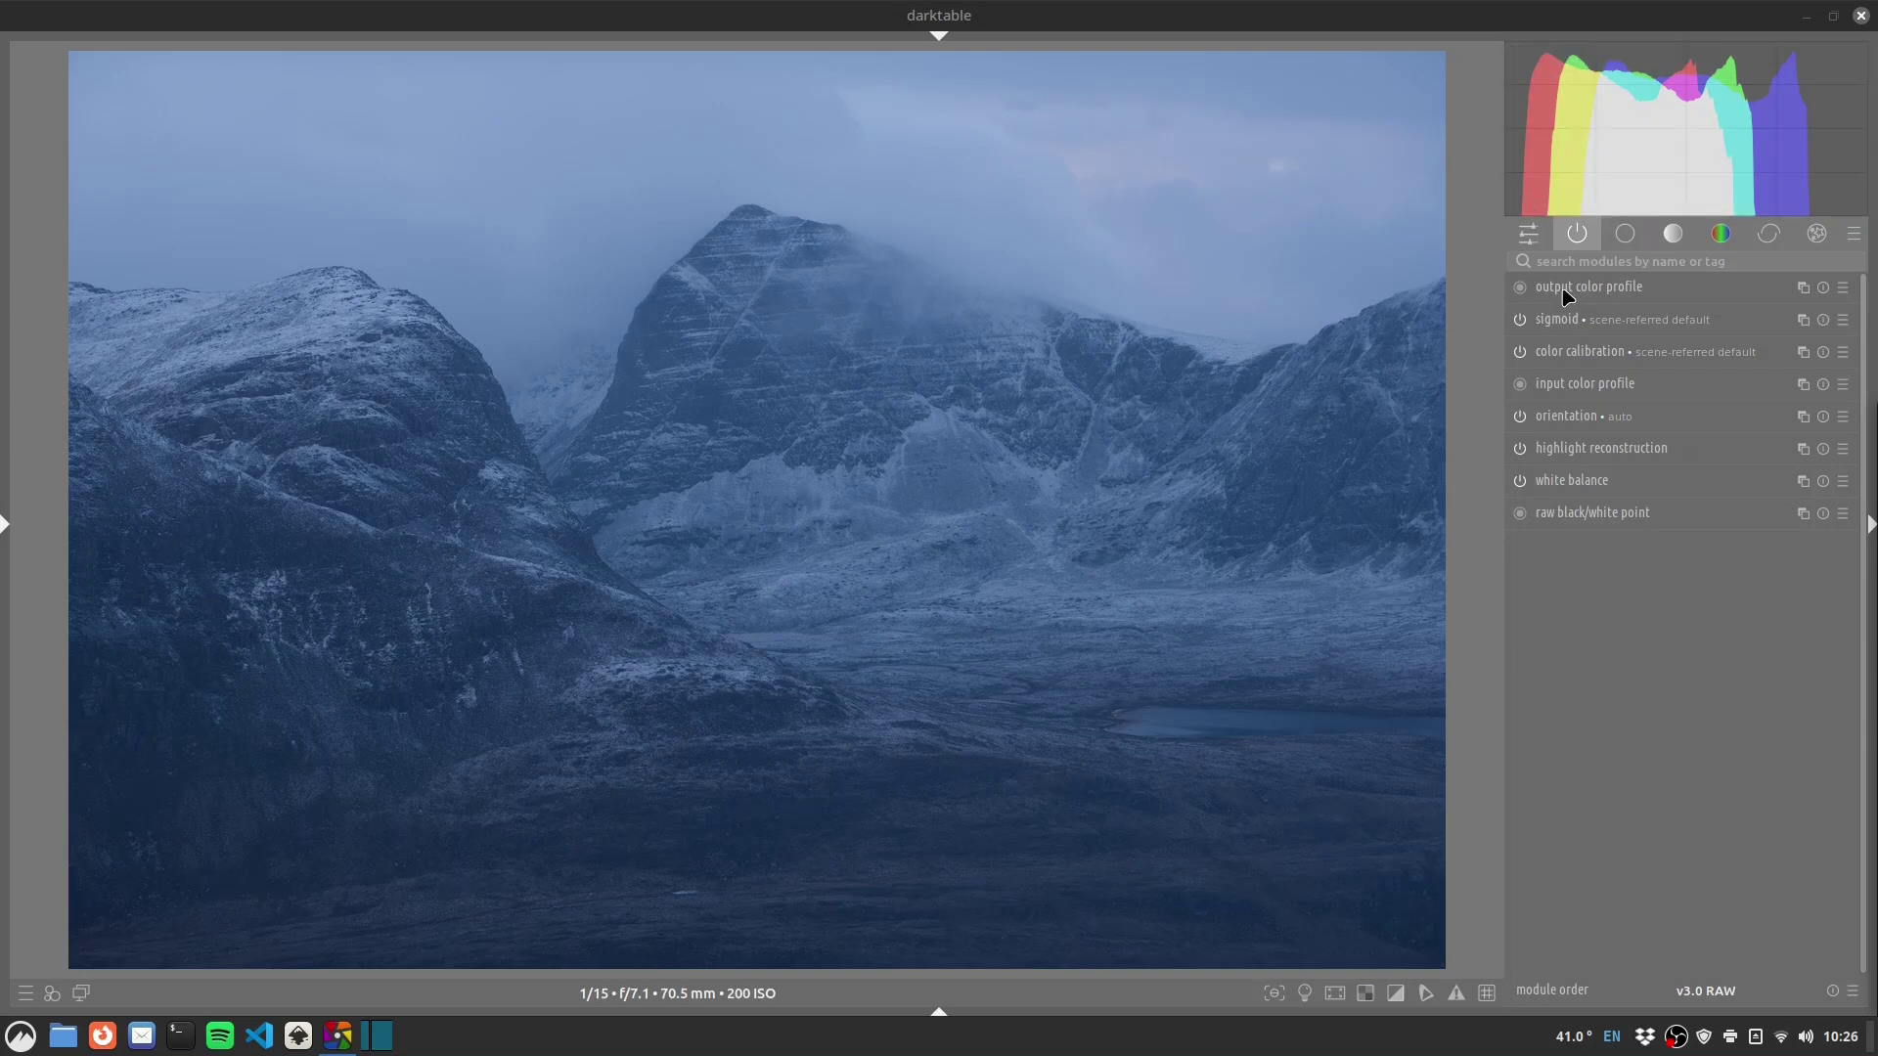
Set the color calibration white balance by sampling the illuminant from the whole image.
{"action": "left_click", "coordinate": [1749, 360]}
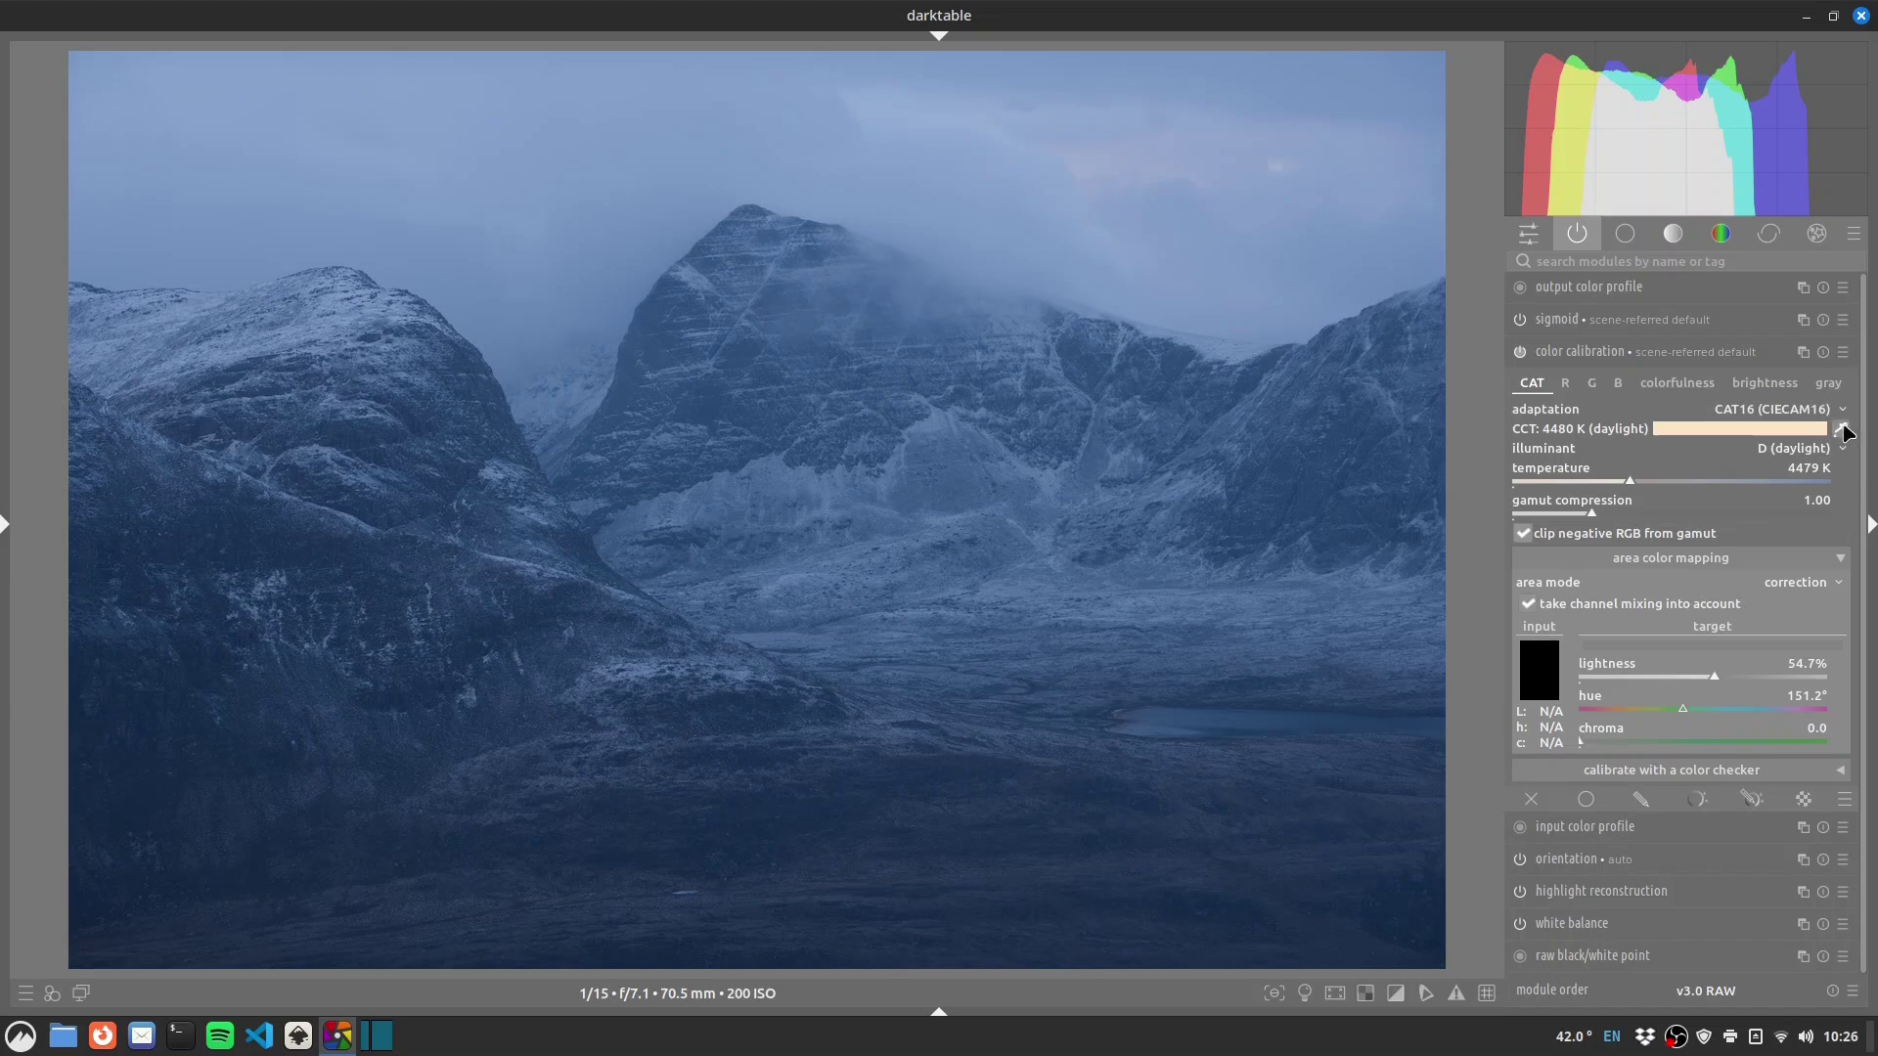
{"action": "left_click", "coordinate": [1843, 430]}
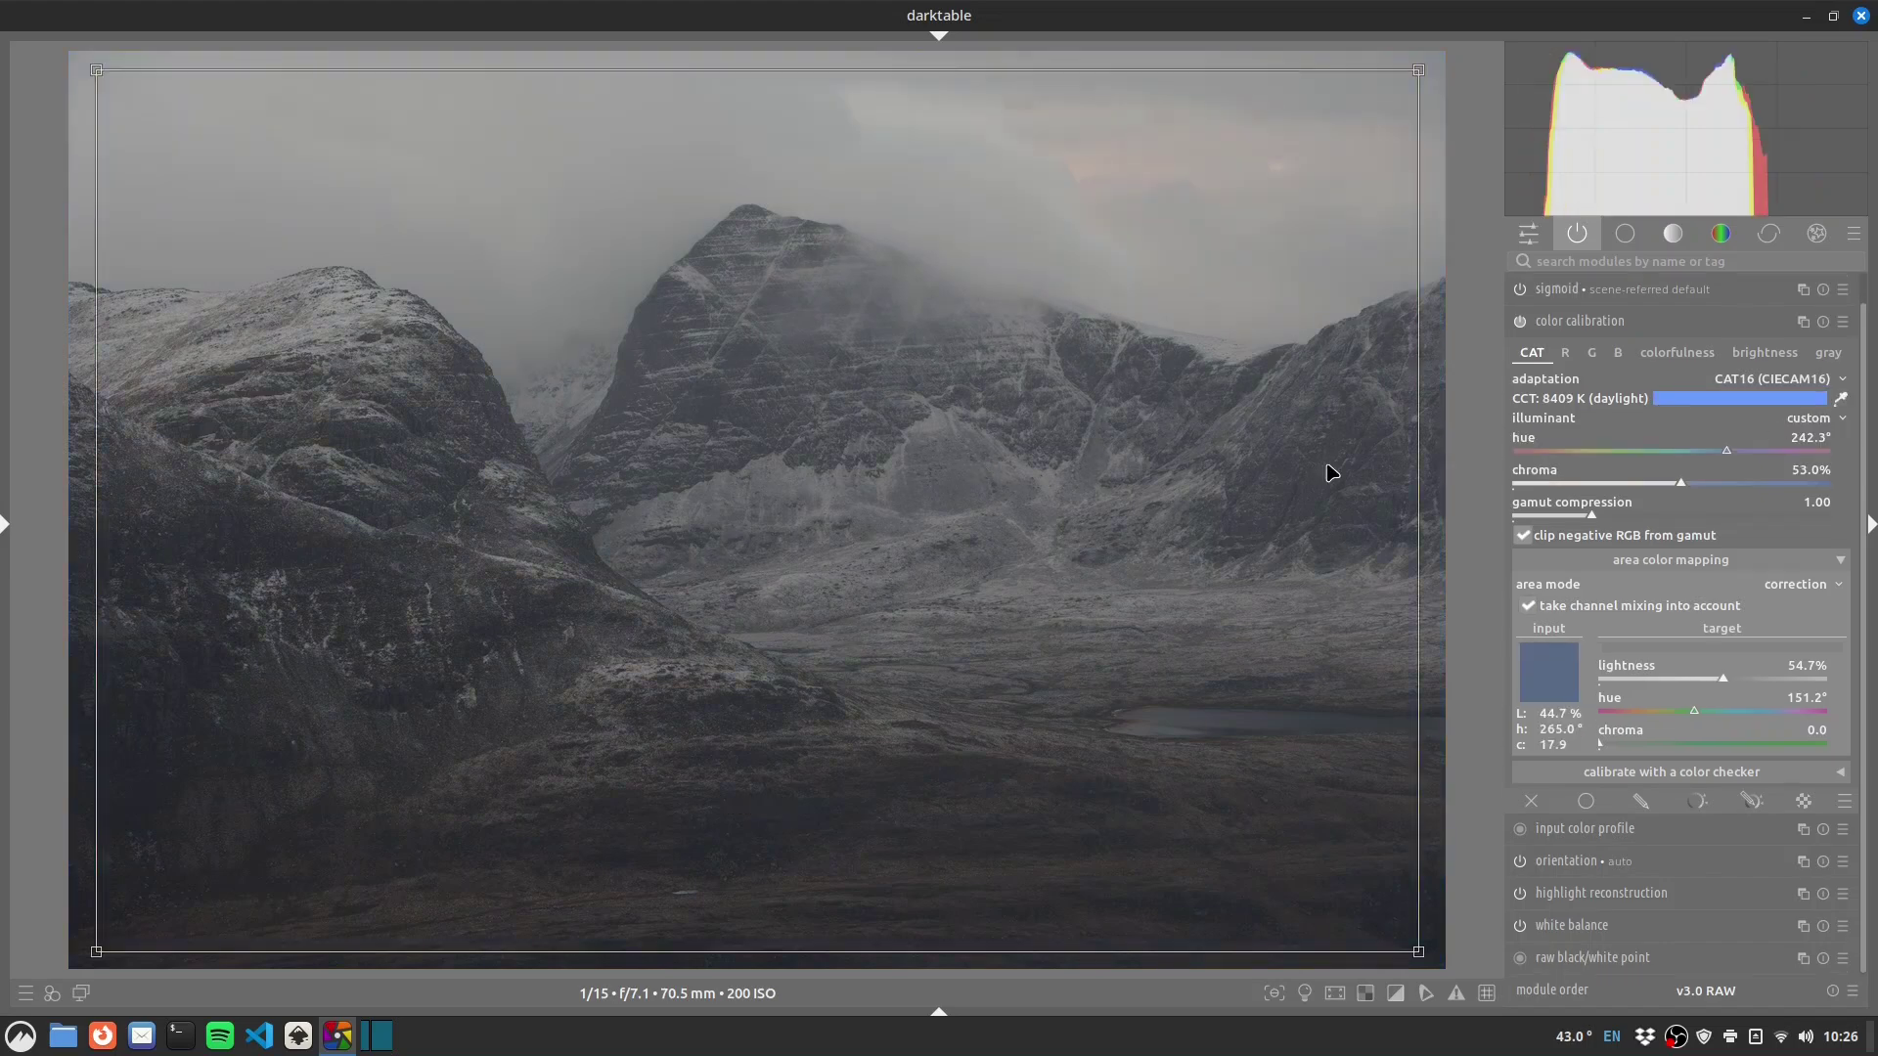
{"action": "left_click", "coordinate": [1734, 327]}
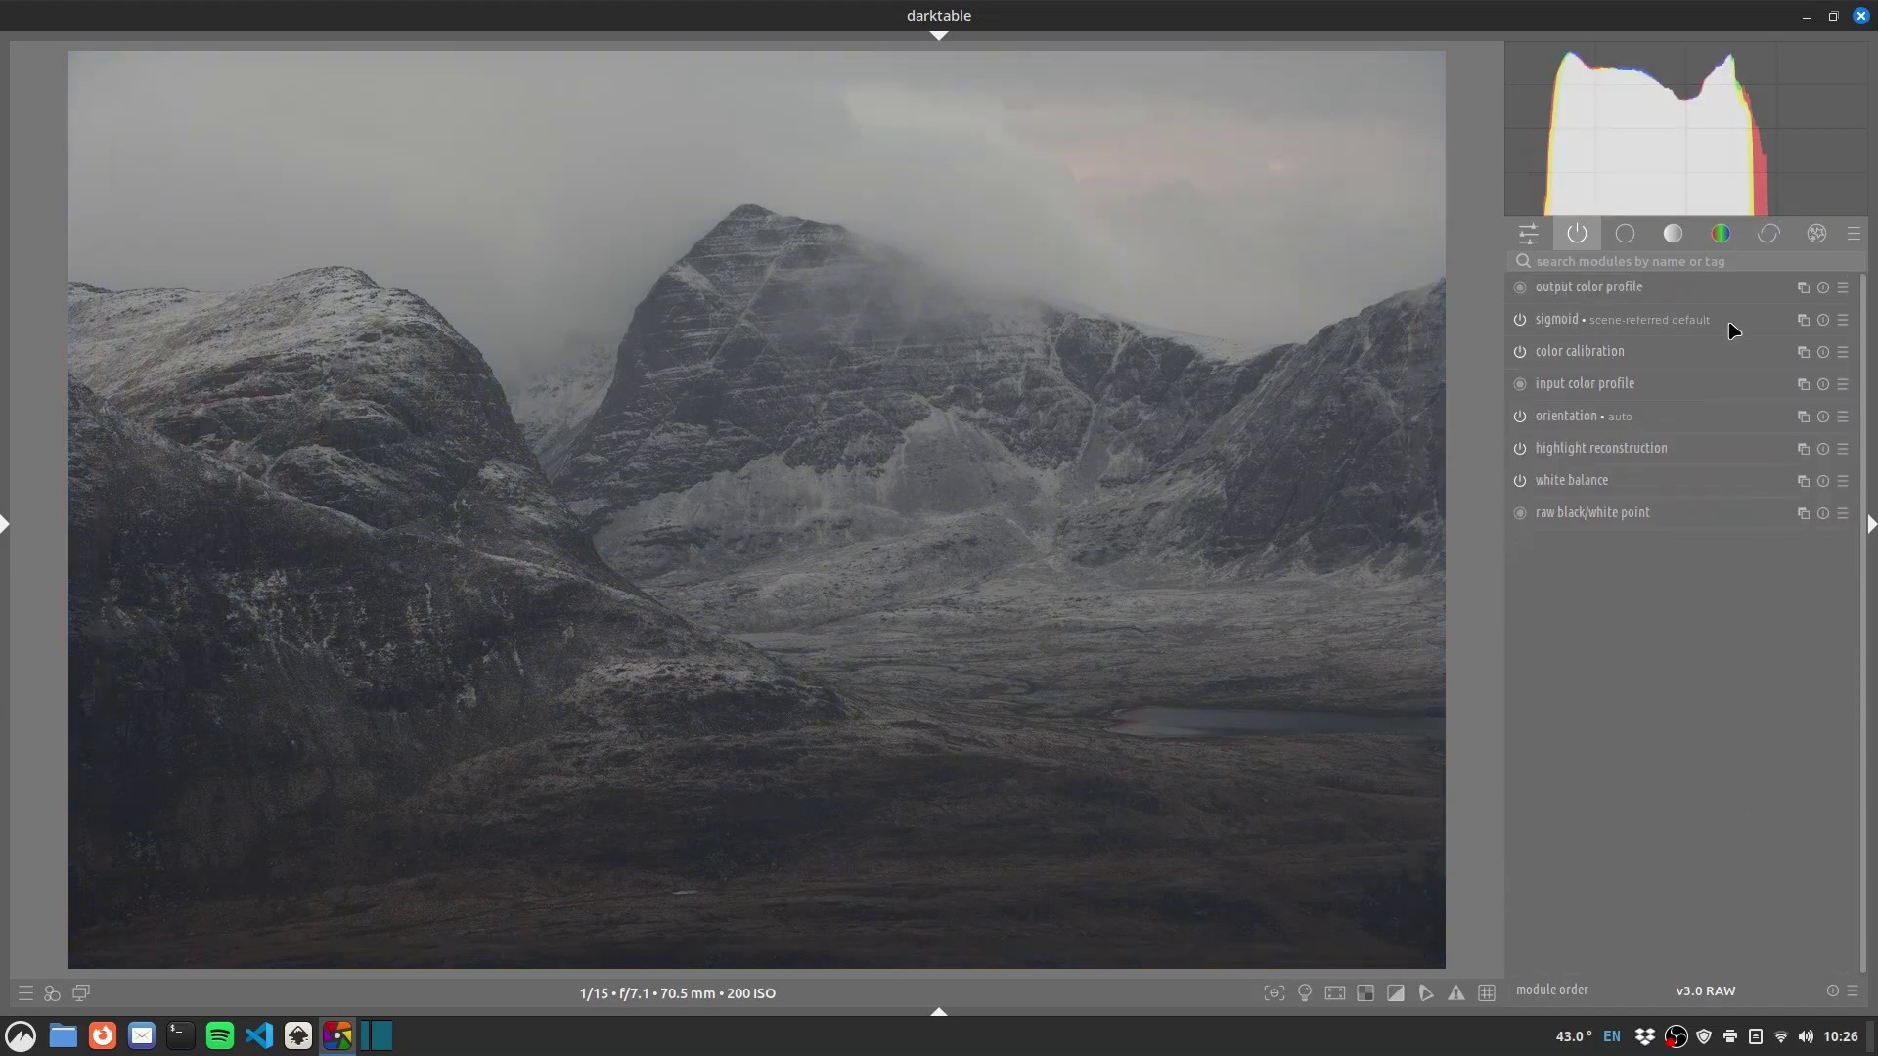
Find the exposure module and raise exposure to about +1.304 EV.
{"action": "left_click", "coordinate": [1564, 261]}
{"action": "type", "text": "ec"}
{"action": "key", "text": "BackSpace"}
{"action": "type", "text": "x"}
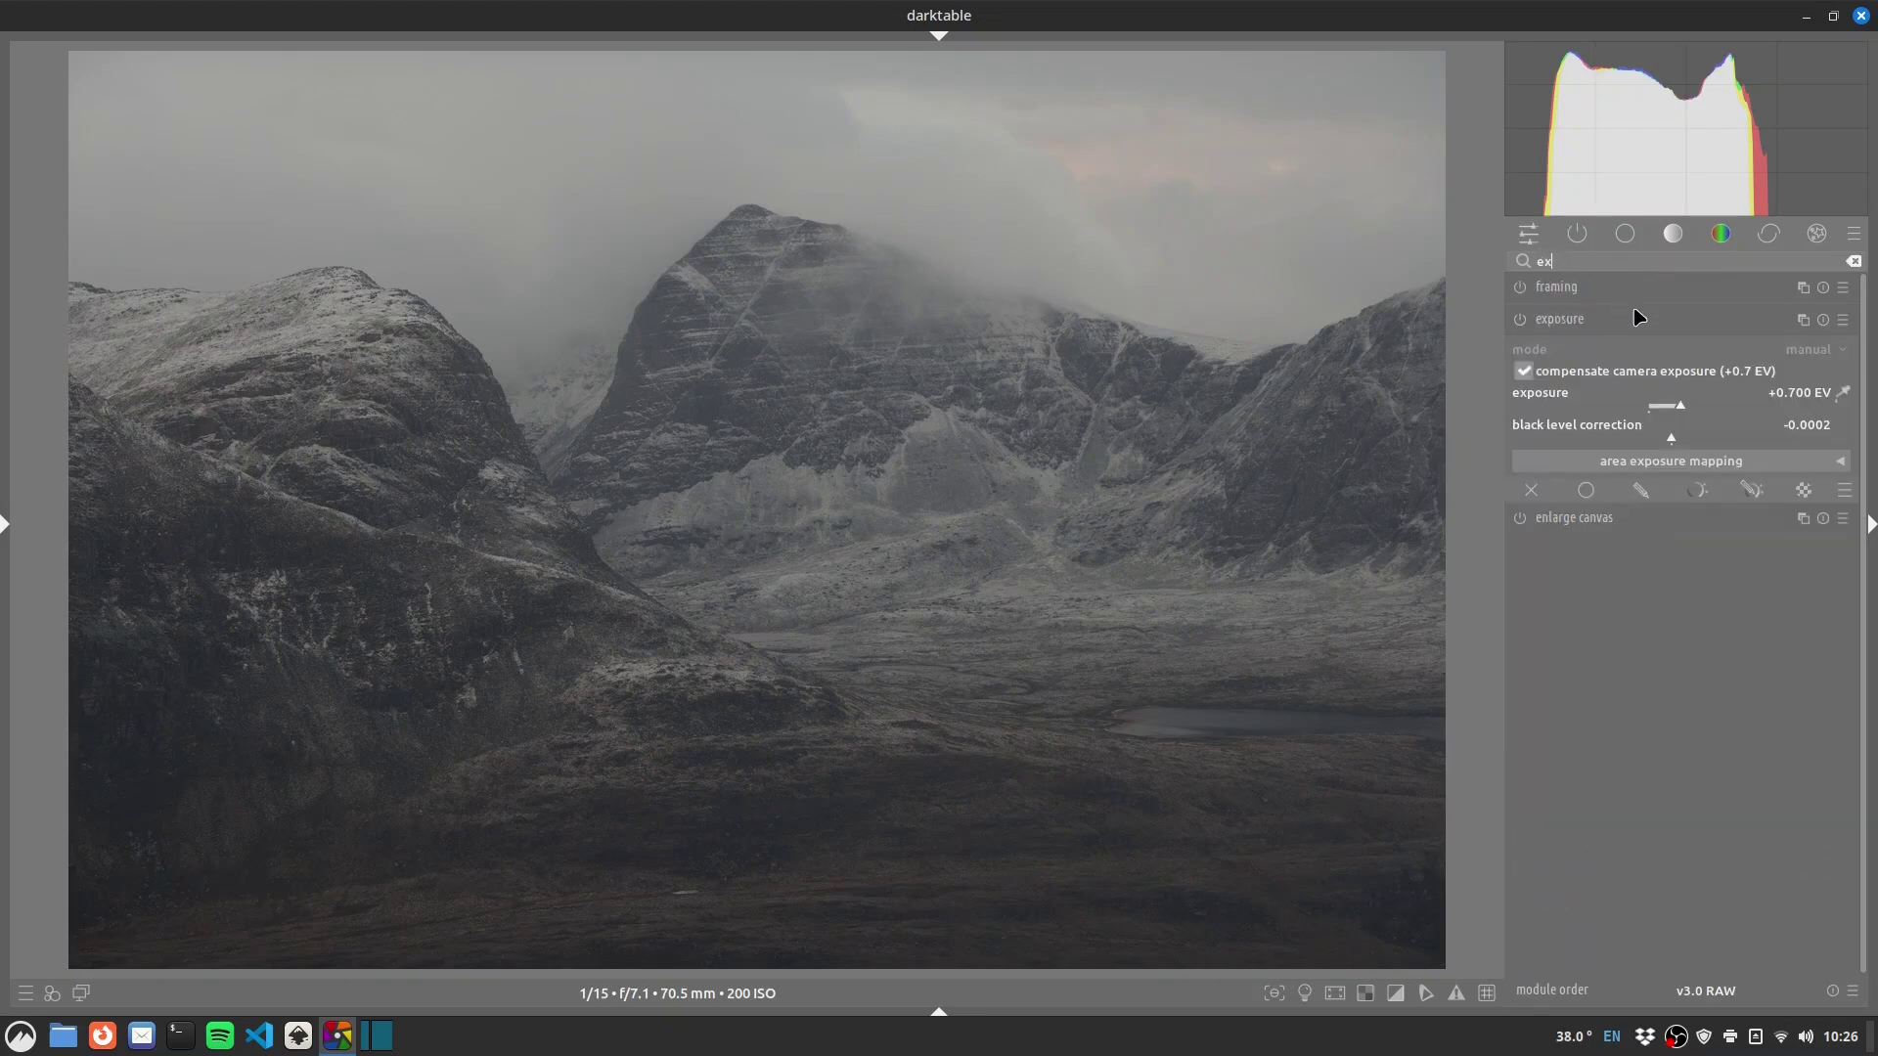
{"action": "left_click_drag", "start_coordinate": [1683, 411], "coordinate": [1712, 411]}
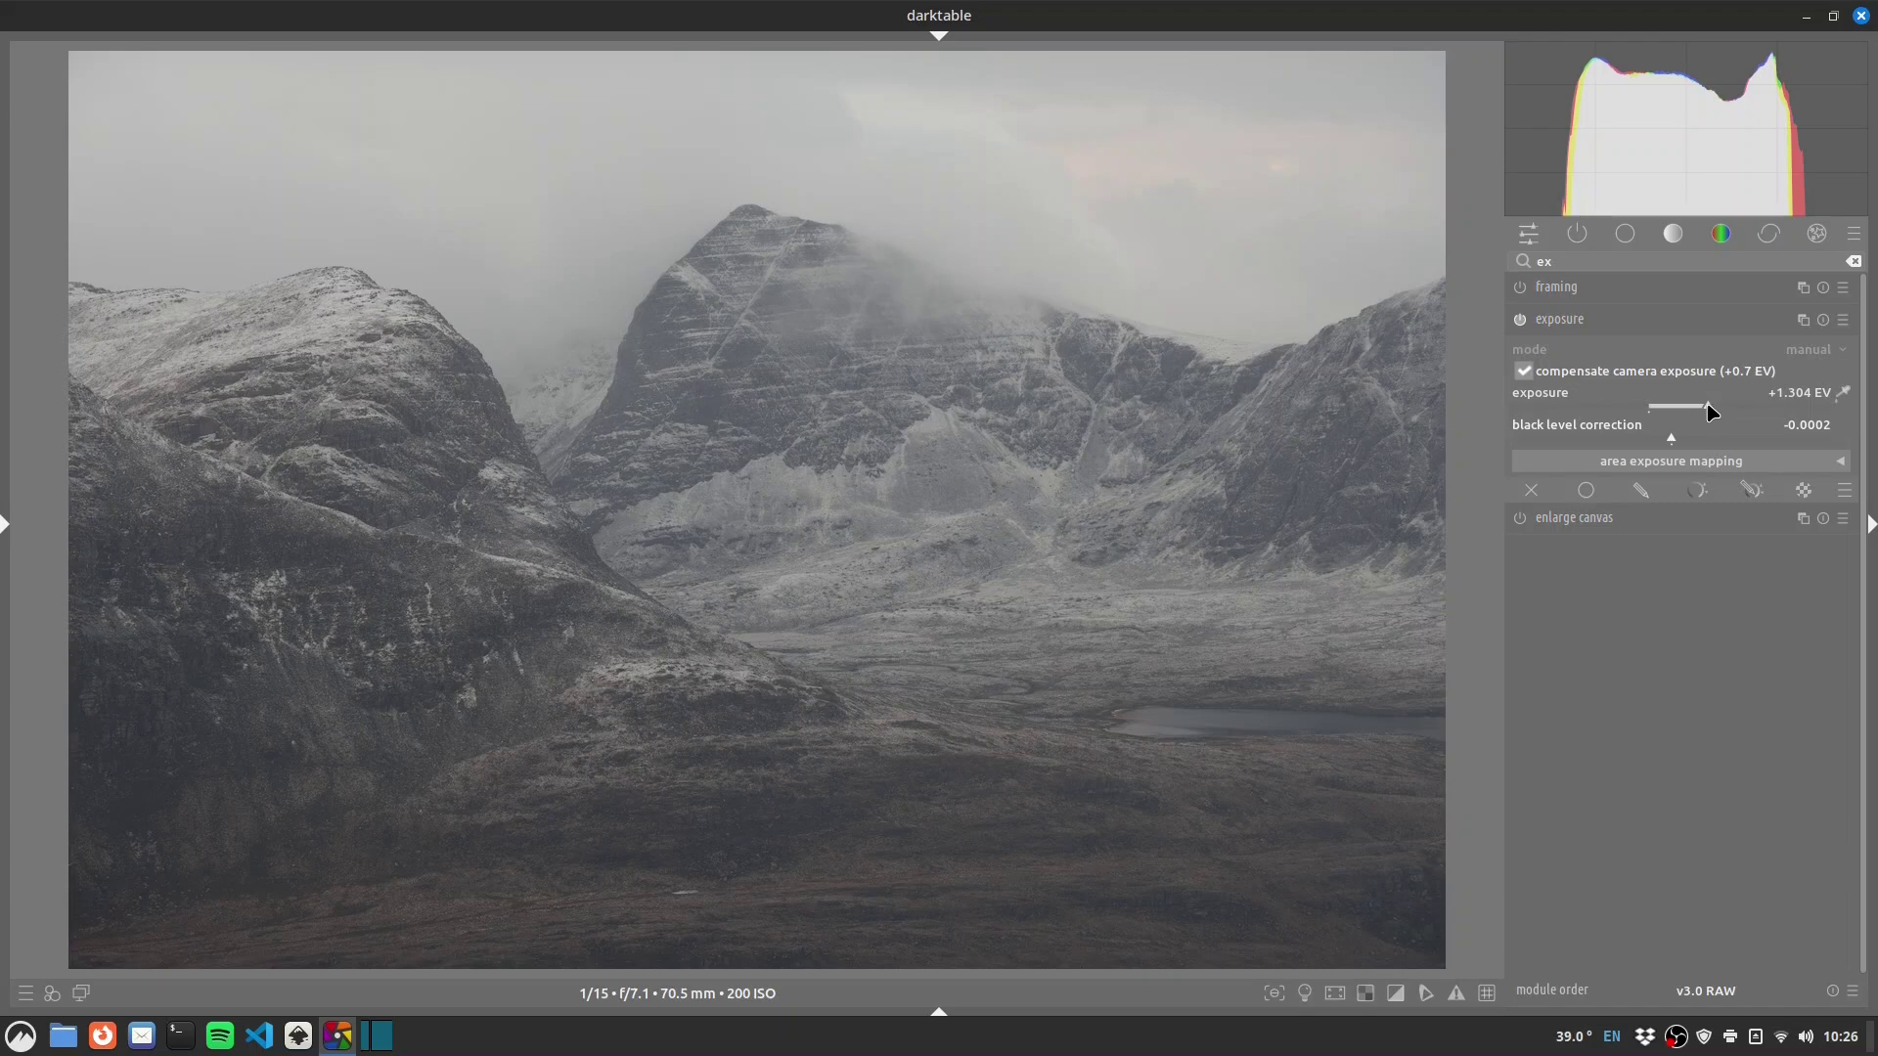
{"action": "left_click", "coordinate": [1559, 319]}
Find the sigmoid module and increase its contrast to about 2.763.
{"action": "type", "text": "sigmoid"}
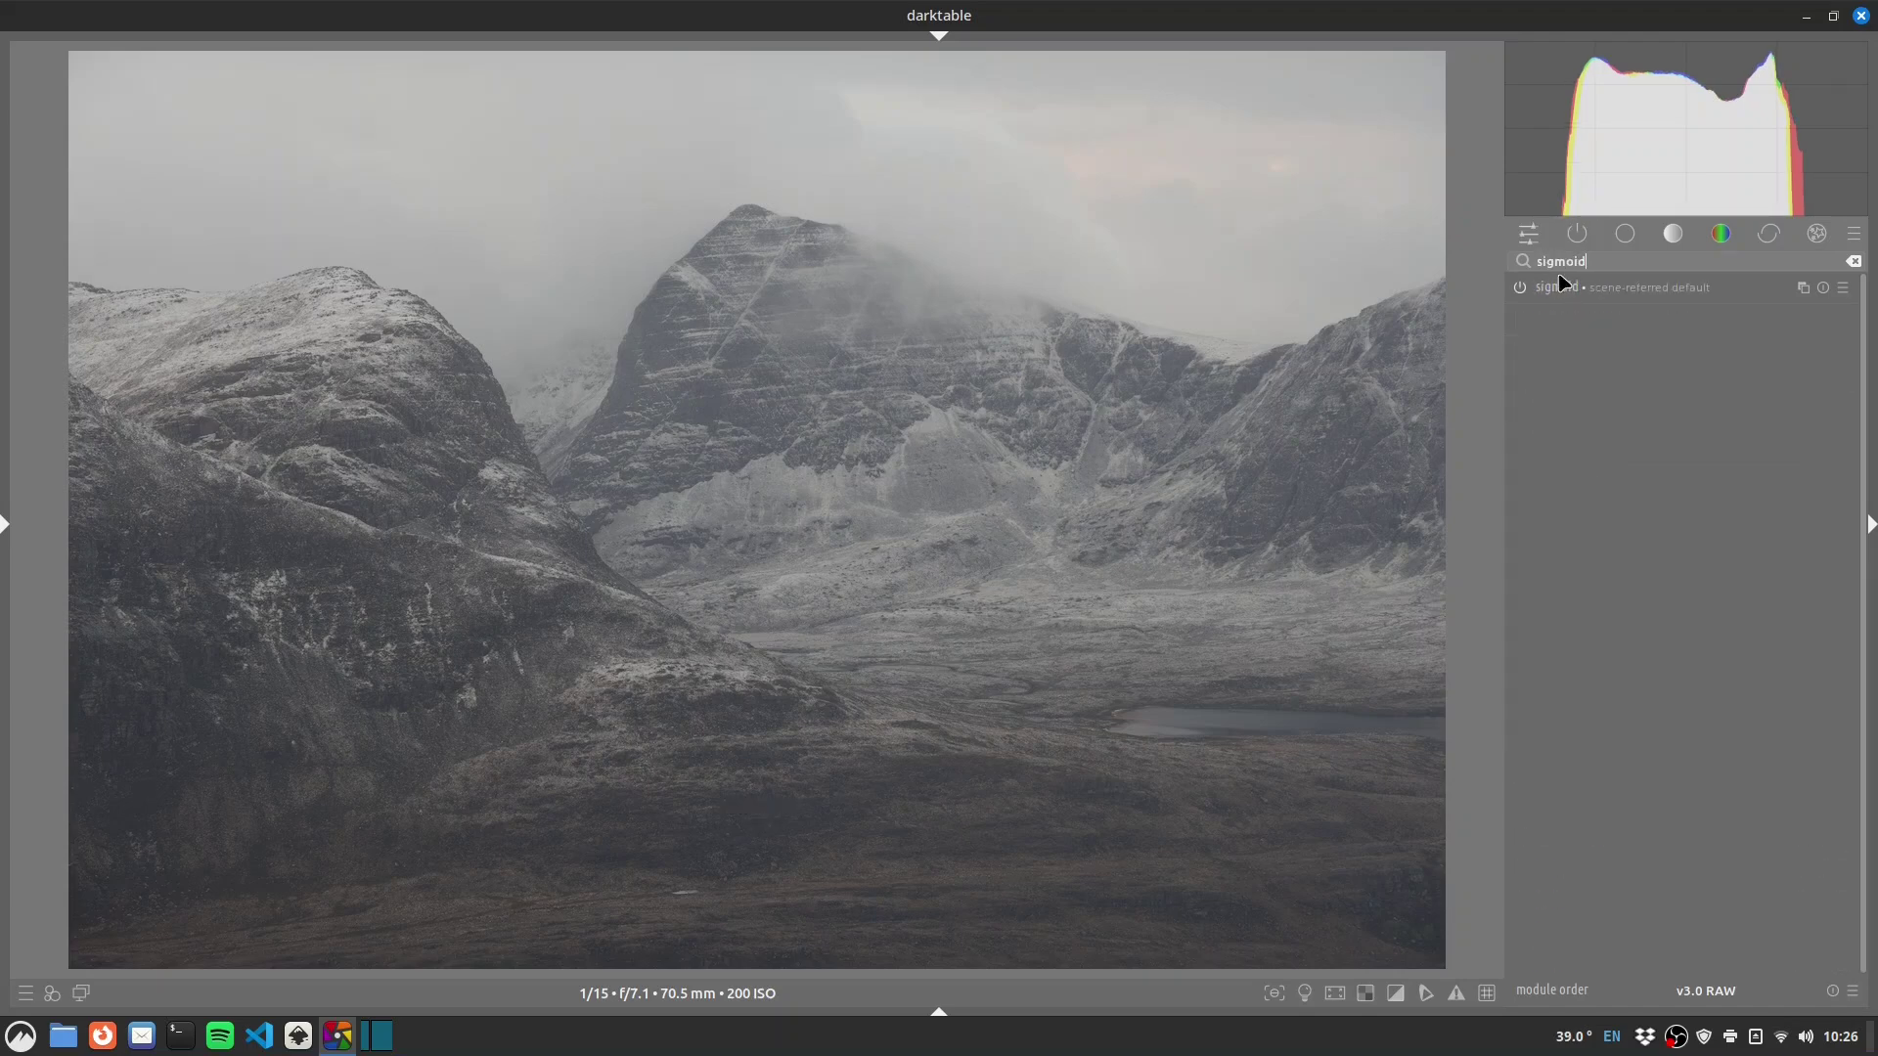
{"action": "left_click", "coordinate": [1562, 286]}
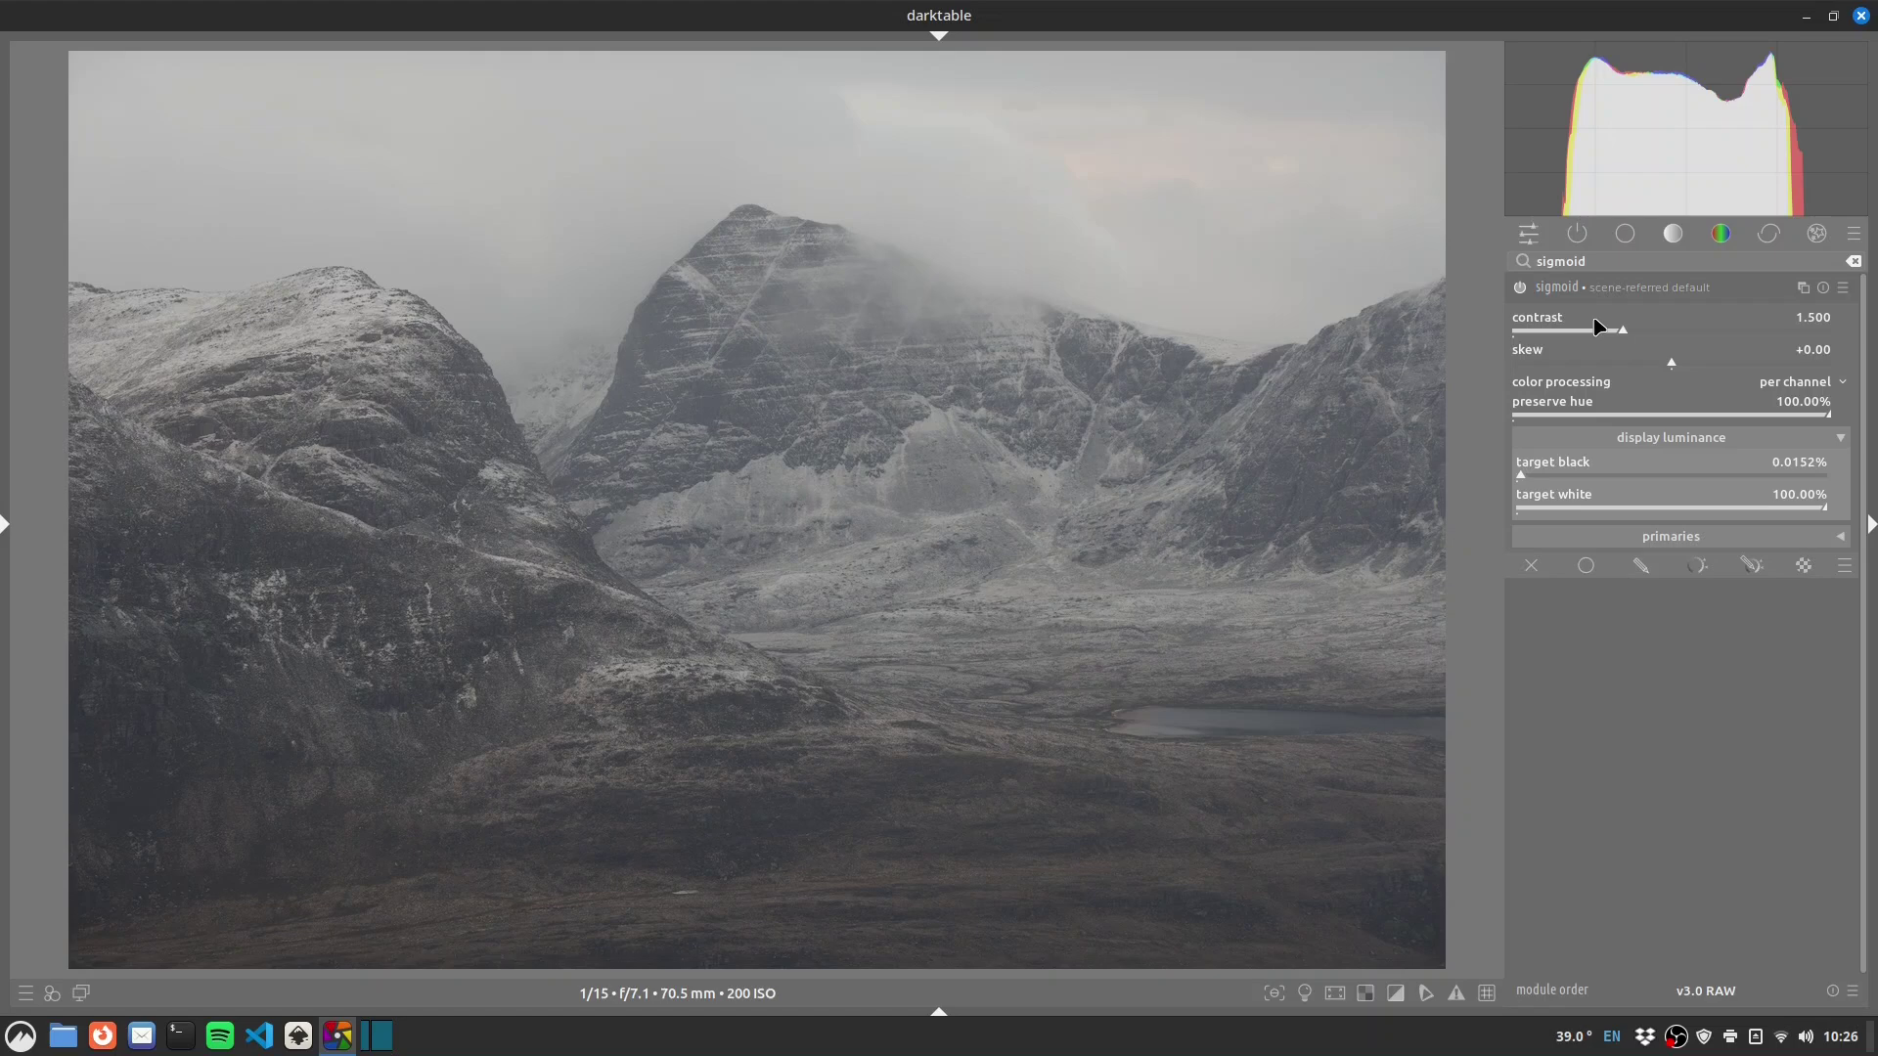
{"action": "left_click_drag", "start_coordinate": [1629, 330], "coordinate": [1803, 331]}
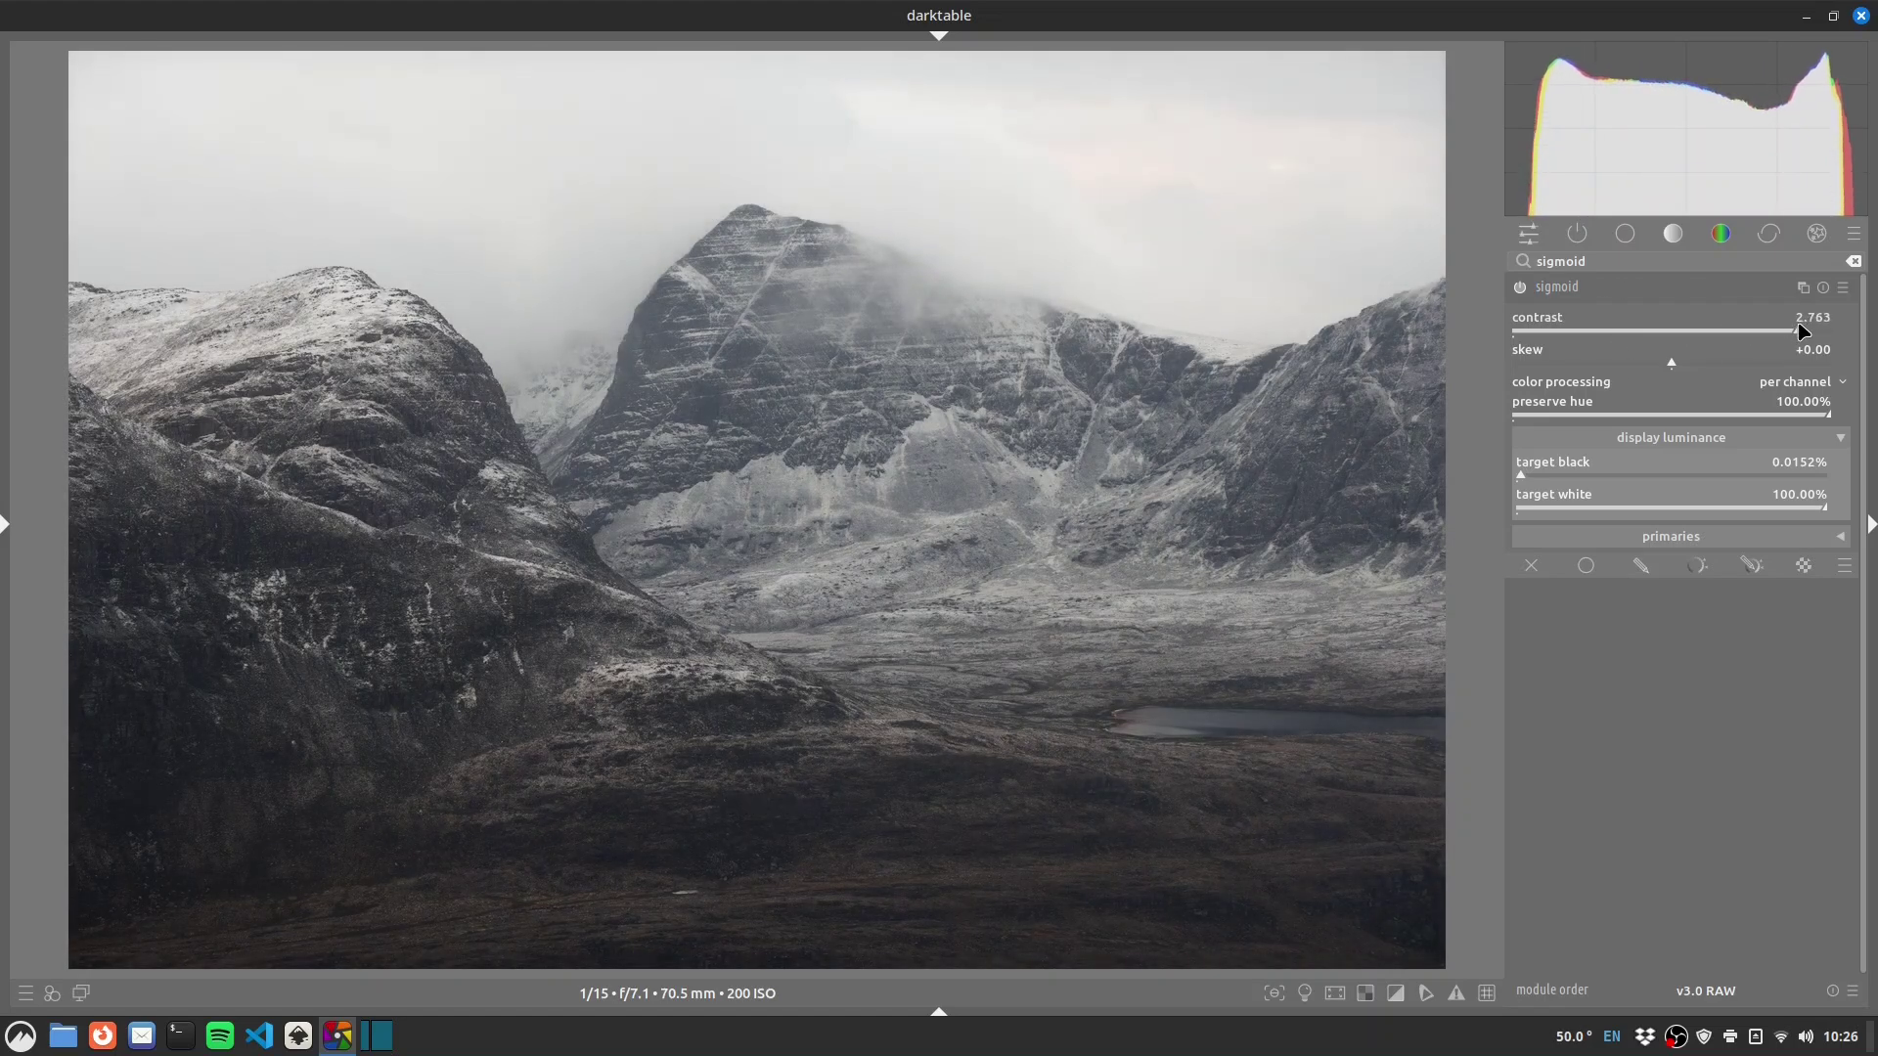
{"action": "left_click", "coordinate": [1666, 367]}
{"action": "left_click", "coordinate": [1588, 291]}
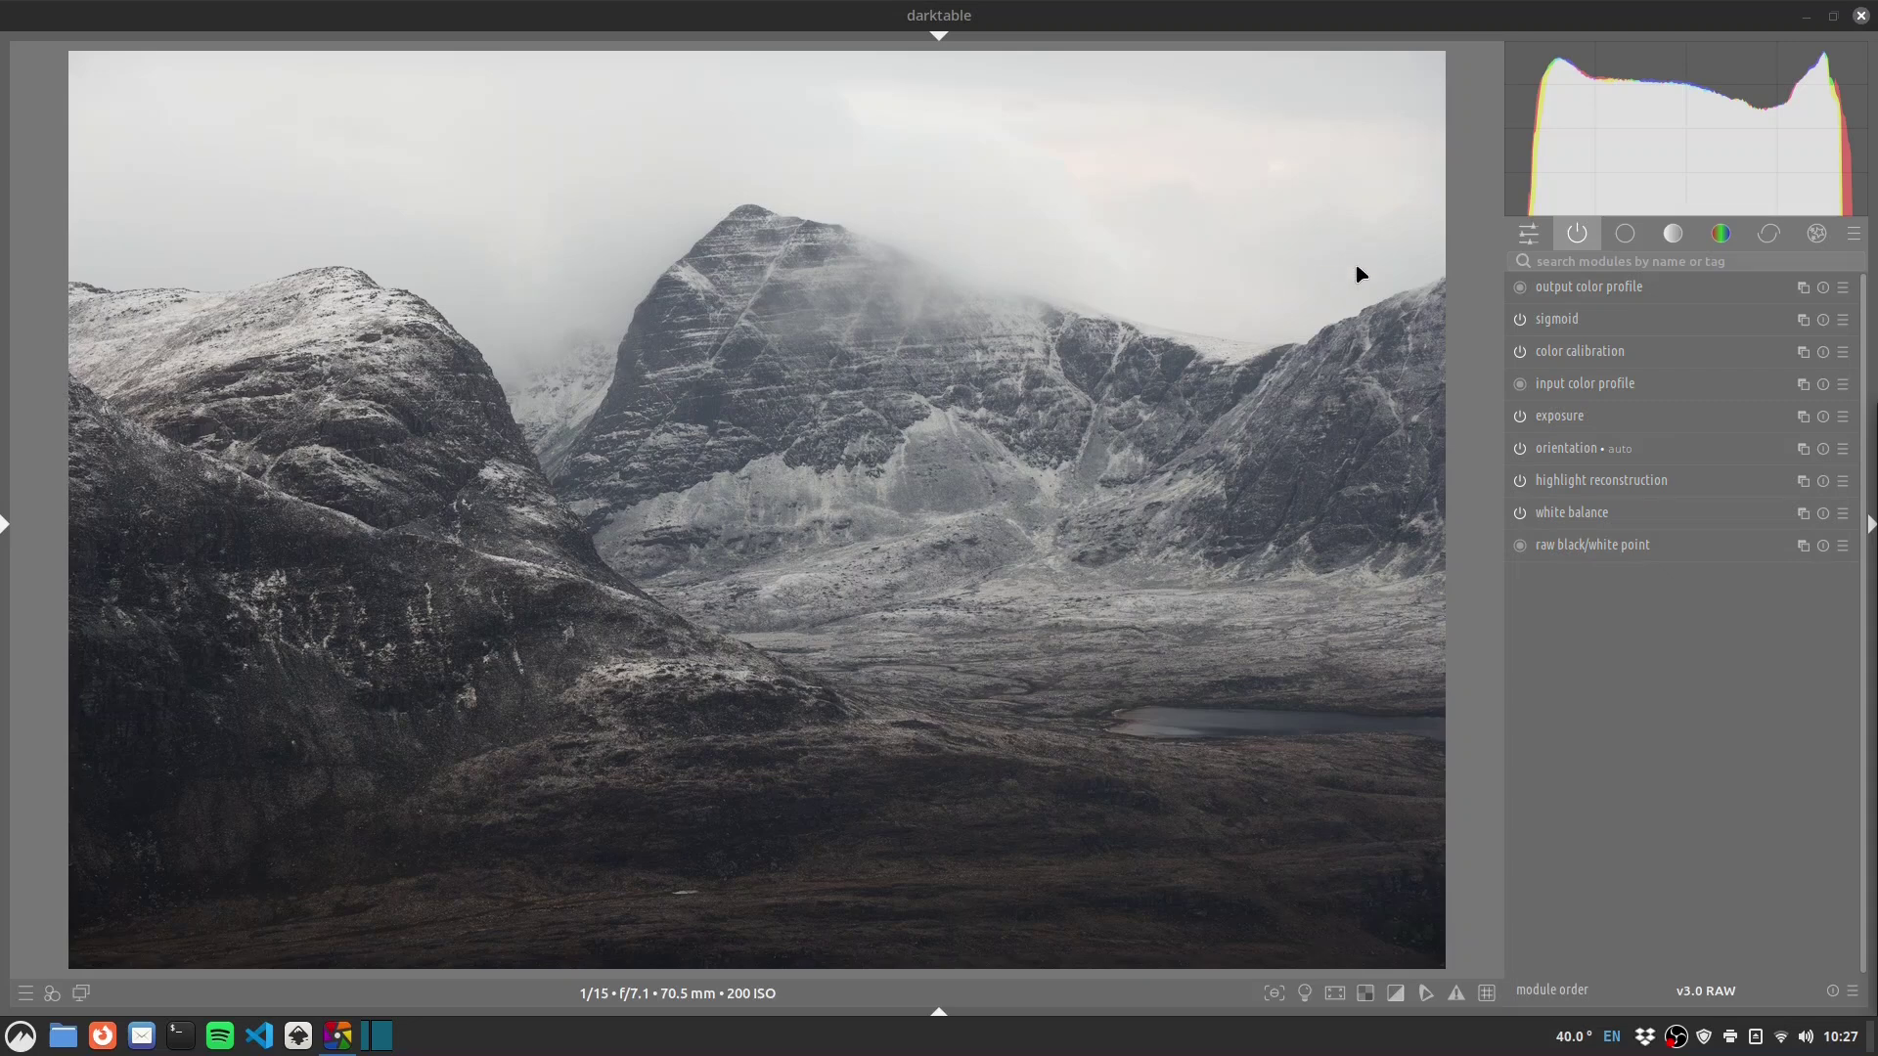
Convert the photo to black and white with the monochrome module, shrinking the color filter circle and moving it into the blue area.
{"action": "left_click", "coordinate": [1594, 264]}
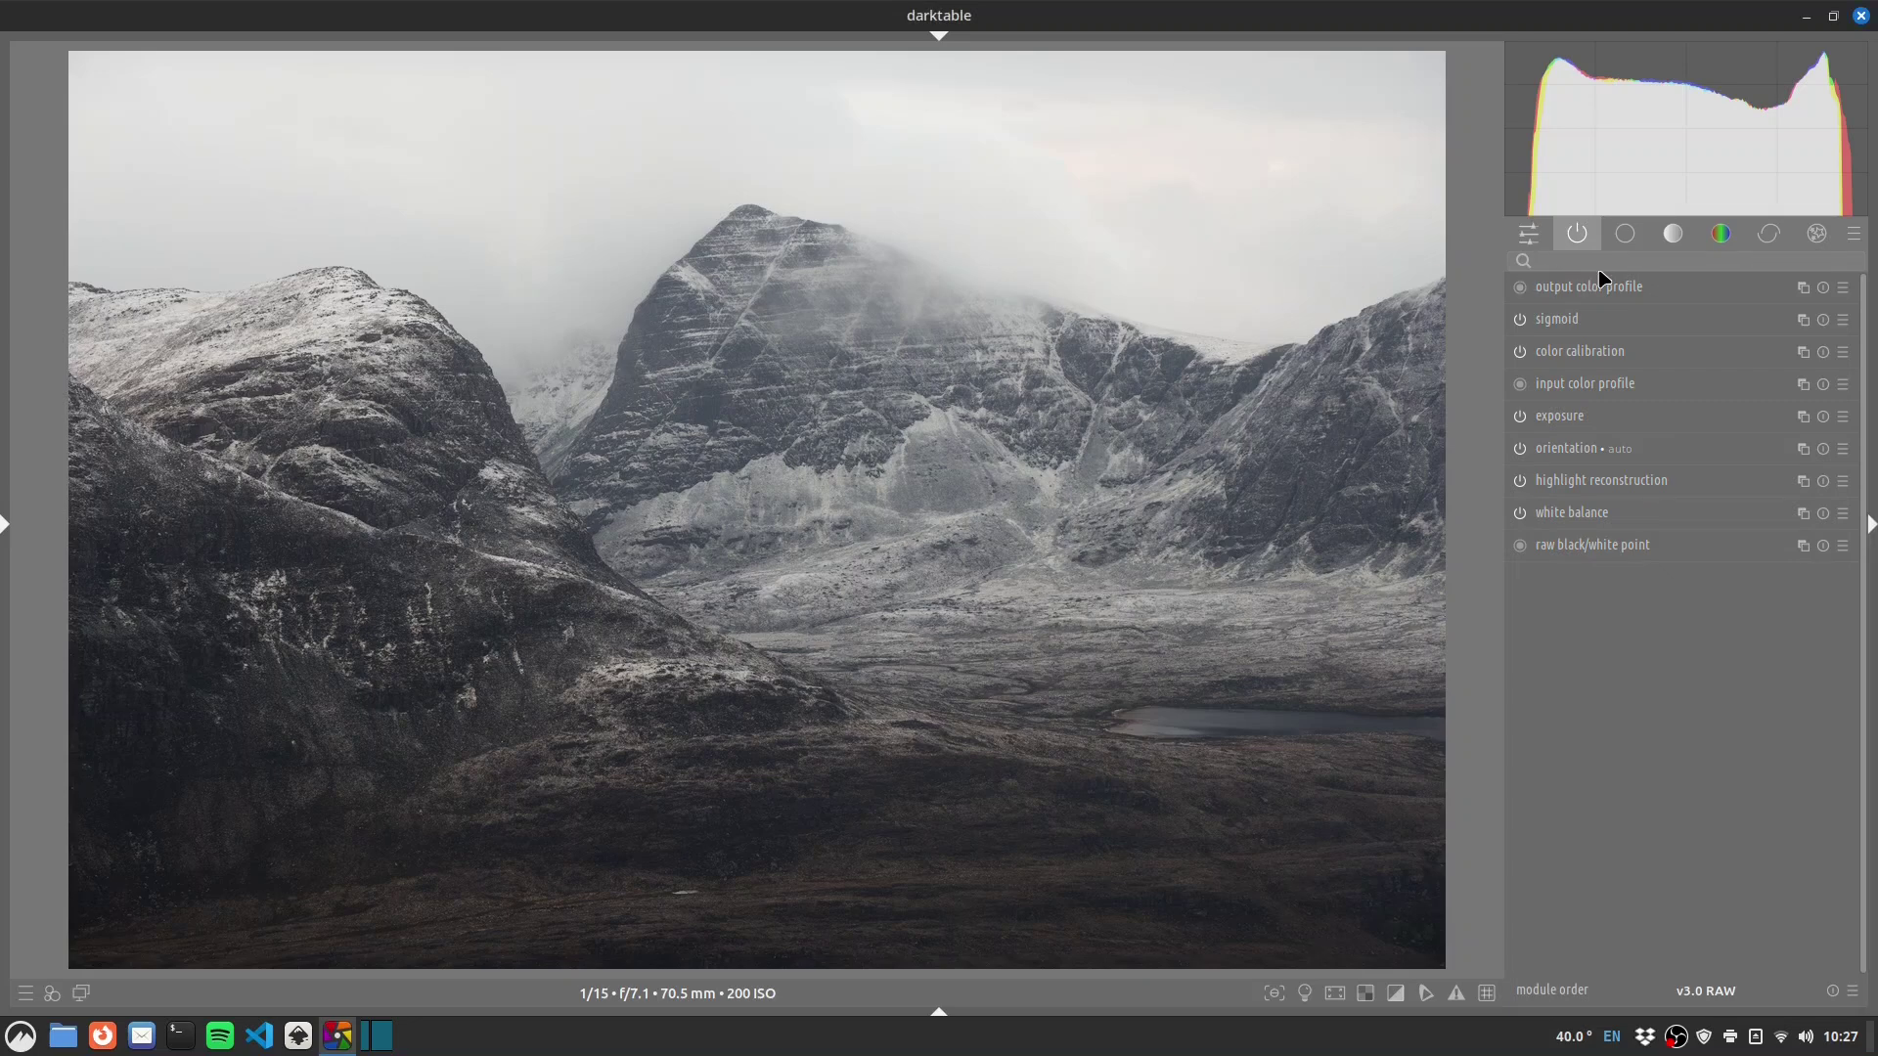
{"action": "type", "text": "mono"}
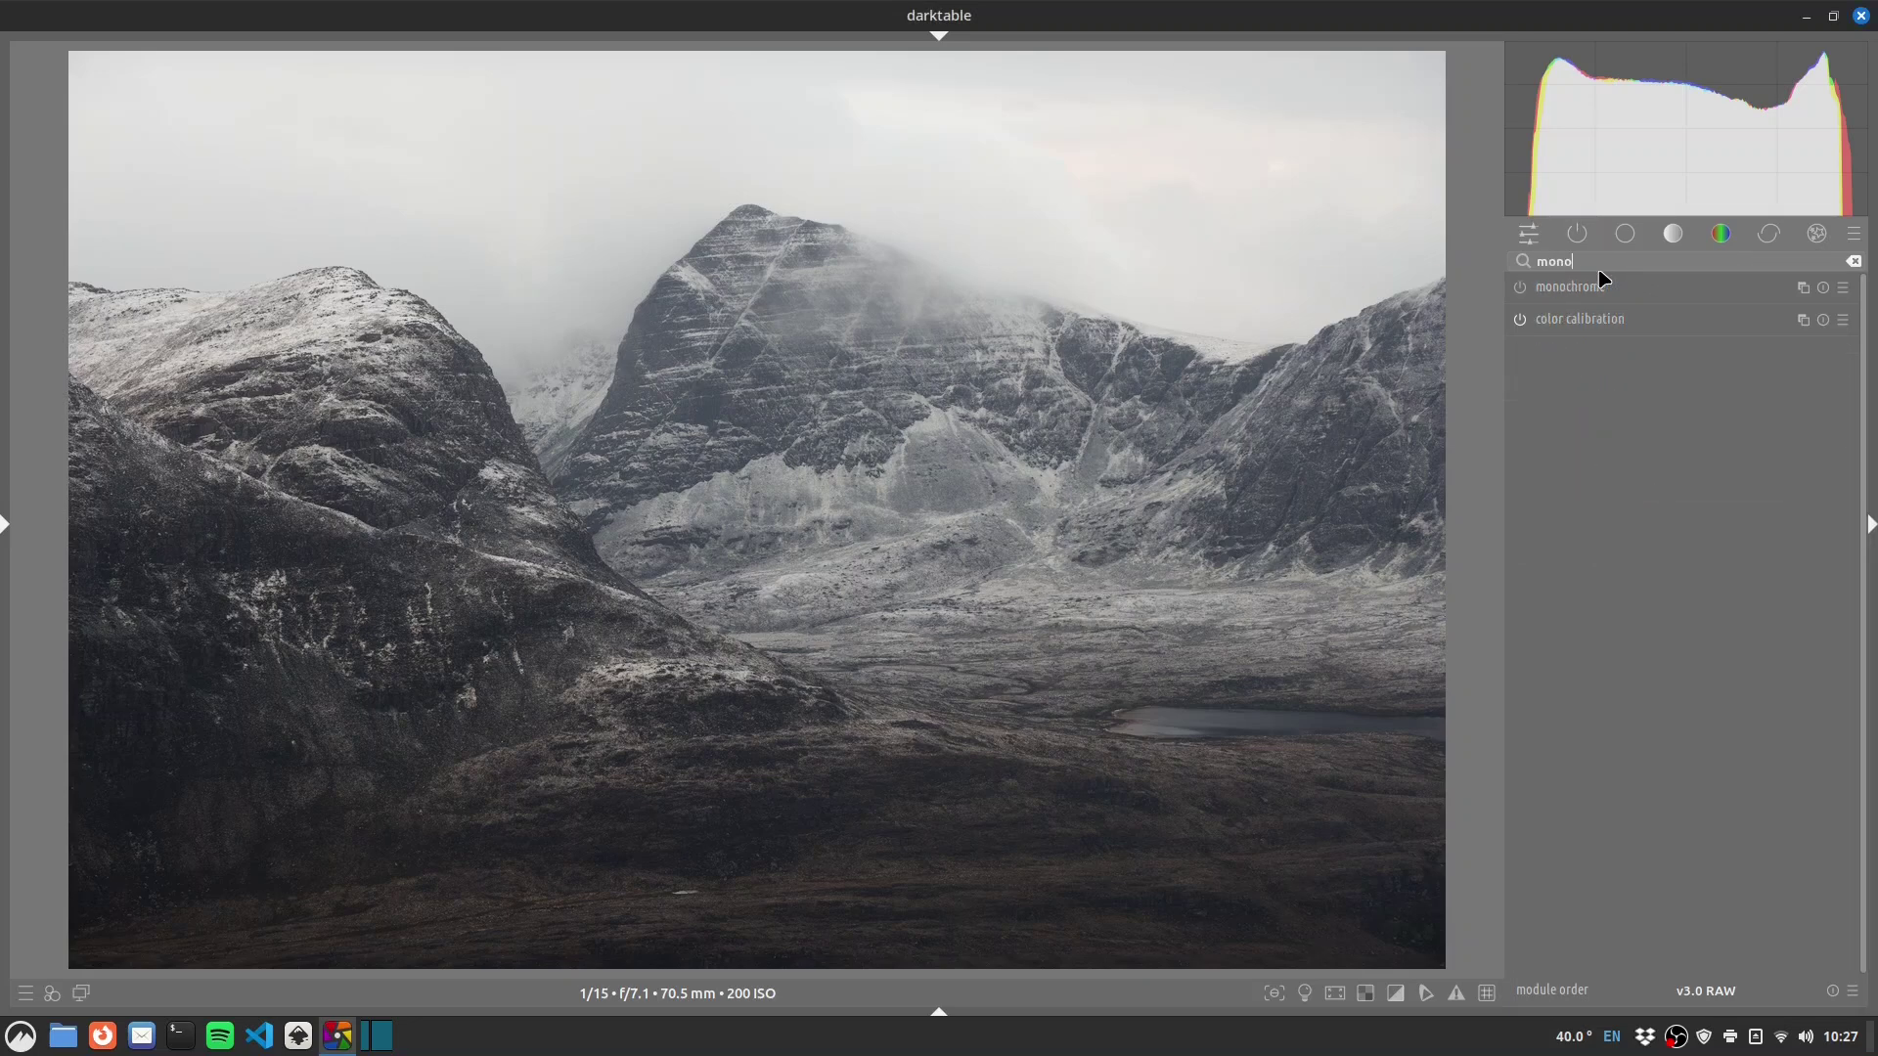
{"action": "left_click", "coordinate": [1537, 288]}
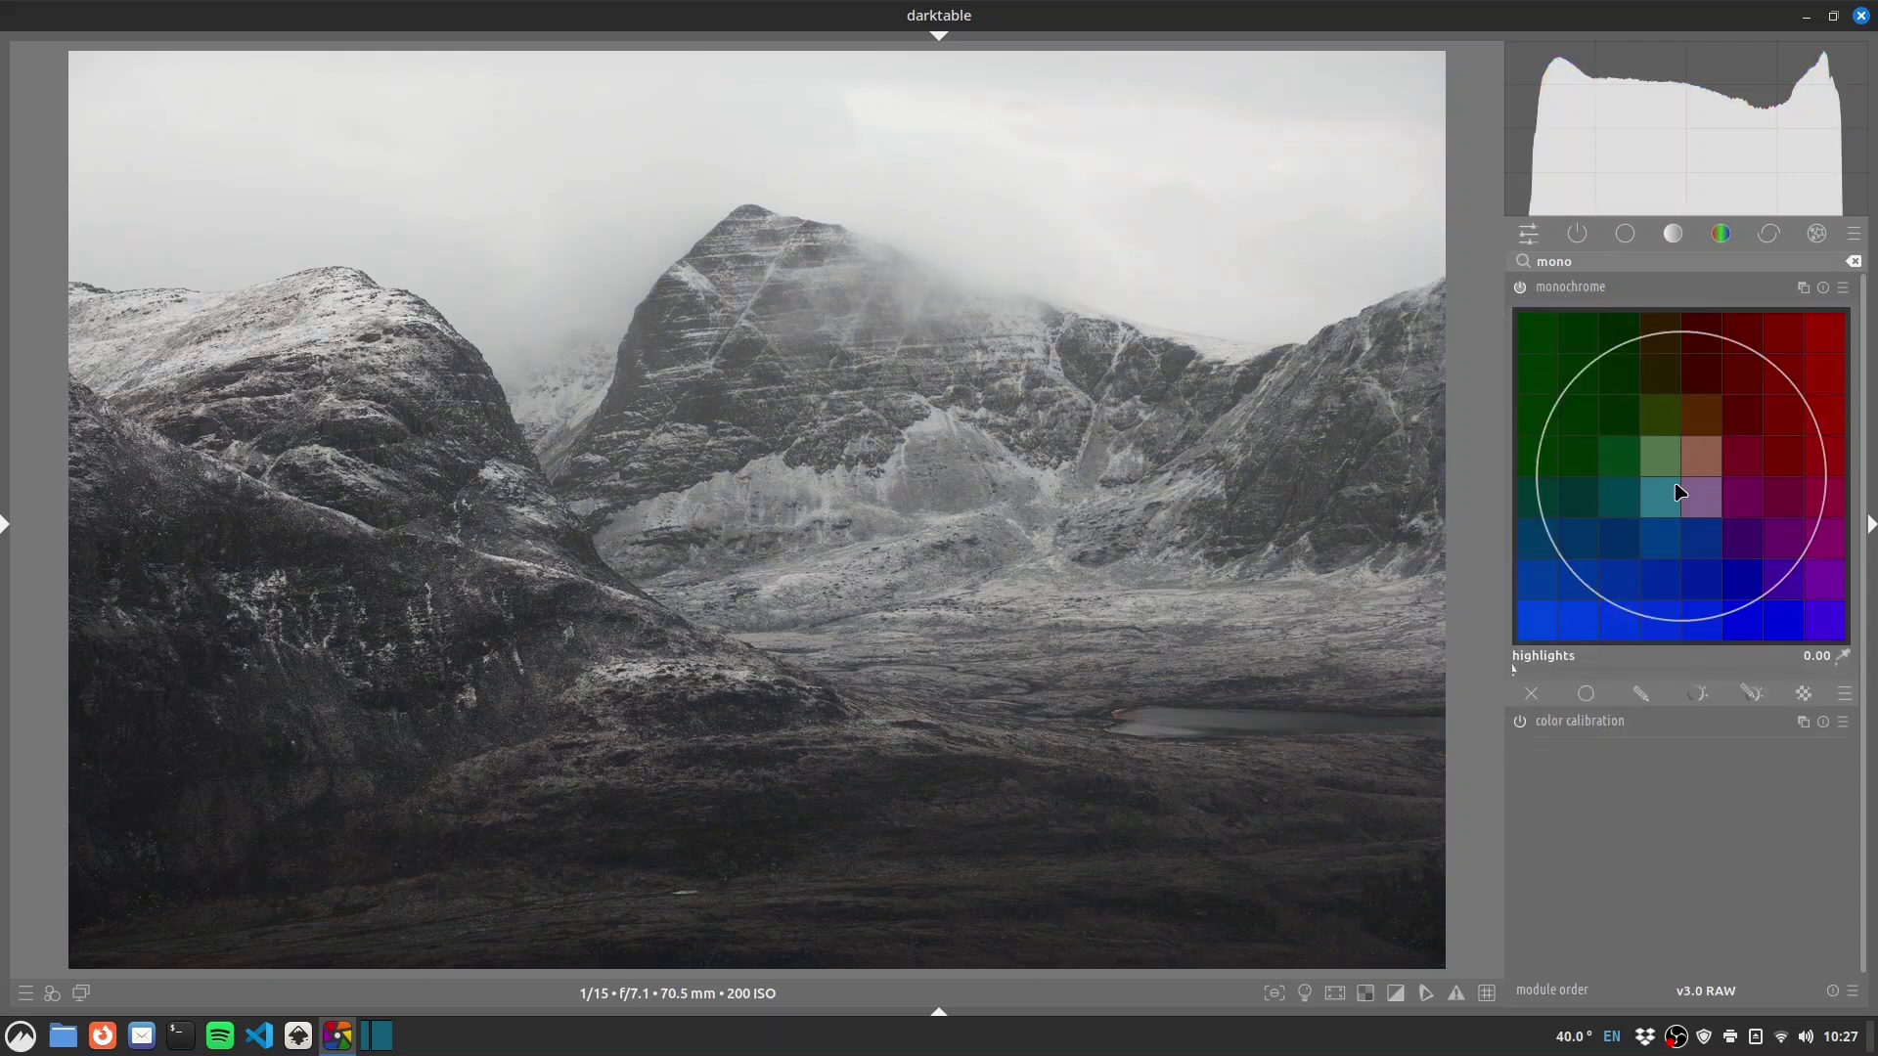
{"action": "scroll", "coordinate": [1679, 492], "scroll_direction": "down", "scroll_amount": 4}
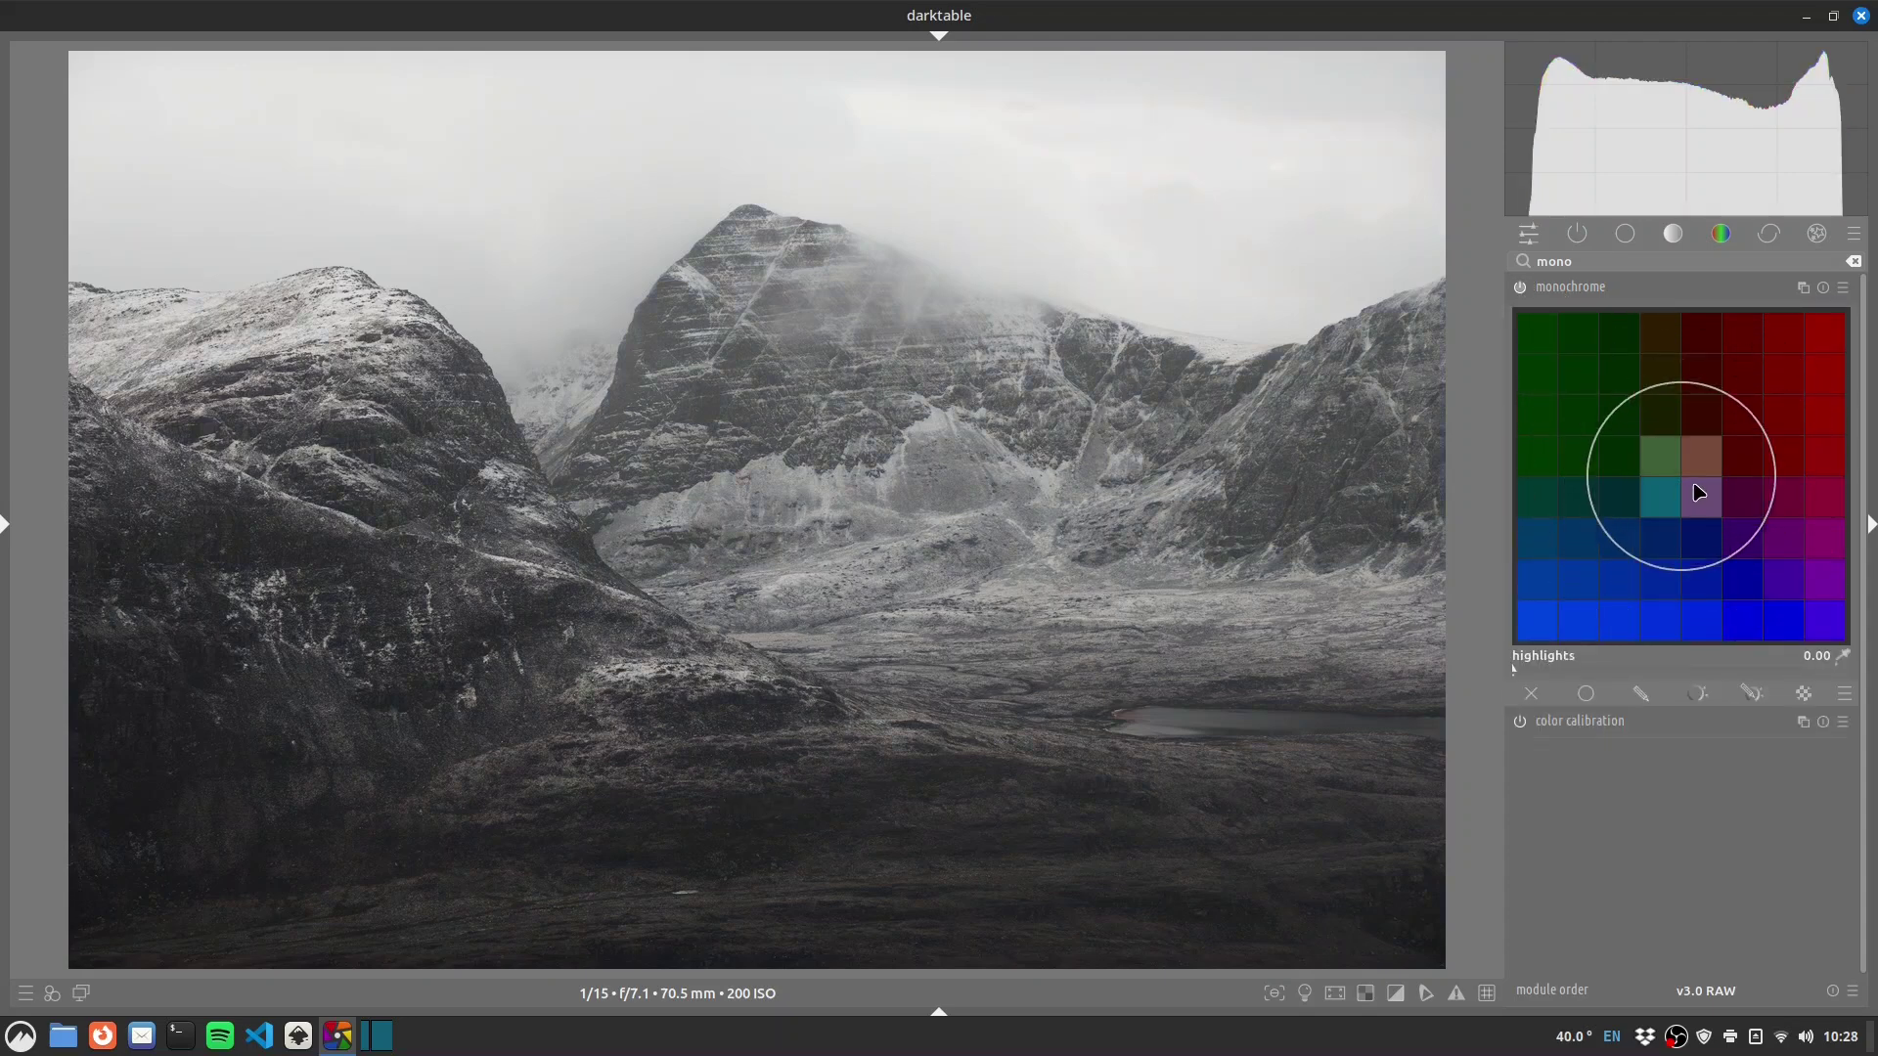
{"action": "left_click_drag", "start_coordinate": [1699, 492], "coordinate": [1643, 559]}
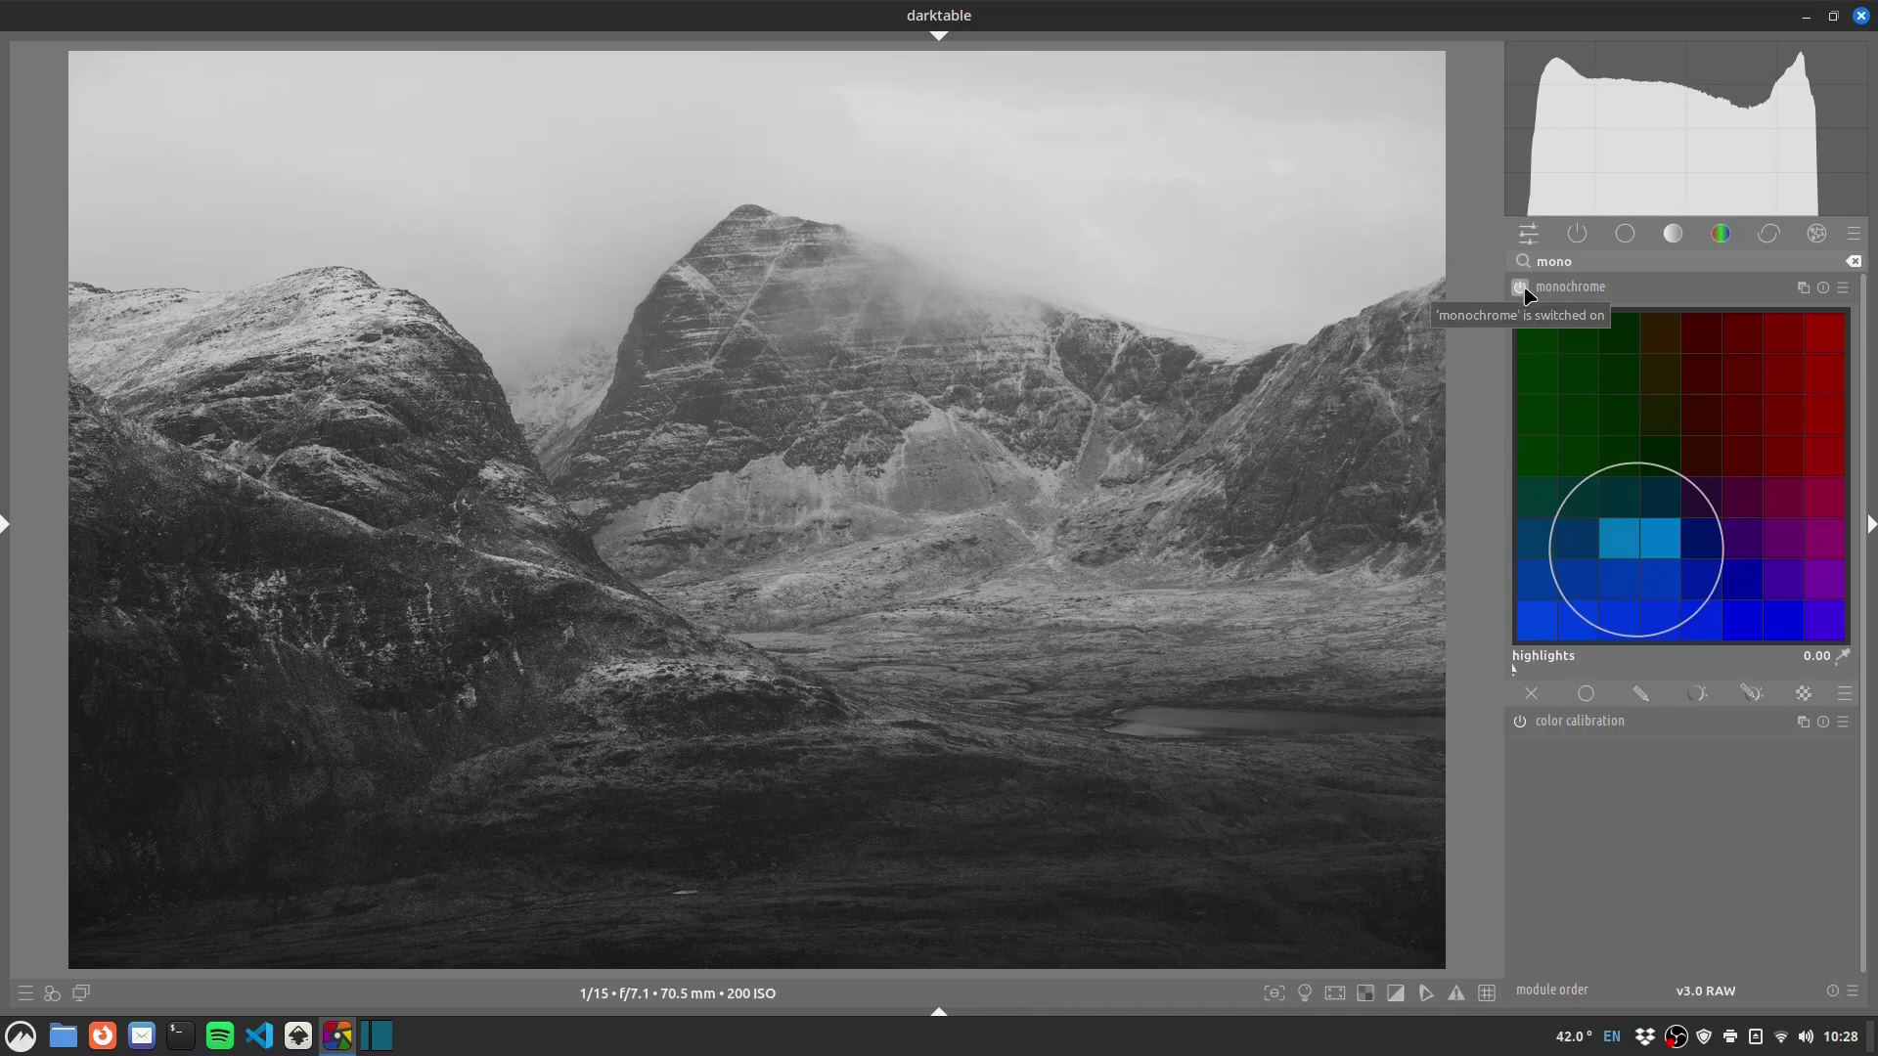
{"action": "left_click", "coordinate": [1586, 280]}
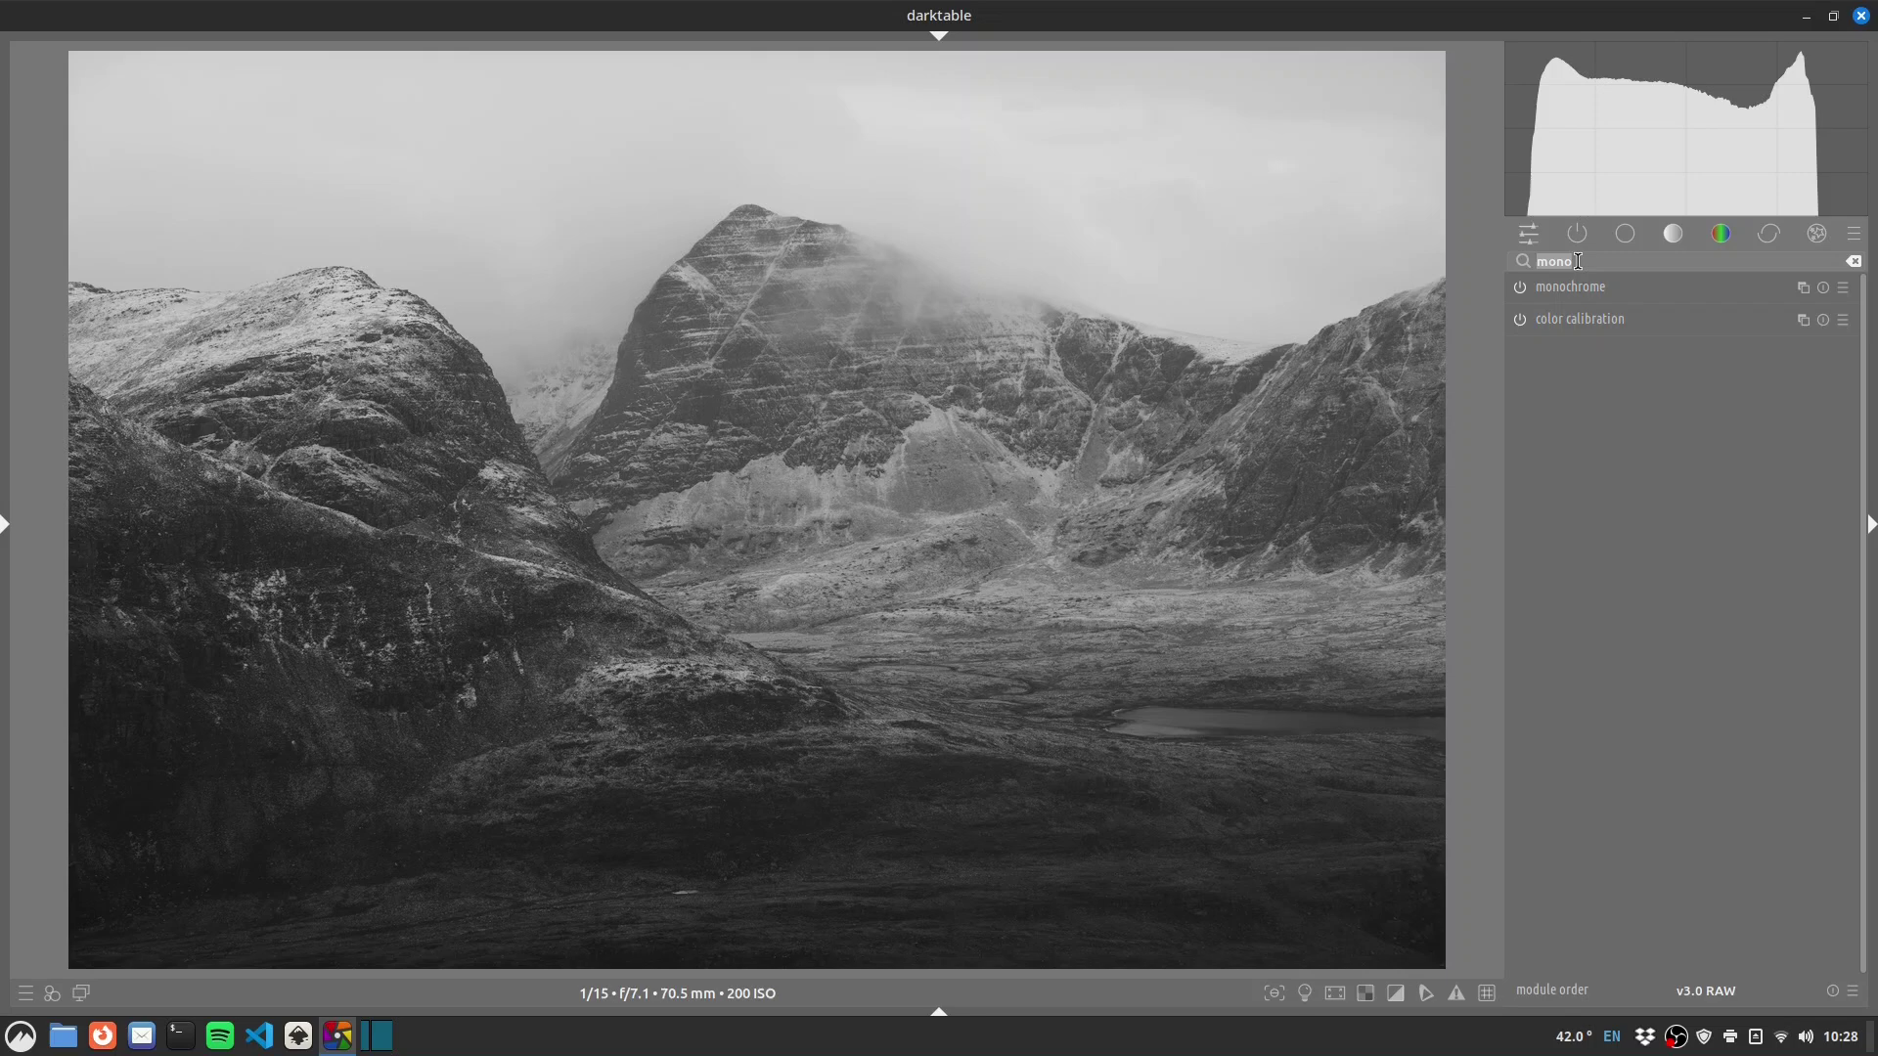
In color balance rgb, set contrast to about +23.88% and brilliance to about -11.44% shadows, +7.60% mid-tones and +22.98% highlights.
{"action": "type", "text": "rgb"}
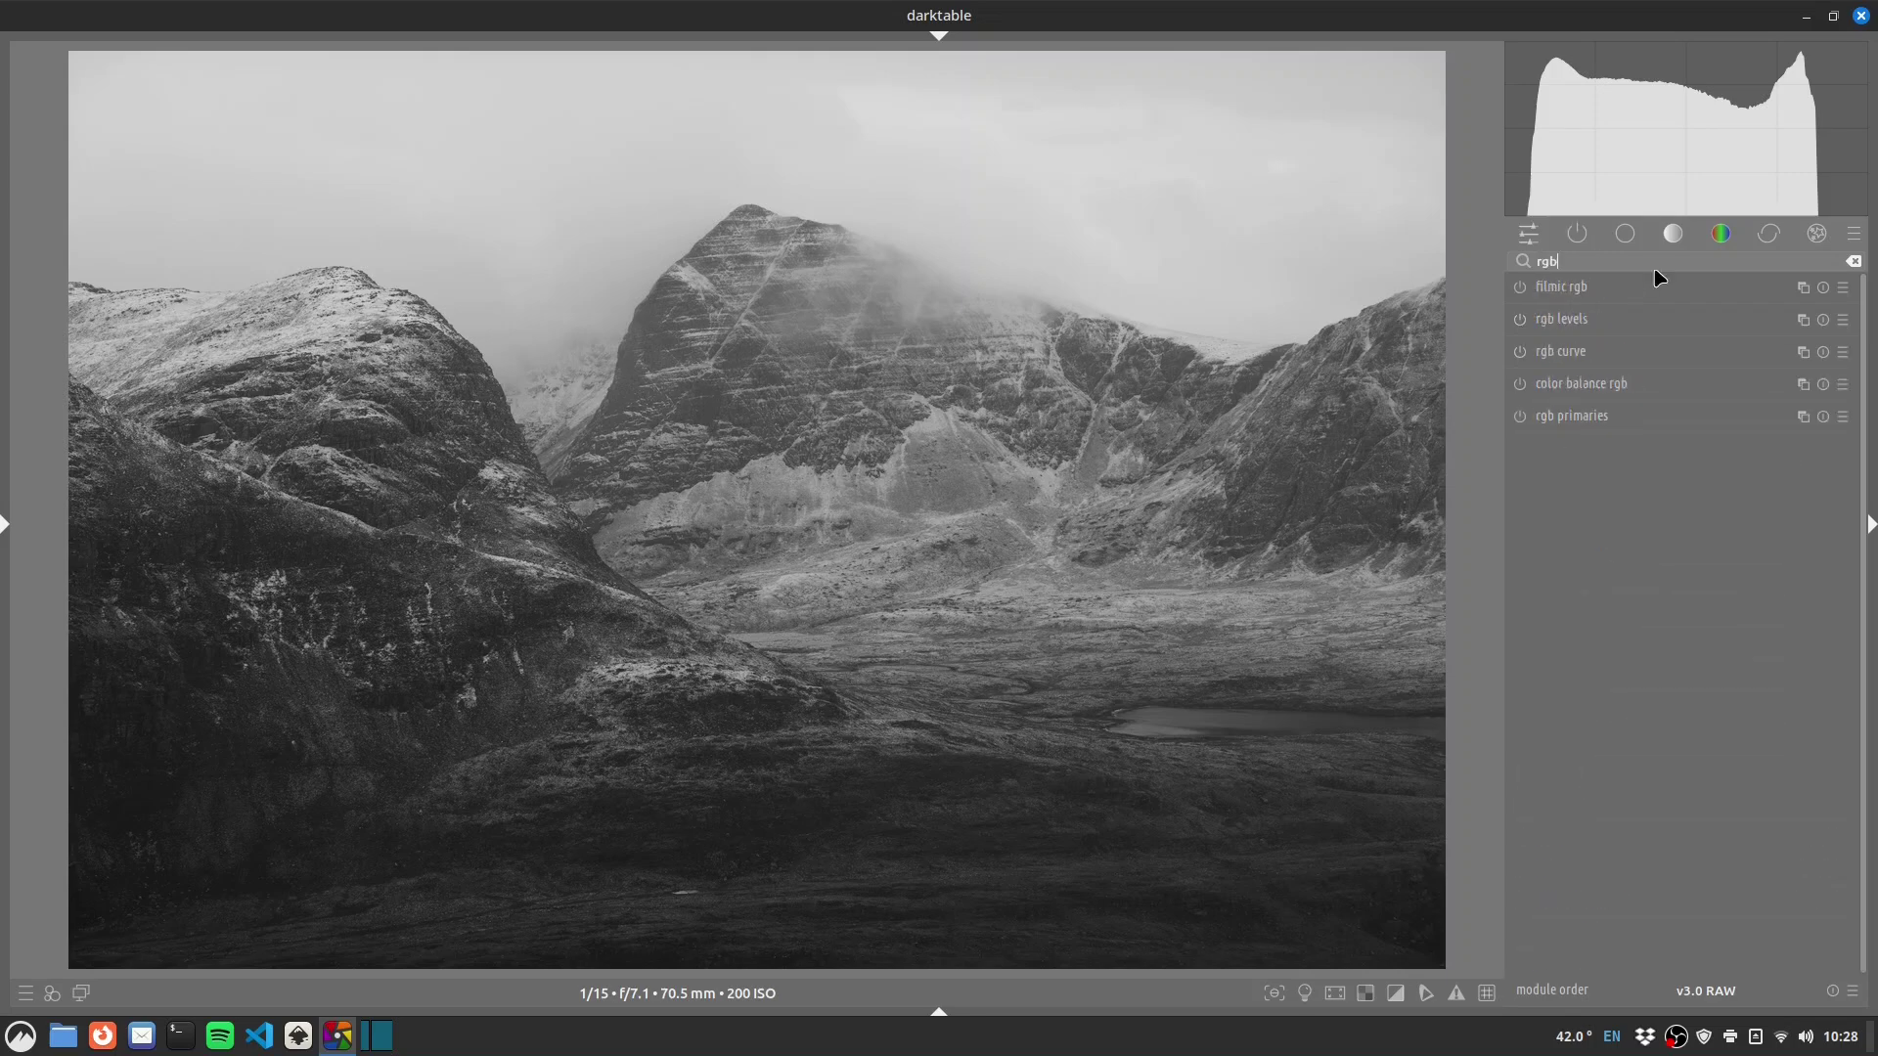
{"action": "left_click", "coordinate": [1553, 392]}
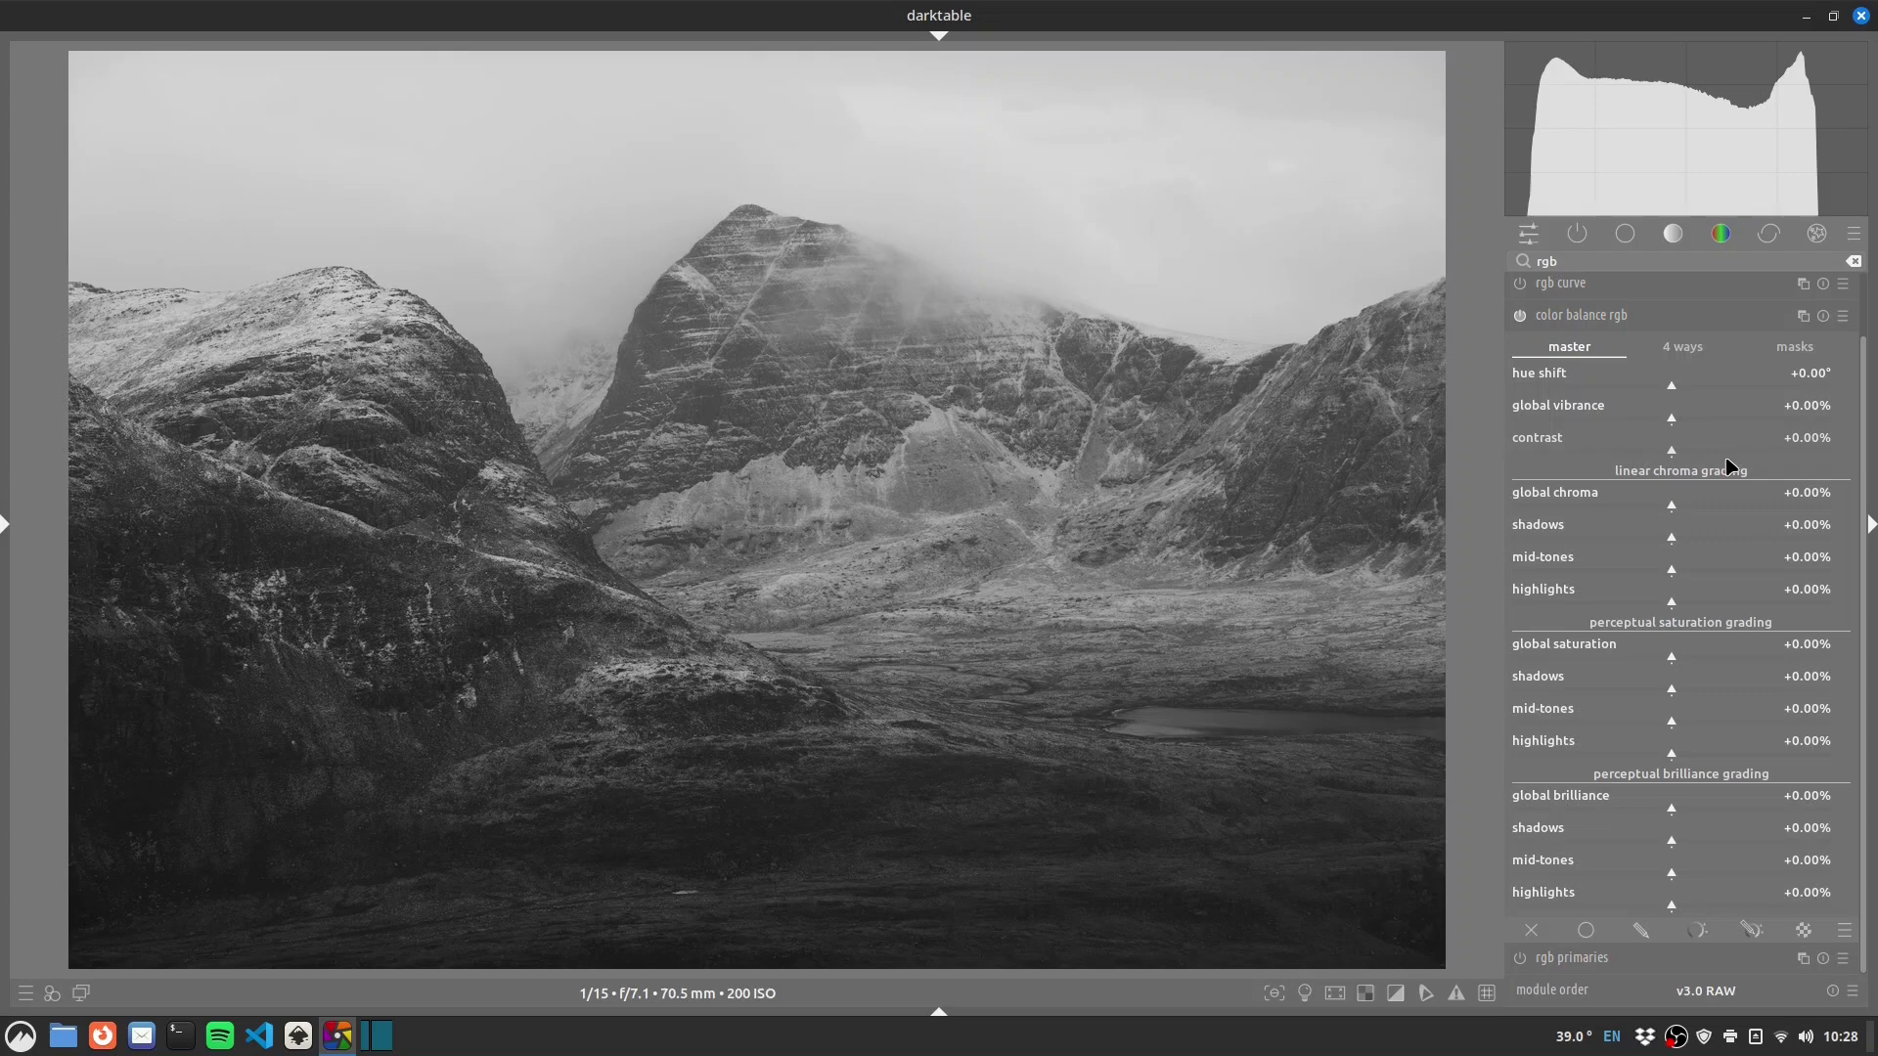
{"action": "left_click_drag", "start_coordinate": [1703, 458], "coordinate": [1741, 450]}
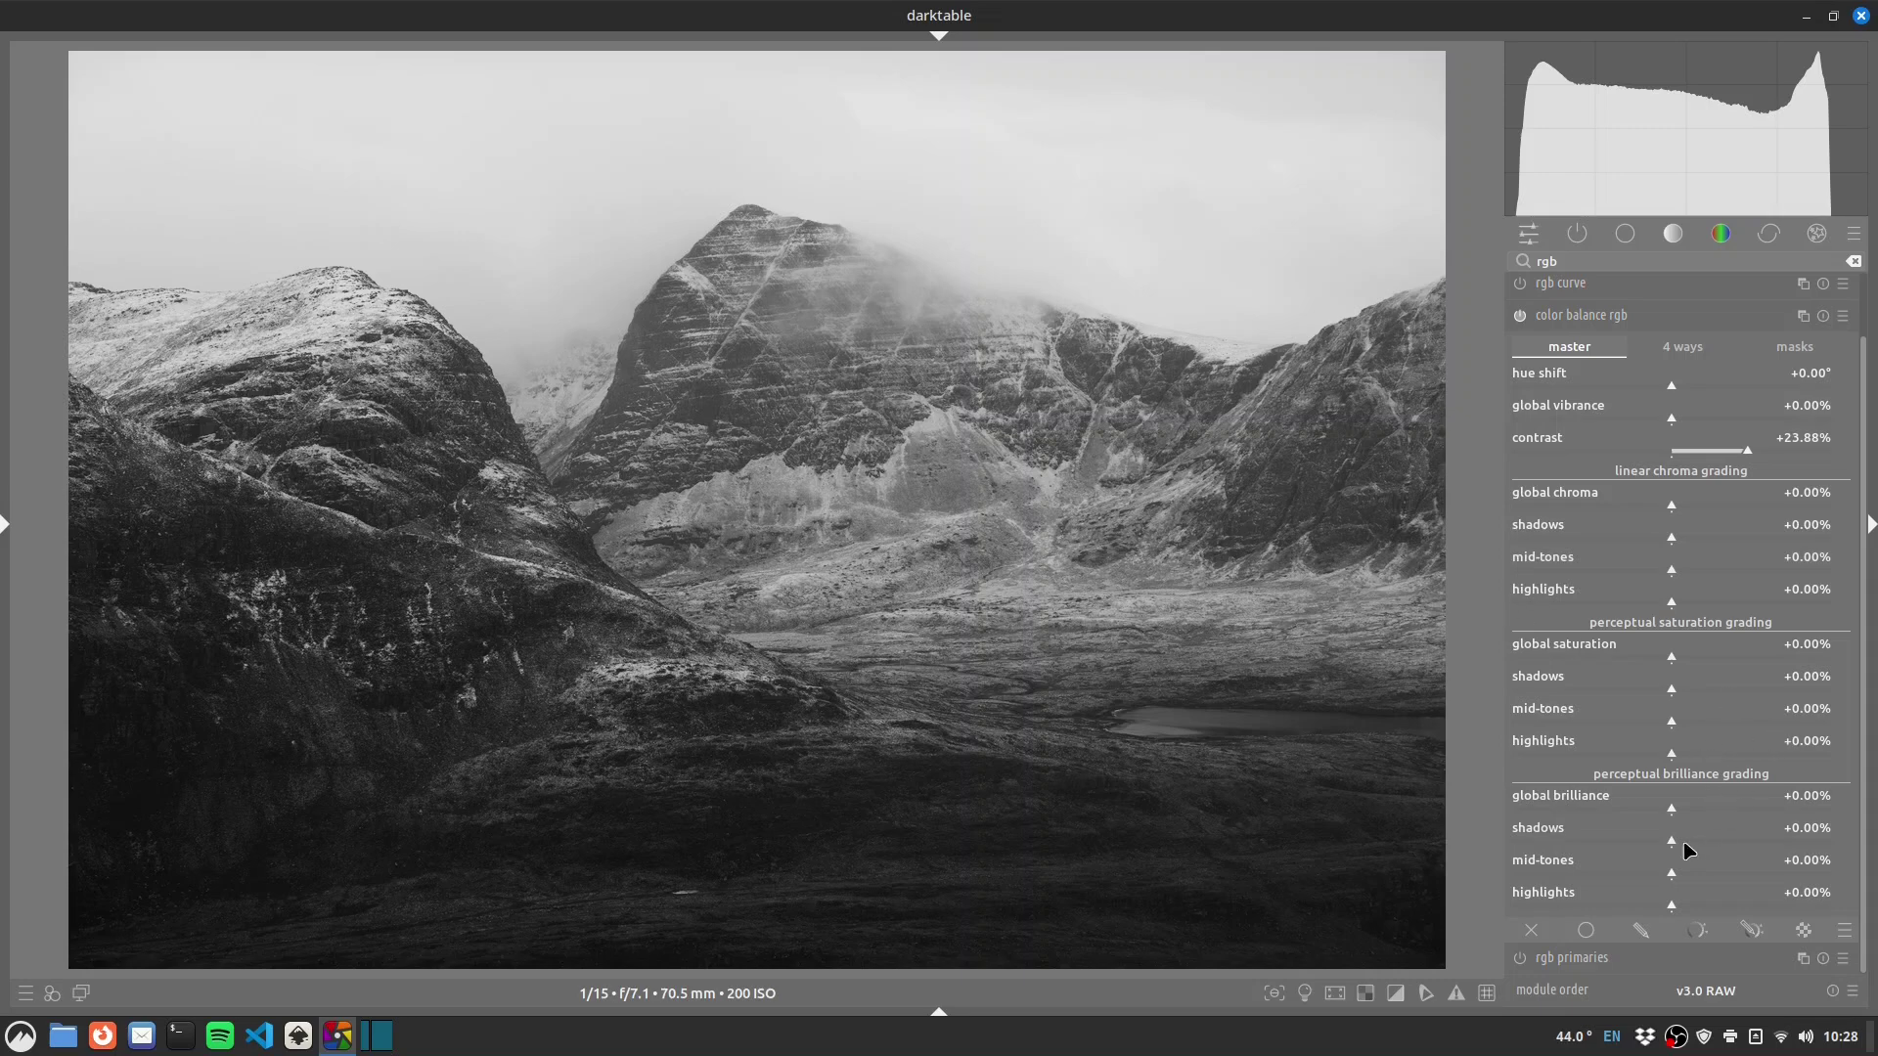
{"action": "mouse_move", "coordinate": [1676, 845]}
{"action": "left_mouse_down"}
{"action": "mouse_move", "coordinate": [1658, 840]}
{"action": "mouse_move", "coordinate": [1719, 877]}
{"action": "left_mouse_up"}
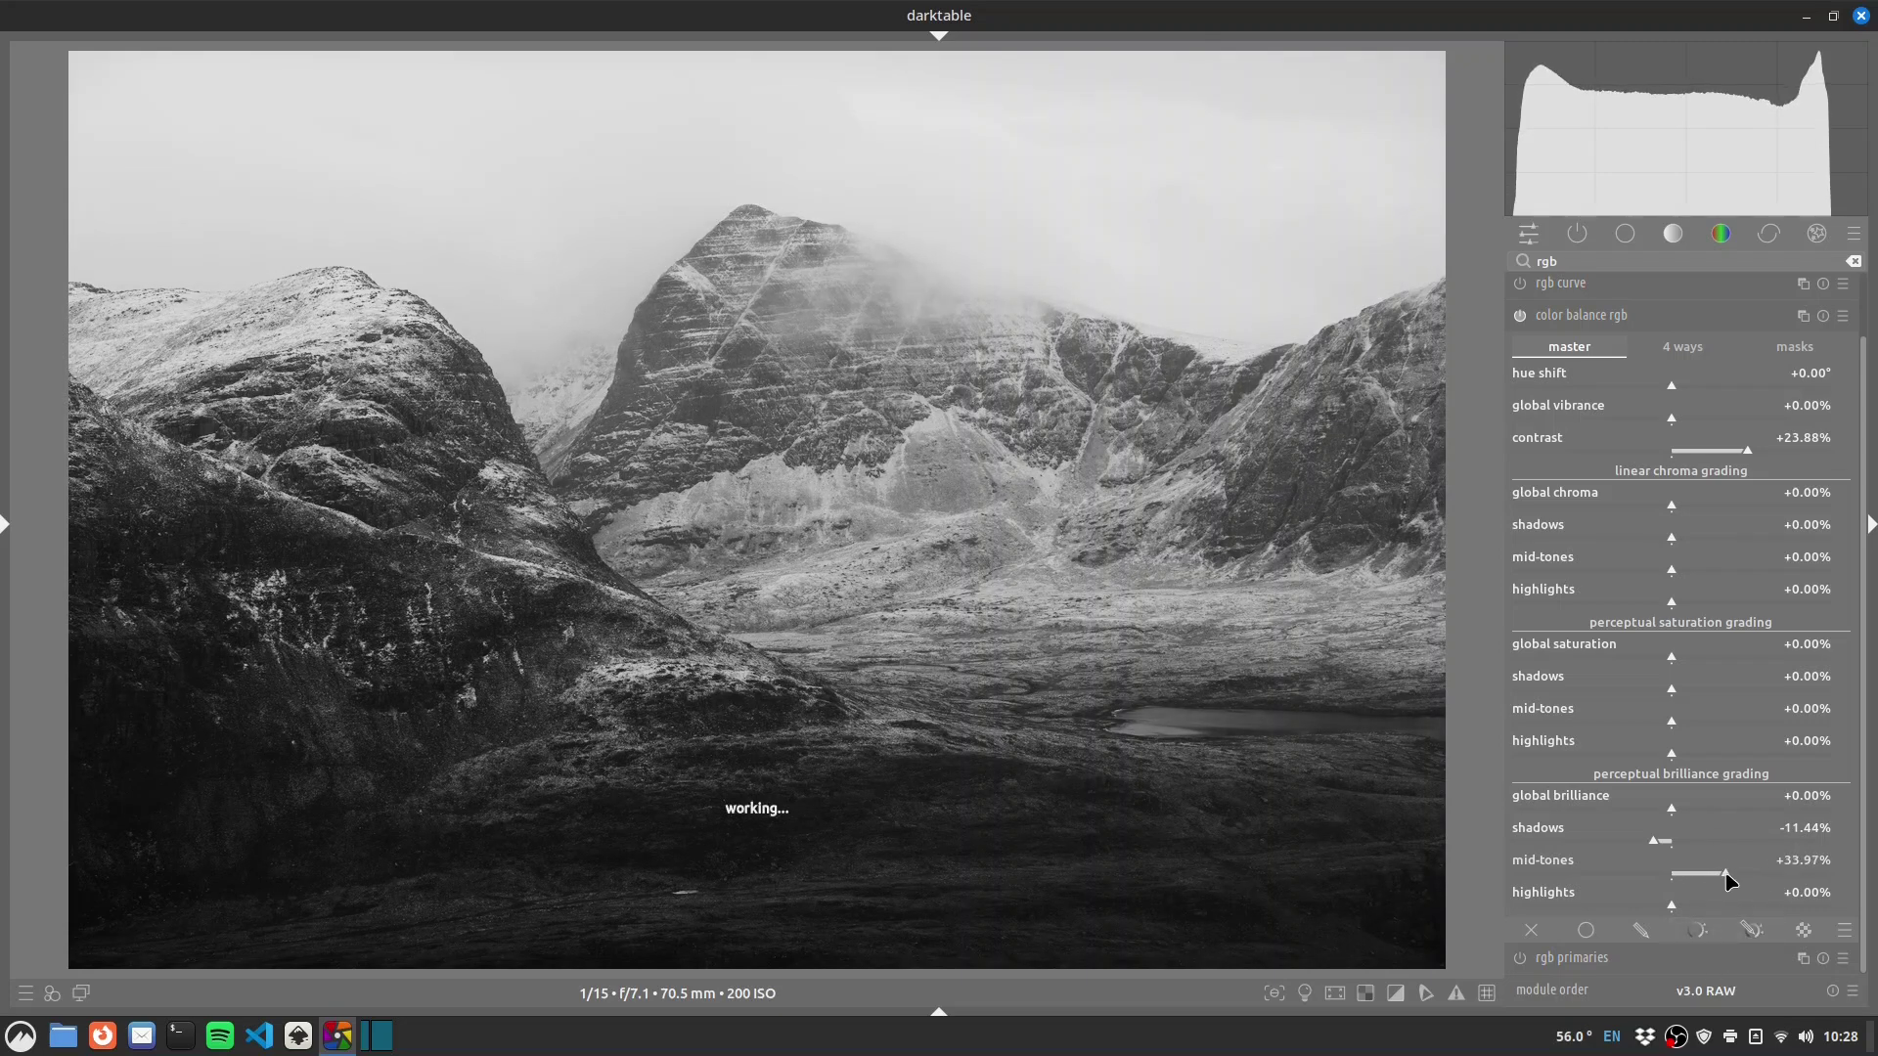
{"action": "mouse_move", "coordinate": [1706, 884]}
{"action": "left_mouse_down"}
{"action": "mouse_move", "coordinate": [1682, 873]}
{"action": "mouse_move", "coordinate": [1712, 909]}
{"action": "left_mouse_up"}
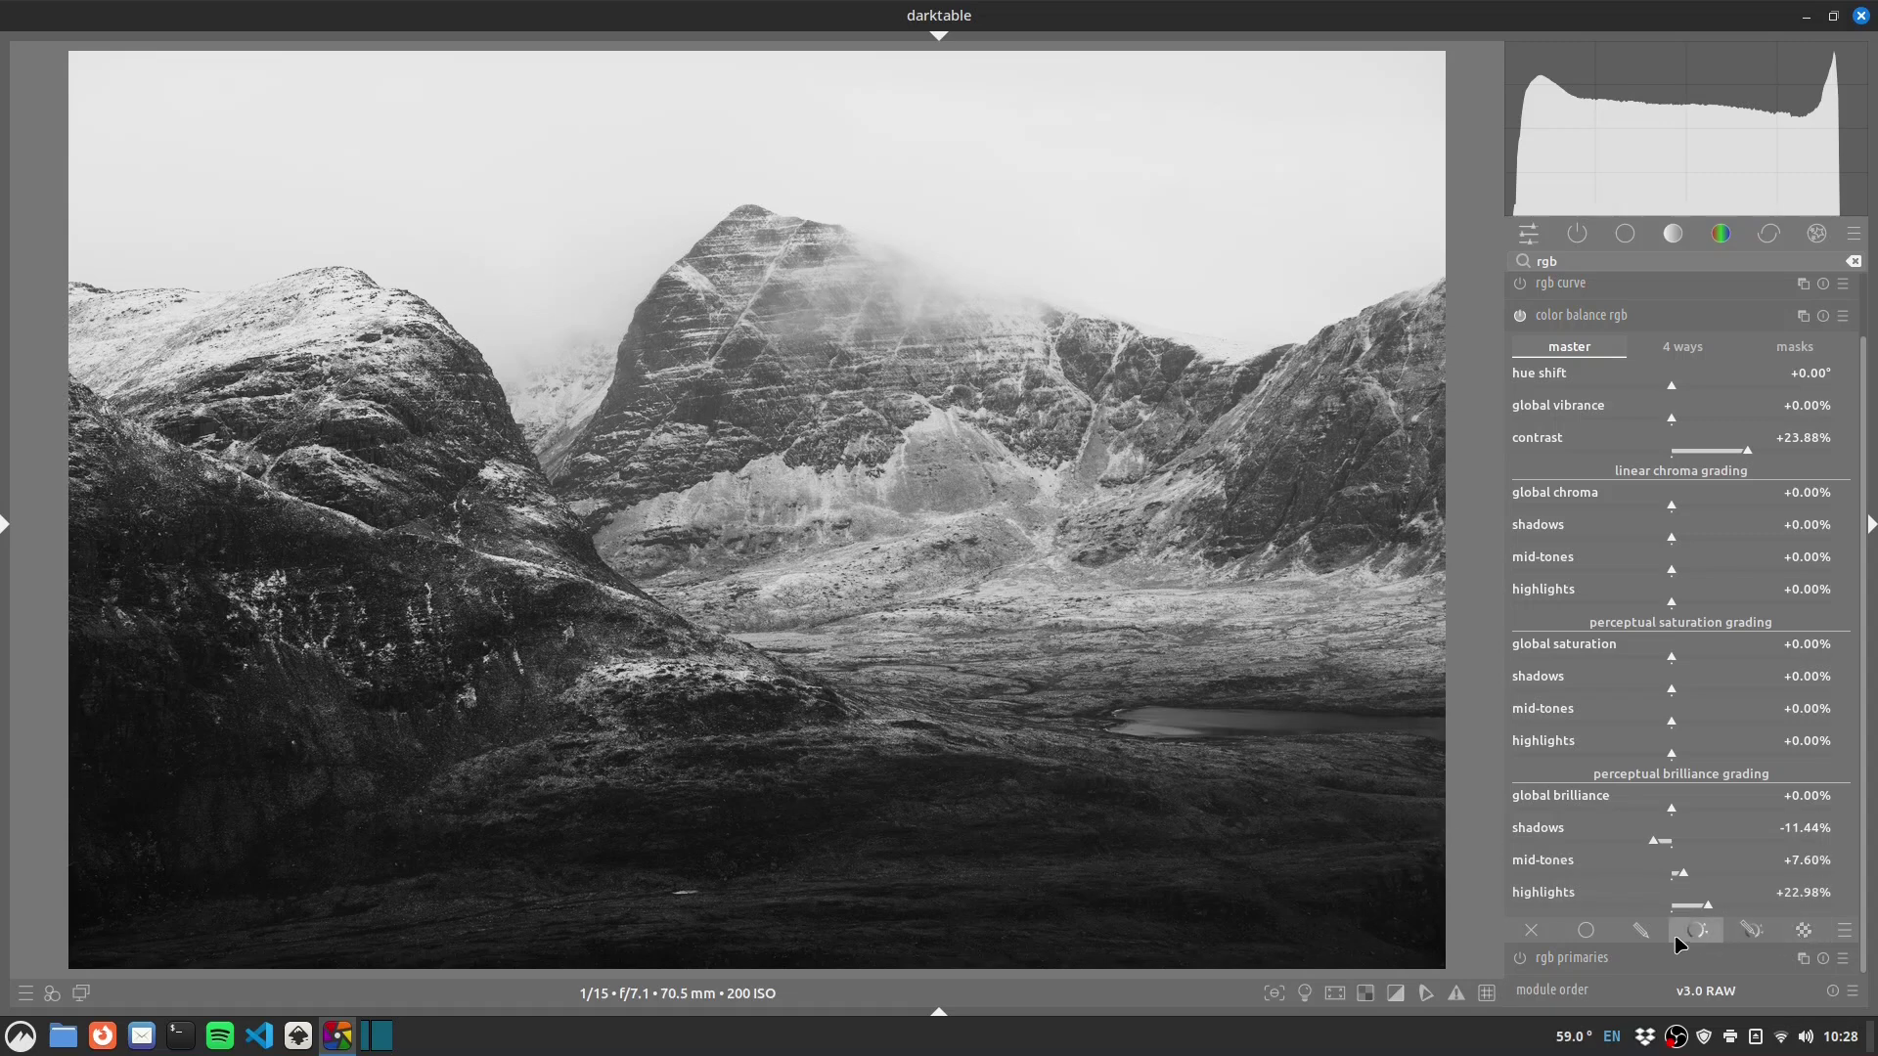
Add a drawn gradient mask to color balance rgb near the mountain peak, limiting the effect to the land with a wide transition.
{"action": "left_click", "coordinate": [1642, 930]}
{"action": "scroll", "coordinate": [1869, 629], "scroll_direction": "down", "scroll_amount": 5}
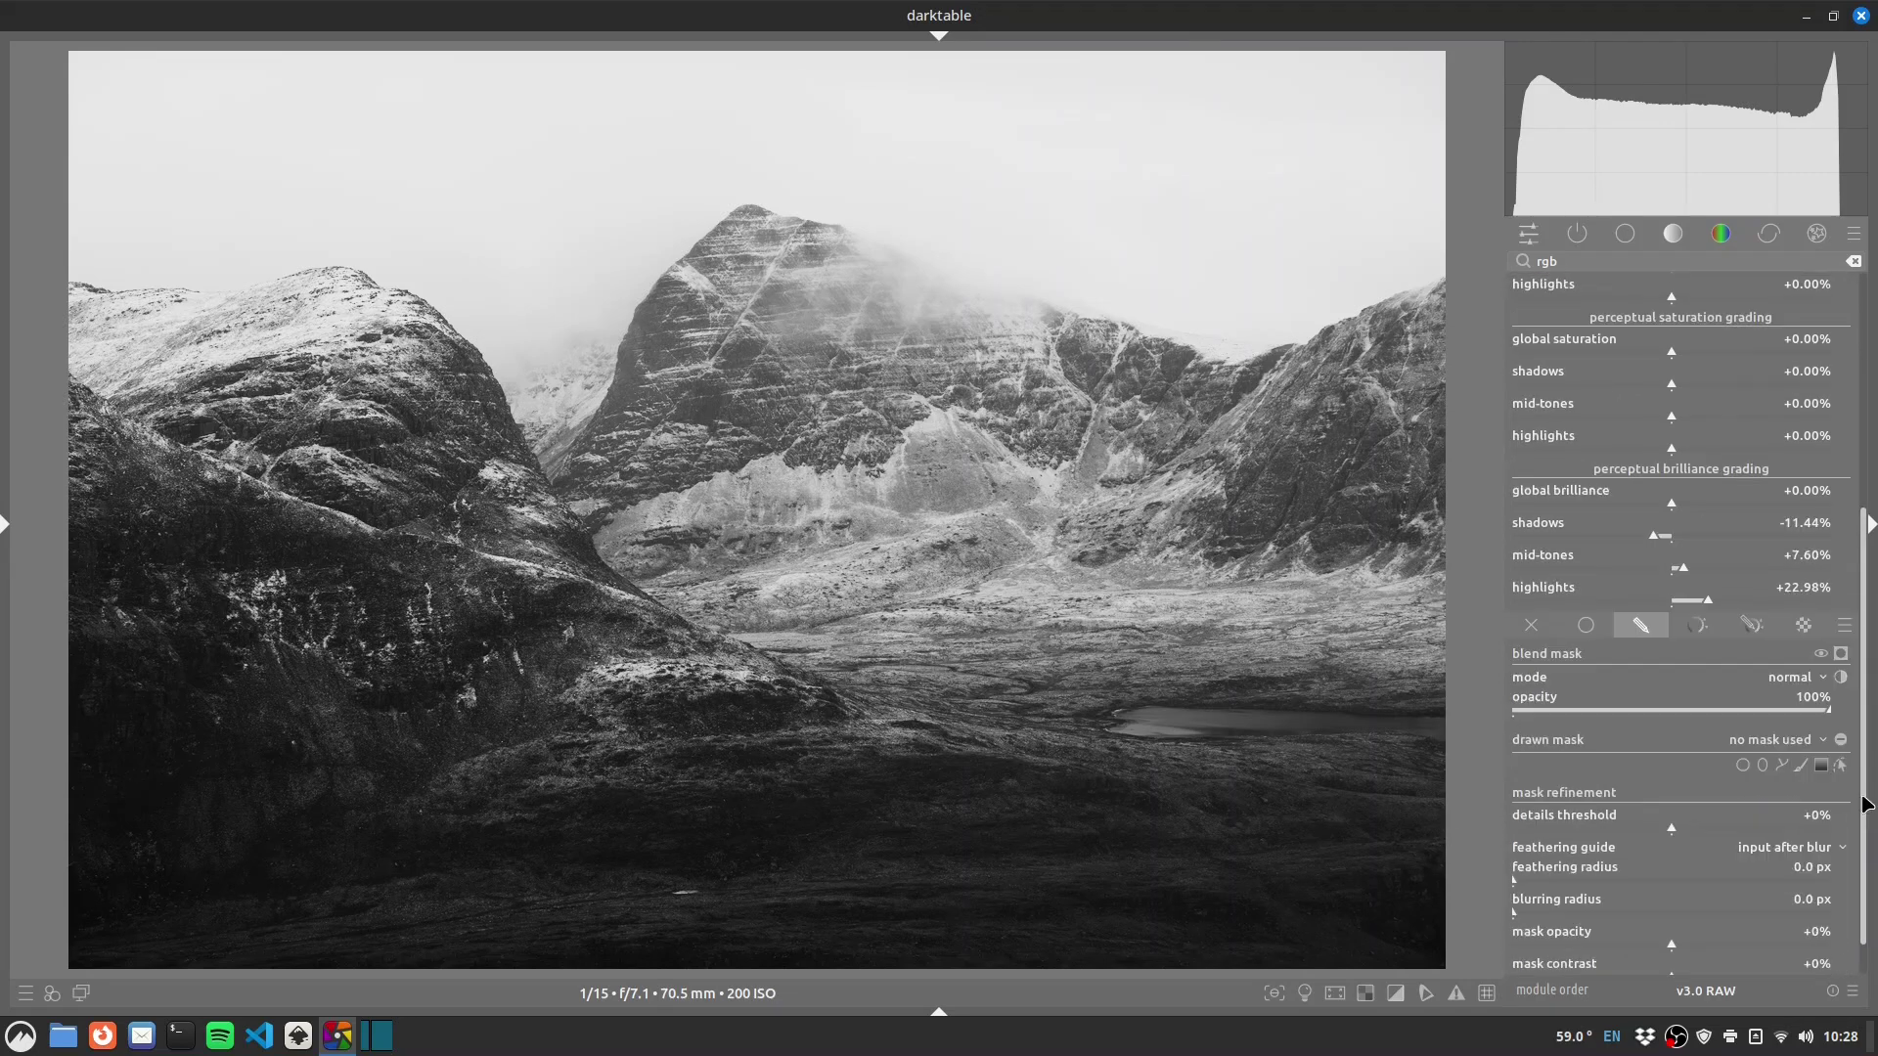
{"action": "left_click", "coordinate": [1820, 765]}
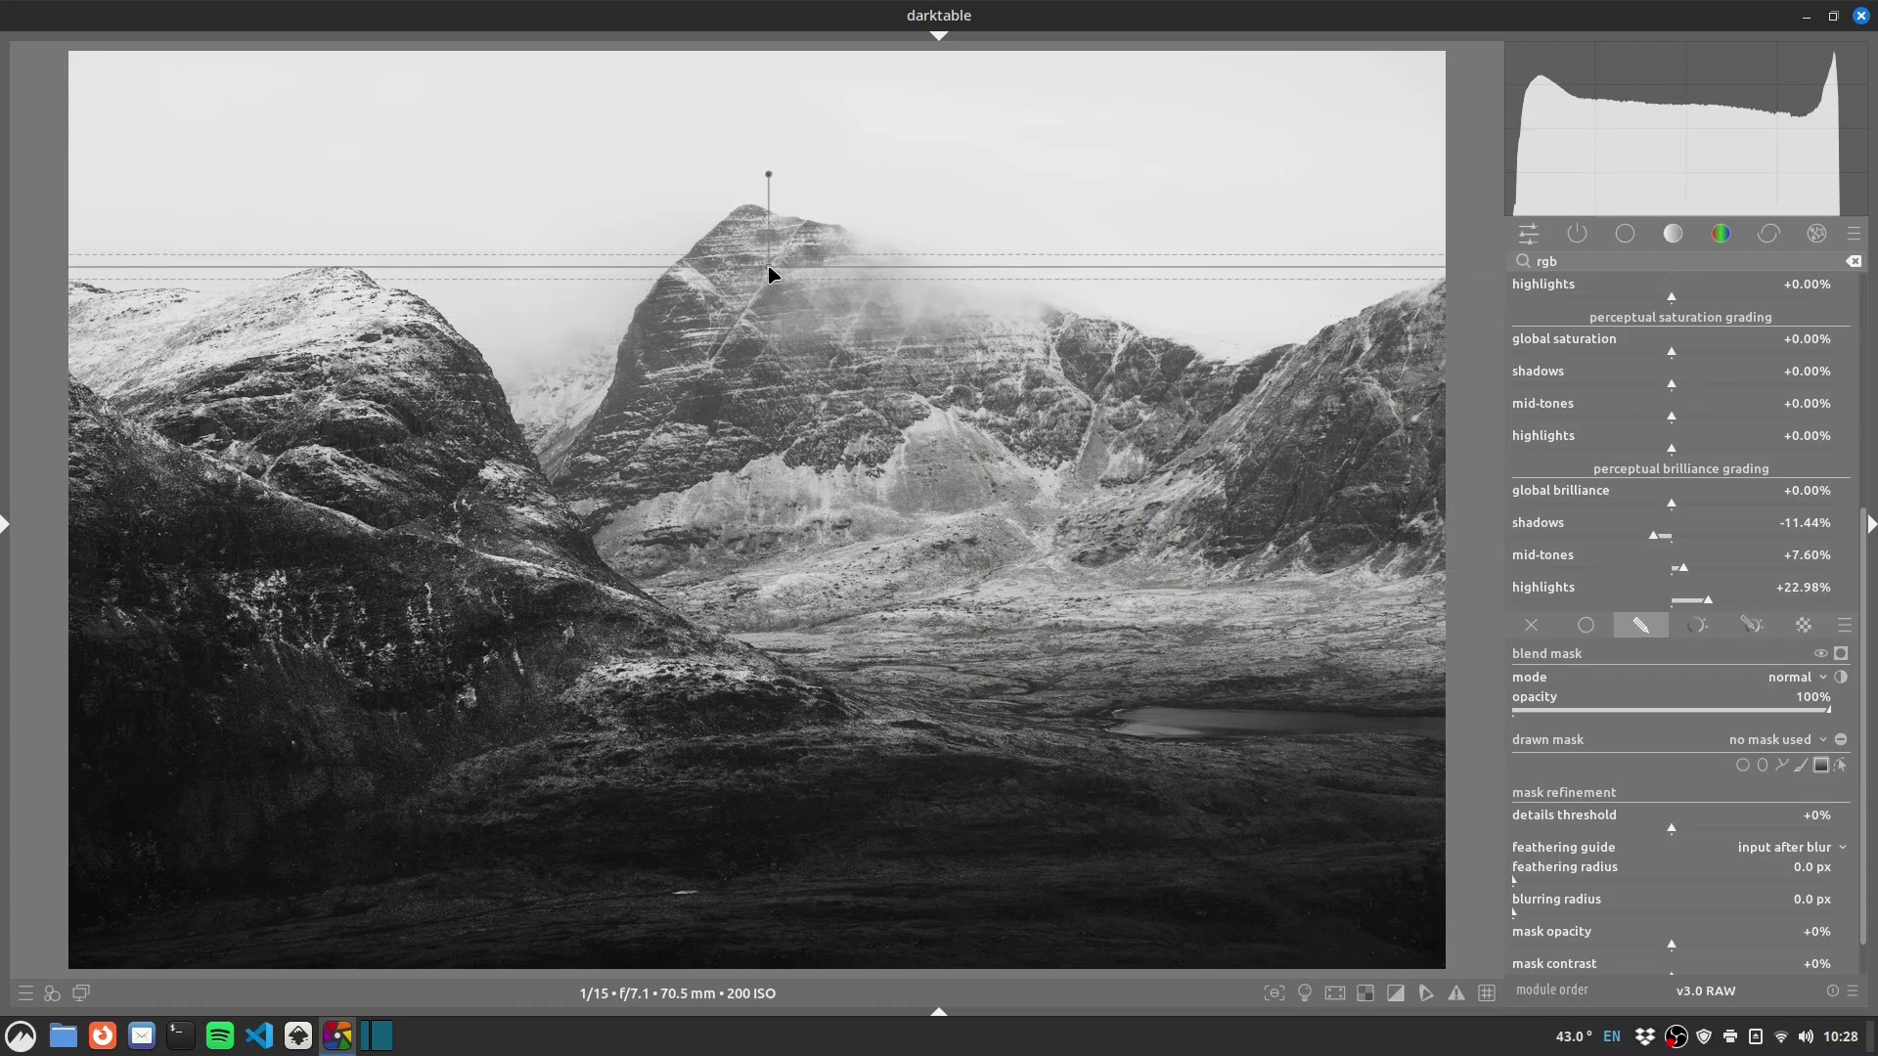
{"action": "mouse_move", "coordinate": [771, 266]}
{"action": "left_mouse_down"}
{"action": "mouse_move", "coordinate": [841, 313]}
{"action": "mouse_move", "coordinate": [751, 413]}
{"action": "mouse_move", "coordinate": [766, 407]}
{"action": "left_mouse_up"}
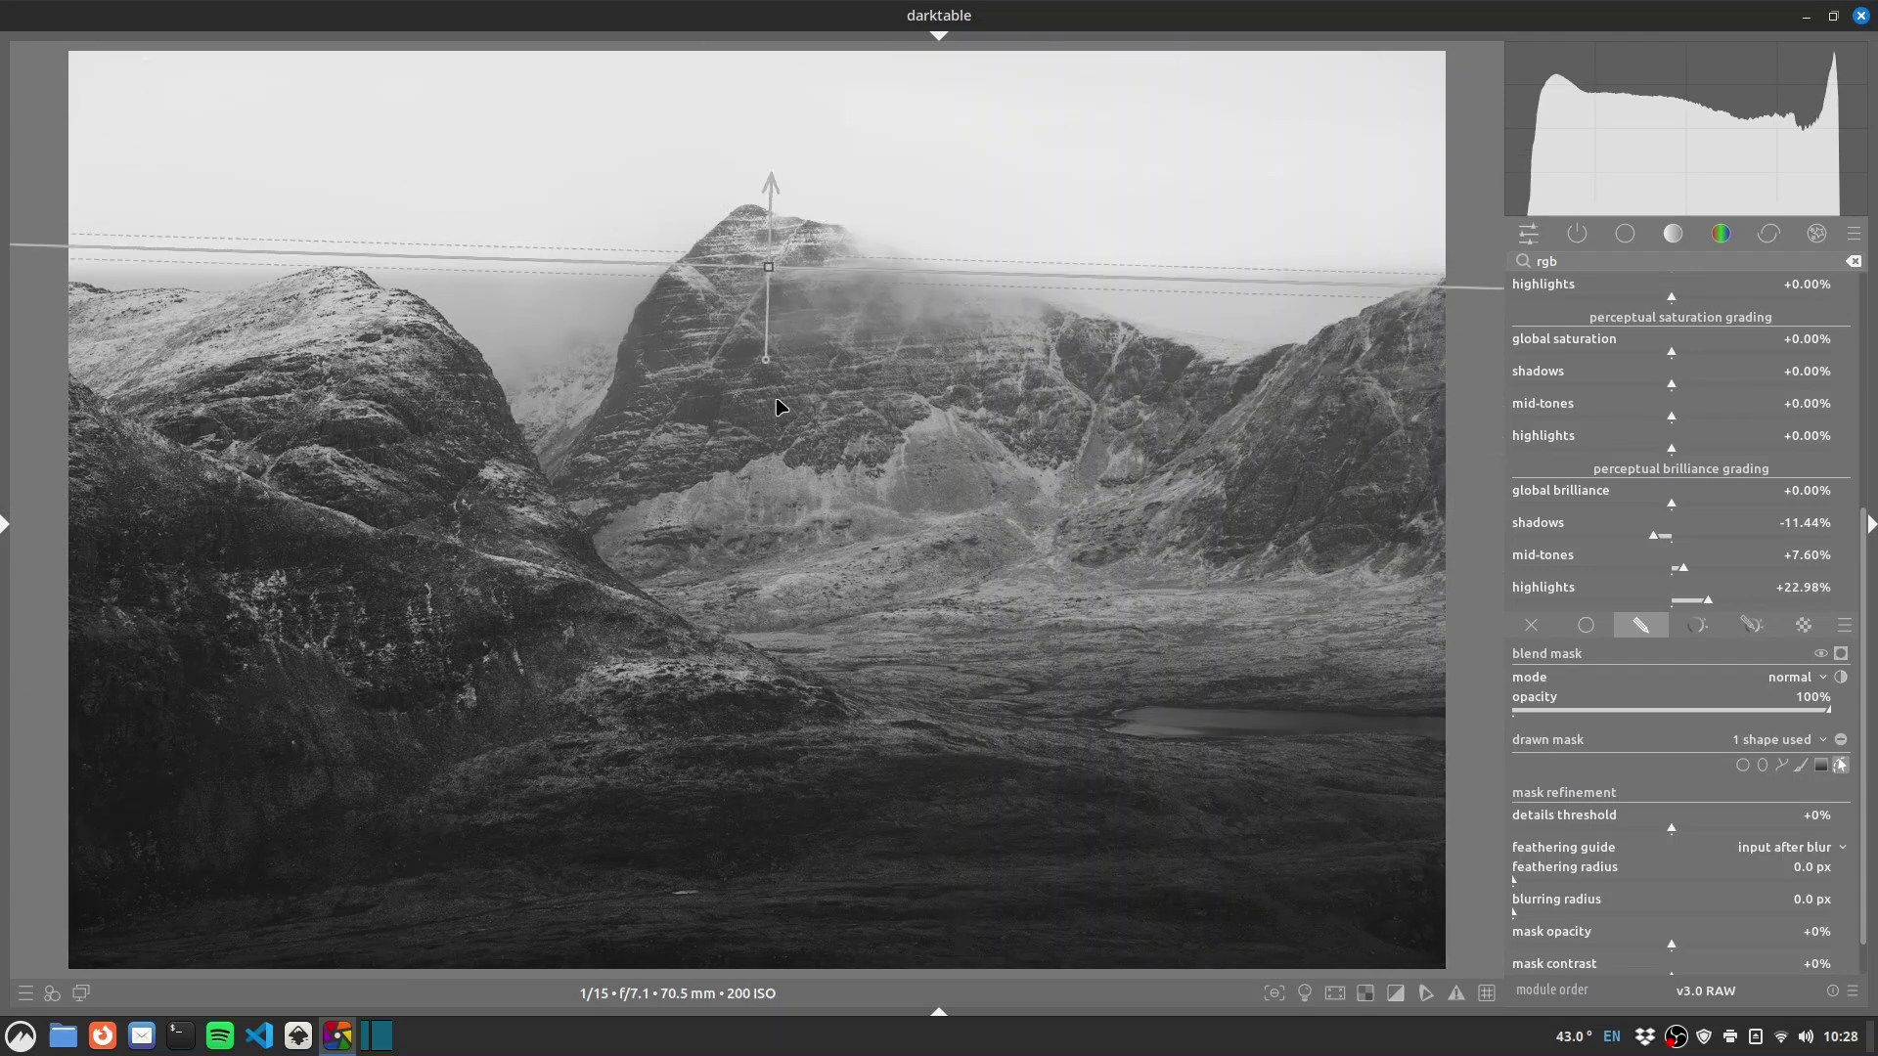
{"action": "scroll", "coordinate": [770, 272], "scroll_direction": "up", "scroll_amount": 5}
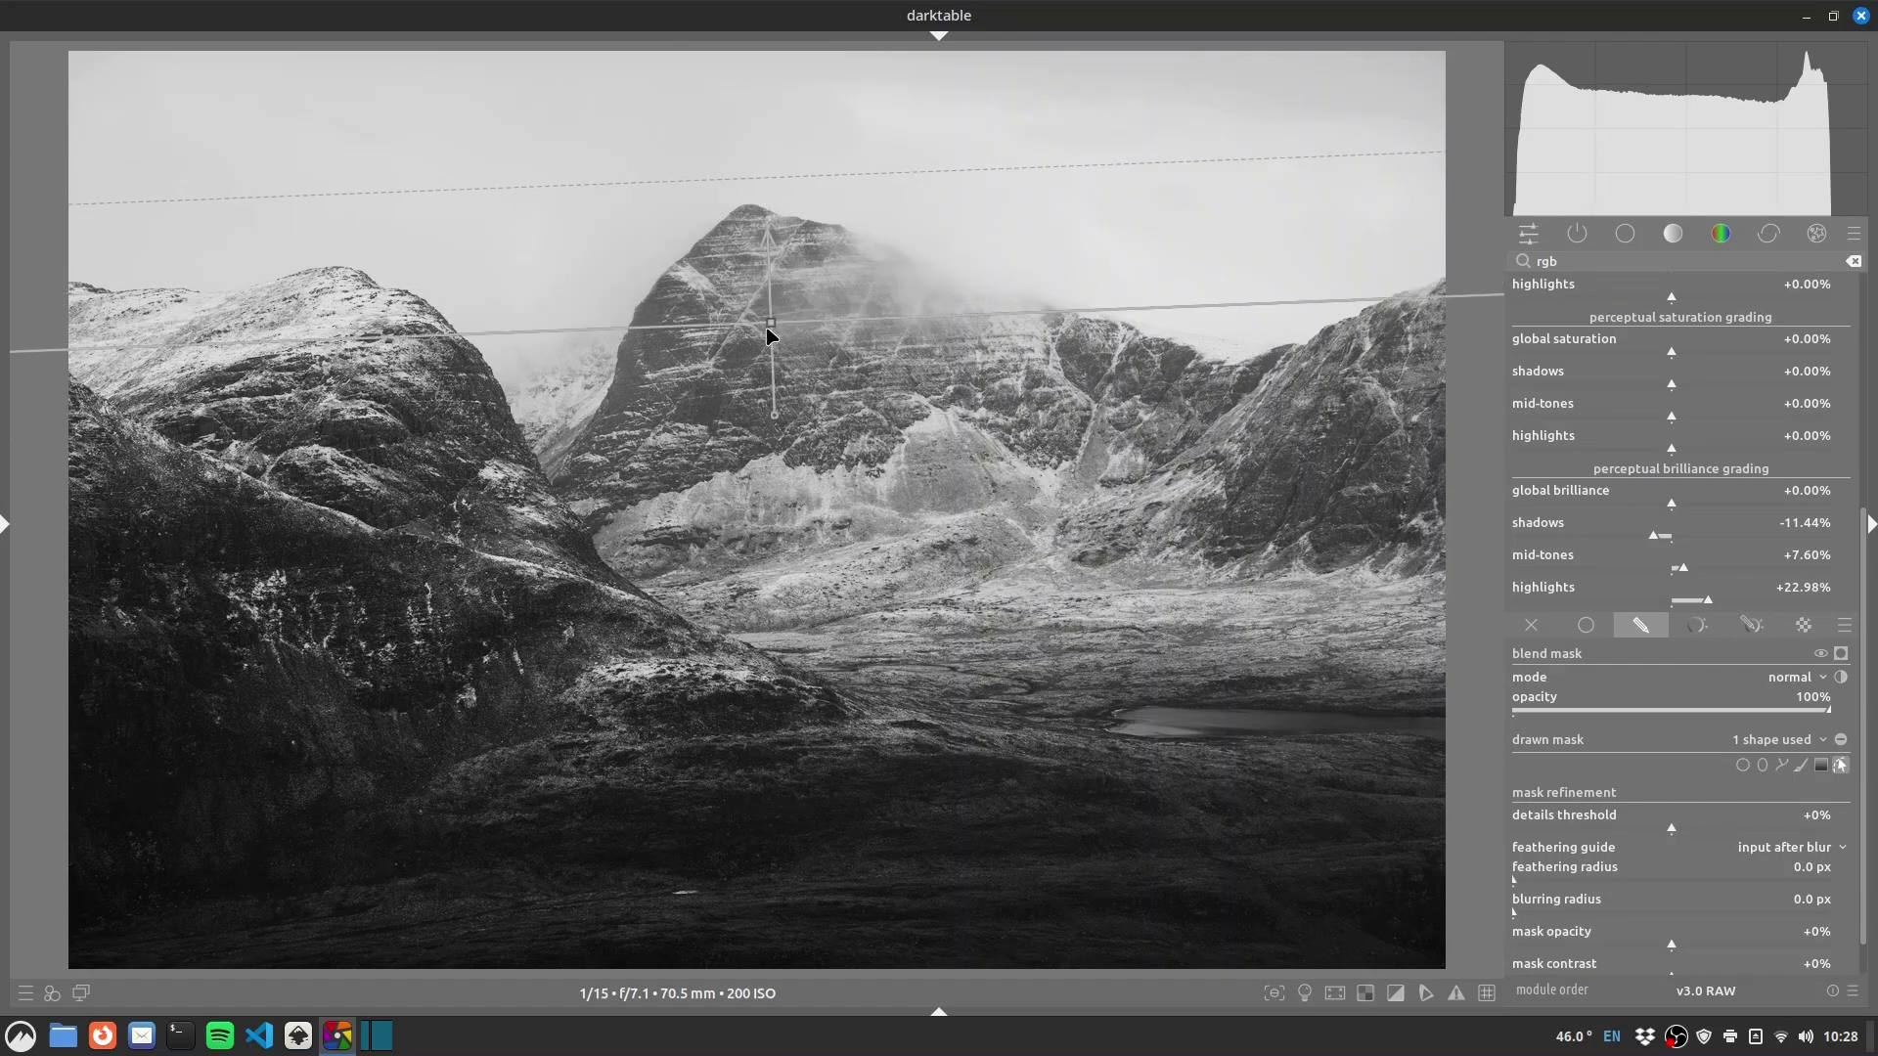
Move the gradient mask slightly lower on the peak and bend it to a curvature of -14.50%.
{"action": "left_click_drag", "start_coordinate": [773, 298], "coordinate": [771, 339]}
{"action": "scroll", "coordinate": [771, 340], "scroll_direction": "down", "scroll_amount": 13, "text": "shift"}
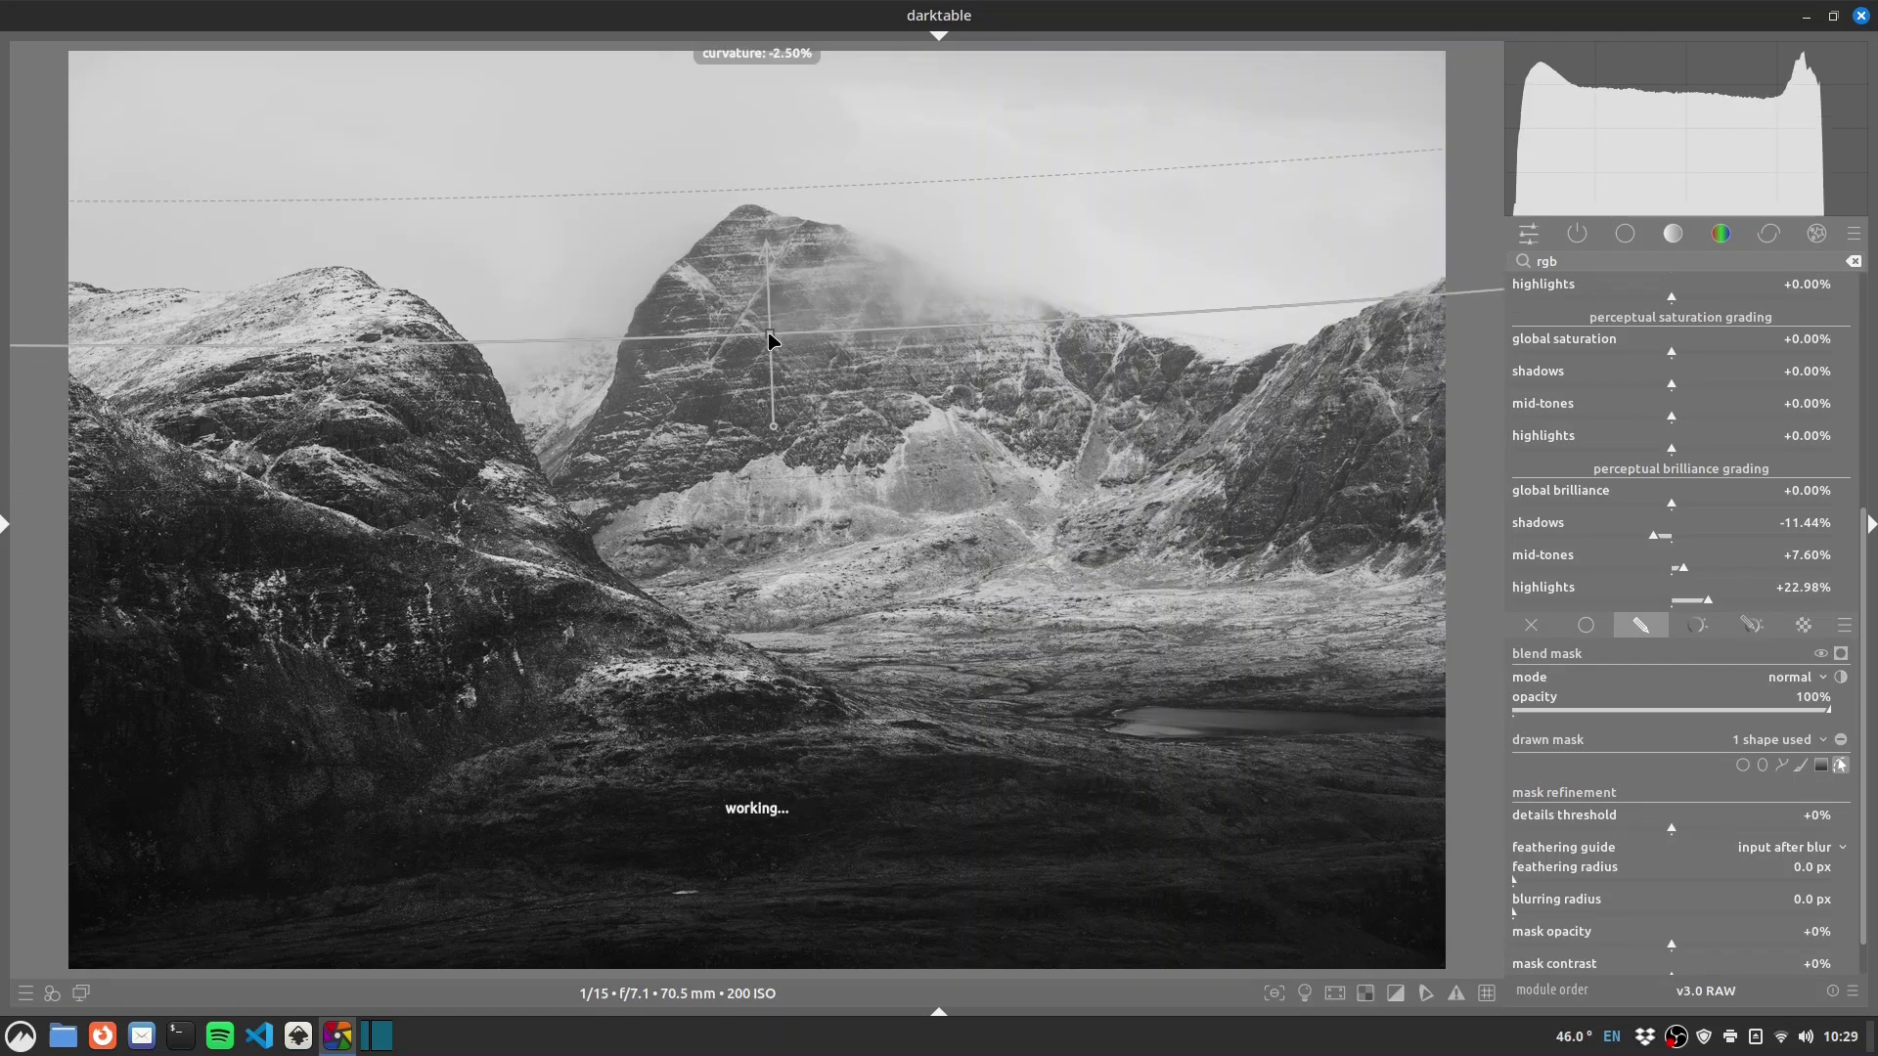
{"action": "scroll", "coordinate": [770, 340], "scroll_direction": "down", "scroll_amount": 2, "text": "shift"}
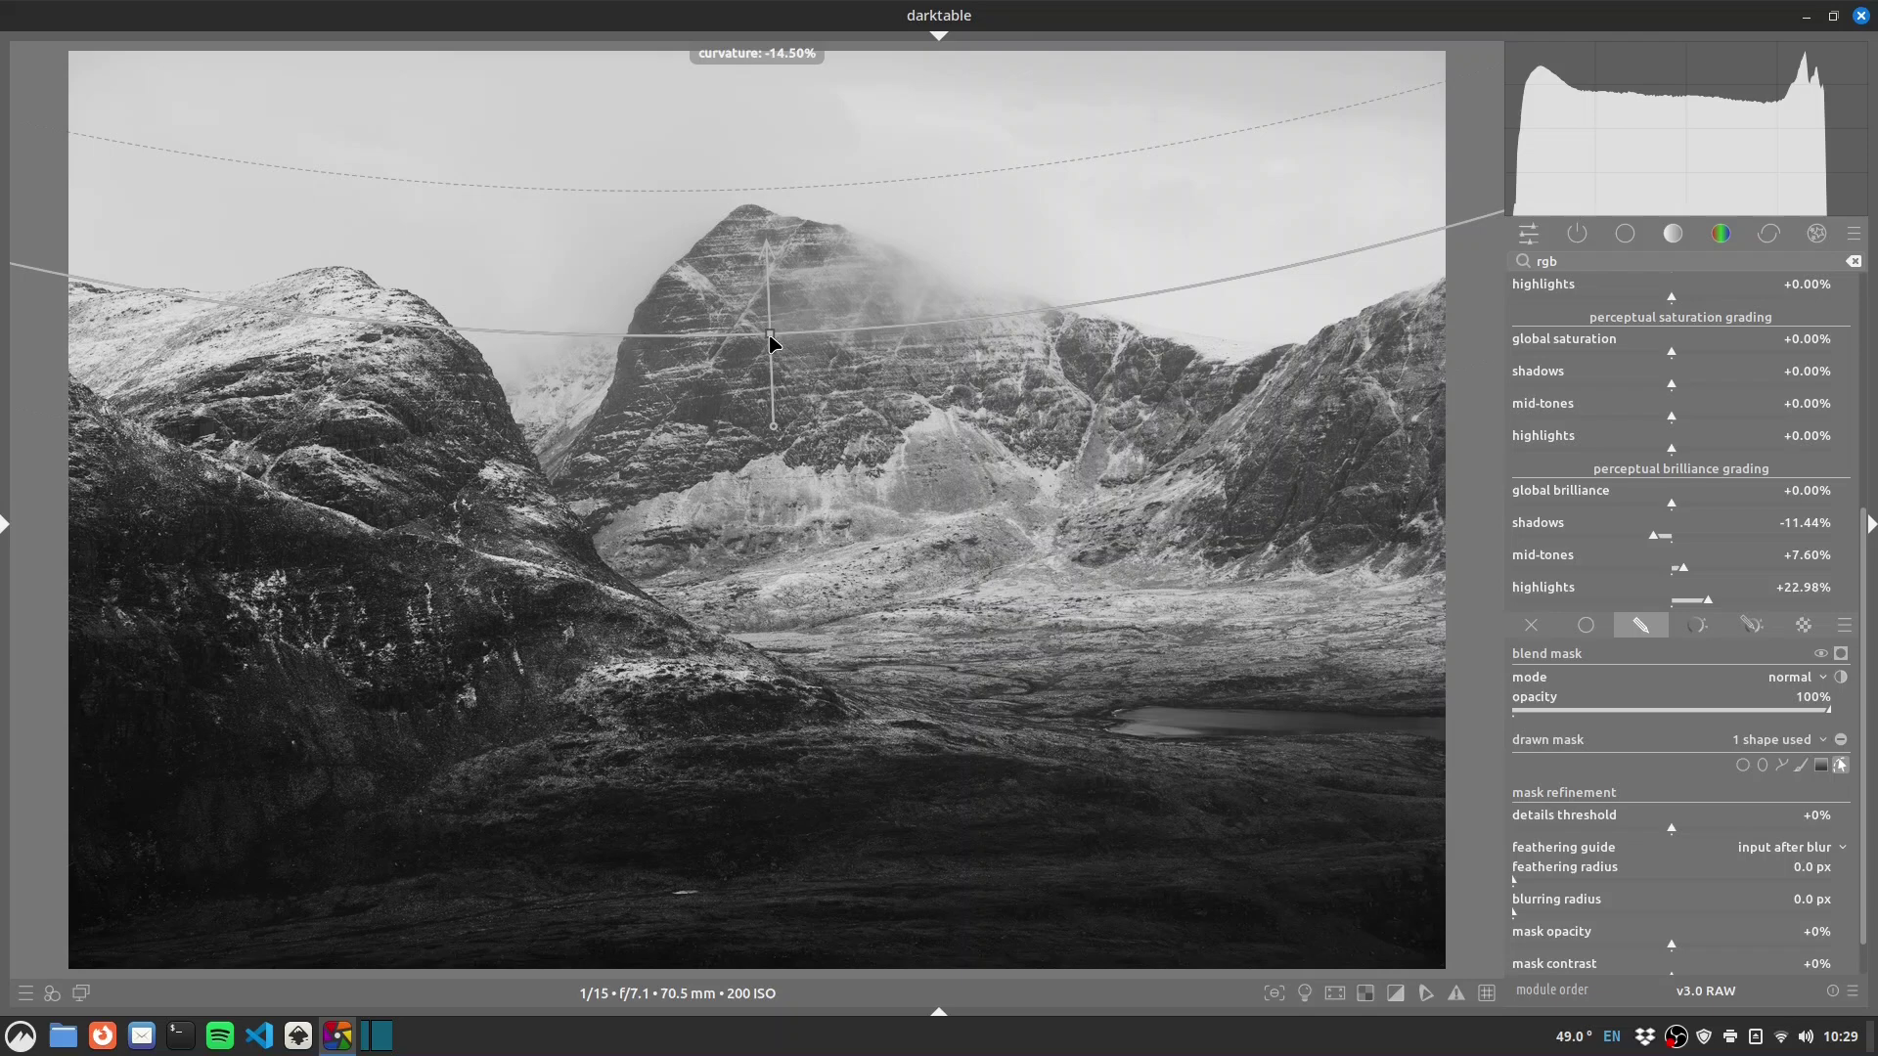
Compare the image with and without color balance rgb, leaving the module switched on.
{"action": "scroll", "coordinate": [1849, 548], "scroll_direction": "up", "scroll_amount": 5}
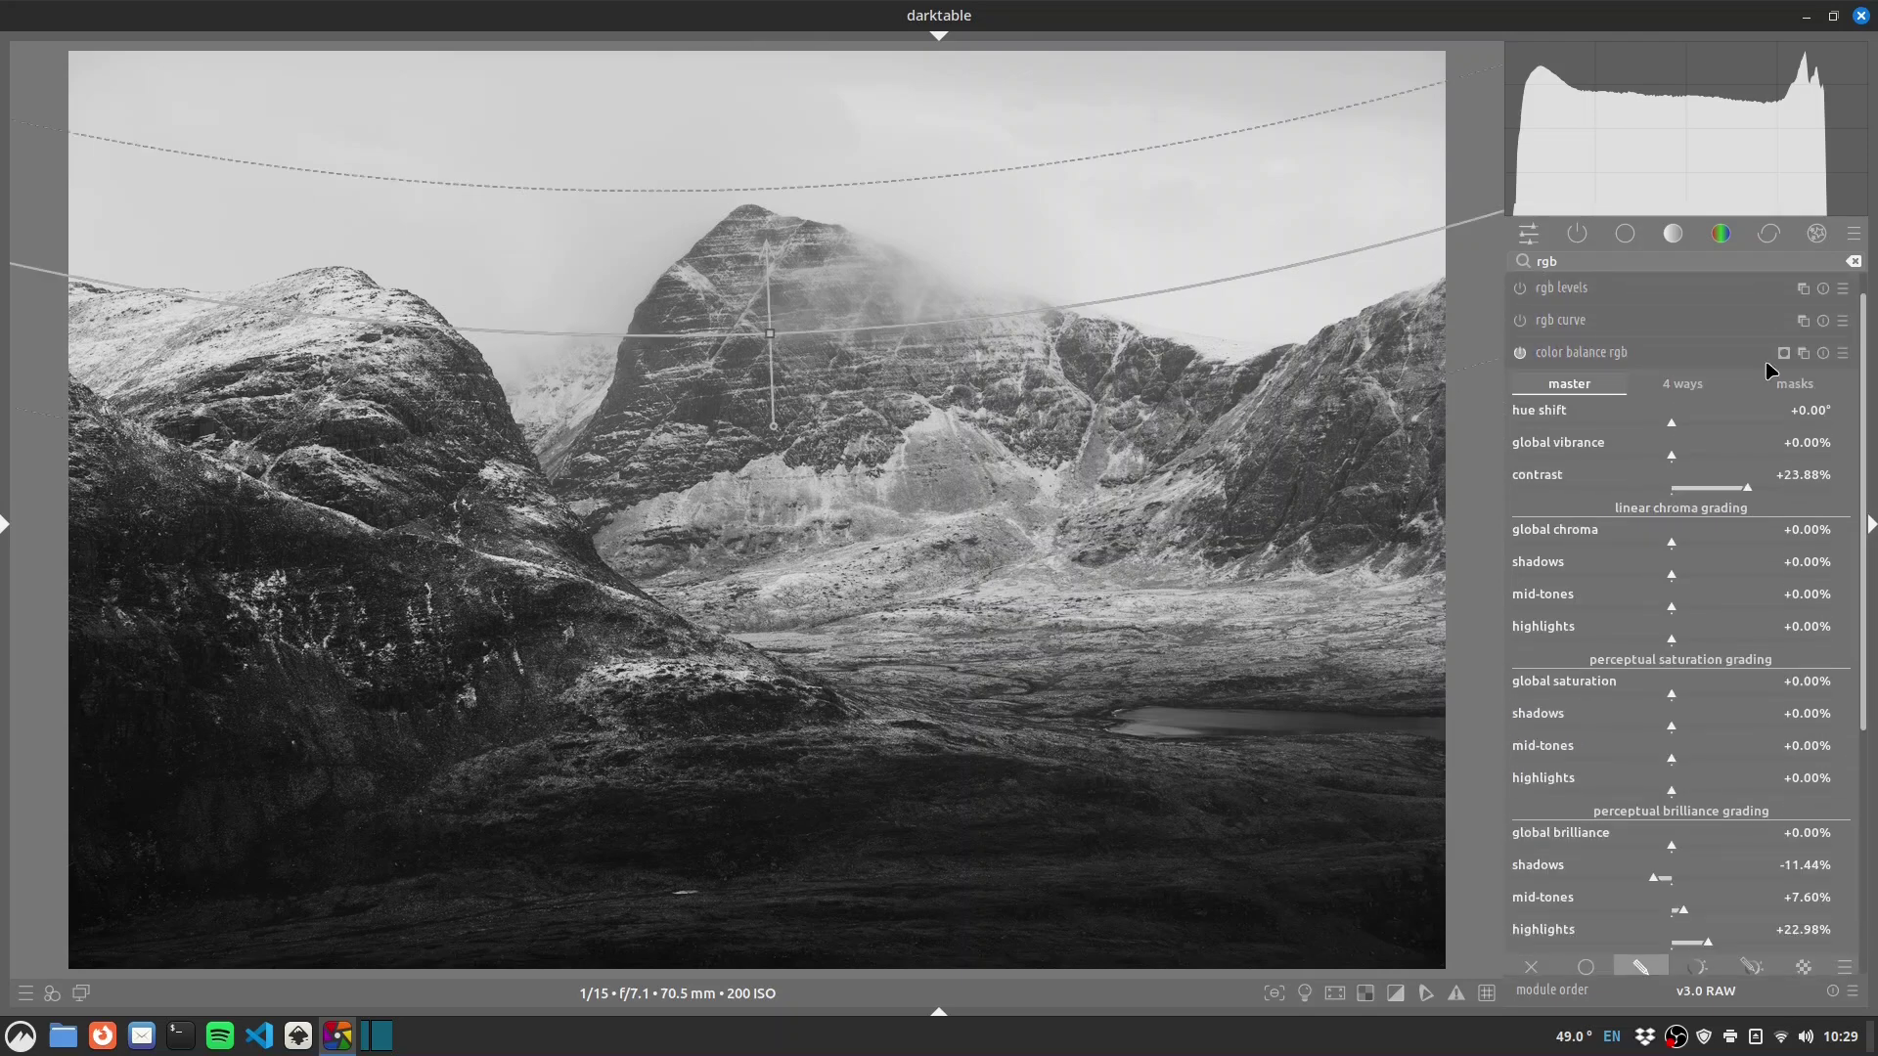
{"action": "left_click", "coordinate": [1521, 353]}
{"action": "left_click", "coordinate": [1522, 356]}
{"action": "left_click", "coordinate": [1522, 356]}
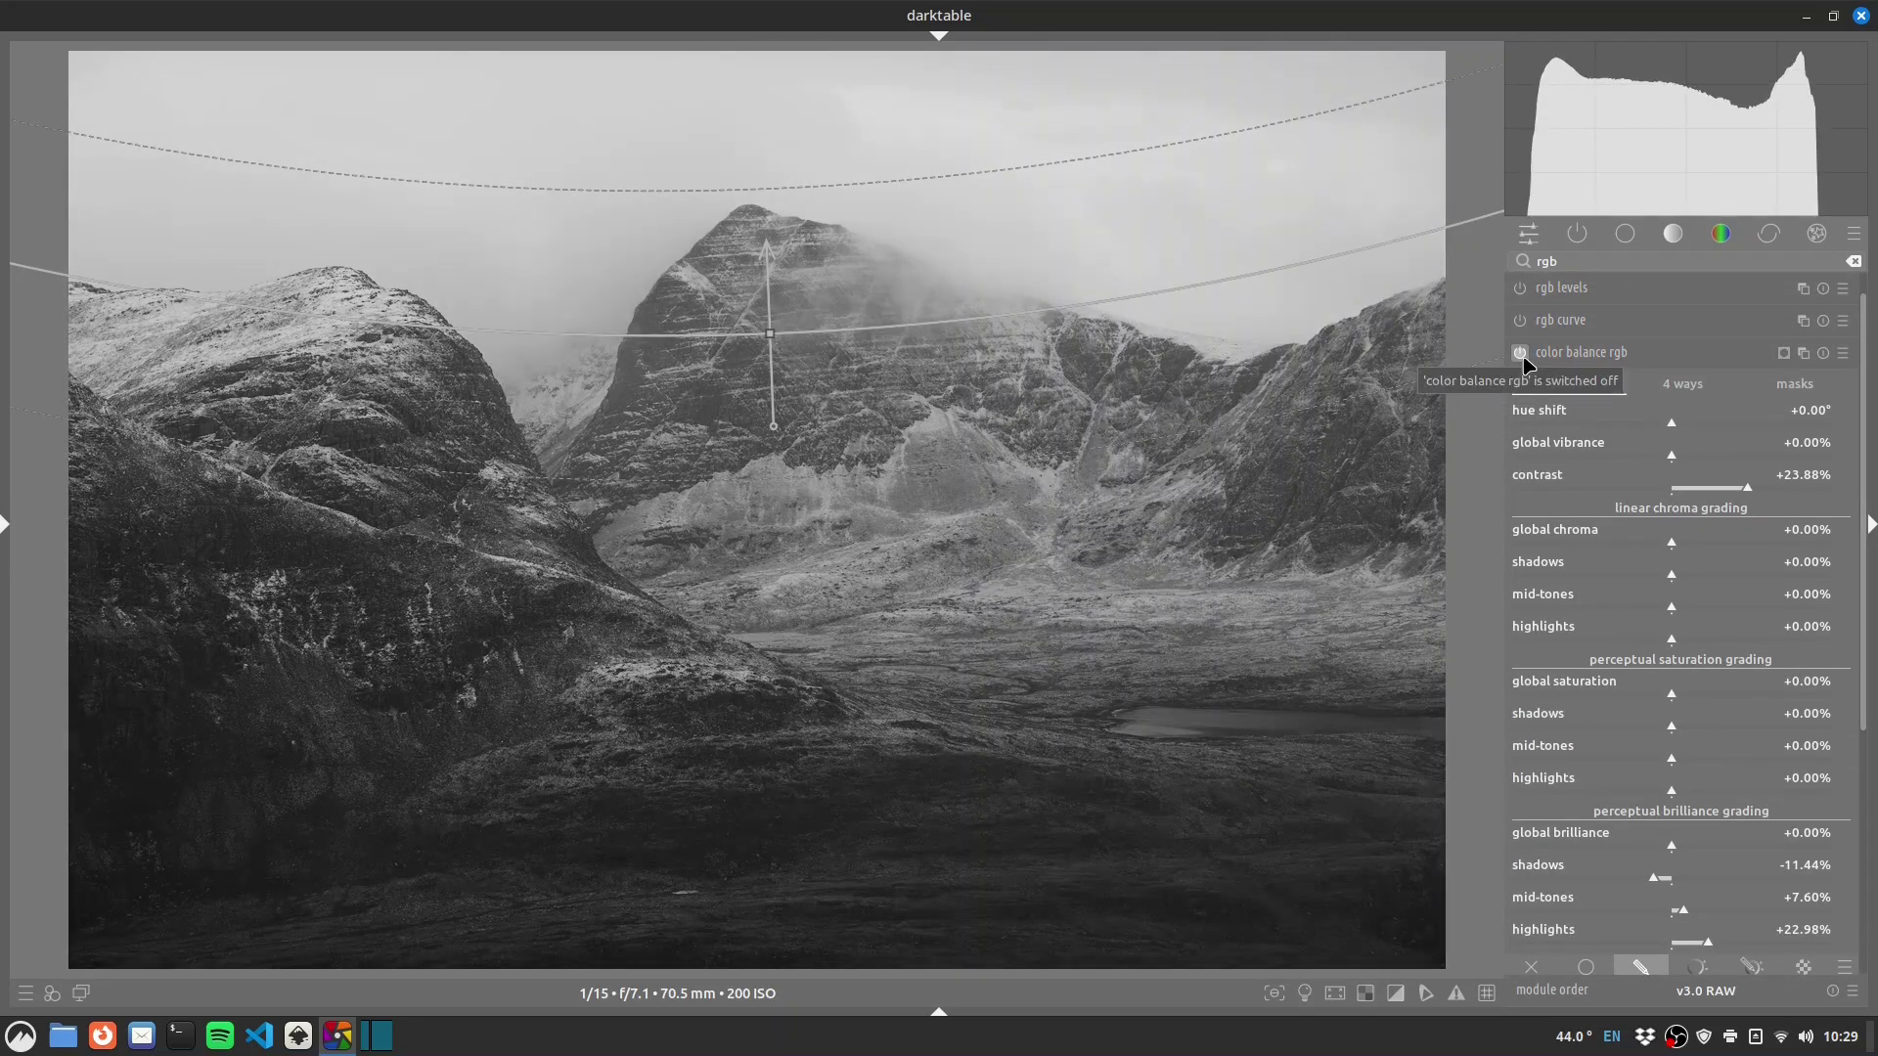
{"action": "left_click", "coordinate": [1522, 356]}
Raise the gradient mask slightly on the peak and reduce its compression to 4.44%.
{"action": "left_click_drag", "start_coordinate": [771, 336], "coordinate": [771, 320]}
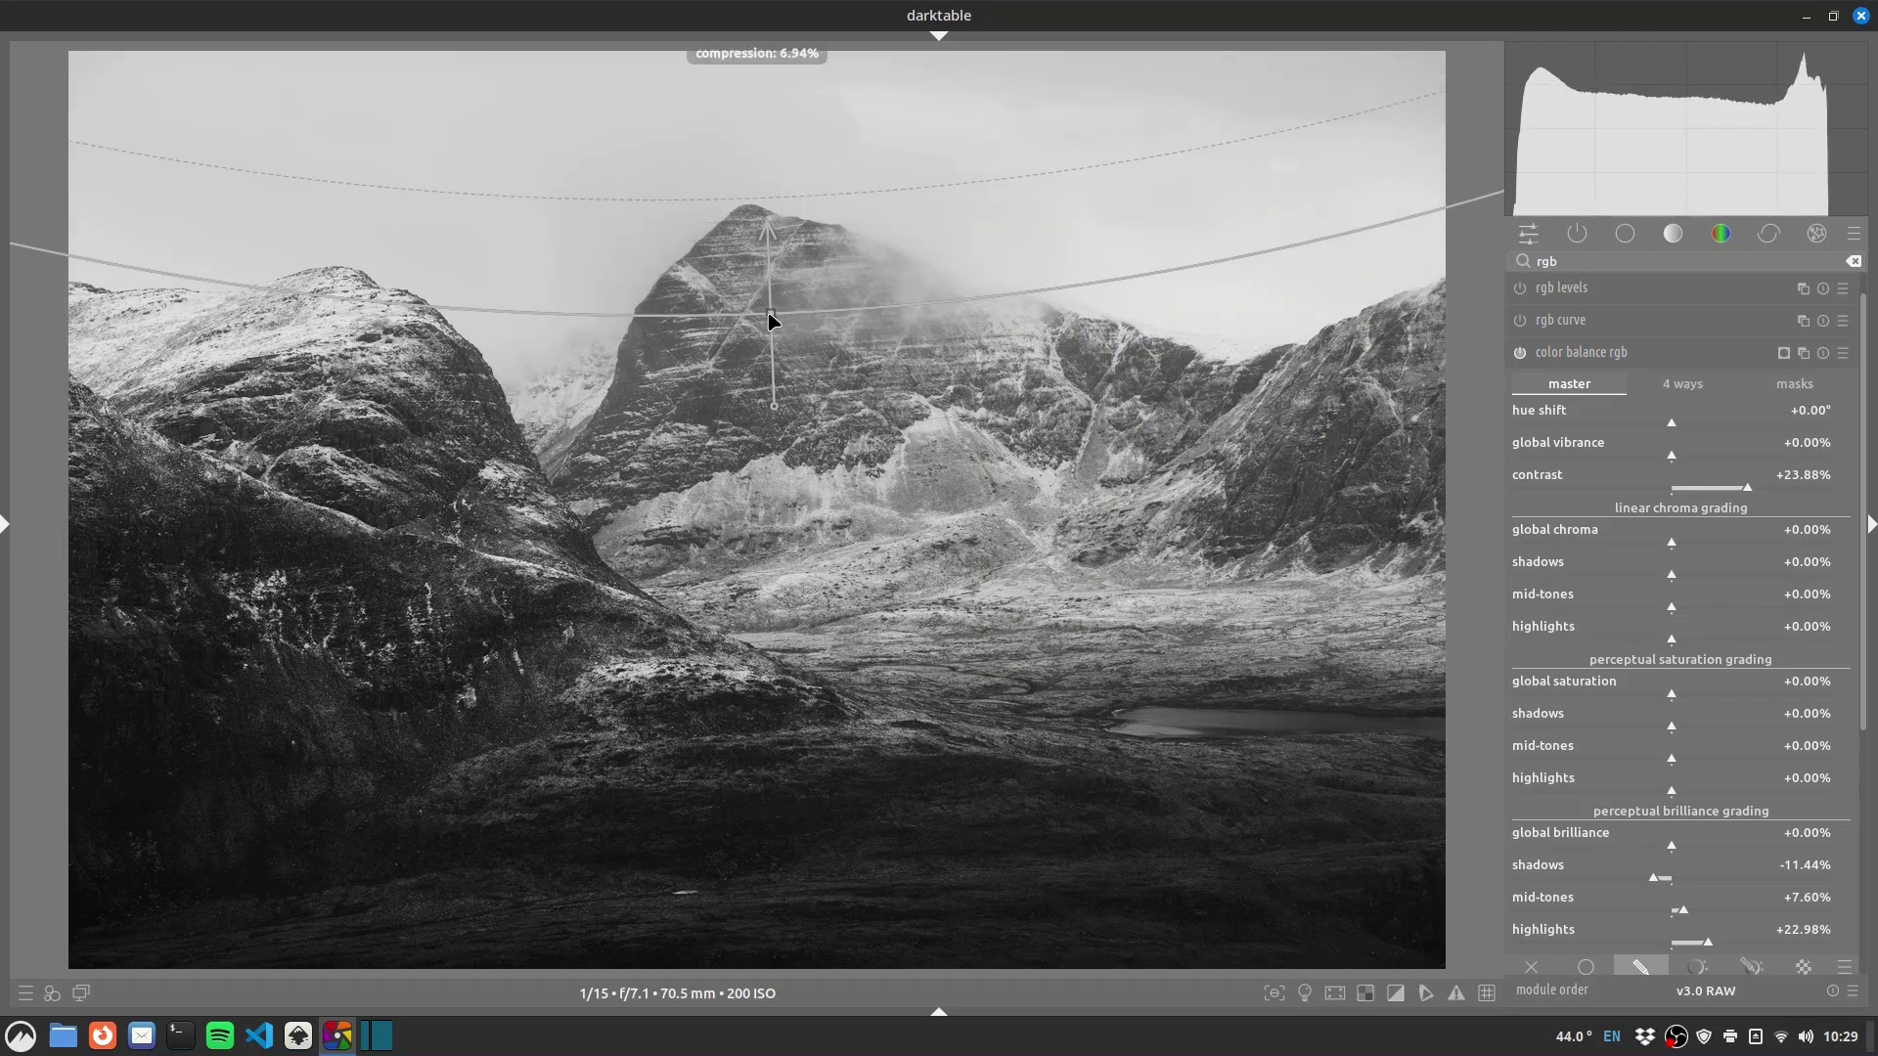
{"action": "scroll", "coordinate": [773, 319], "scroll_direction": "down", "scroll_amount": 2}
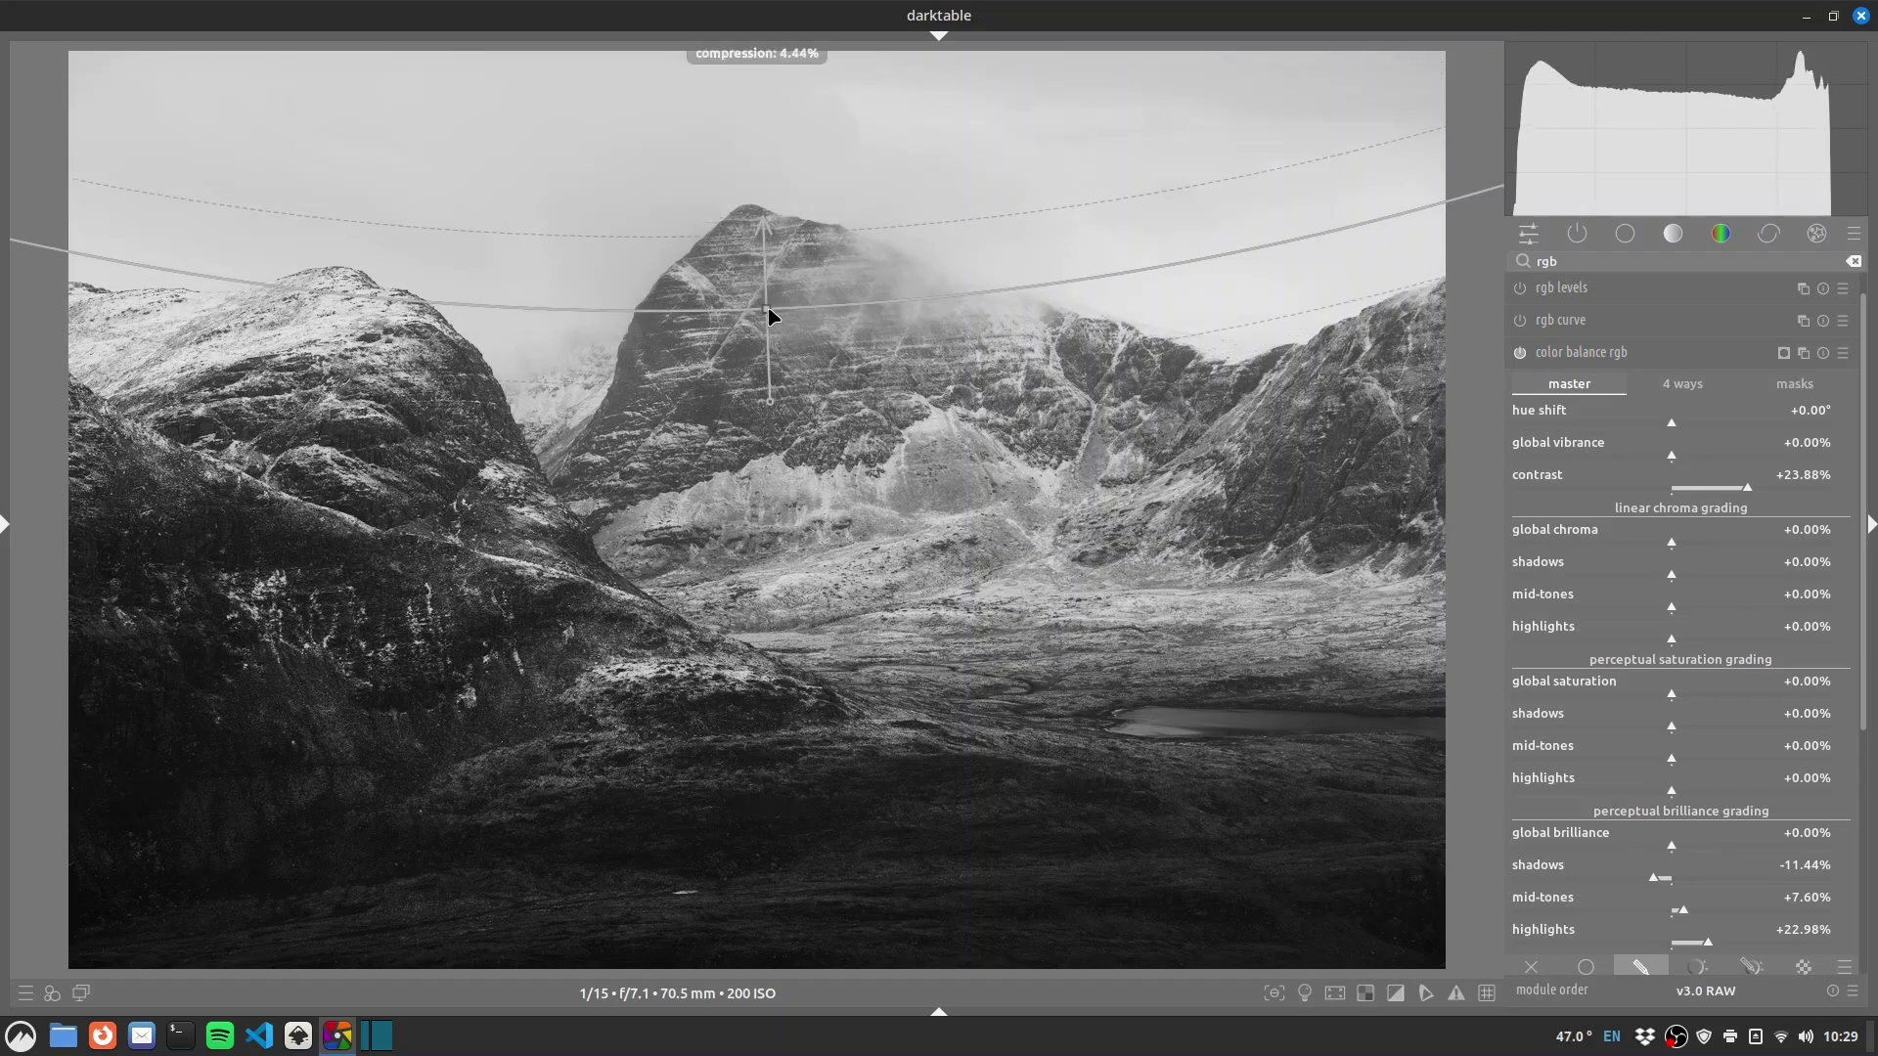
{"action": "left_click_drag", "start_coordinate": [773, 320], "coordinate": [773, 307]}
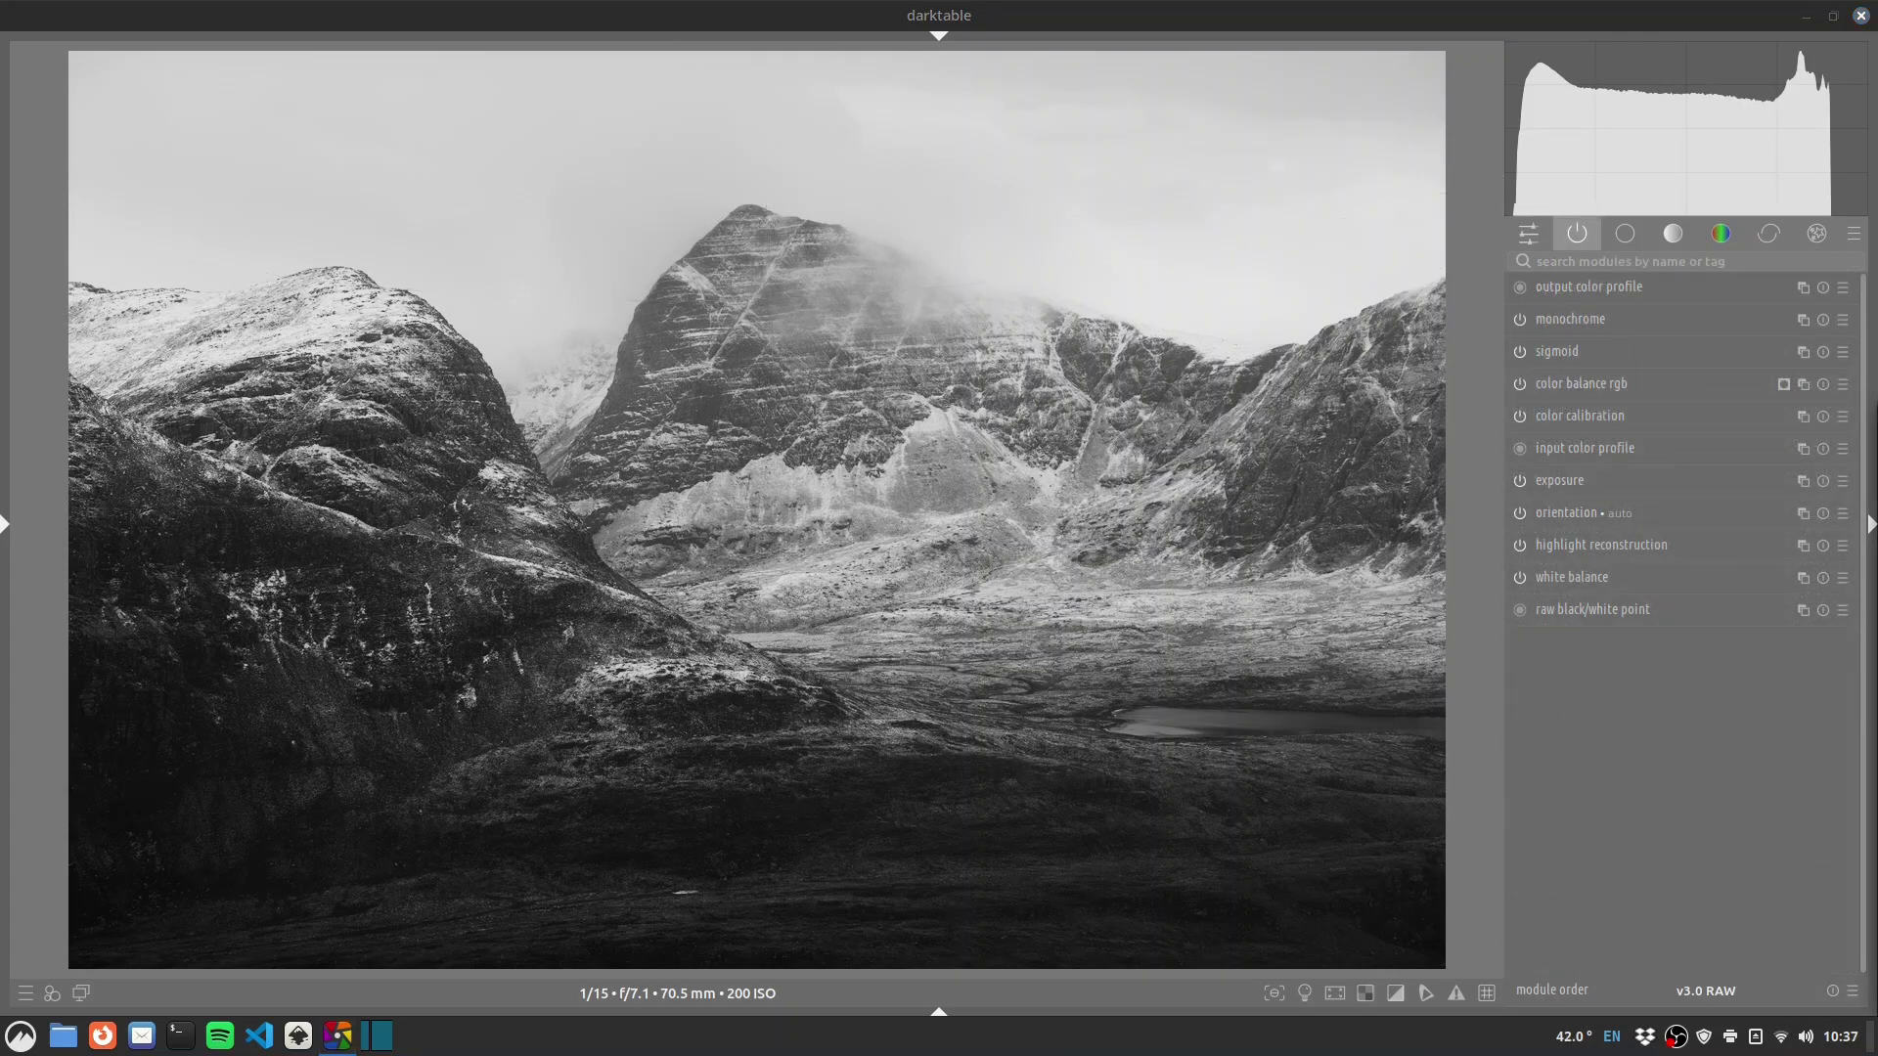
Auto-adjust the tone equalizer's mask exposure and contrast compensation, and display its advanced curve.
{"action": "left_click", "coordinate": [1554, 261]}
{"action": "type", "text": "tone eq"}
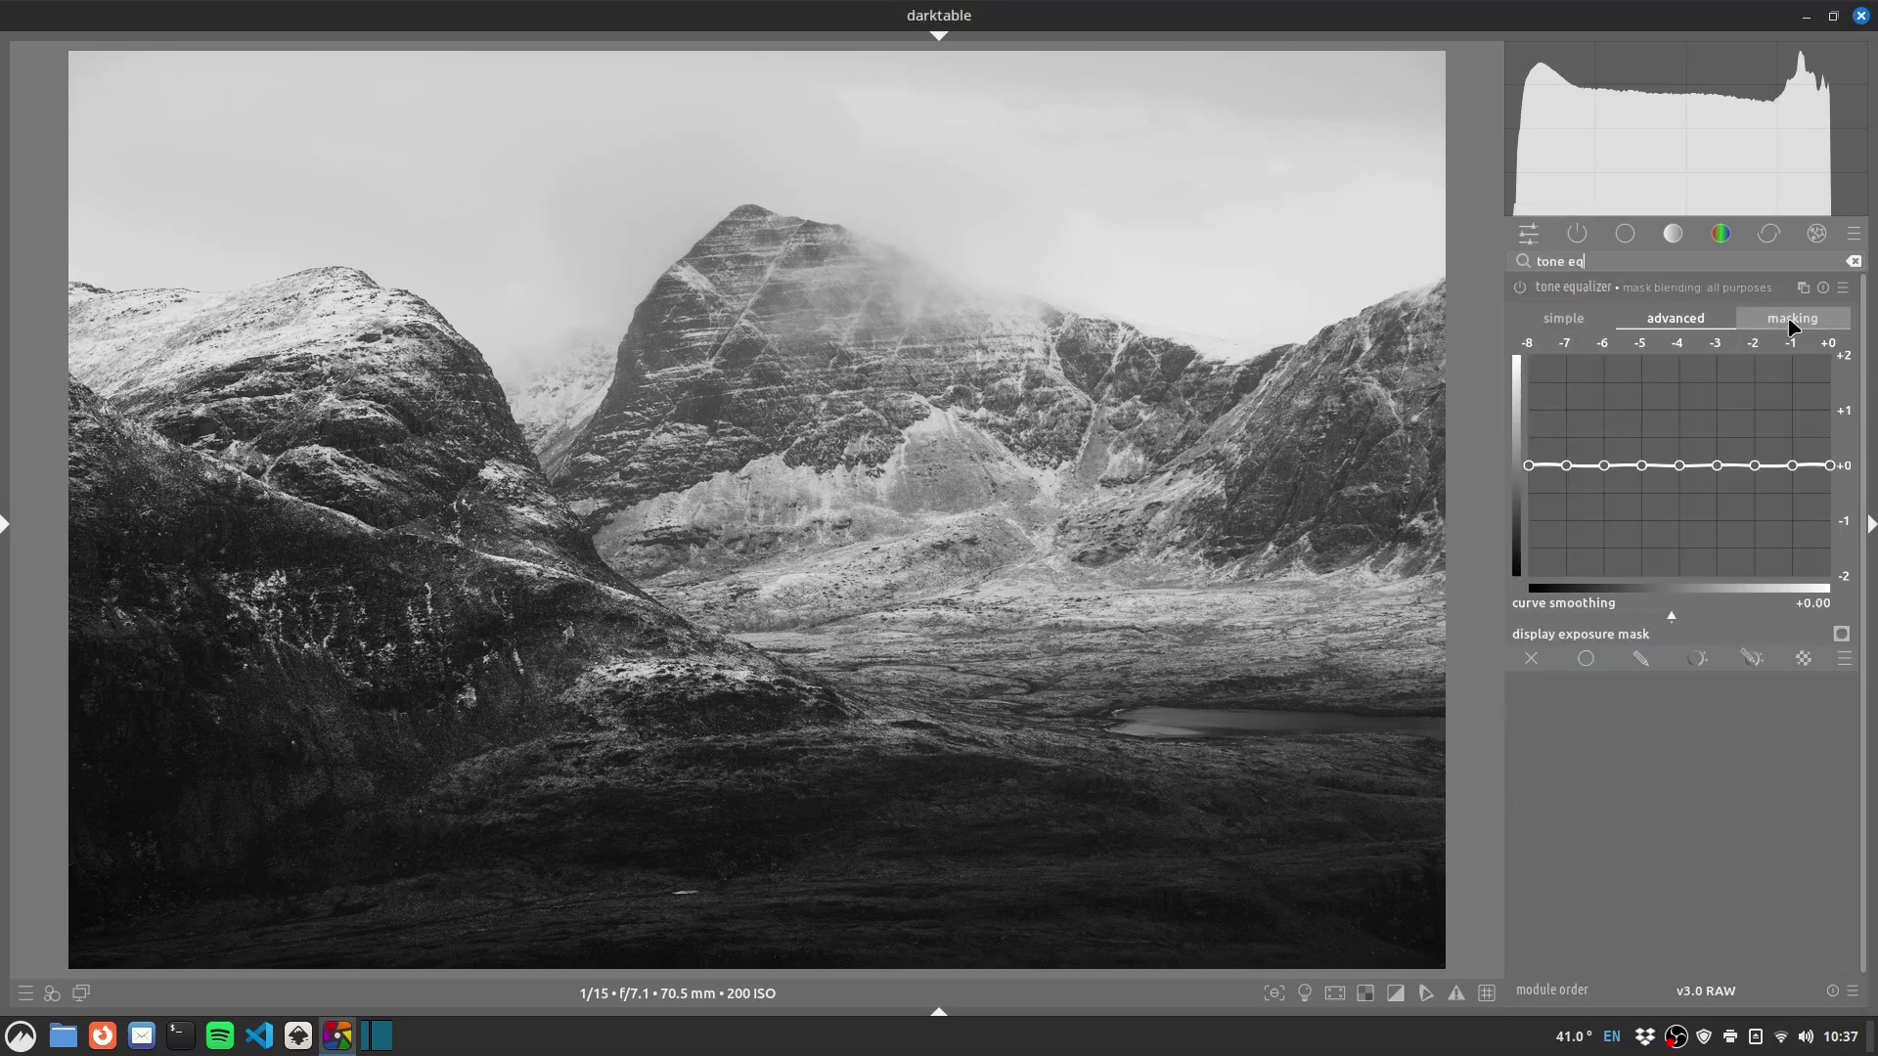
{"action": "left_click", "coordinate": [1794, 322]}
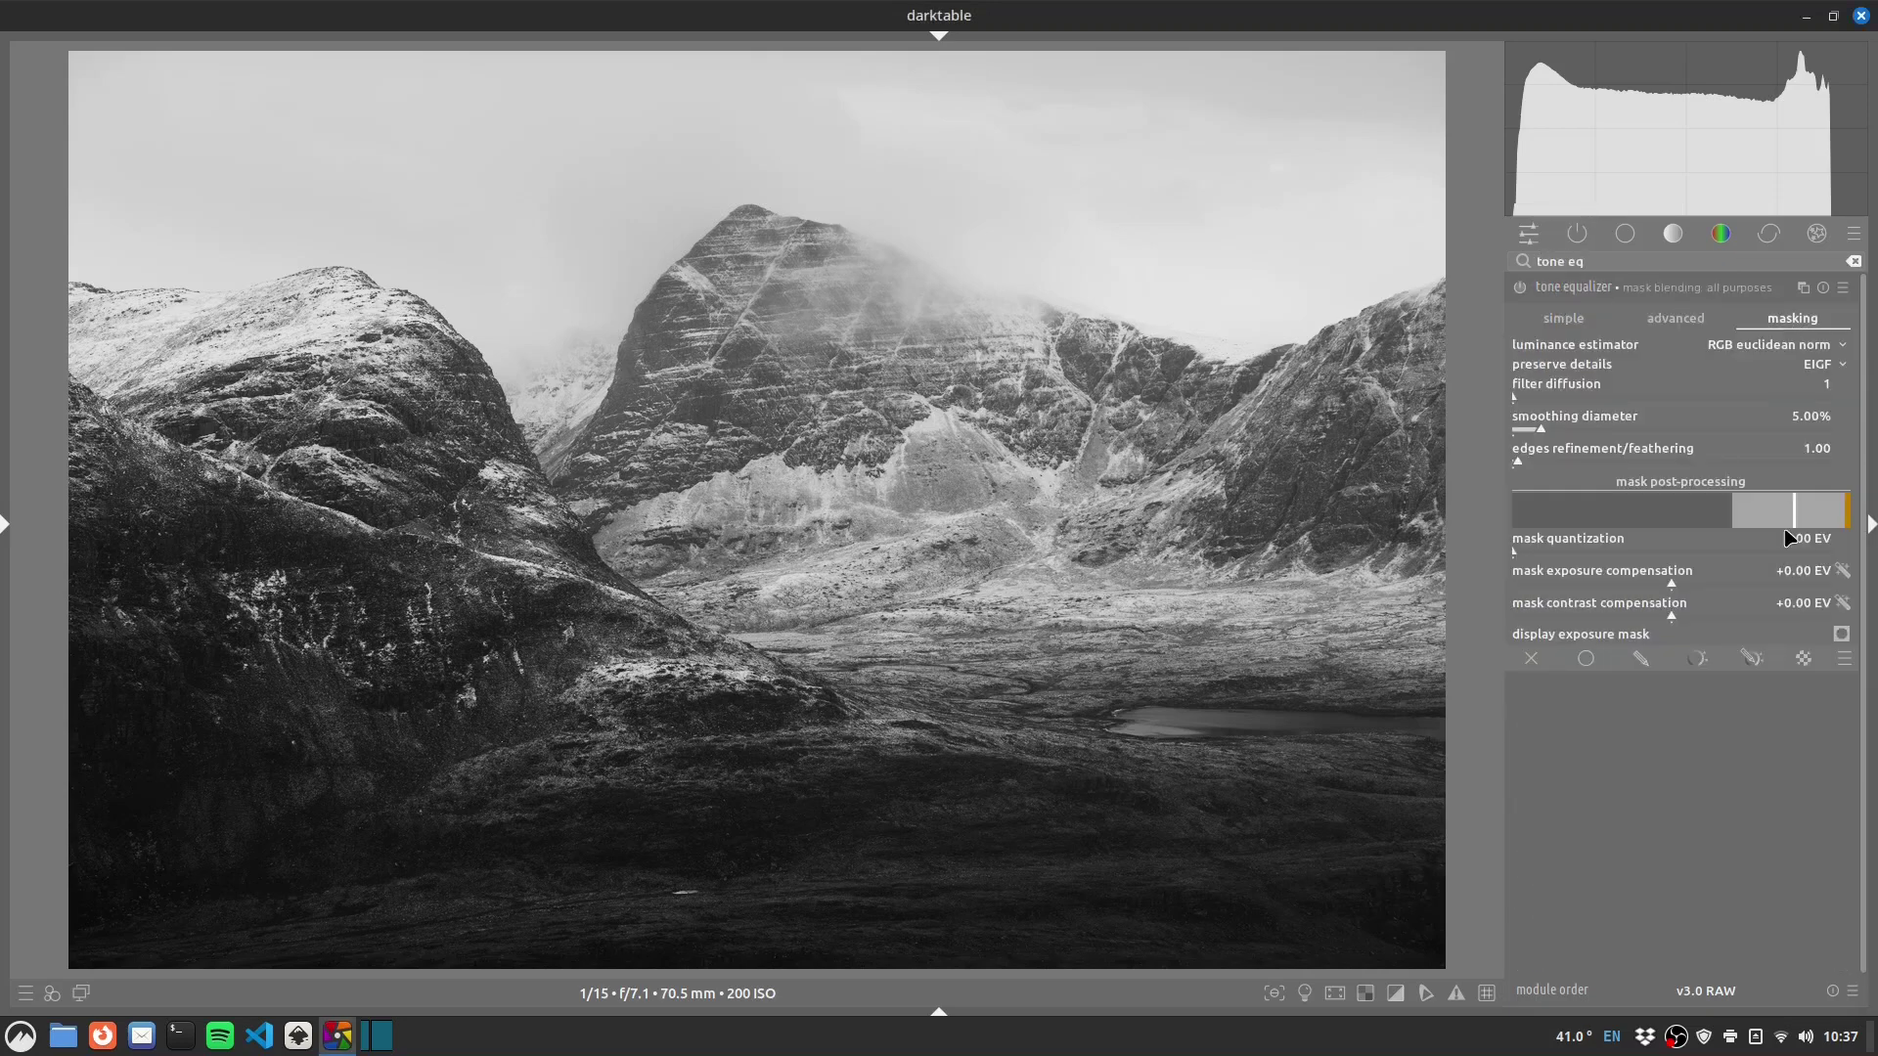
{"action": "left_click", "coordinate": [1843, 571]}
{"action": "left_click", "coordinate": [1843, 604]}
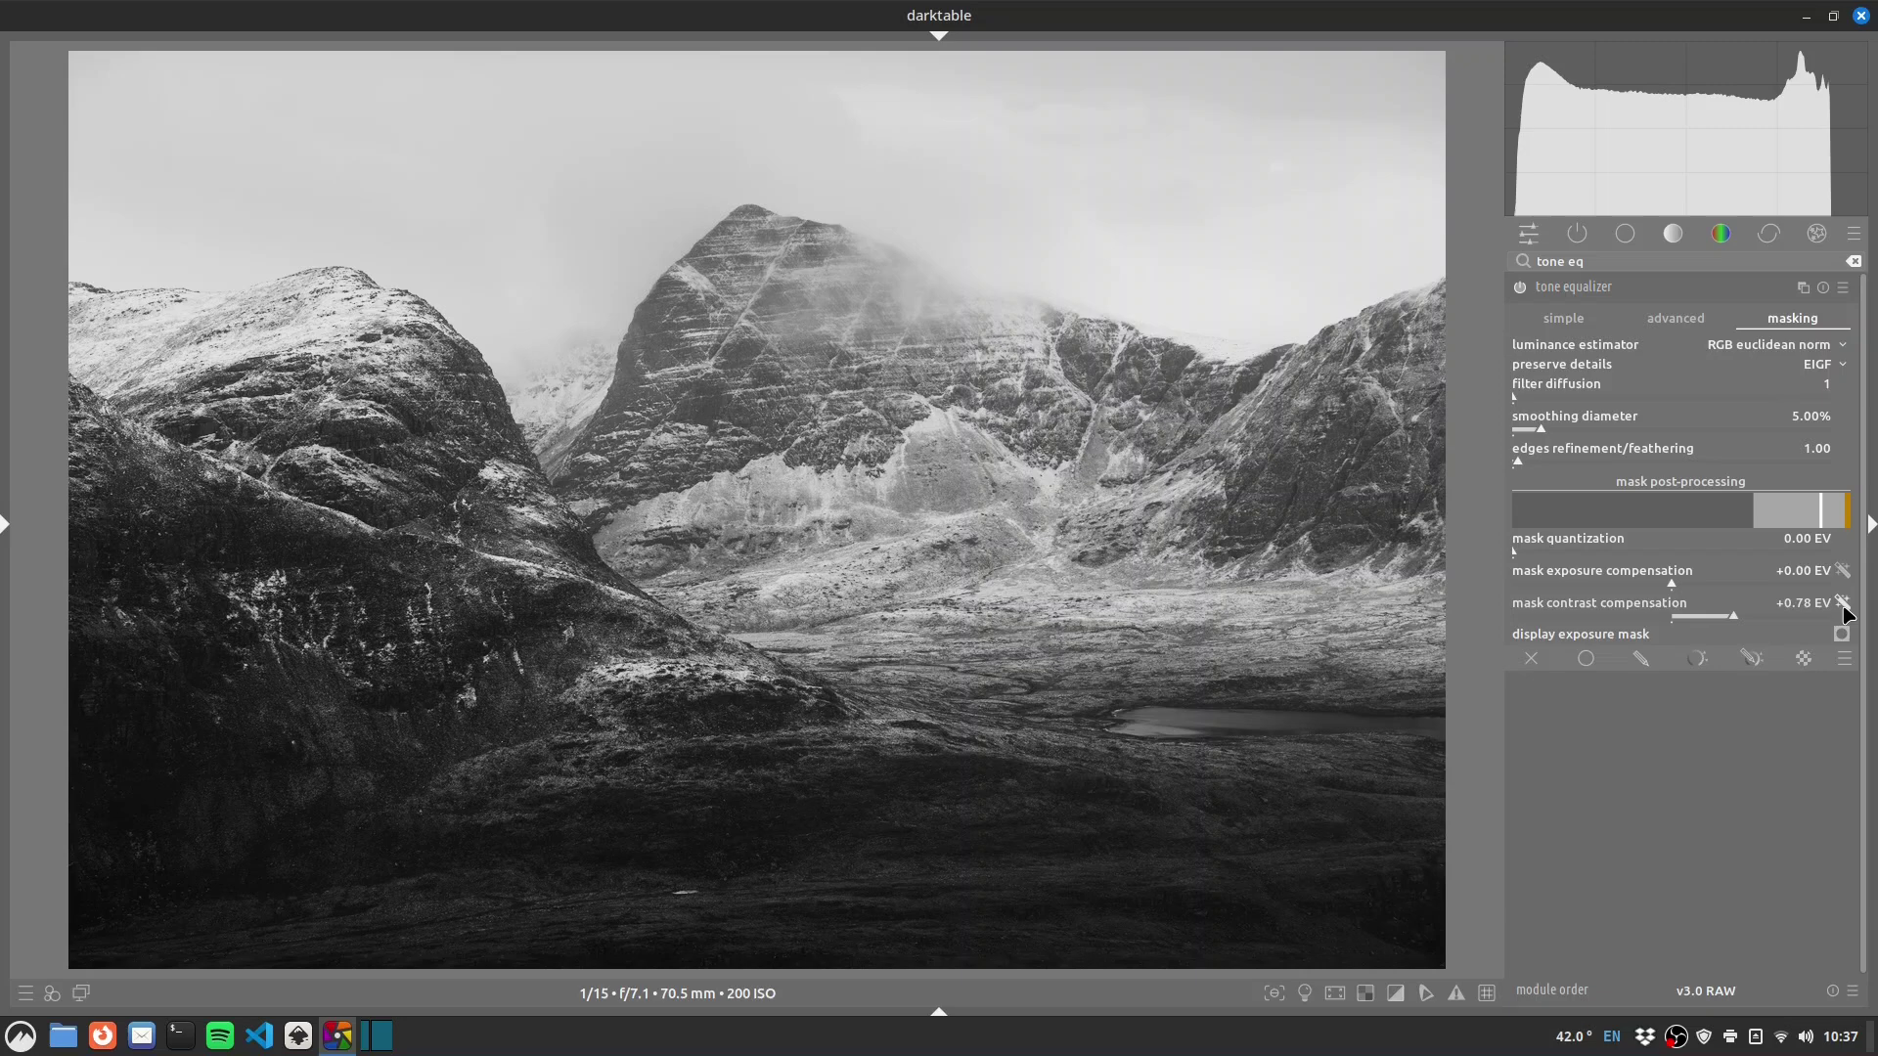
{"action": "left_click", "coordinate": [1676, 320]}
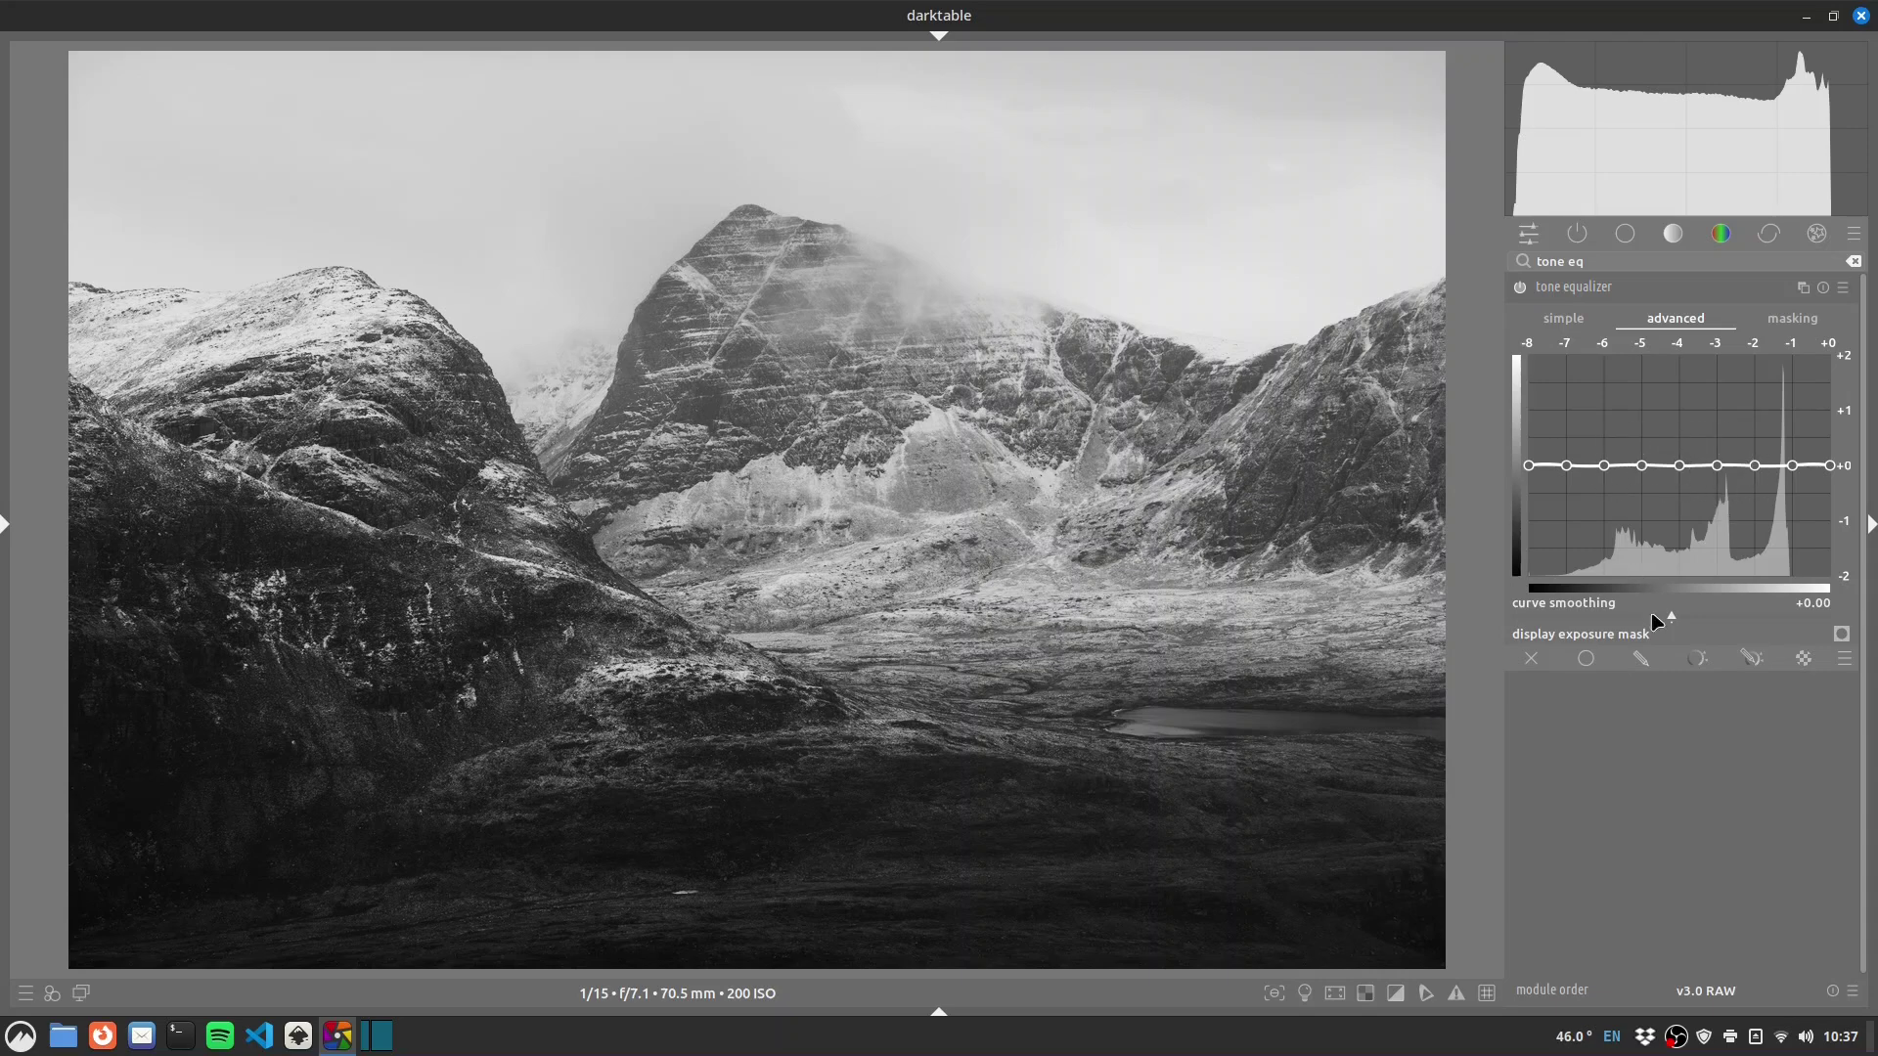
Set the tone equalizer's curve smoothing to -0.75.
{"action": "left_click", "coordinate": [1645, 619]}
{"action": "left_click_drag", "start_coordinate": [1621, 618], "coordinate": [1556, 612]}
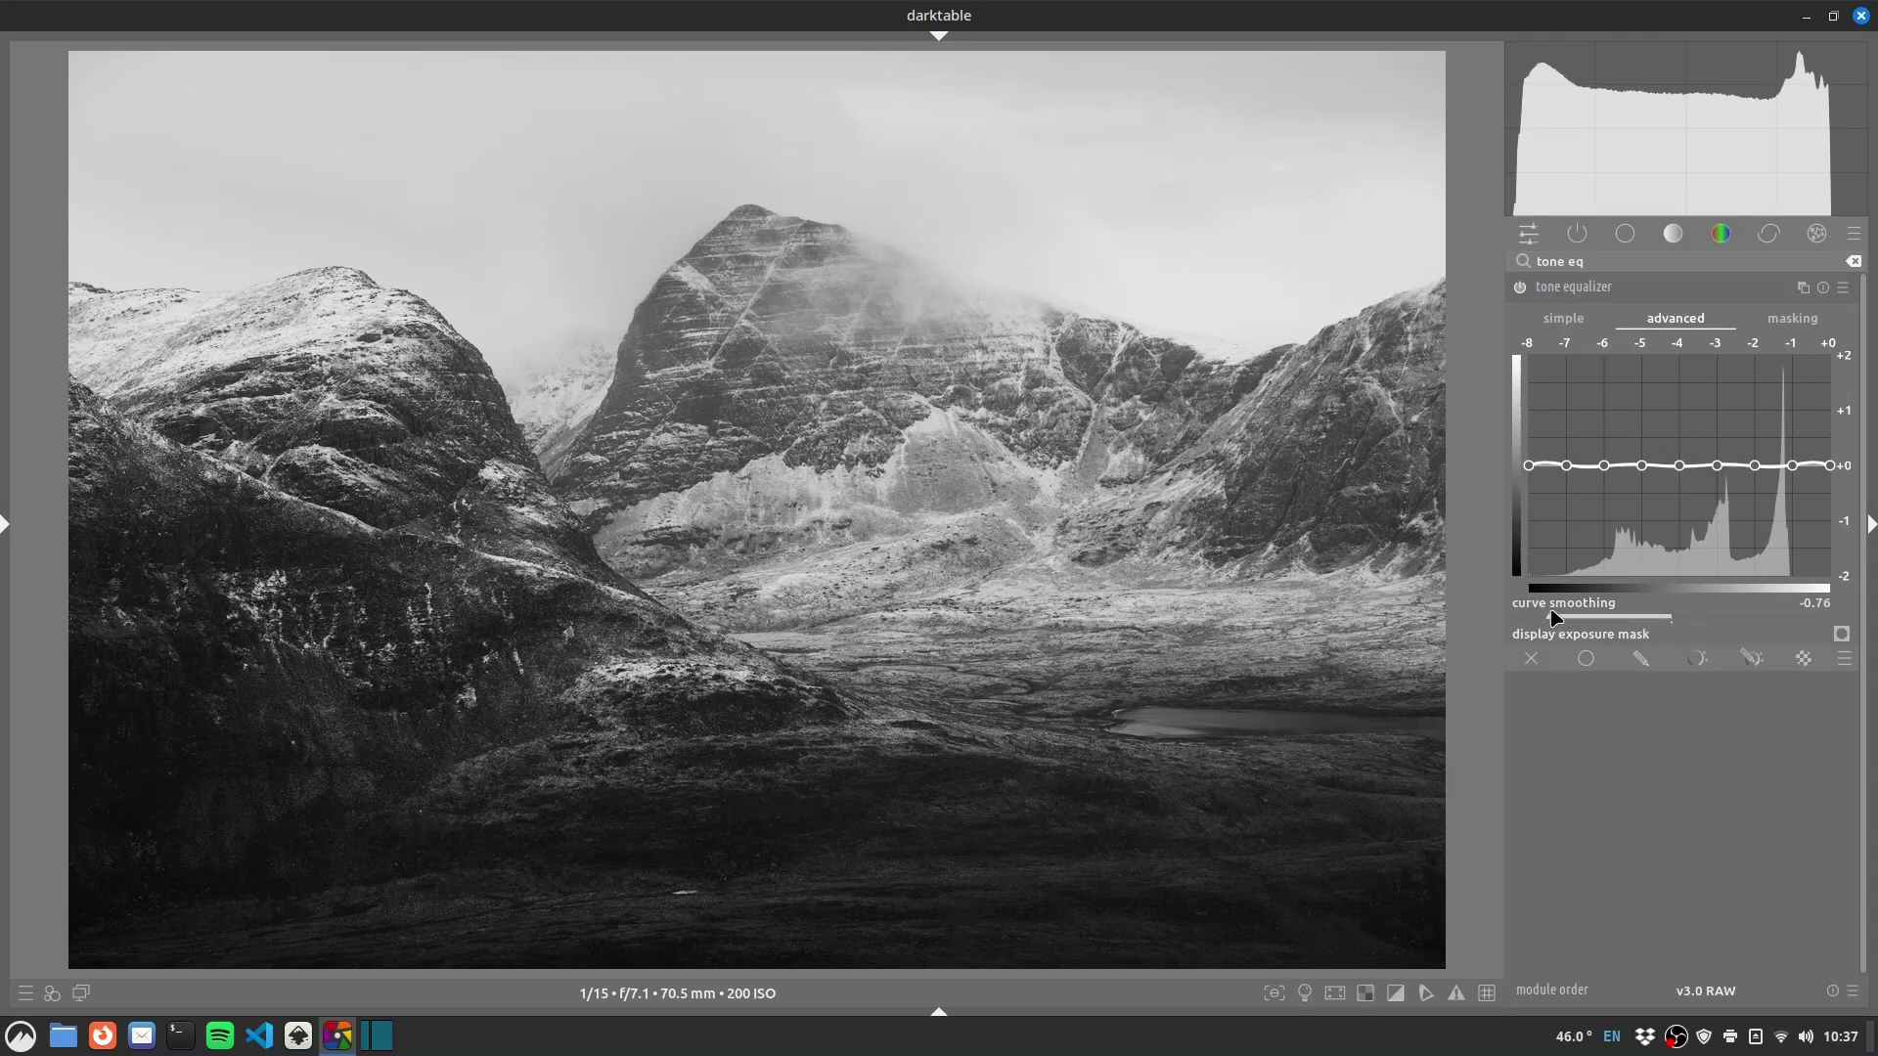
{"action": "left_click", "coordinate": [1557, 616]}
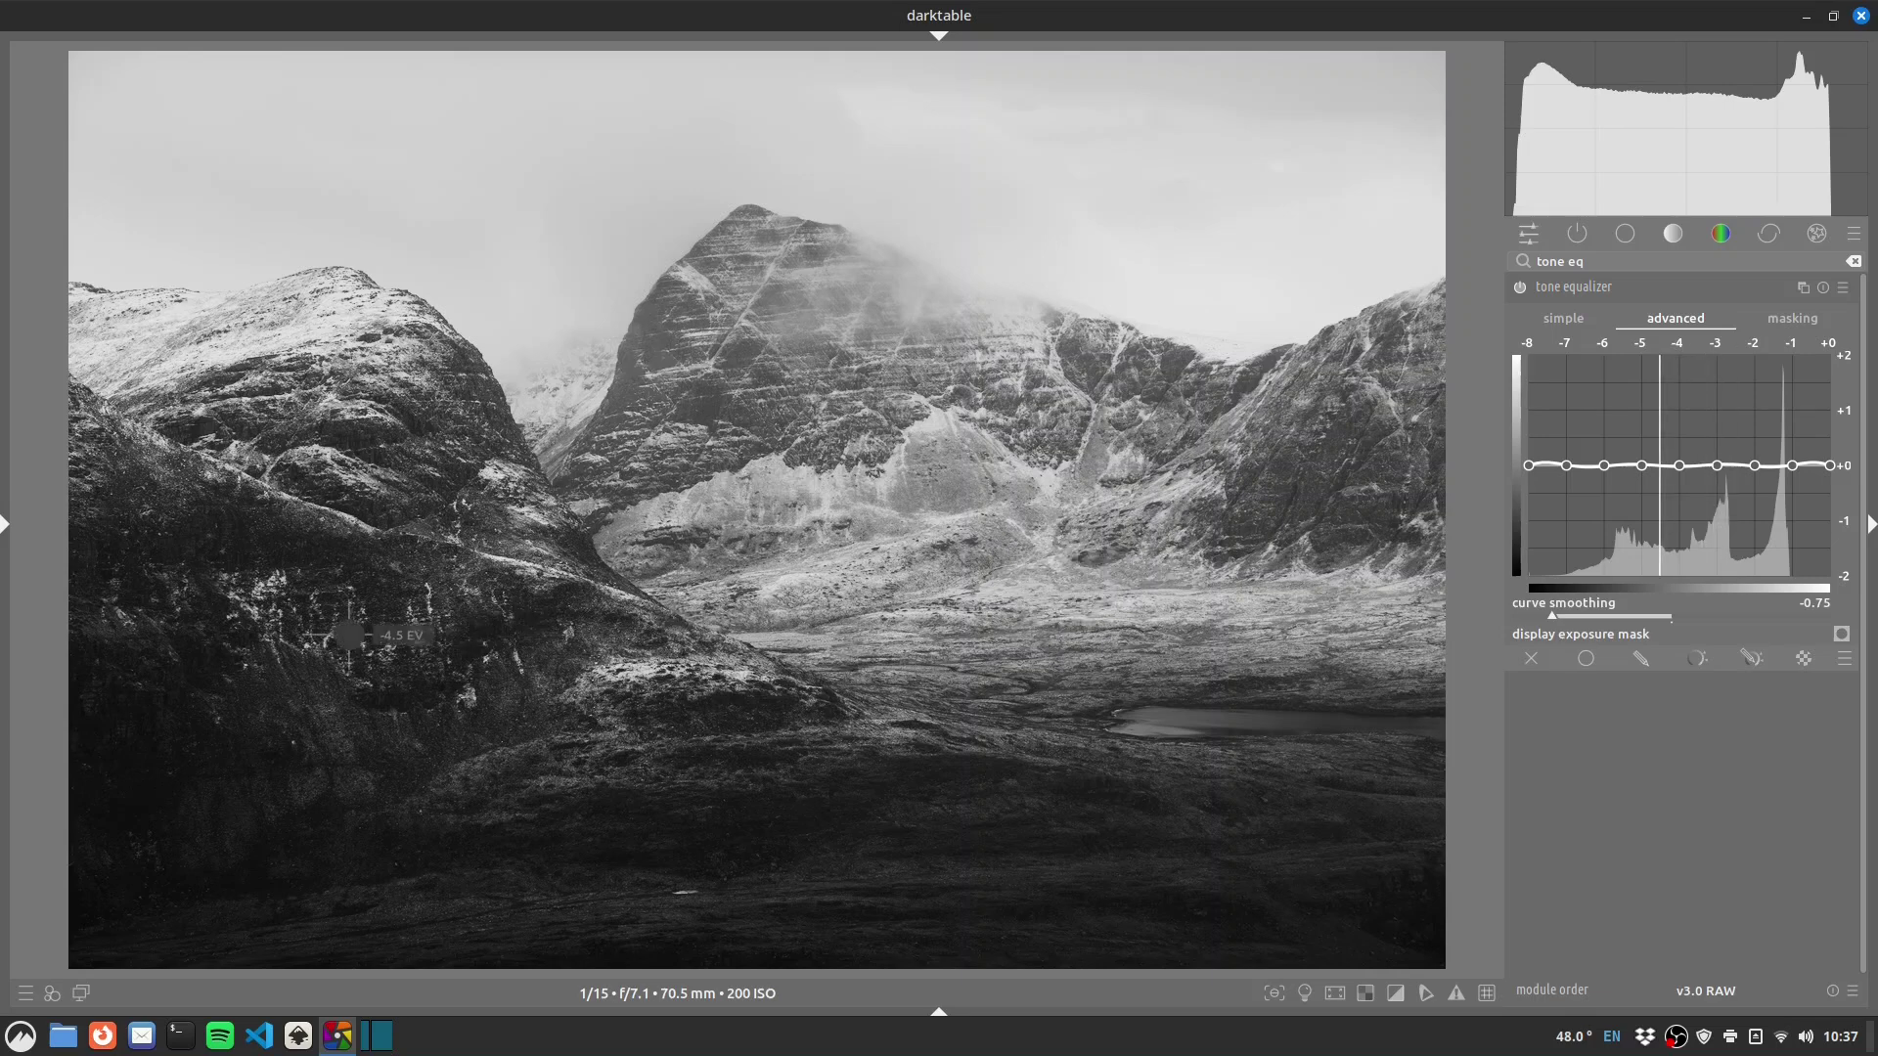
Shape the tone equalizer curve from the image, darkening the foreground shadows around -5 EV and brightening the mountain tones around -3 EV.
{"action": "scroll", "coordinate": [243, 693], "scroll_direction": "down", "scroll_amount": 2}
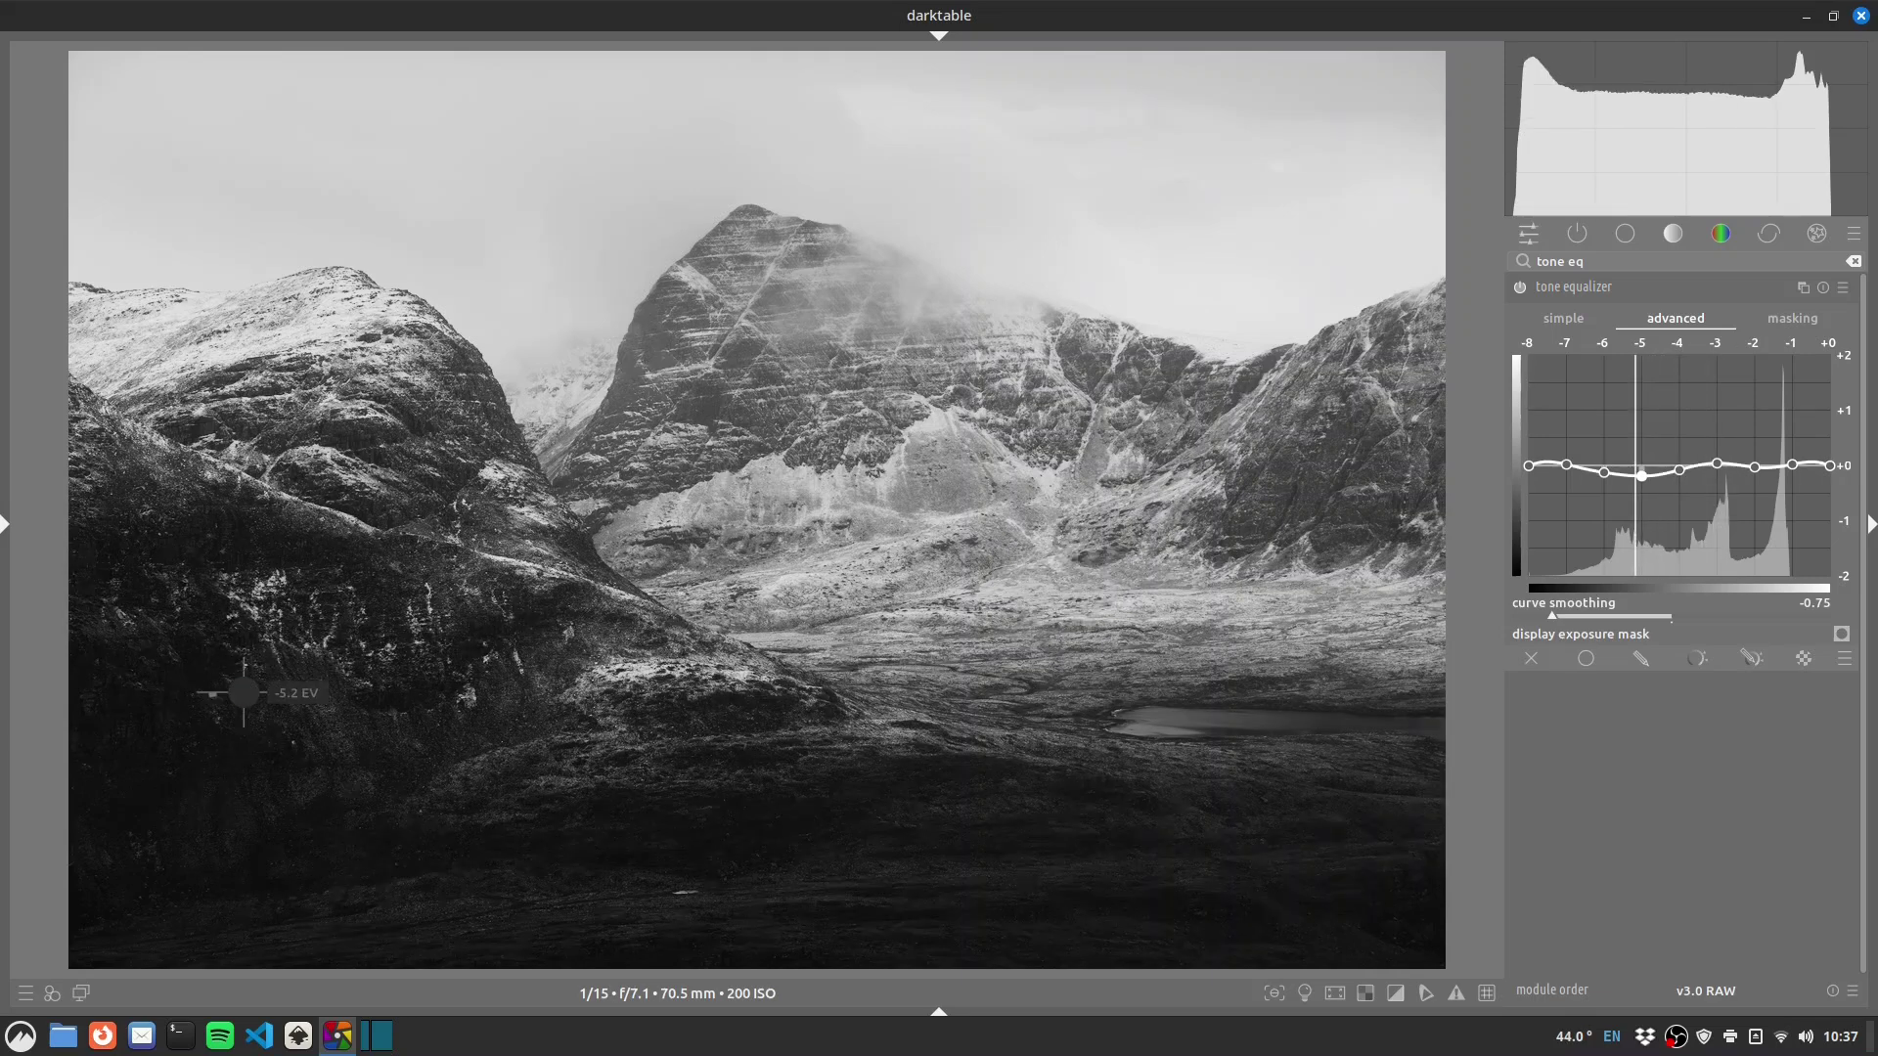
{"action": "scroll", "coordinate": [206, 700], "scroll_direction": "down", "scroll_amount": 2}
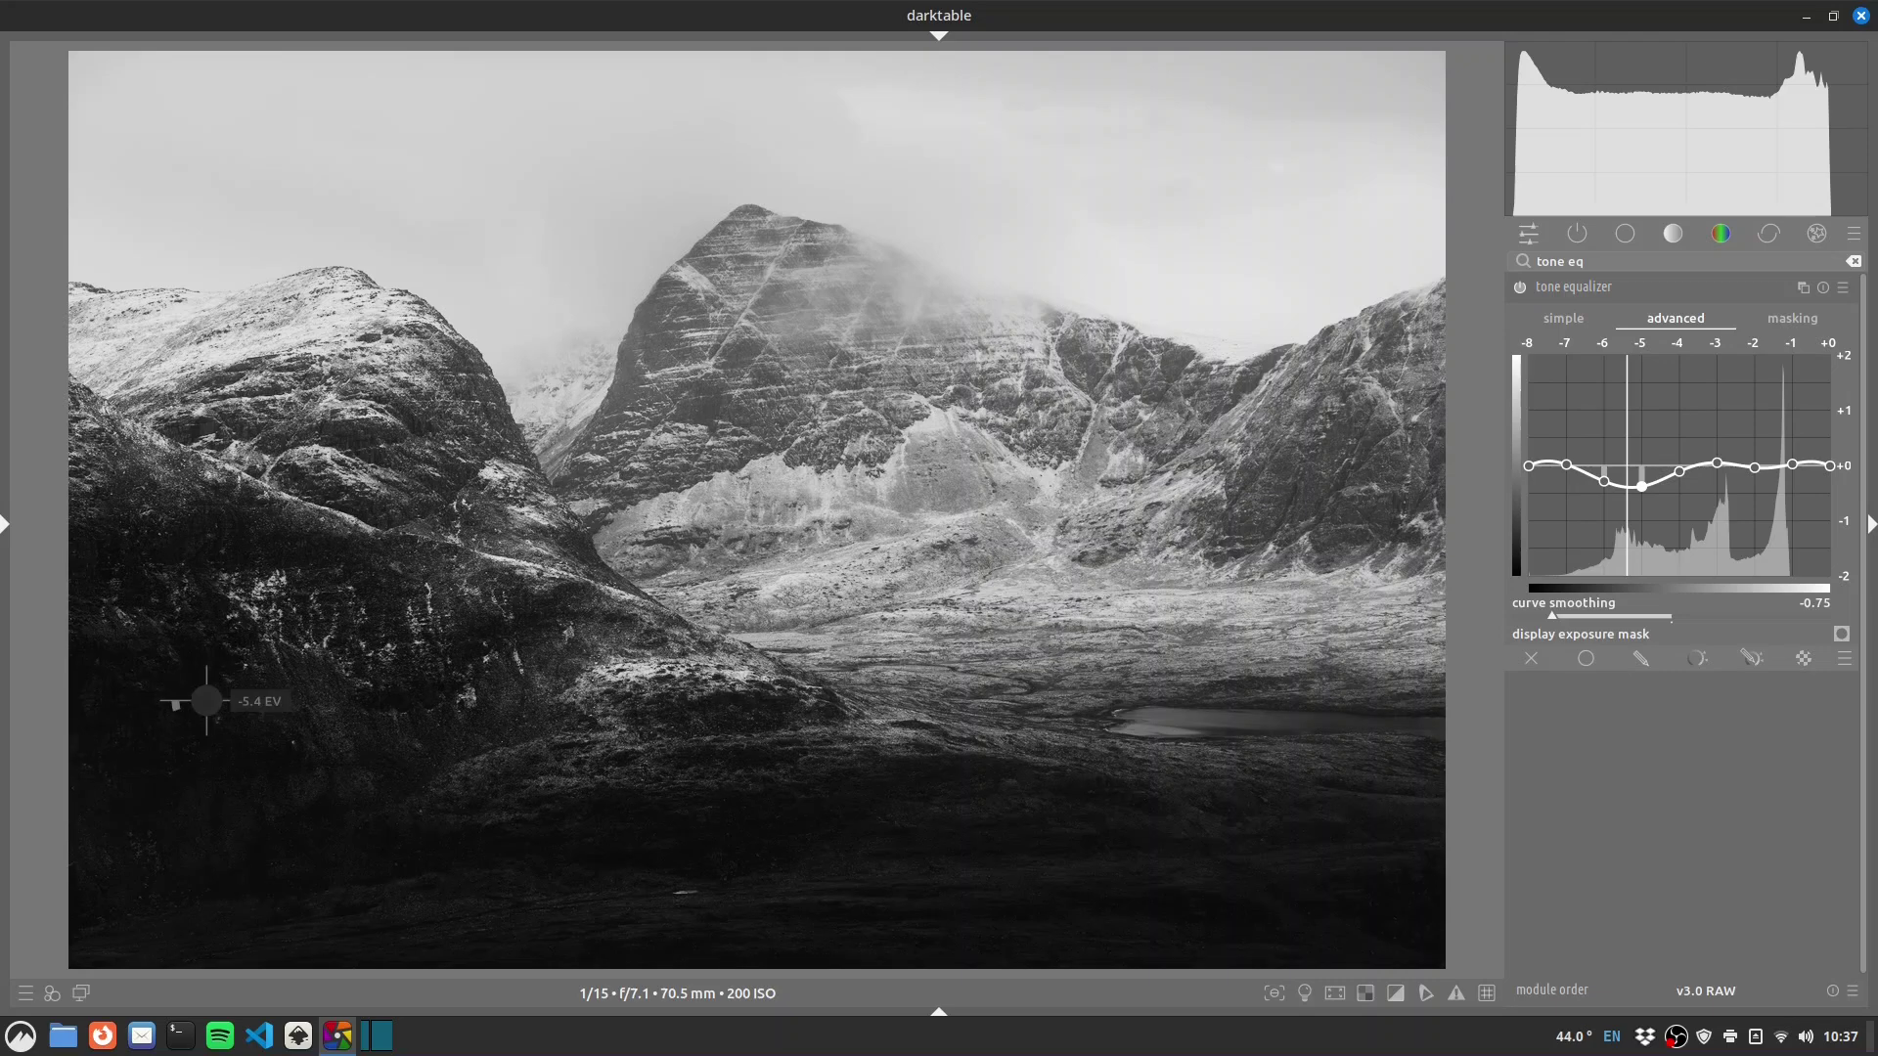
{"action": "scroll", "coordinate": [964, 514], "scroll_direction": "up", "scroll_amount": 2}
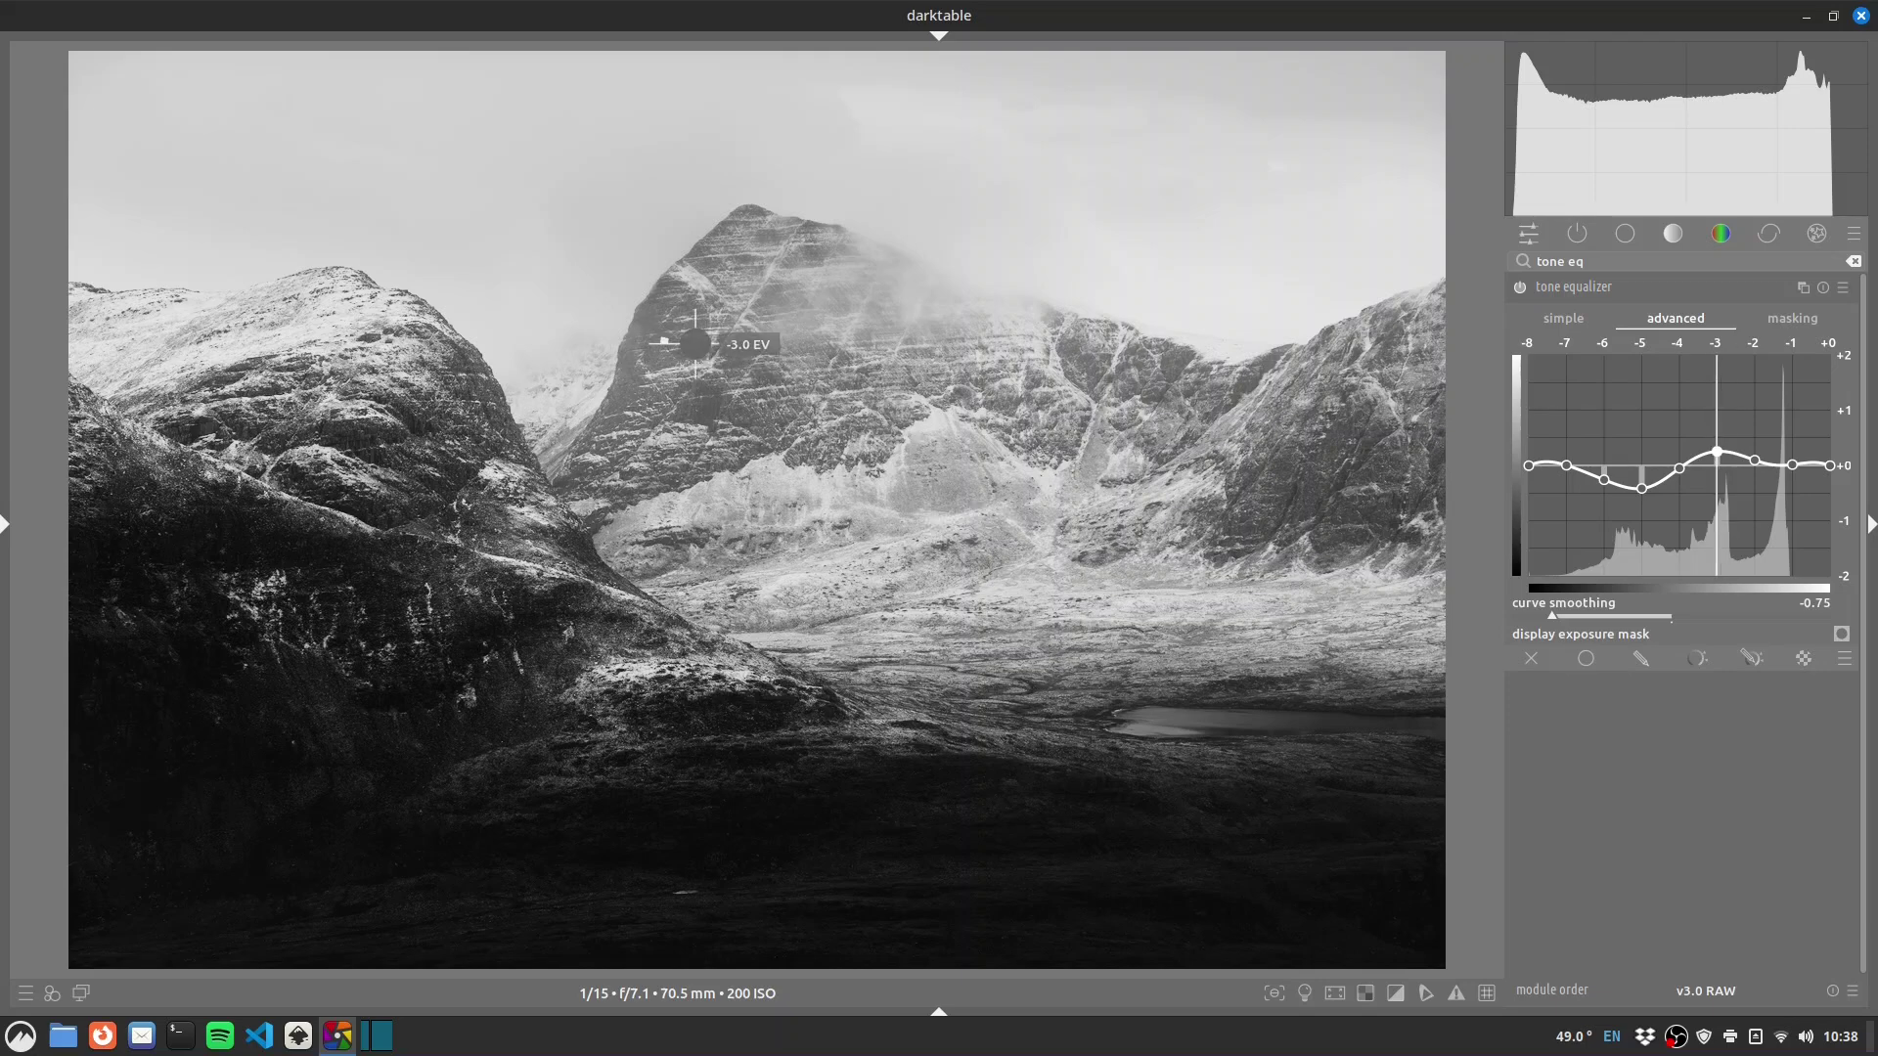
{"action": "scroll", "coordinate": [683, 336], "scroll_direction": "down", "scroll_amount": 1}
{"action": "scroll", "coordinate": [683, 336], "scroll_direction": "up", "scroll_amount": 1}
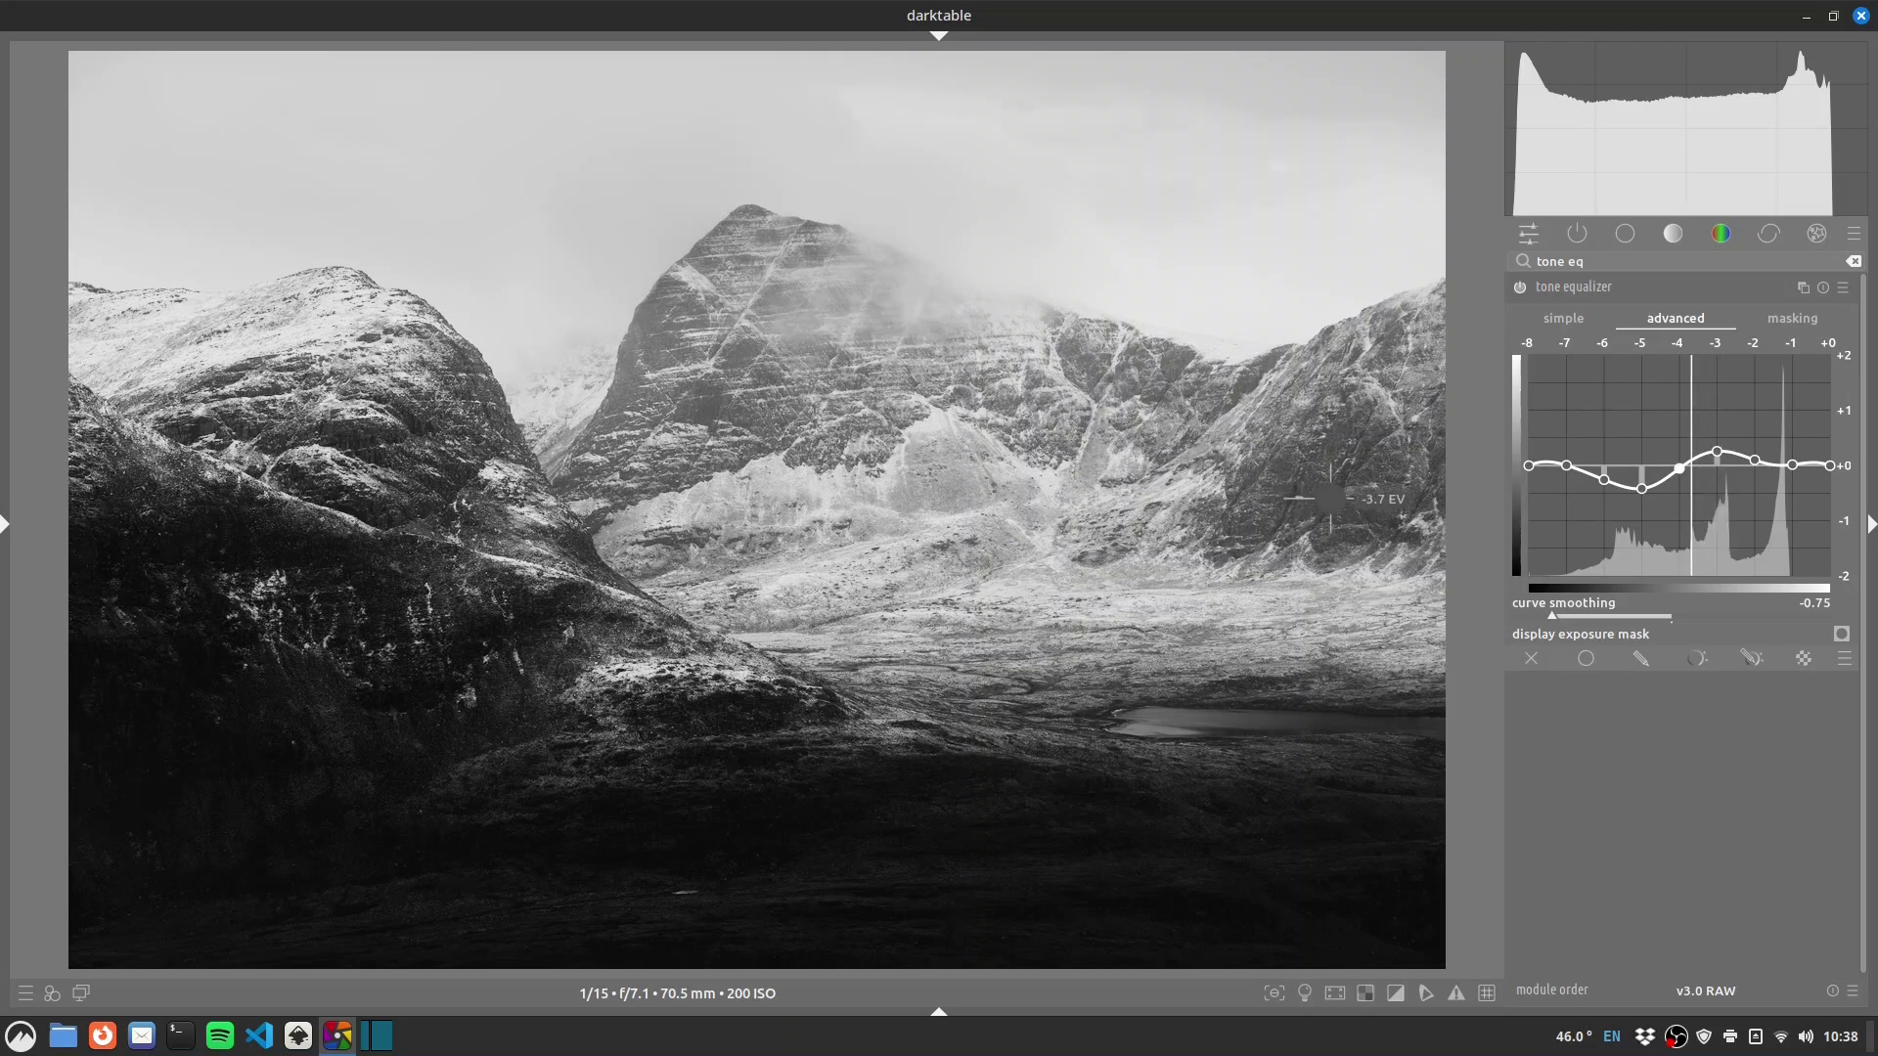
{"action": "scroll", "coordinate": [1332, 500], "scroll_direction": "down", "scroll_amount": 1}
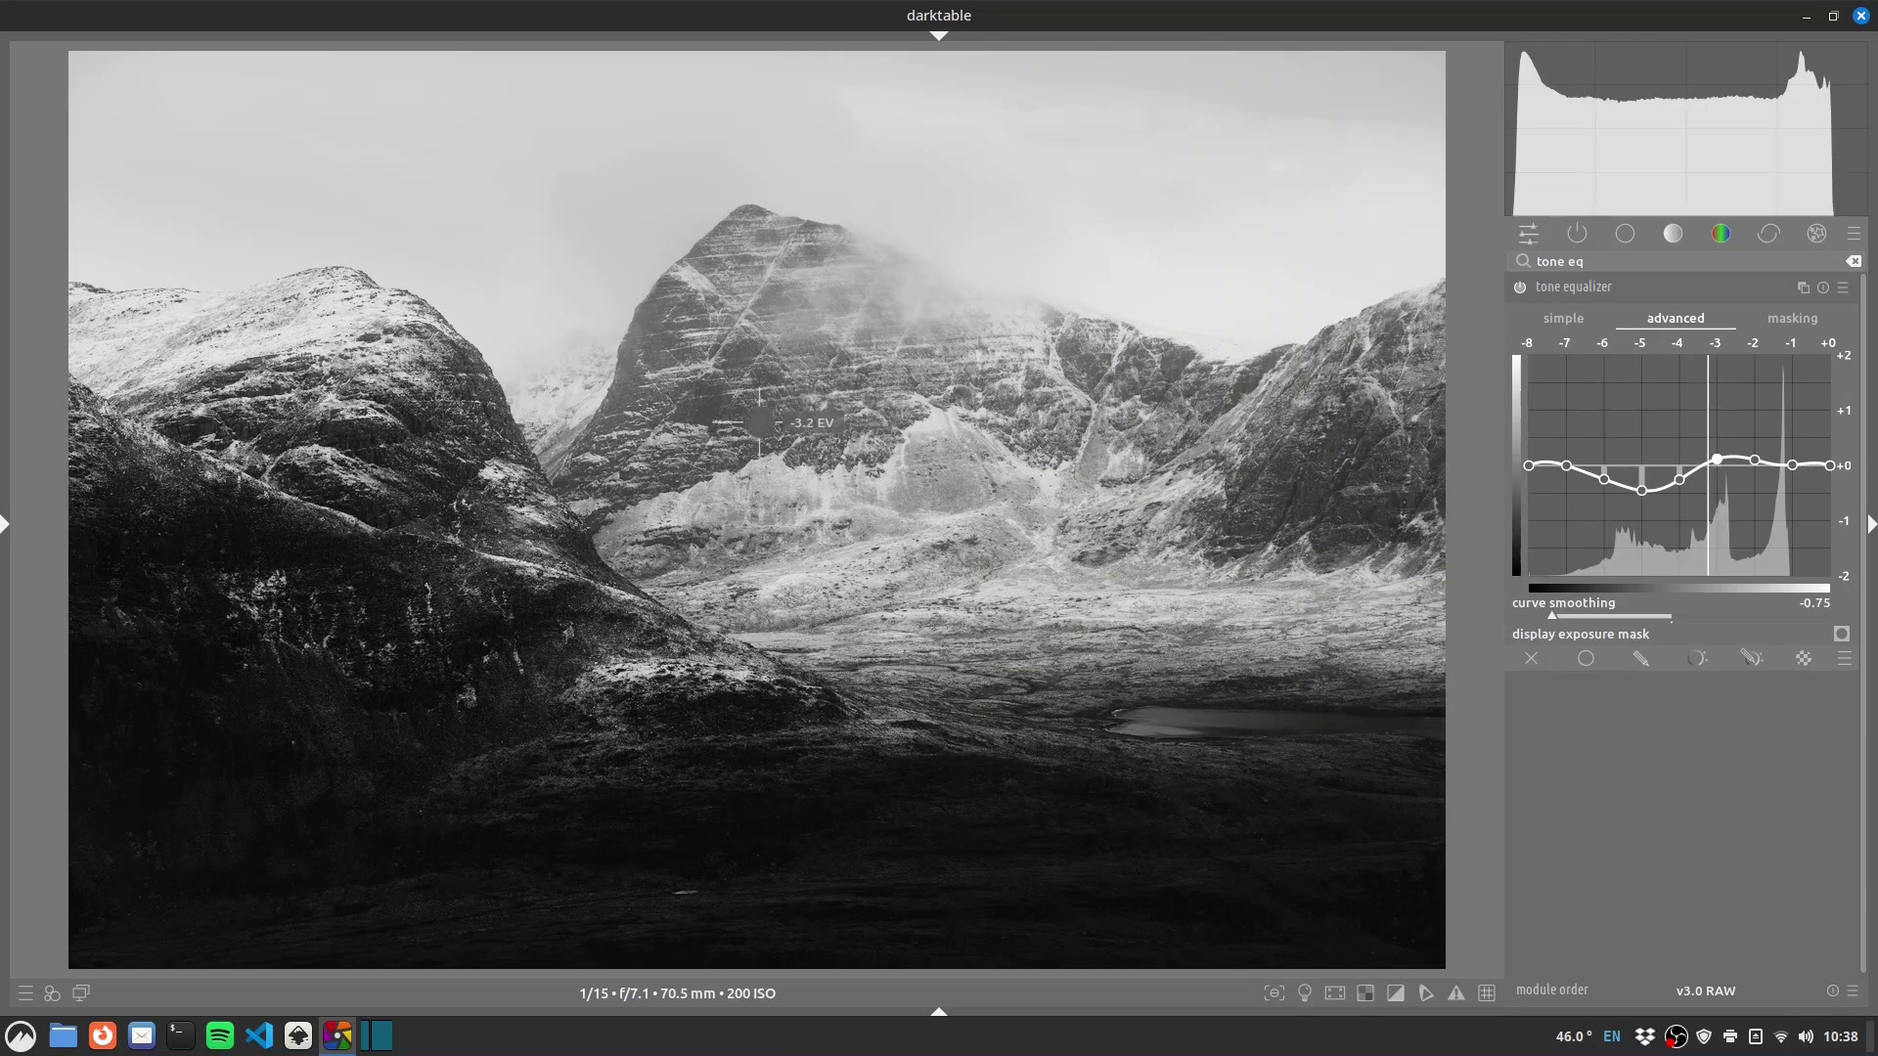
{"action": "scroll", "coordinate": [961, 555], "scroll_direction": "up", "scroll_amount": 1}
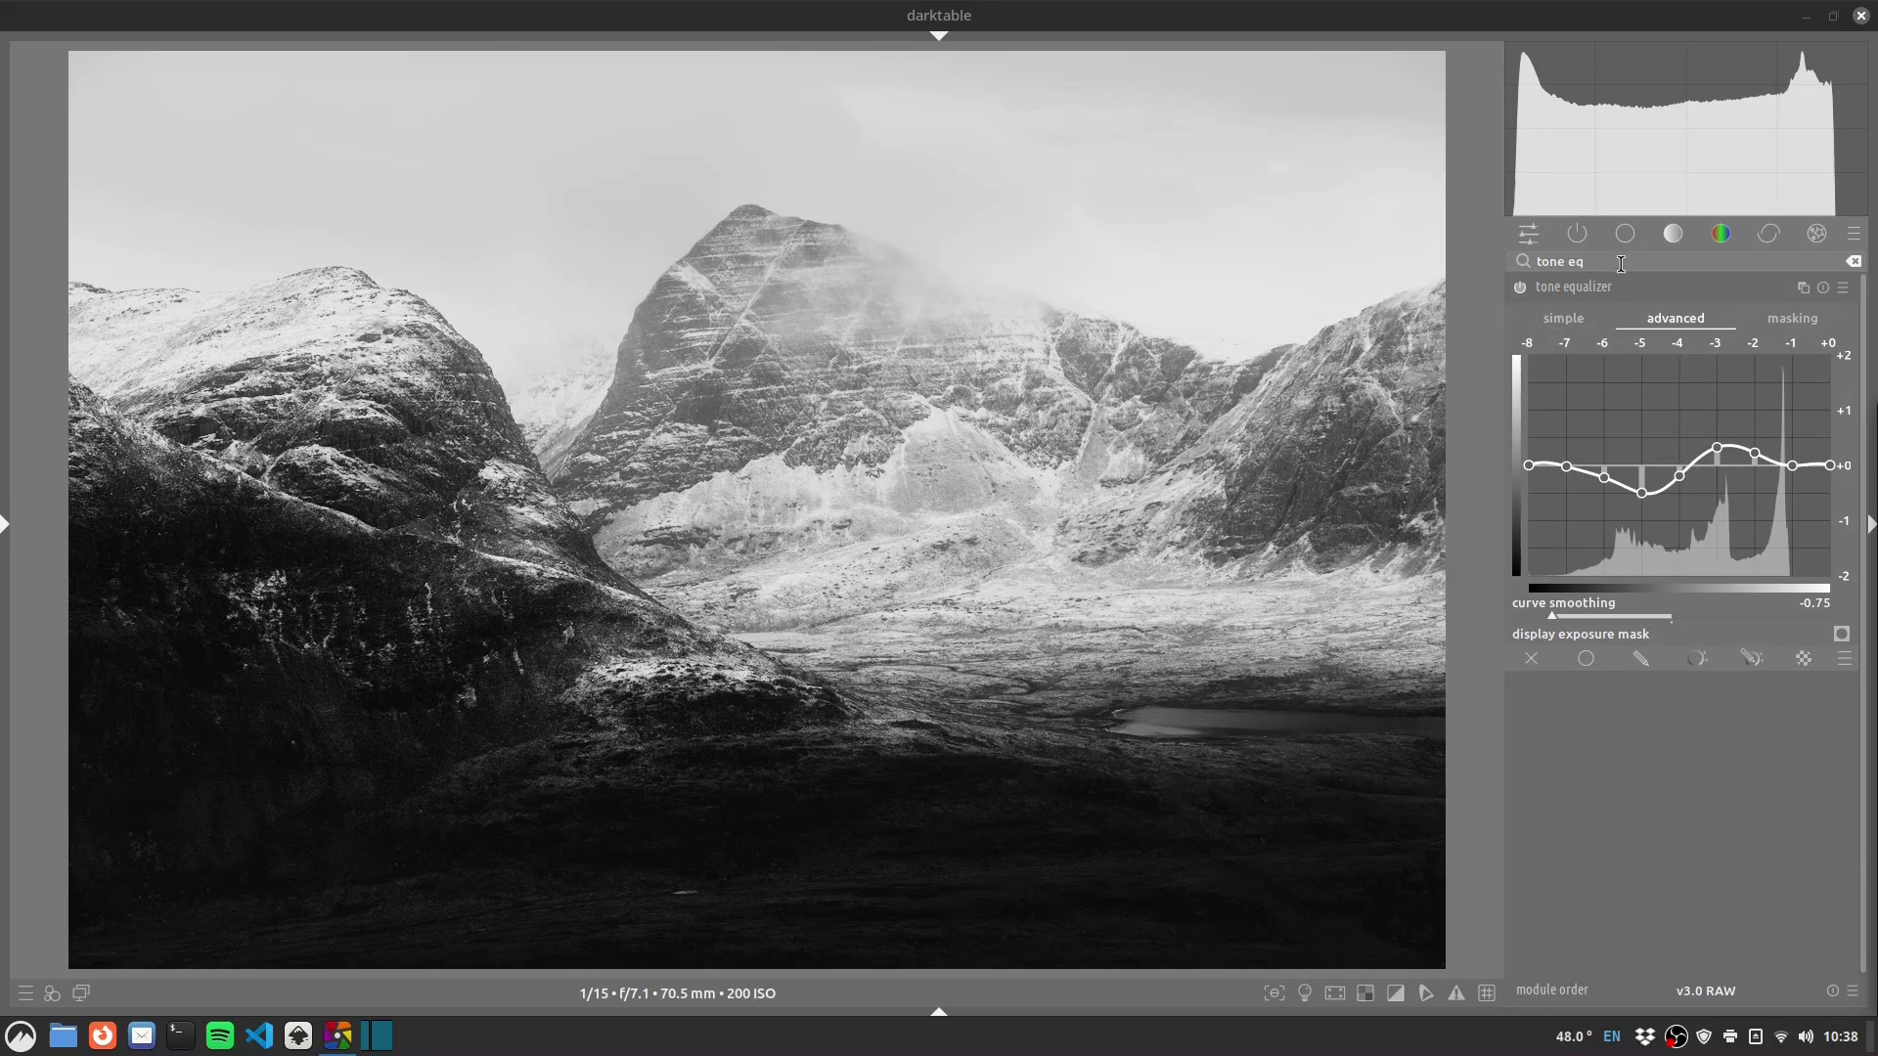
Find the exposure modules with the search "ex", add a new exposure instance and set its exposure to +0.377 EV.
{"action": "double_click", "coordinate": [1747, 263]}
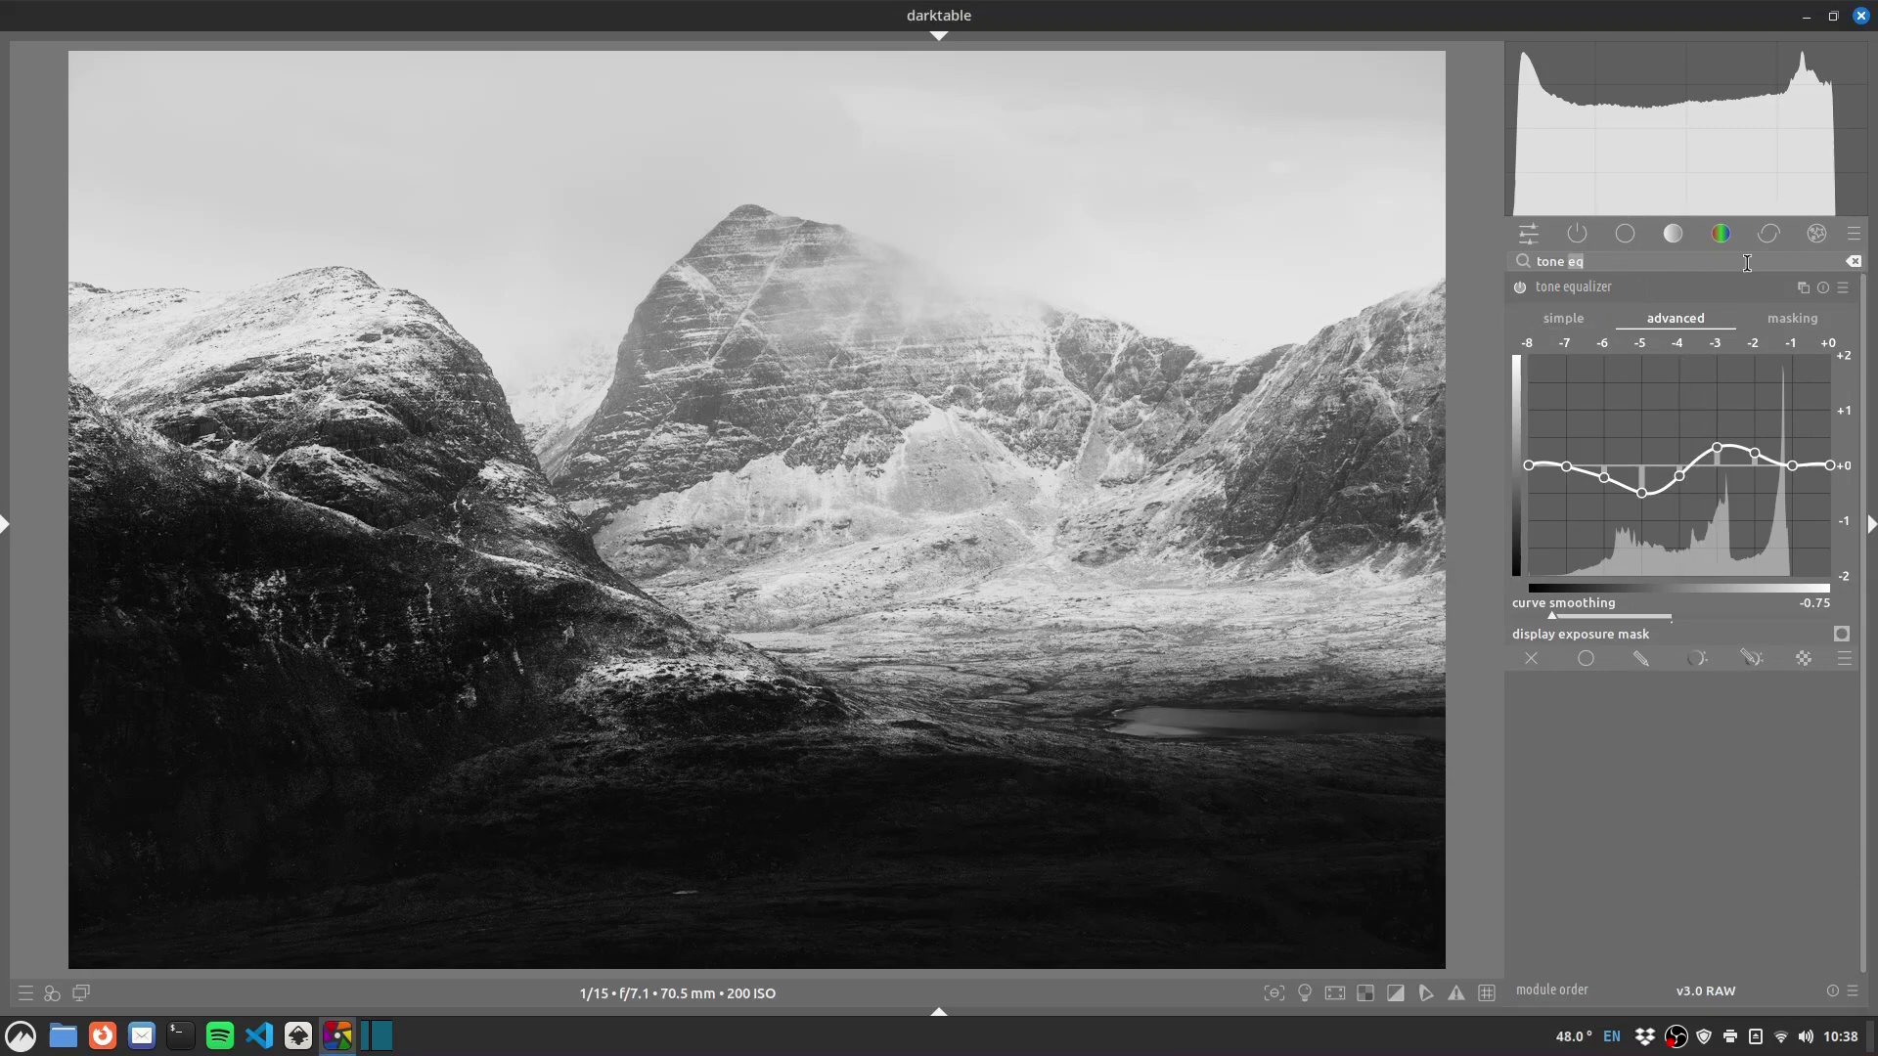
{"action": "type", "text": "ex"}
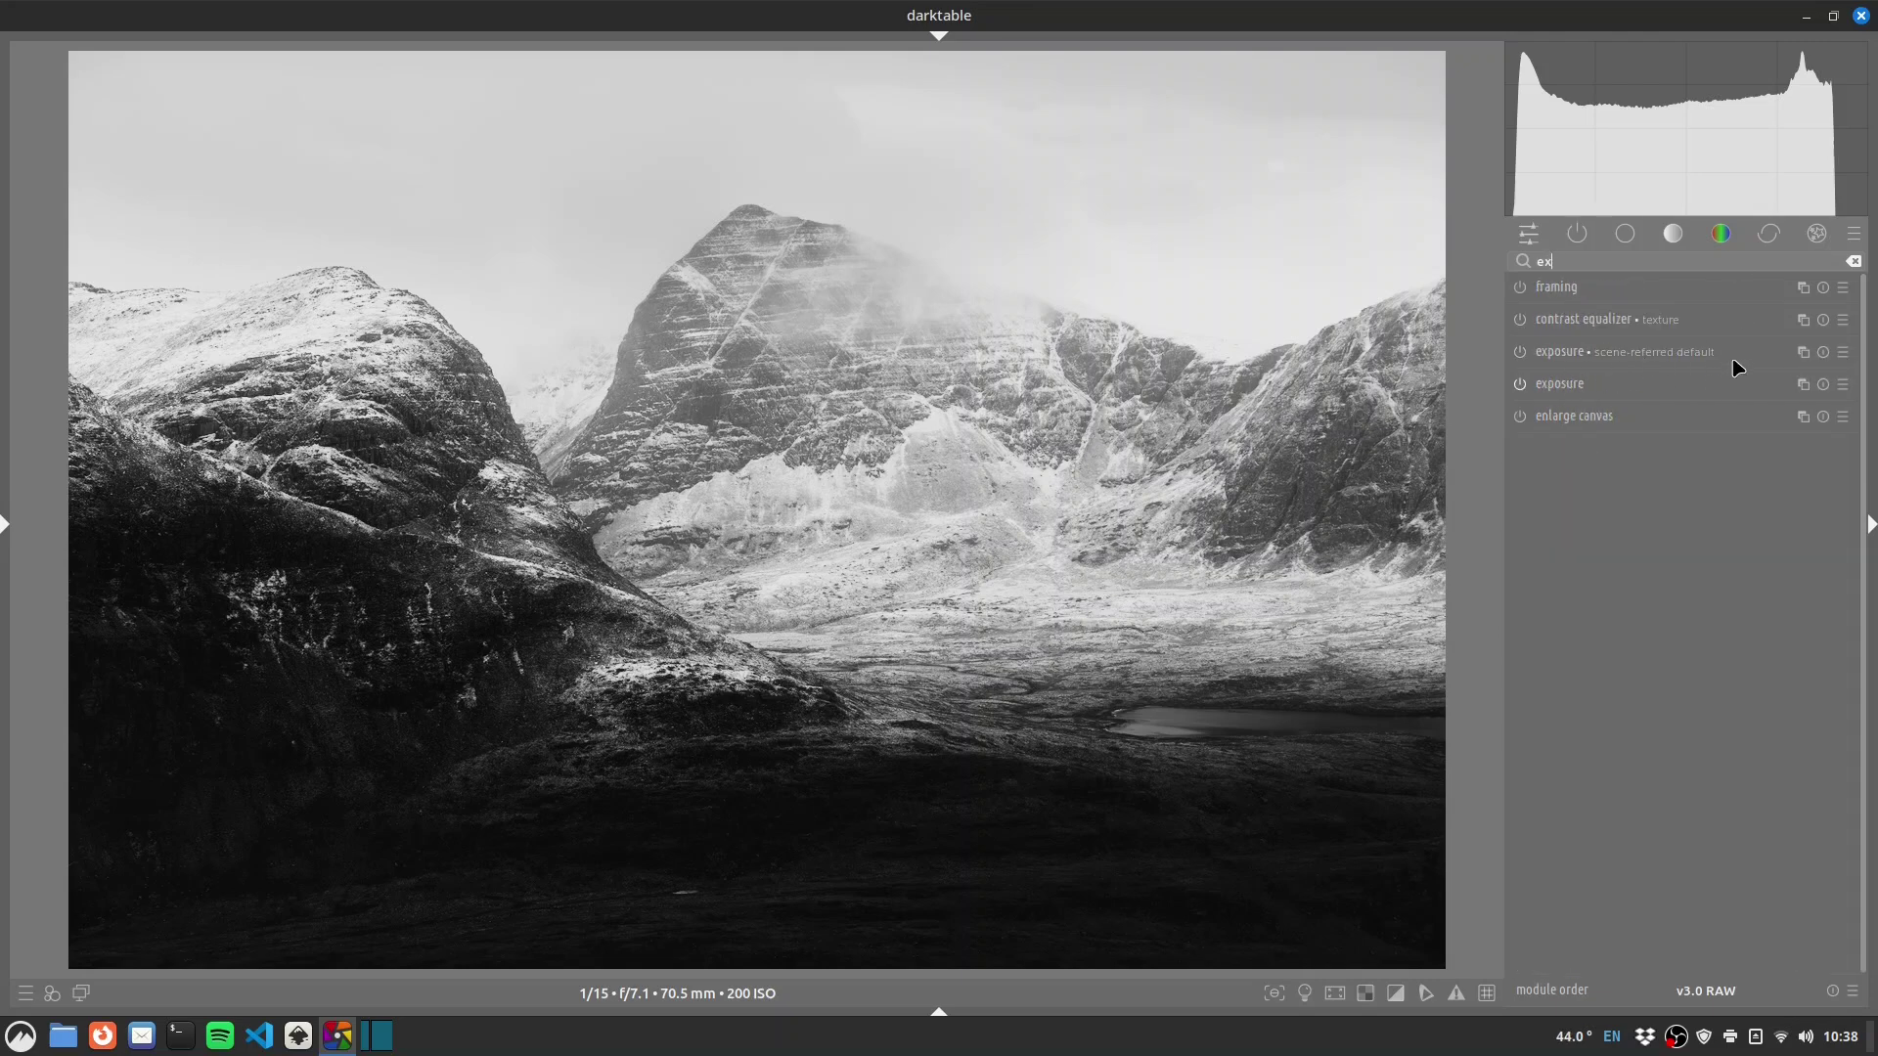
{"action": "right_click", "coordinate": [1803, 383]}
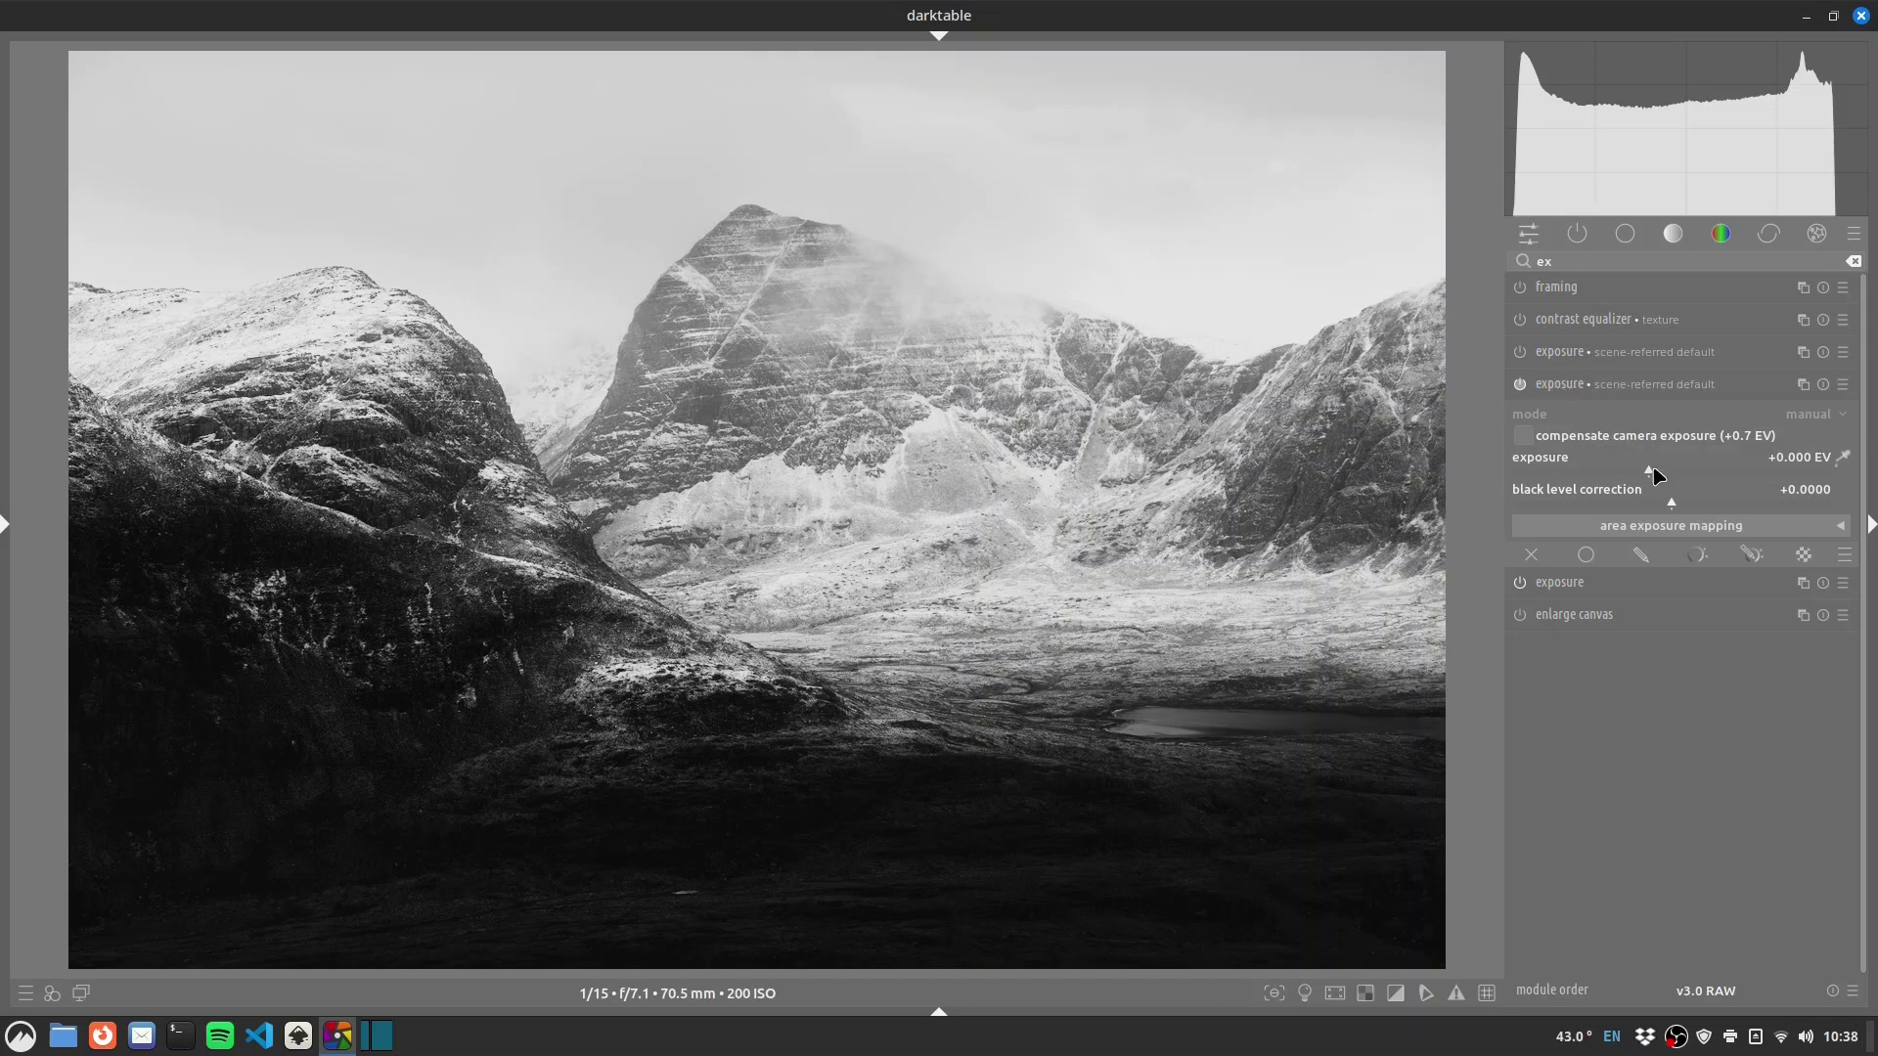
{"action": "left_click_drag", "start_coordinate": [1656, 474], "coordinate": [1661, 470]}
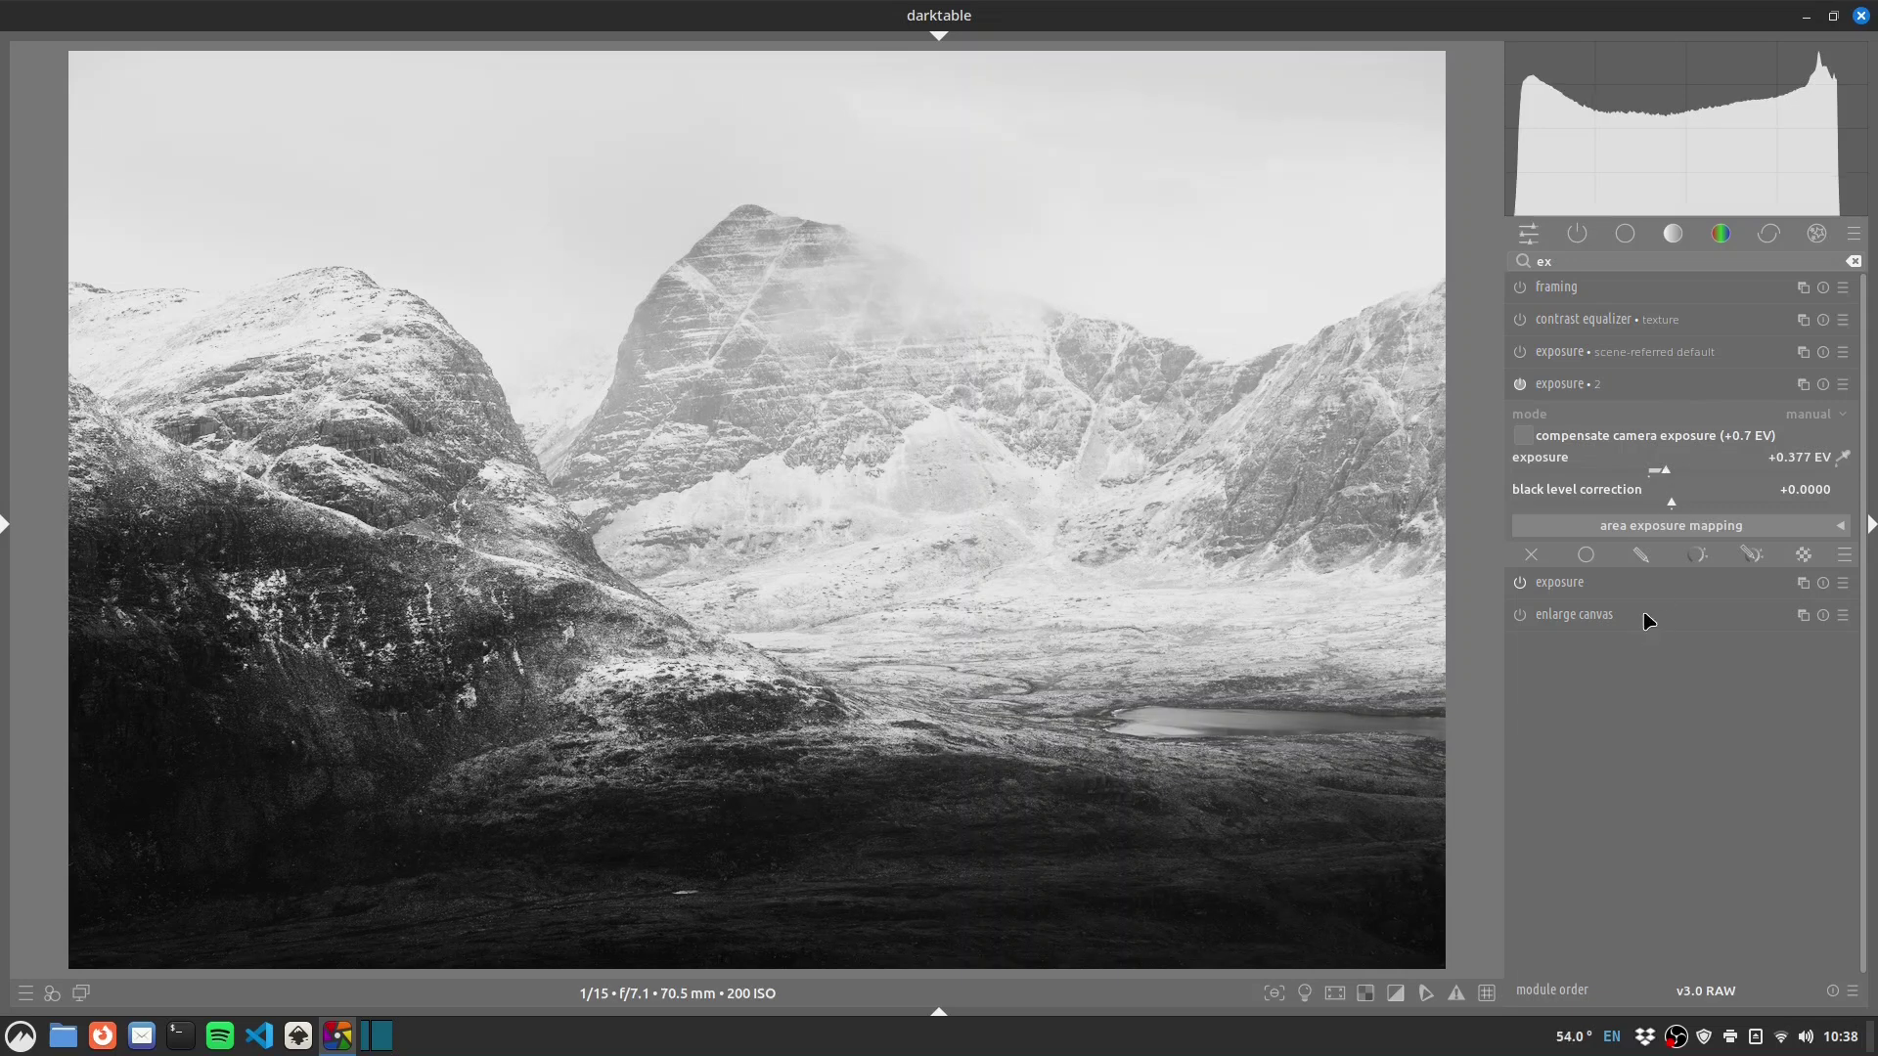
Draw a path mask around the small loch and valley floor for the new exposure instance, and reduce its feather size.
{"action": "left_click", "coordinate": [1640, 555]}
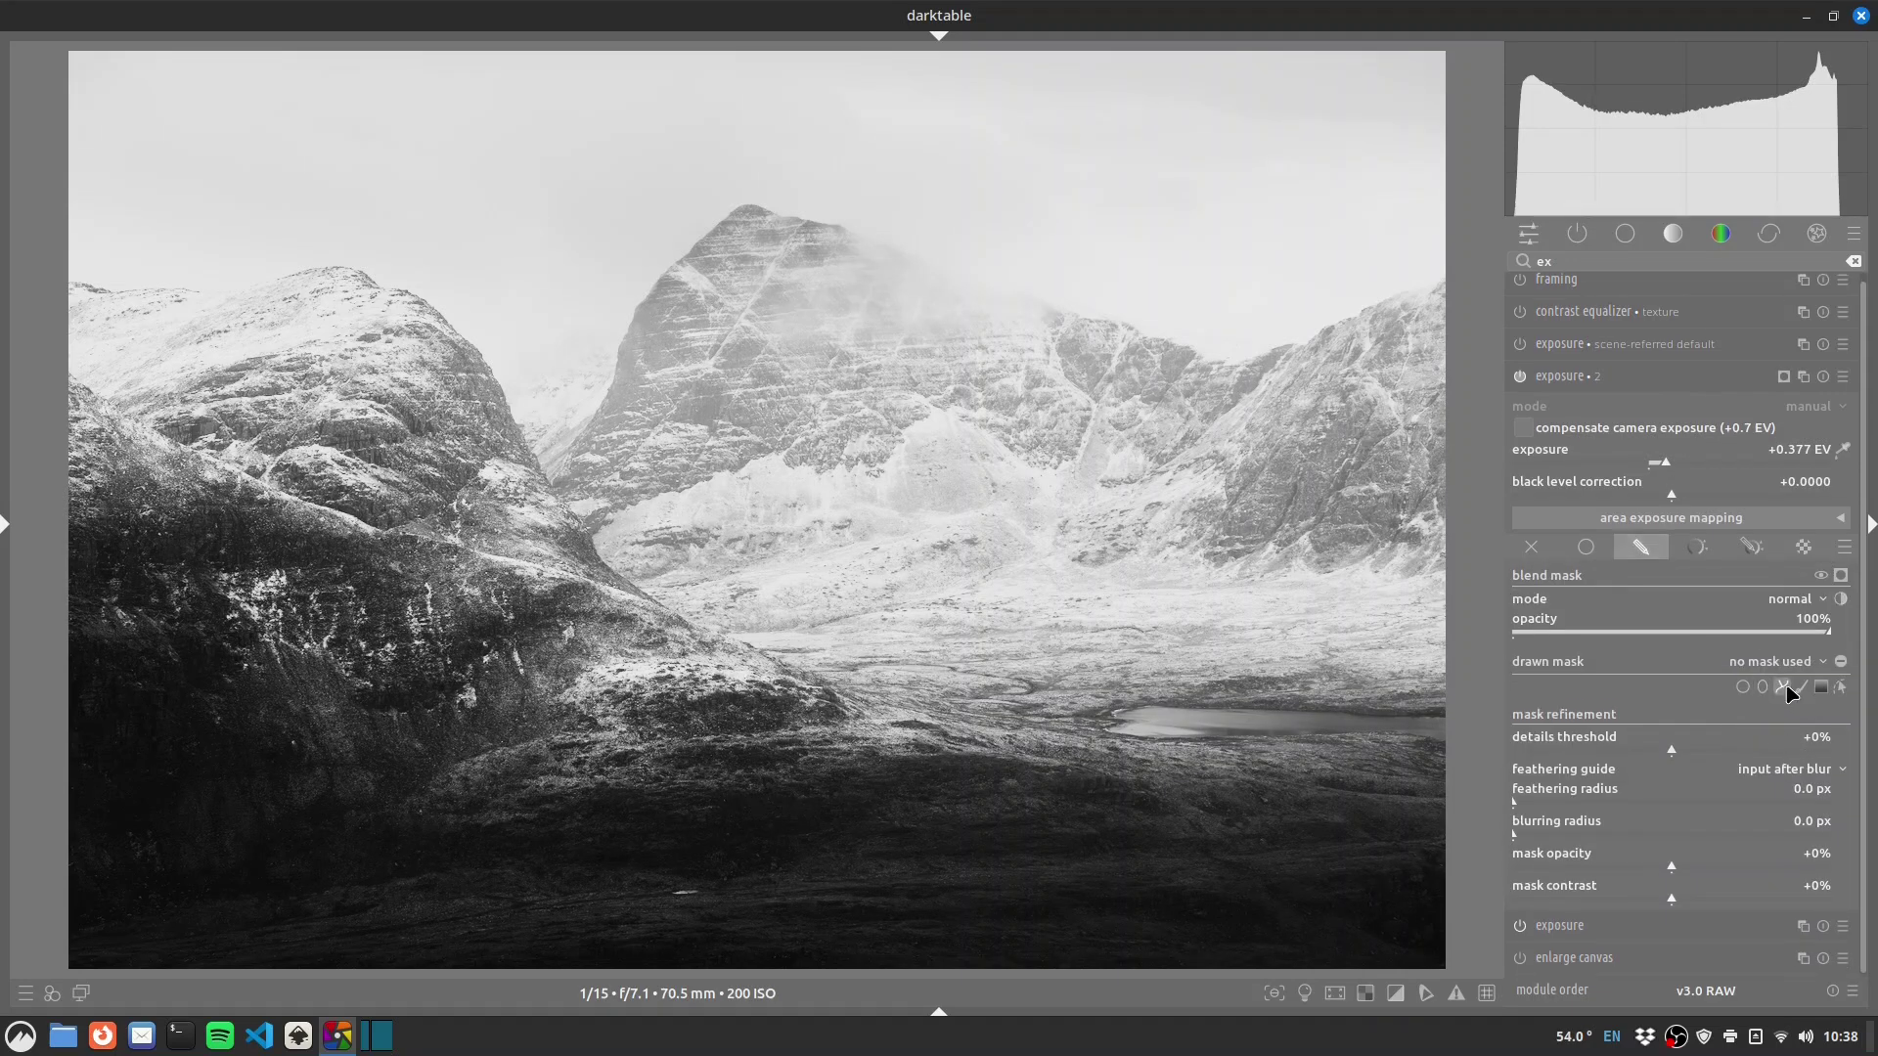
{"action": "left_click", "coordinate": [1020, 667]}
{"action": "left_click", "coordinate": [968, 679]}
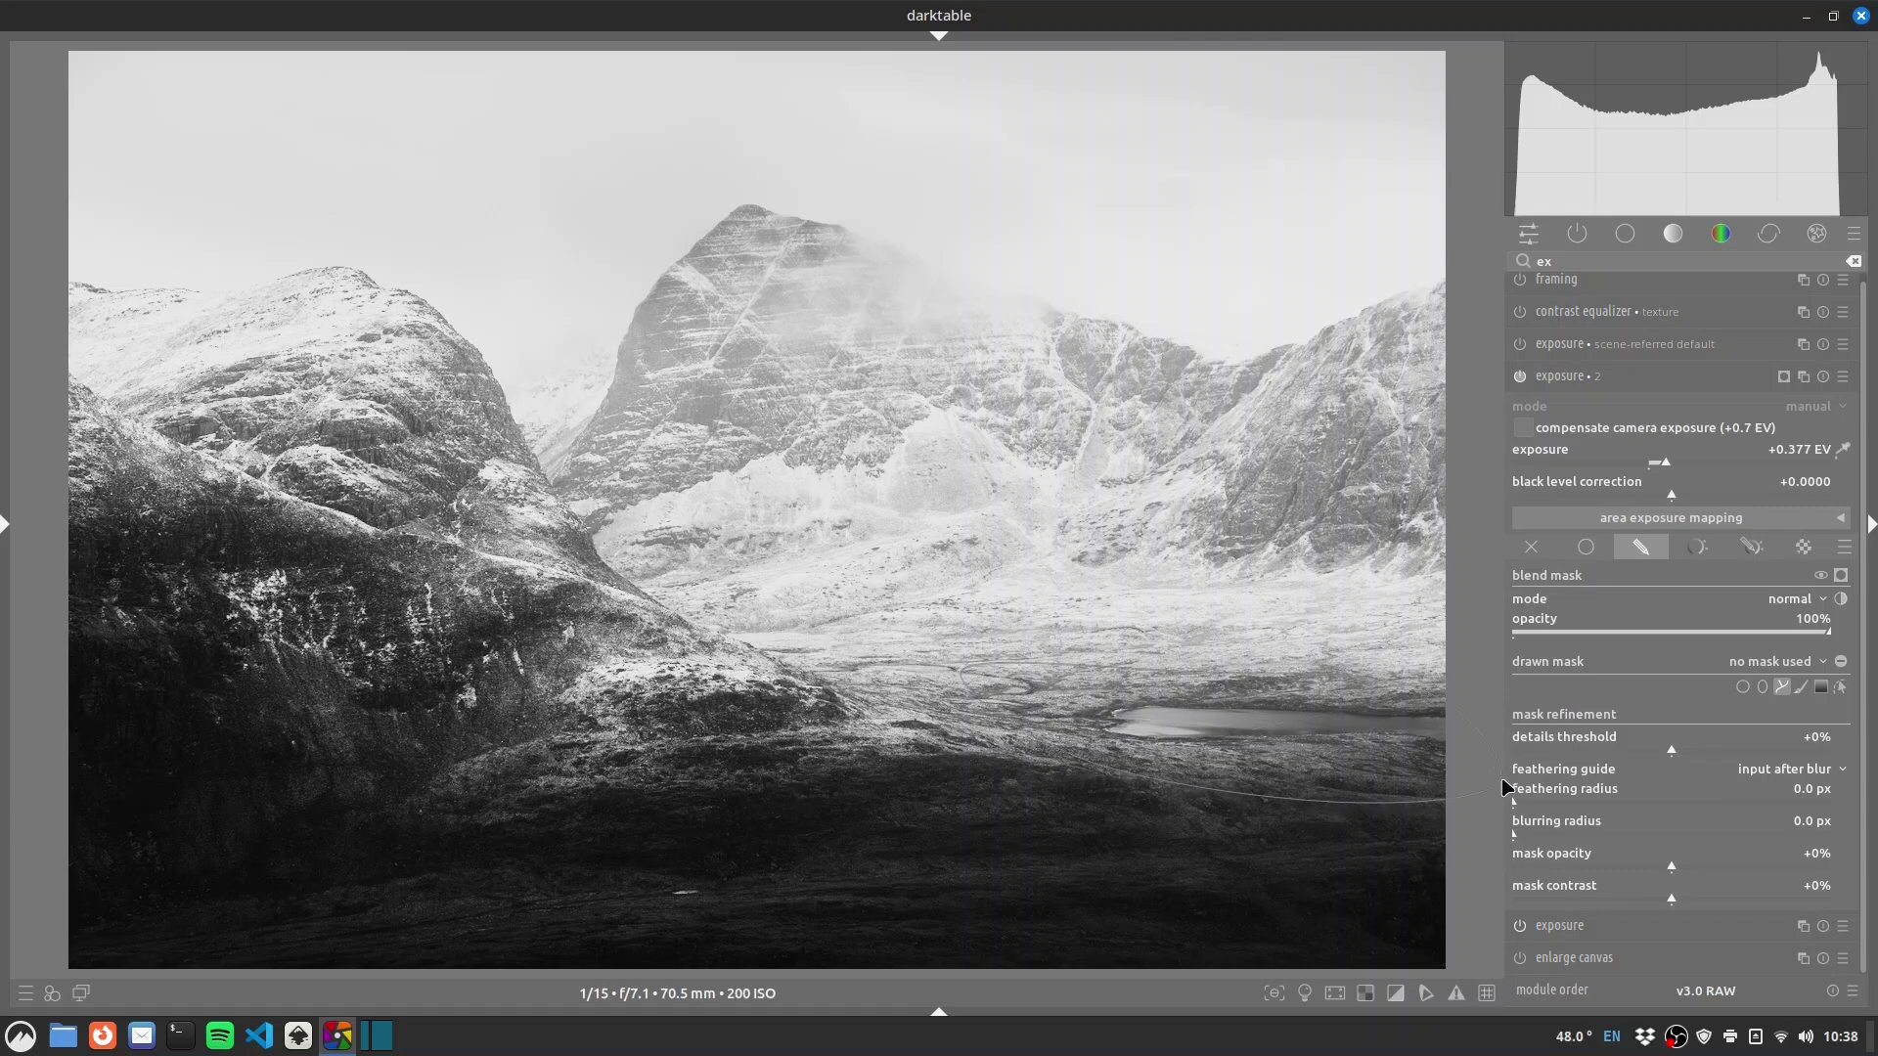
{"action": "right_click", "coordinate": [1494, 724]}
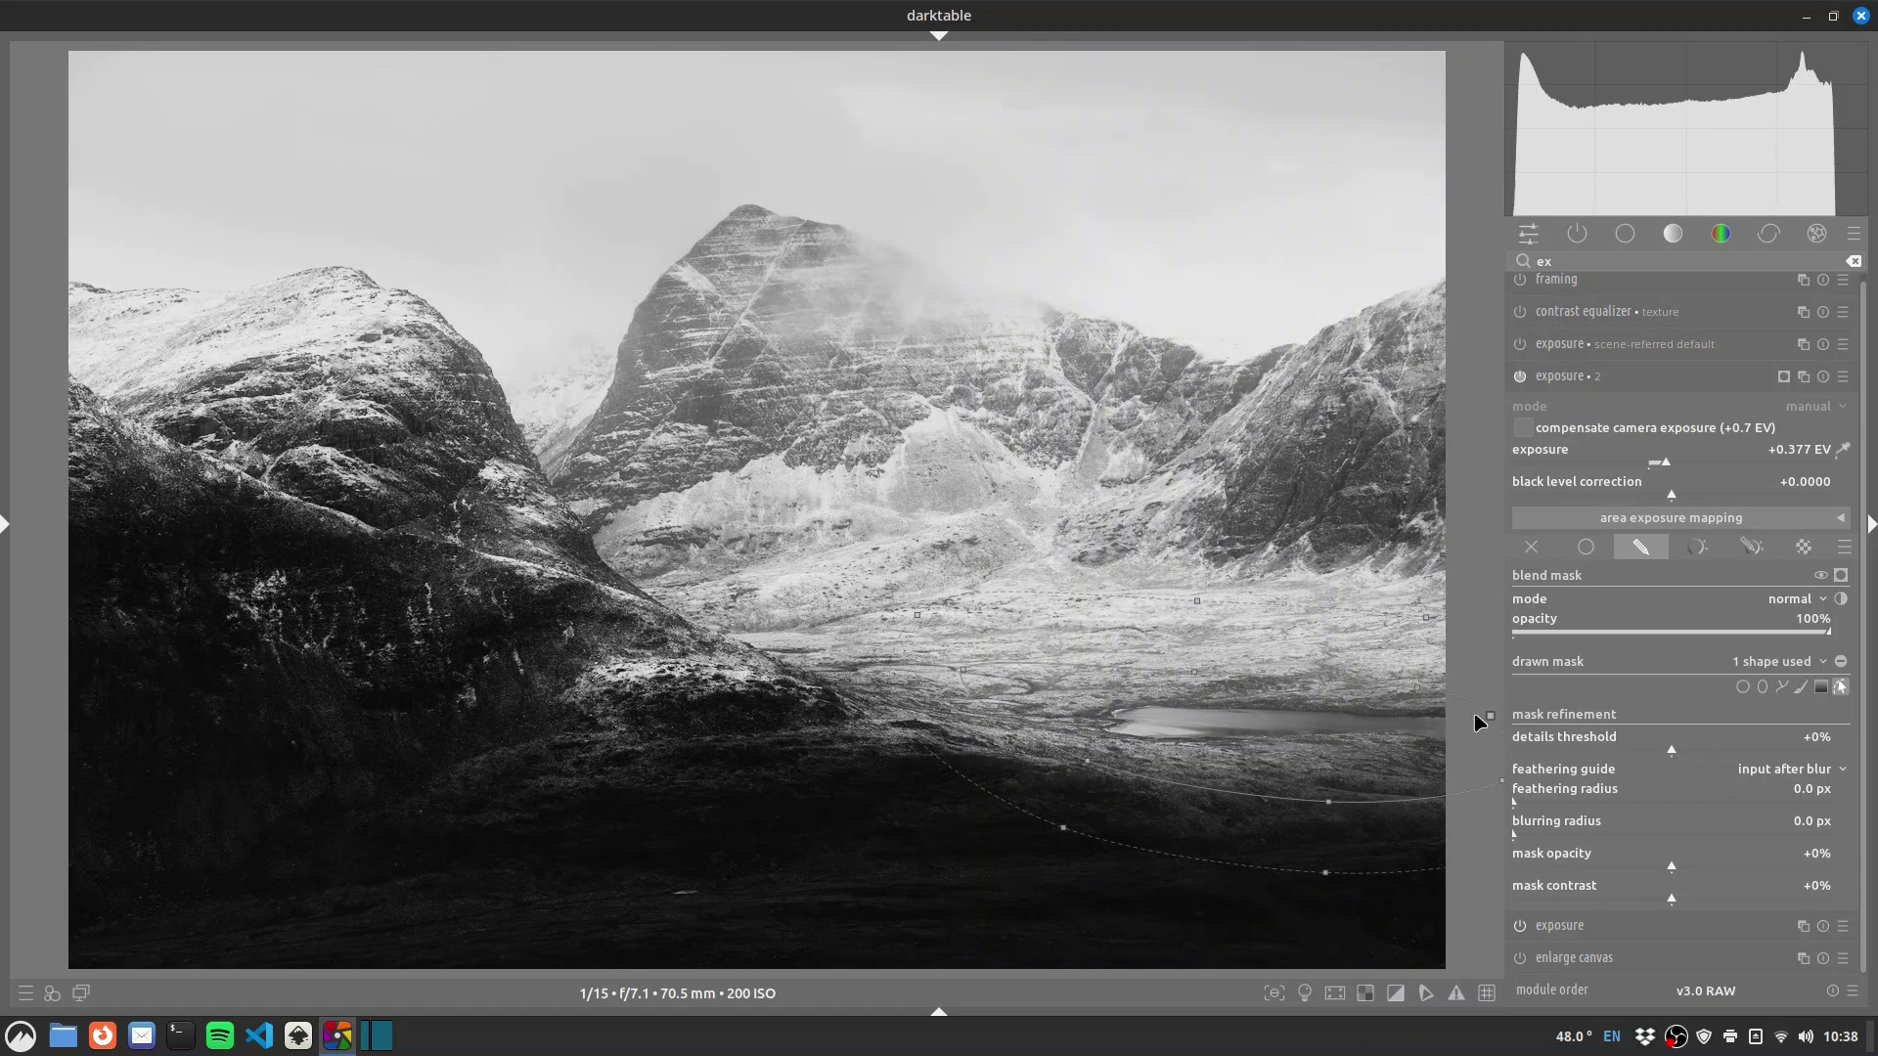
{"action": "scroll", "coordinate": [1252, 744], "scroll_direction": "down", "scroll_amount": 5}
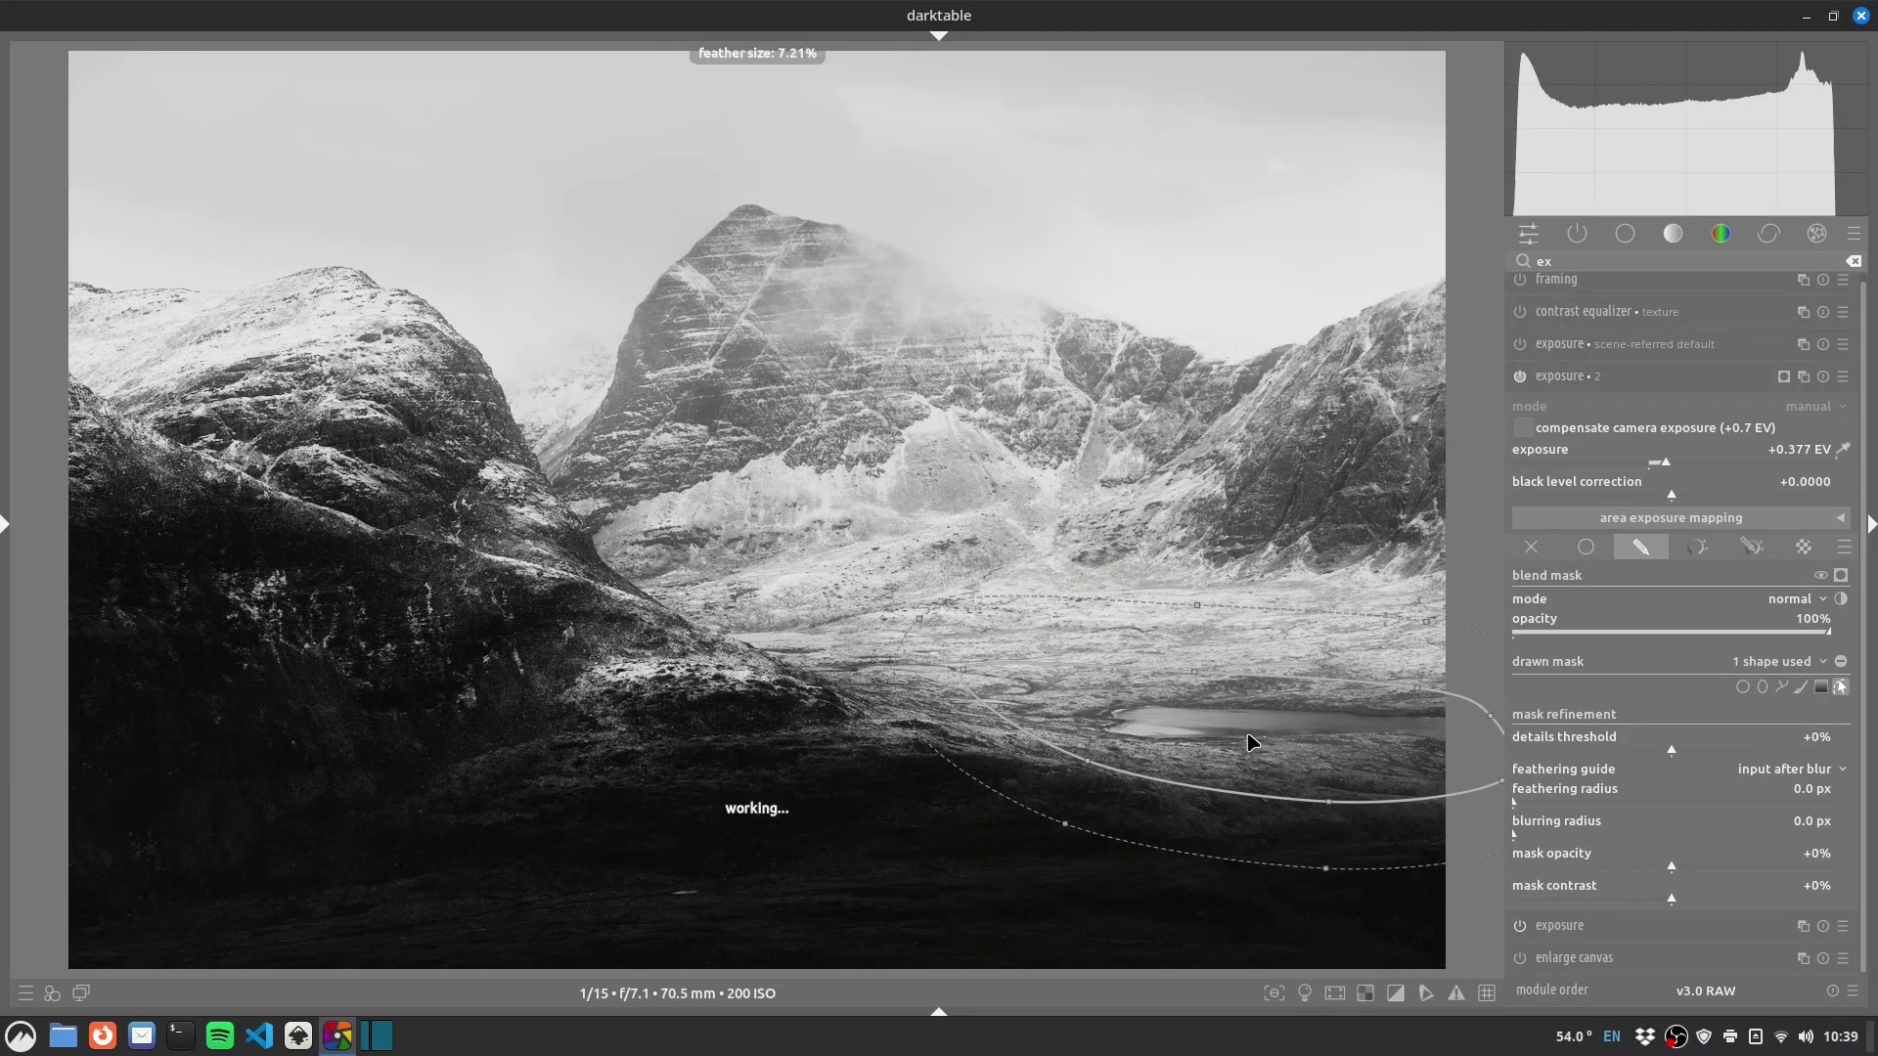
{"action": "scroll", "coordinate": [1253, 743], "scroll_direction": "down", "scroll_amount": 3}
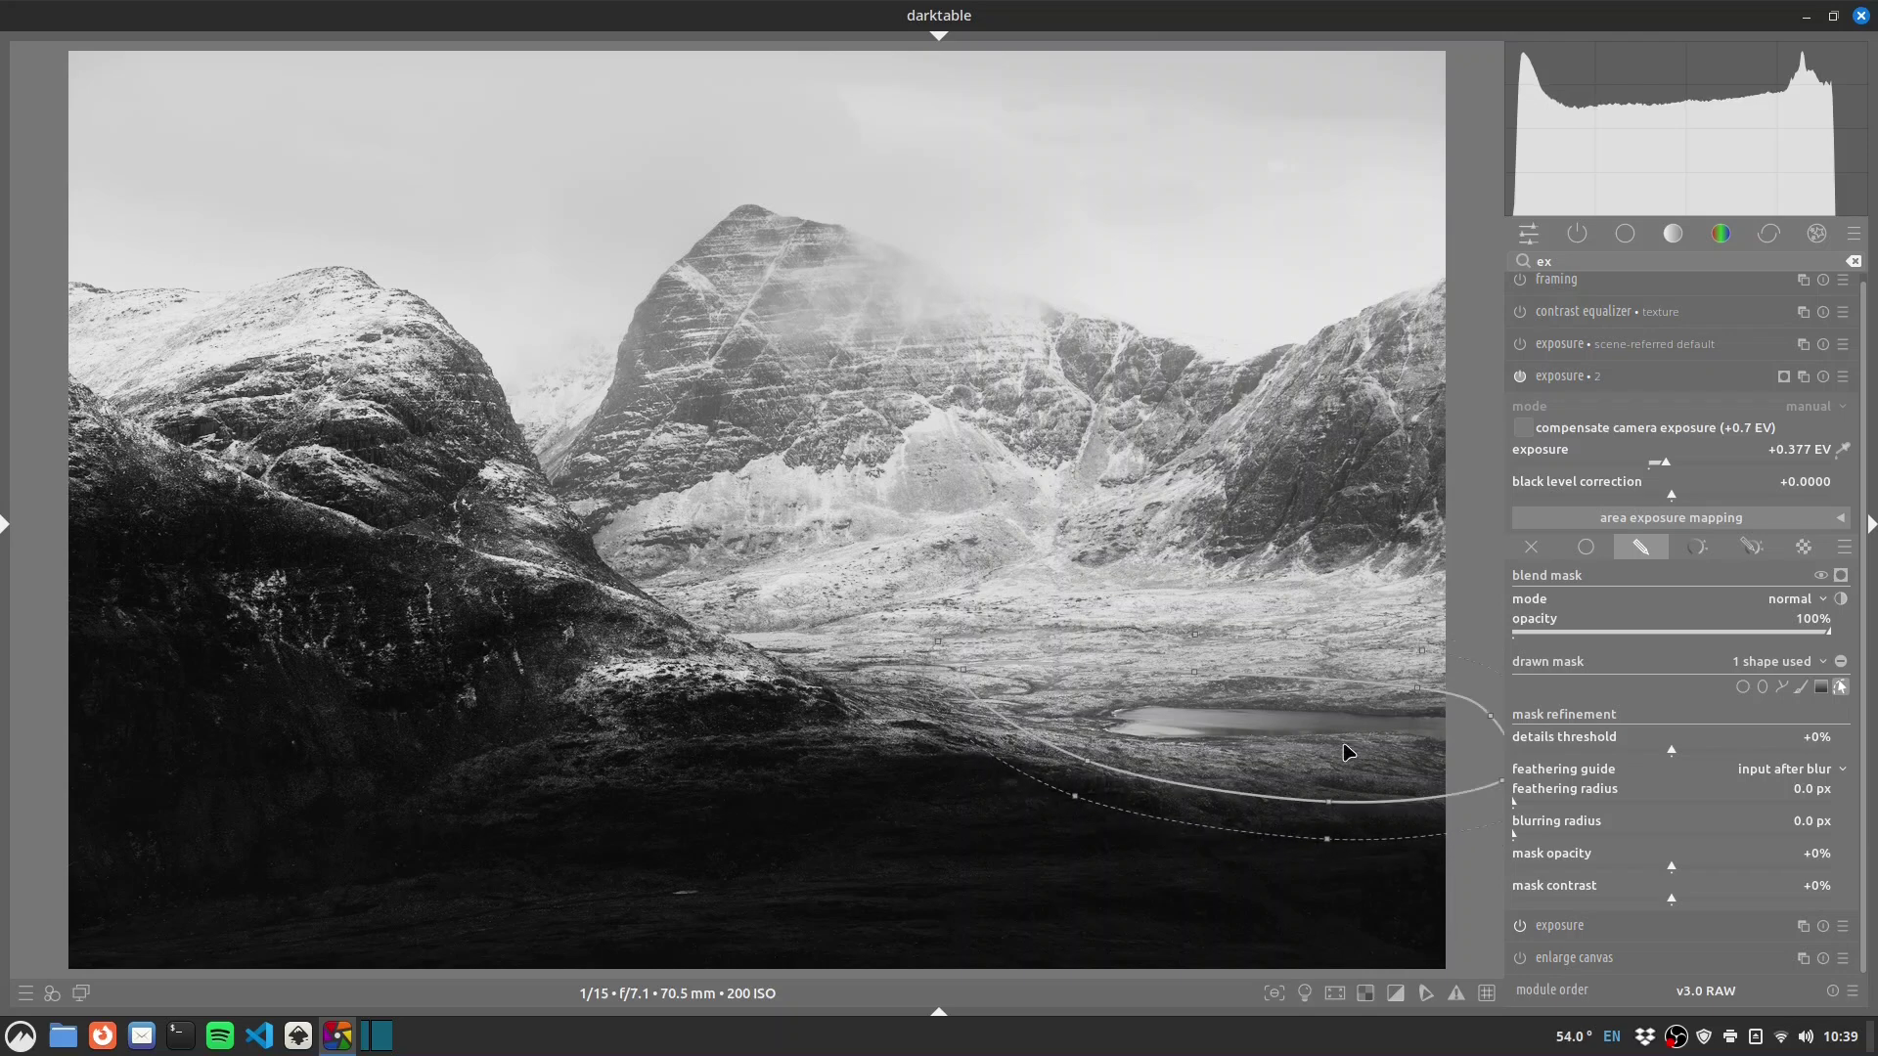
Compare the image with and without the masked exposure instance, and set its exposure to +0.244 EV.
{"action": "left_click", "coordinate": [1521, 377]}
{"action": "left_click", "coordinate": [1521, 377]}
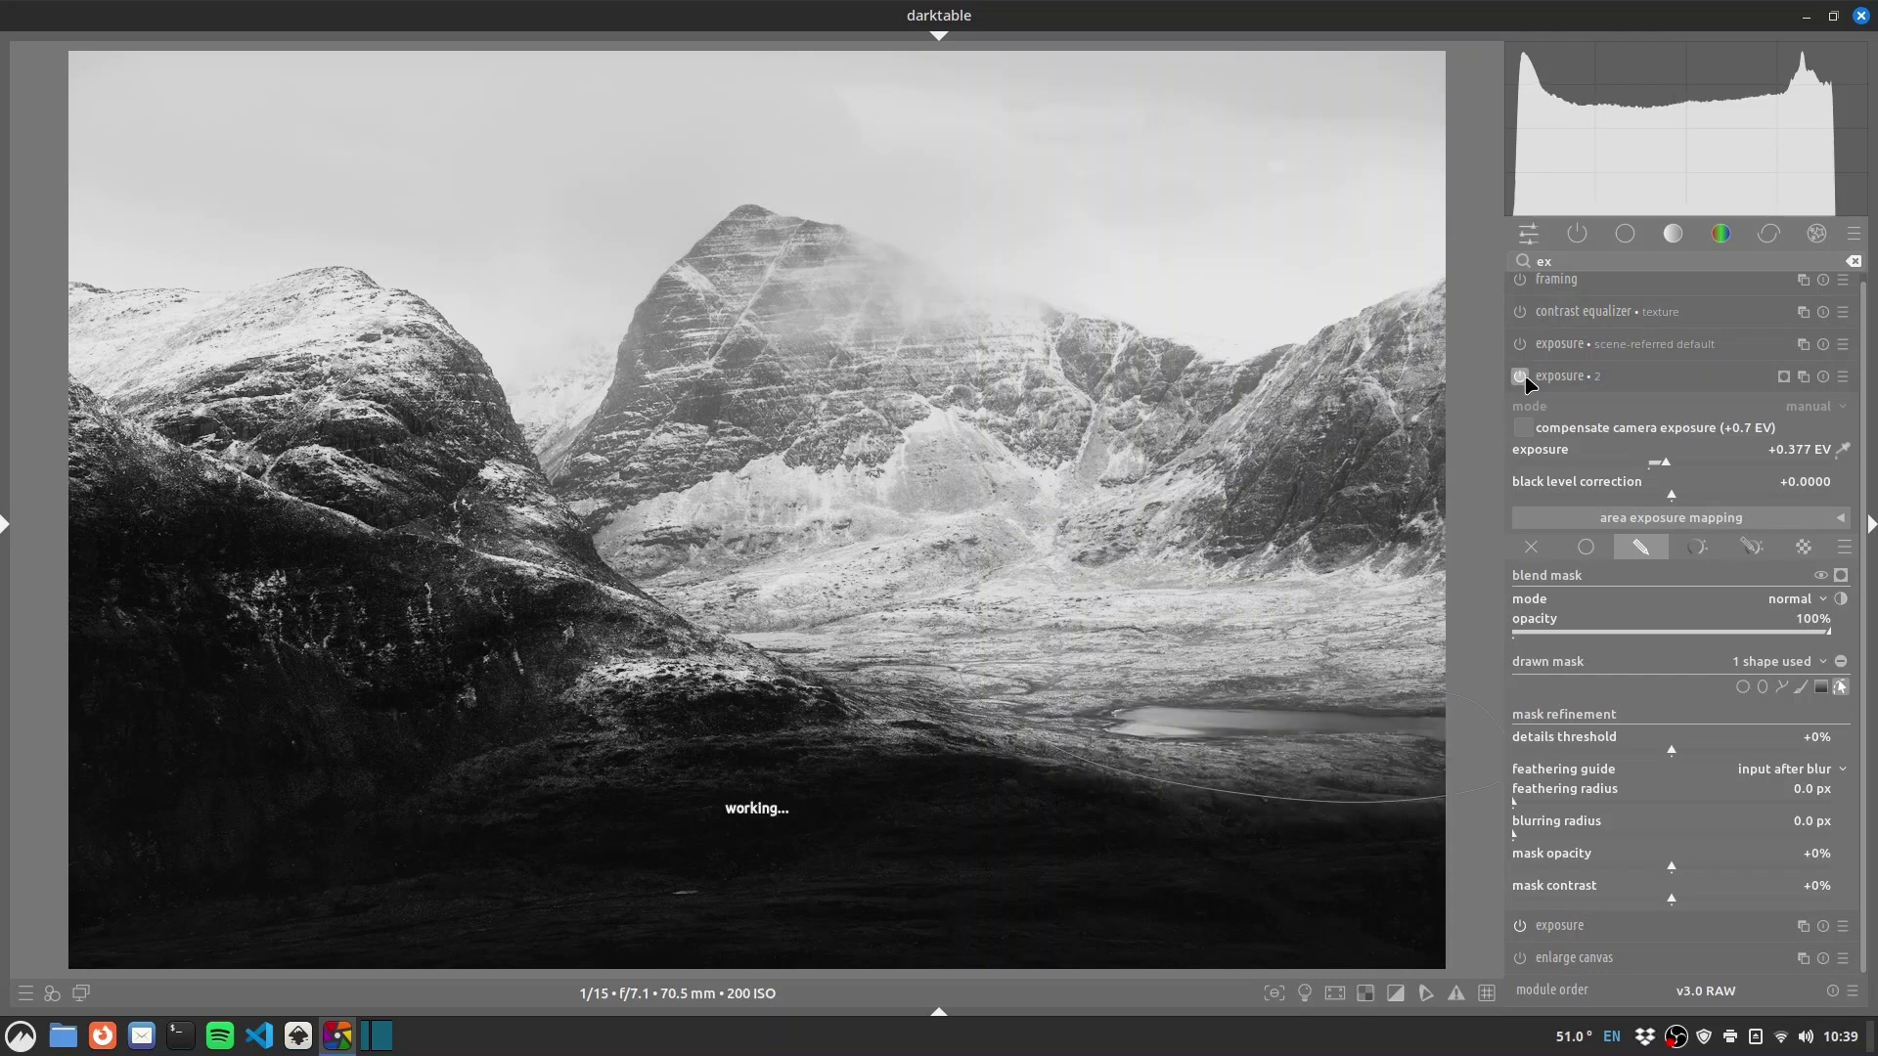
{"action": "left_click", "coordinate": [1663, 465]}
{"action": "scroll", "coordinate": [1662, 465], "scroll_direction": "down", "scroll_amount": 1}
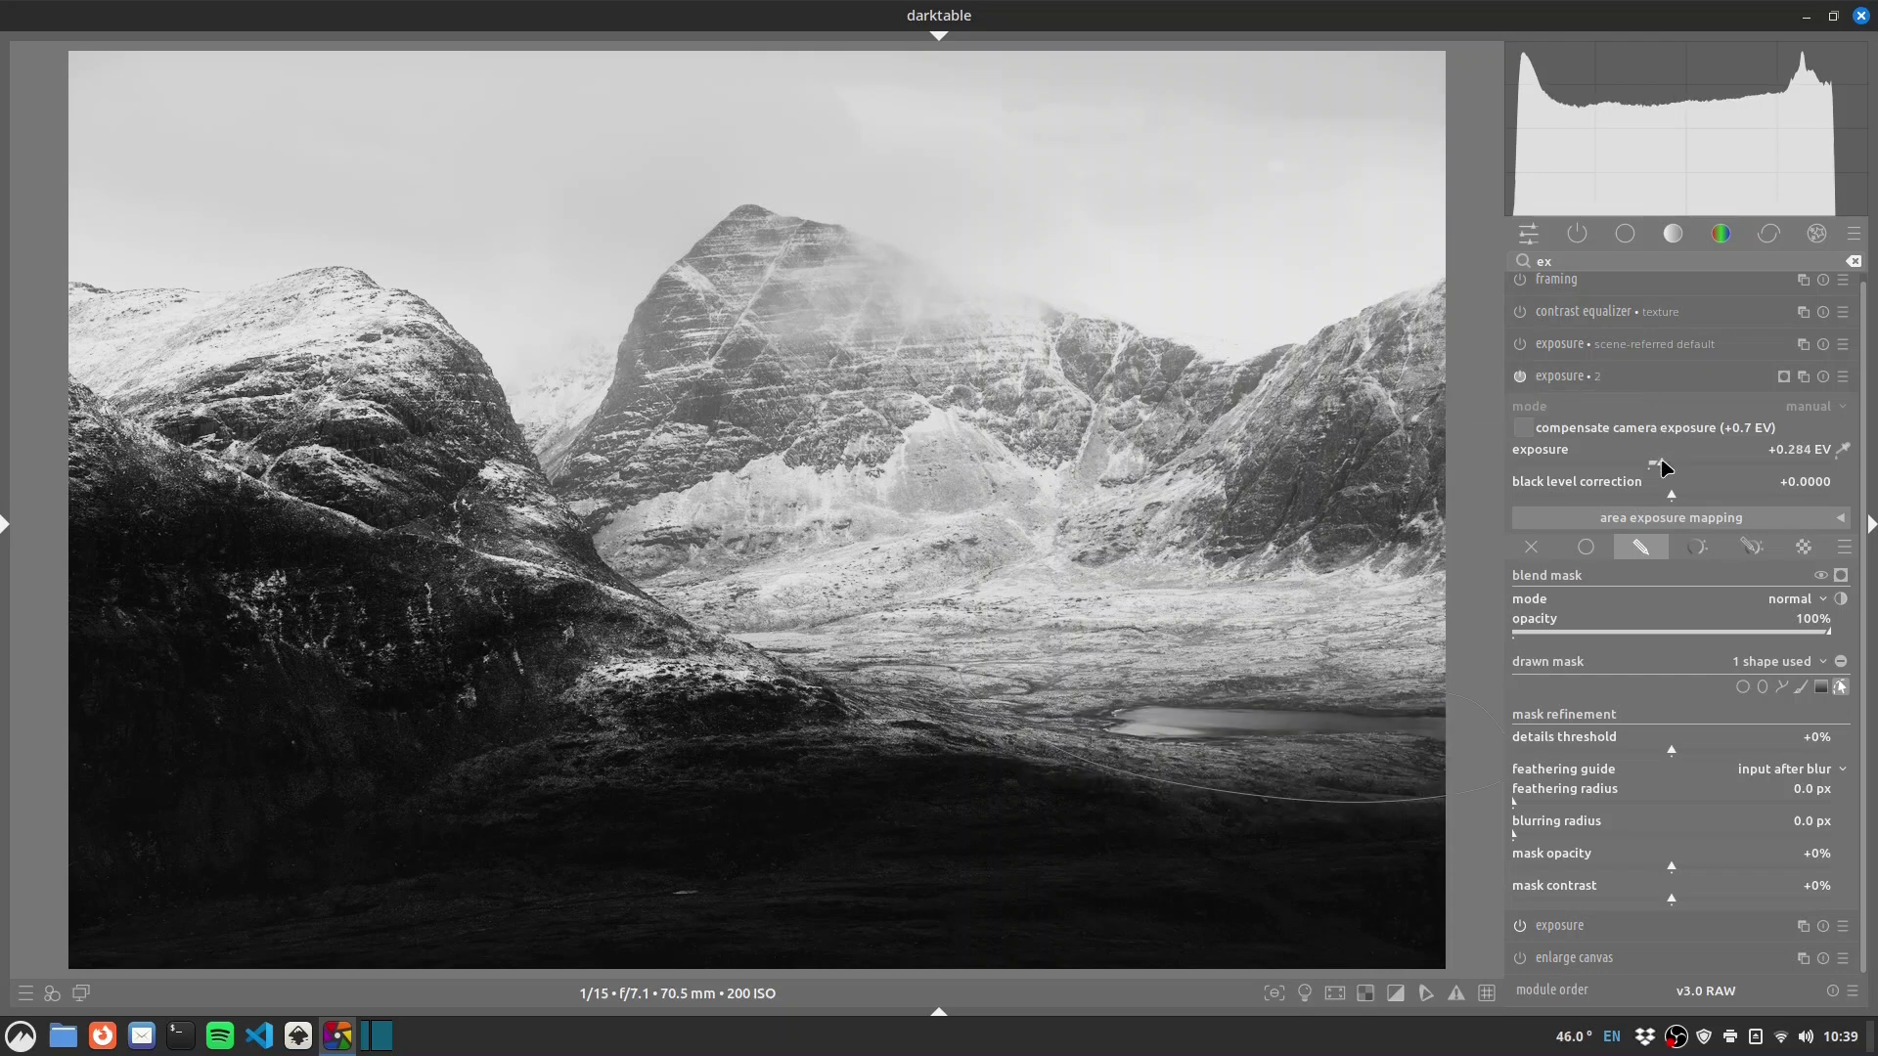
{"action": "scroll", "coordinate": [1663, 466], "scroll_direction": "down", "scroll_amount": 2}
{"action": "scroll", "coordinate": [1663, 466], "scroll_direction": "down", "scroll_amount": 2}
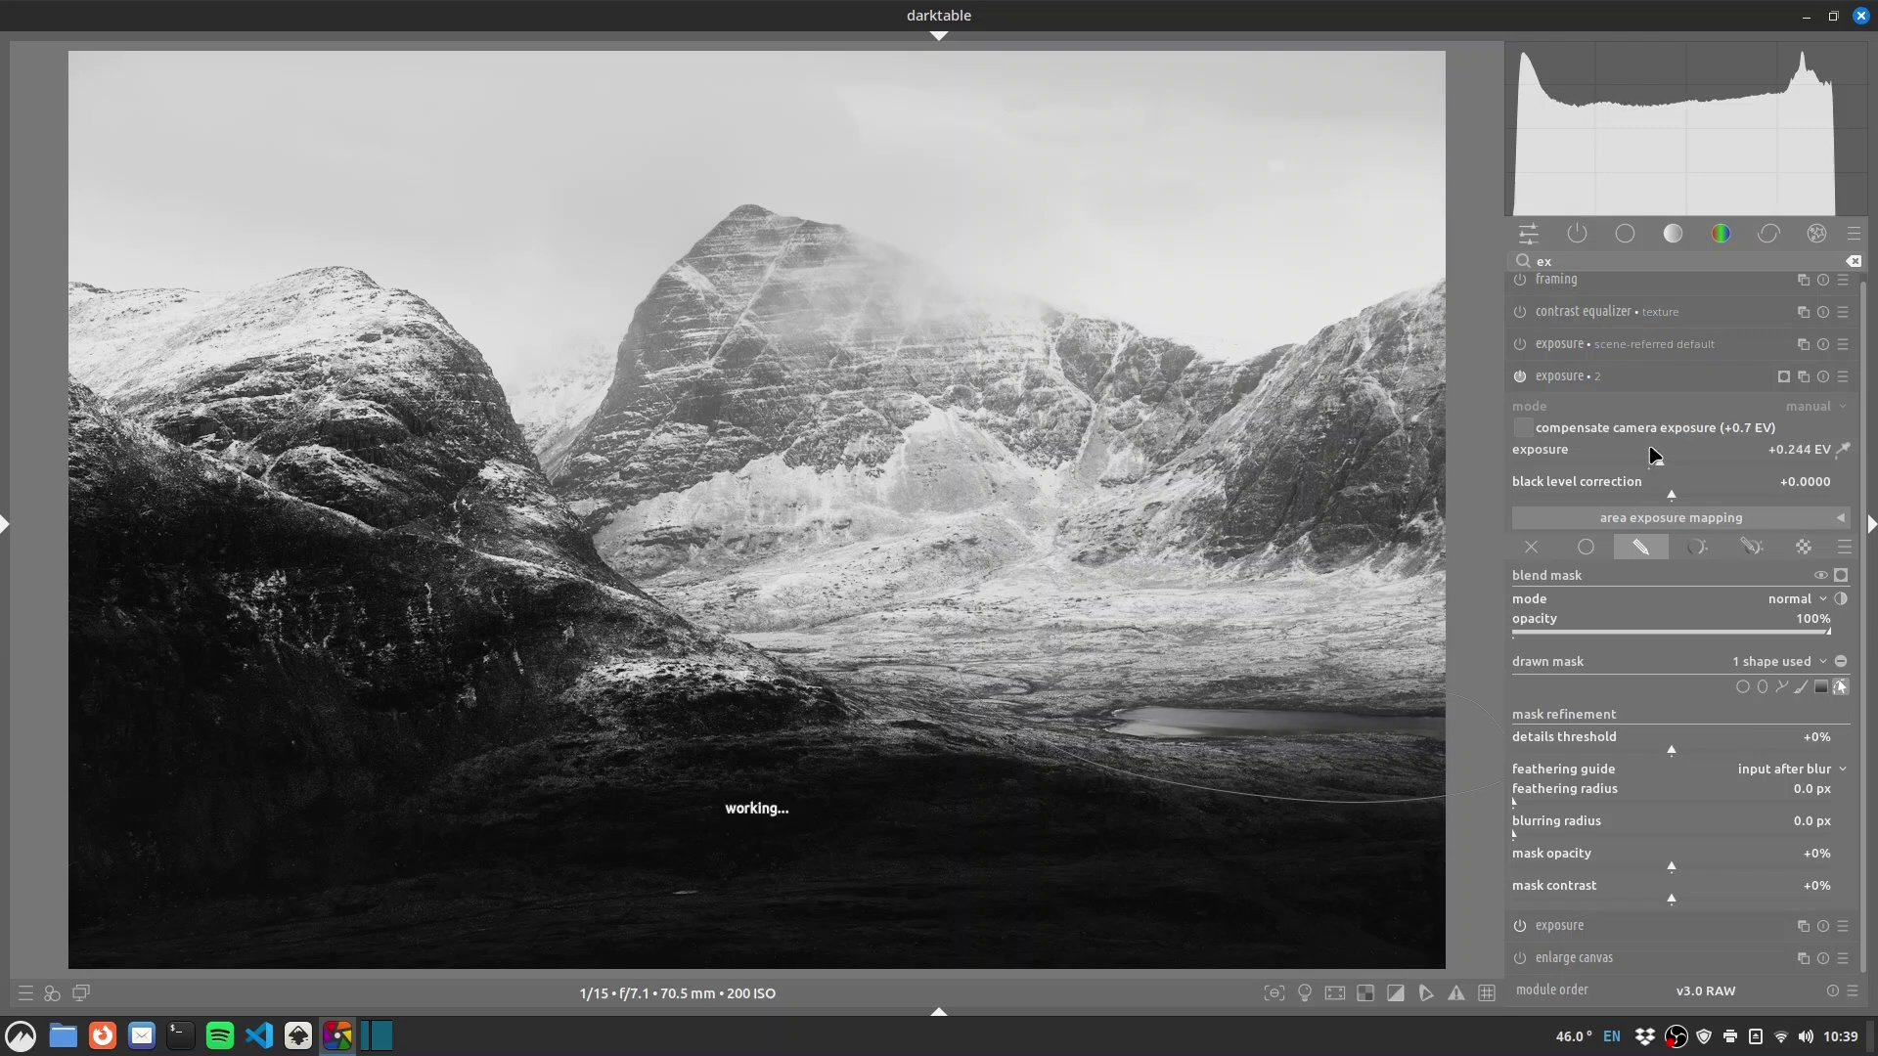
Rename the masked exposure instance "lochan" and collapse the module.
{"action": "left_click", "coordinate": [1598, 375], "text": "ctrl"}
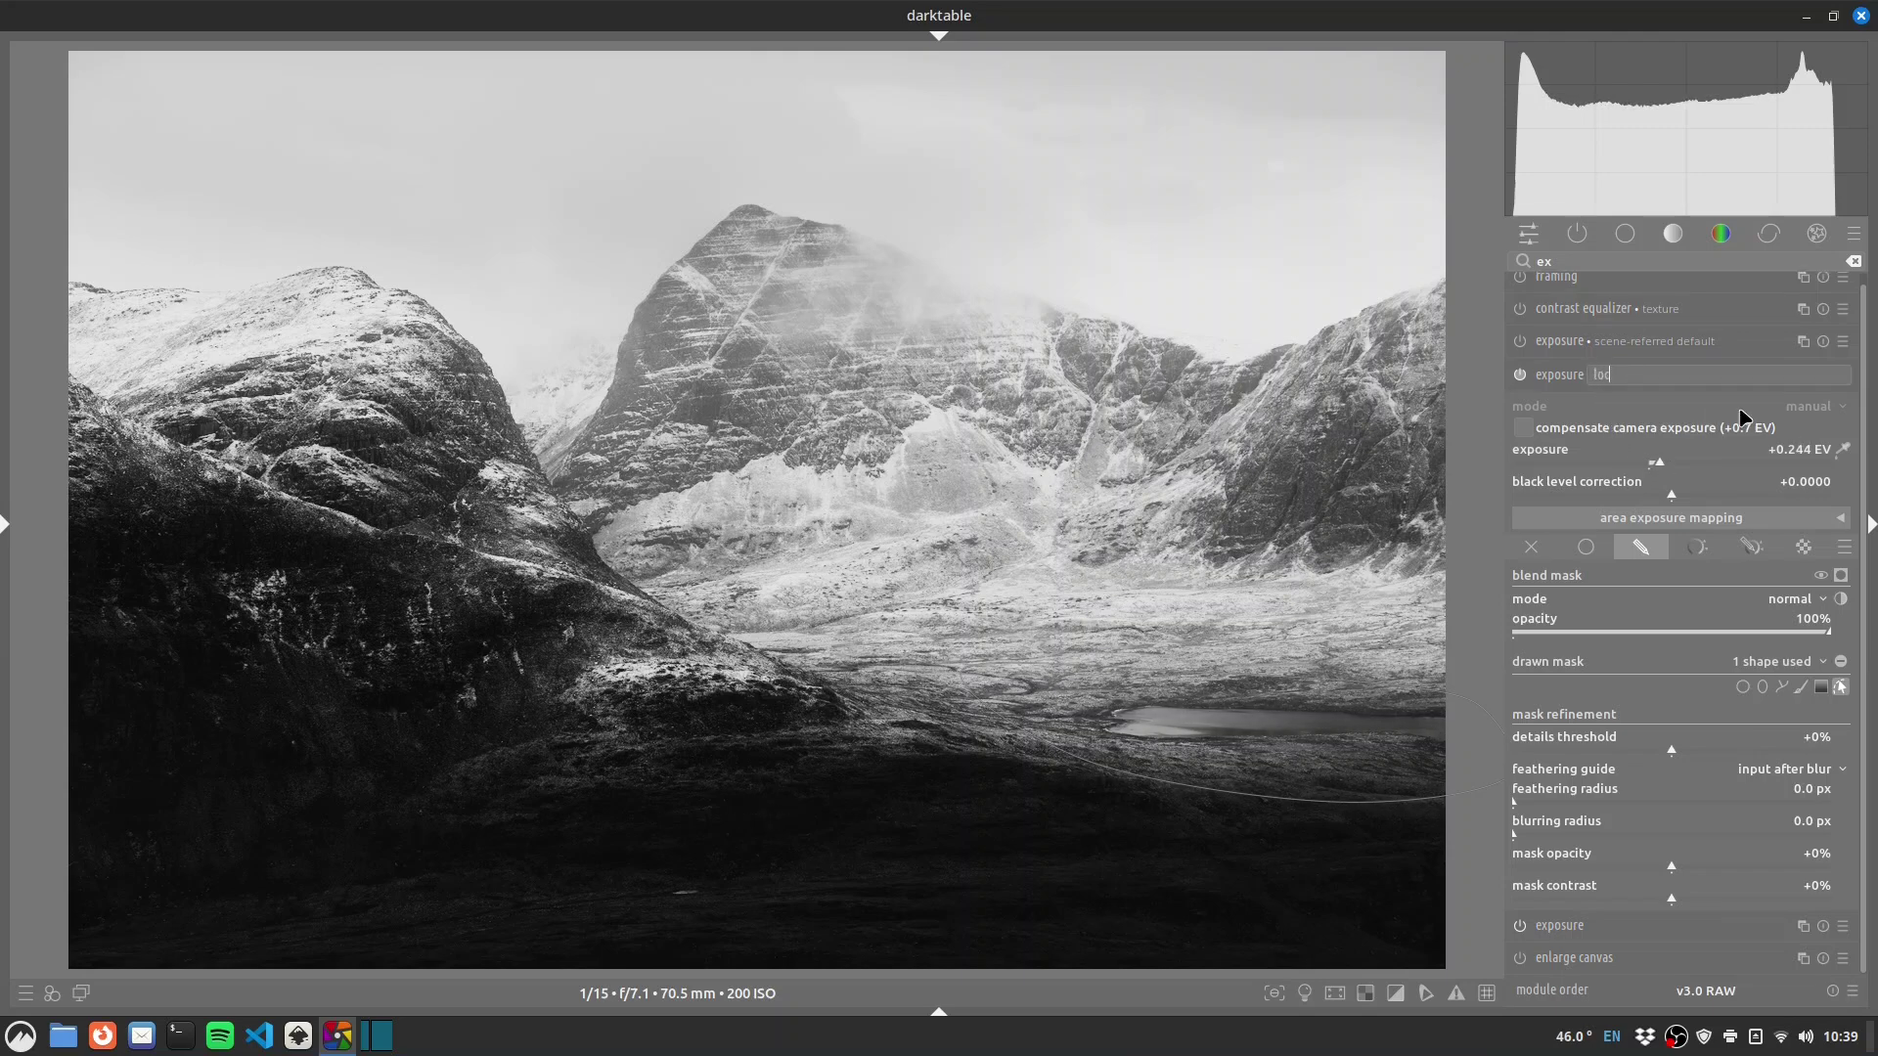
{"action": "key", "text": "Return"}
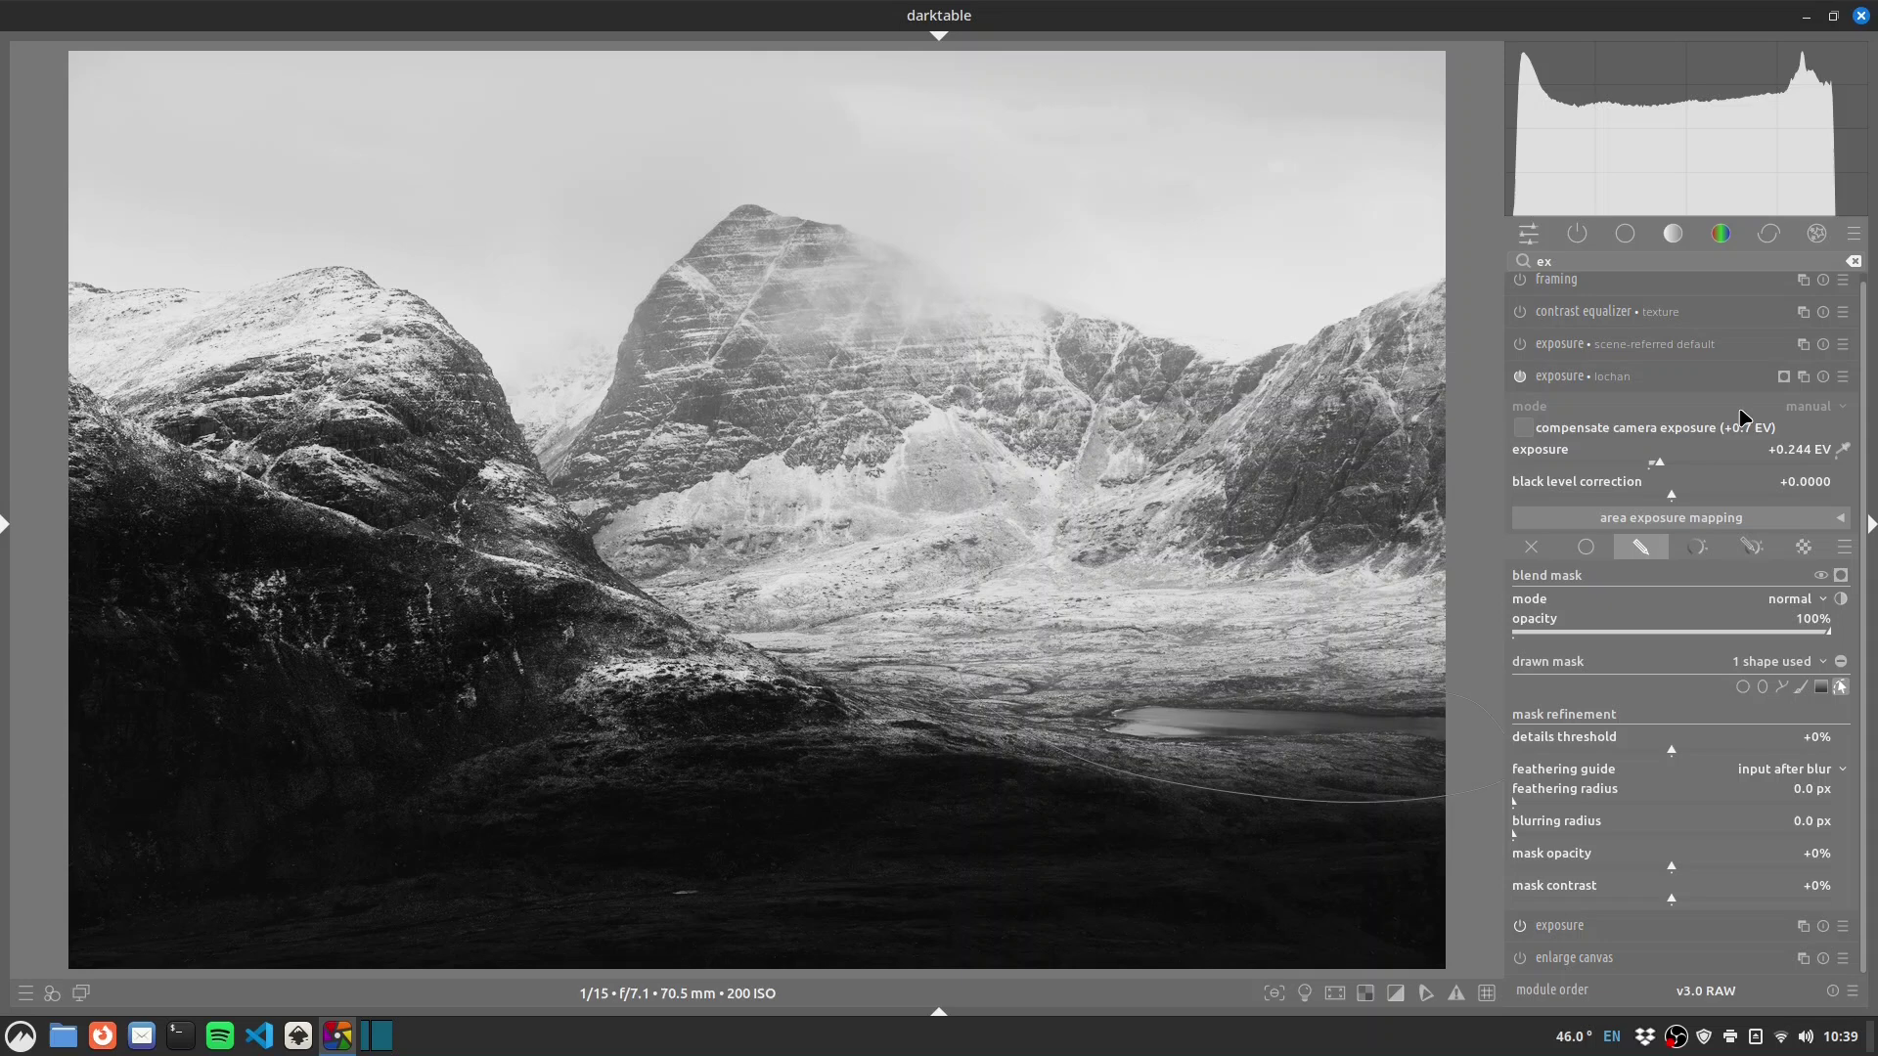
{"action": "left_click", "coordinate": [1560, 384]}
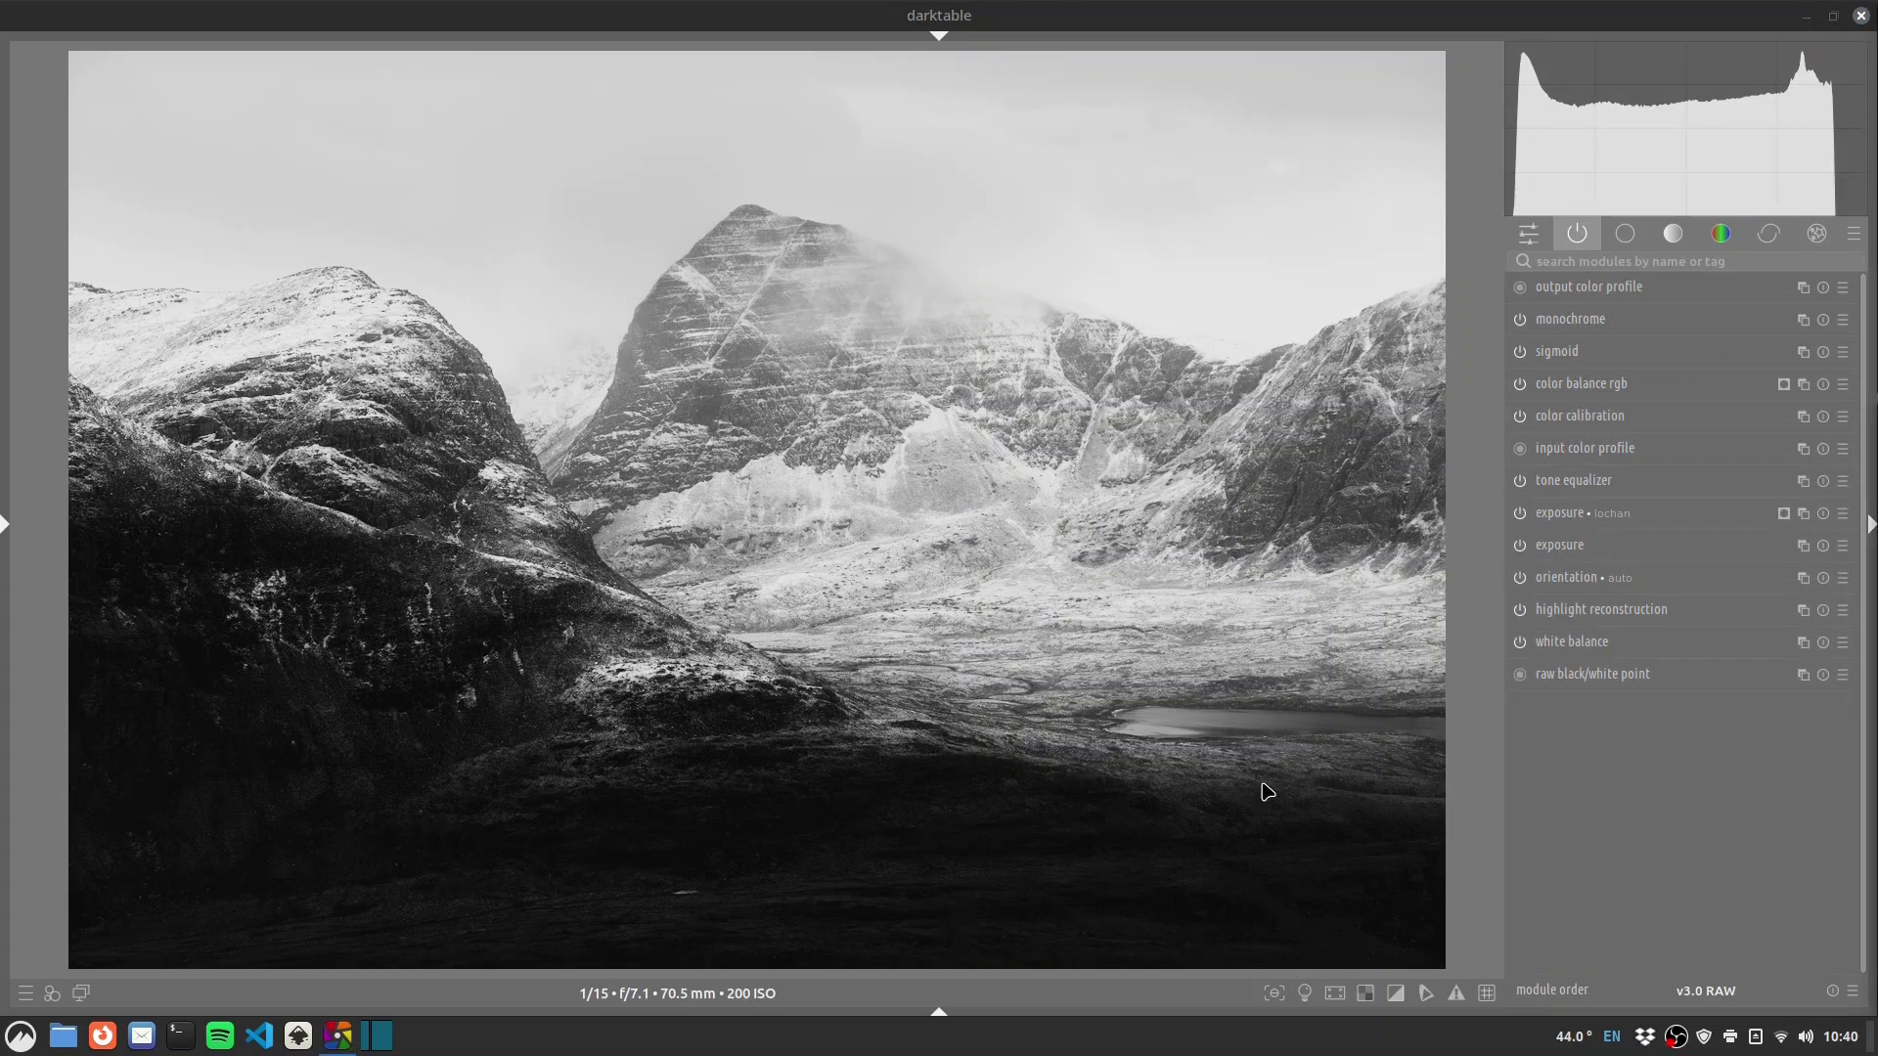
Find the contrast equalizer with the search "contrast" and apply its Clarity Boost preset.
{"action": "left_click", "coordinate": [1619, 262]}
{"action": "type", "text": "contrast"}
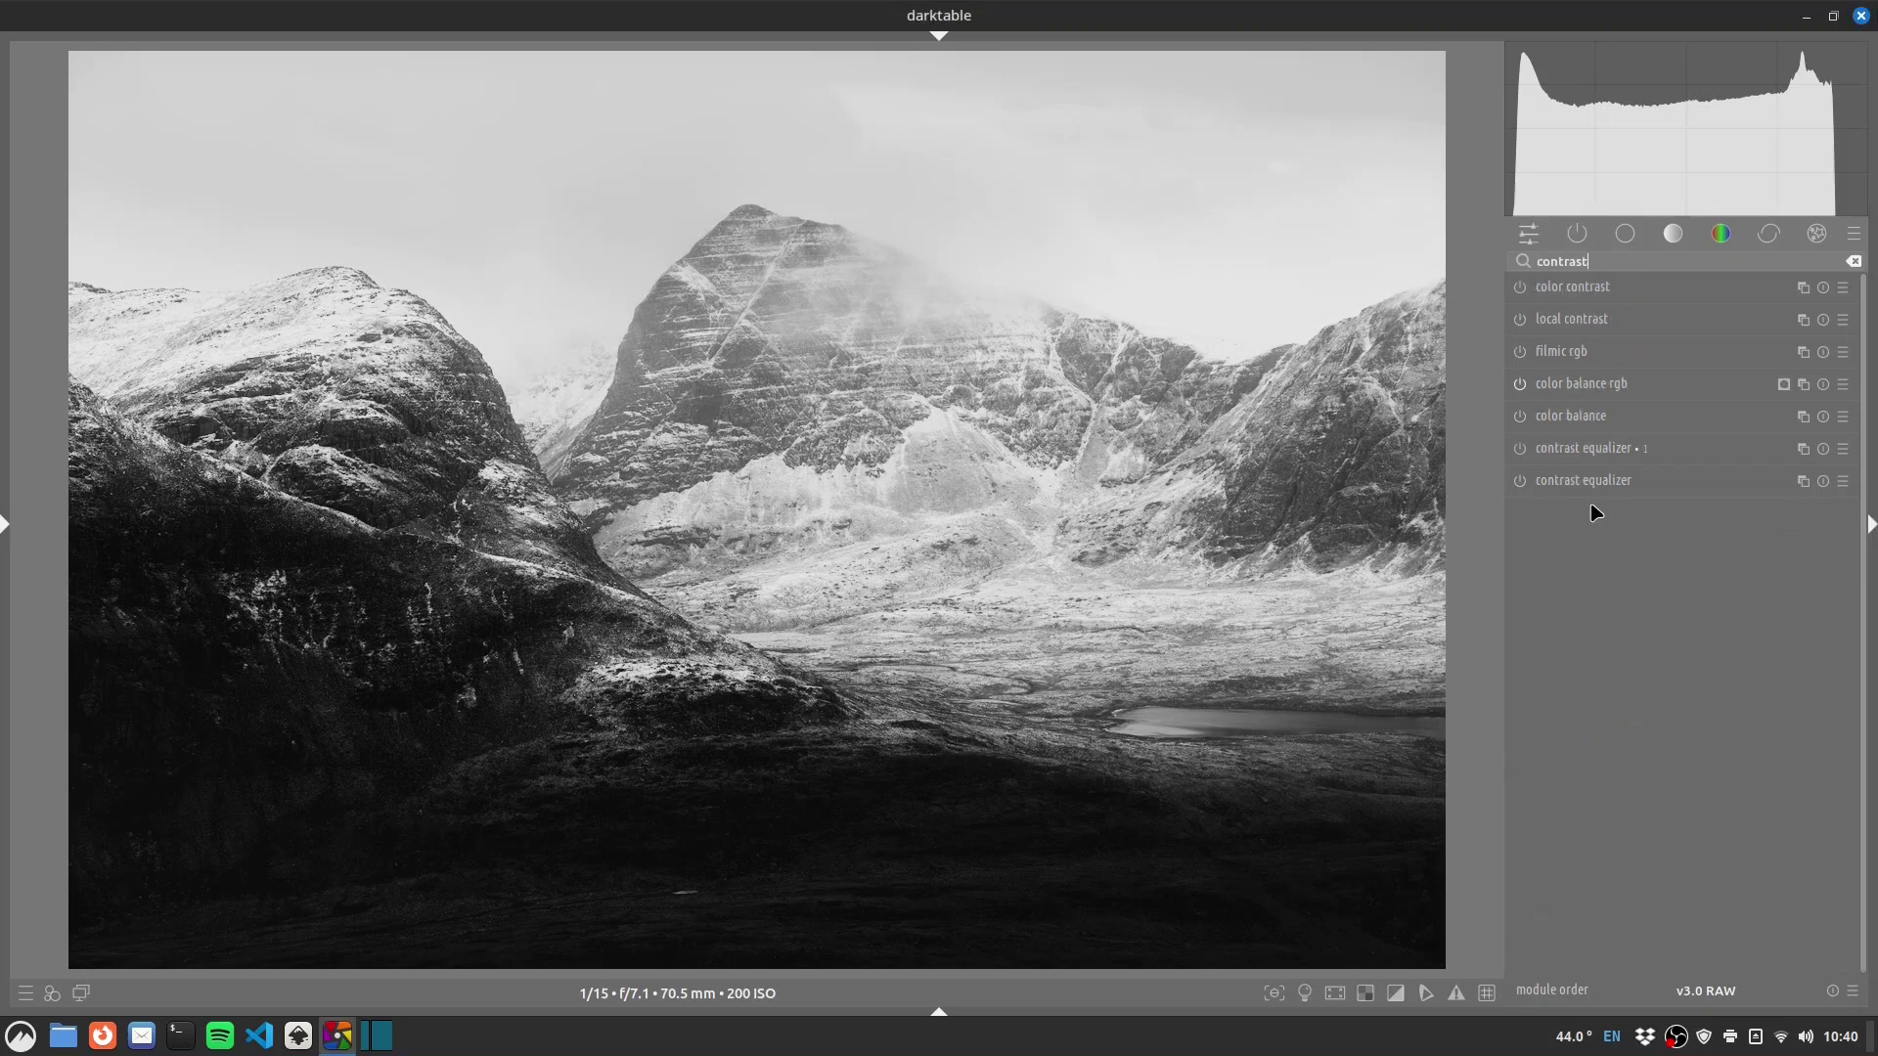
{"action": "left_click", "coordinate": [1604, 491]}
{"action": "right_click", "coordinate": [1682, 488]}
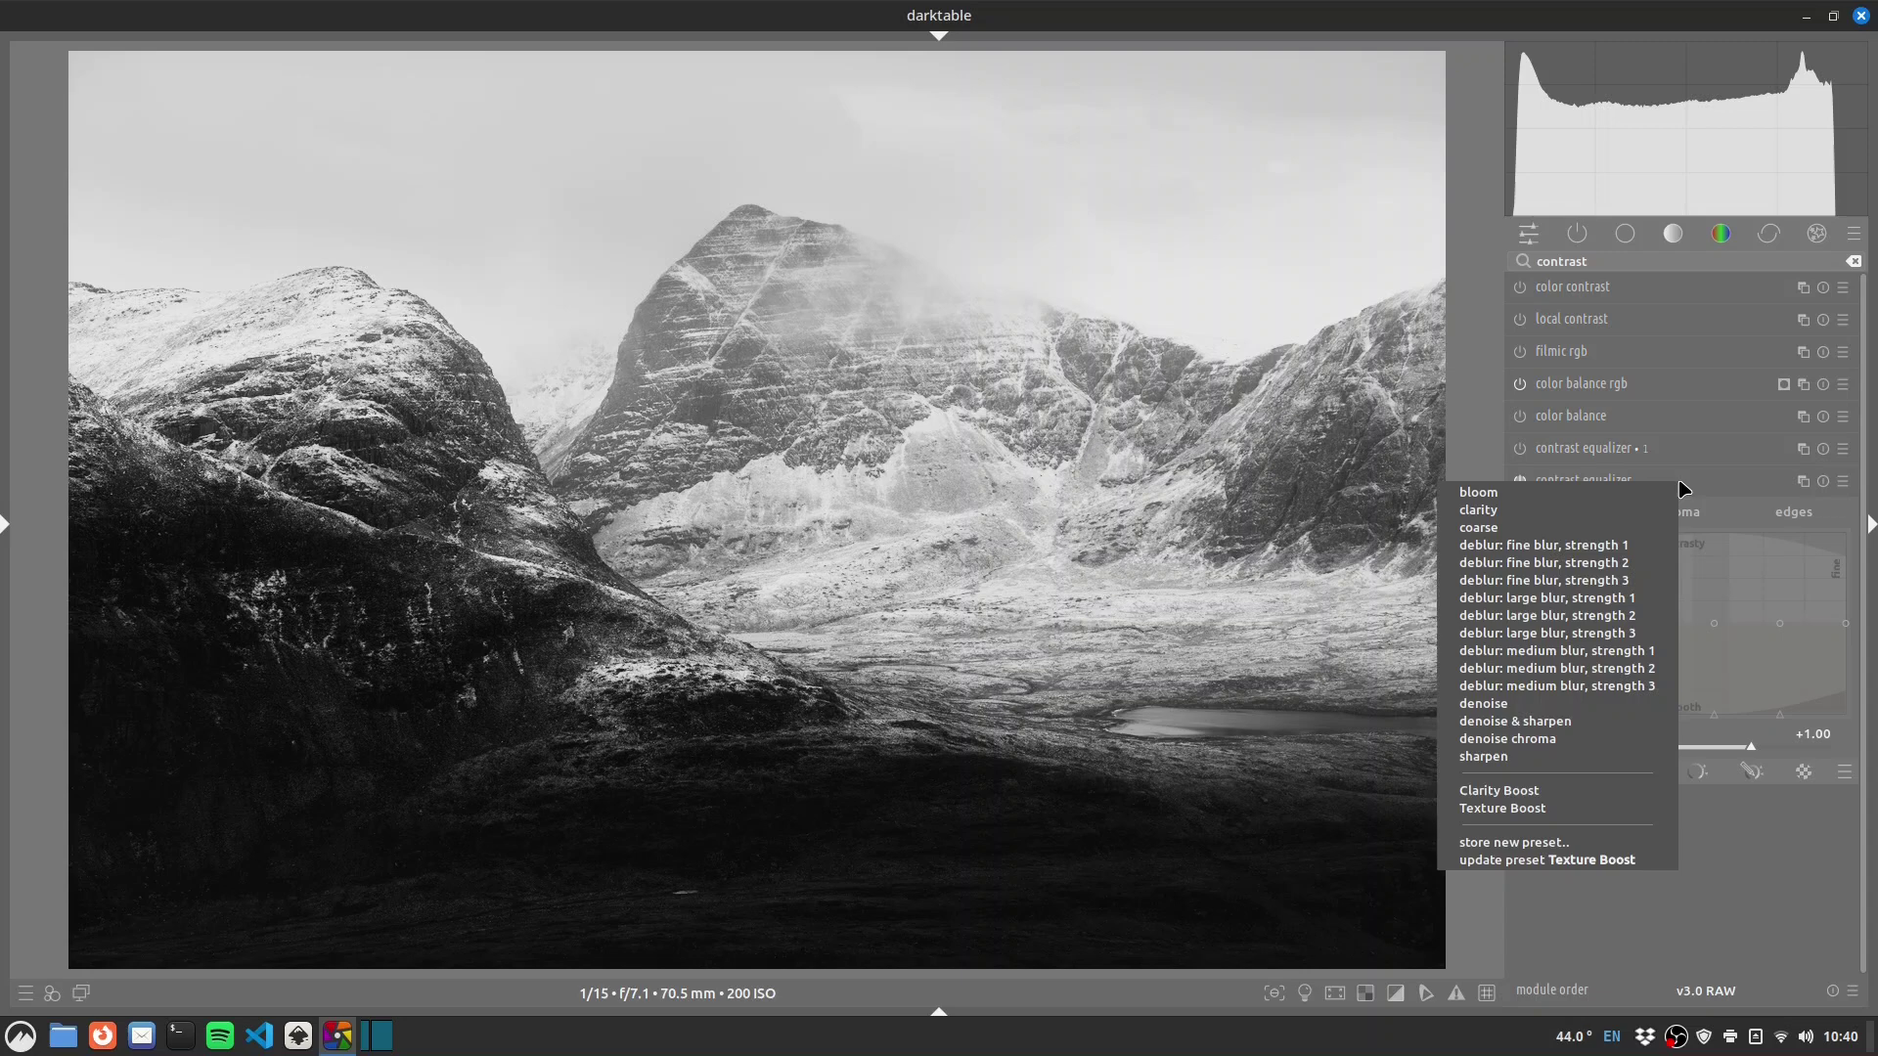
{"action": "left_click", "coordinate": [1526, 790]}
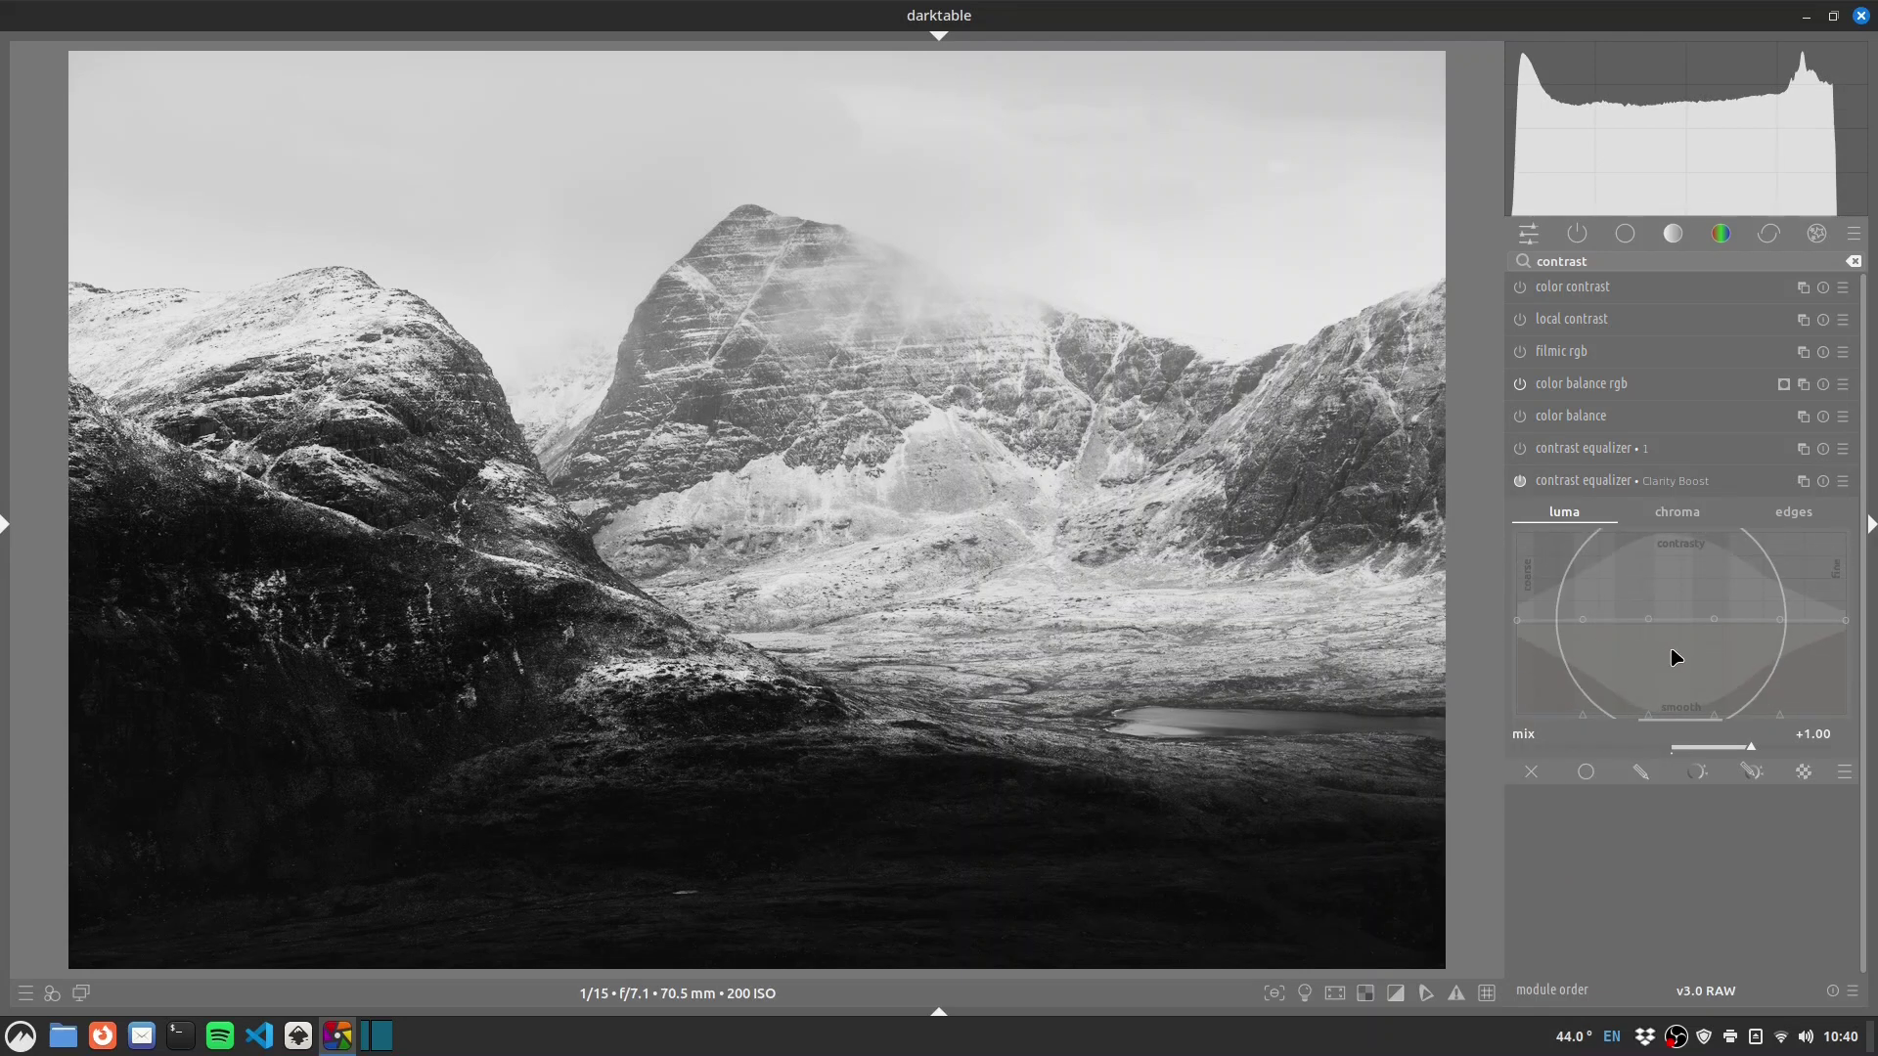
Raise the contrast equalizer's luma curve slightly over the coarse and middle detail scales, and compare the image with and without the module.
{"action": "scroll", "coordinate": [1682, 649], "scroll_direction": "down", "scroll_amount": 5}
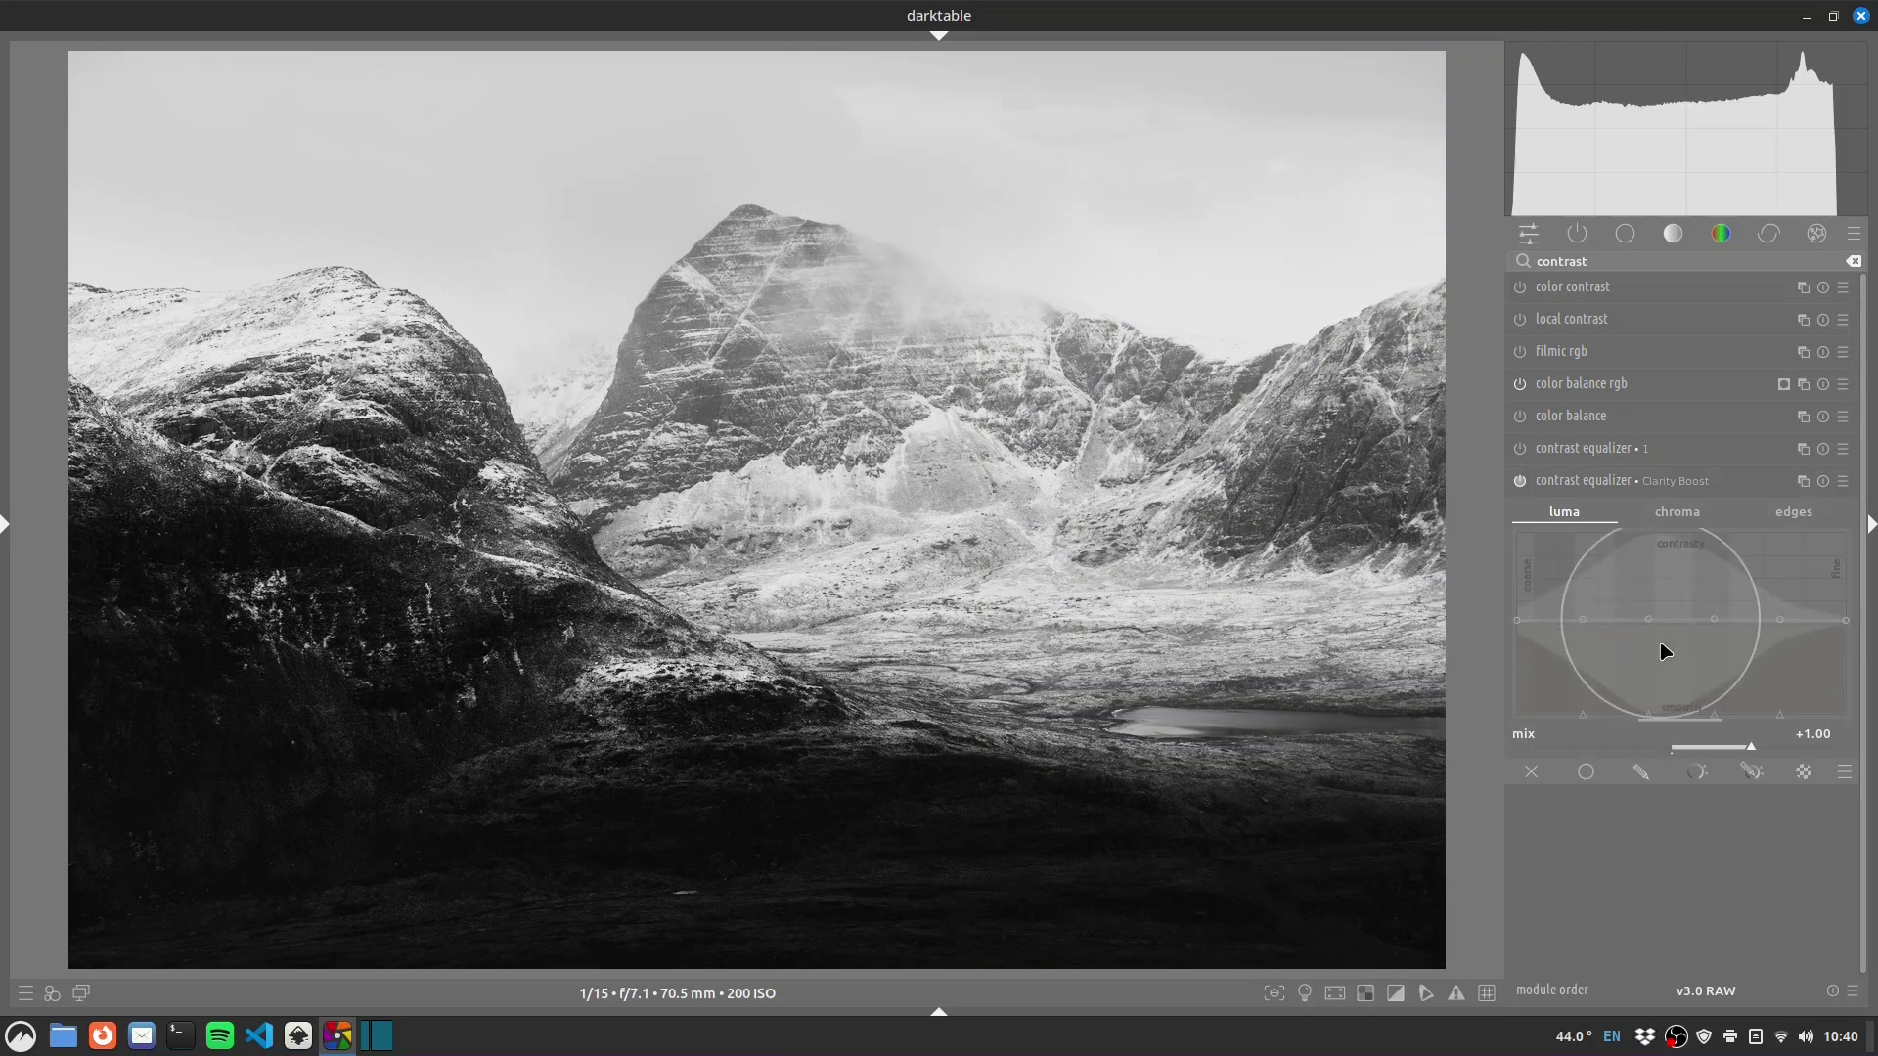
{"action": "left_click_drag", "start_coordinate": [1666, 654], "coordinate": [1660, 646]}
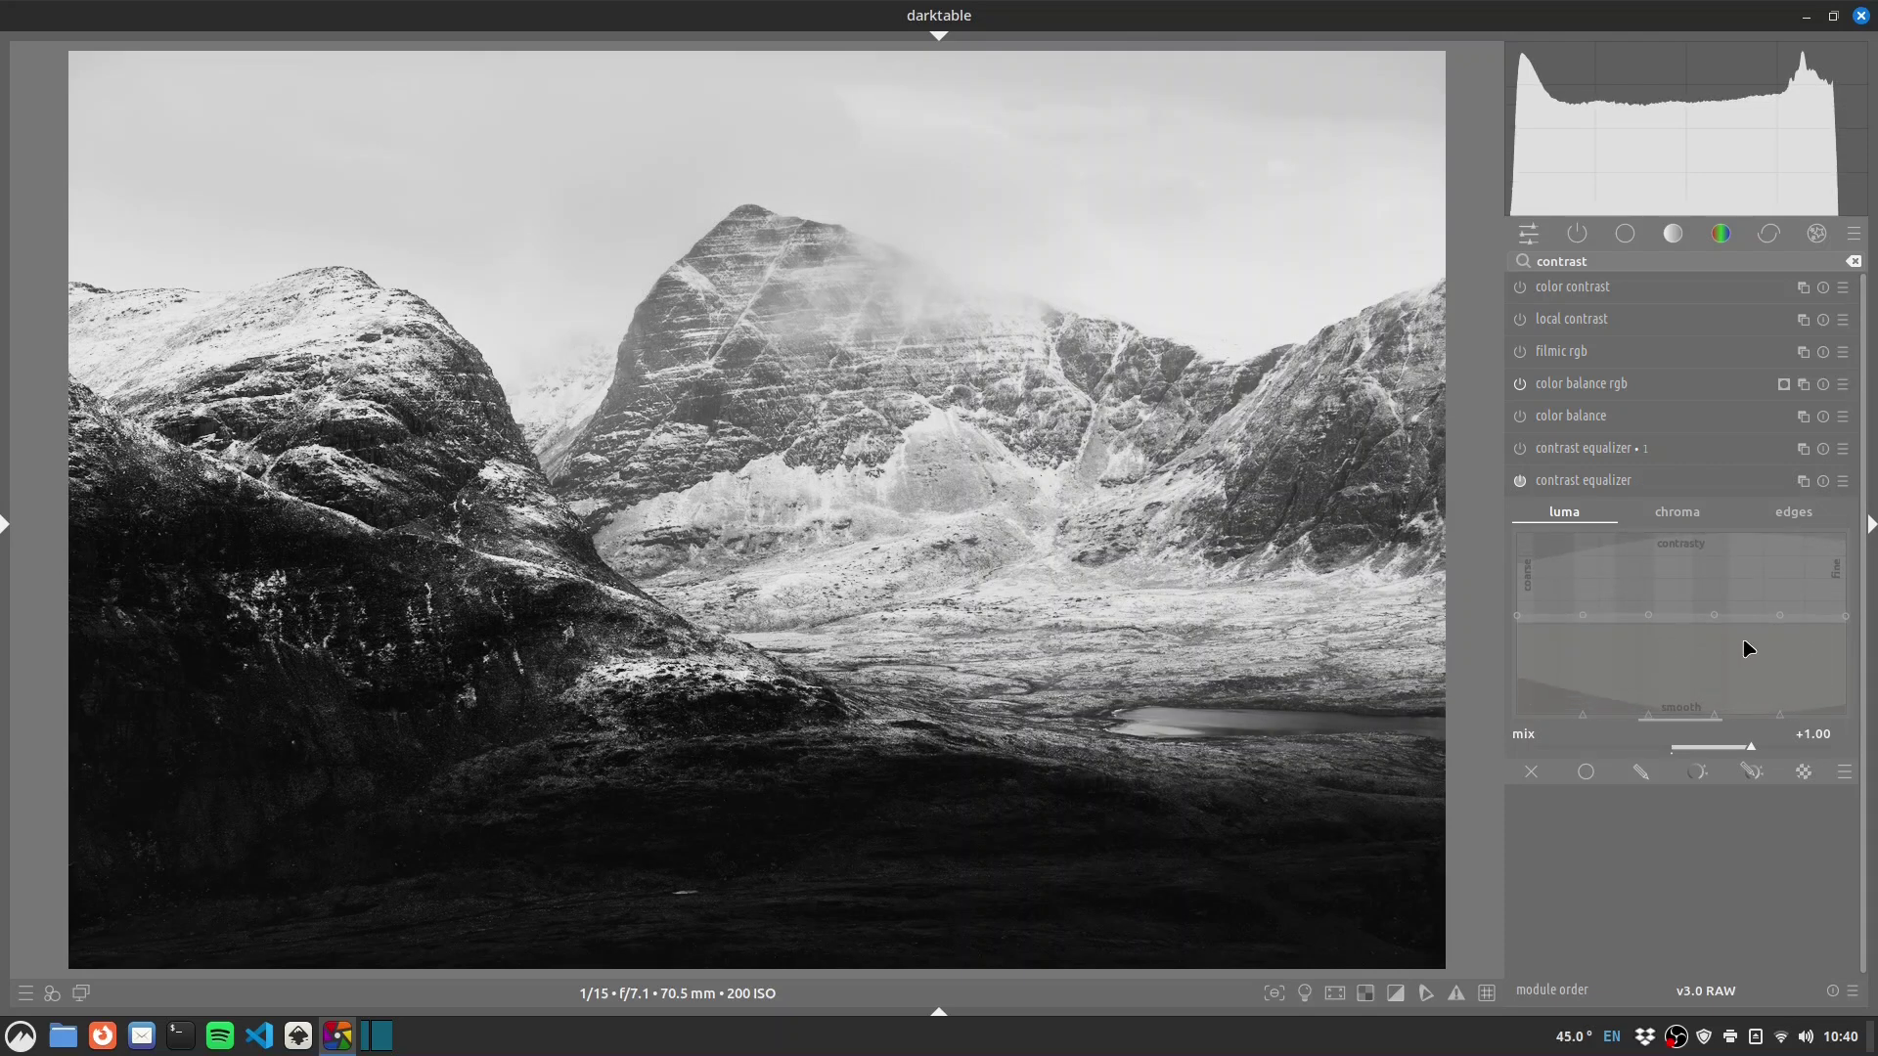
{"action": "left_click_drag", "start_coordinate": [1745, 649], "coordinate": [1634, 648]}
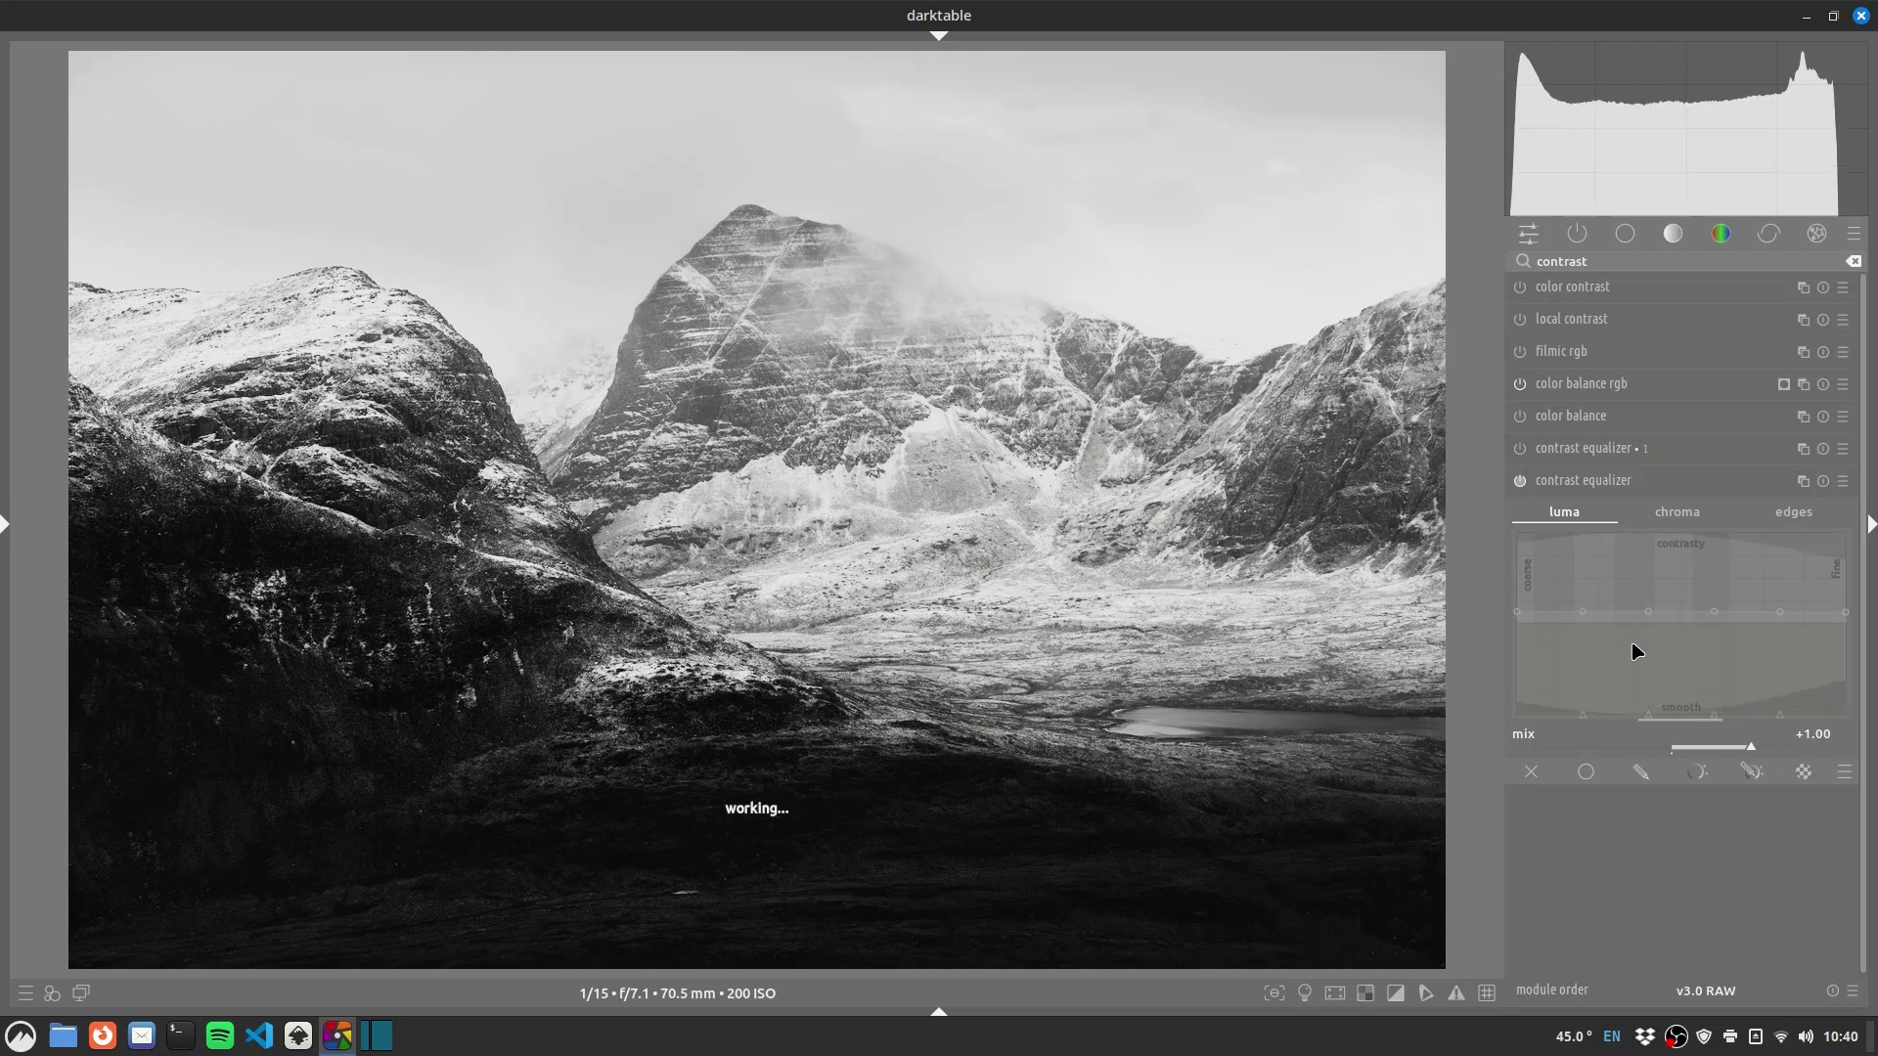
{"action": "left_click", "coordinate": [1521, 482]}
{"action": "left_click", "coordinate": [1521, 482]}
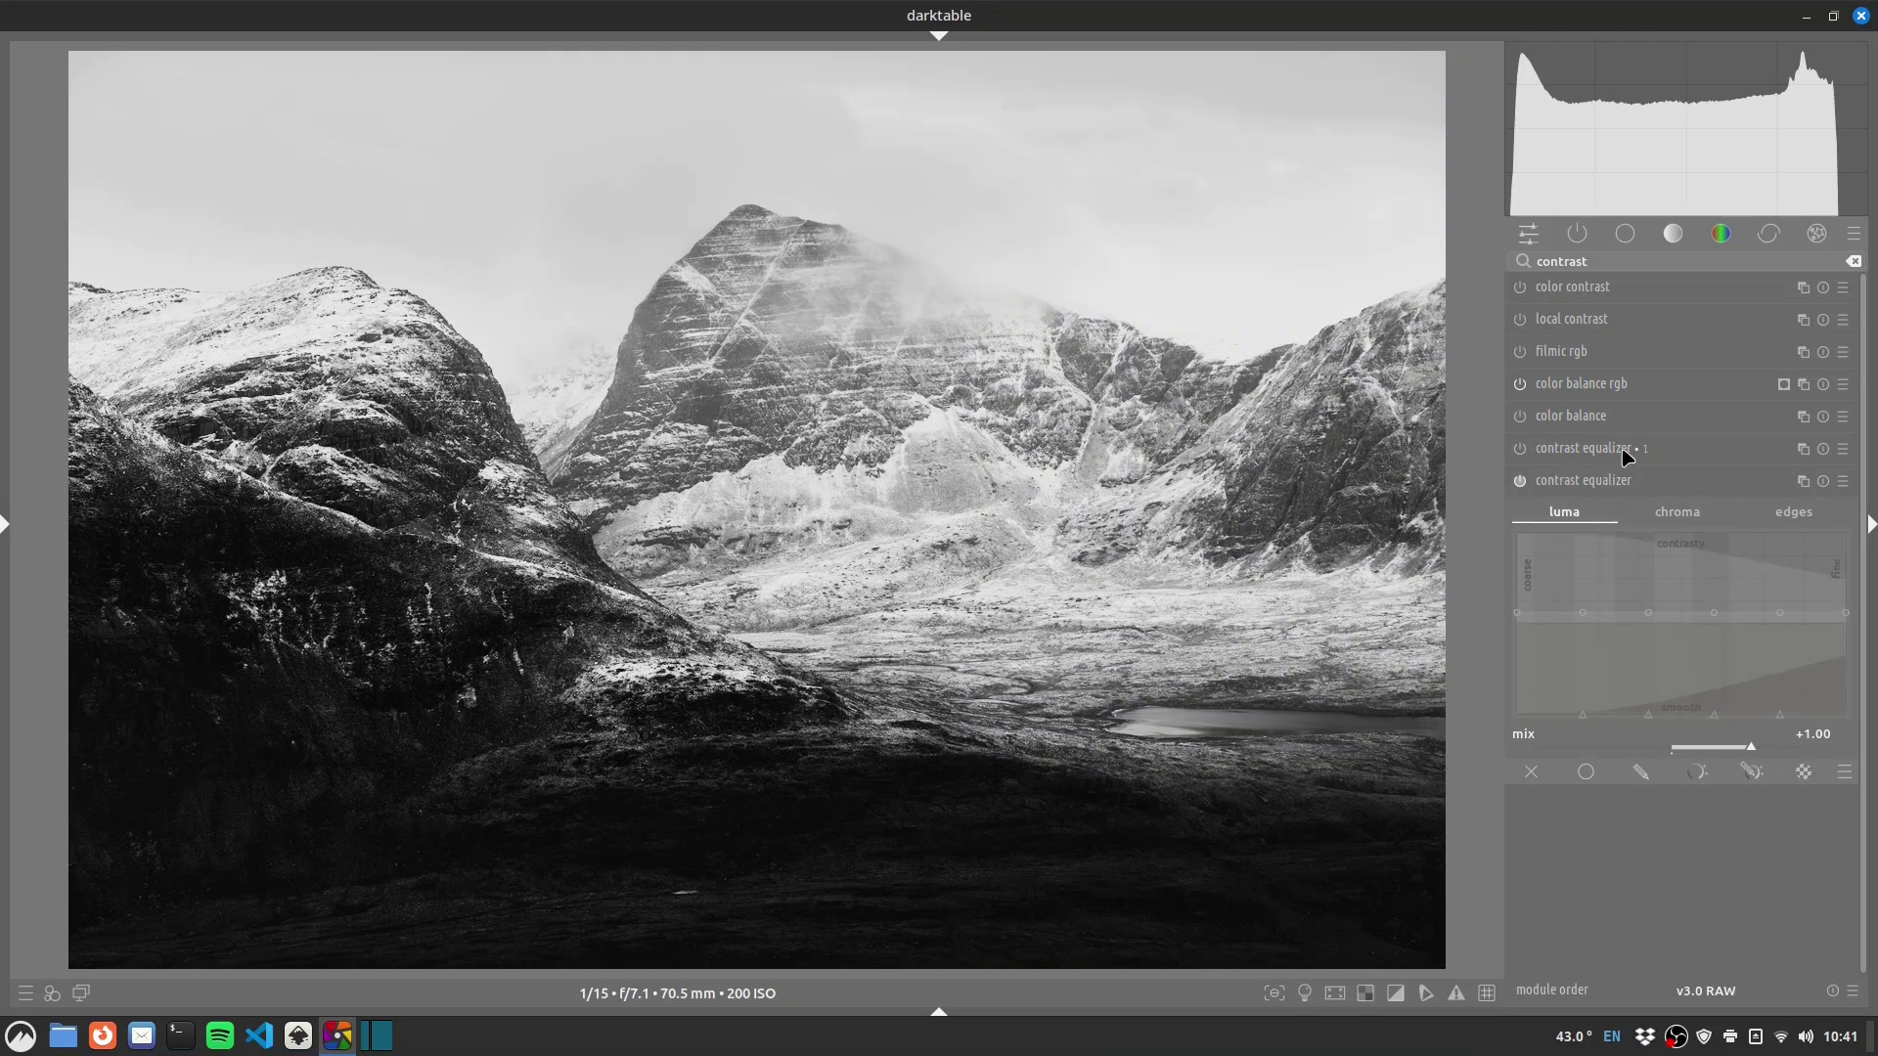
Switch on the second contrast equalizer instance and apply its Texture Boost preset.
{"action": "left_click", "coordinate": [1519, 448]}
{"action": "left_click", "coordinate": [1681, 449]}
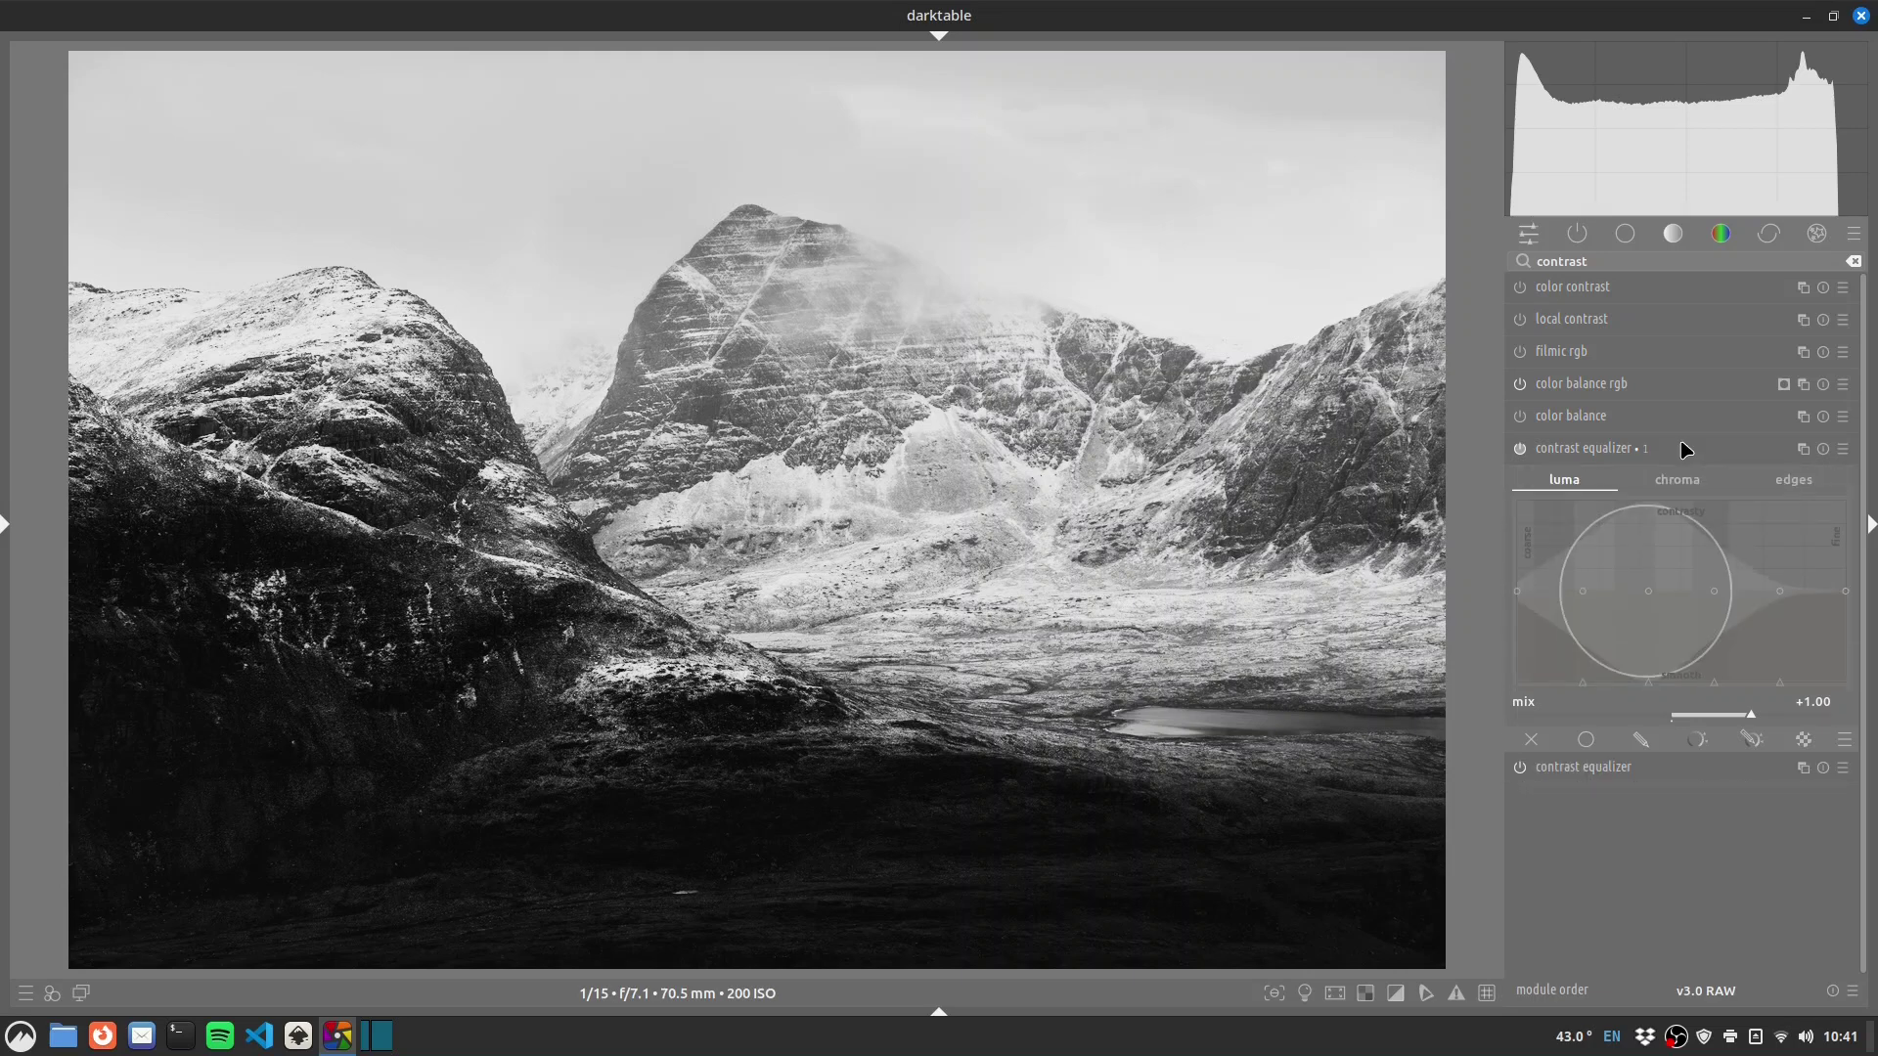
{"action": "right_click", "coordinate": [1682, 449]}
{"action": "left_click", "coordinate": [1555, 769]}
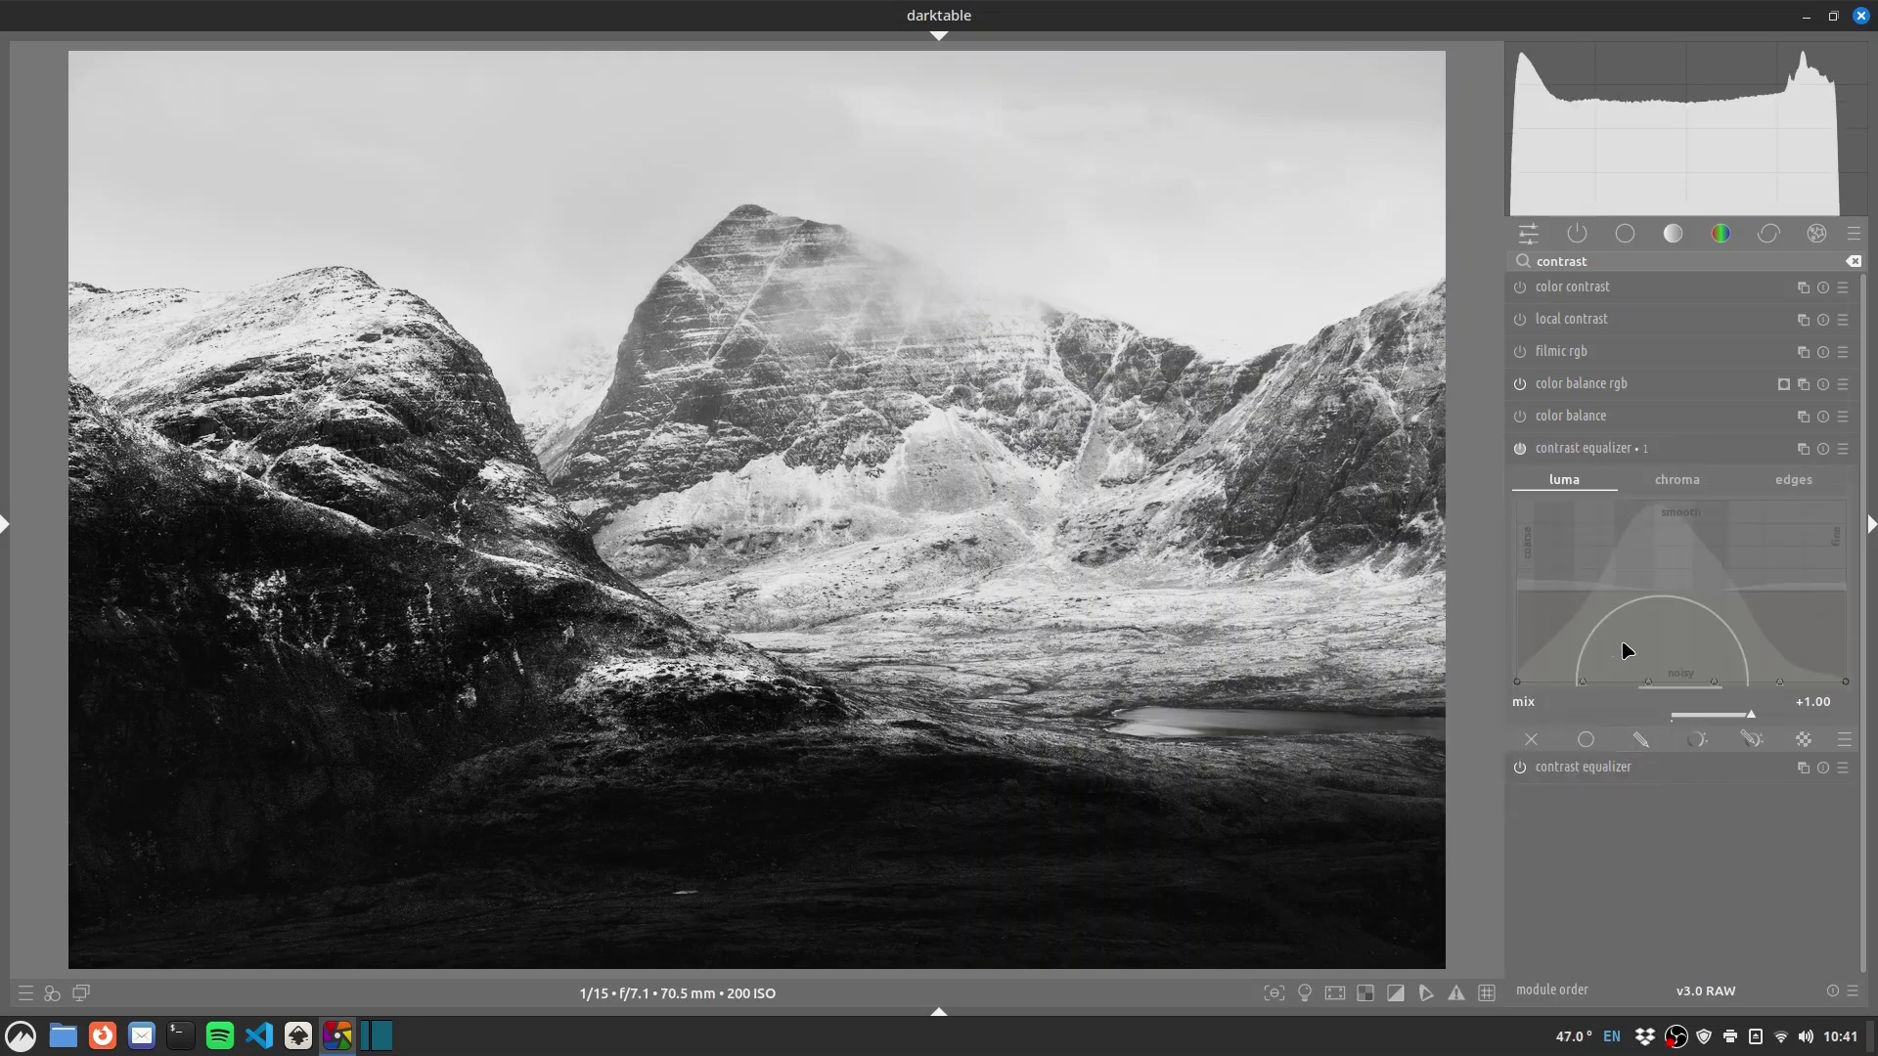
Raise the second contrast equalizer's luma curve slightly at the coarse end and more at the fine end, and collapse the module.
{"action": "left_click_drag", "start_coordinate": [1566, 611], "coordinate": [1562, 613]}
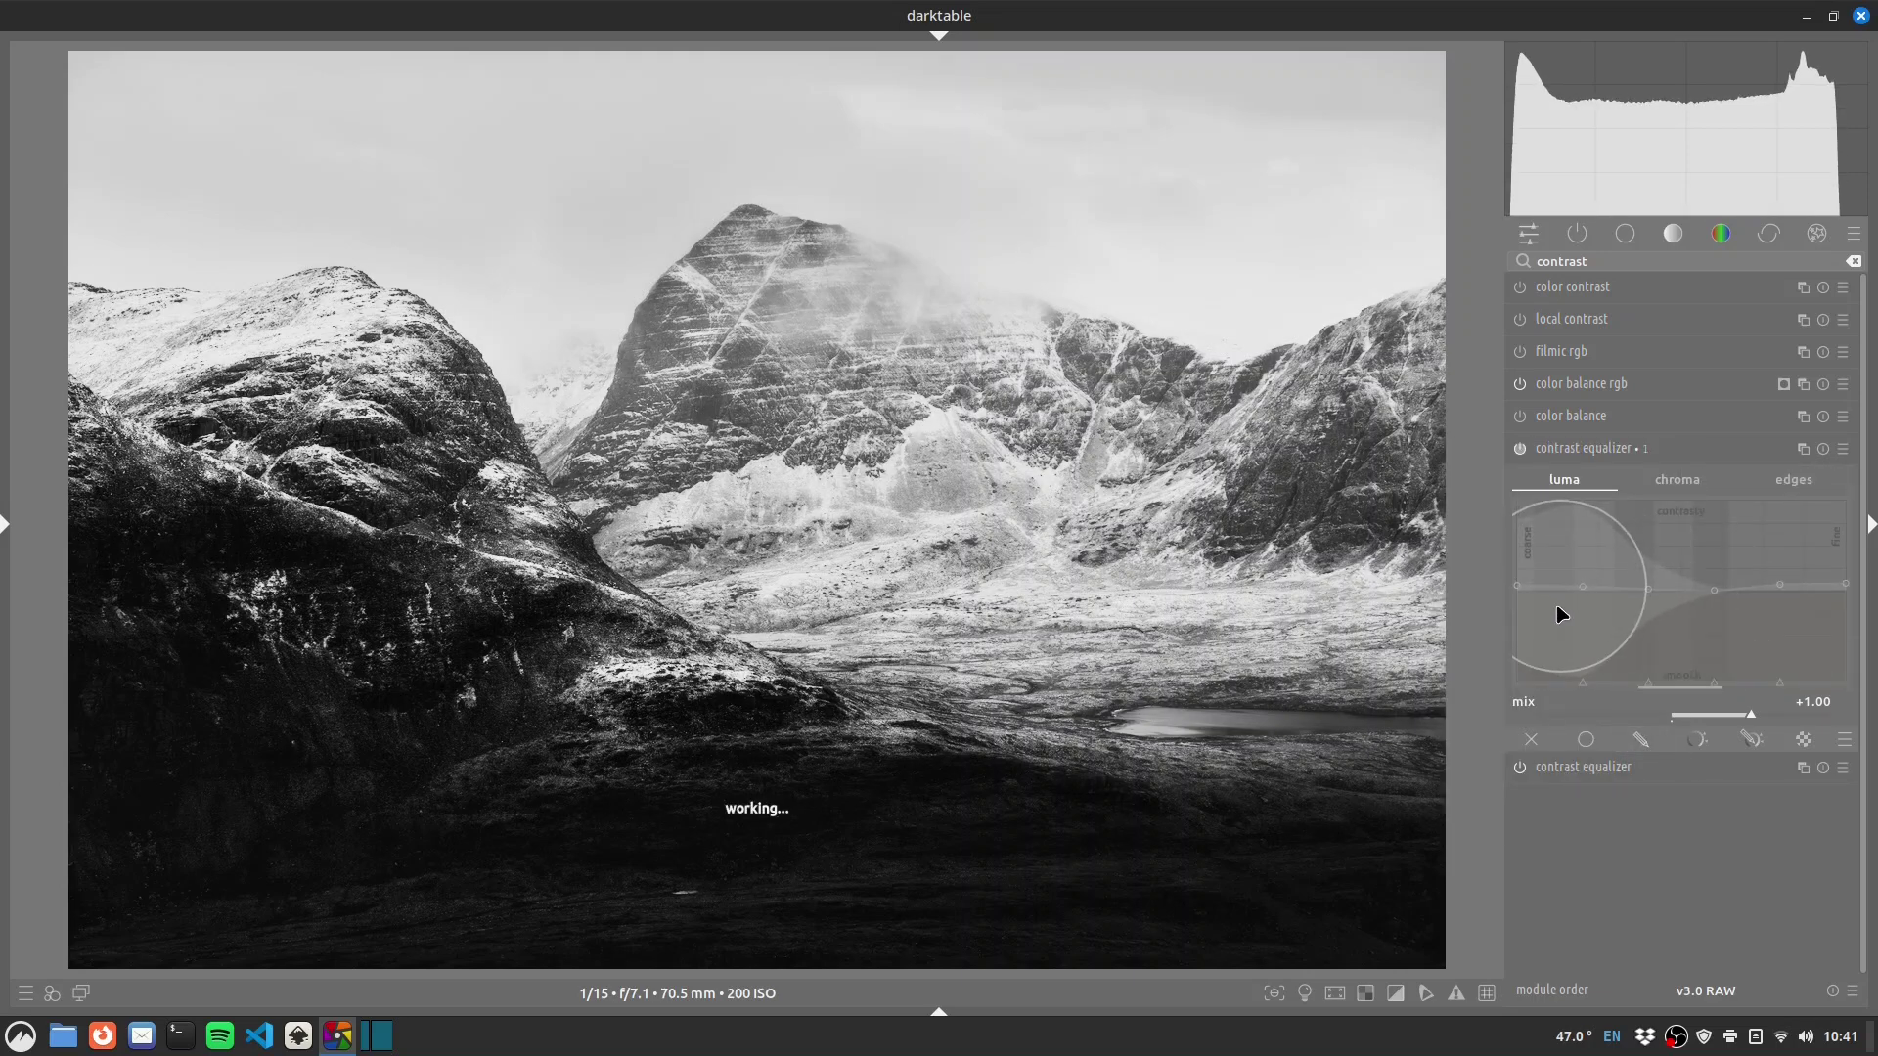
{"action": "left_click_drag", "start_coordinate": [1828, 623], "coordinate": [1843, 613]}
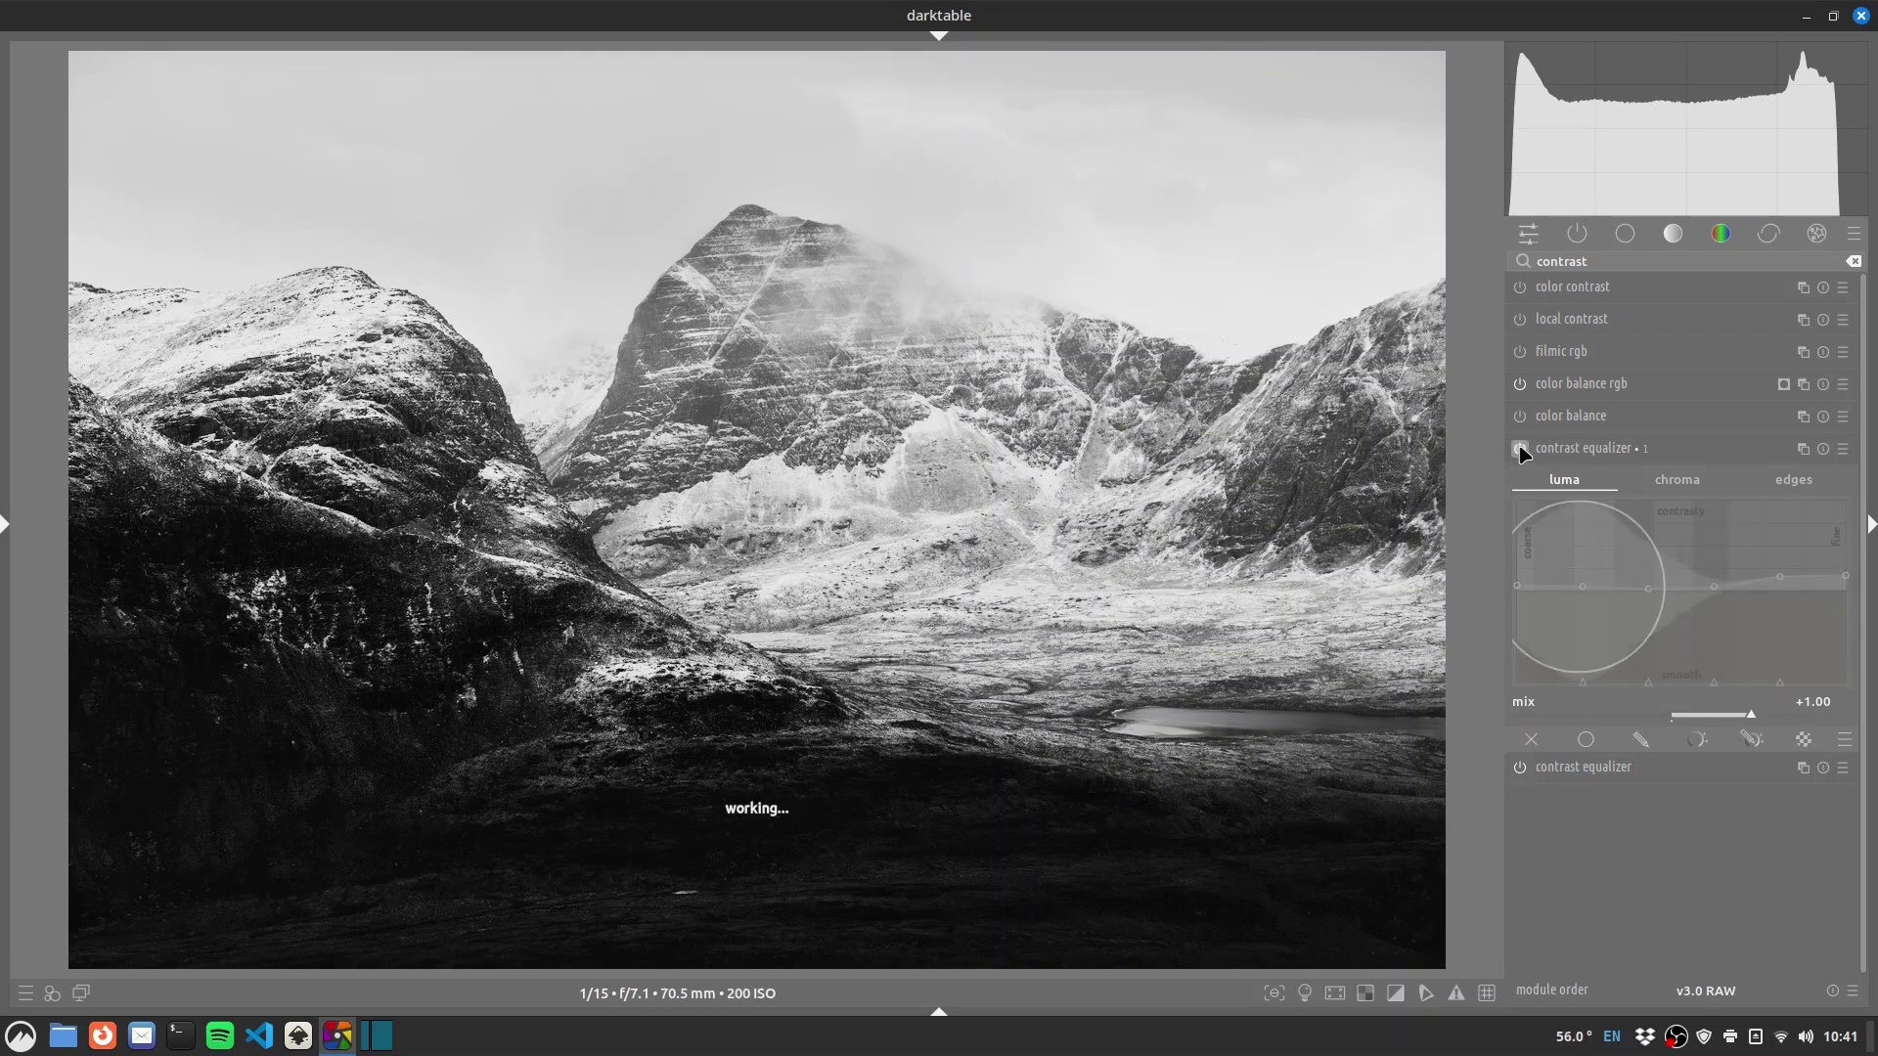
{"action": "left_click", "coordinate": [1585, 449]}
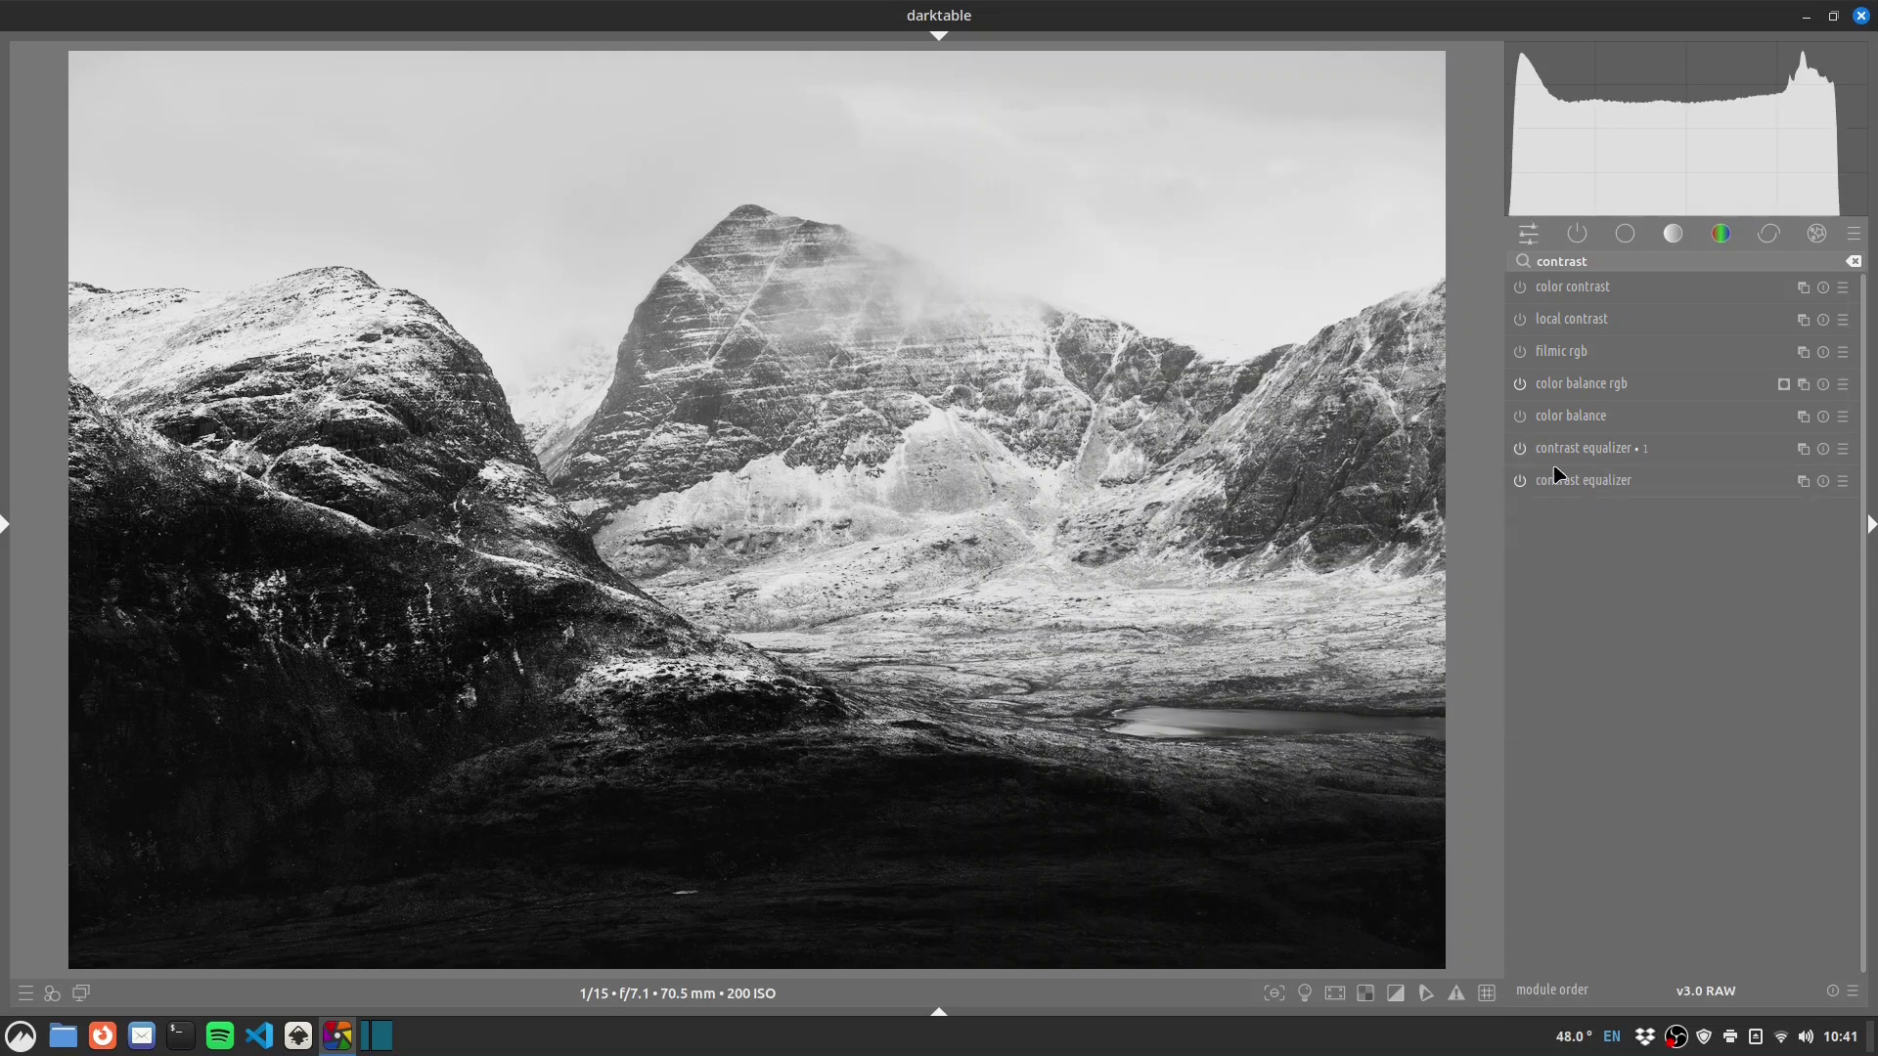
Rename the first contrast equalizer instance clarity and the second one texture.
{"action": "left_click", "coordinate": [1521, 481]}
{"action": "left_click", "coordinate": [1520, 480]}
{"action": "double_click", "coordinate": [1673, 482]}
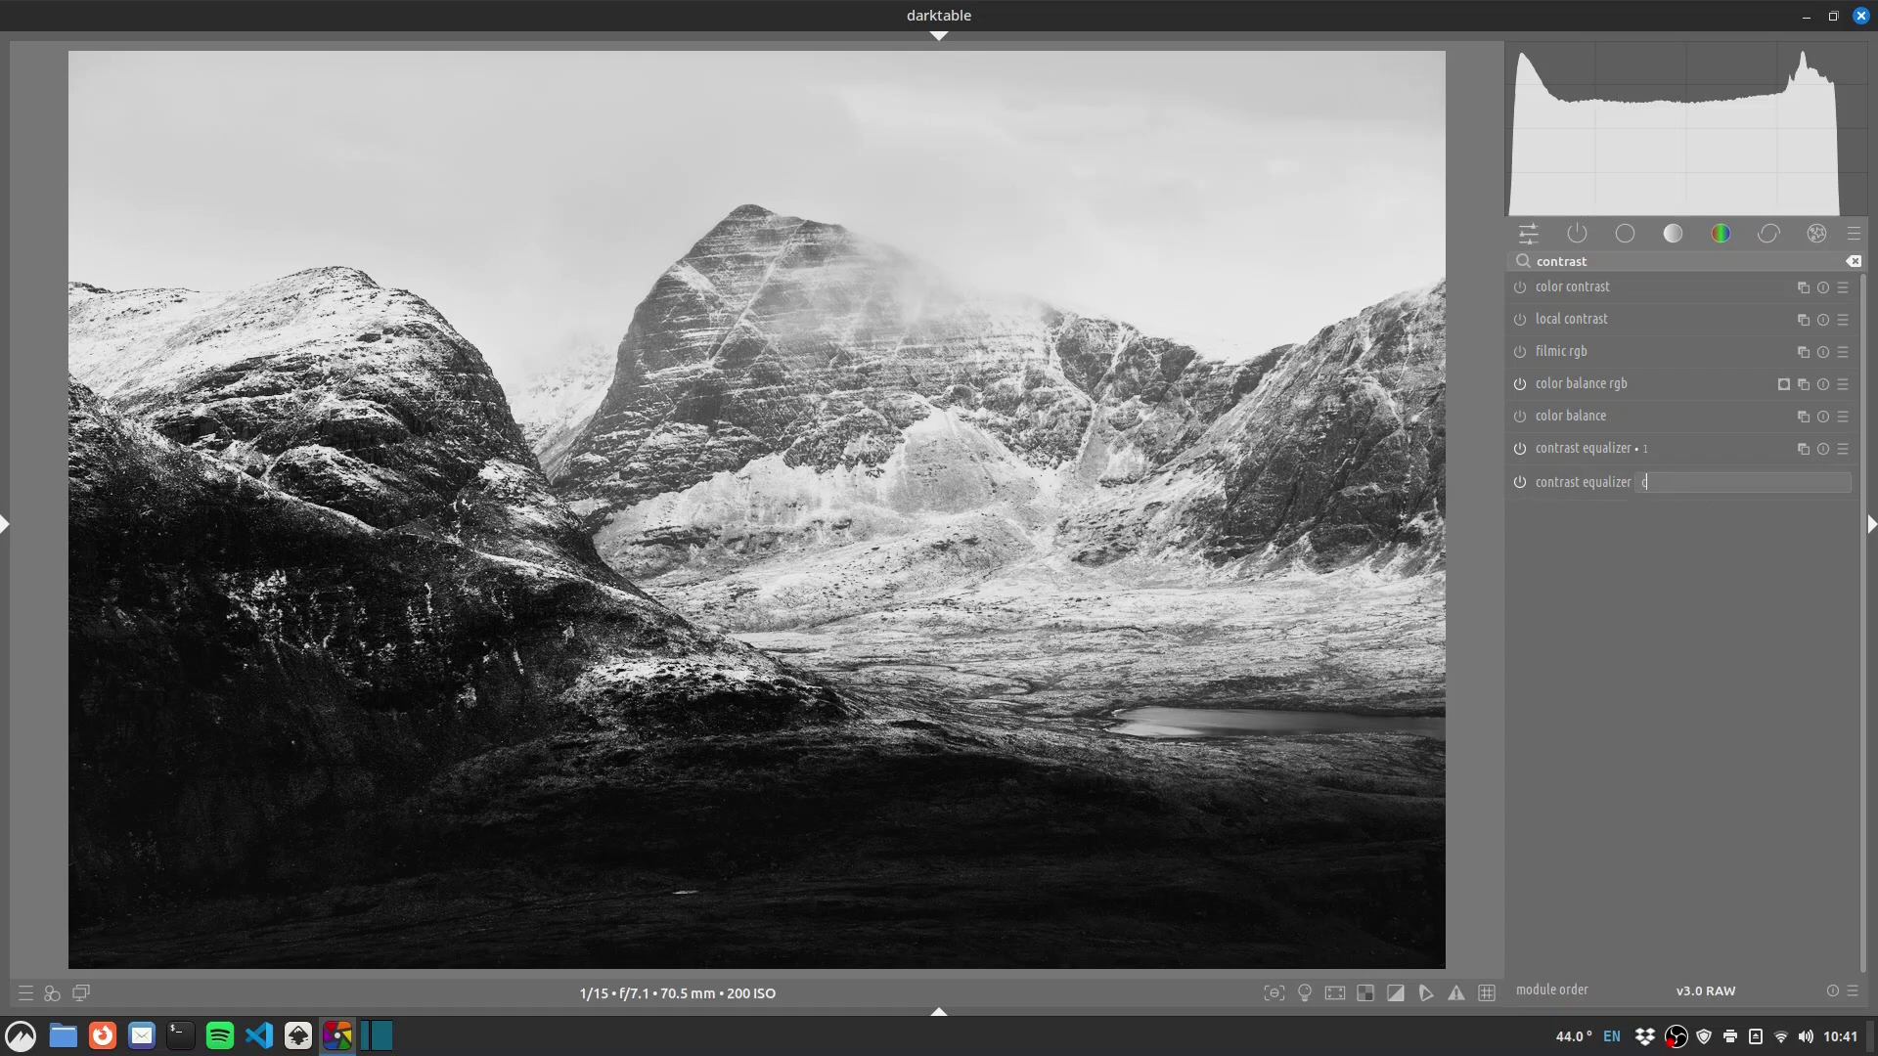
{"action": "type", "text": "clarity"}
{"action": "key", "text": "Return"}
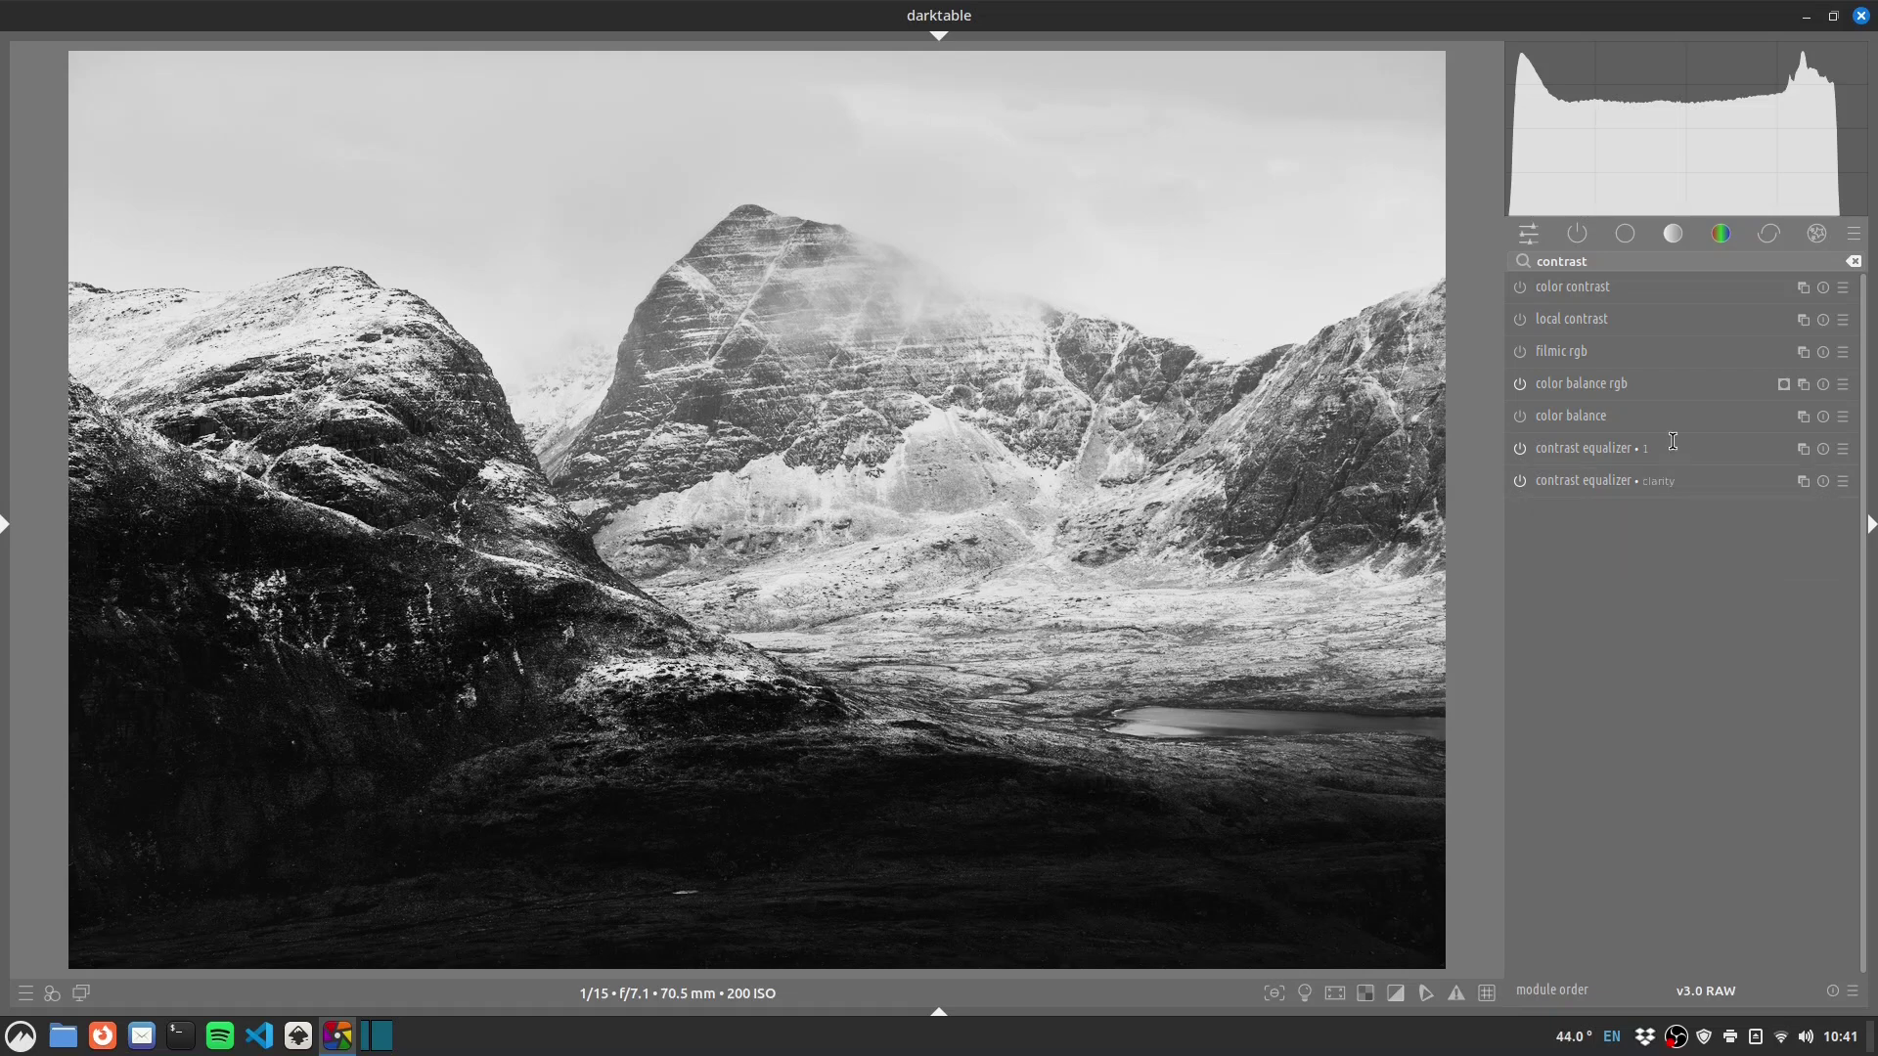
{"action": "double_click", "coordinate": [1669, 449]}
{"action": "type", "text": "texture"}
{"action": "key", "text": "Return"}
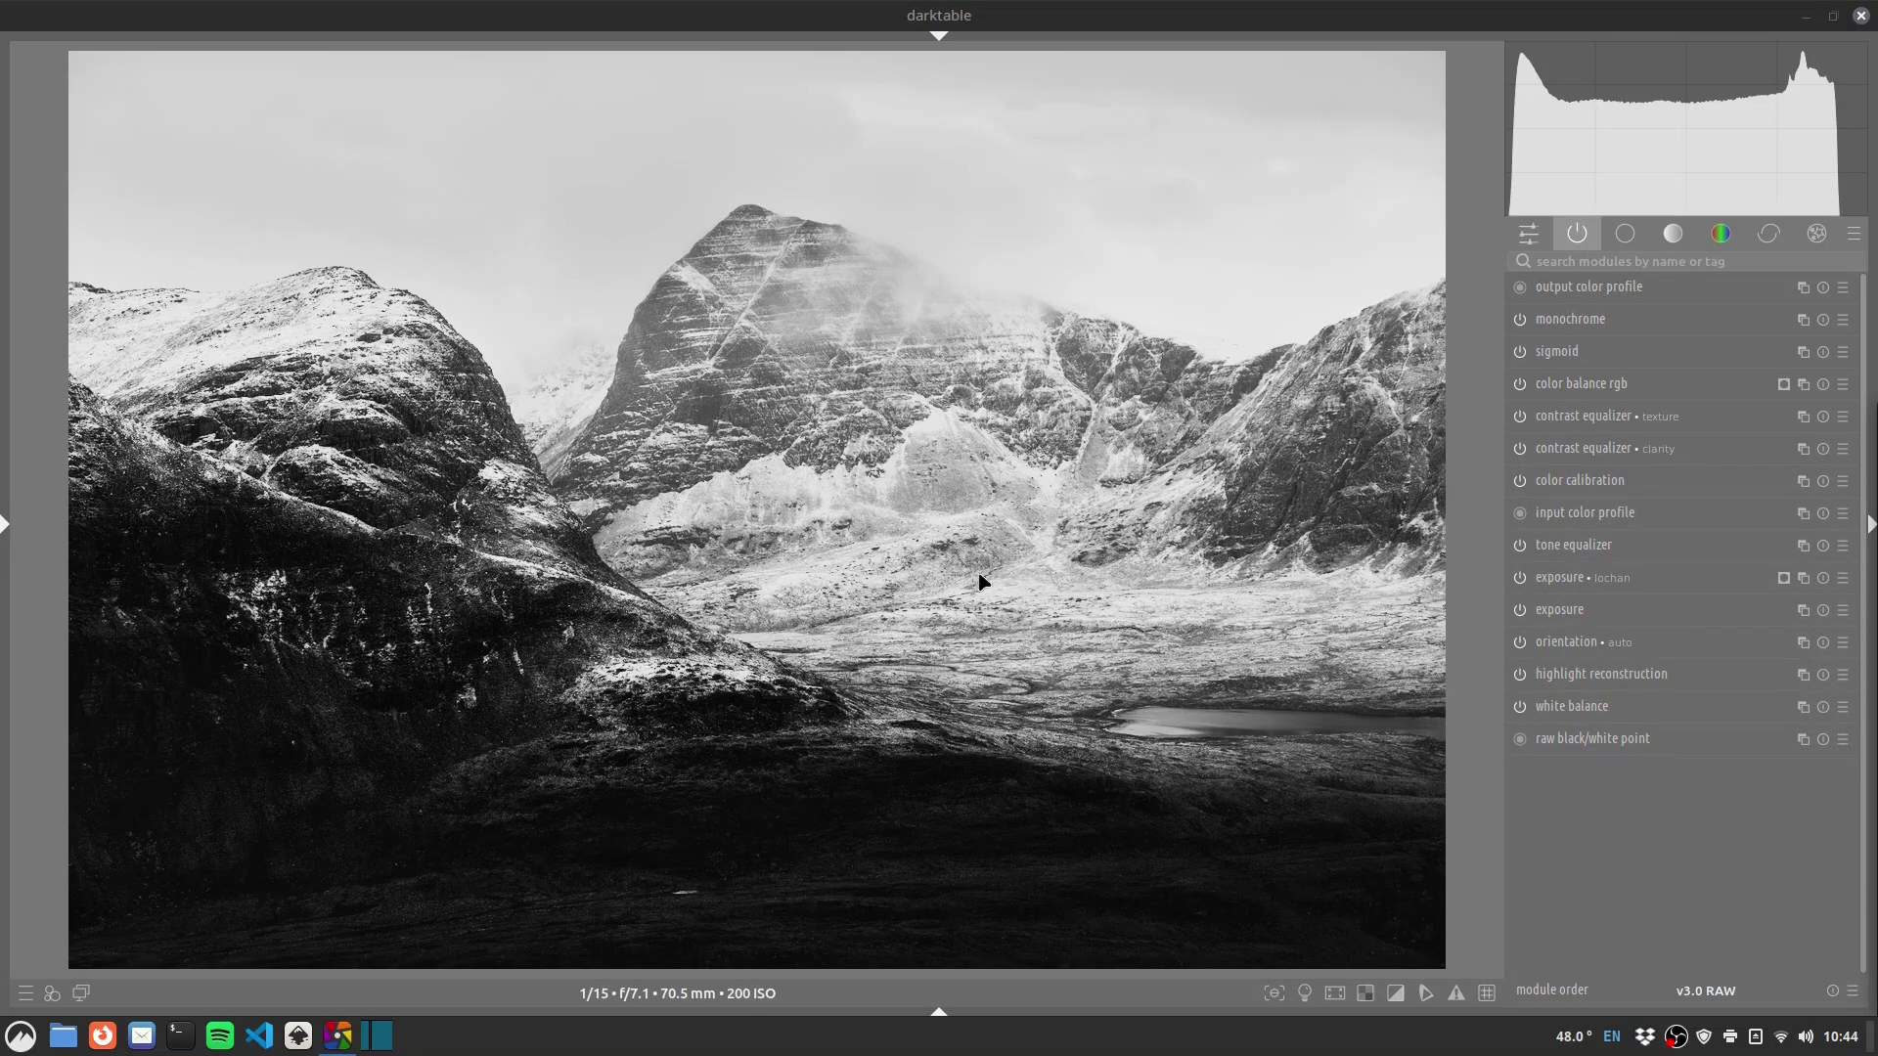
Find the exposure modules with the search "expo" and lower the exposure of an unused instance to -0.427 EV.
{"action": "left_click", "coordinate": [1559, 264]}
{"action": "type", "text": "e"}
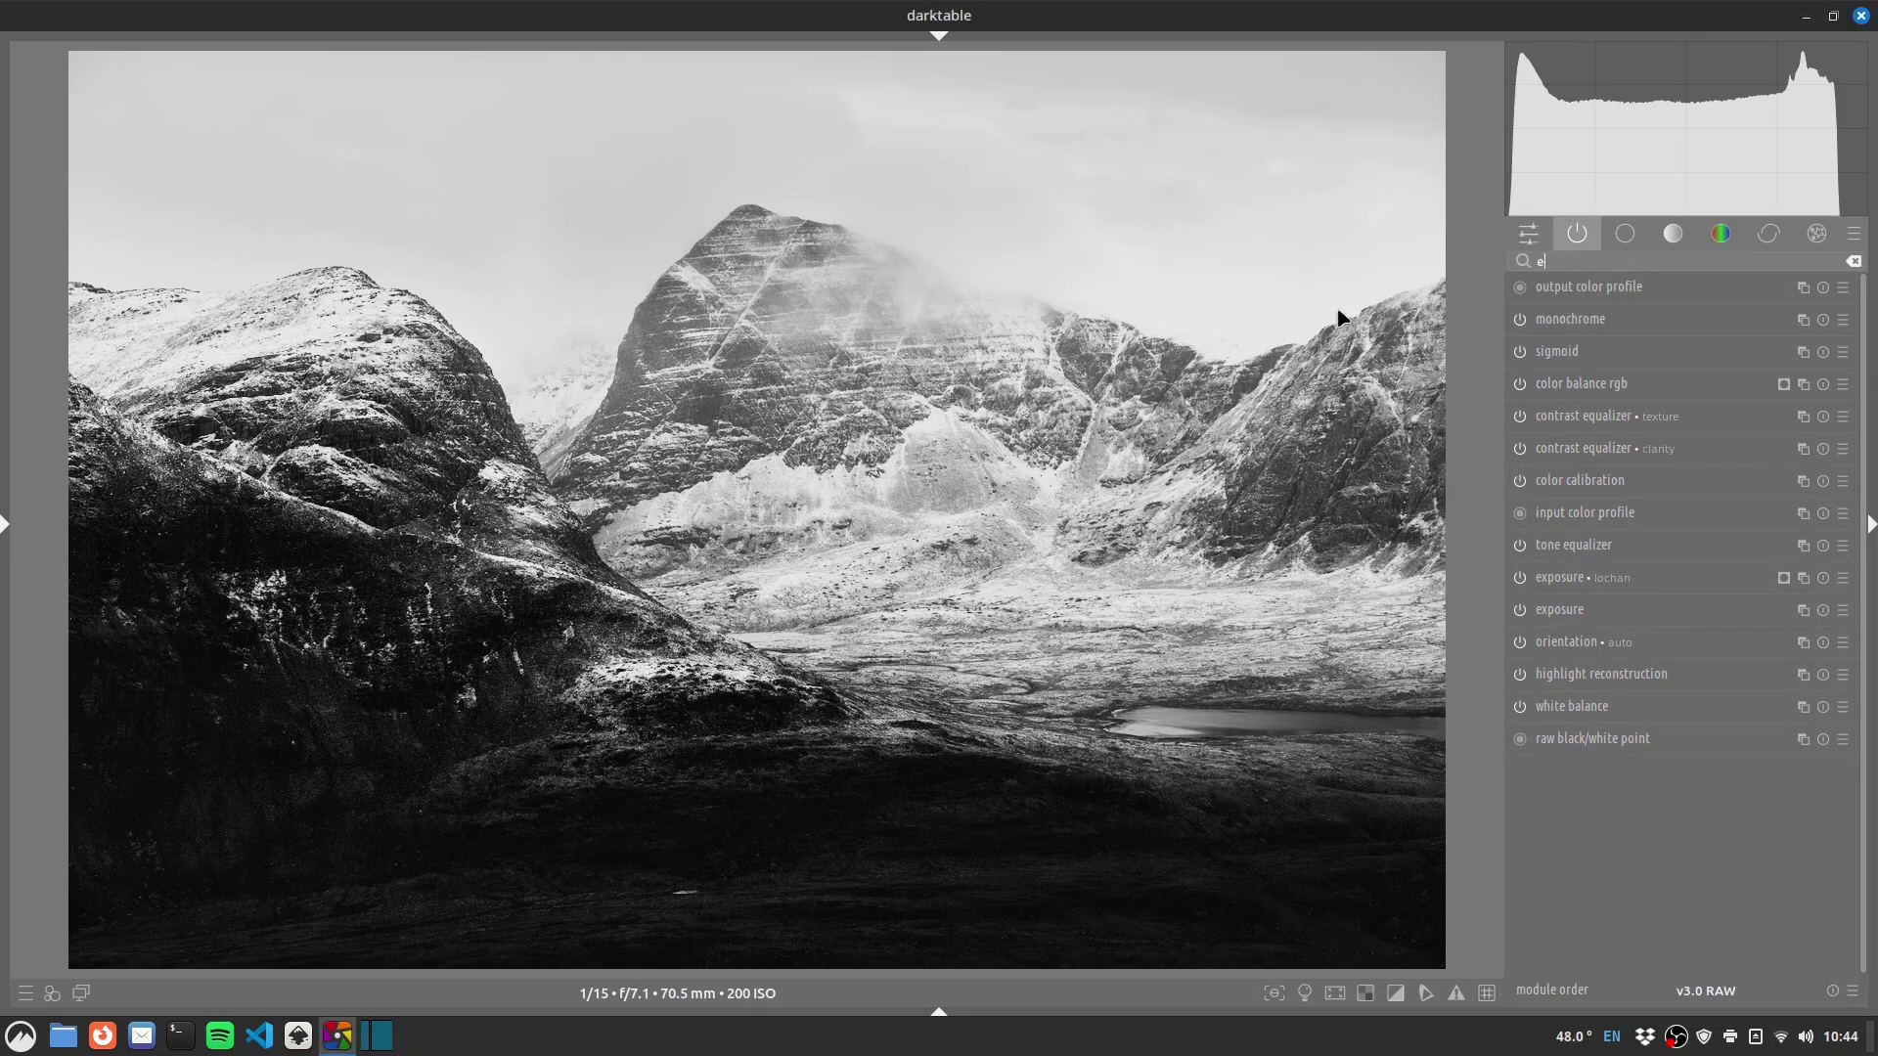
{"action": "type", "text": "xpo"}
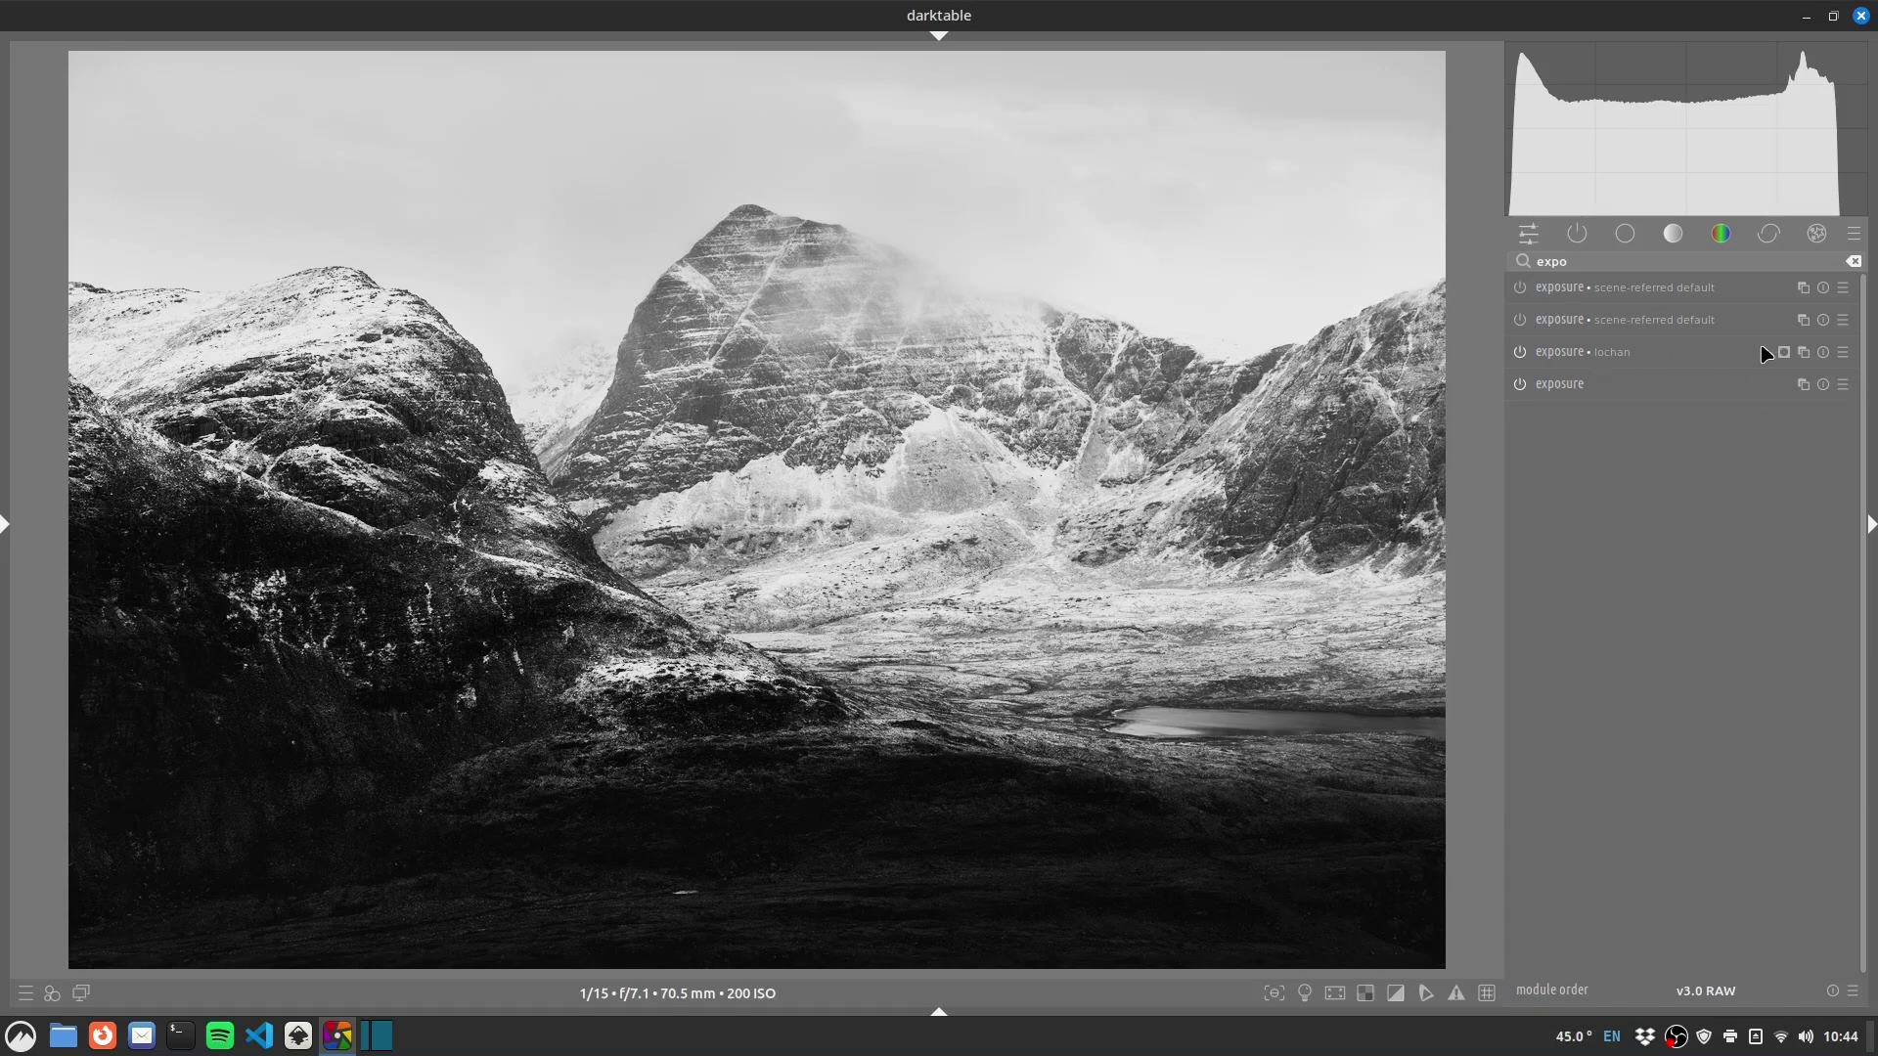
{"action": "left_click", "coordinate": [1506, 322]}
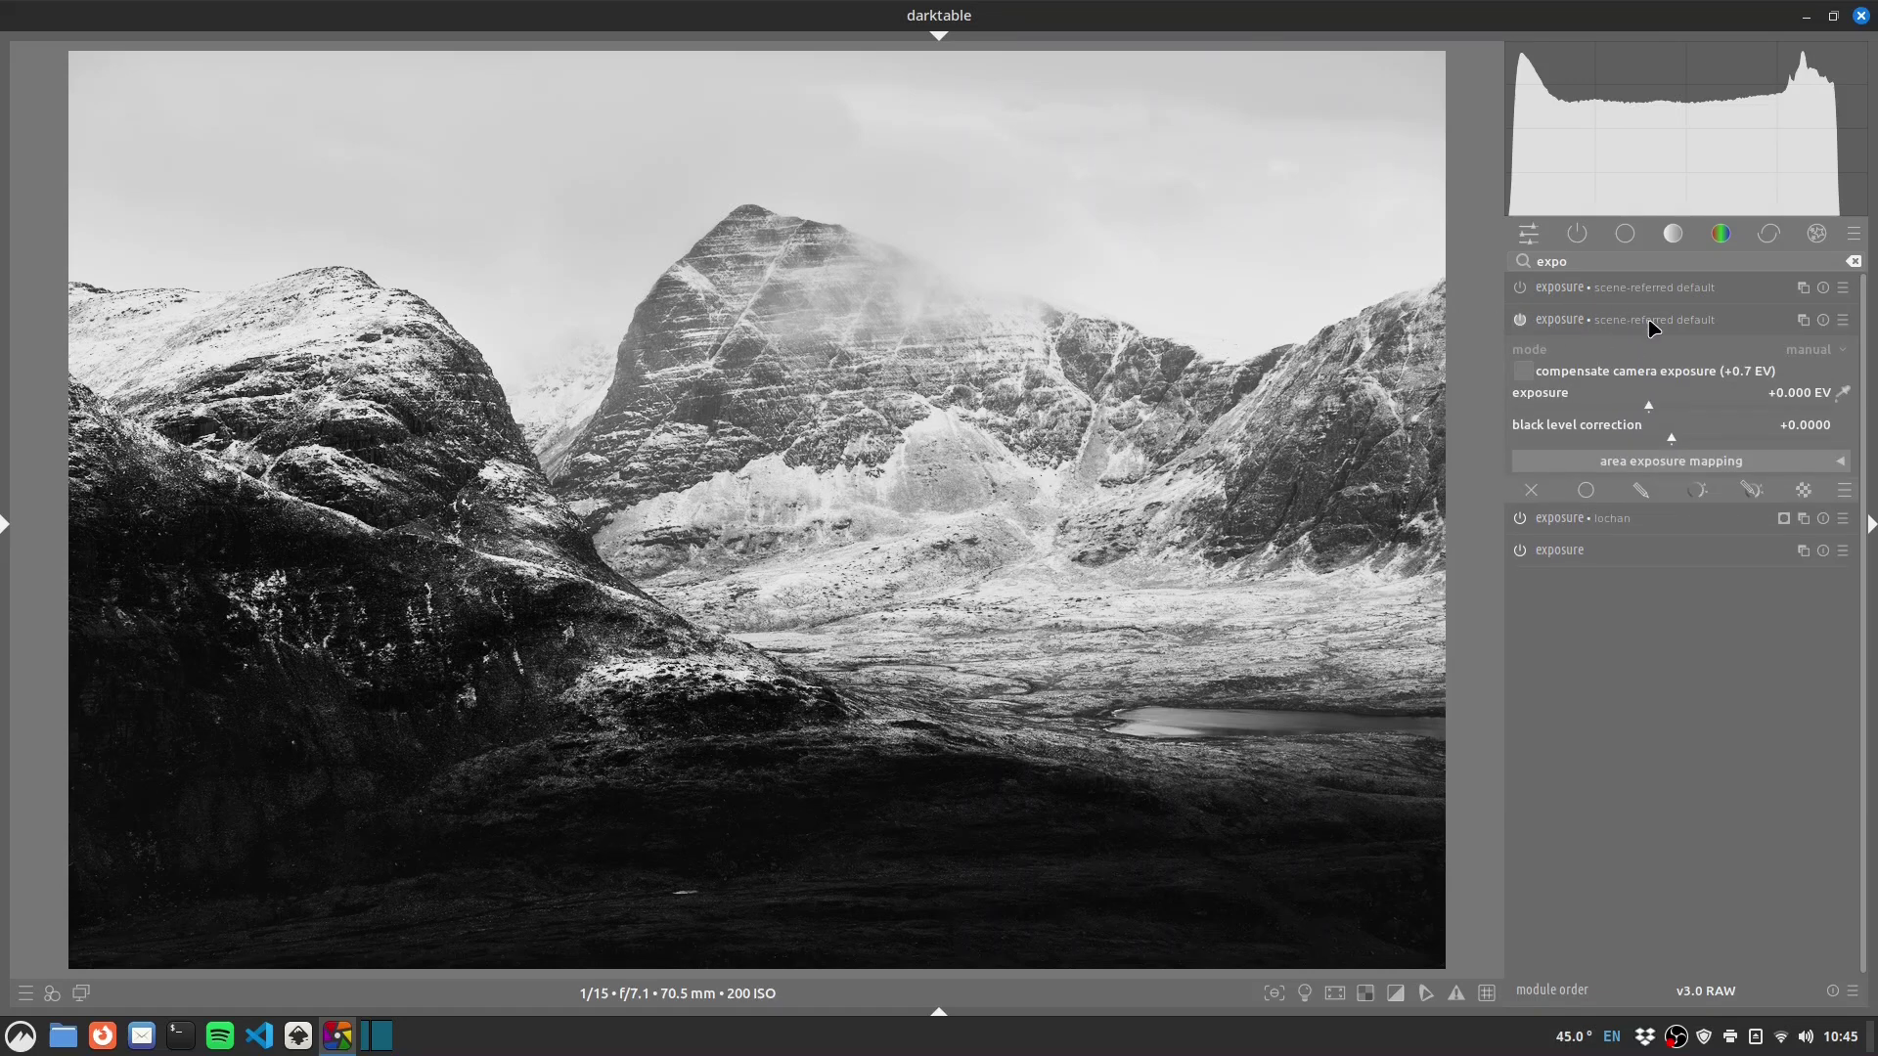
{"action": "left_click_drag", "start_coordinate": [1653, 411], "coordinate": [1636, 408]}
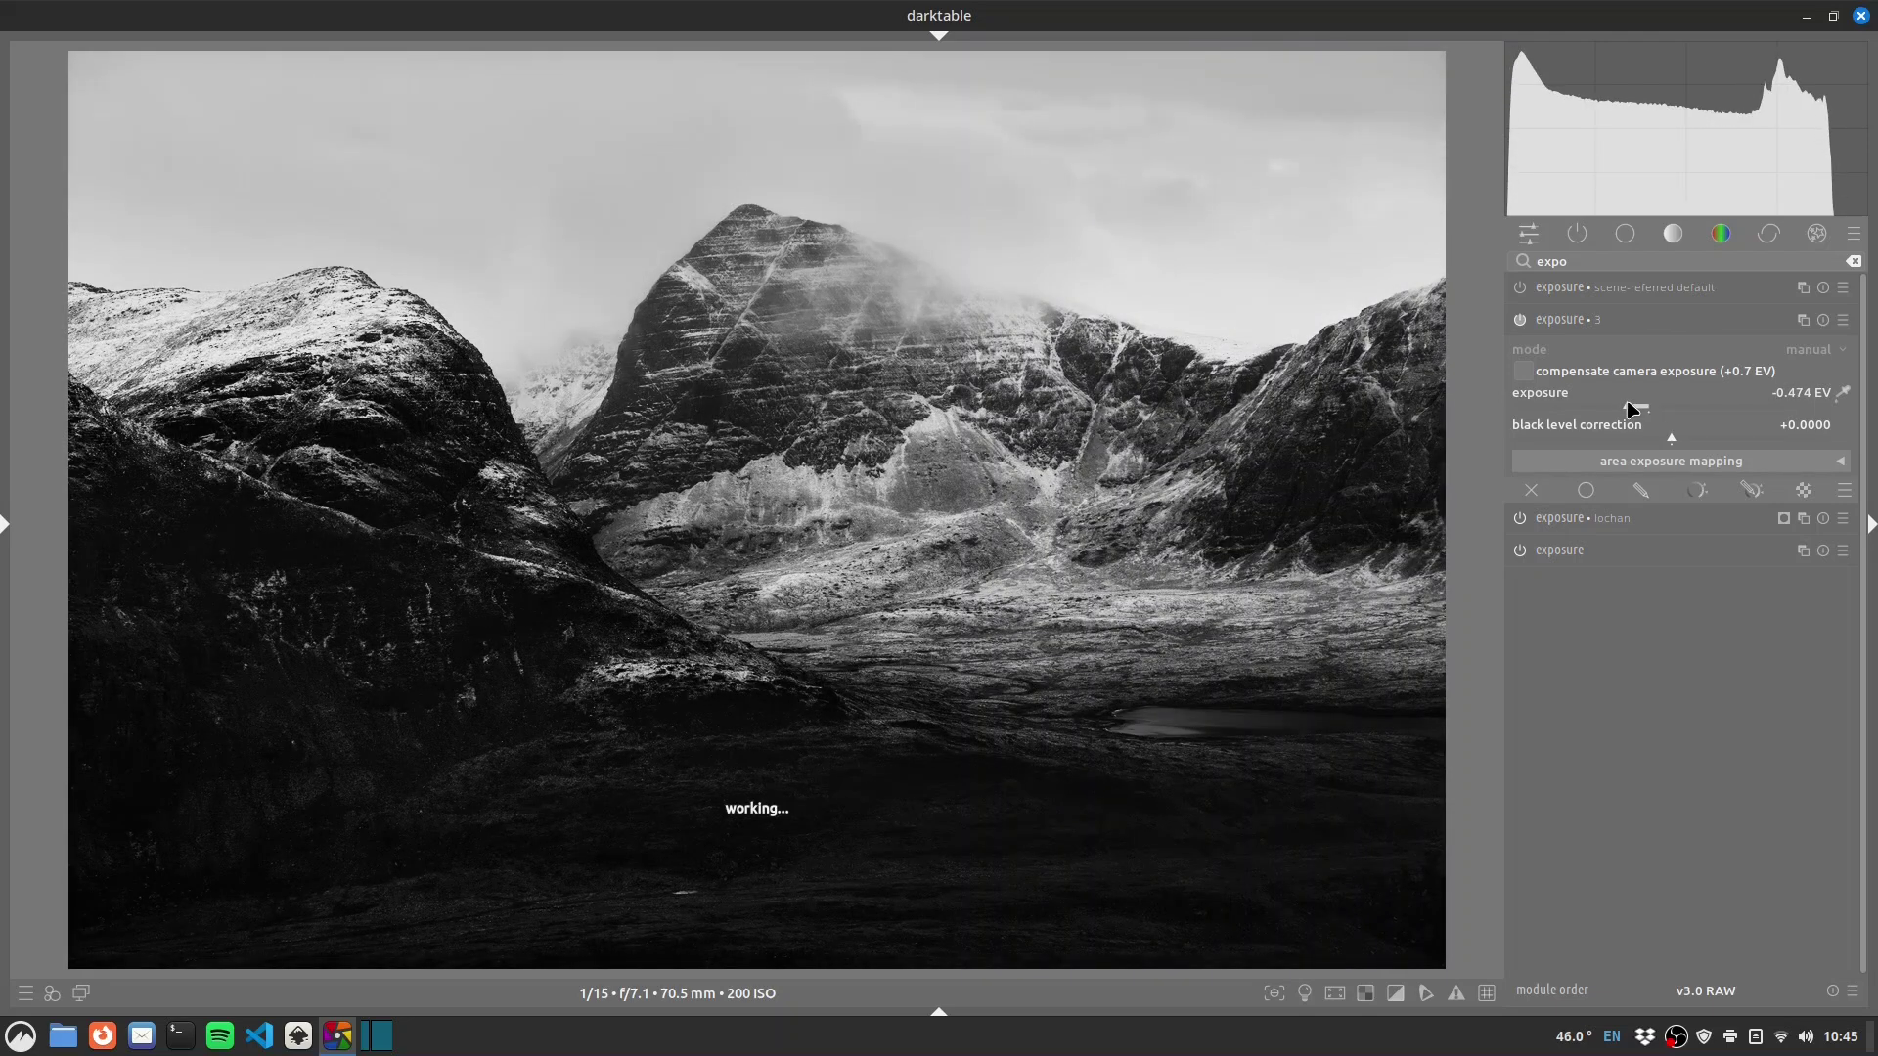
Add a drawn ellipse mask to the darkening exposure instance and position it over the middle of the landscape.
{"action": "left_click", "coordinate": [1642, 491]}
{"action": "left_click", "coordinate": [1764, 631]}
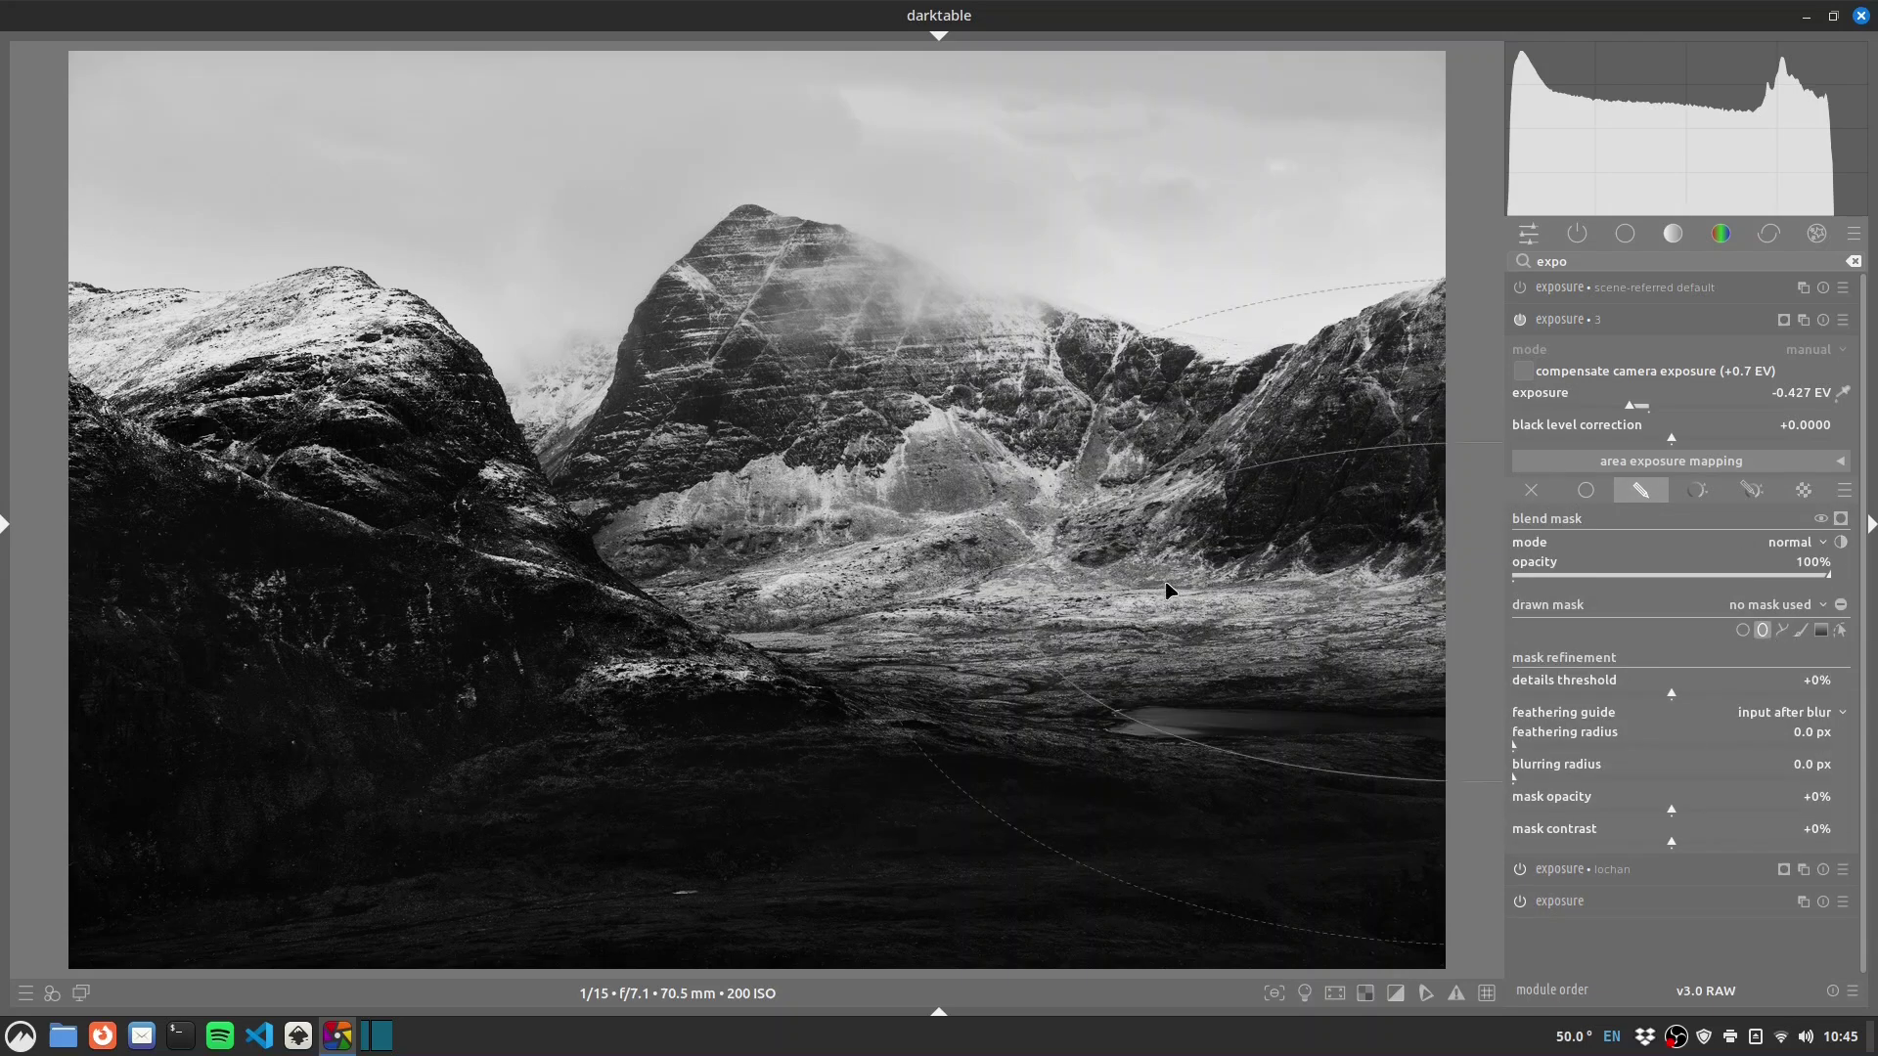
{"action": "left_click", "coordinate": [751, 526]}
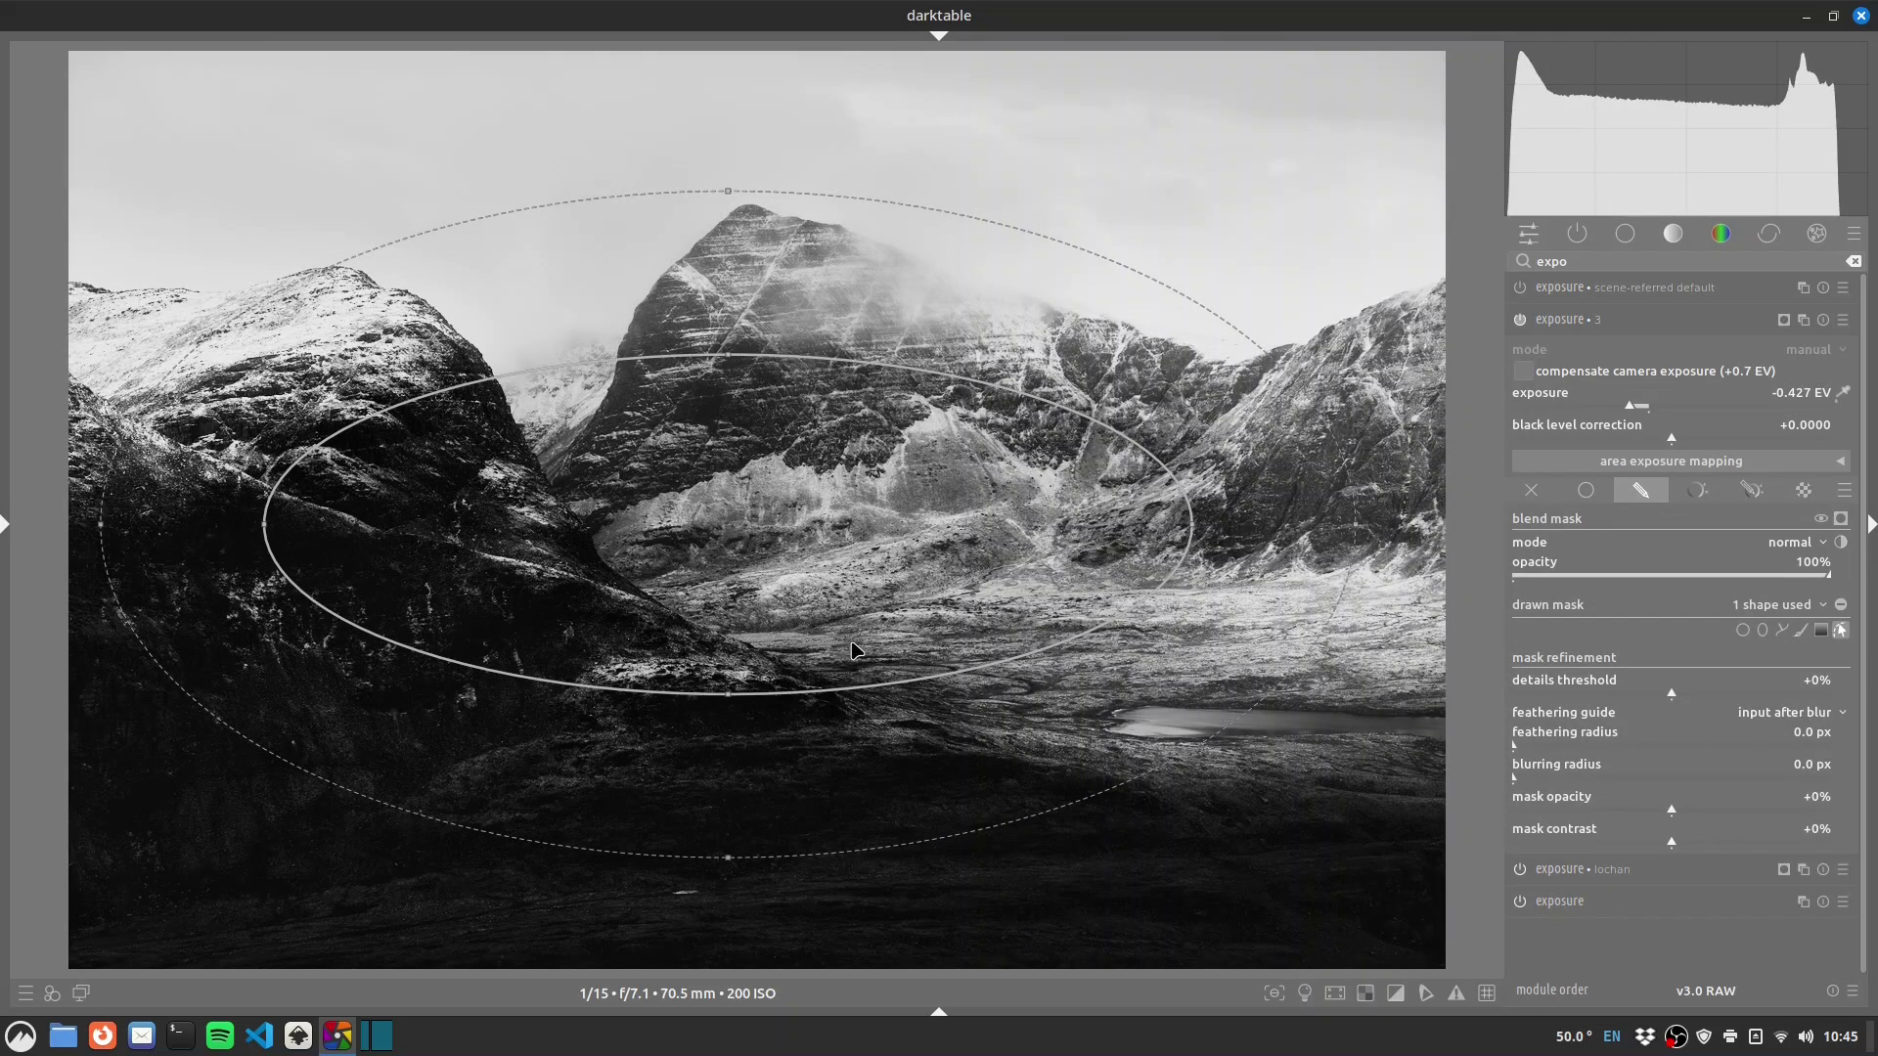
{"action": "left_click_drag", "start_coordinate": [883, 690], "coordinate": [946, 649]}
Invert the ellipse mask's polarity so the darkening affects only the area outside it, checking it with the mask overlay.
{"action": "left_click", "coordinate": [1840, 518]}
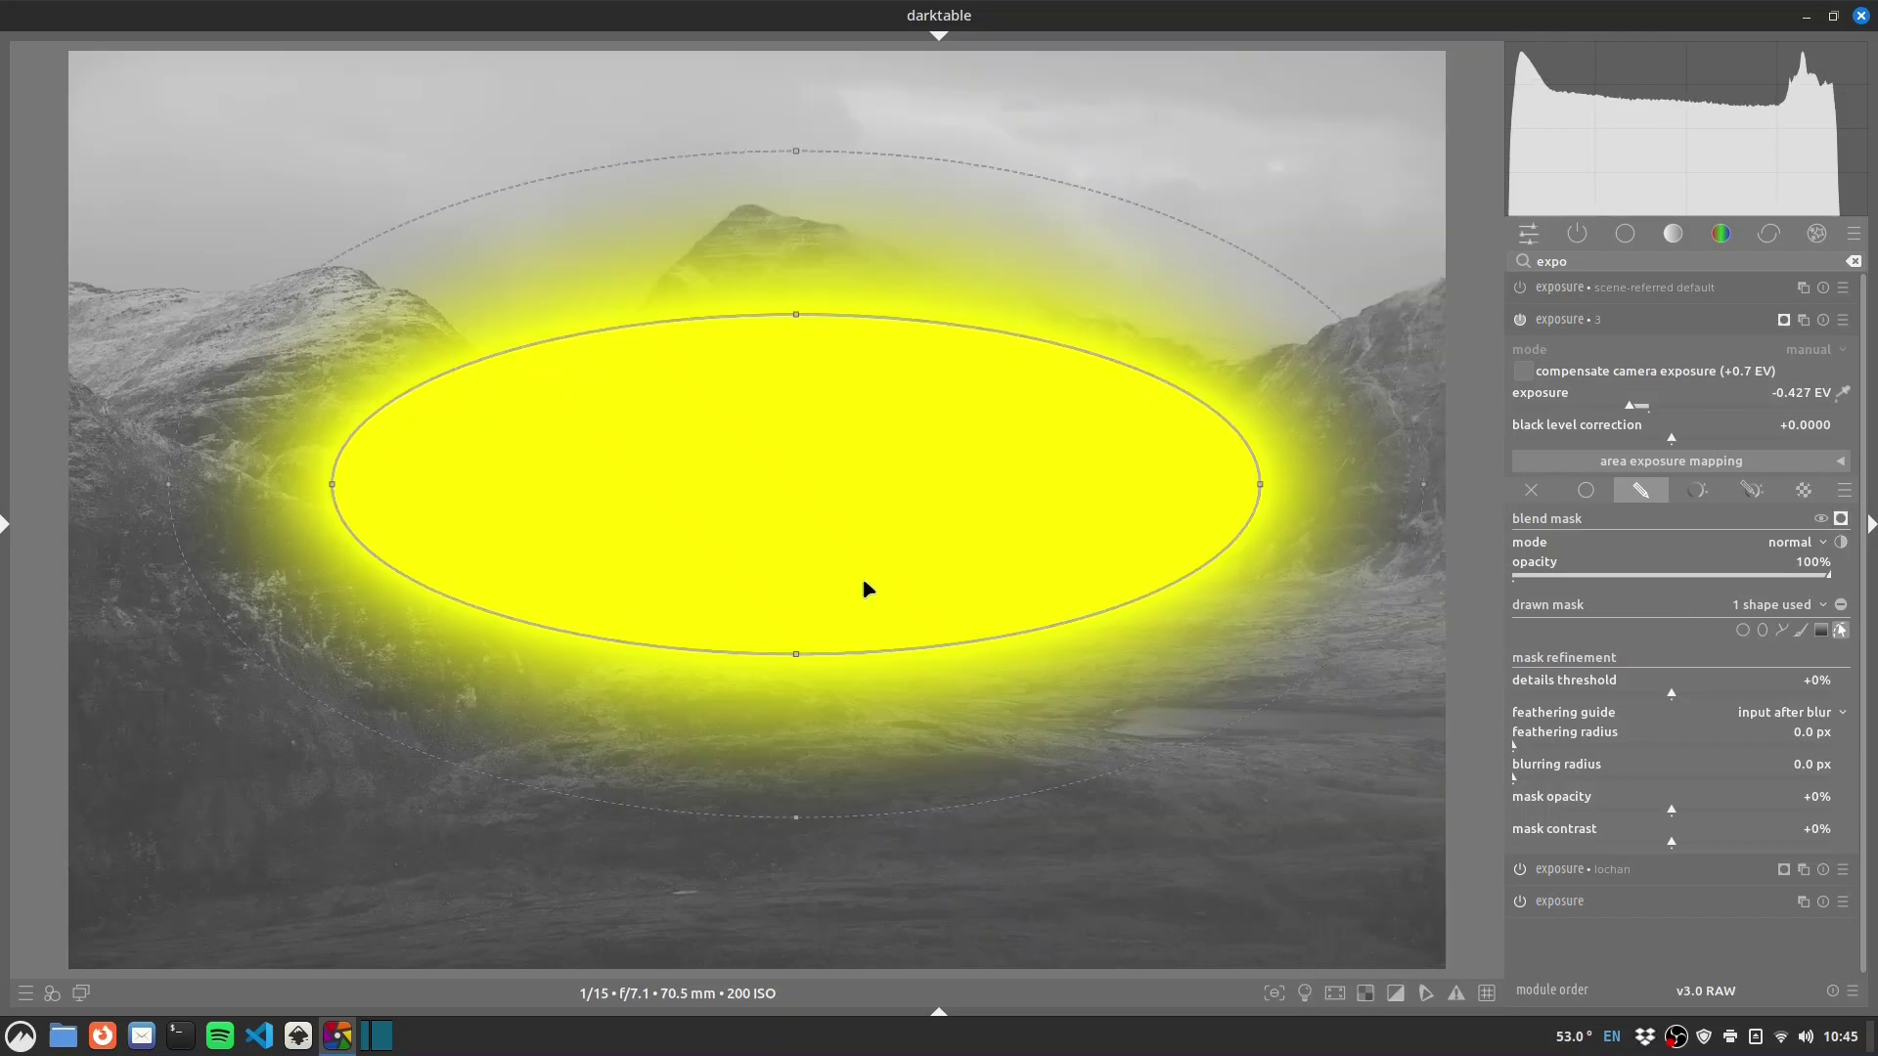
{"action": "left_click", "coordinate": [1840, 605]}
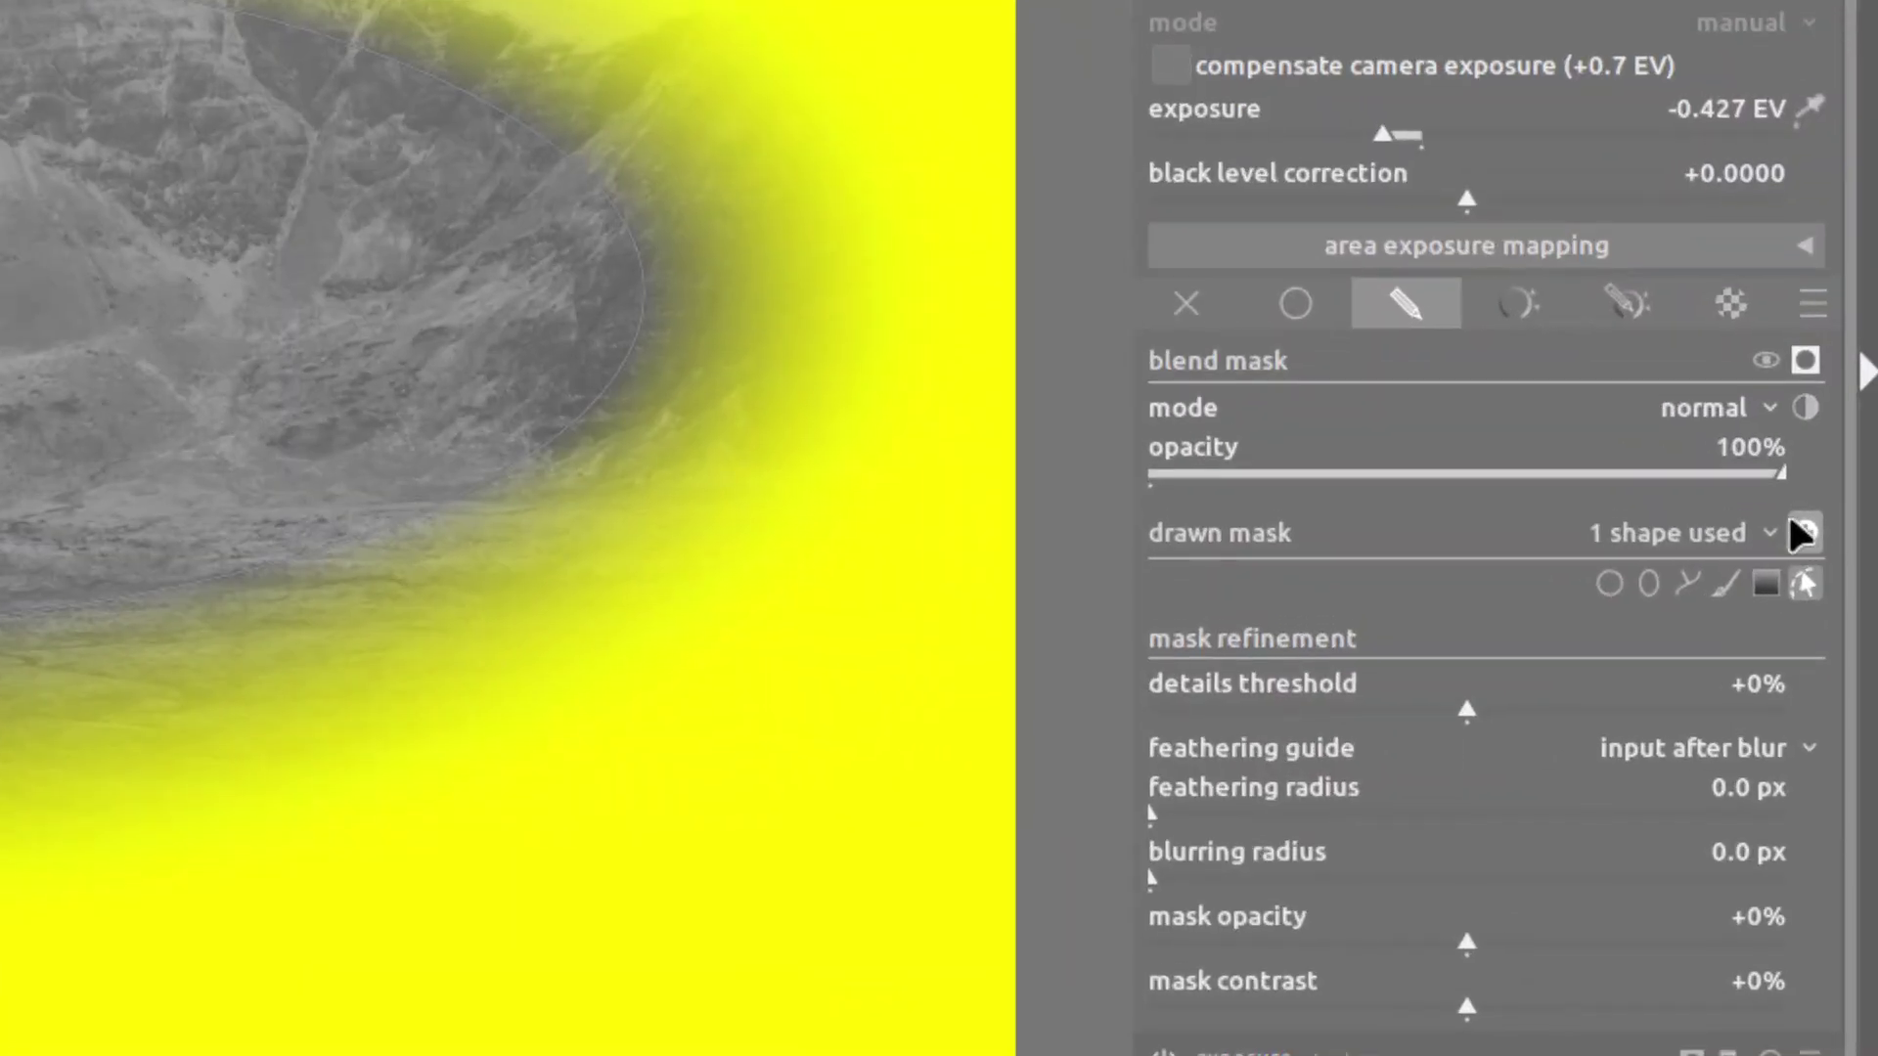
{"action": "key", "text": "shift+z"}
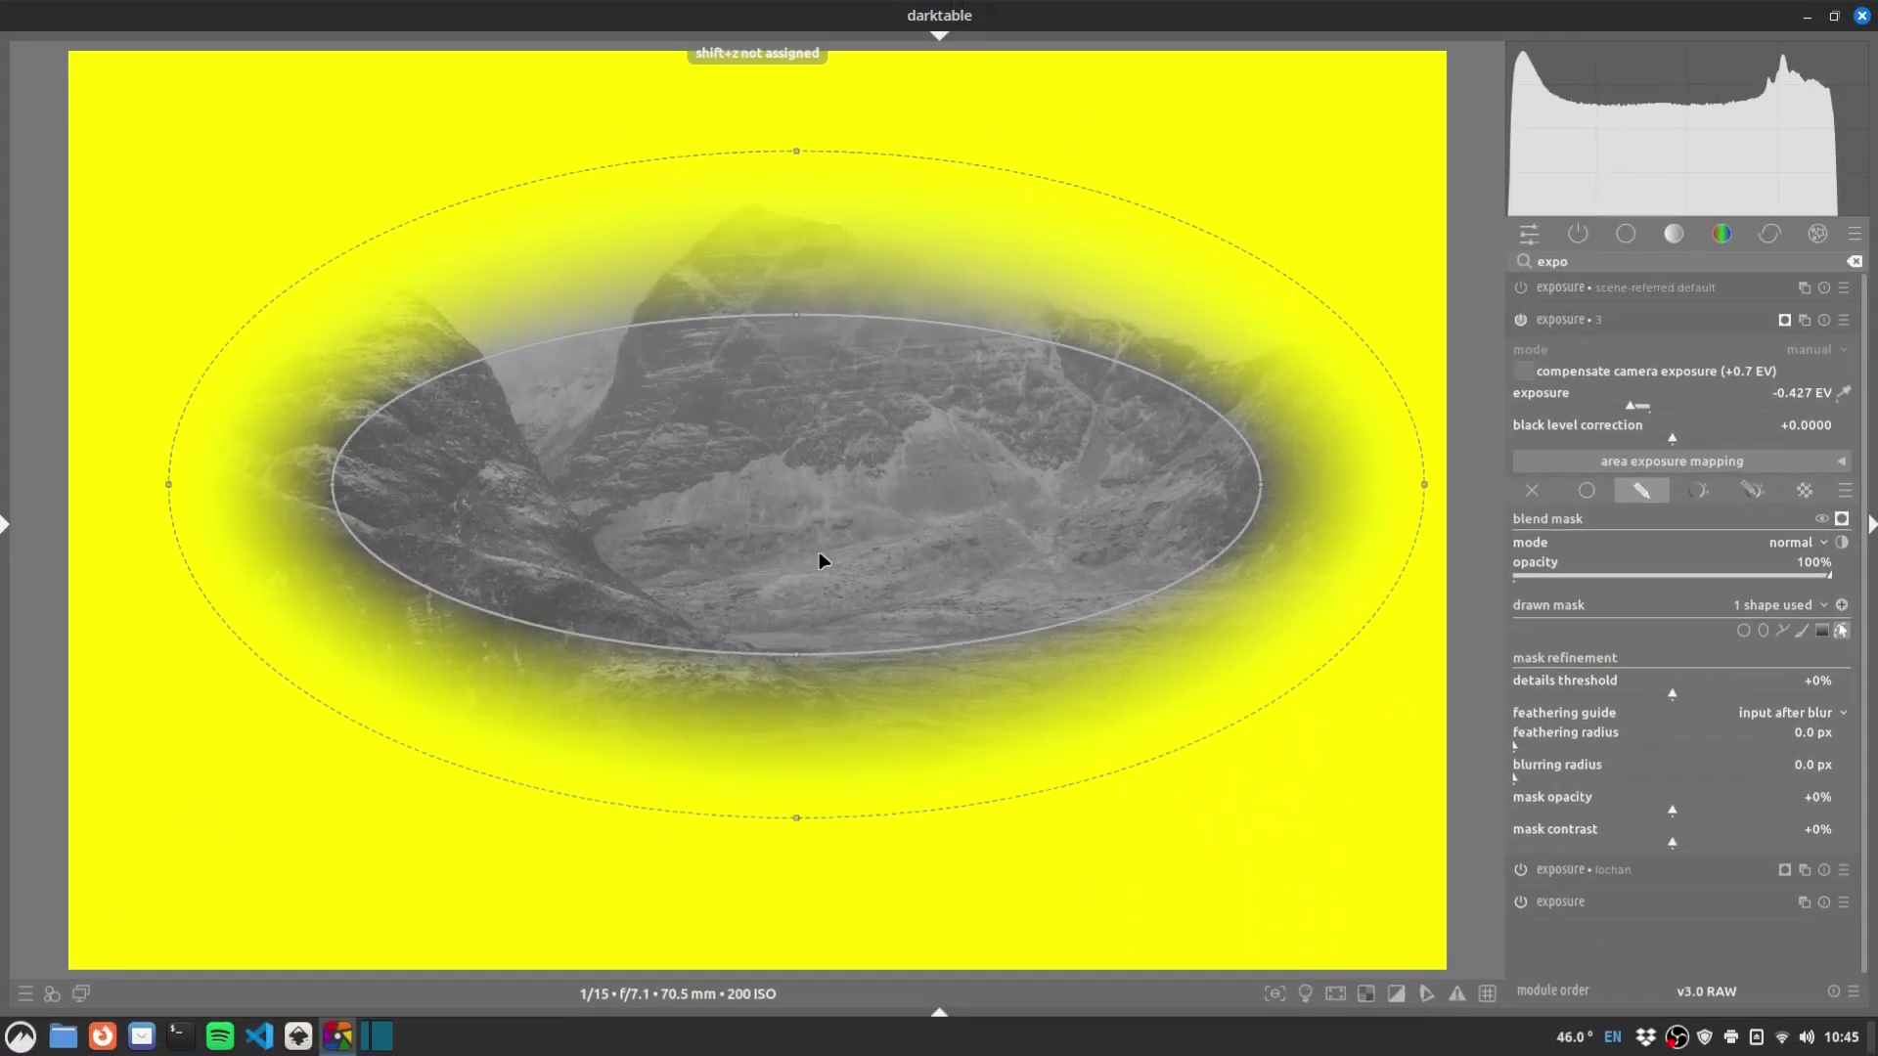
{"action": "left_click", "coordinate": [1842, 518]}
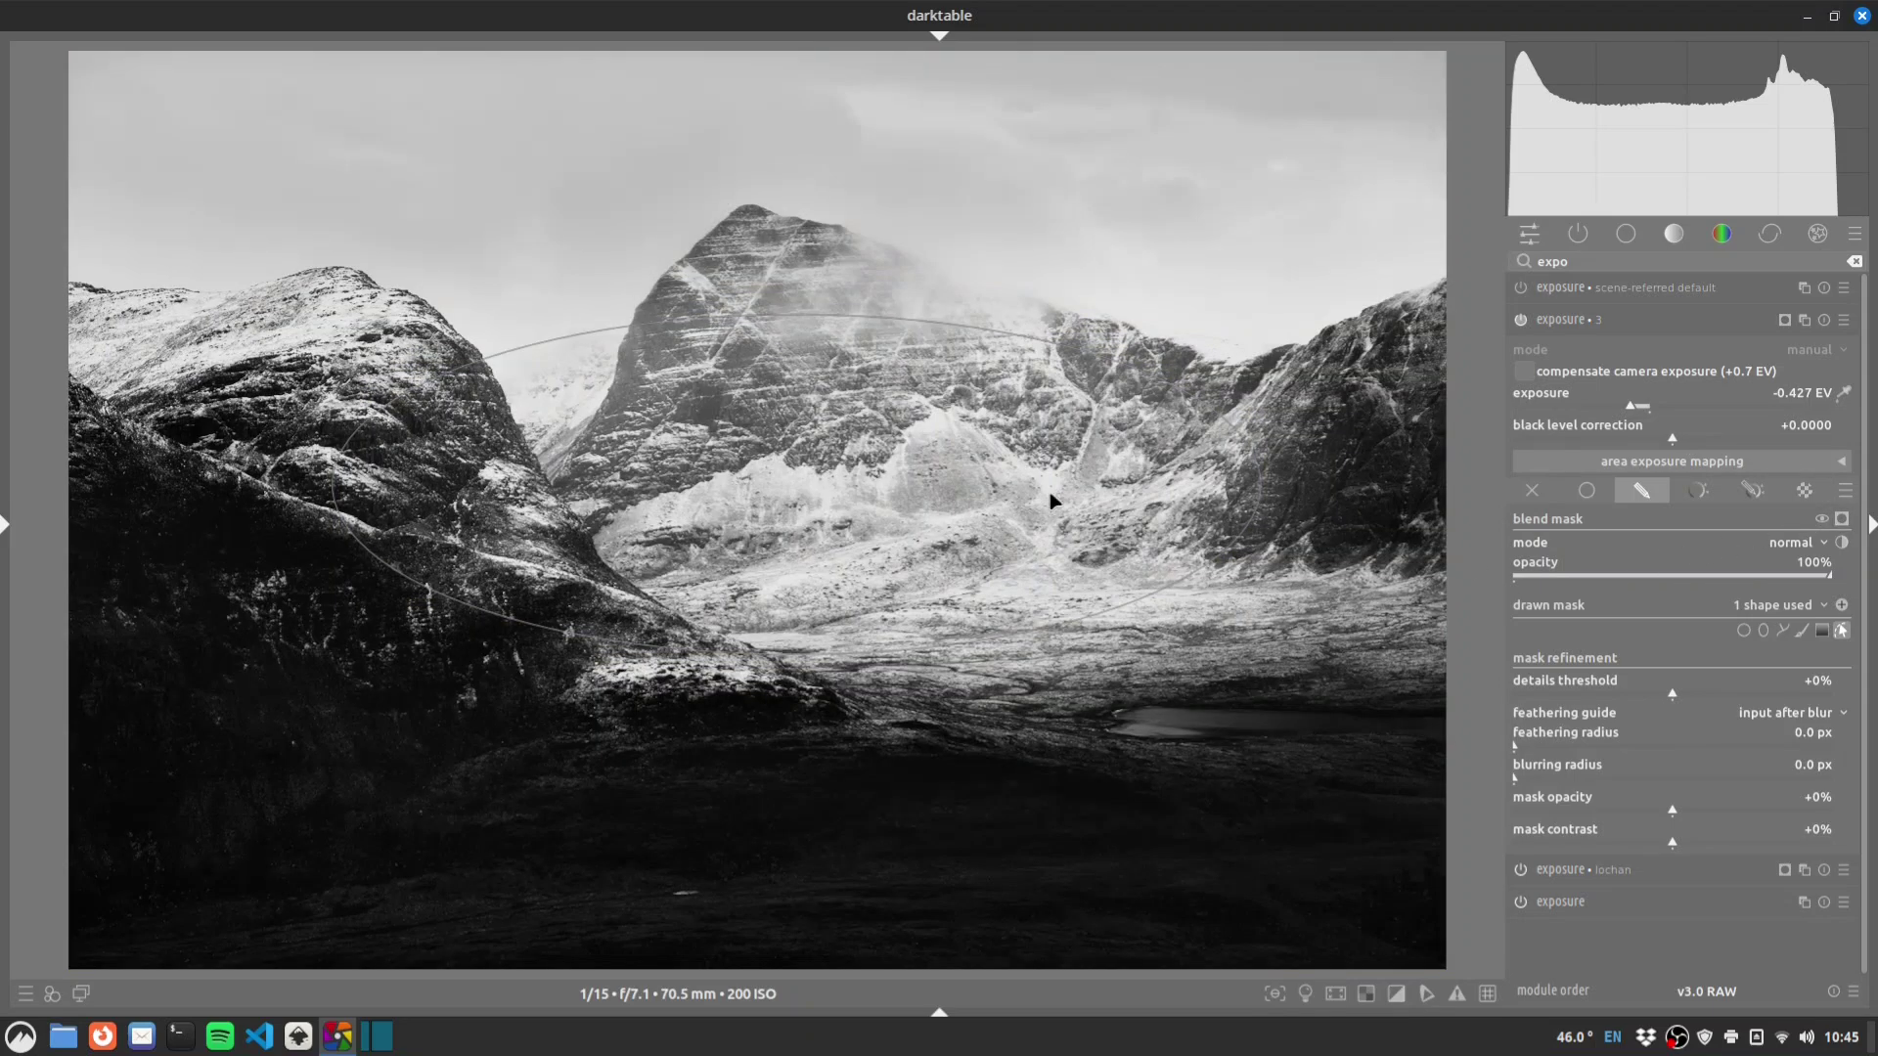
Enlarge the ellipse and its feather, stretch it sideways to nearly the full image width, and re-centre it over the valley.
{"action": "mouse_move", "coordinate": [886, 385]}
{"action": "left_mouse_down"}
{"action": "mouse_move", "coordinate": [855, 379]}
{"action": "mouse_move", "coordinate": [874, 383]}
{"action": "left_mouse_up"}
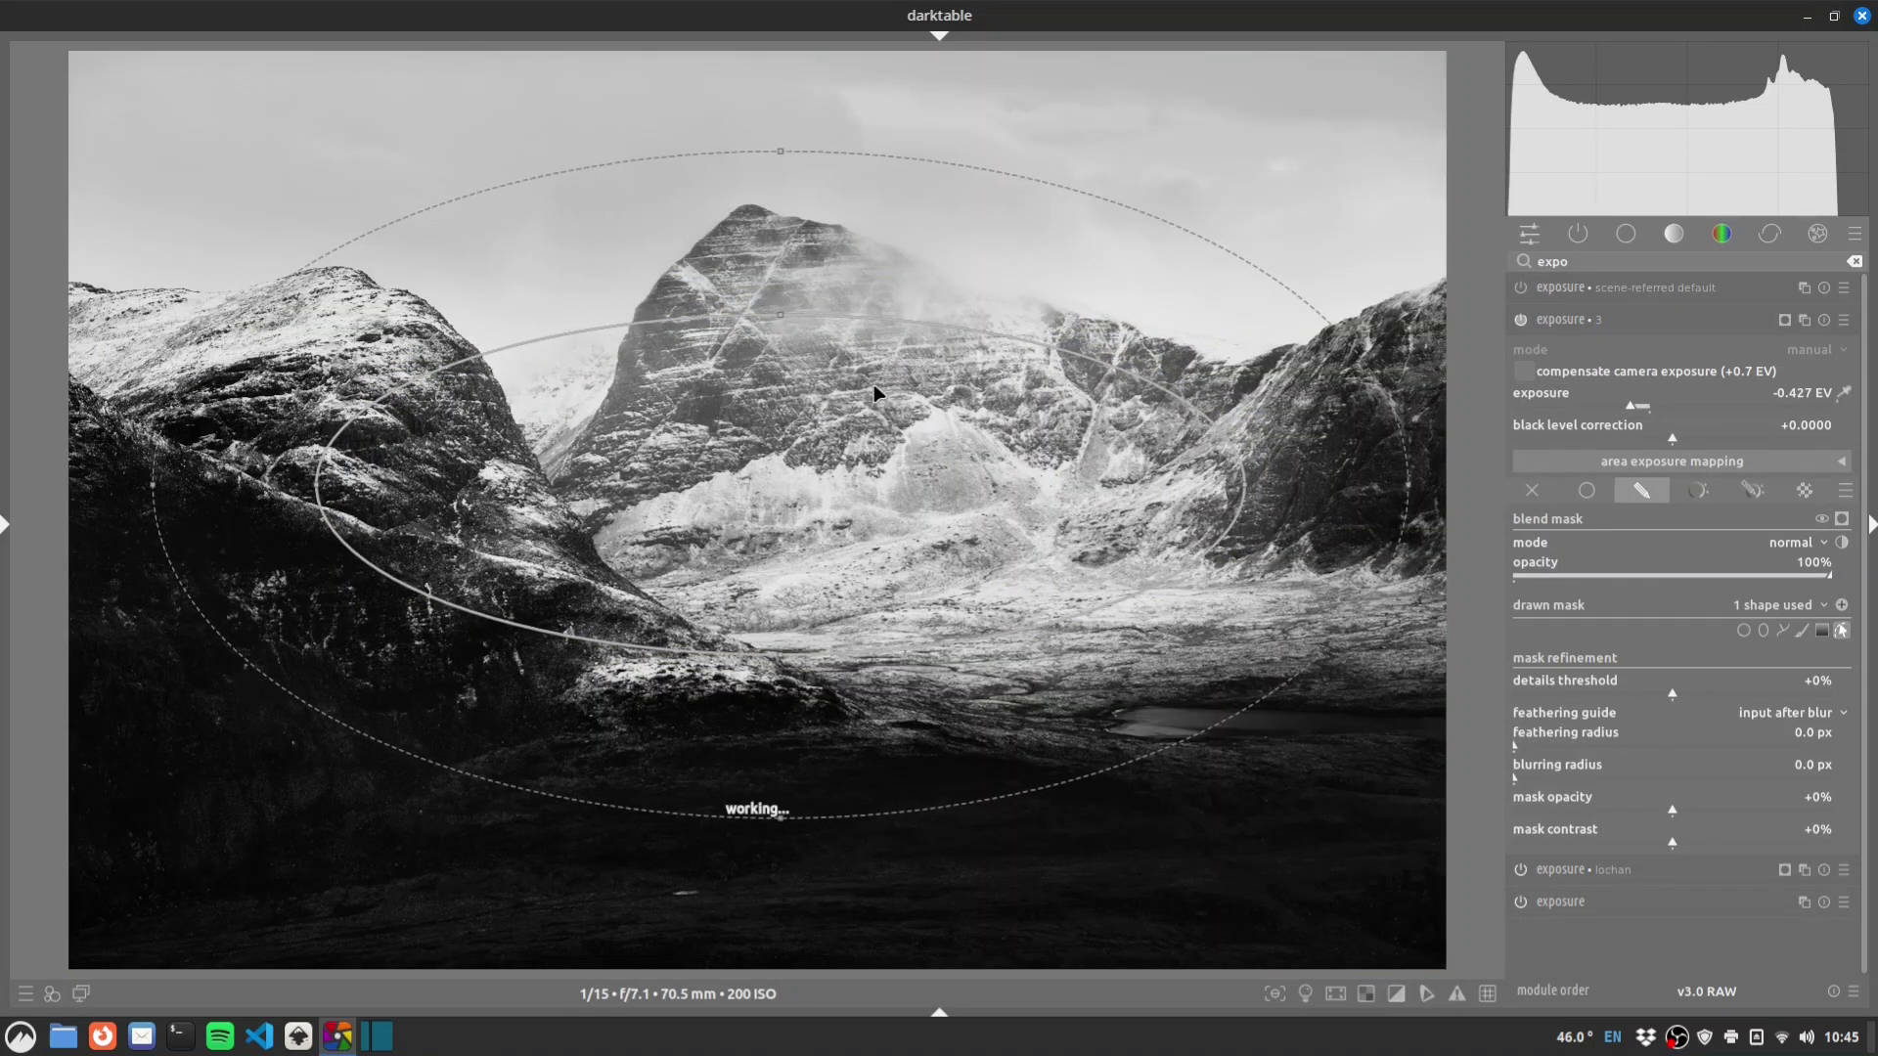
{"action": "scroll", "coordinate": [877, 386], "scroll_direction": "up", "scroll_amount": 3}
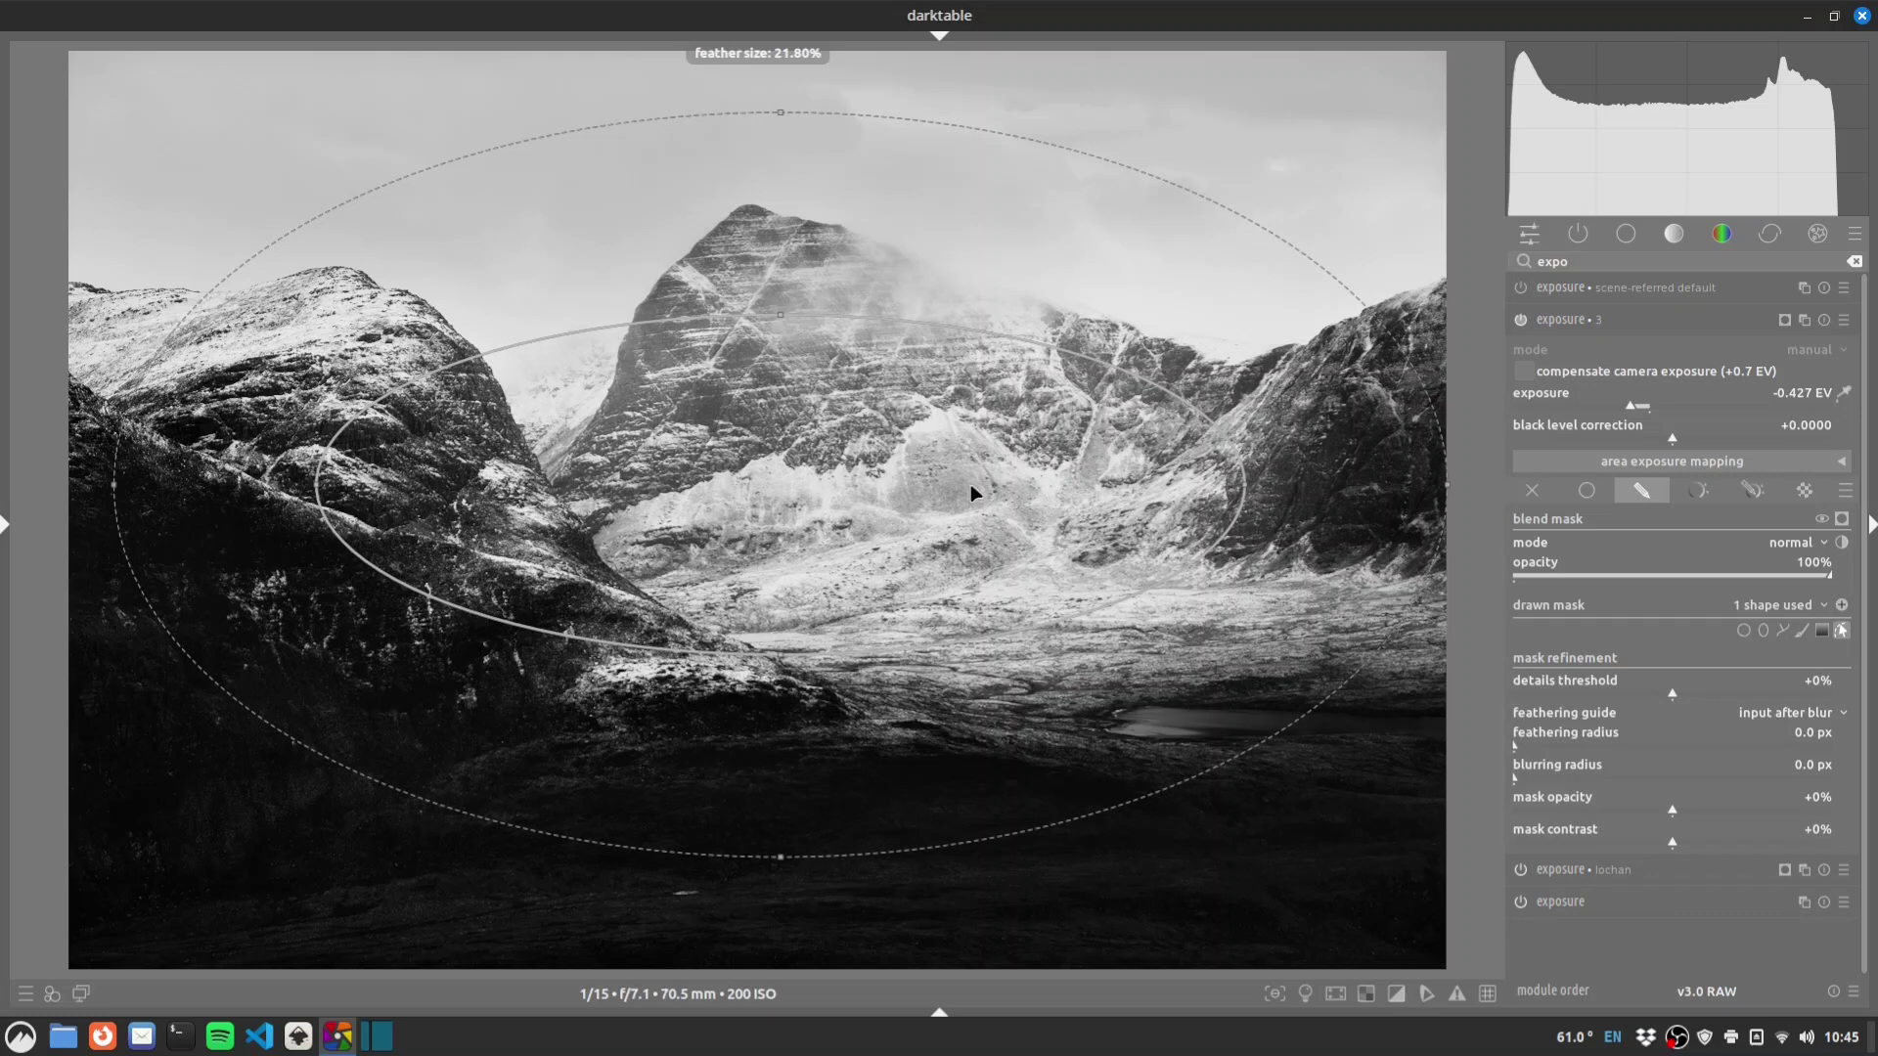
{"action": "scroll", "coordinate": [936, 475], "scroll_direction": "up", "scroll_amount": 5}
{"action": "scroll", "coordinate": [937, 475], "scroll_direction": "up", "scroll_amount": 2}
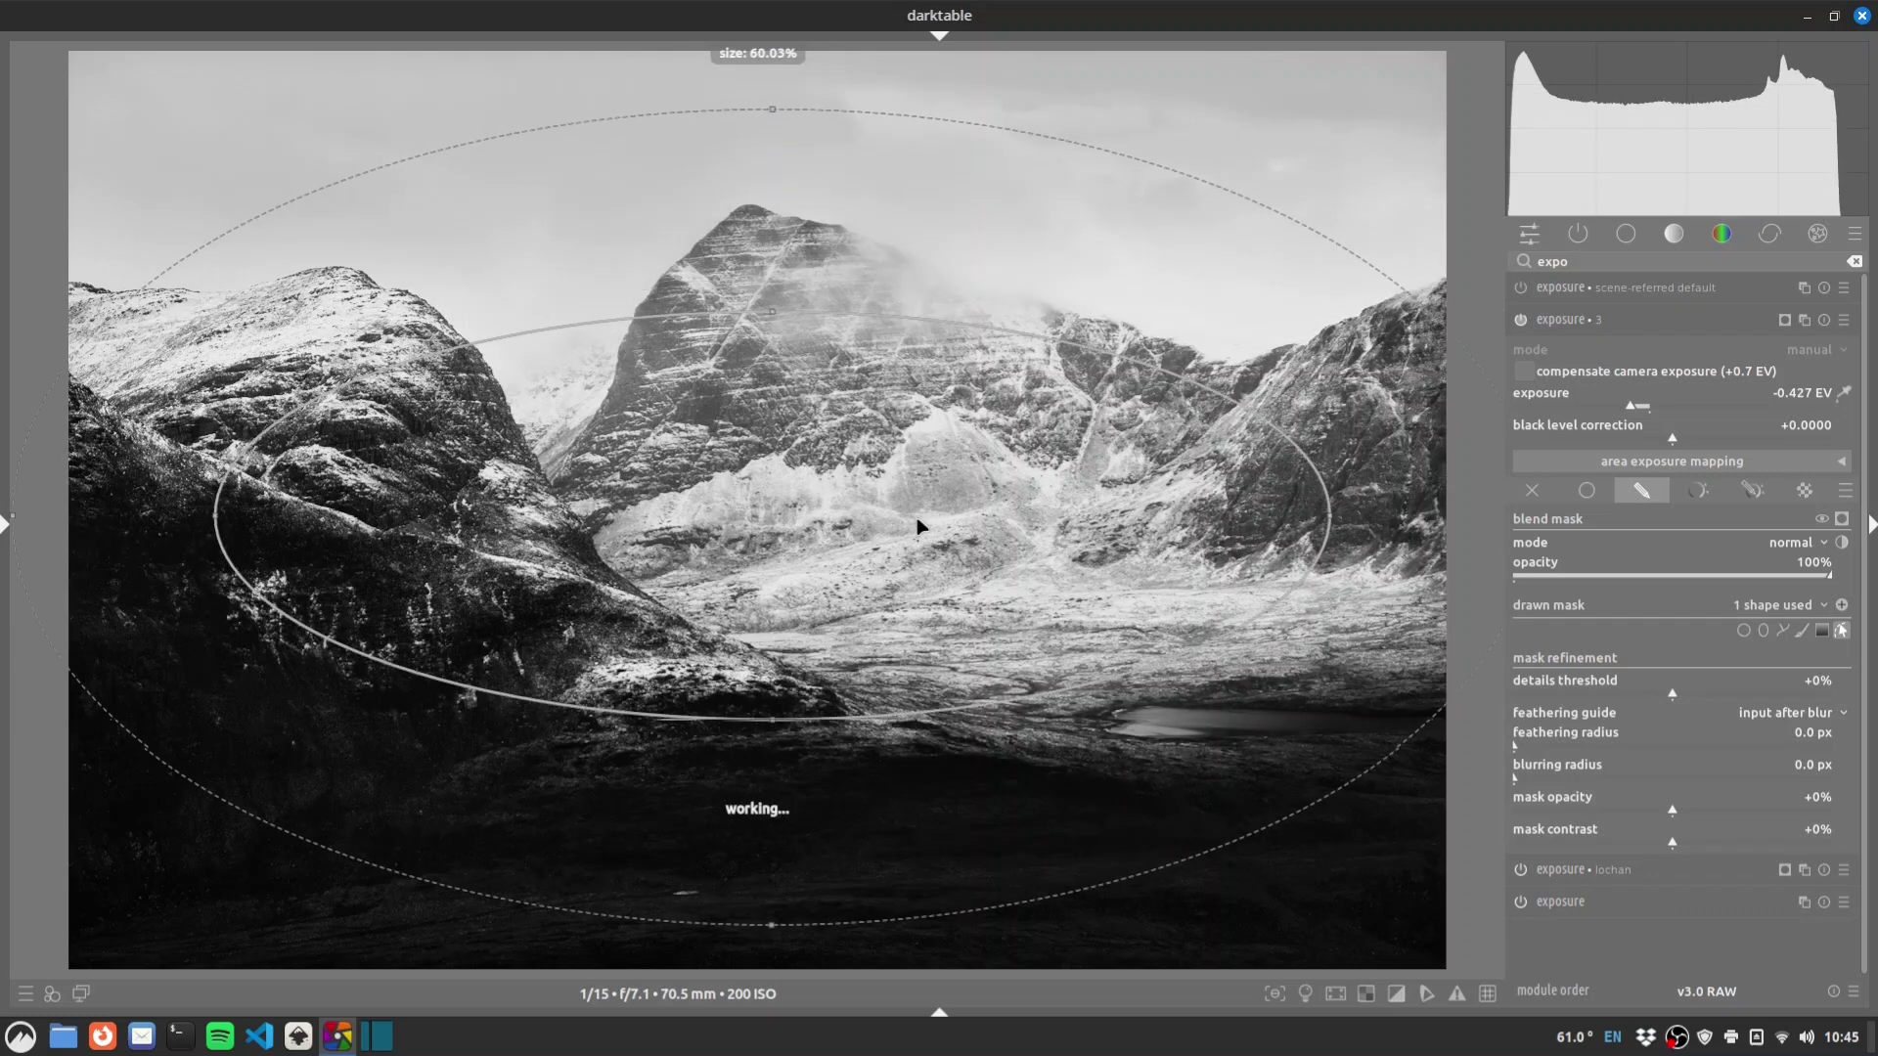
{"action": "scroll", "coordinate": [923, 484], "scroll_direction": "up", "scroll_amount": 4}
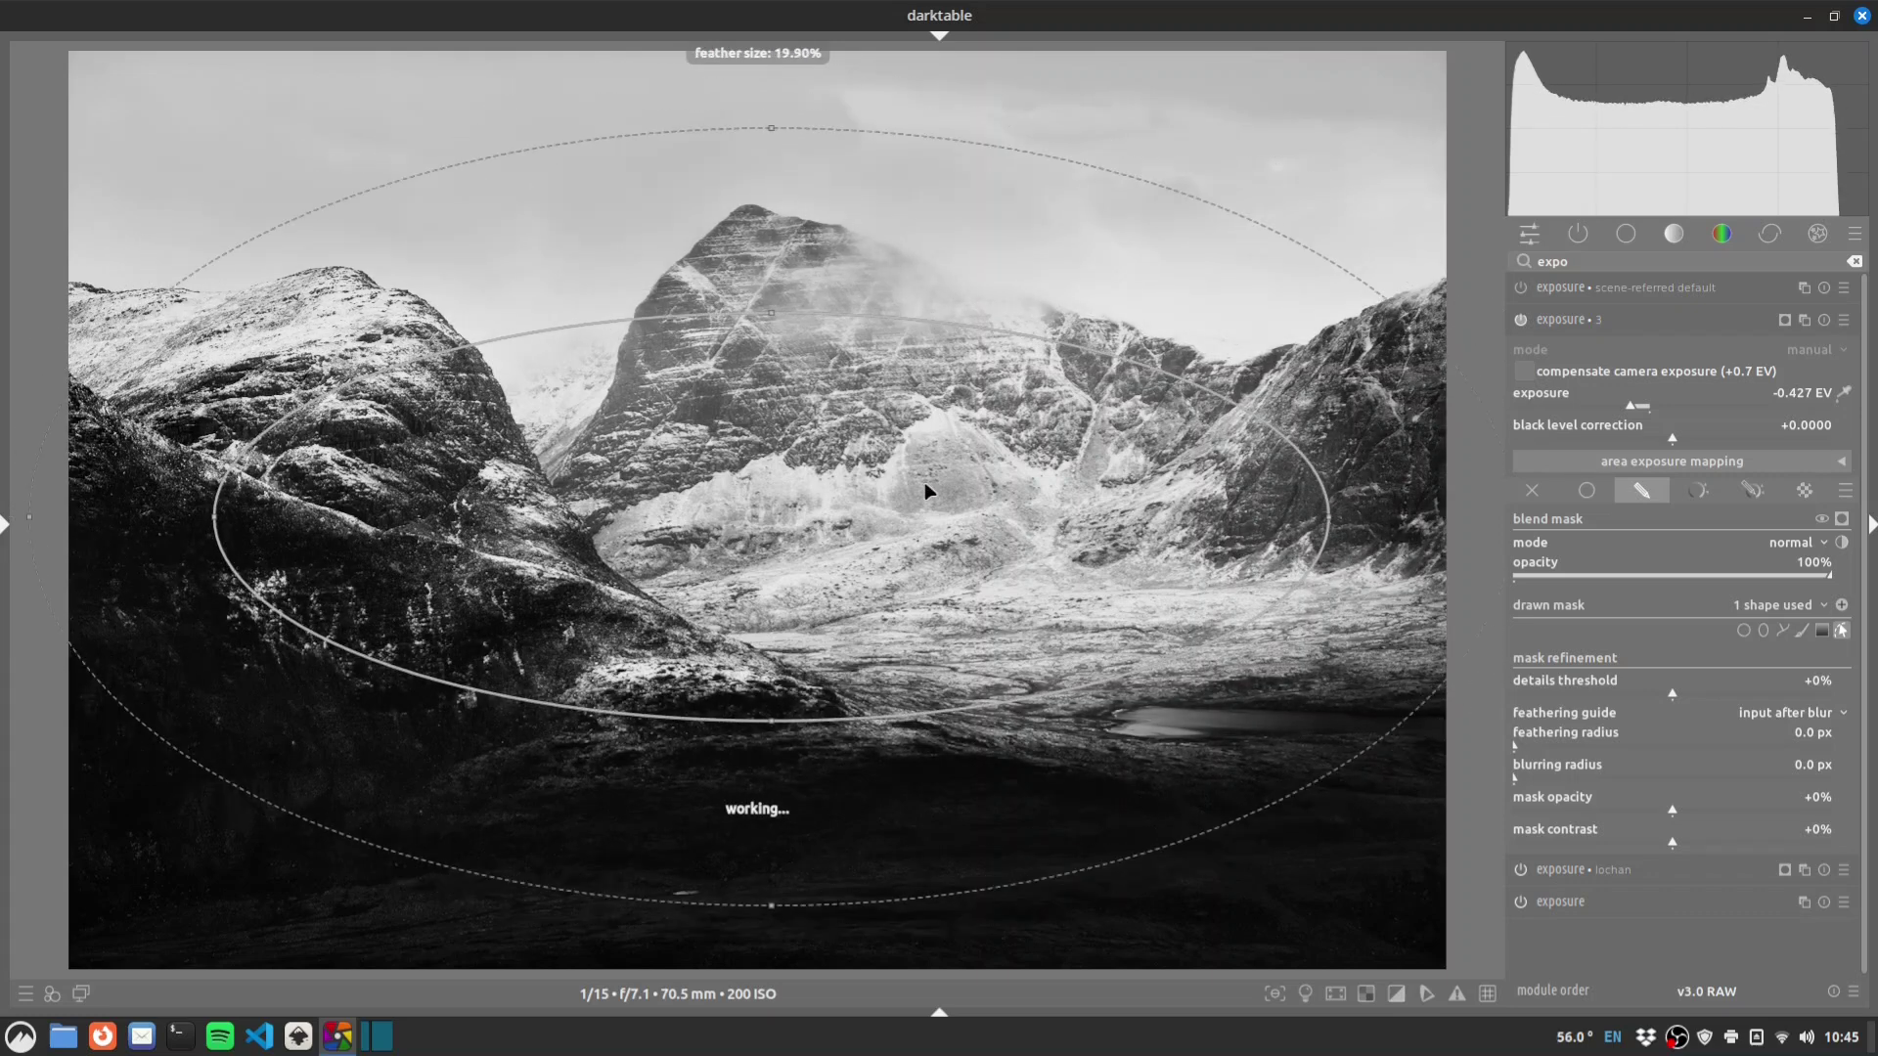
{"action": "scroll", "coordinate": [924, 483], "scroll_direction": "down", "scroll_amount": 6}
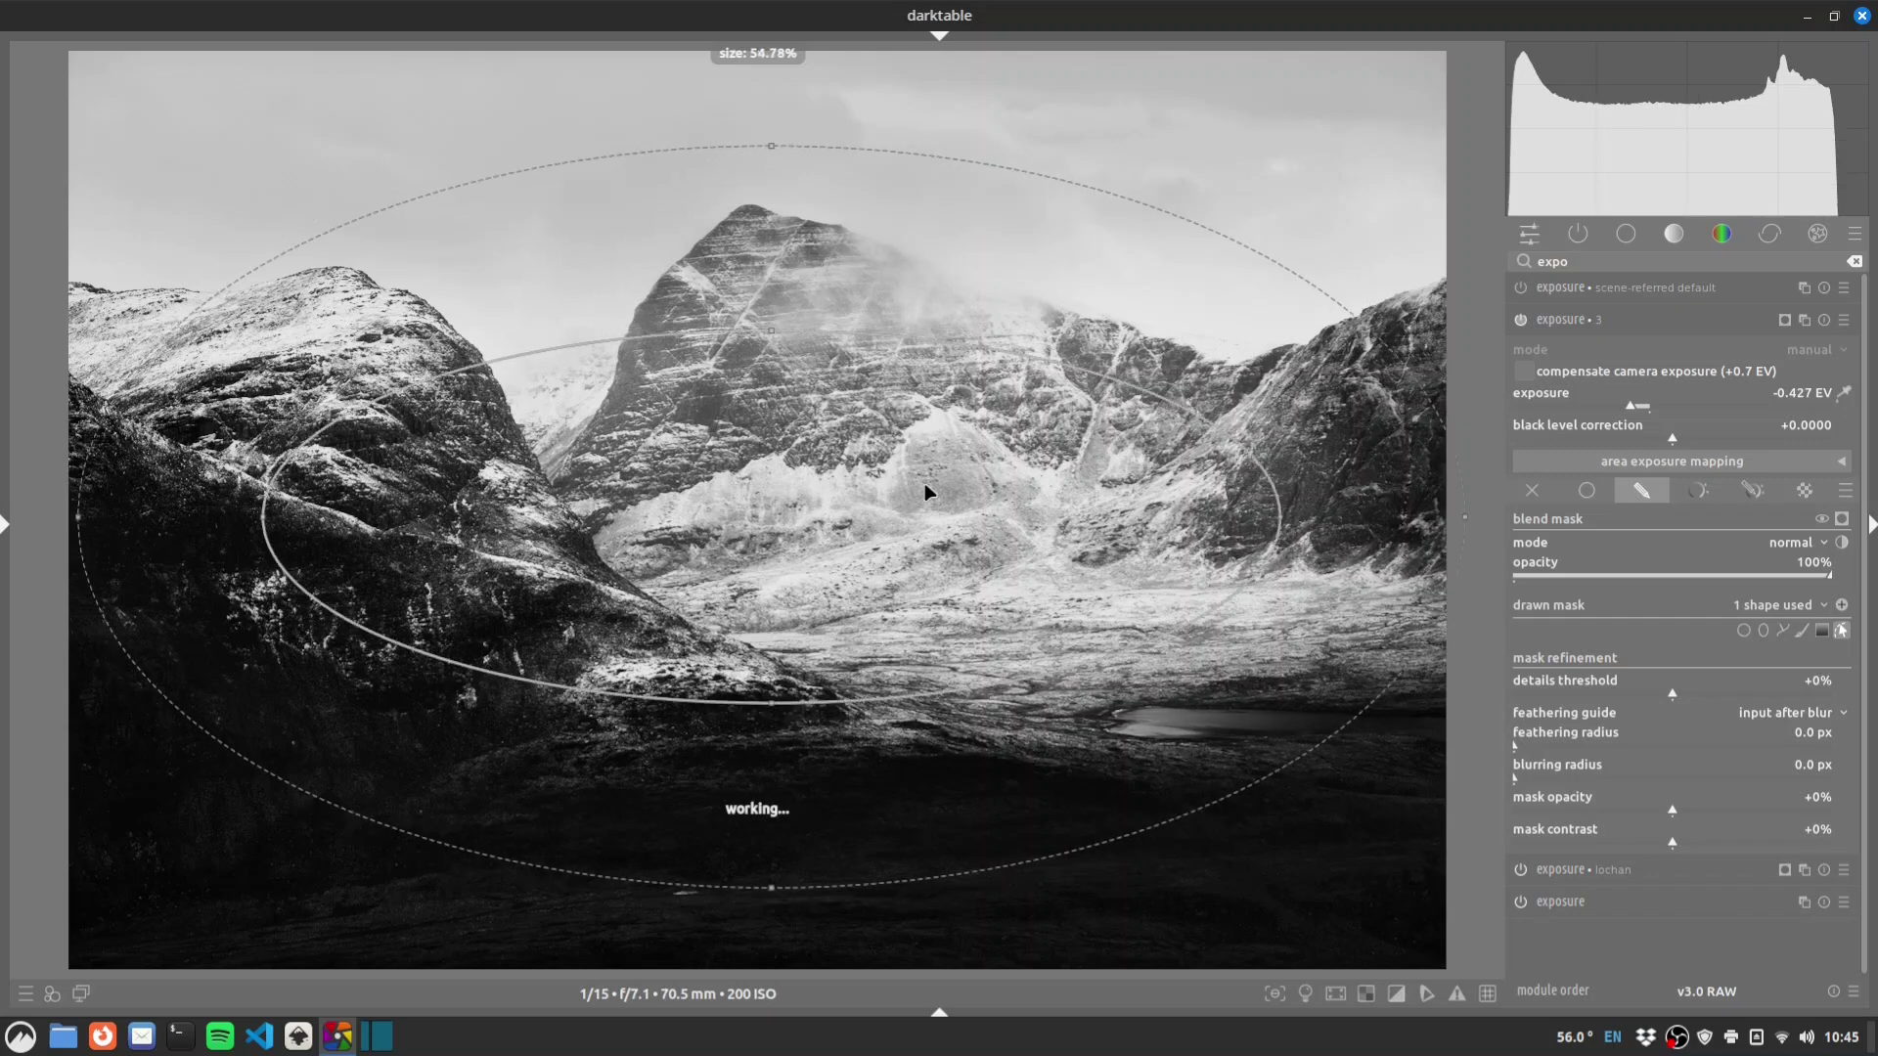
{"action": "scroll", "coordinate": [924, 483], "scroll_direction": "up", "scroll_amount": 4}
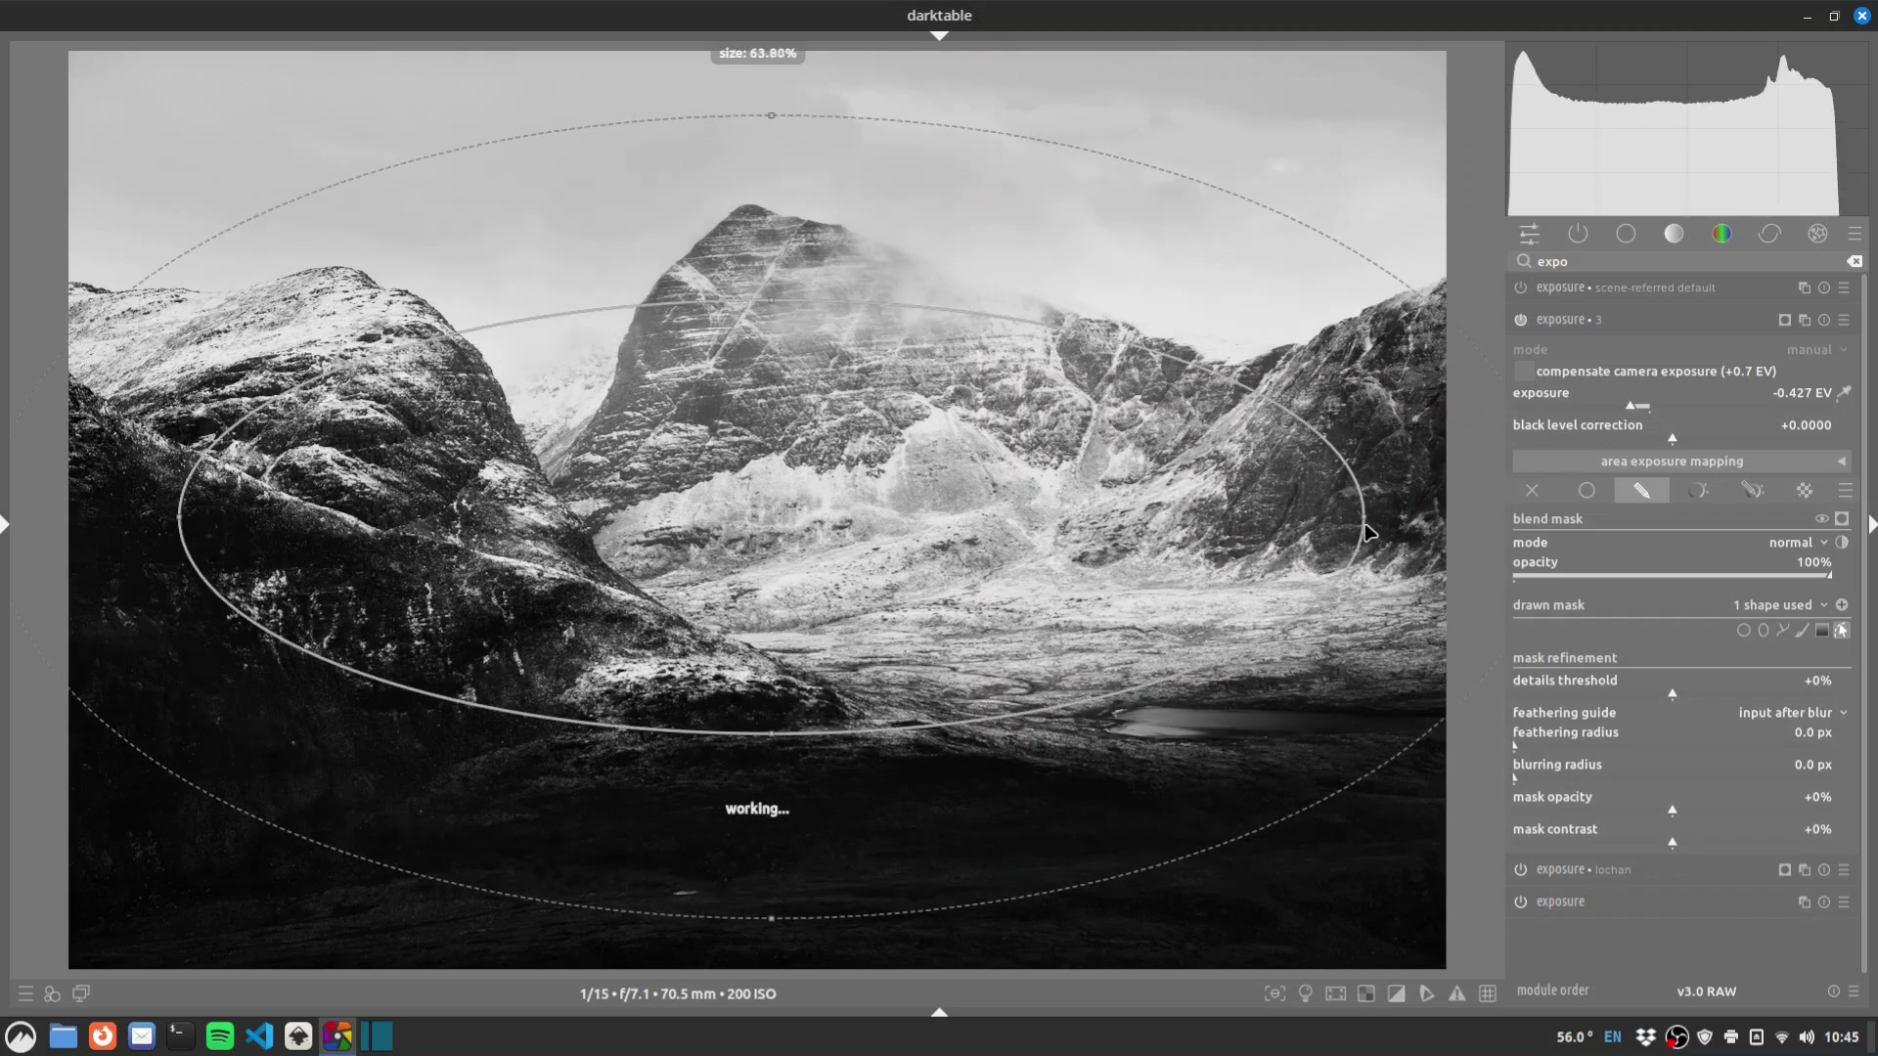
{"action": "left_click_drag", "start_coordinate": [1422, 528], "coordinate": [1423, 529]}
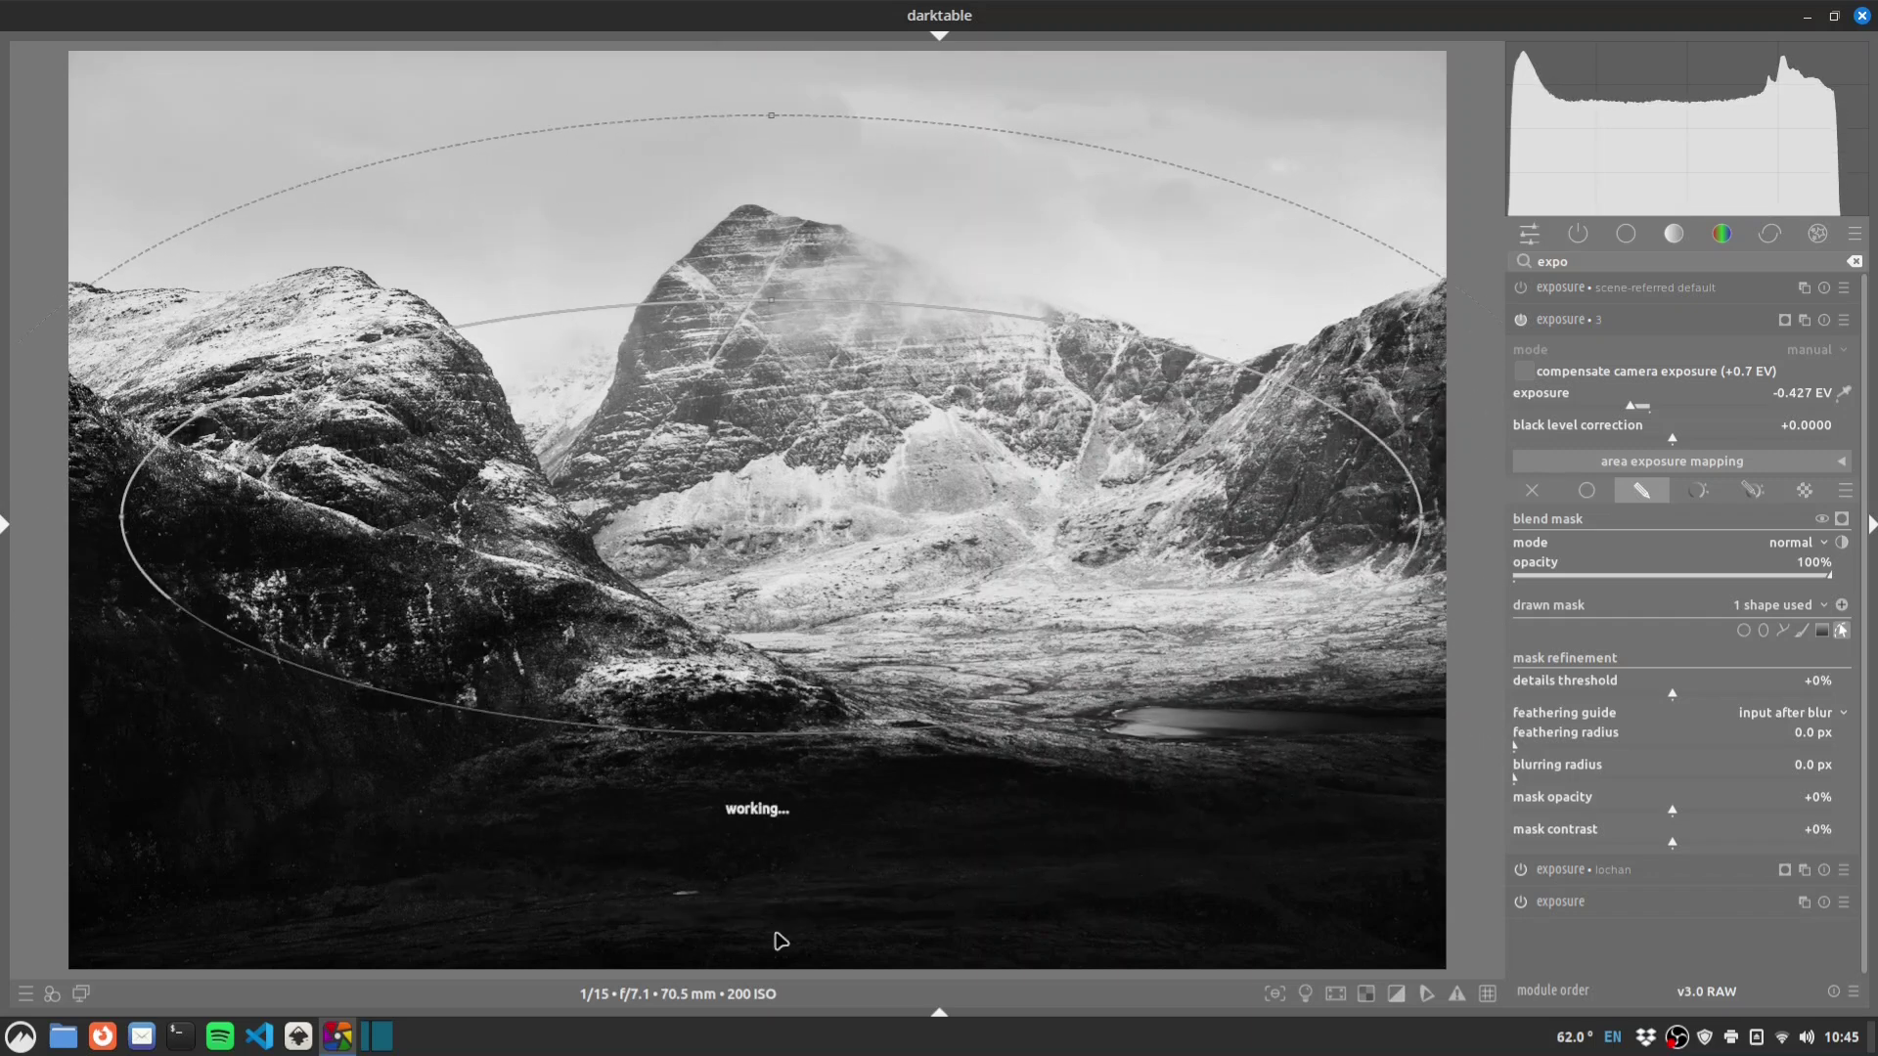
{"action": "left_click_drag", "start_coordinate": [876, 585], "coordinate": [891, 501]}
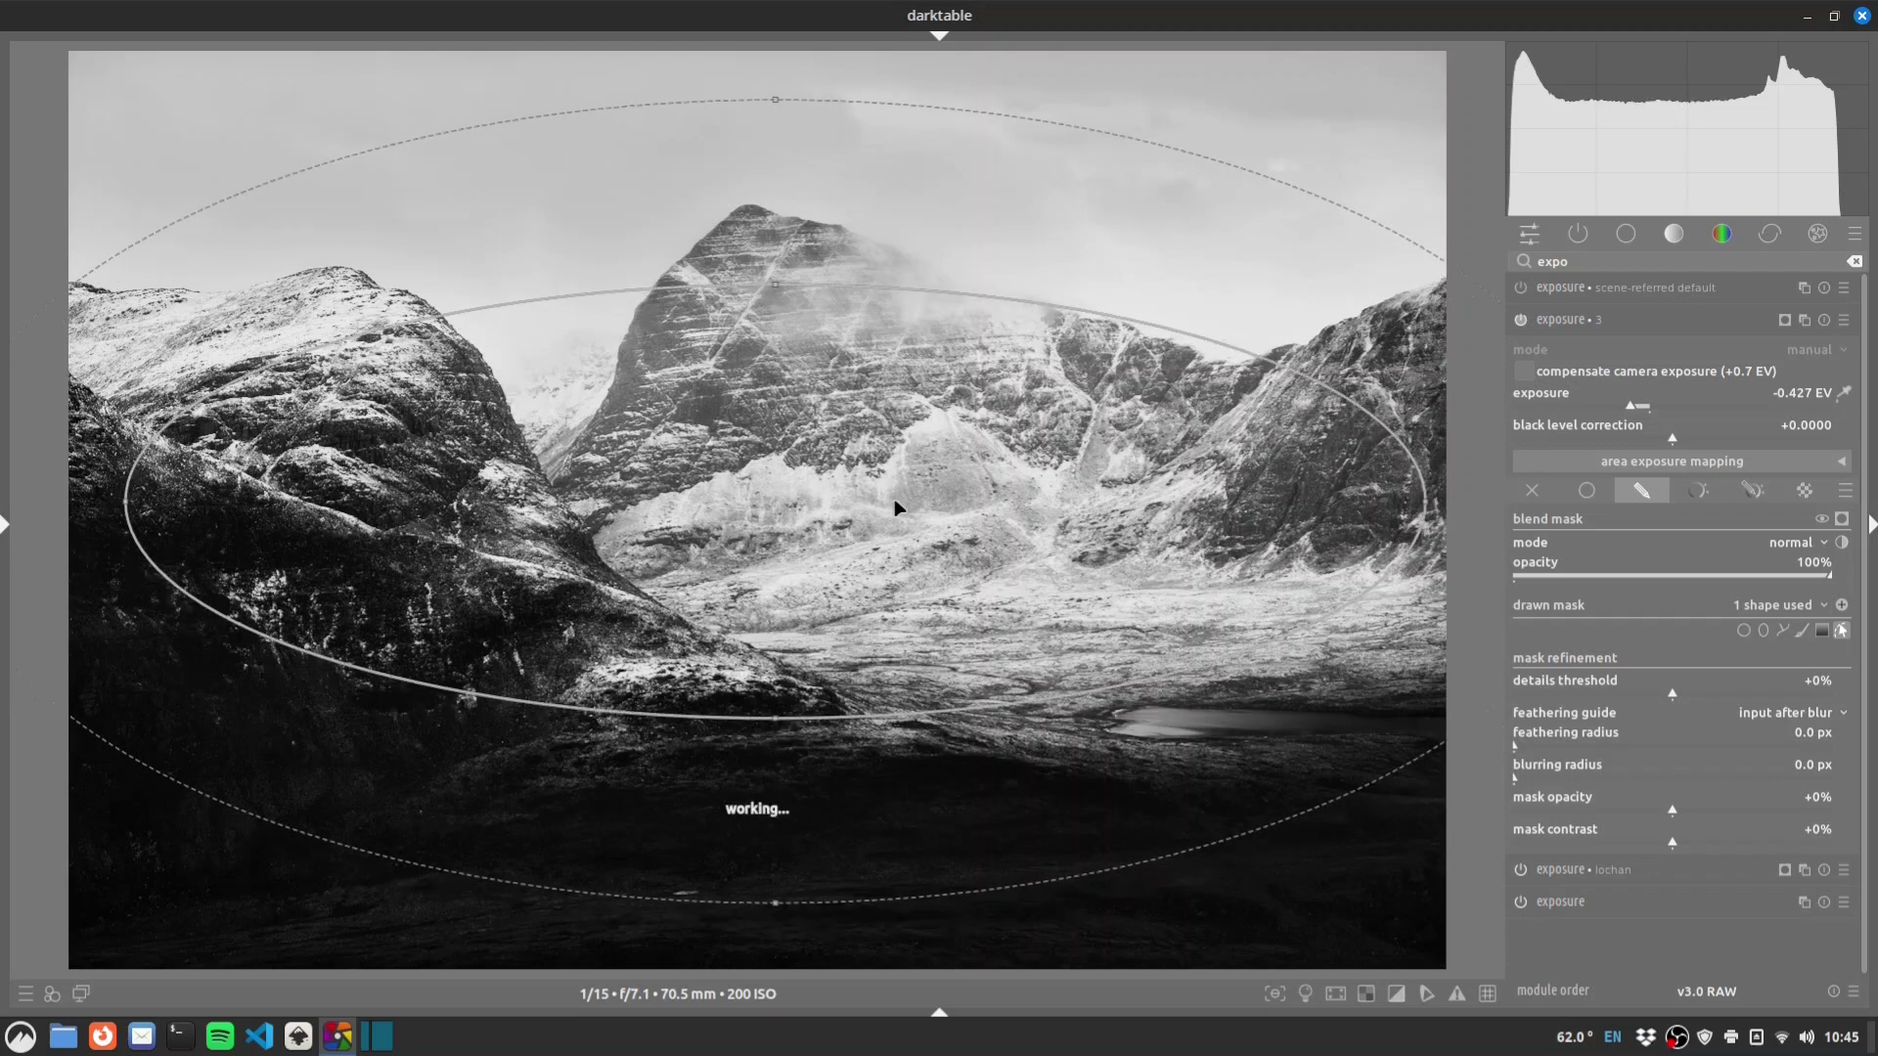
Compare the image with and without the masked exposure, and rename that instance vignette.
{"action": "left_click", "coordinate": [1519, 321]}
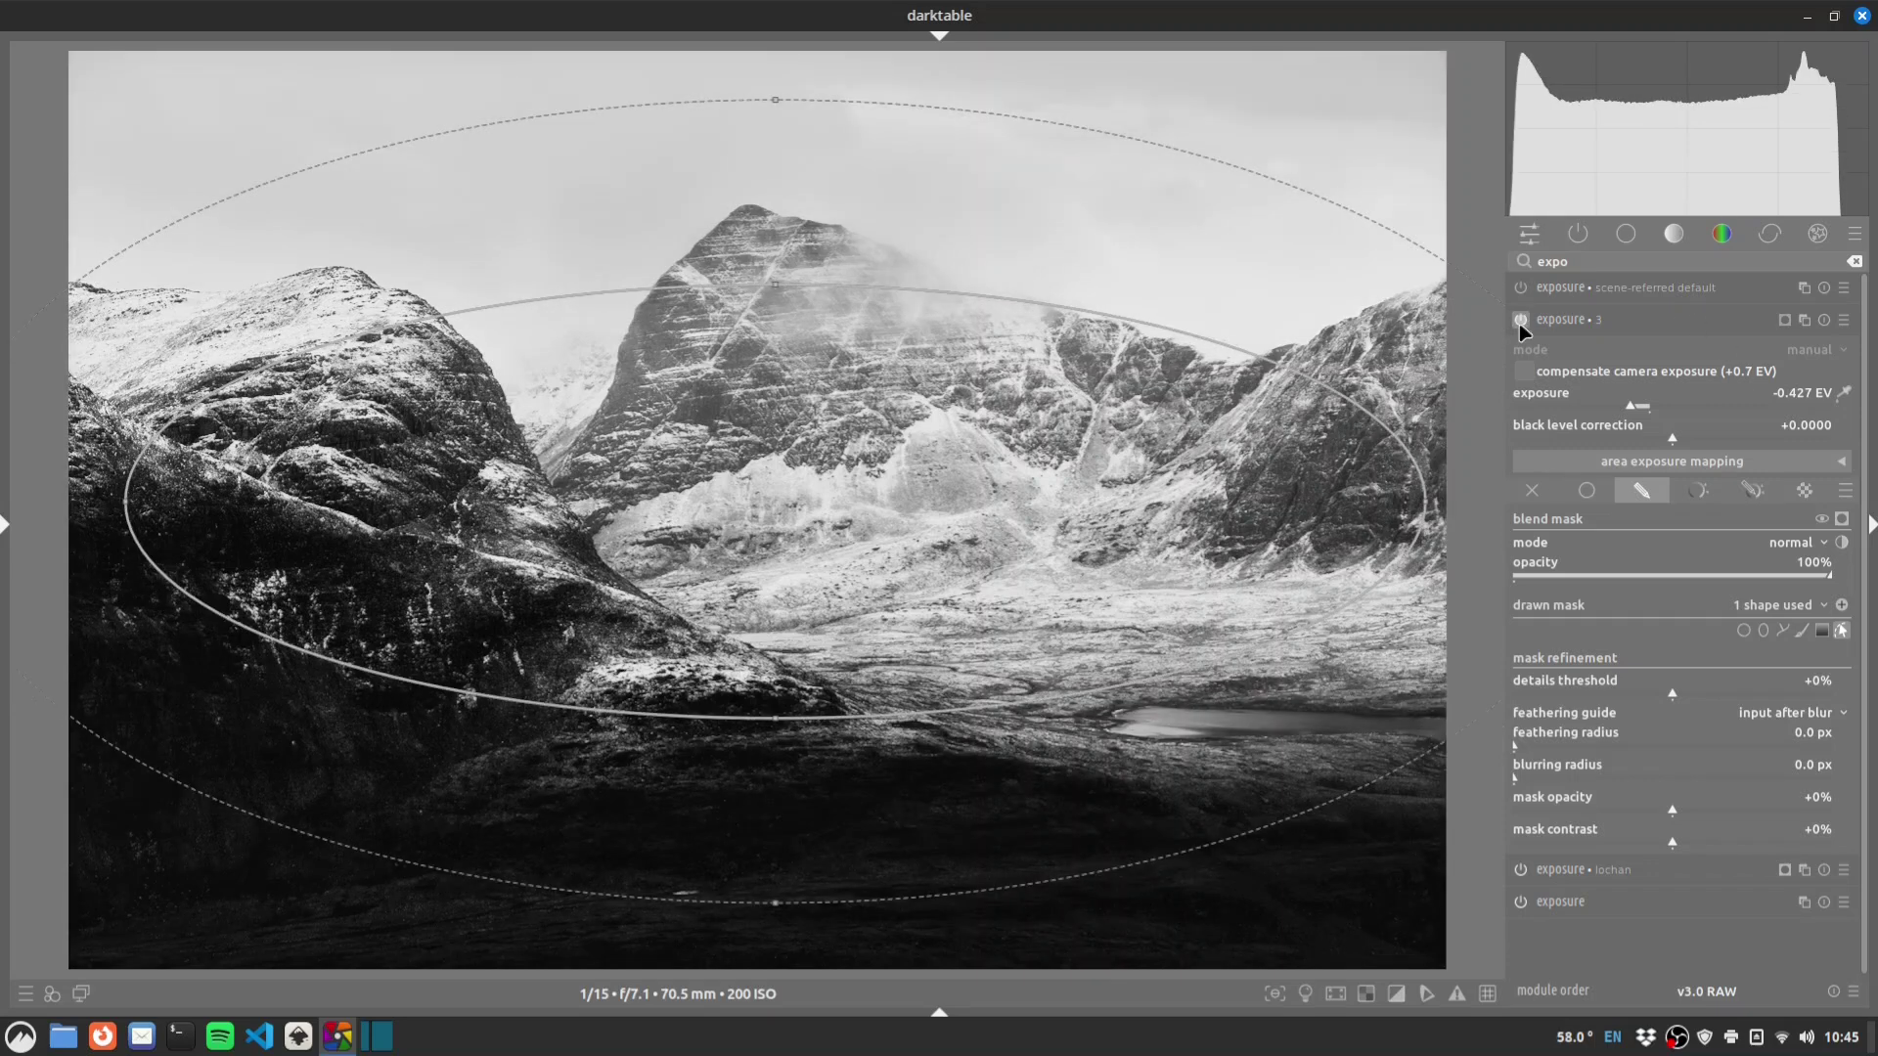
{"action": "left_click", "coordinate": [1519, 321]}
{"action": "left_click", "coordinate": [1519, 320]}
{"action": "left_click", "coordinate": [1519, 321]}
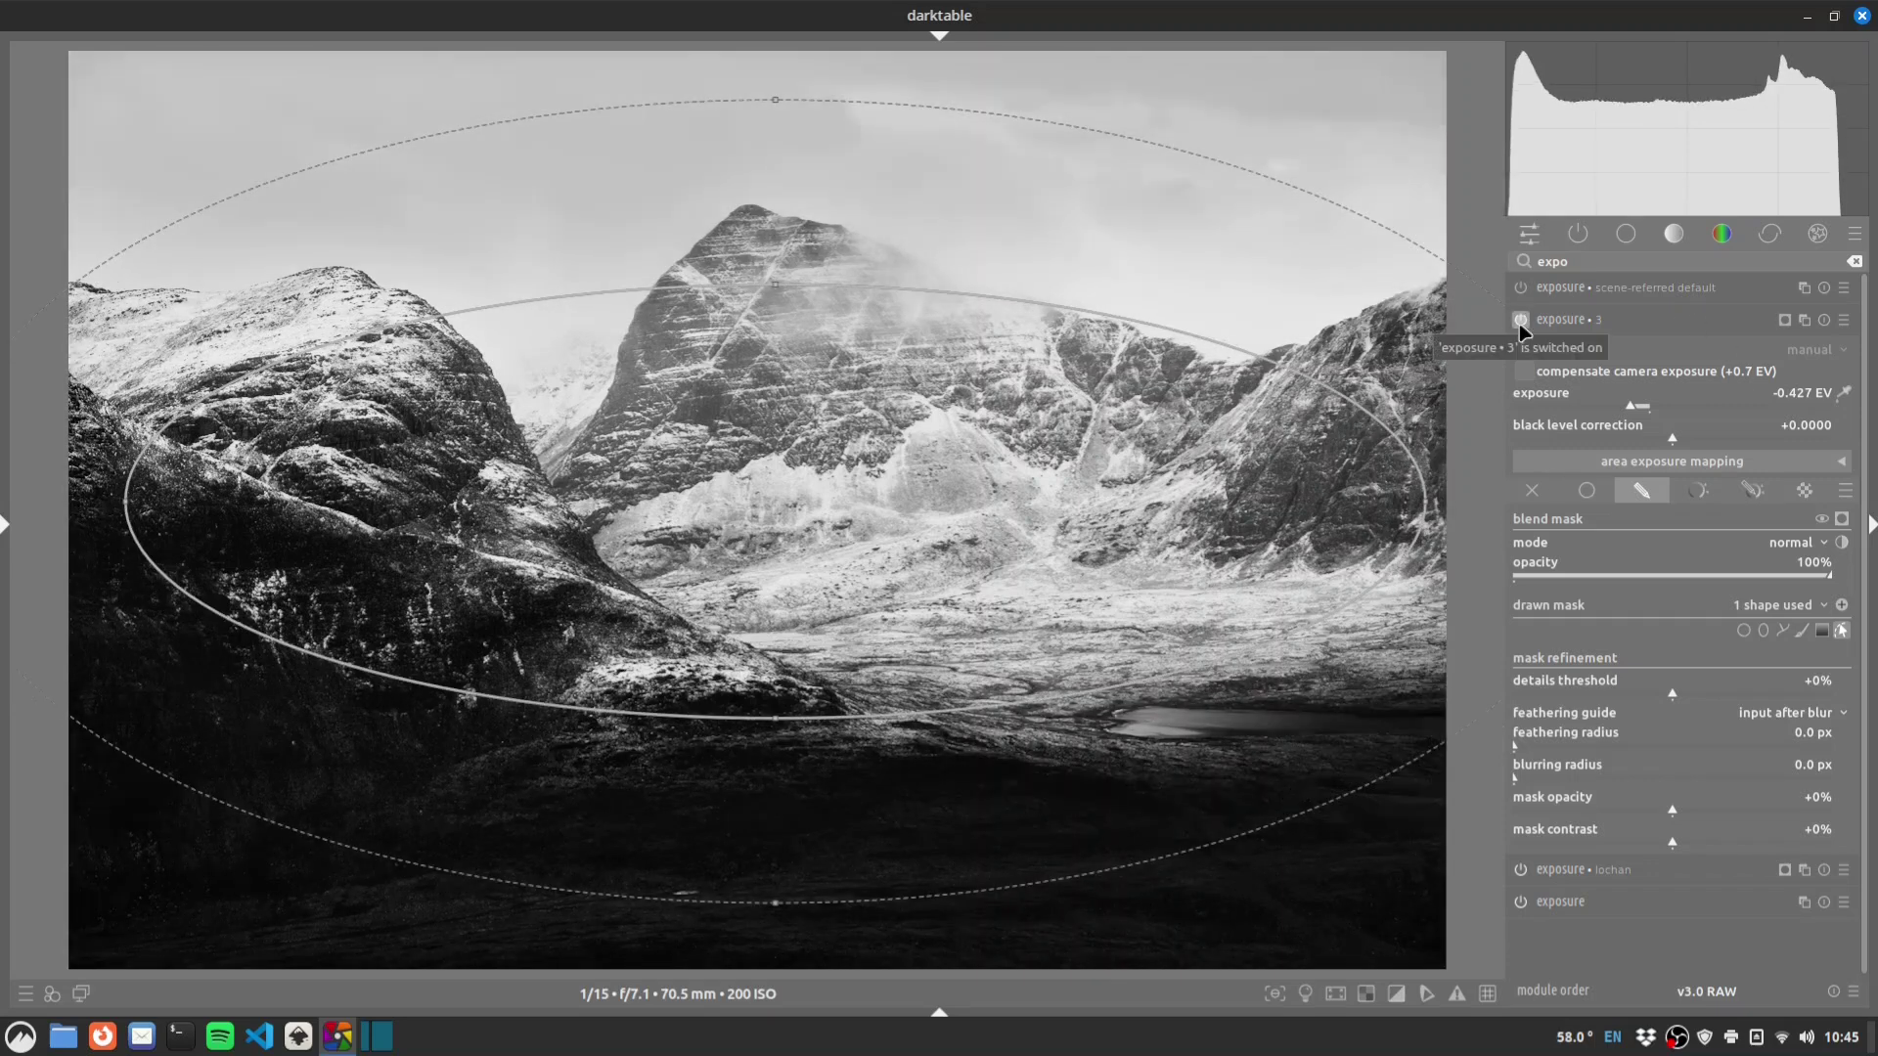
{"action": "left_click", "coordinate": [1519, 320]}
{"action": "left_click", "coordinate": [1519, 321]}
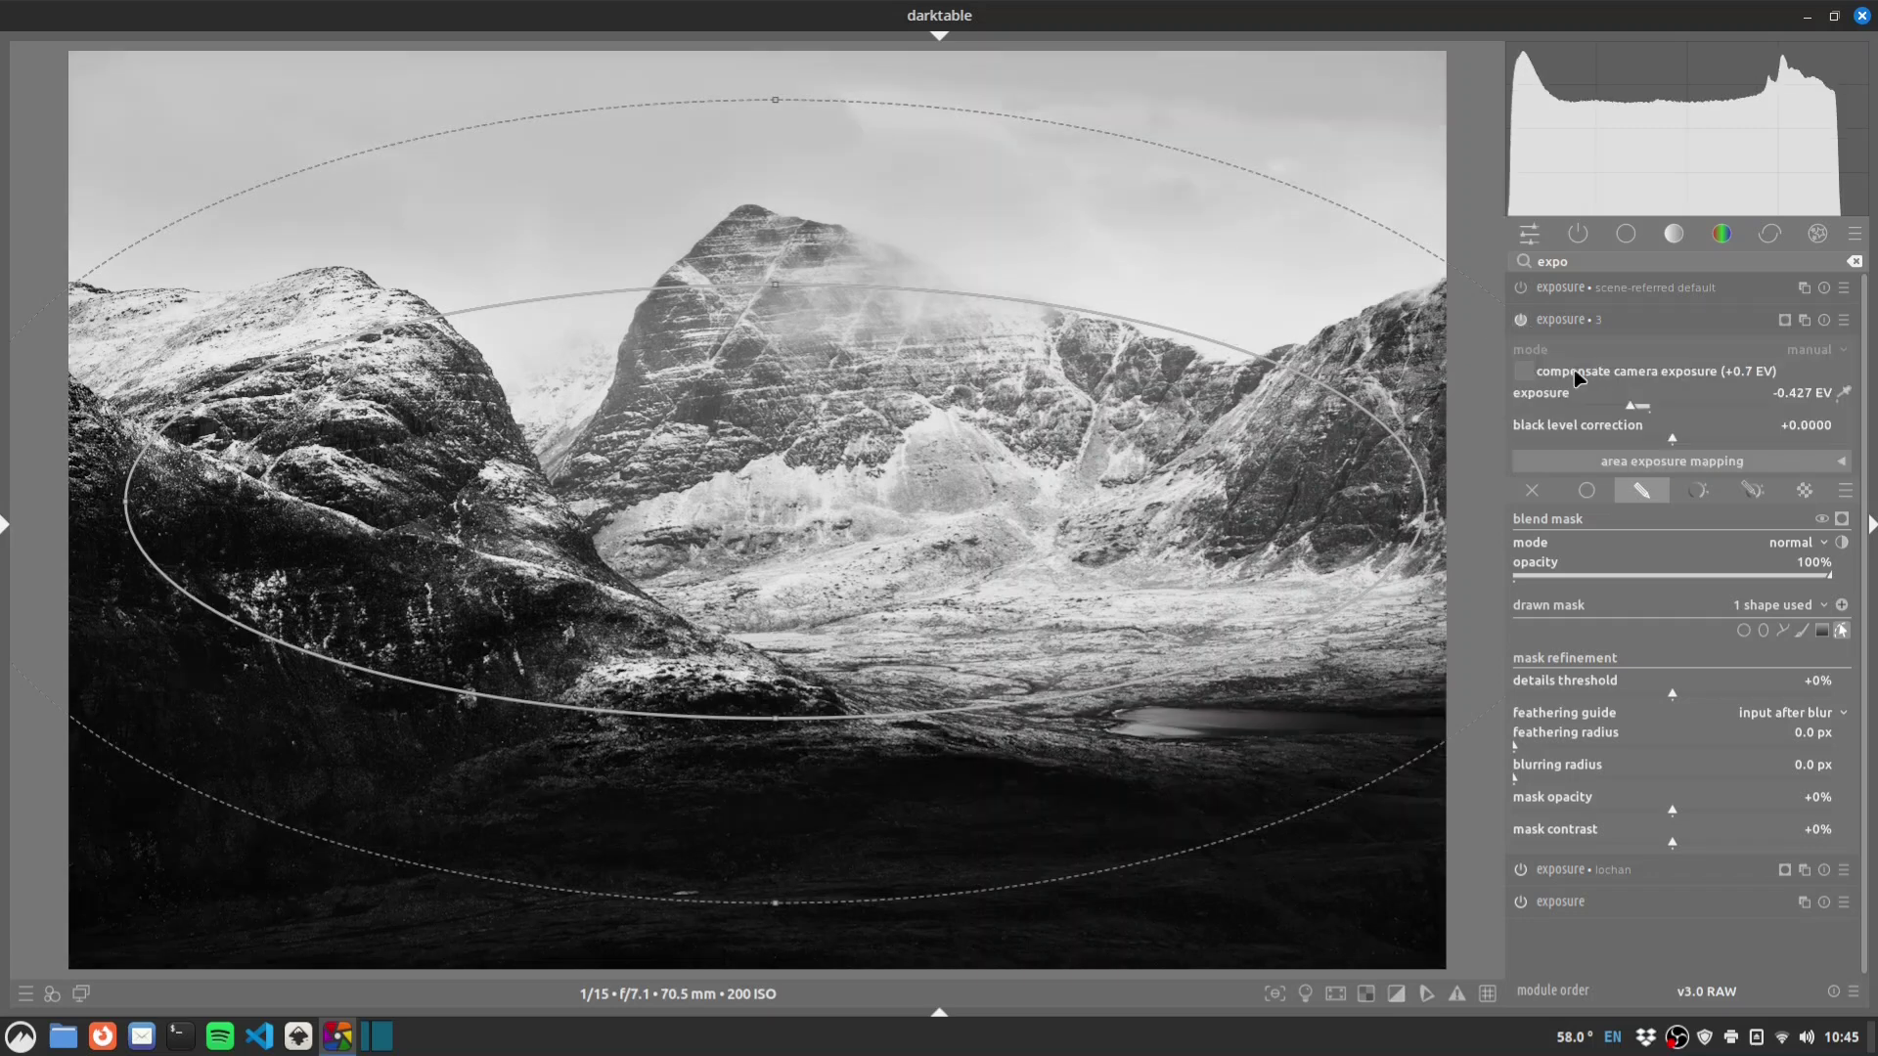
{"action": "double_click", "coordinate": [1615, 331]}
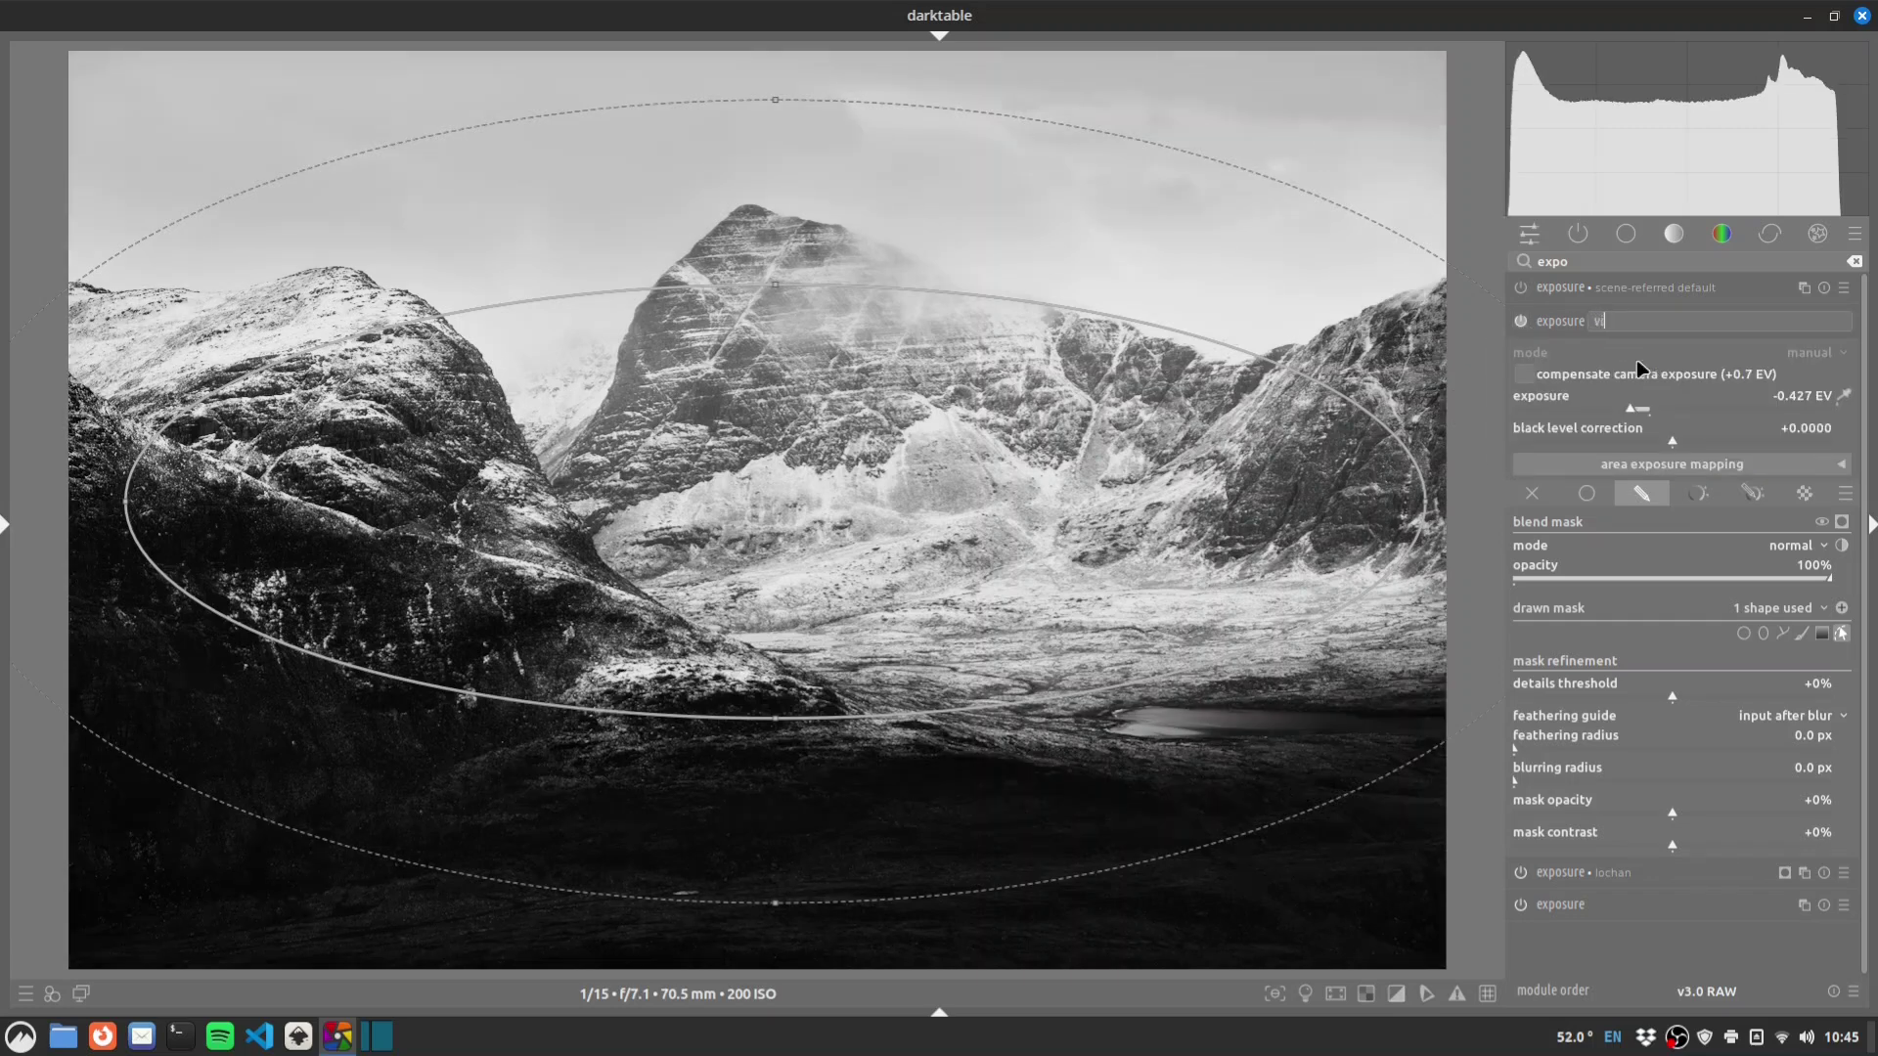
{"action": "key", "text": "Return"}
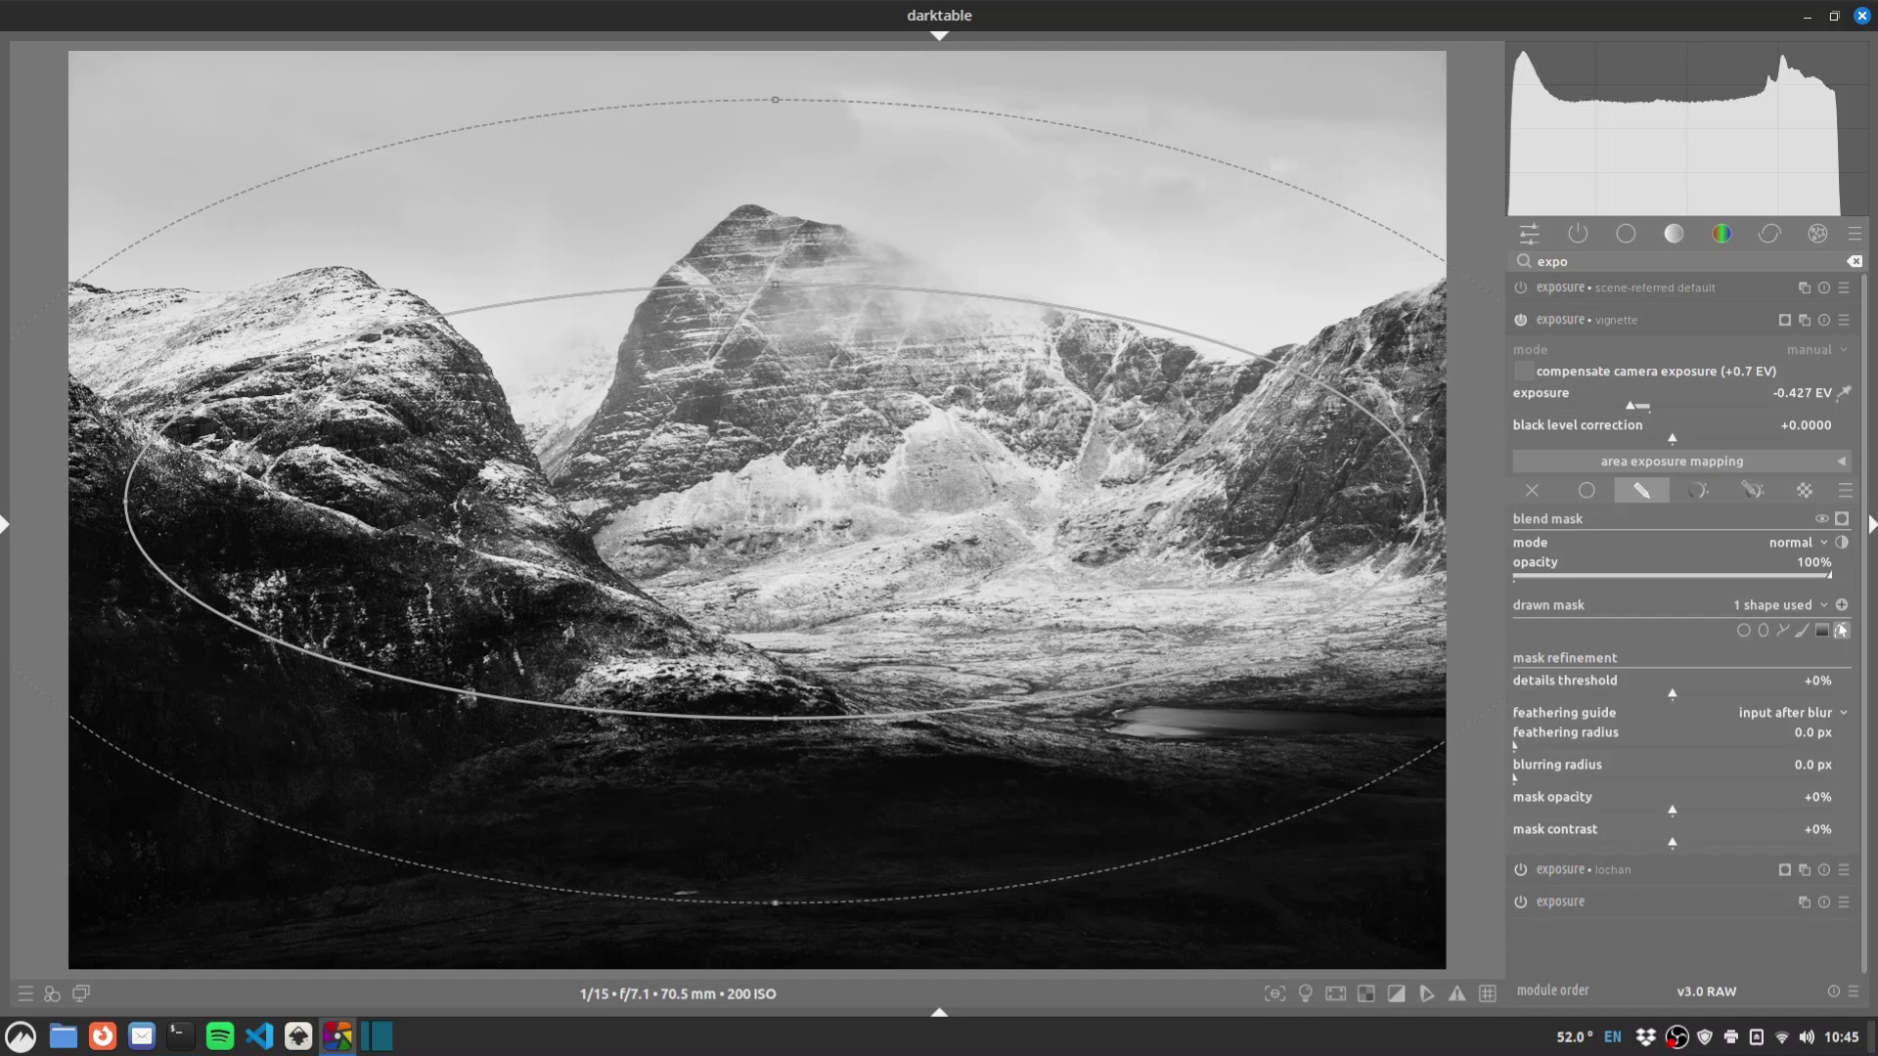
Apply the framing module's 5% white preset, and compare the finished image with the snapshot of the unedited photo.
{"action": "left_click", "coordinate": [1578, 233]}
{"action": "left_click", "coordinate": [1557, 260]}
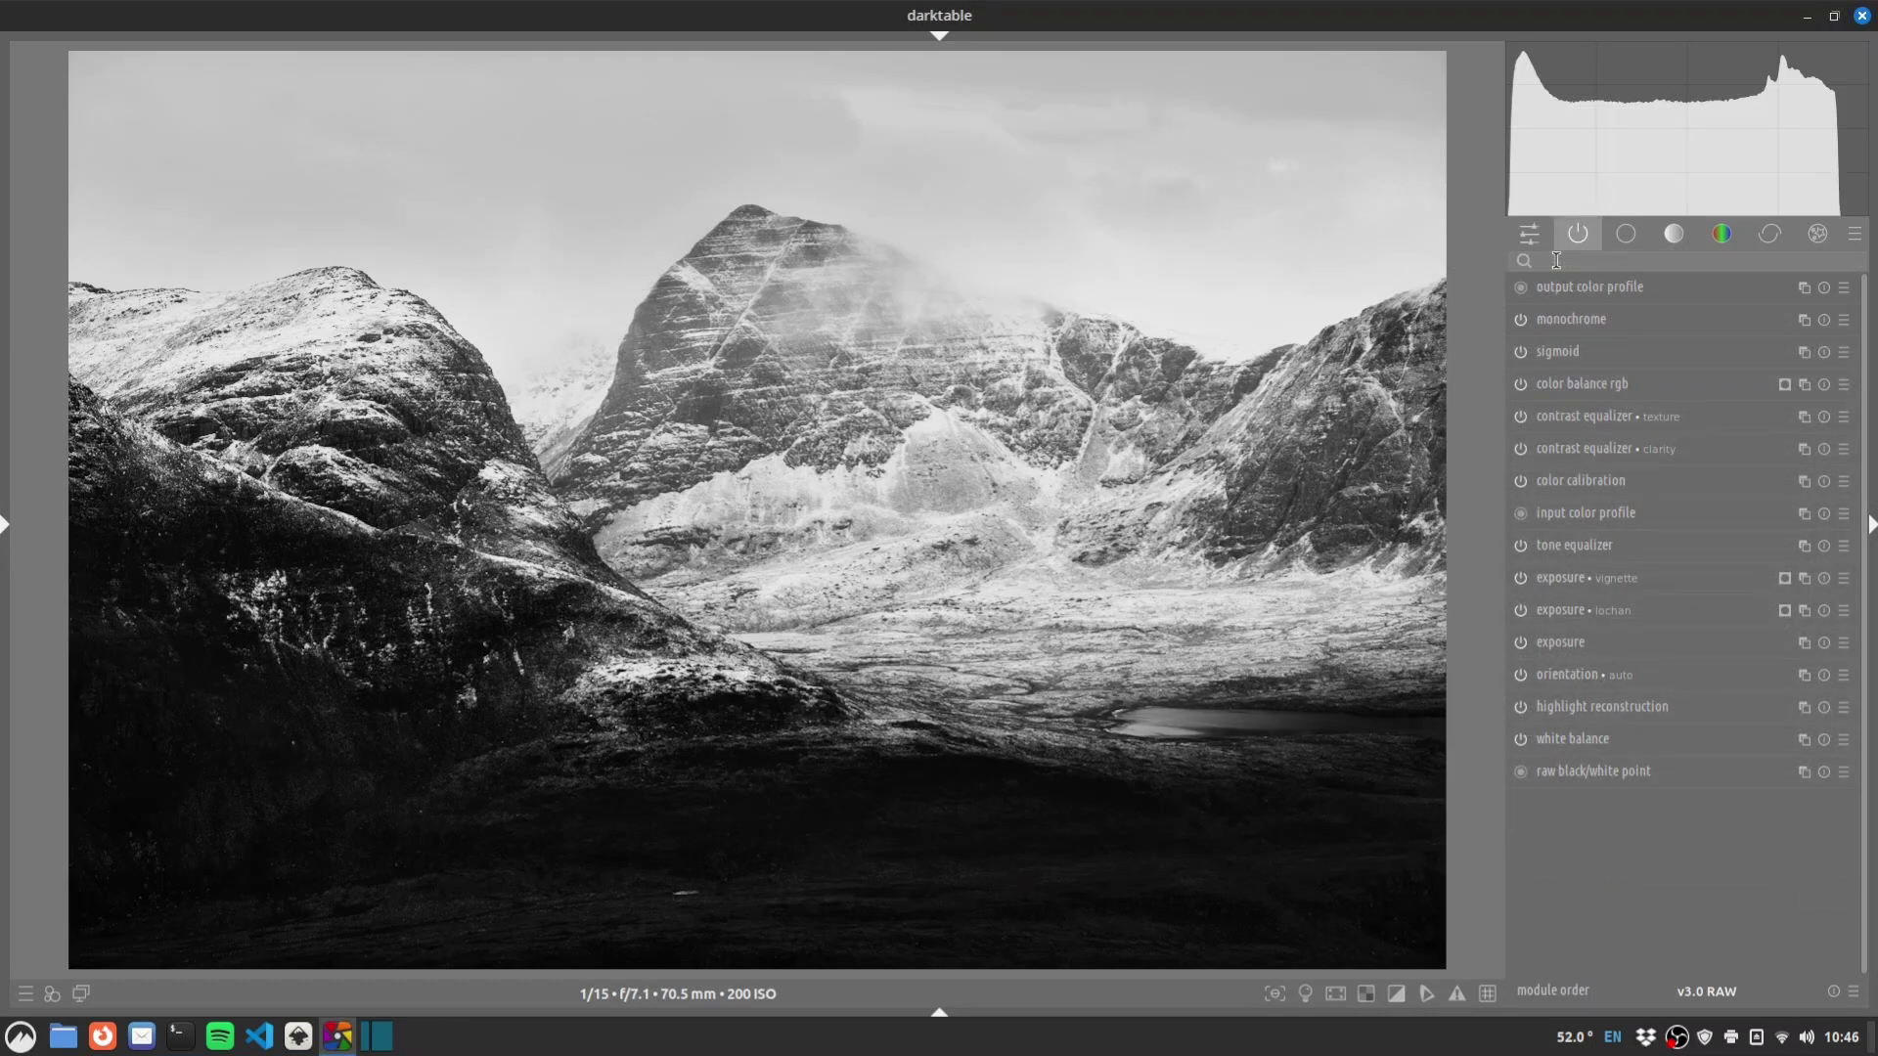
{"action": "type", "text": "framin"}
{"action": "right_click", "coordinate": [1622, 284]}
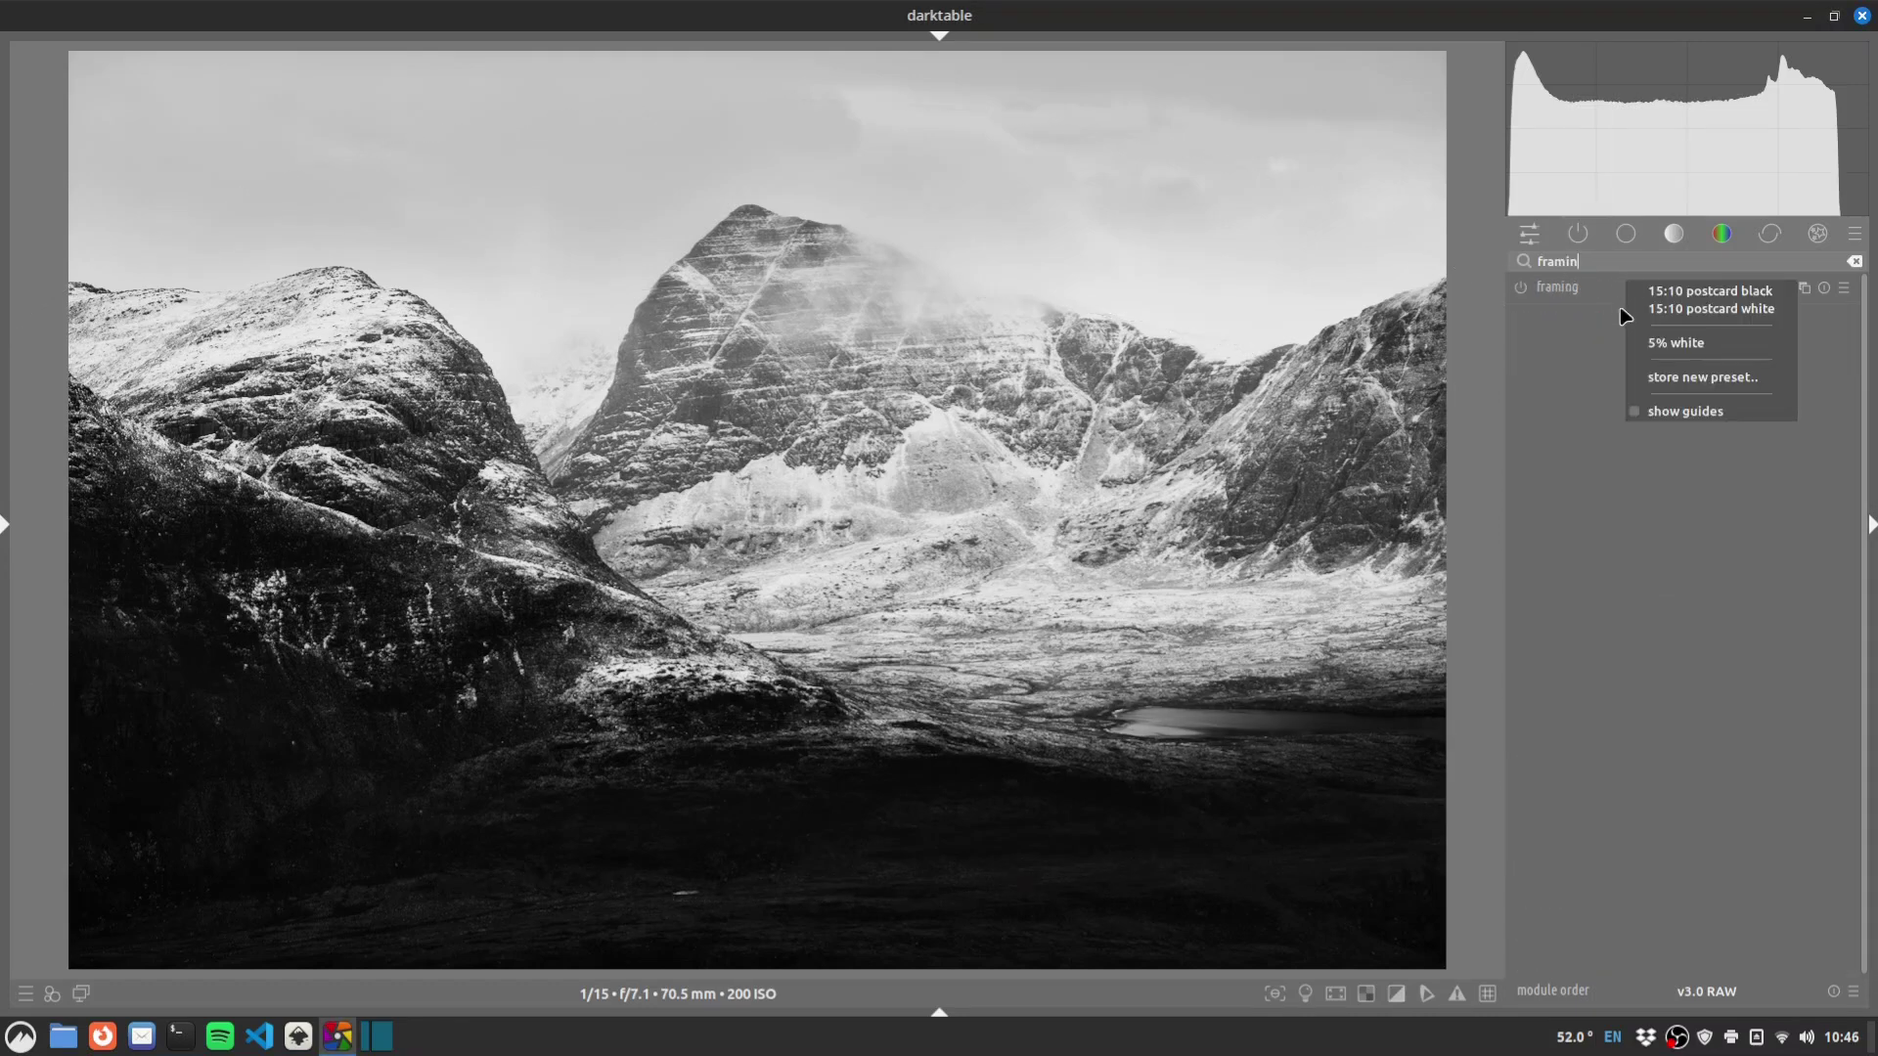
{"action": "left_click", "coordinate": [1682, 333]}
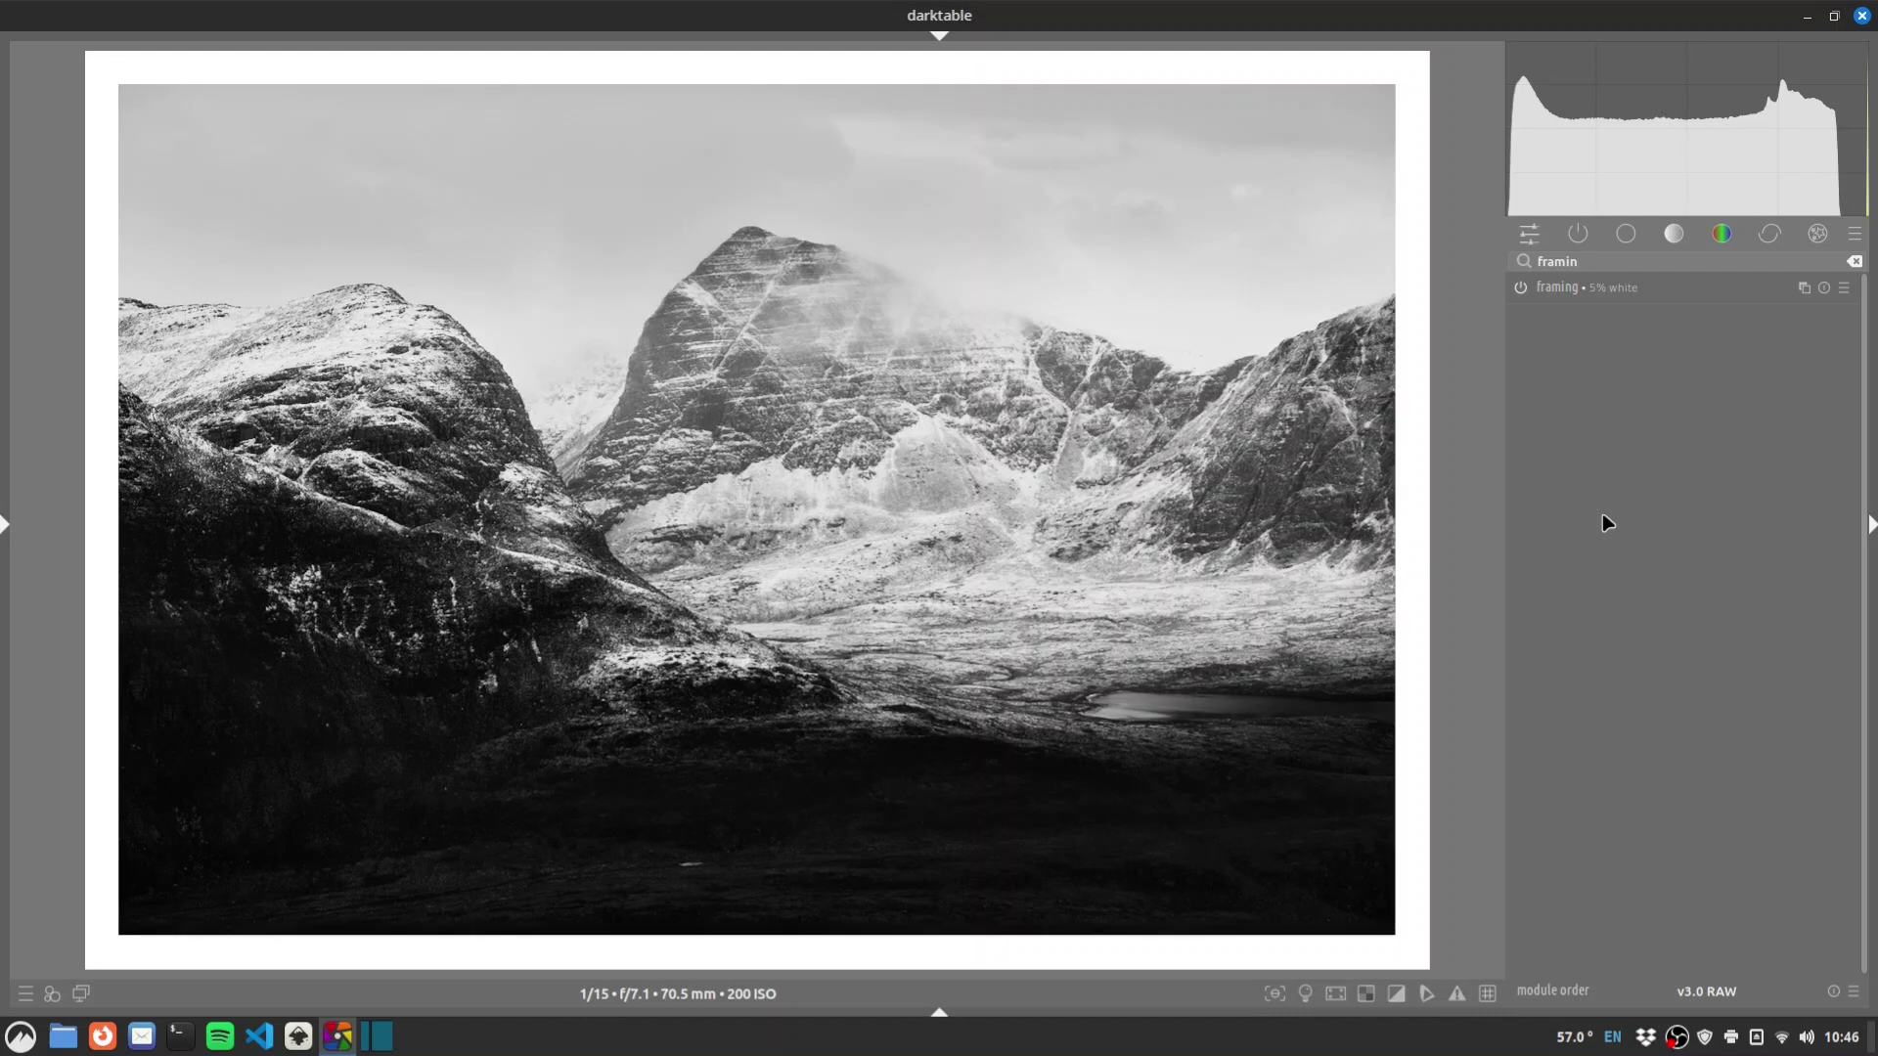
{"action": "left_click", "coordinate": [1587, 232]}
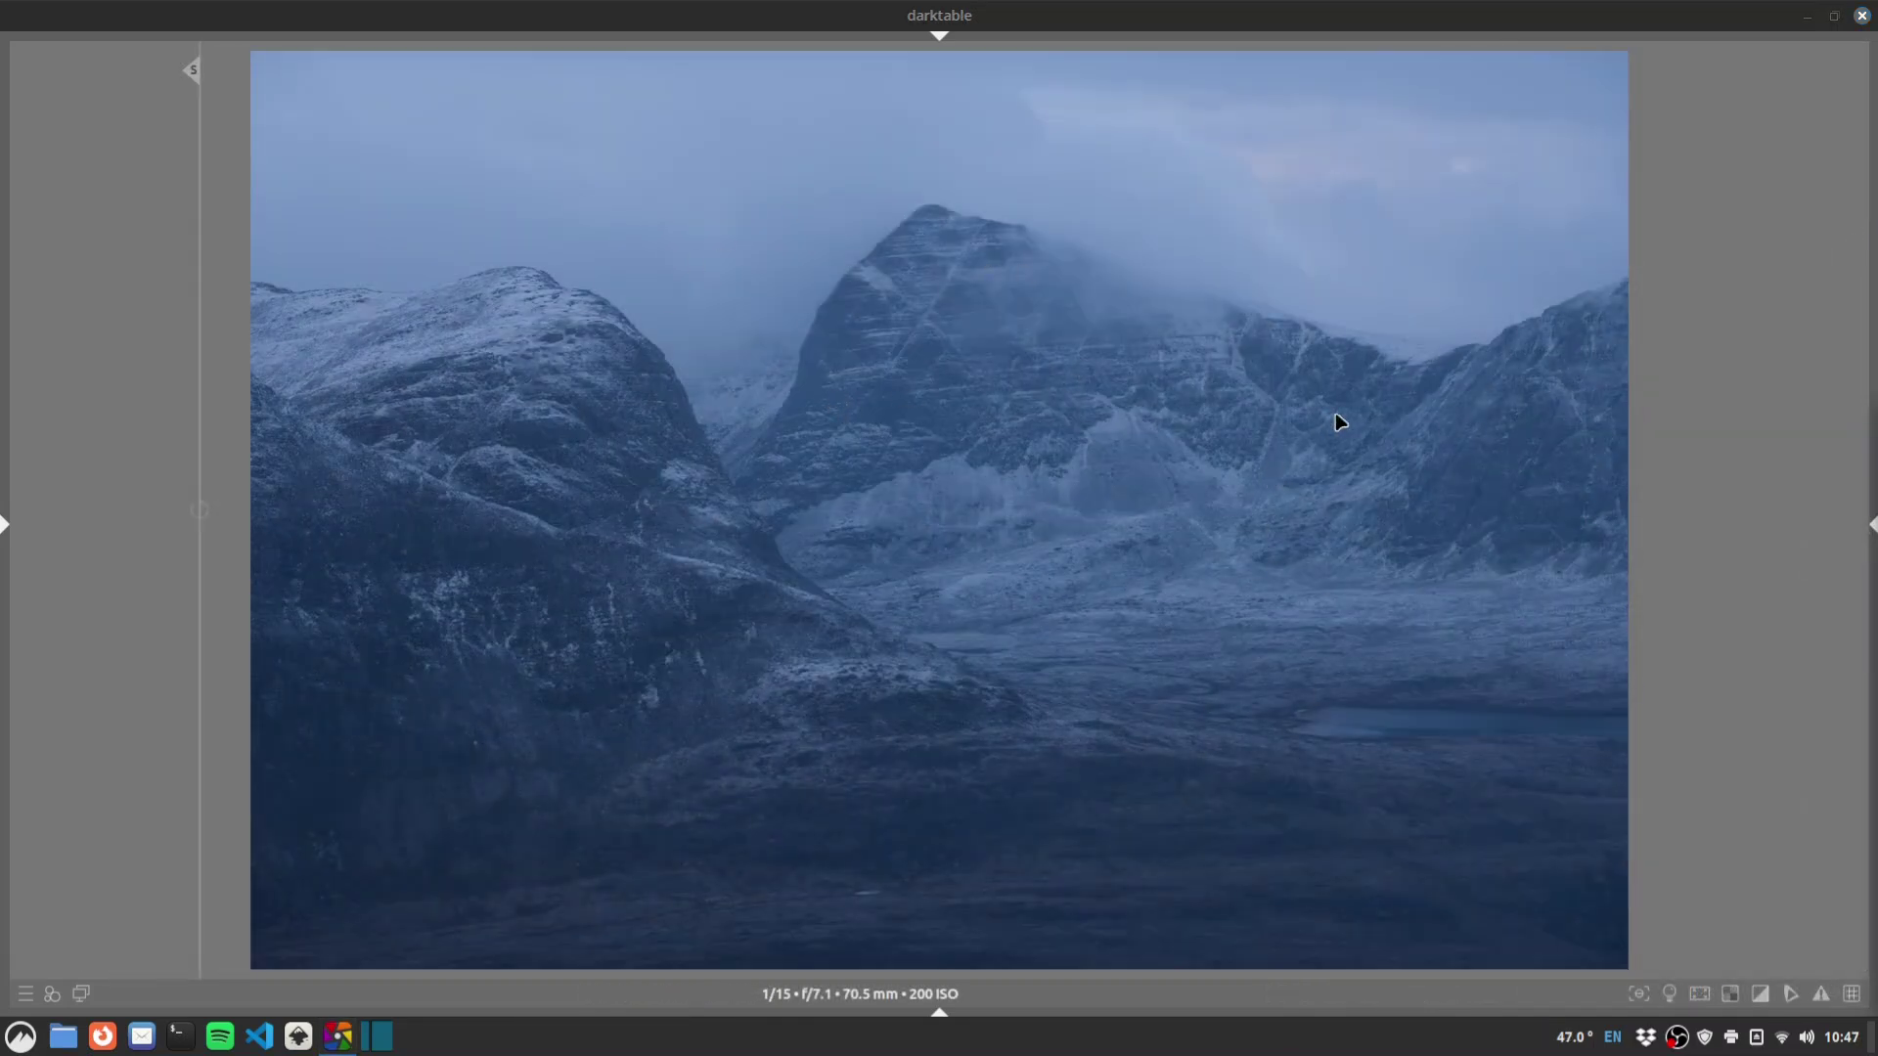
{"action": "left_click_drag", "start_coordinate": [188, 65], "coordinate": [1654, 306]}
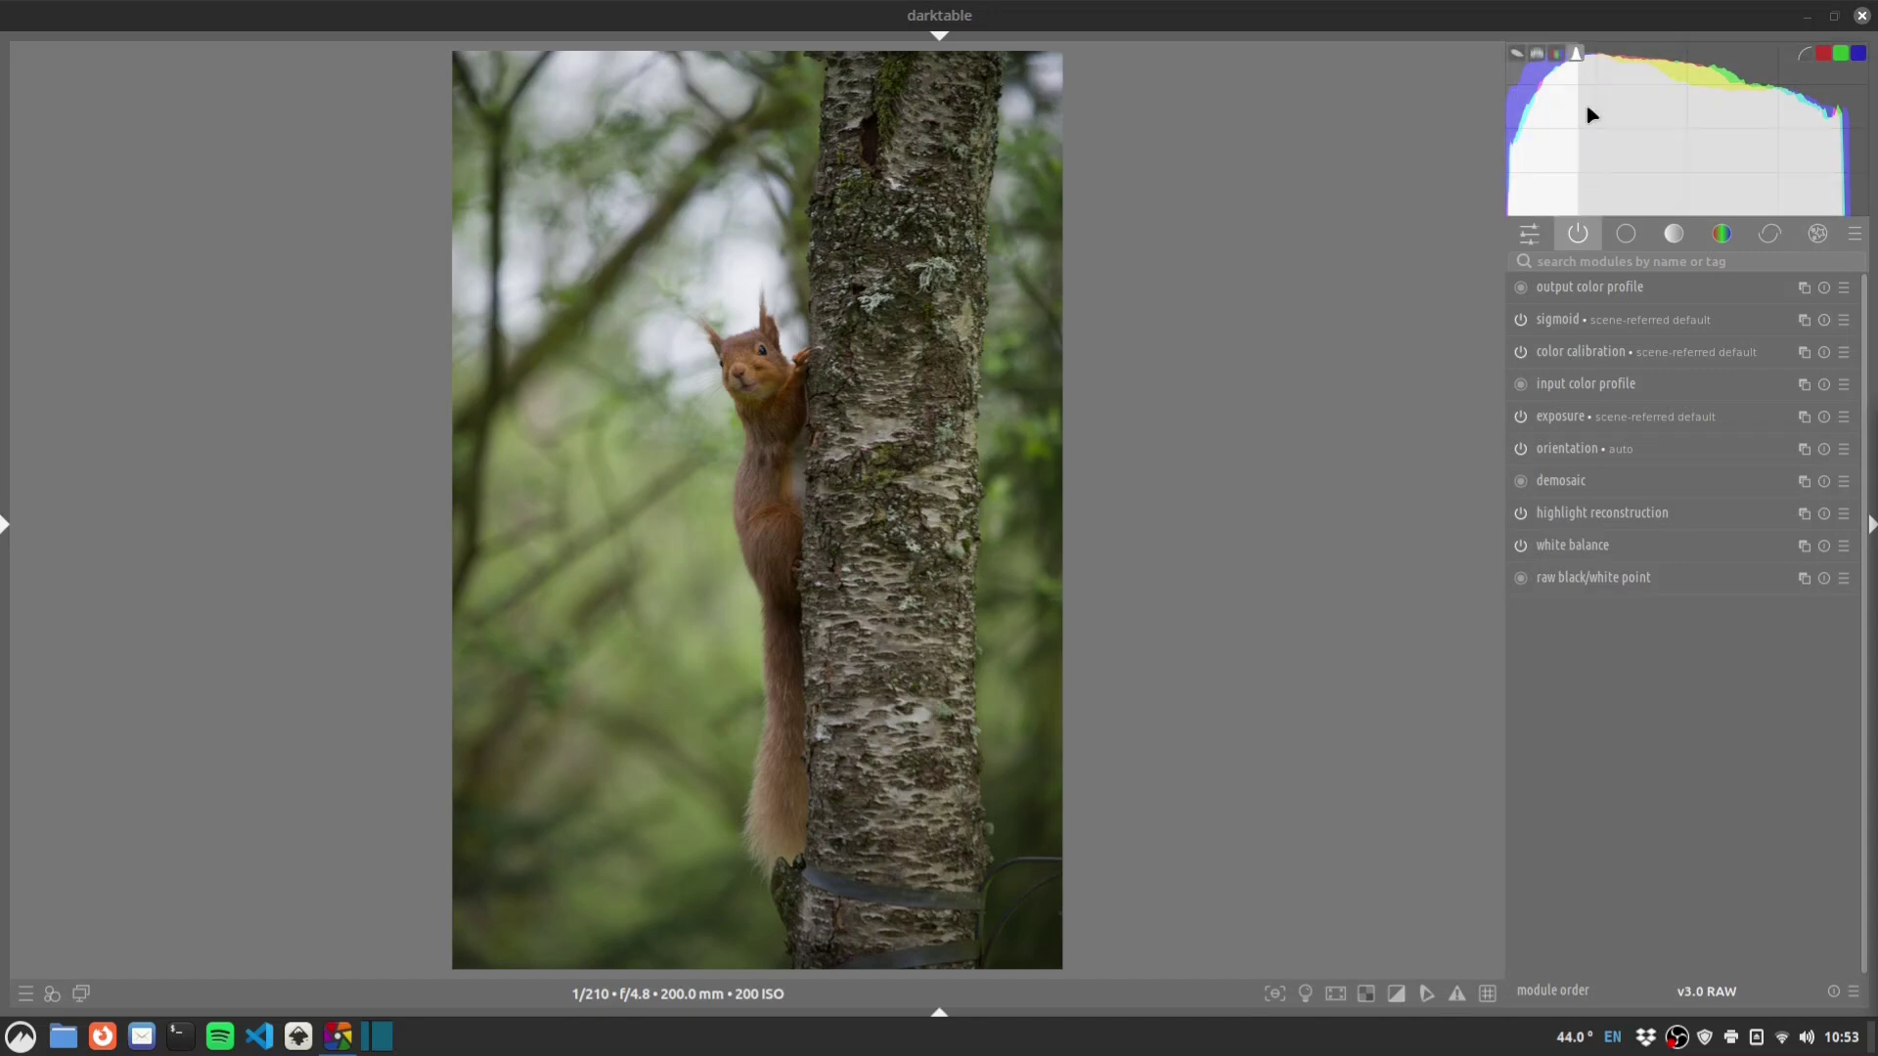
Set the squirrel photo's white balance in color calibration from the detected image area, and collapse the module.
{"action": "left_click", "coordinate": [1751, 352]}
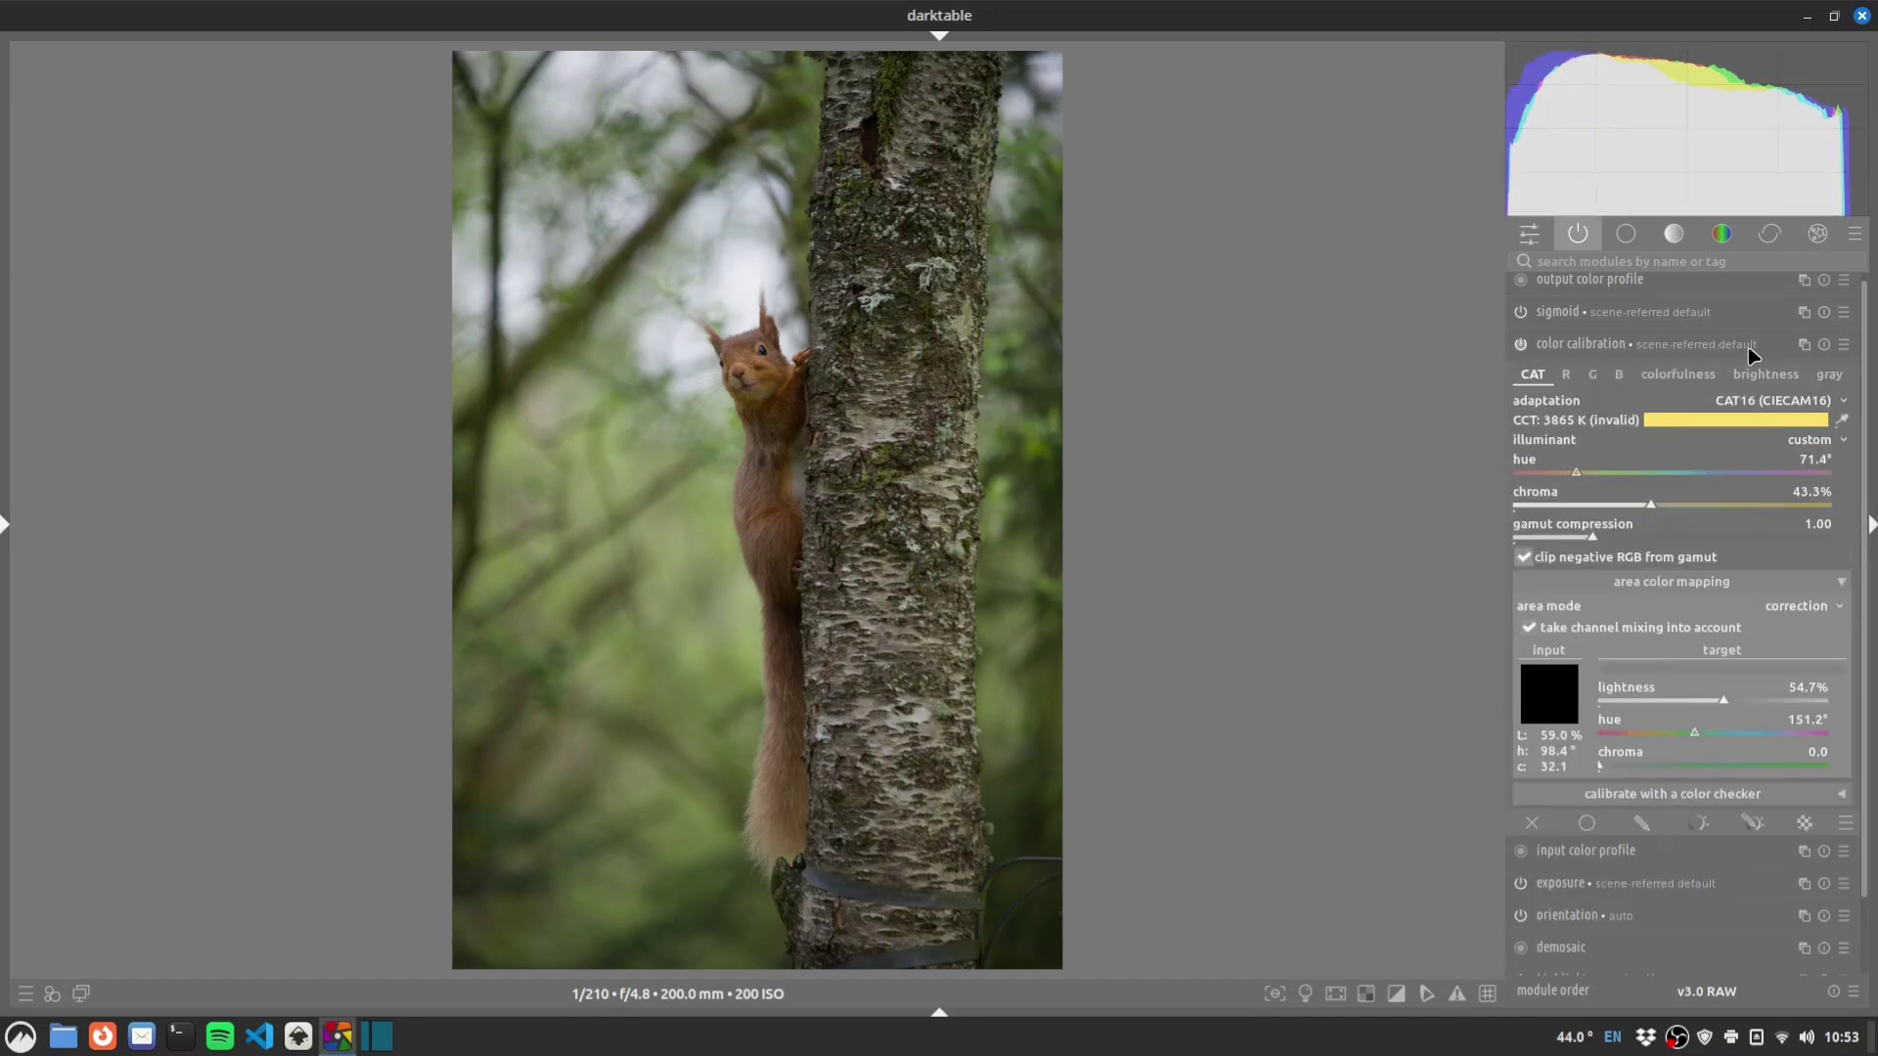
{"action": "left_click", "coordinate": [1843, 365]}
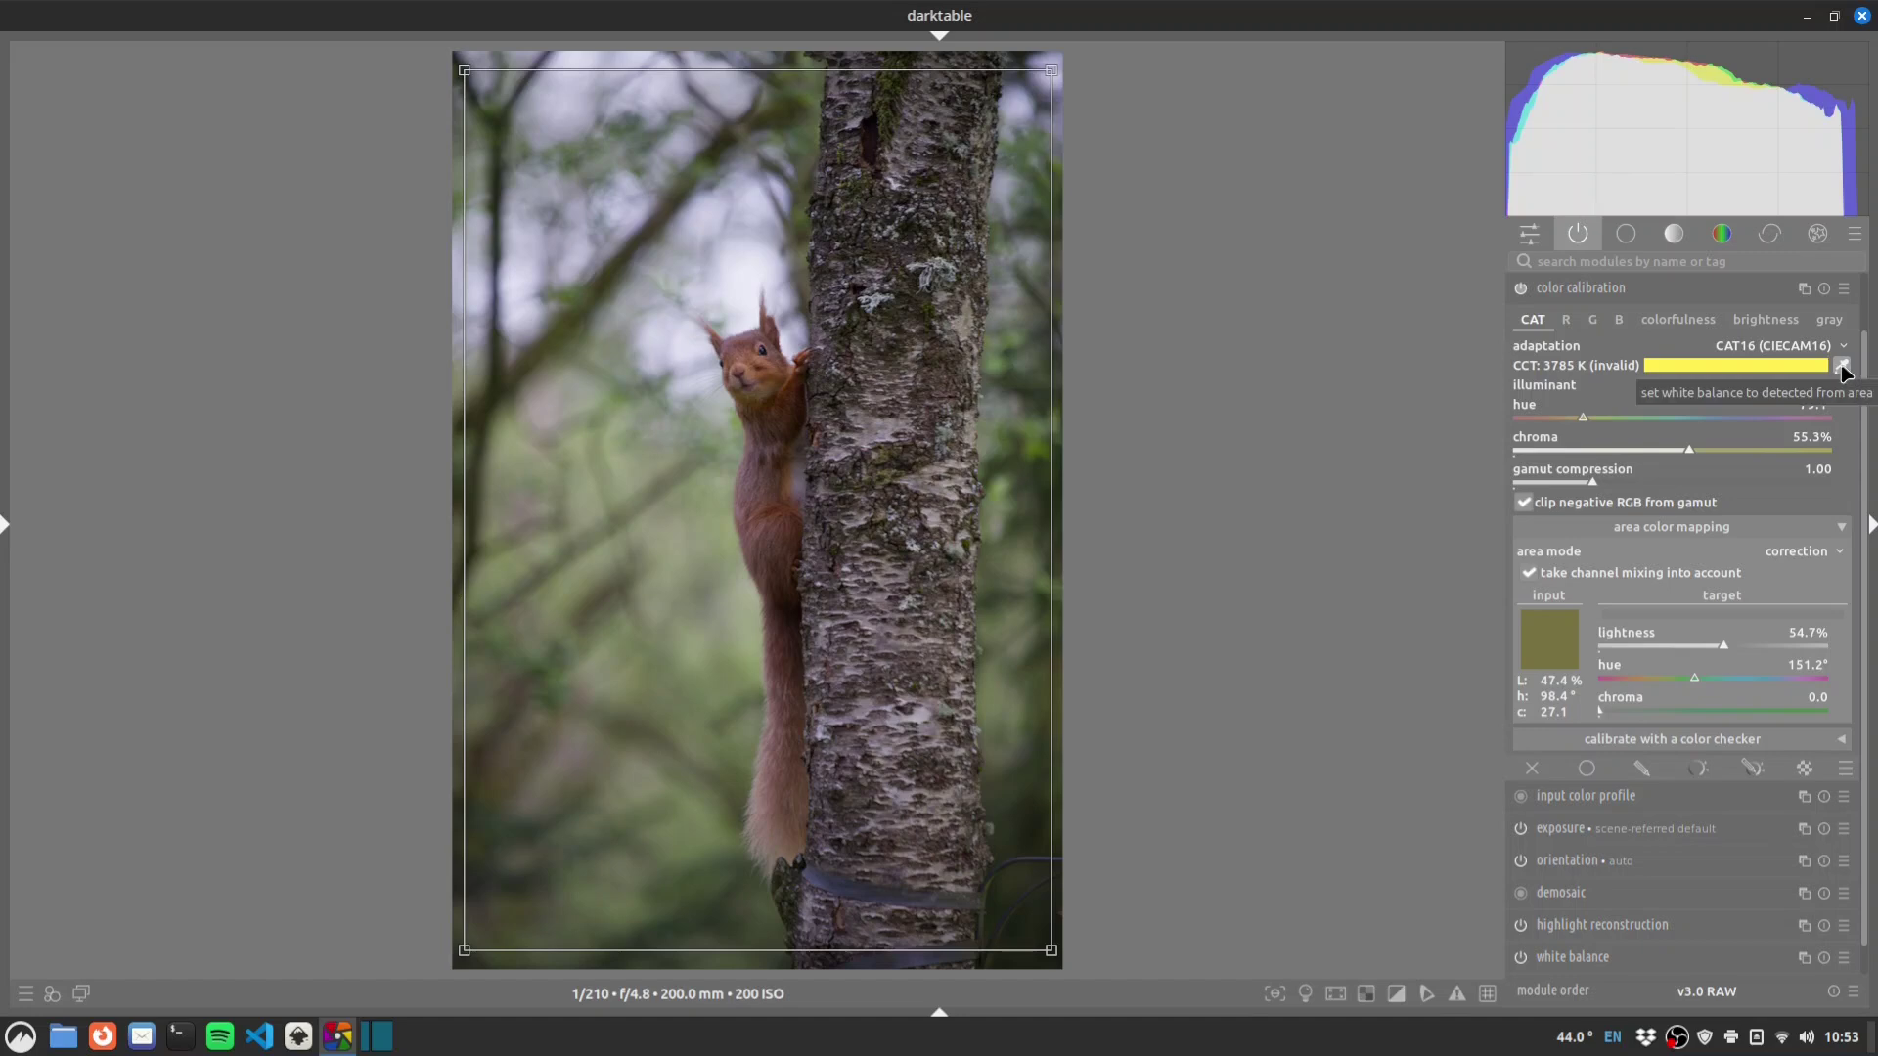
{"action": "left_click", "coordinate": [1571, 292]}
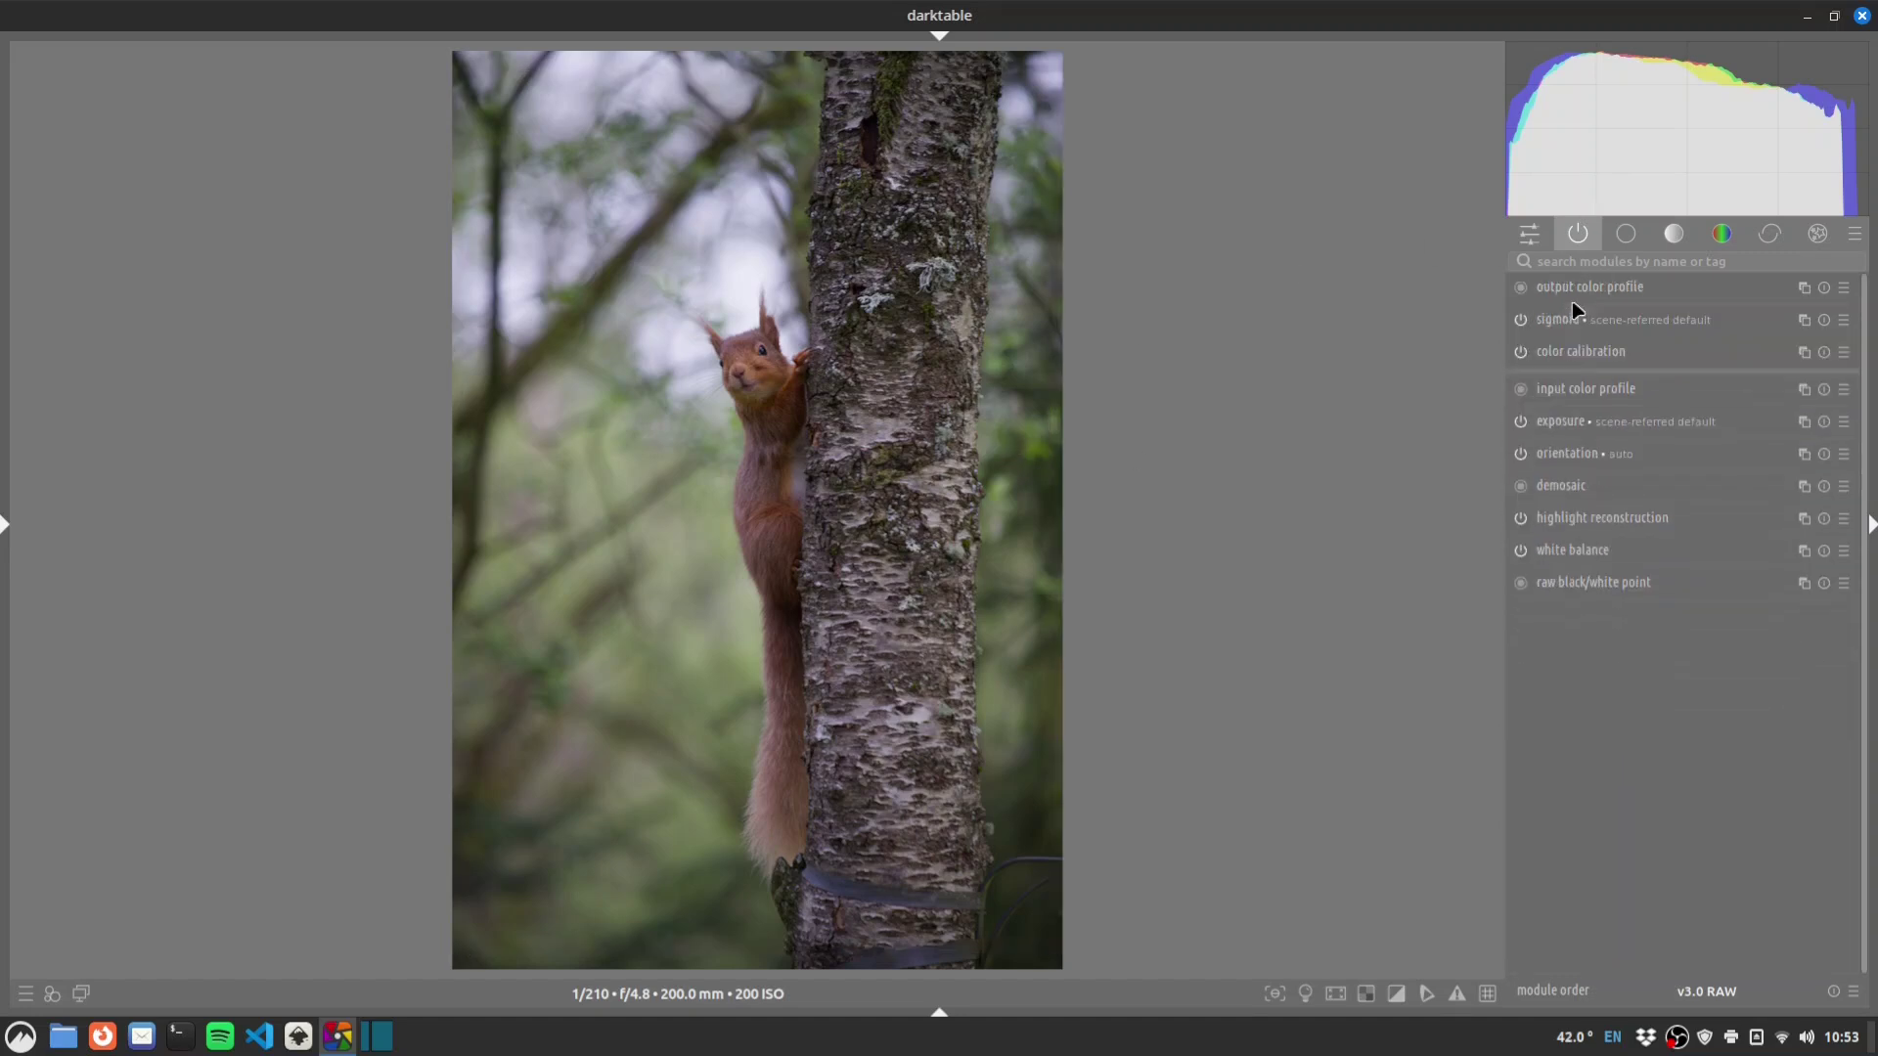
Raise the squirrel photo's exposure to +1.246 EV.
{"action": "left_click", "coordinate": [1565, 417]}
{"action": "left_click_drag", "start_coordinate": [1687, 503], "coordinate": [1706, 507]}
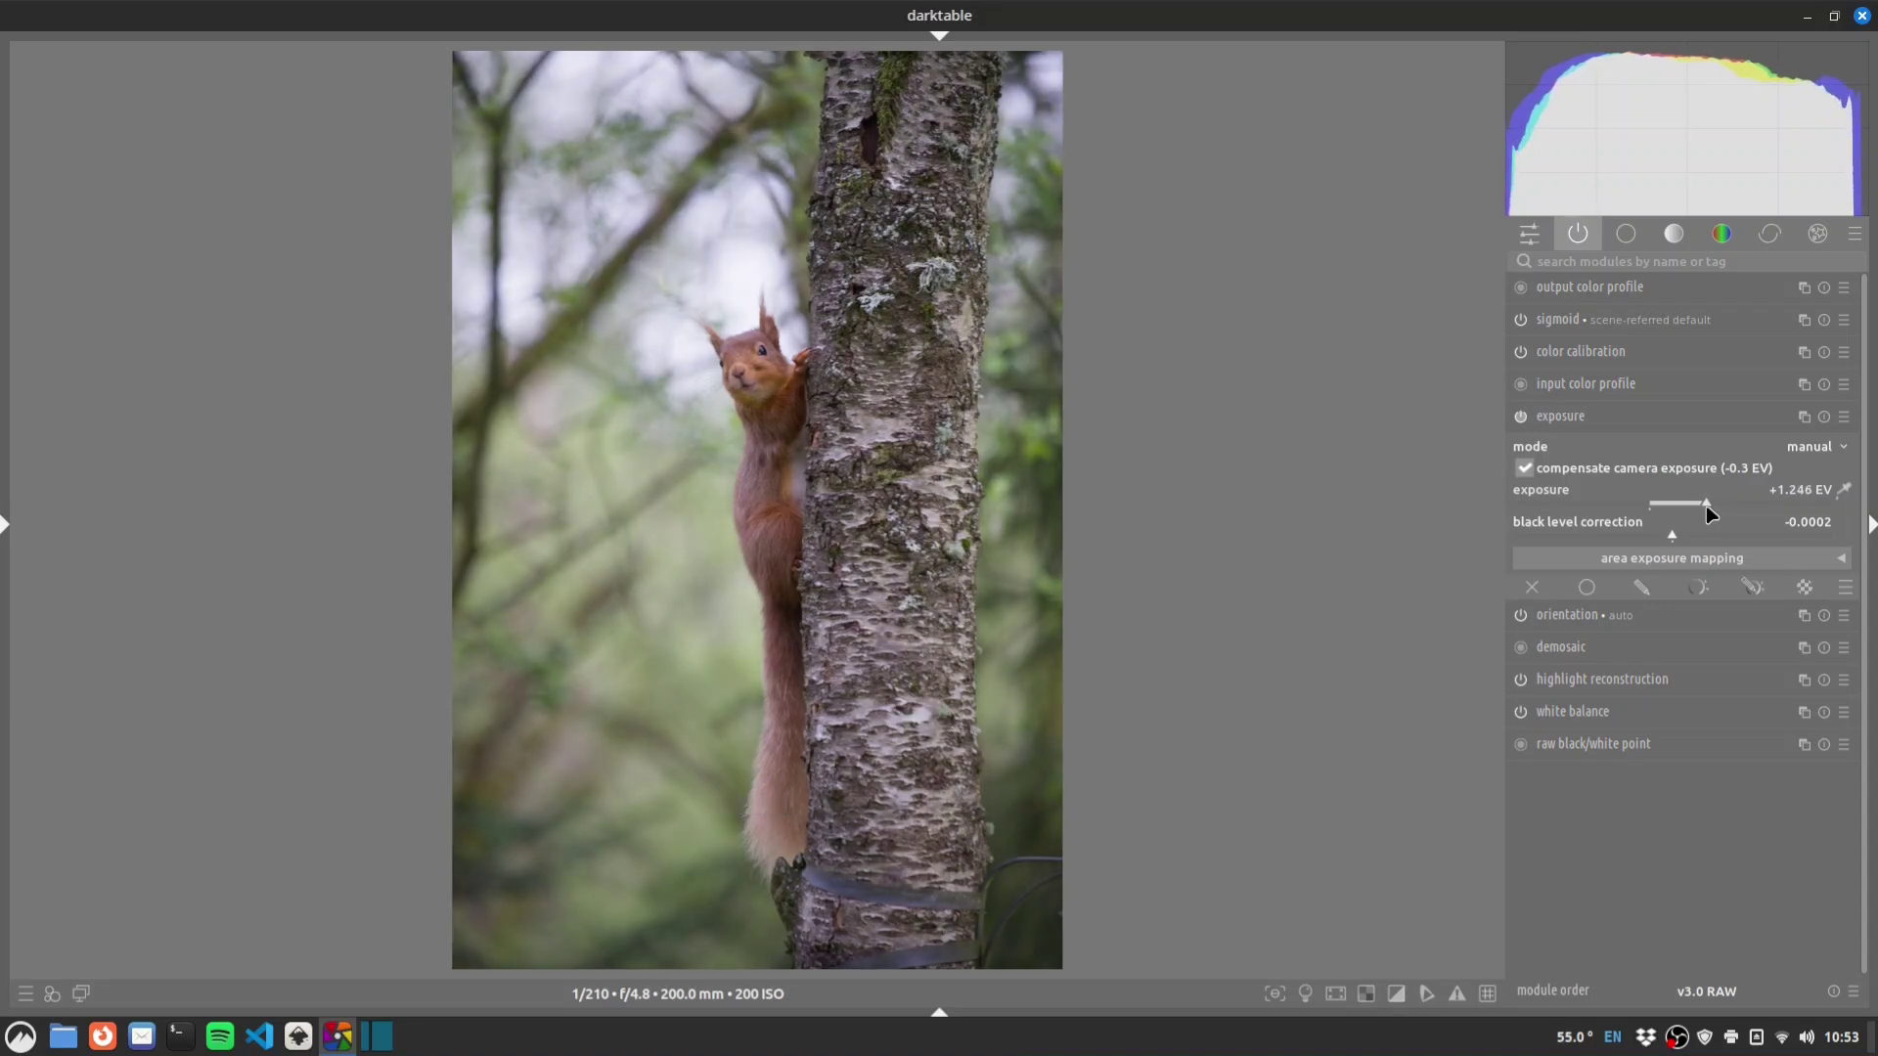
Adjust the contrast of the squirrel photo slightly in the sigmoid module, and collapse the module.
{"action": "left_click", "coordinate": [1576, 319]}
{"action": "left_click_drag", "start_coordinate": [1676, 399], "coordinate": [1687, 401]}
{"action": "left_click", "coordinate": [1610, 329]}
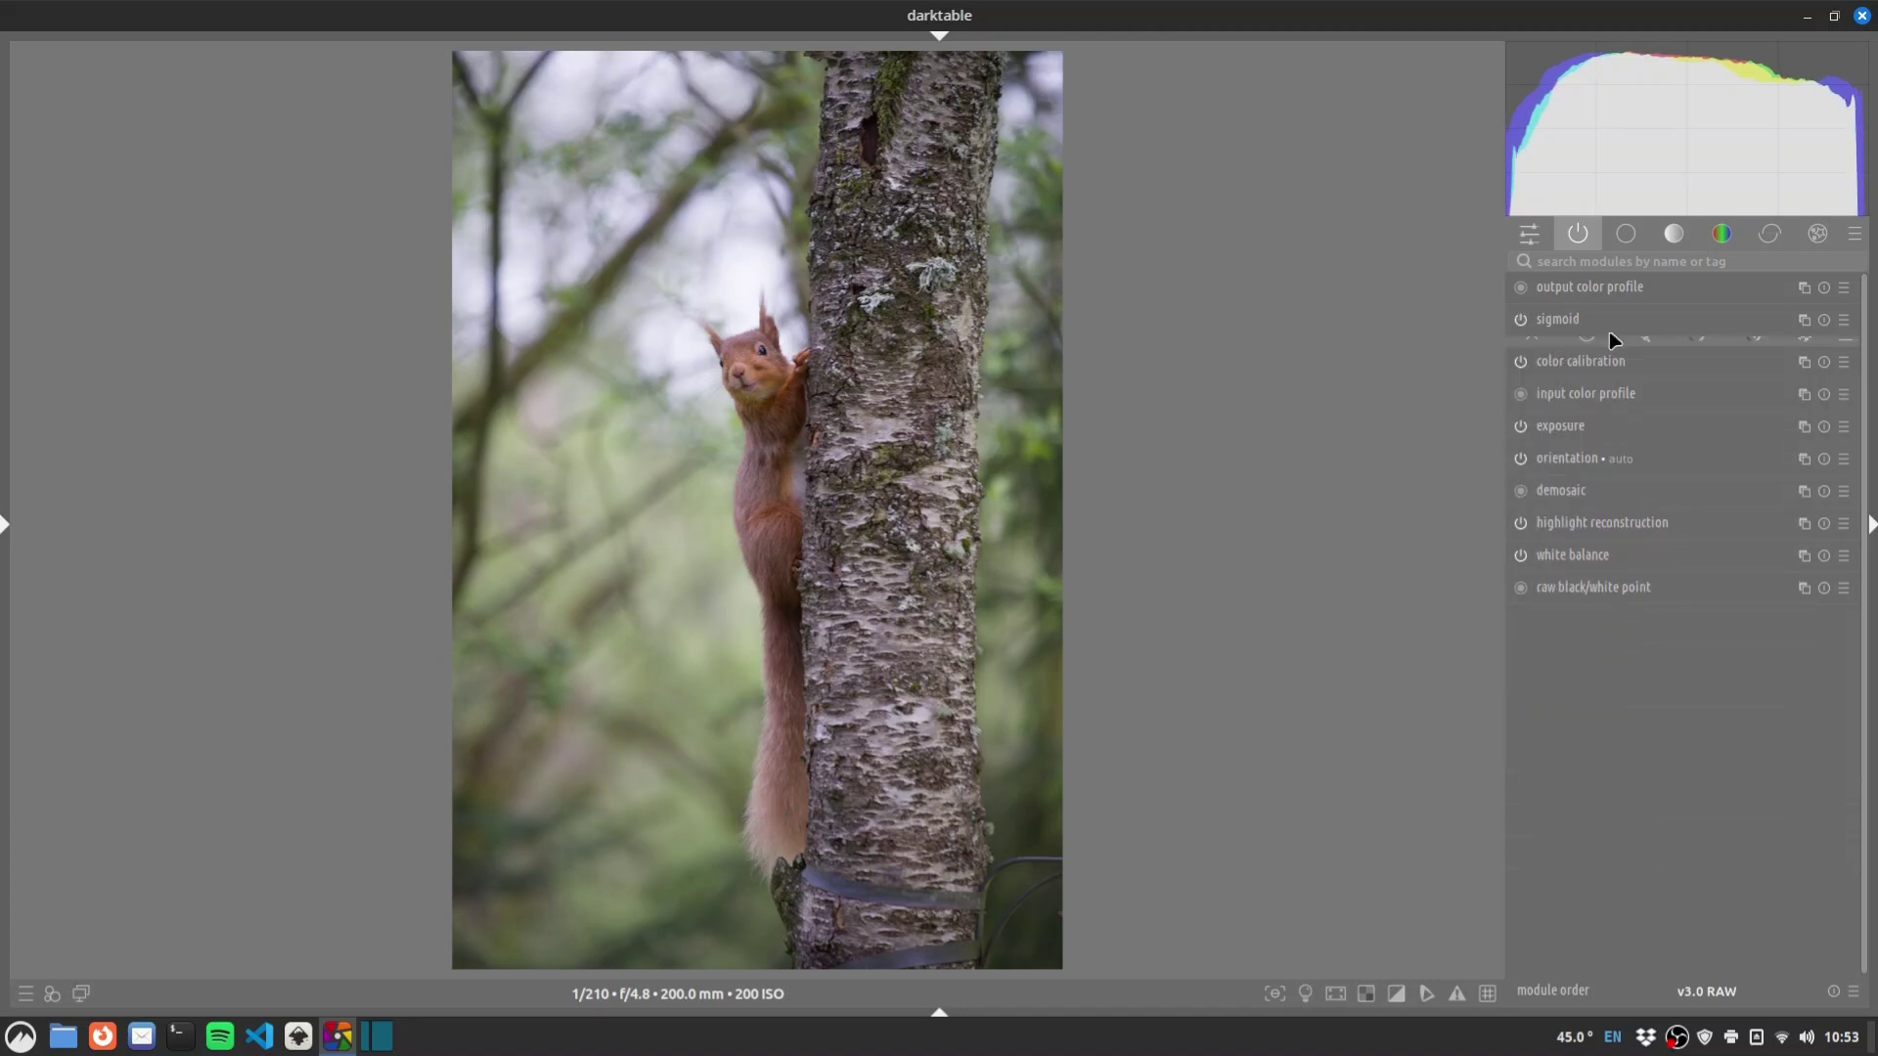
Set the demosaic method to Markesteijn 3-pass and its color smoothing to twice.
{"action": "left_click", "coordinate": [1734, 492]}
{"action": "left_click", "coordinate": [1804, 507]}
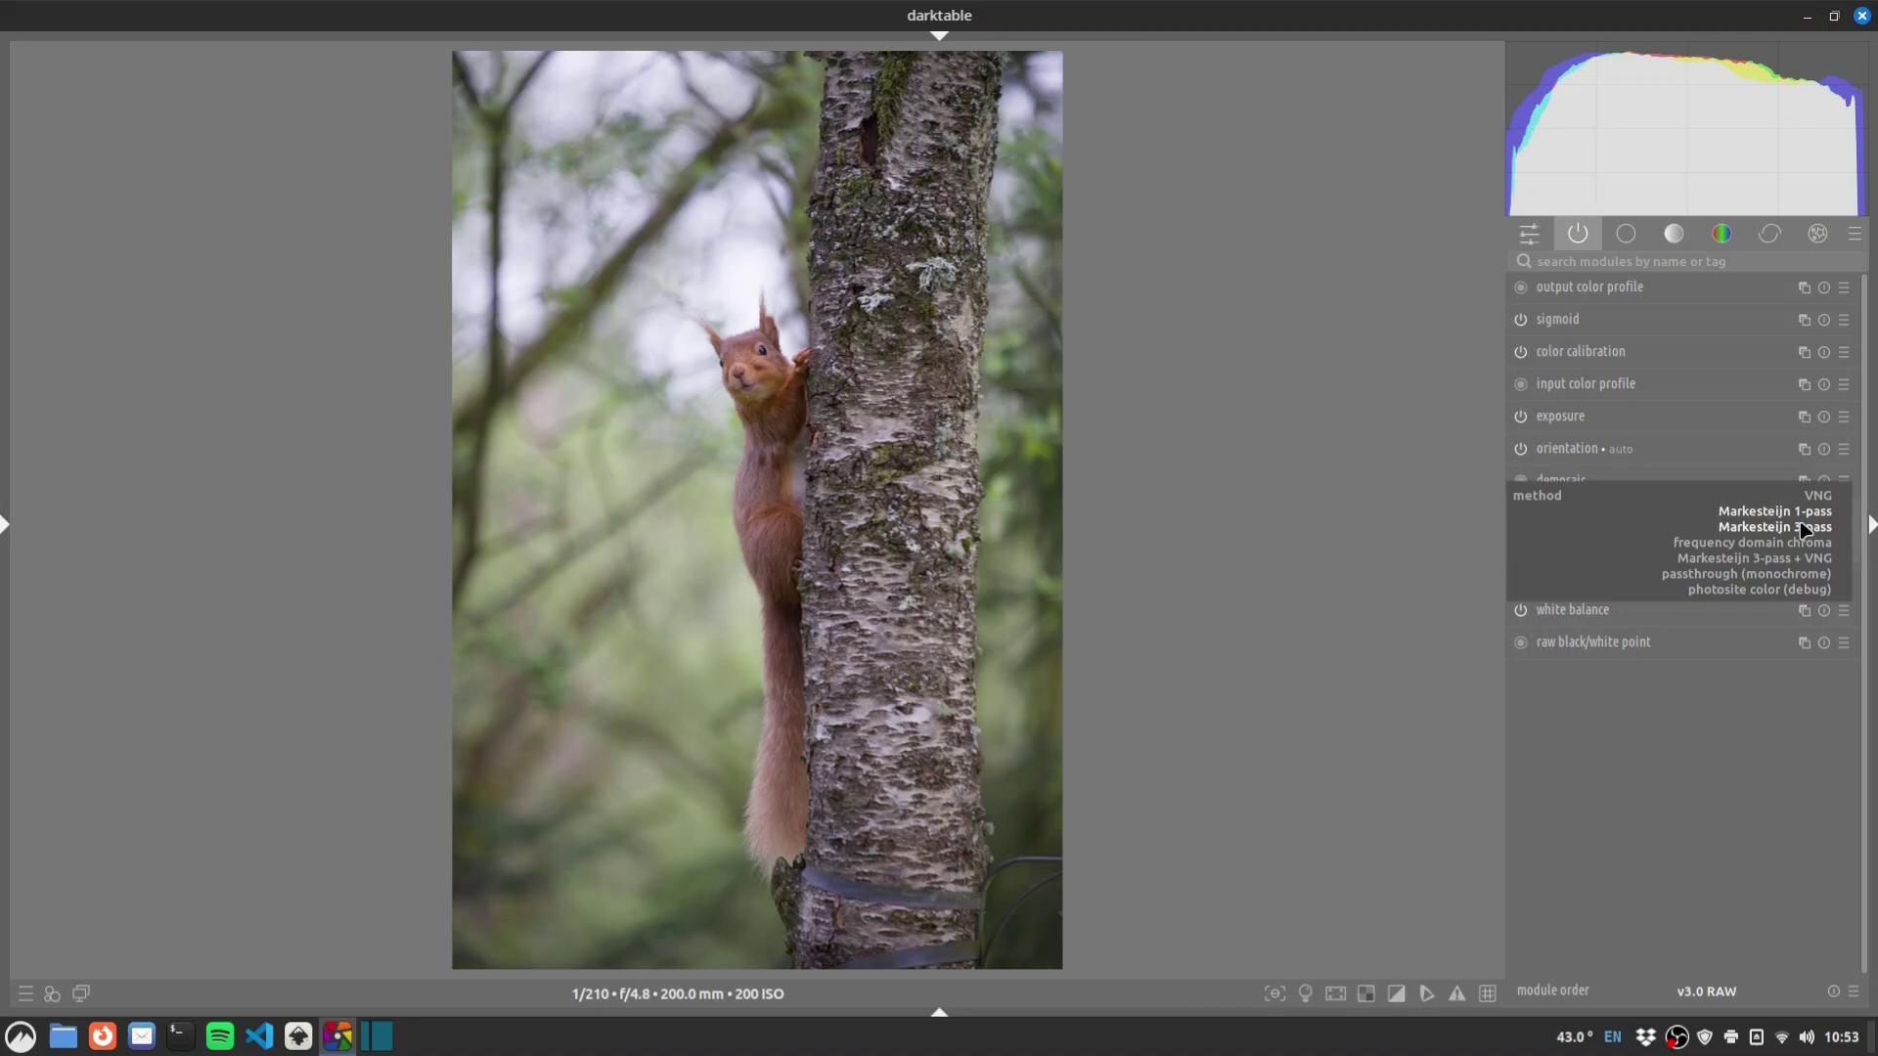
{"action": "left_click", "coordinate": [1805, 527]}
{"action": "left_click", "coordinate": [1814, 534]}
{"action": "left_click", "coordinate": [1814, 563]}
{"action": "left_click", "coordinate": [1803, 552]}
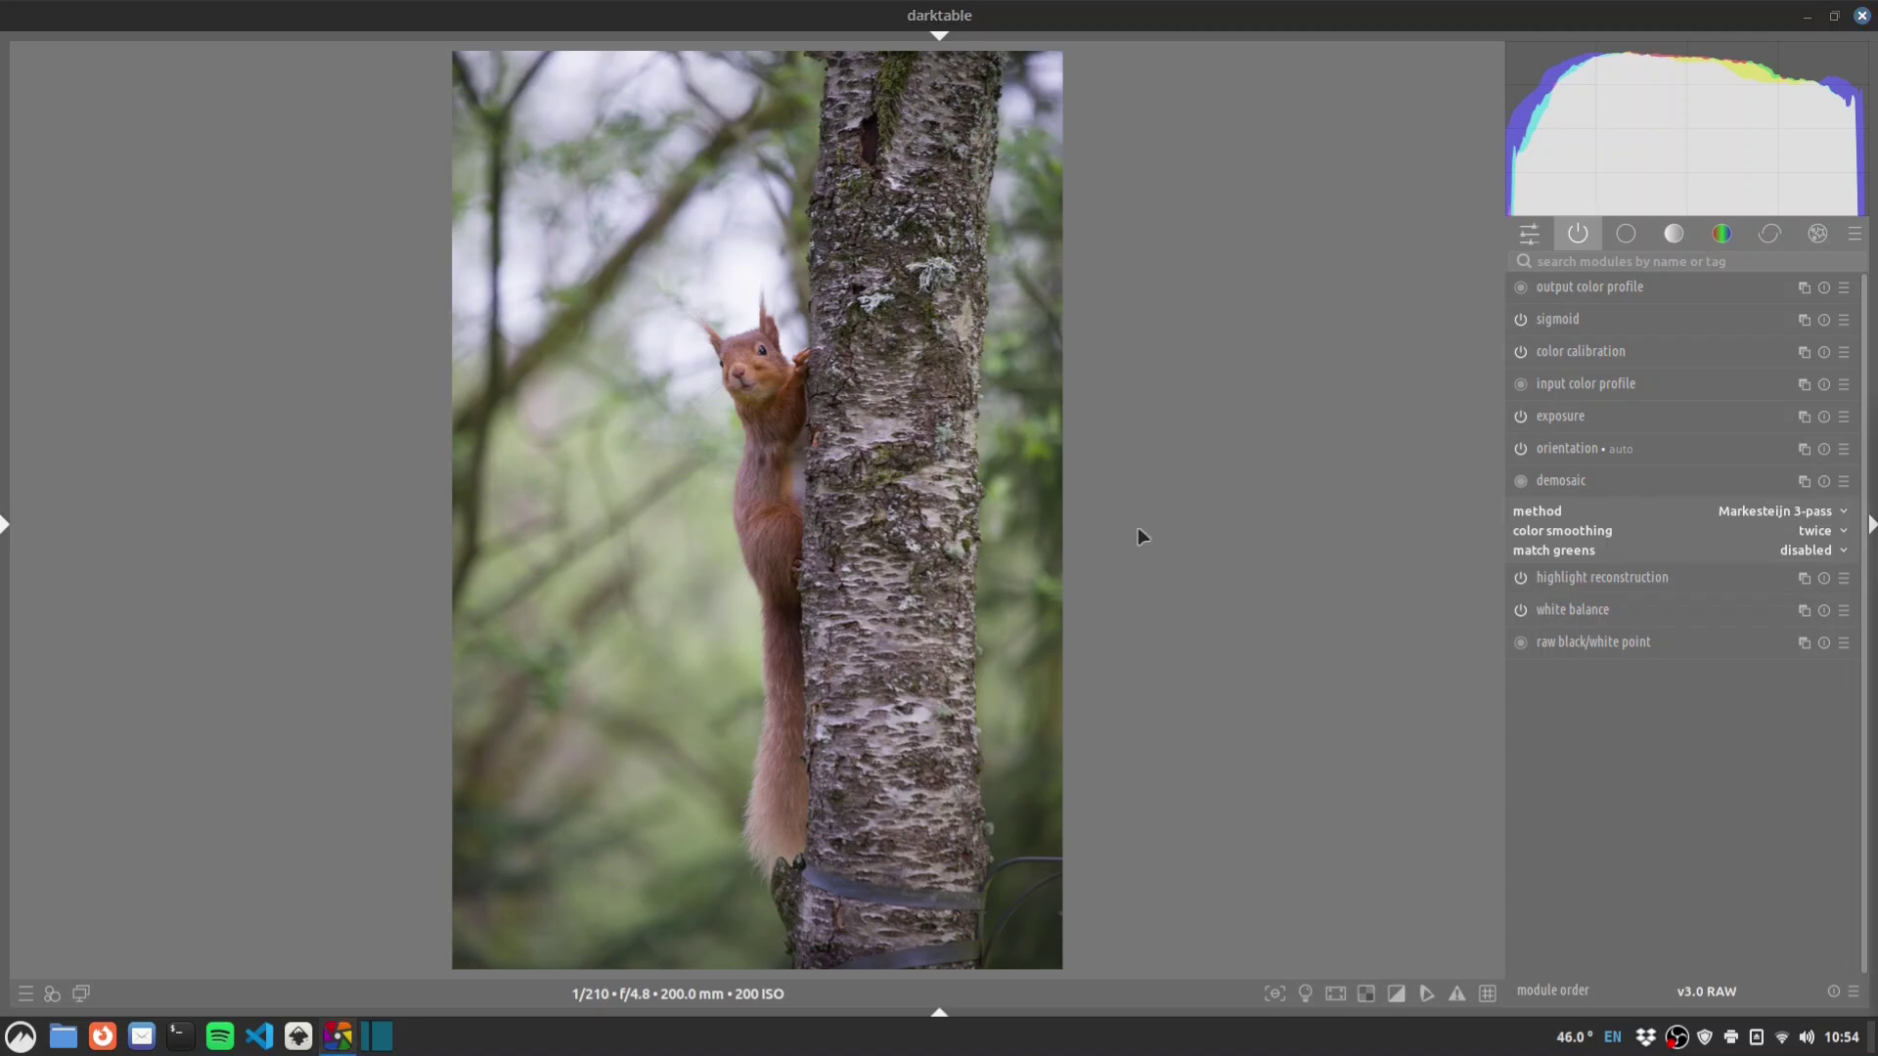
Enable color balance rgb, and set its global vibrance to +18.12% and contrast to +4.08%.
{"action": "left_click", "coordinate": [1603, 262]}
{"action": "type", "text": "rgb"}
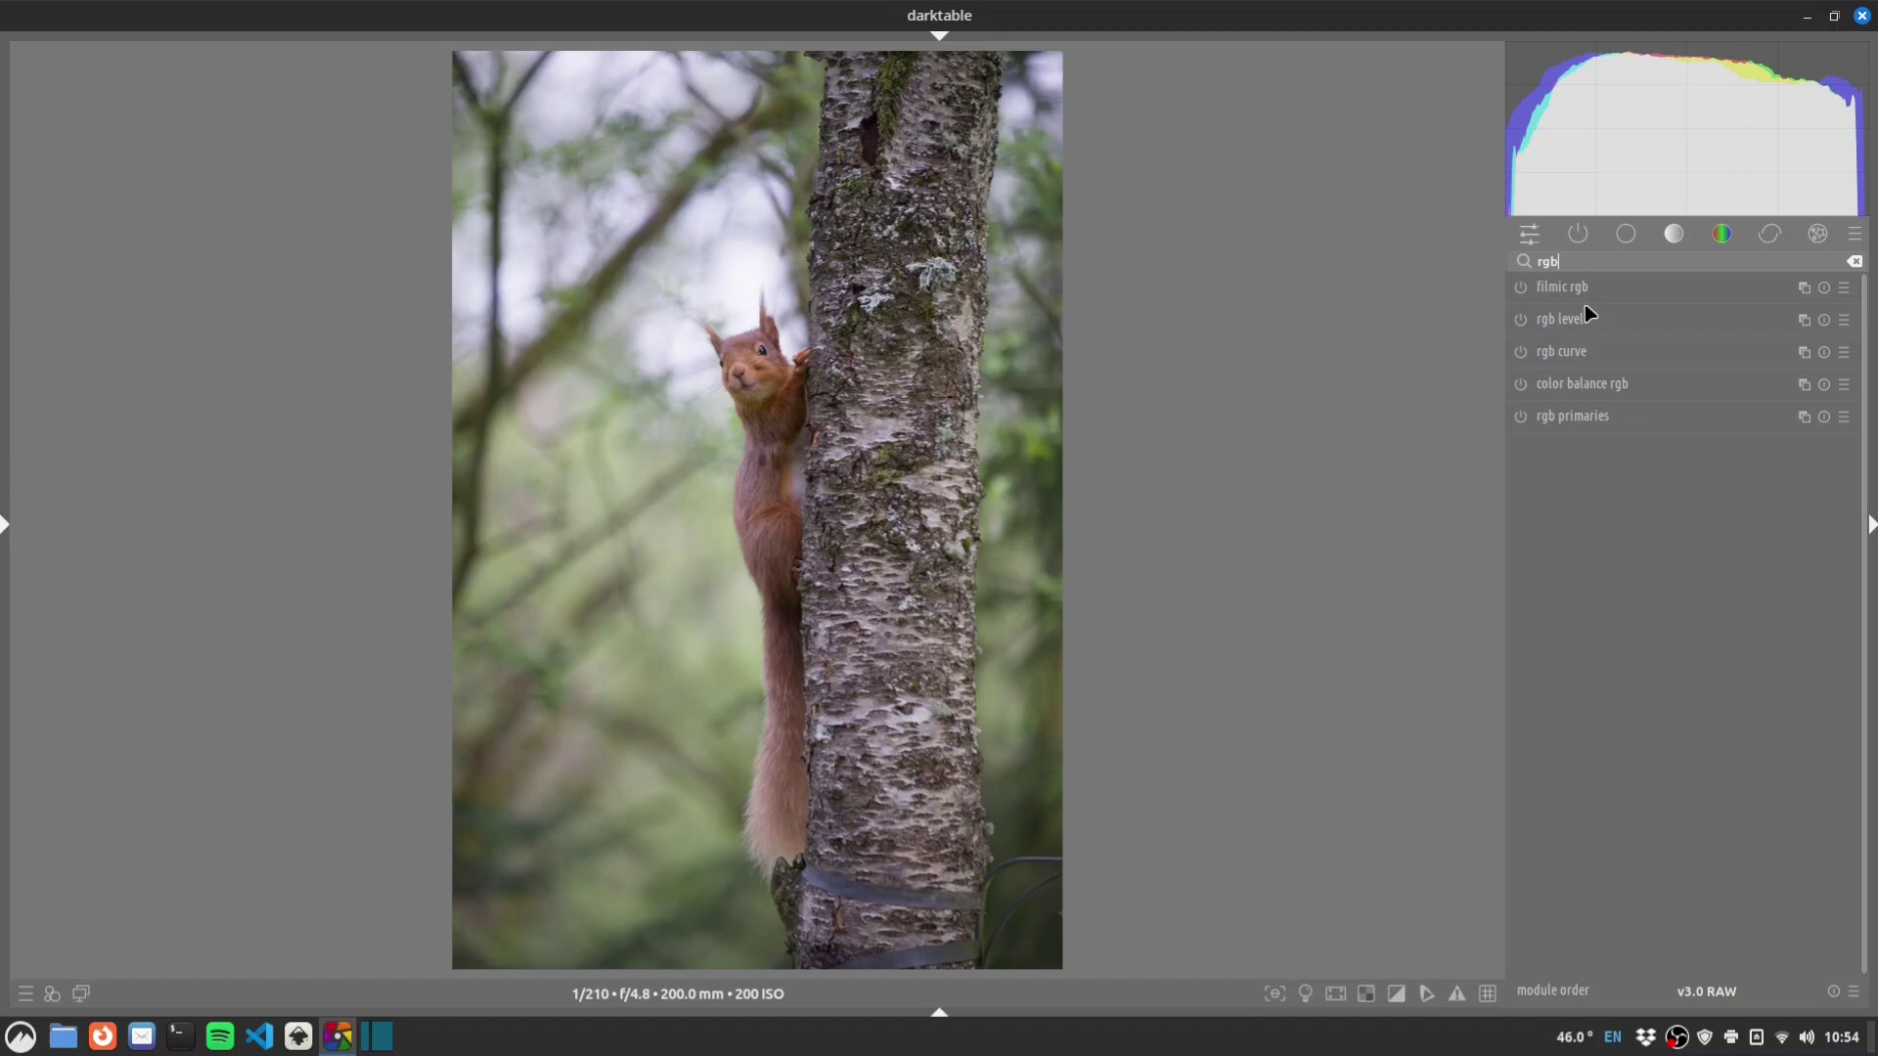
{"action": "left_click", "coordinate": [1522, 383]}
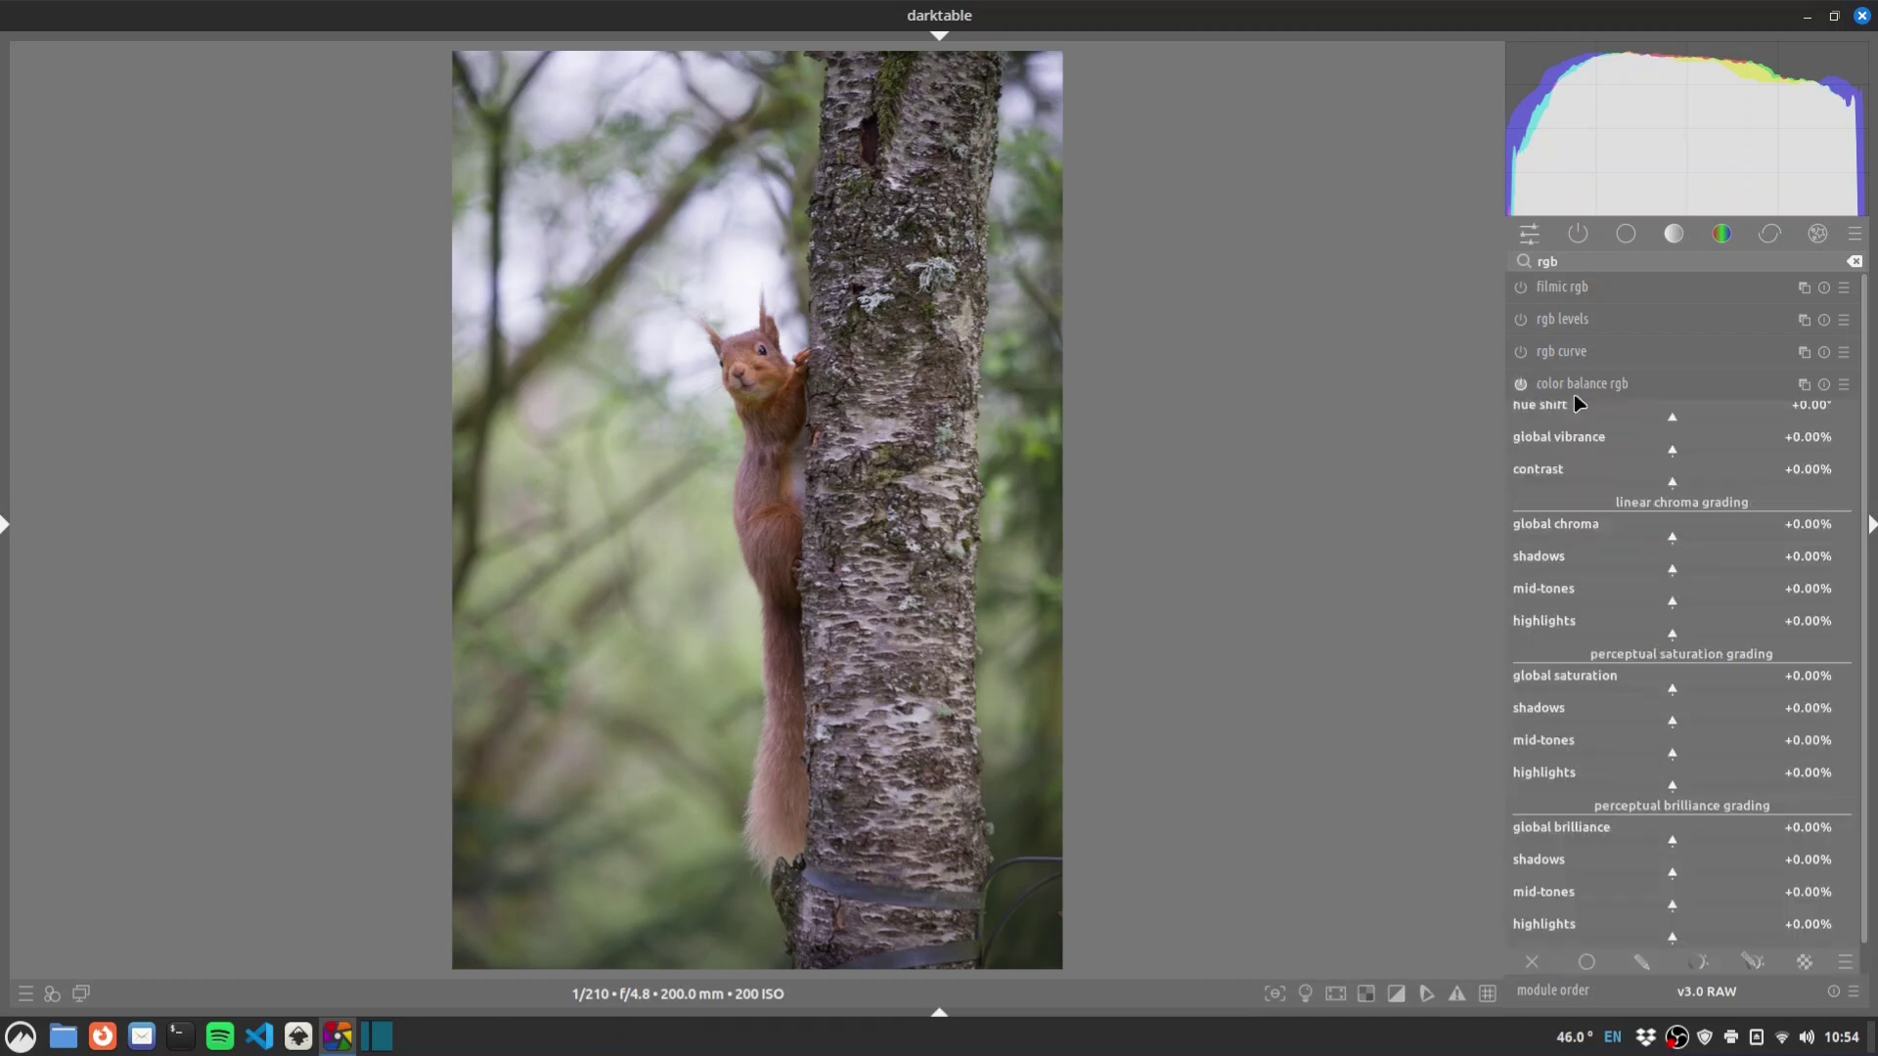
{"action": "scroll", "coordinate": [1730, 410], "scroll_direction": "down", "scroll_amount": 5}
{"action": "scroll", "coordinate": [1734, 419], "scroll_direction": "up", "scroll_amount": 8}
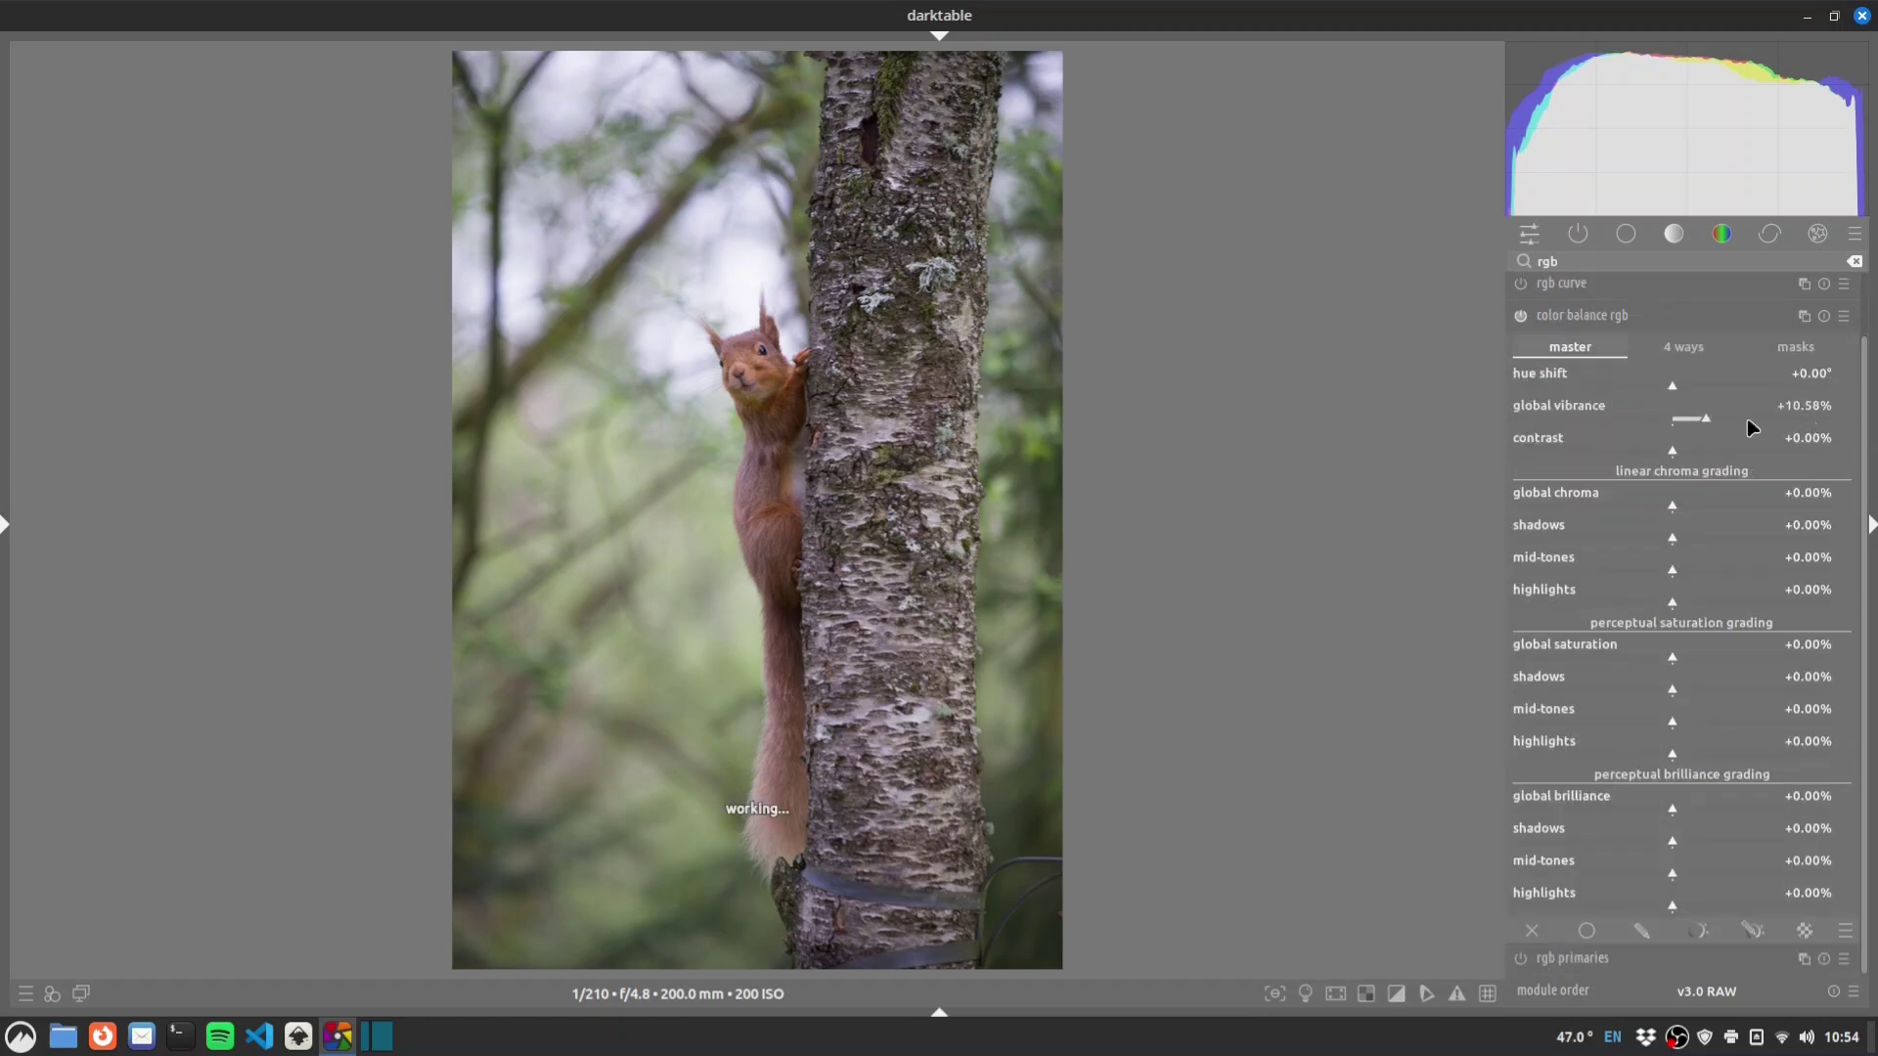
{"action": "scroll", "coordinate": [1684, 454], "scroll_direction": "up", "scroll_amount": 1}
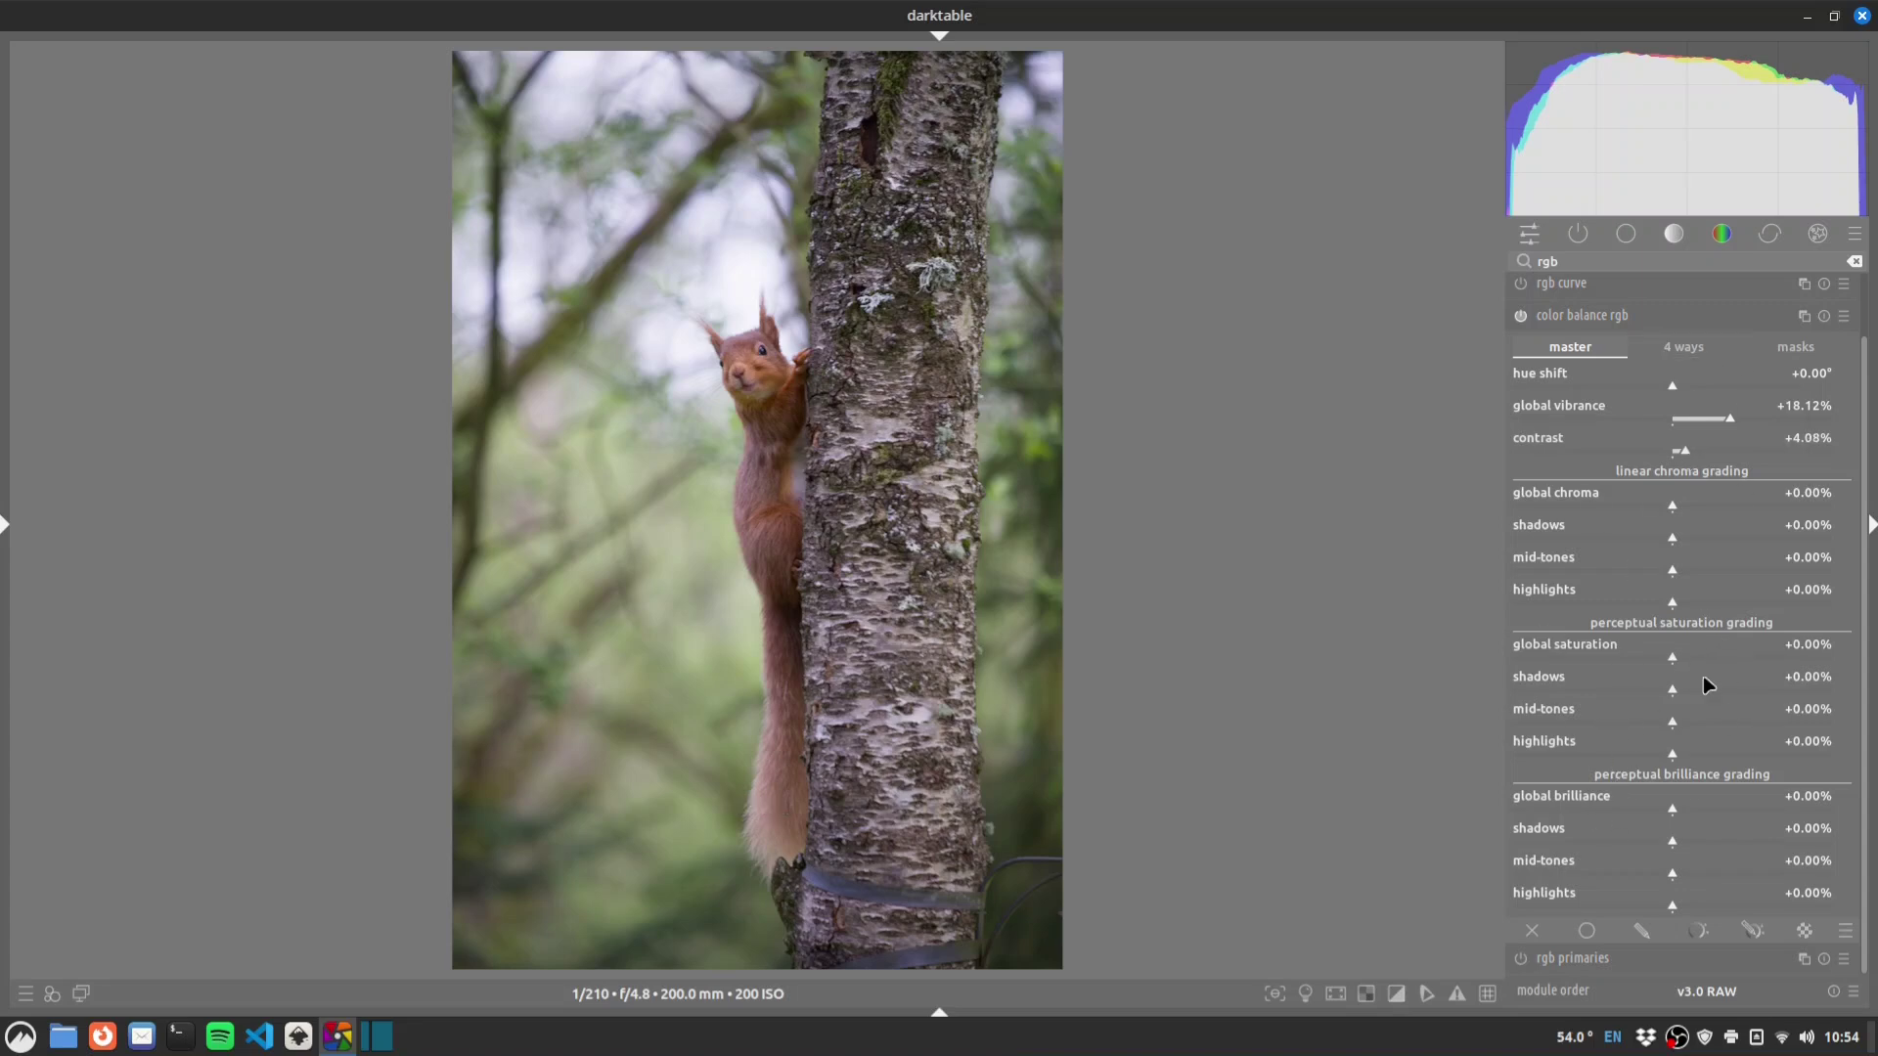
Set the perceptual saturation of the mid-tones to +12.93% and the brilliance of the shadows to -9.27%.
{"action": "scroll", "coordinate": [1702, 724], "scroll_direction": "up", "scroll_amount": 4}
{"action": "scroll", "coordinate": [1702, 731], "scroll_direction": "up", "scroll_amount": 1}
{"action": "scroll", "coordinate": [1700, 729], "scroll_direction": "down", "scroll_amount": 2}
{"action": "scroll", "coordinate": [1697, 725], "scroll_direction": "down", "scroll_amount": 3}
Lower the perceptual brilliance of the highlights and raise that of the mid-tones in color balance rgb.
{"action": "scroll", "coordinate": [1658, 837], "scroll_direction": "down", "scroll_amount": 10}
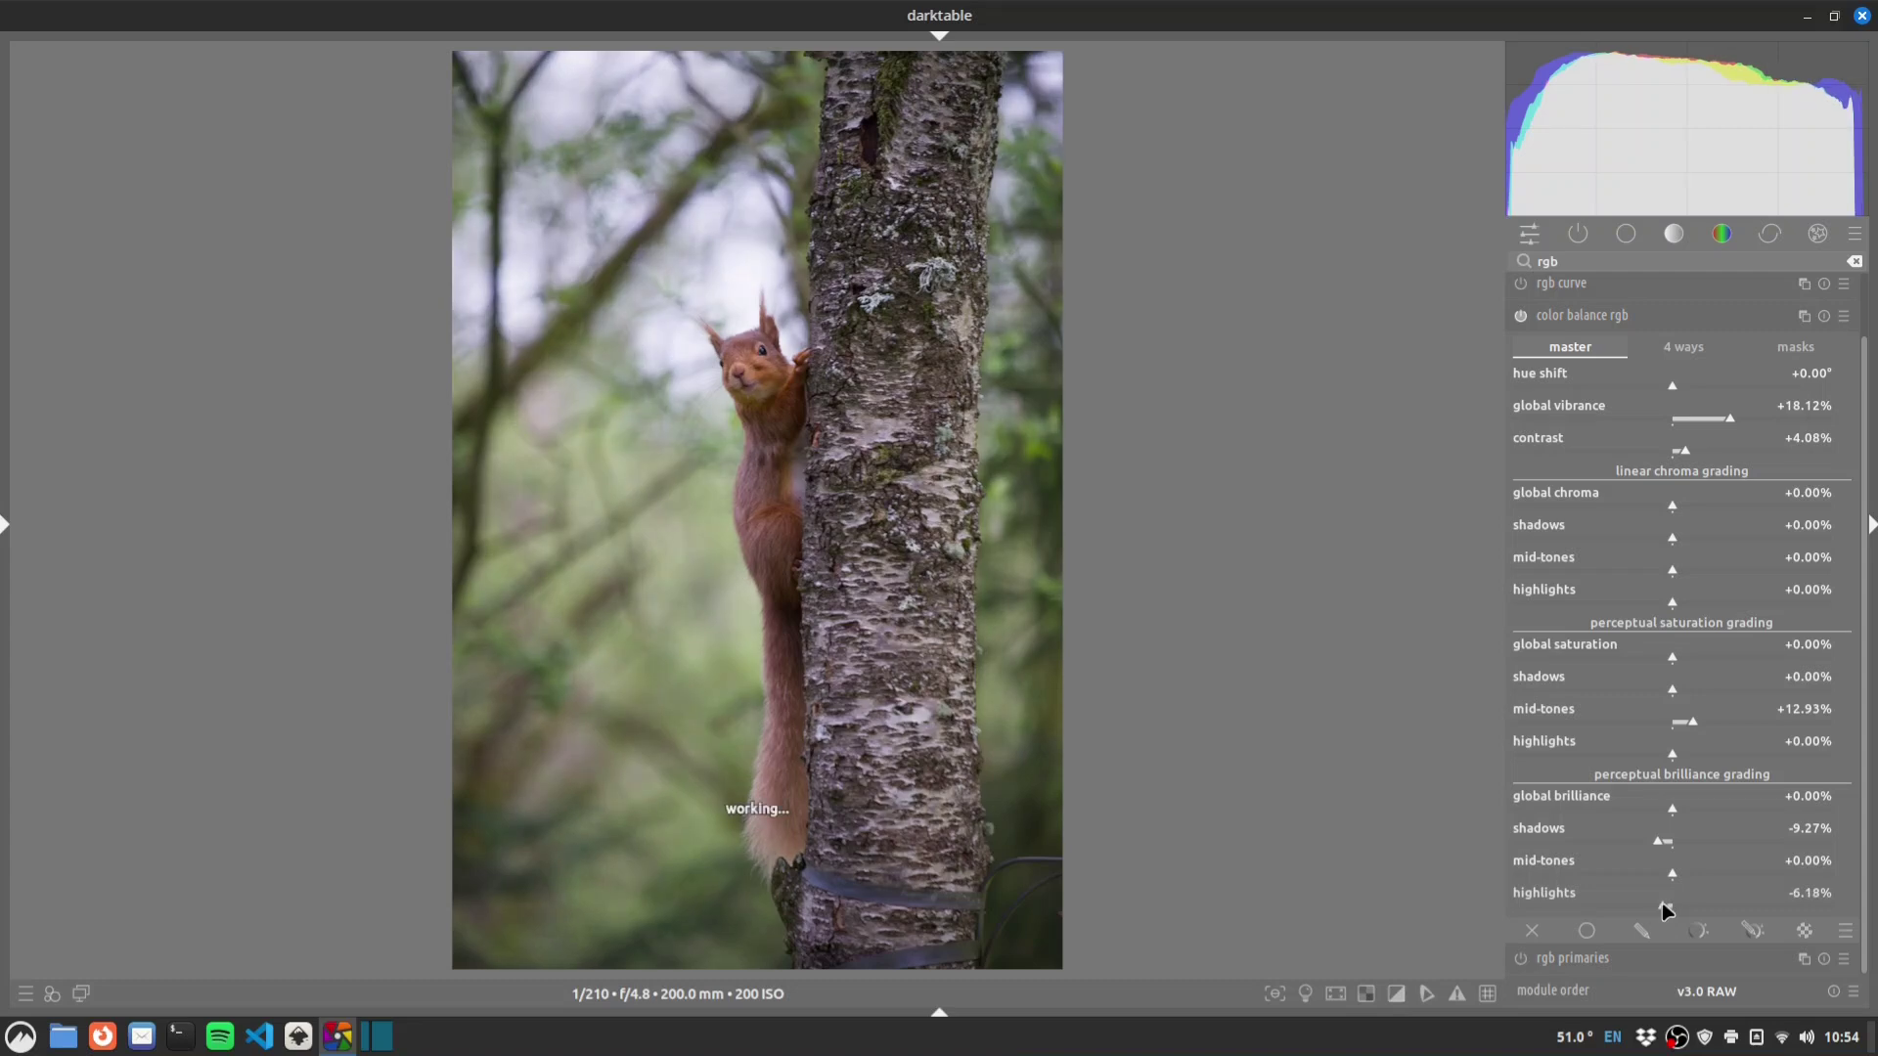
{"action": "scroll", "coordinate": [1662, 902], "scroll_direction": "down", "scroll_amount": 6}
{"action": "left_click", "coordinate": [1723, 873]}
{"action": "left_click_drag", "start_coordinate": [1722, 873], "coordinate": [1701, 875]}
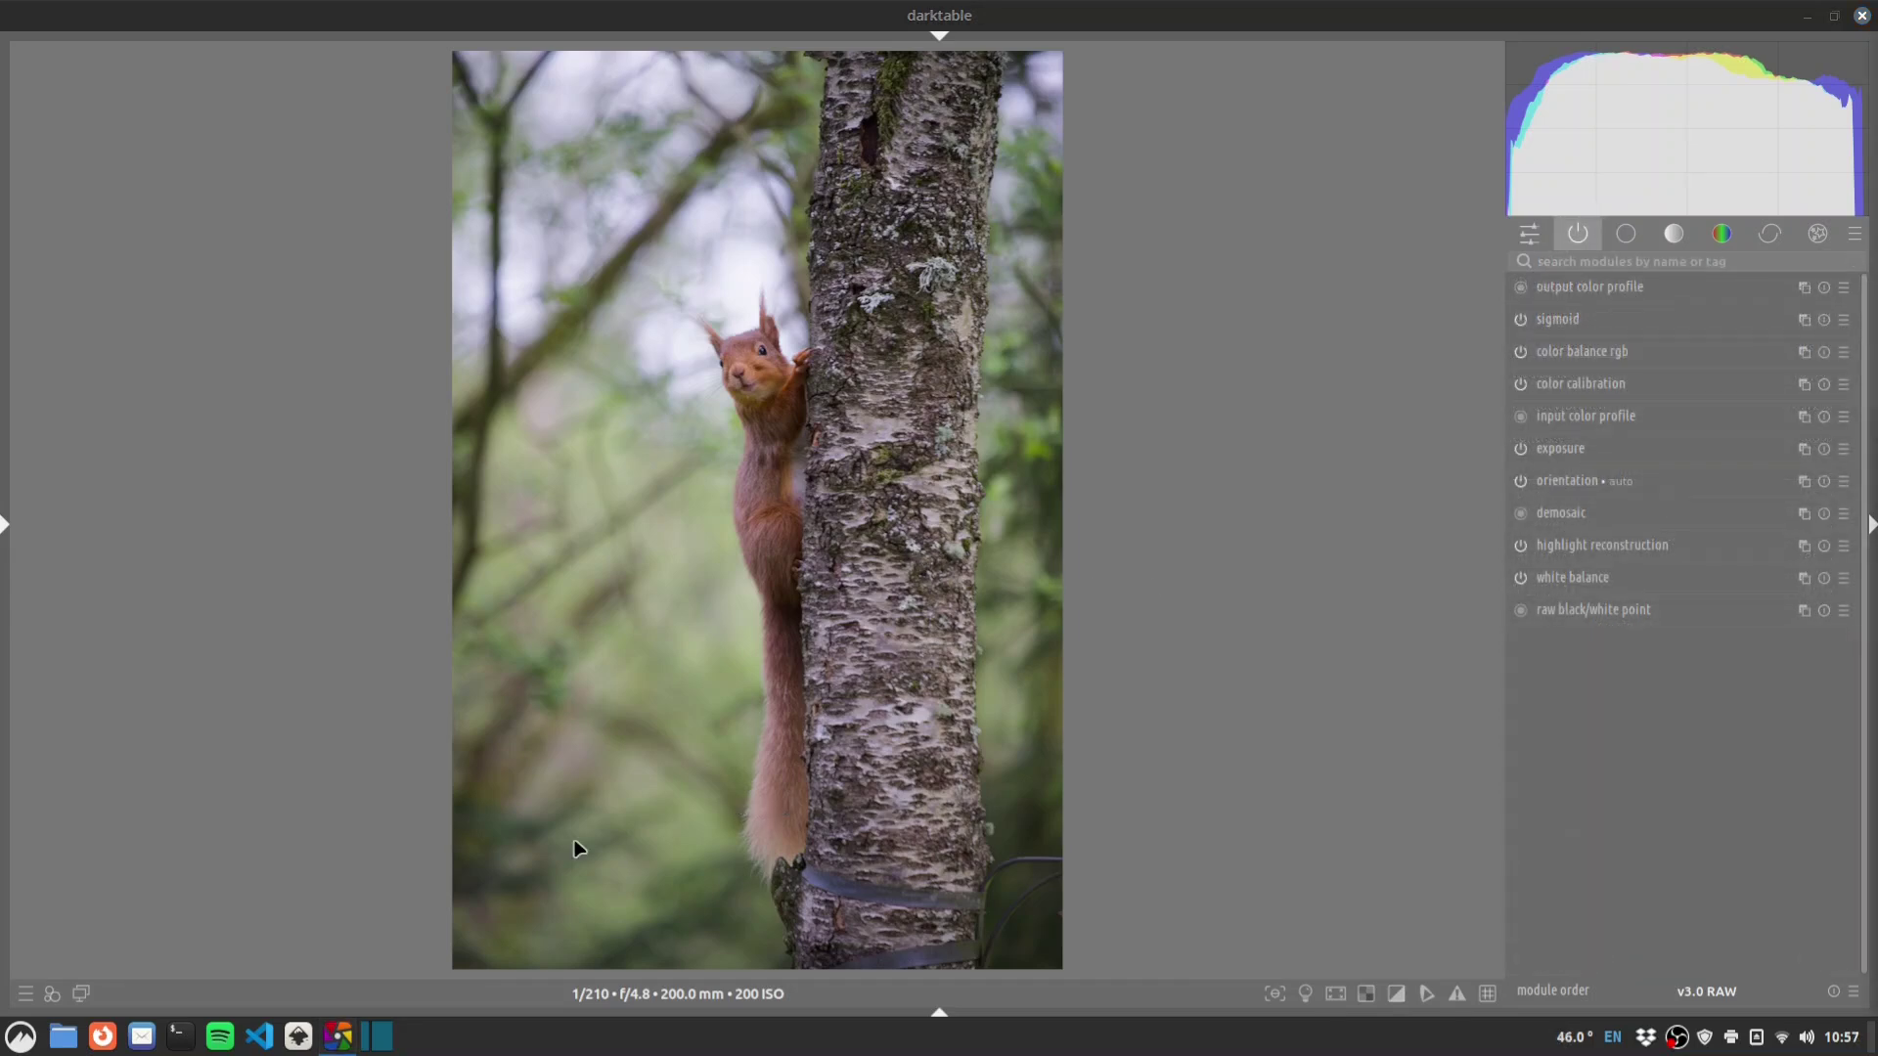
Find the crop module, and trim the squirrel photo slightly on all four sides with a freehand aspect.
{"action": "left_click", "coordinate": [1642, 258]}
{"action": "type", "text": "crop"}
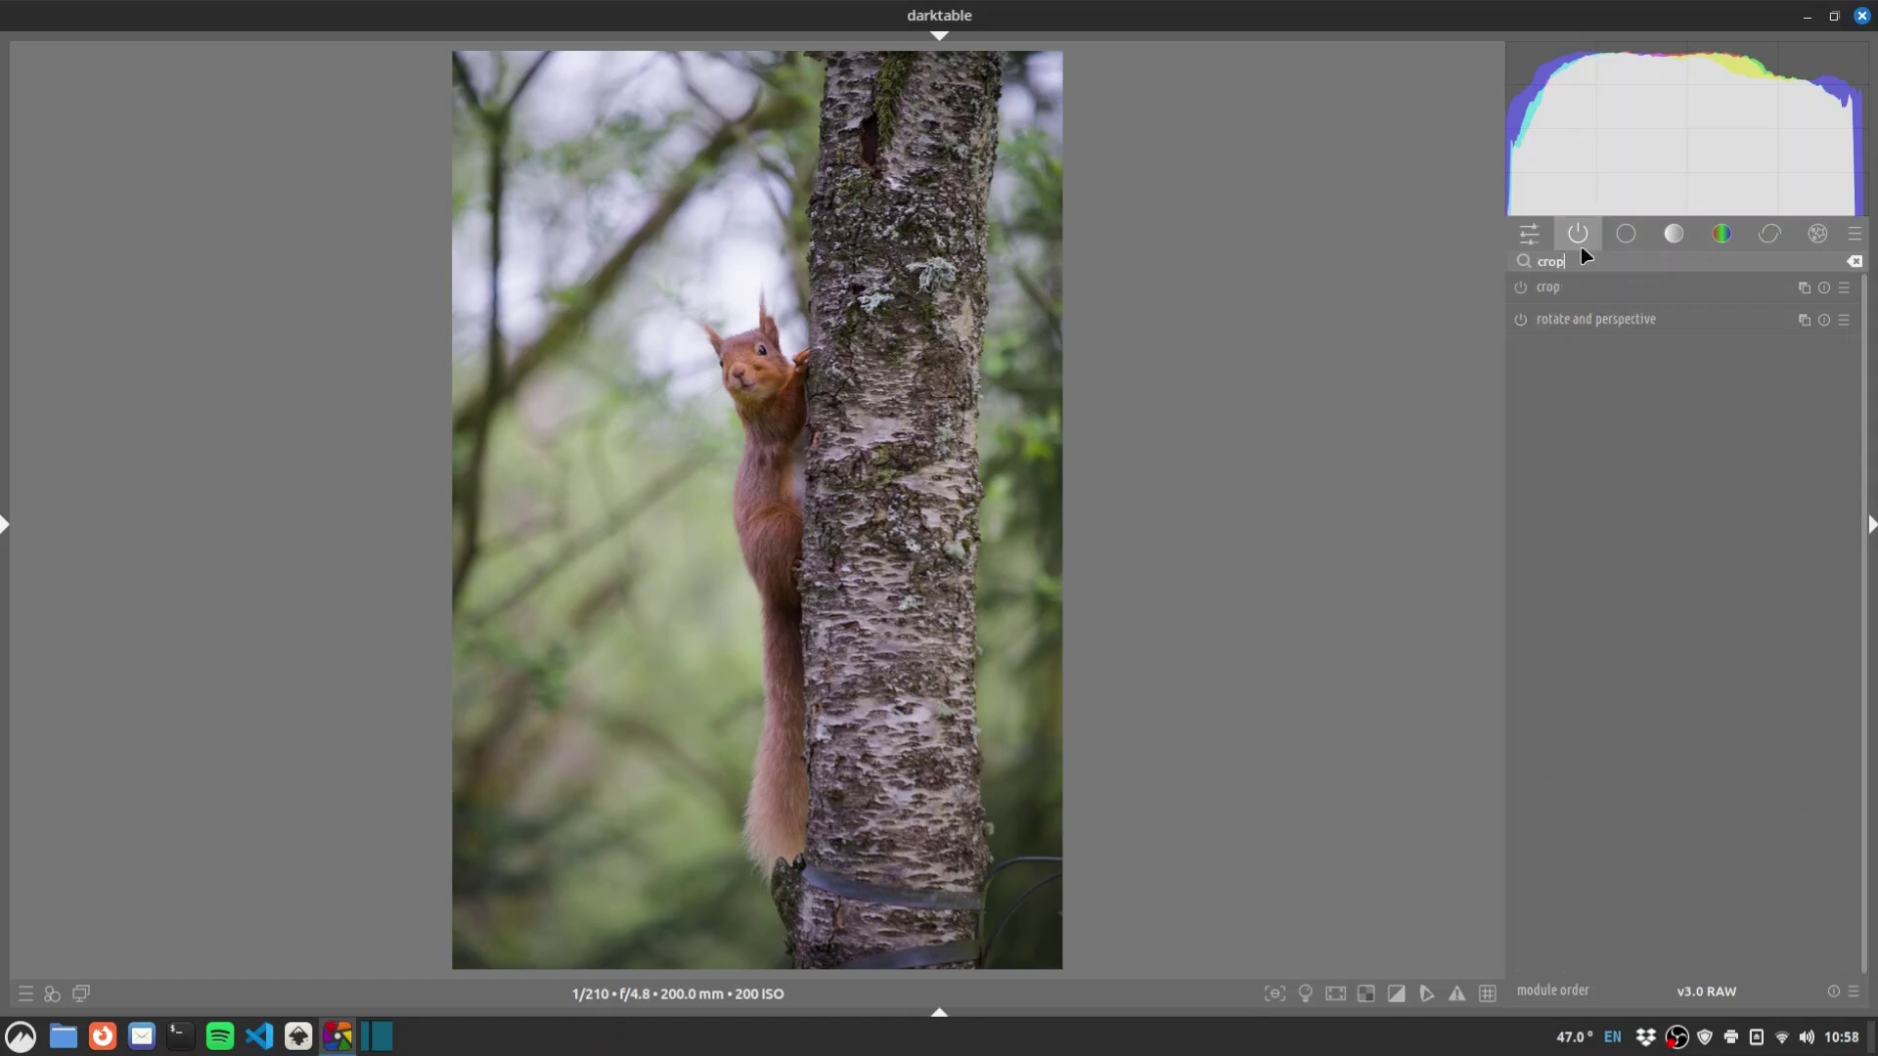
{"action": "left_click", "coordinate": [1559, 285]}
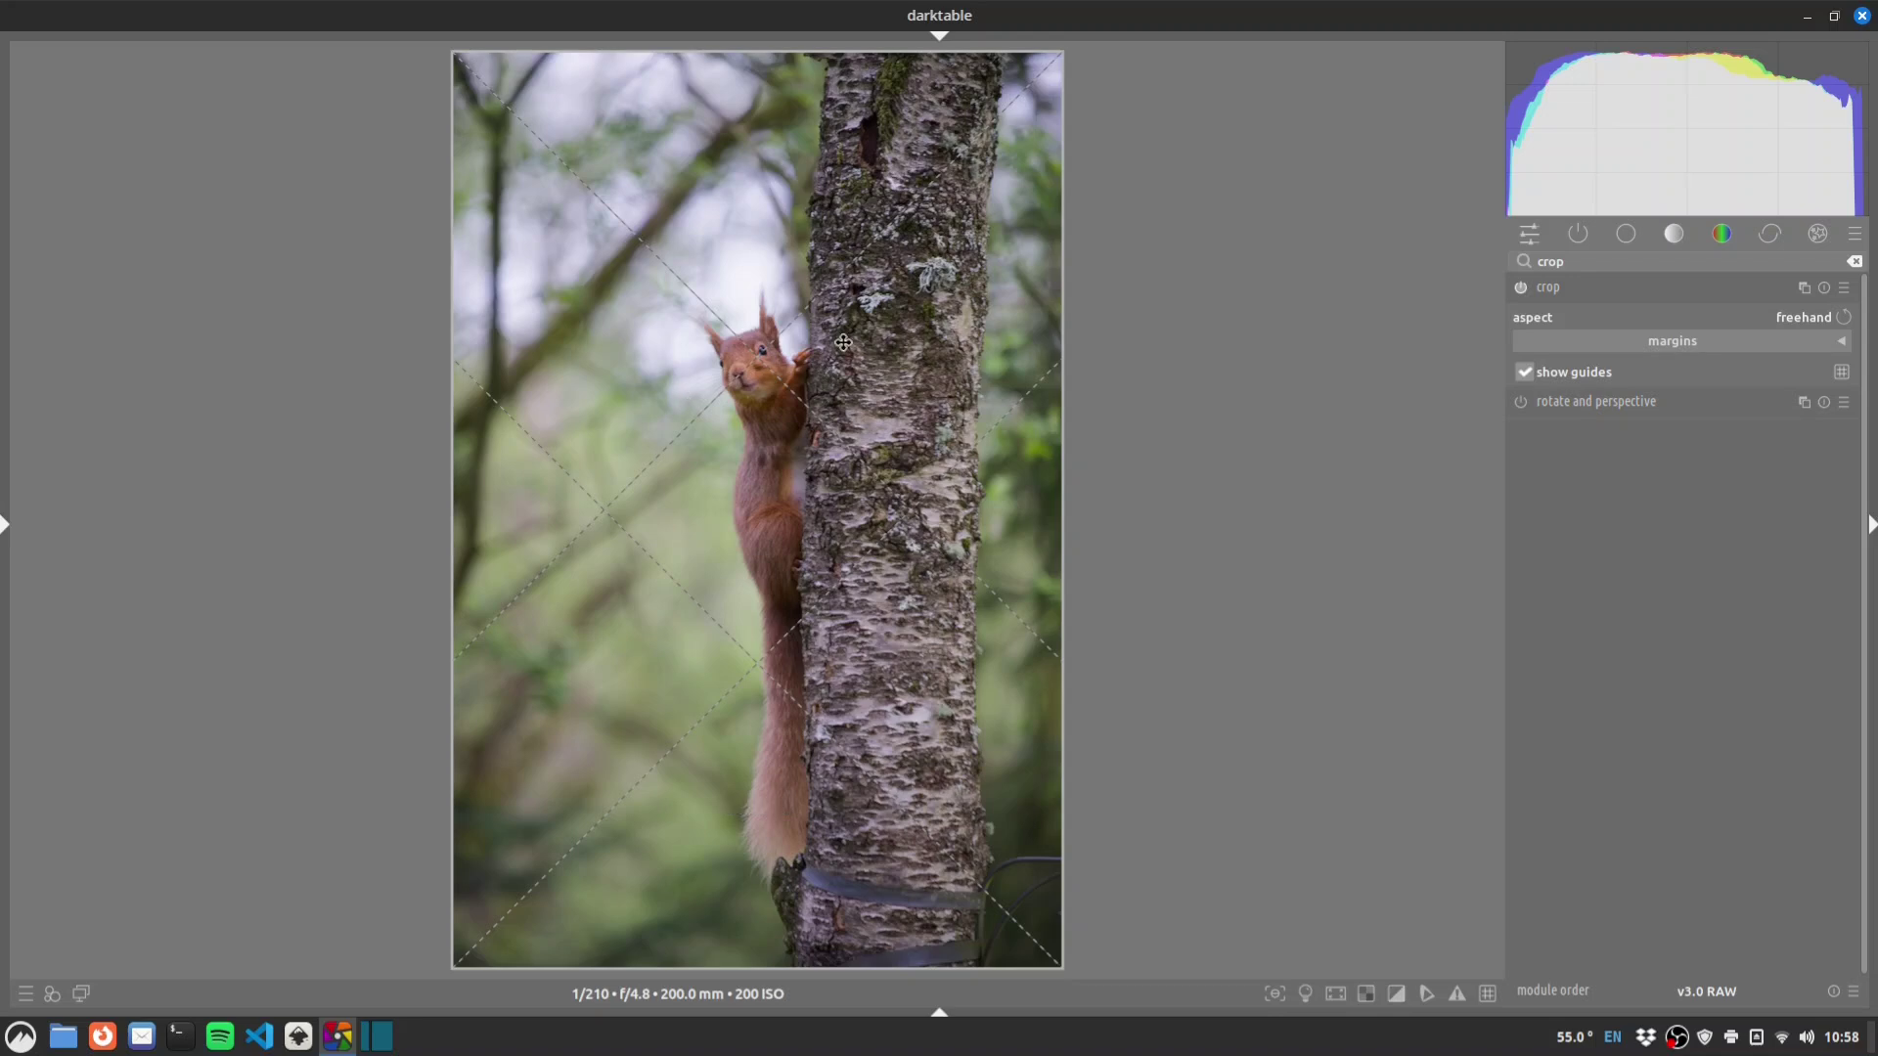
{"action": "left_click_drag", "start_coordinate": [761, 64], "coordinate": [769, 104]}
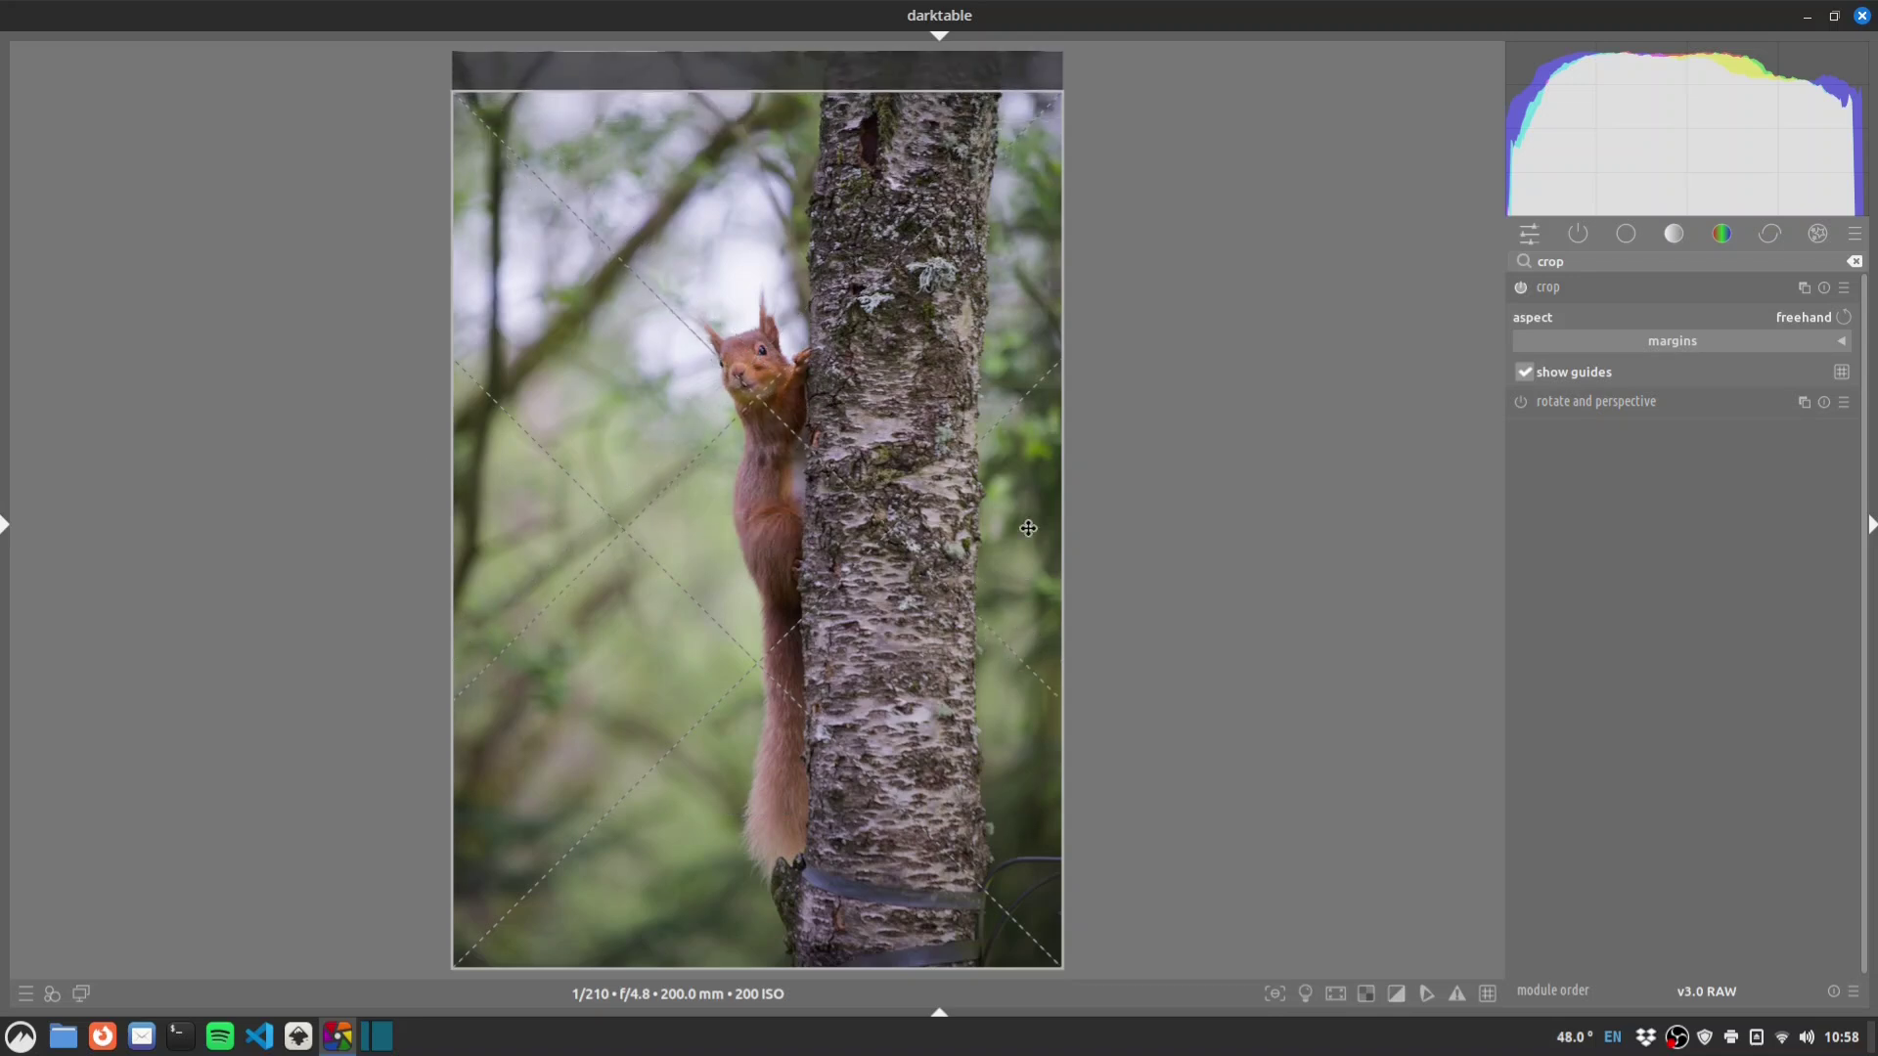
{"action": "left_click_drag", "start_coordinate": [1035, 519], "coordinate": [1010, 512]}
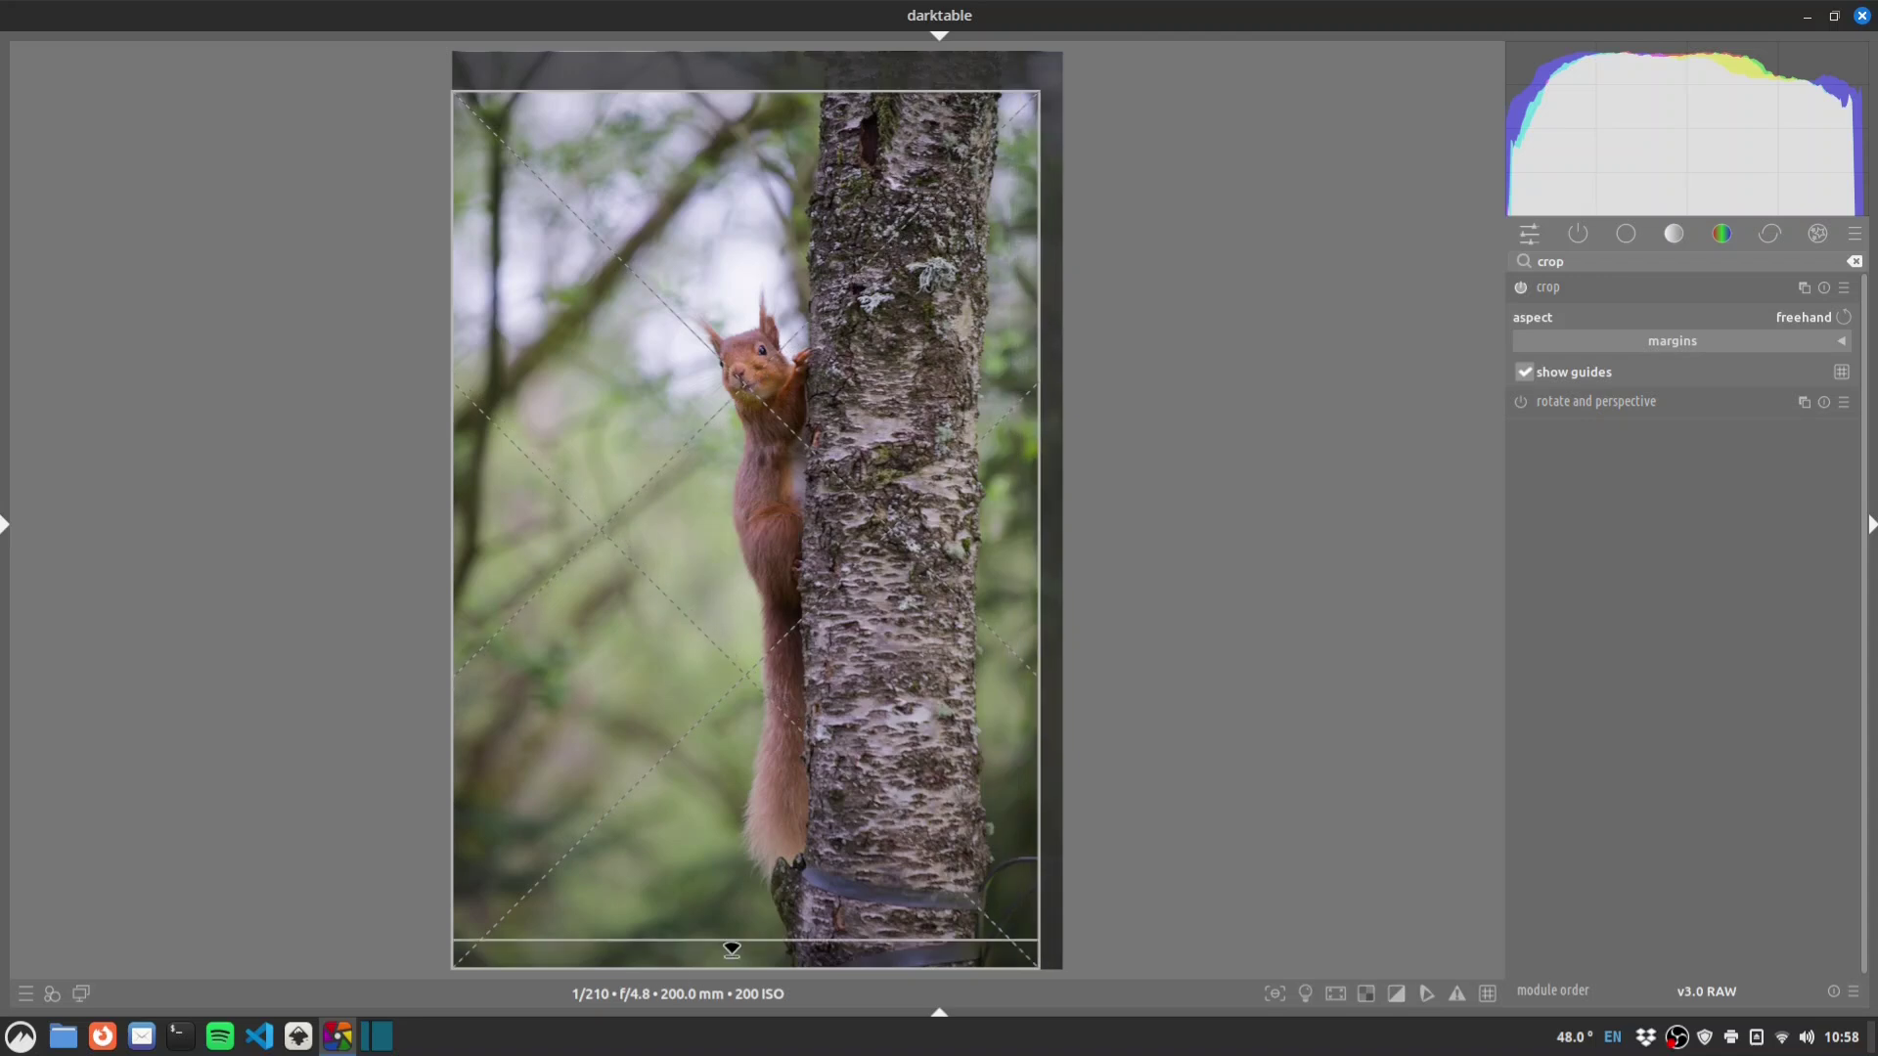
{"action": "mouse_move", "coordinate": [732, 949]}
{"action": "left_mouse_down"}
{"action": "mouse_move", "coordinate": [737, 914]}
{"action": "mouse_move", "coordinate": [738, 941]}
{"action": "left_mouse_up"}
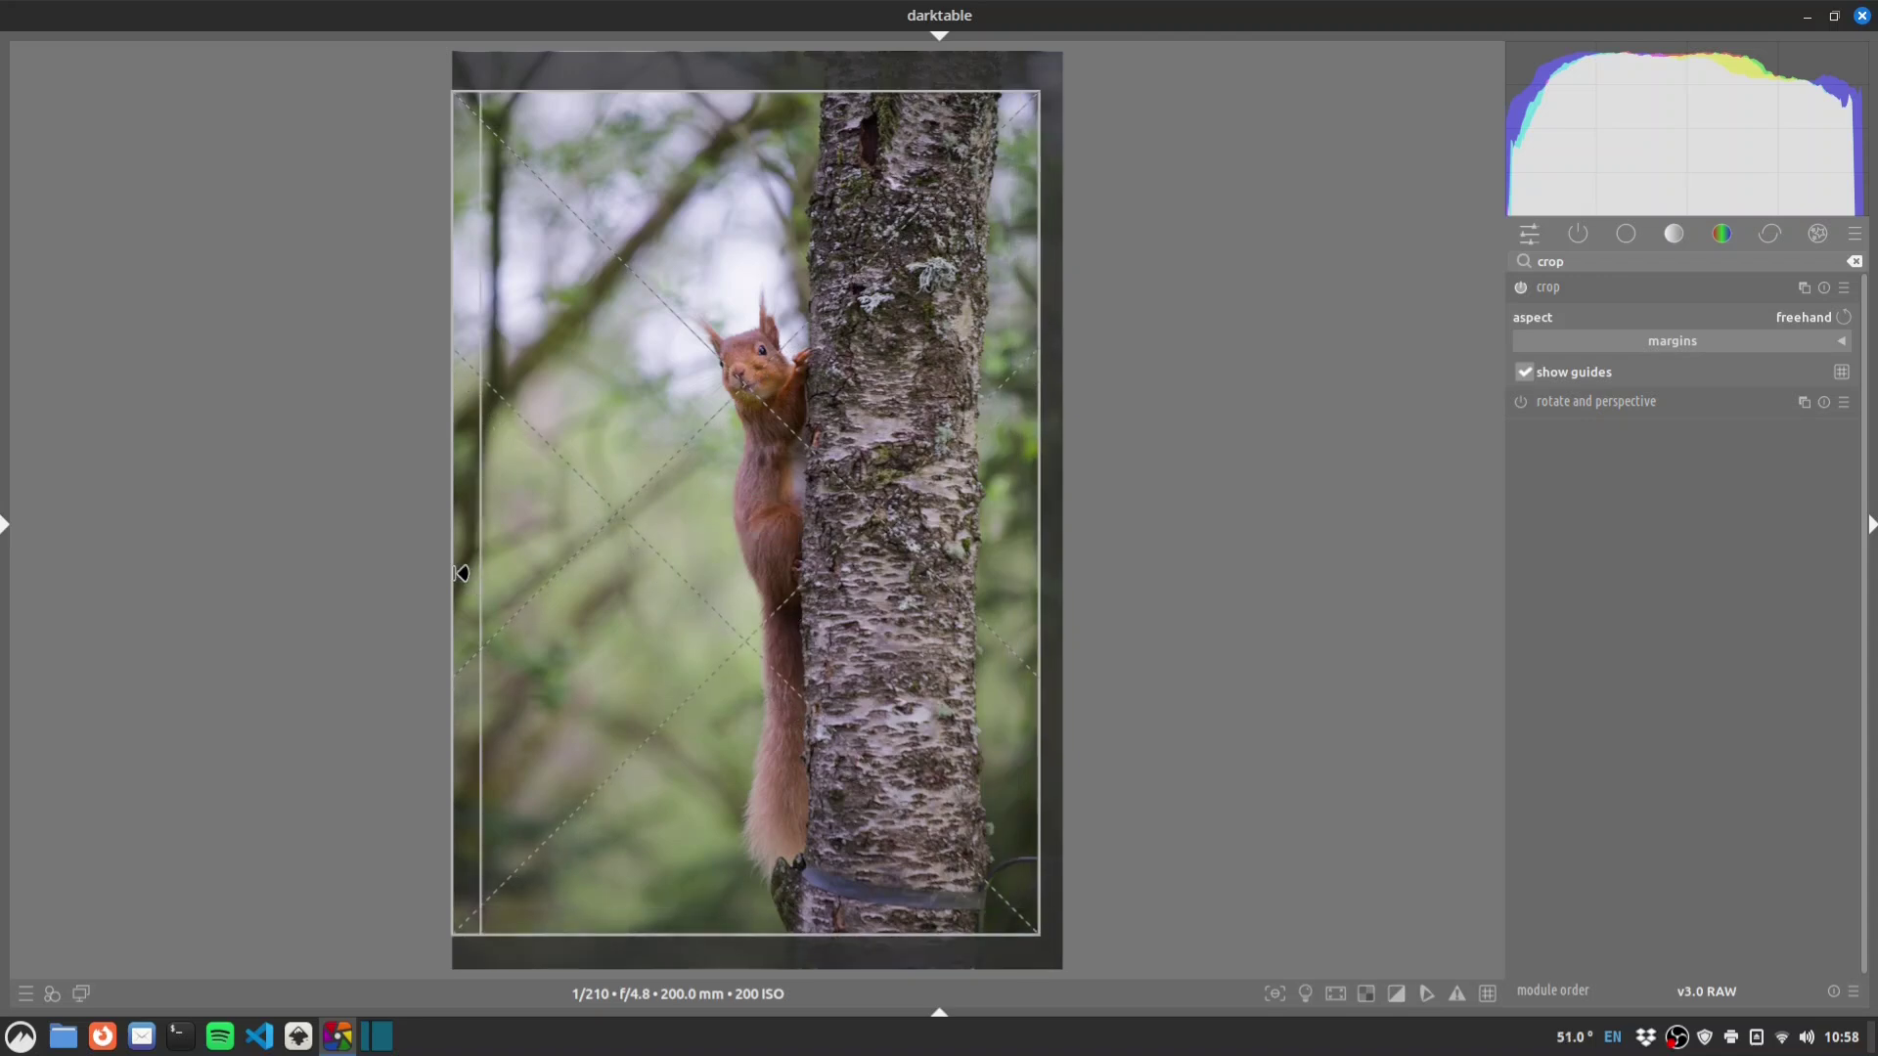
{"action": "left_click_drag", "start_coordinate": [461, 573], "coordinate": [473, 574]}
{"action": "left_click_drag", "start_coordinate": [758, 105], "coordinate": [759, 98]}
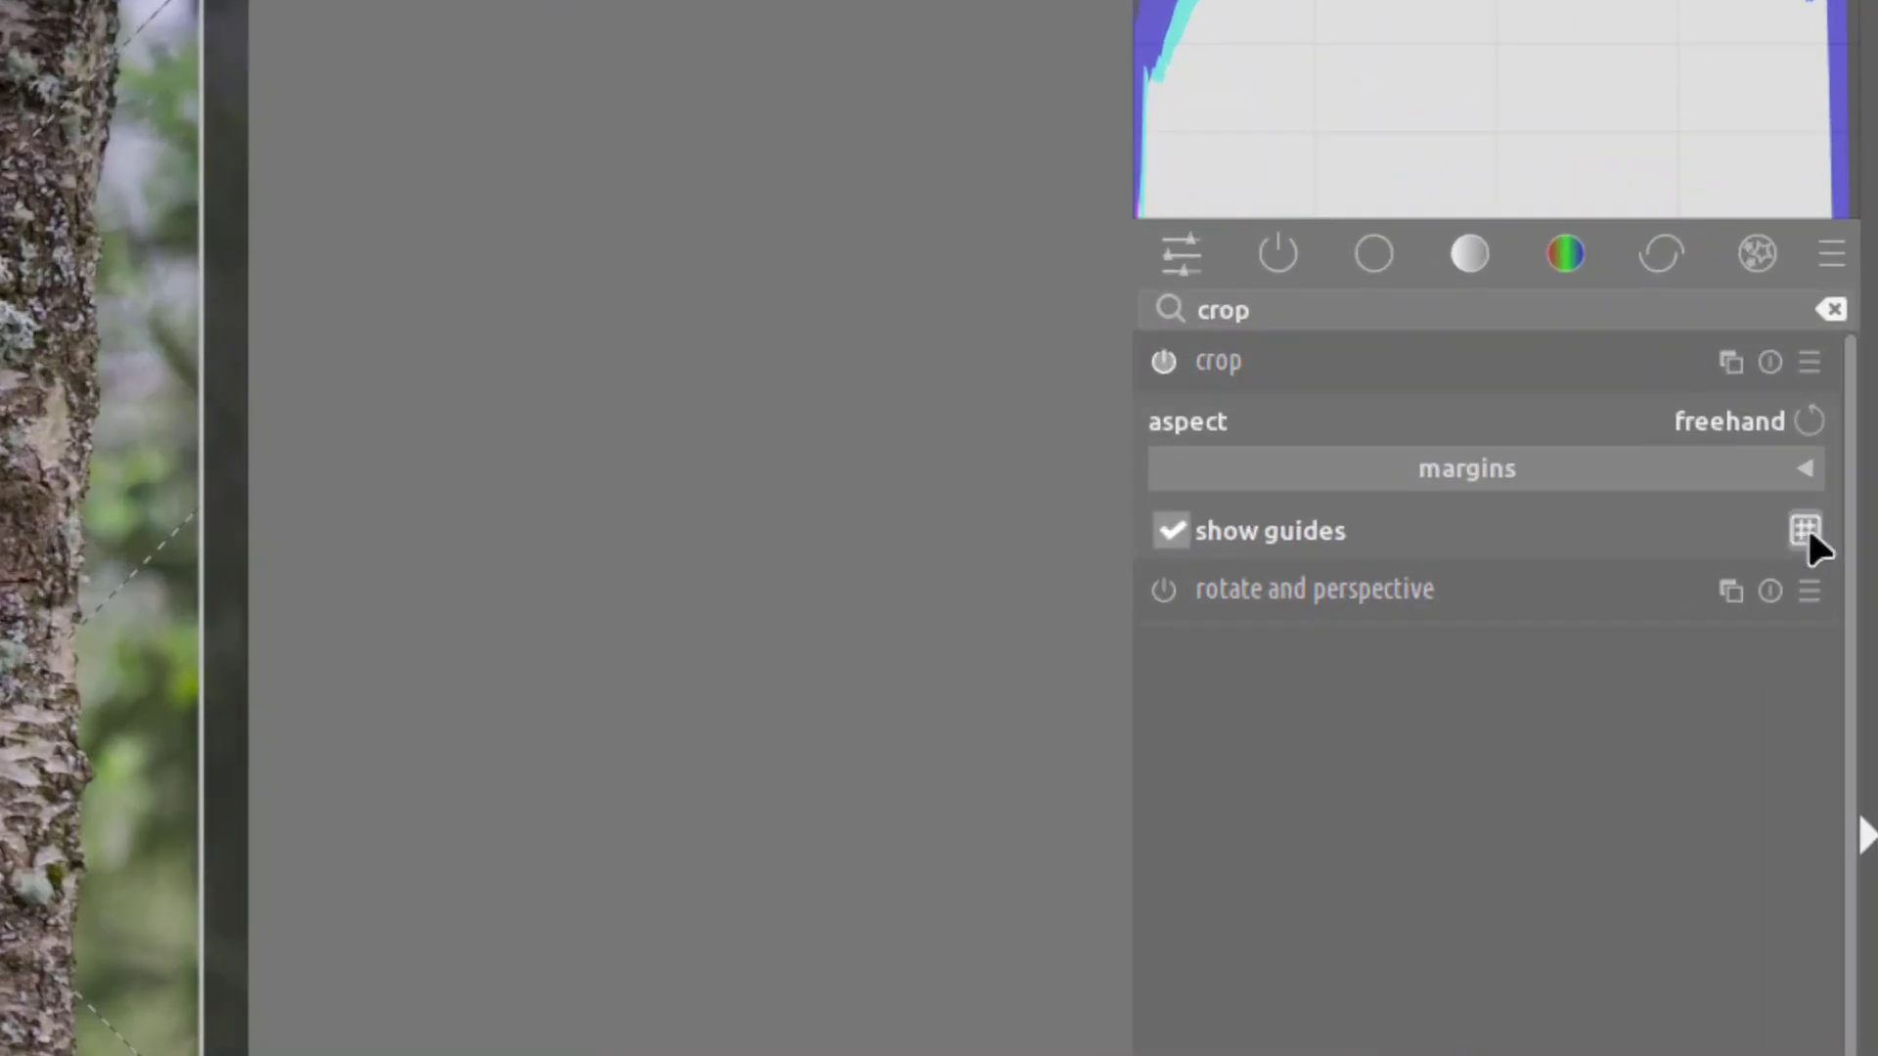
Try the rules of thirds and harmonious triangles crop guides, and return the guide type to diagonal method.
{"action": "left_click", "coordinate": [1842, 375]}
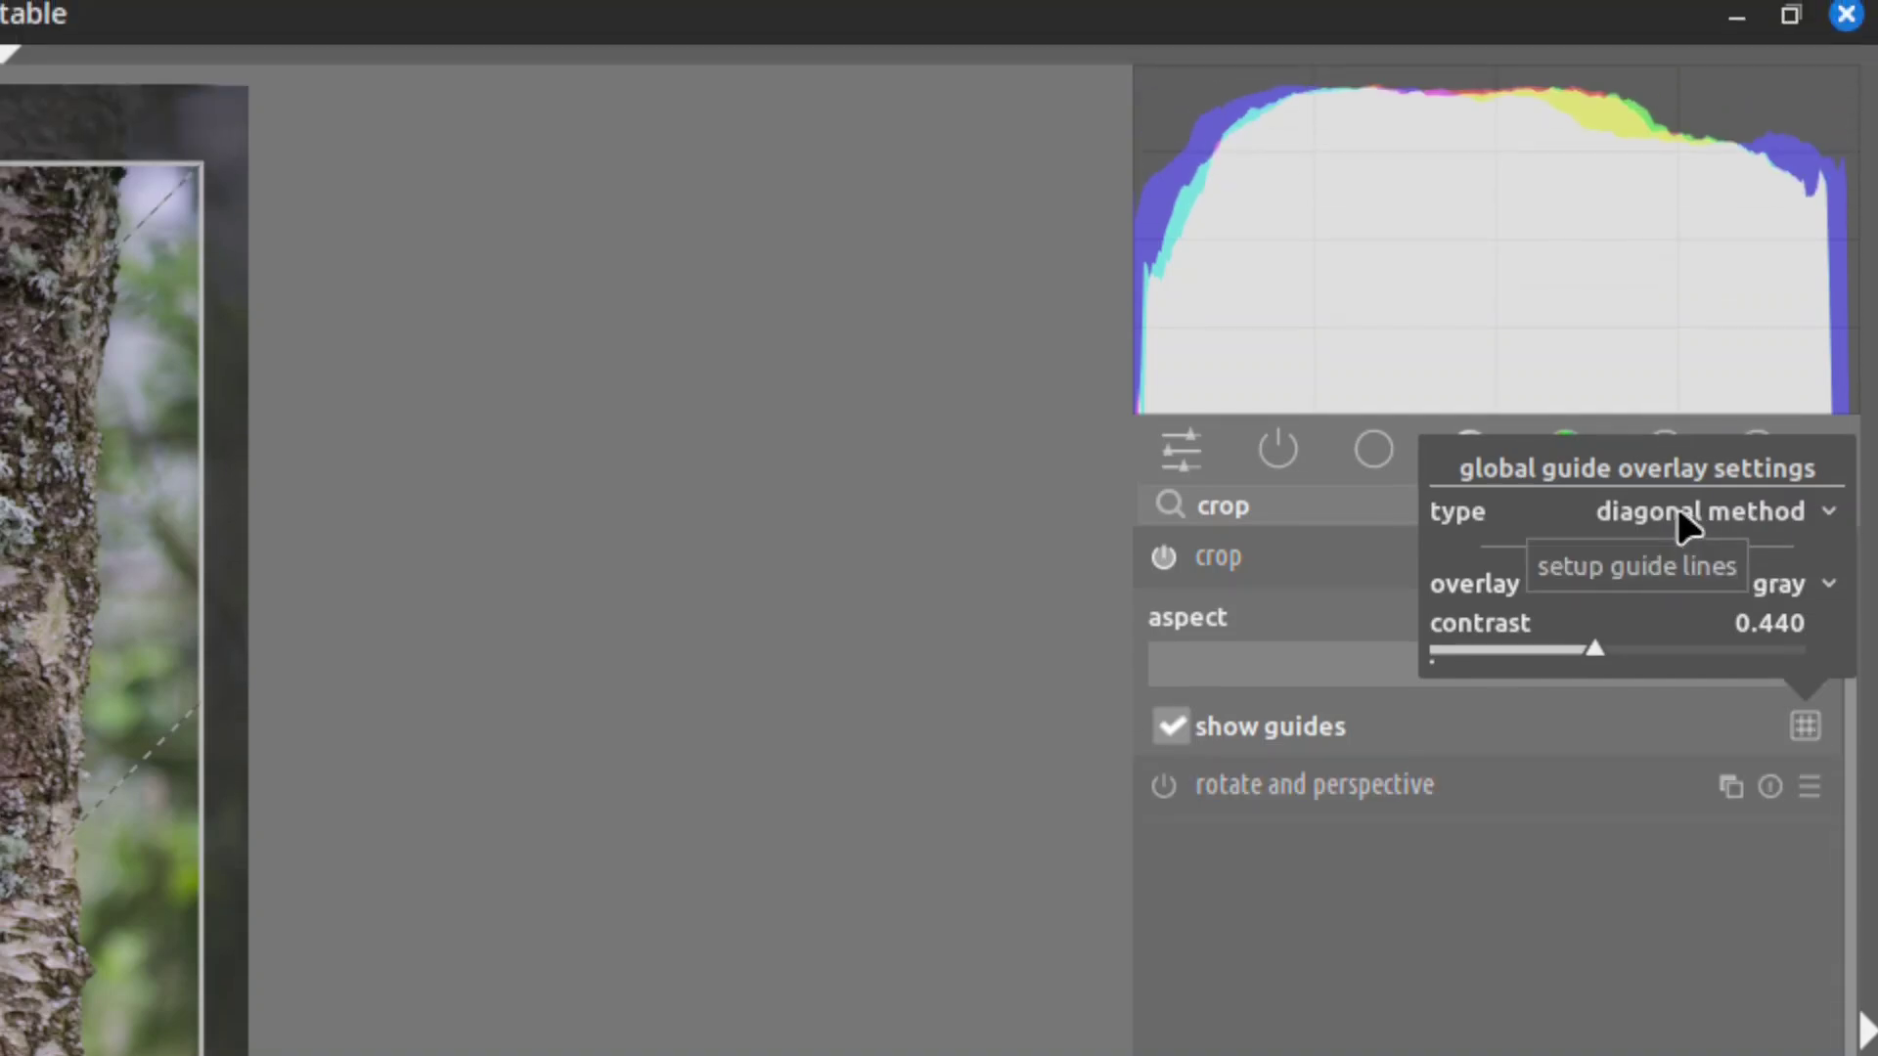
{"action": "left_click", "coordinate": [1692, 506]}
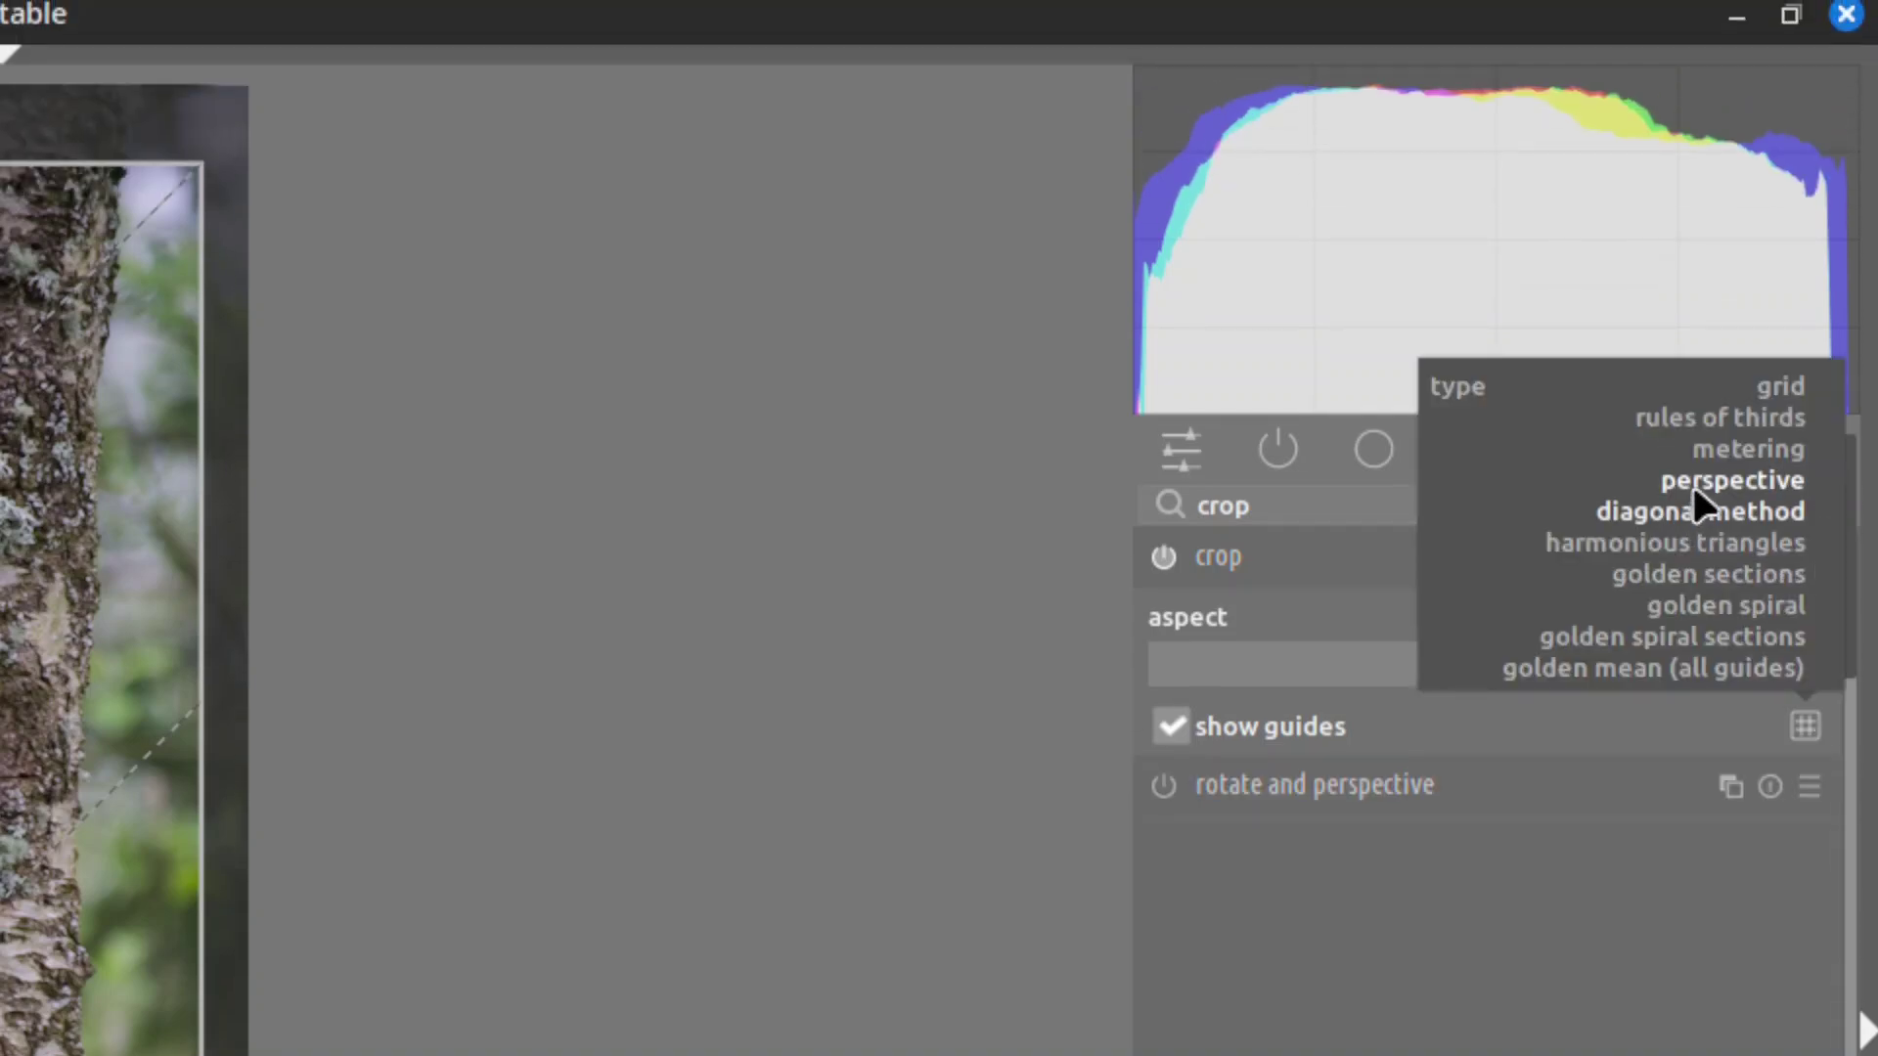
{"action": "left_click", "coordinate": [1699, 408]}
{"action": "left_click", "coordinate": [1698, 503]}
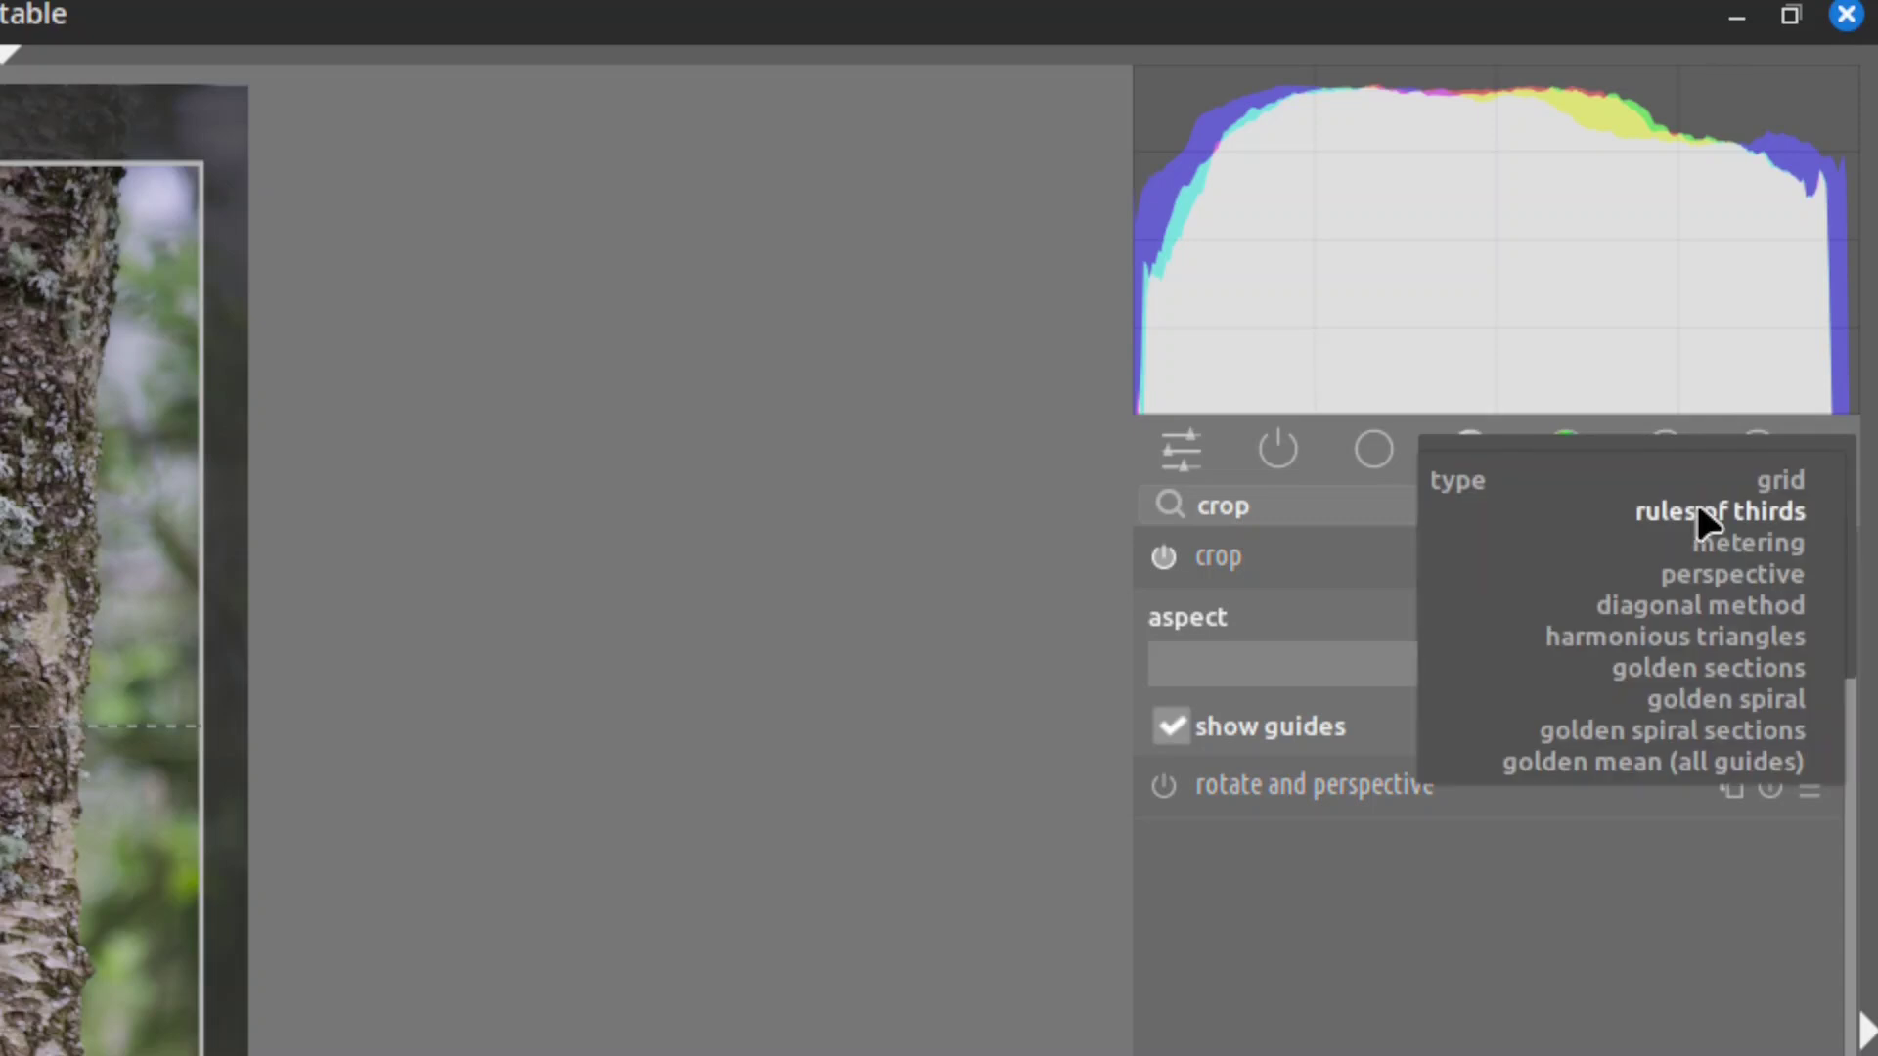
{"action": "left_click", "coordinate": [1726, 637]}
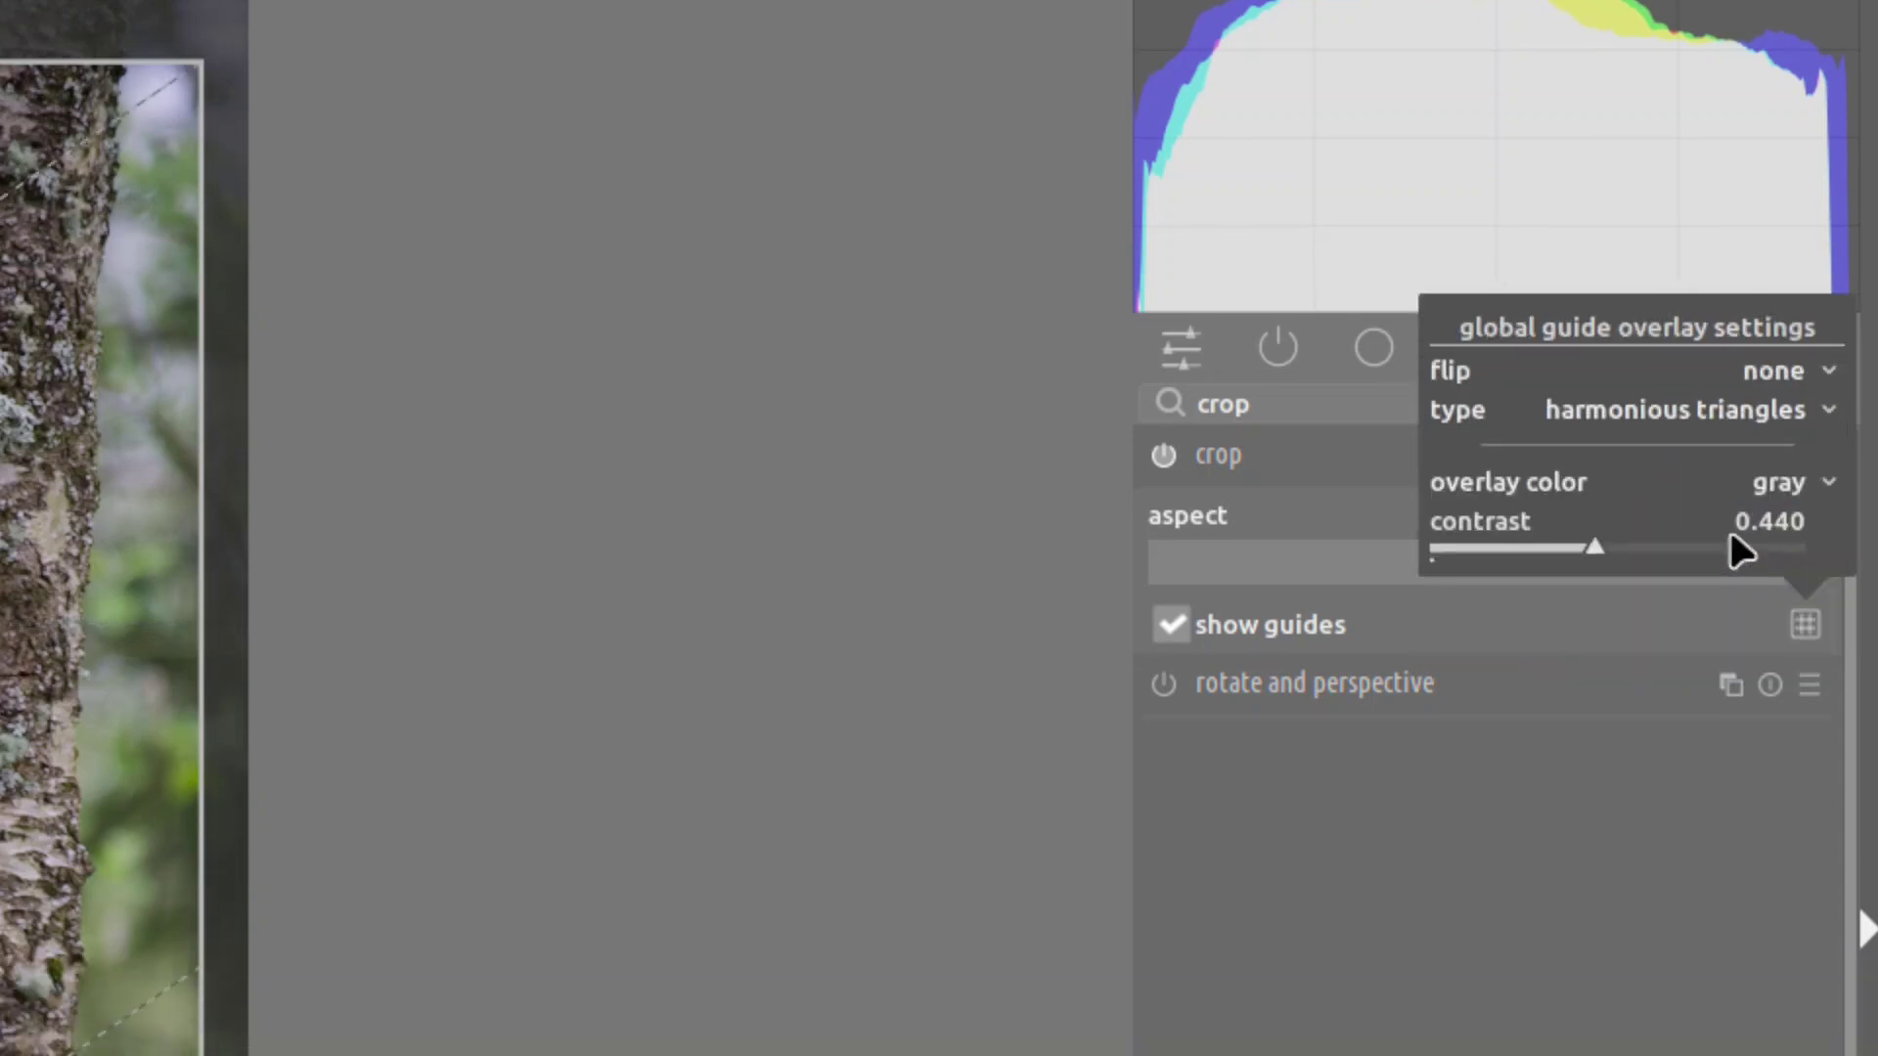
{"action": "left_click", "coordinate": [1719, 432]}
{"action": "left_click", "coordinate": [1727, 396]}
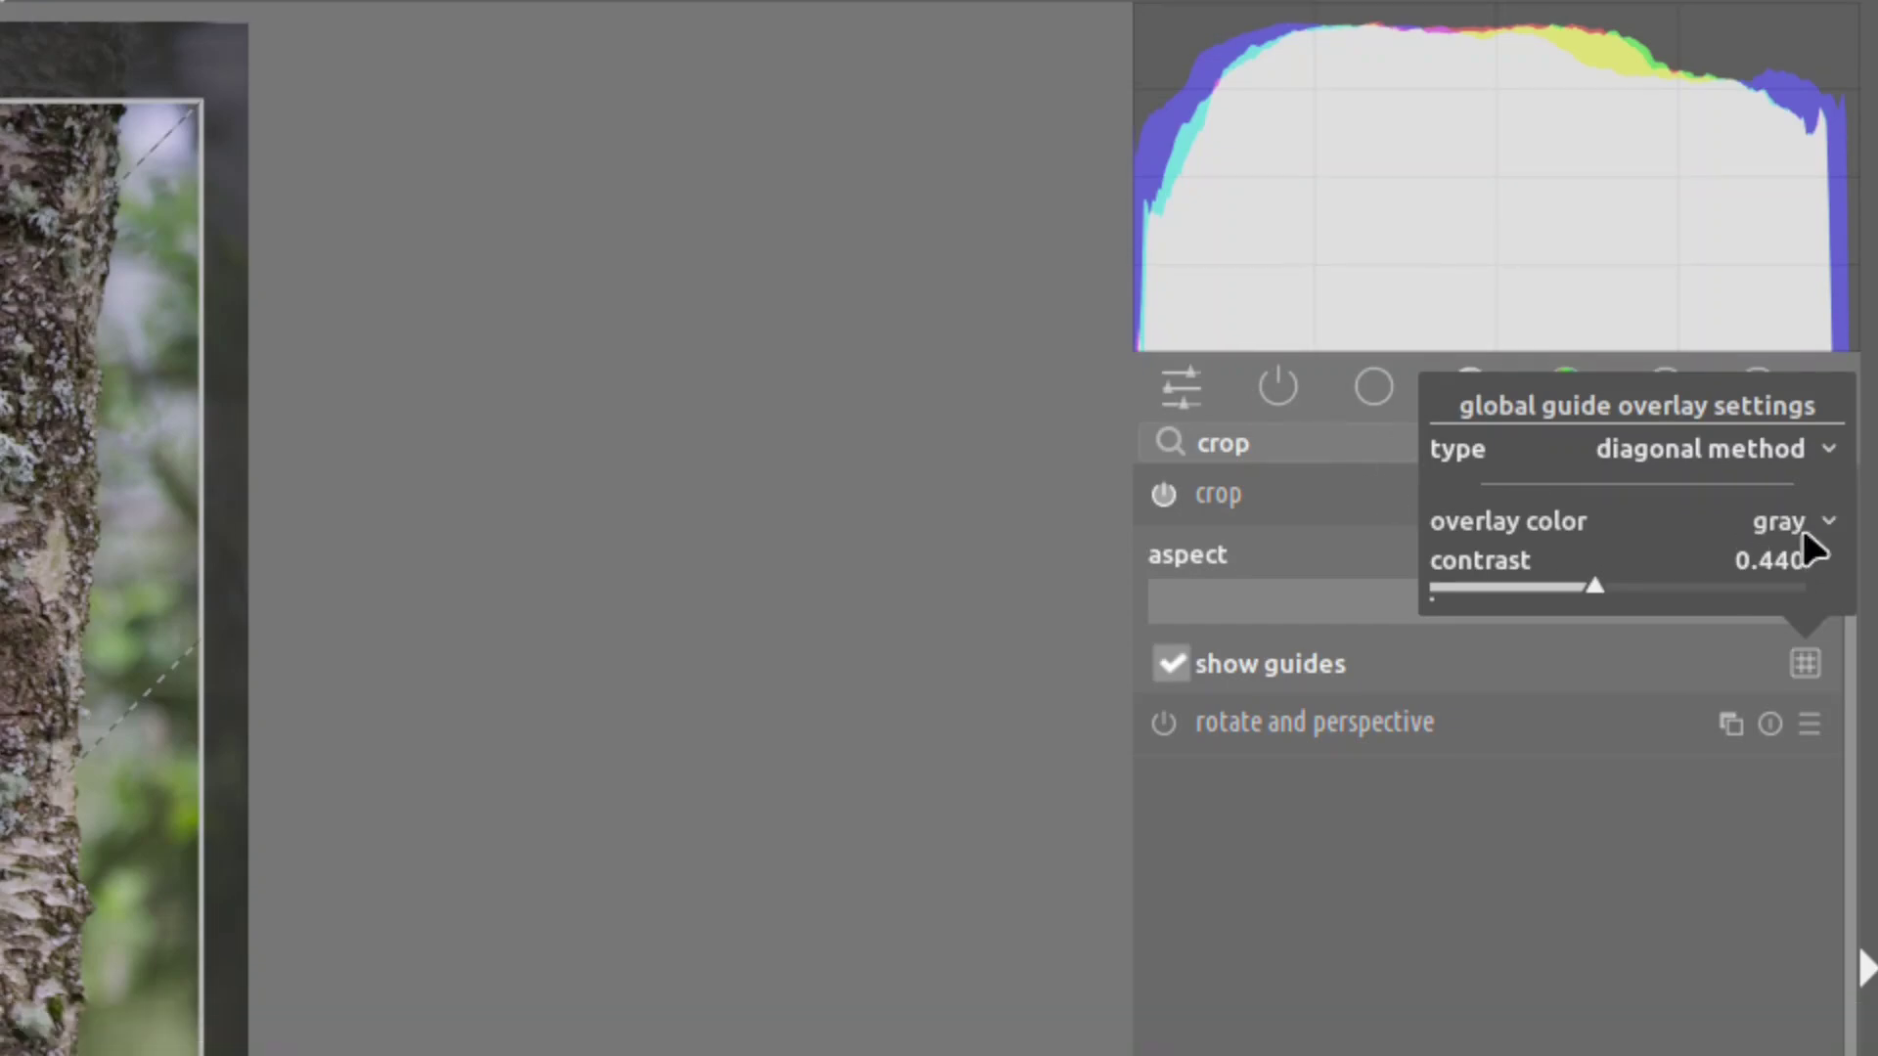
Set the overlay color of the crop guides to yellow.
{"action": "left_click", "coordinate": [1796, 524]}
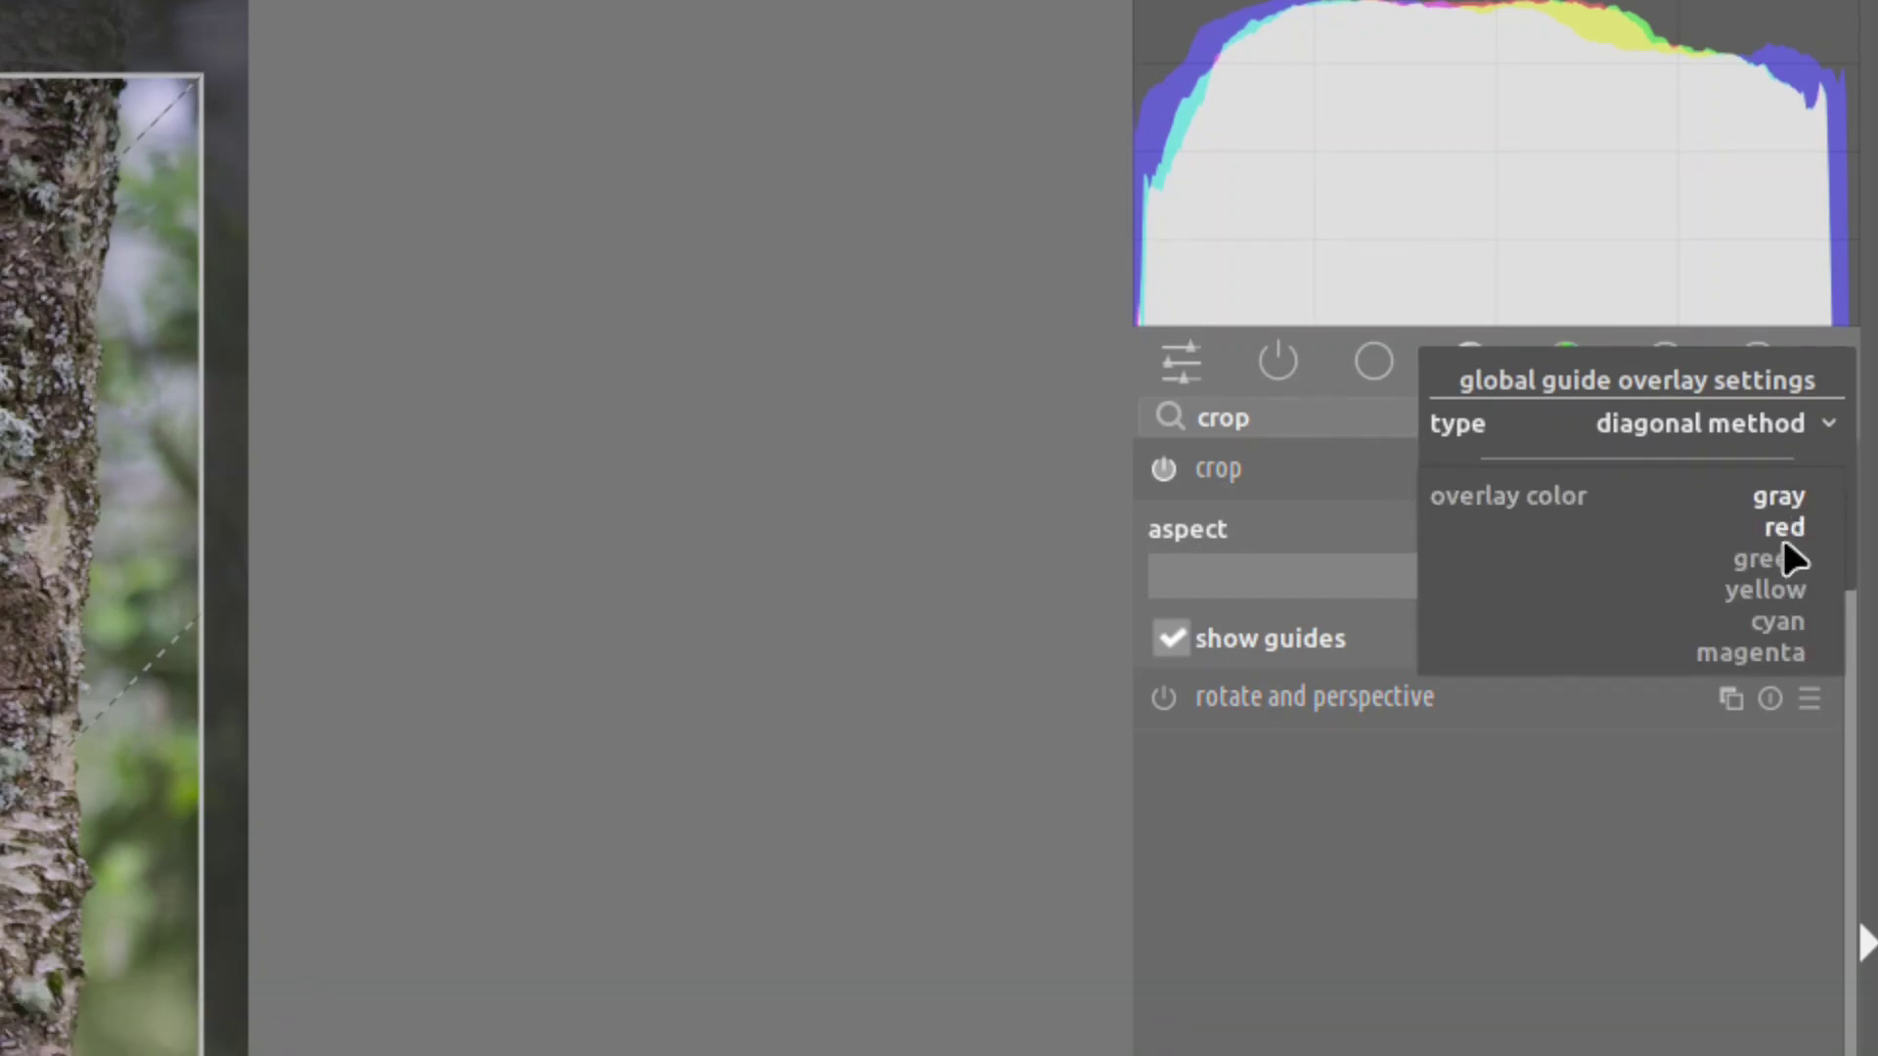
{"action": "left_click", "coordinate": [1776, 536]}
{"action": "key", "text": "shift+z"}
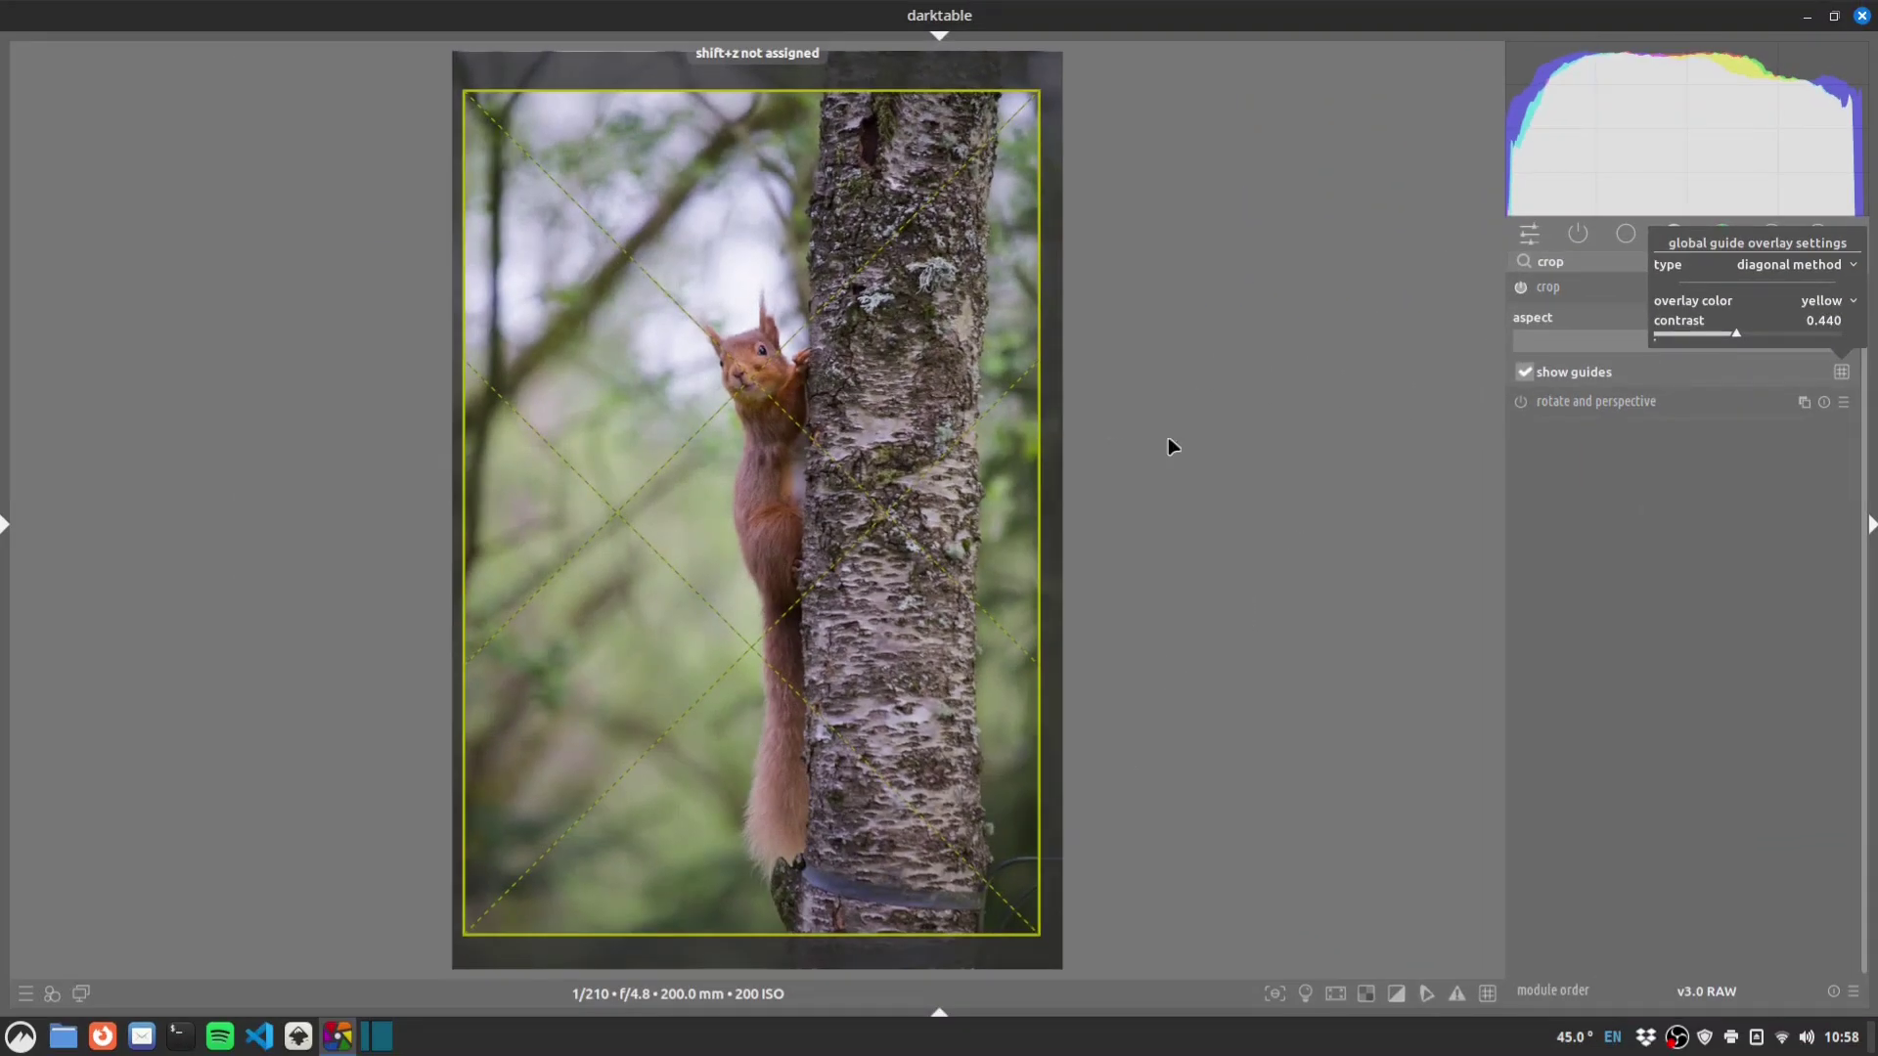
{"action": "left_click", "coordinate": [1807, 301]}
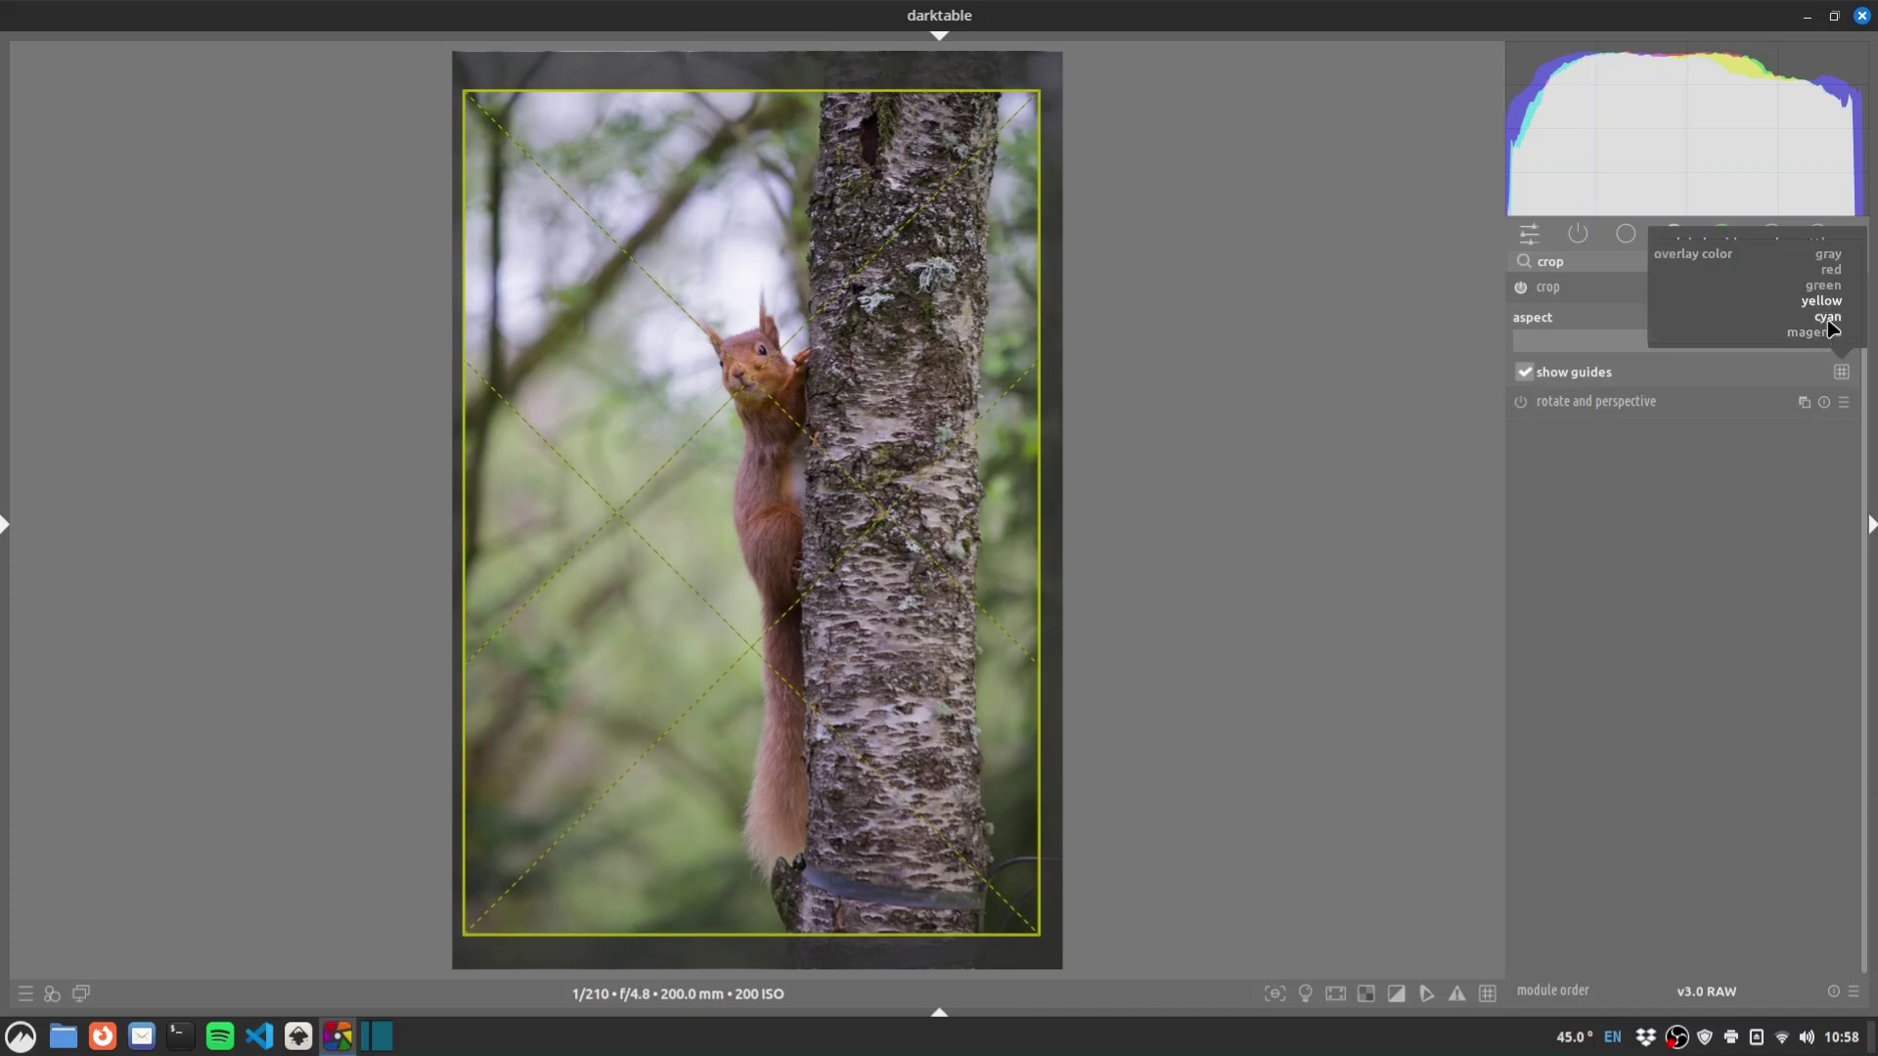
{"action": "left_click", "coordinate": [1819, 320]}
{"action": "left_click", "coordinate": [1821, 301]}
{"action": "left_click", "coordinate": [1822, 284]}
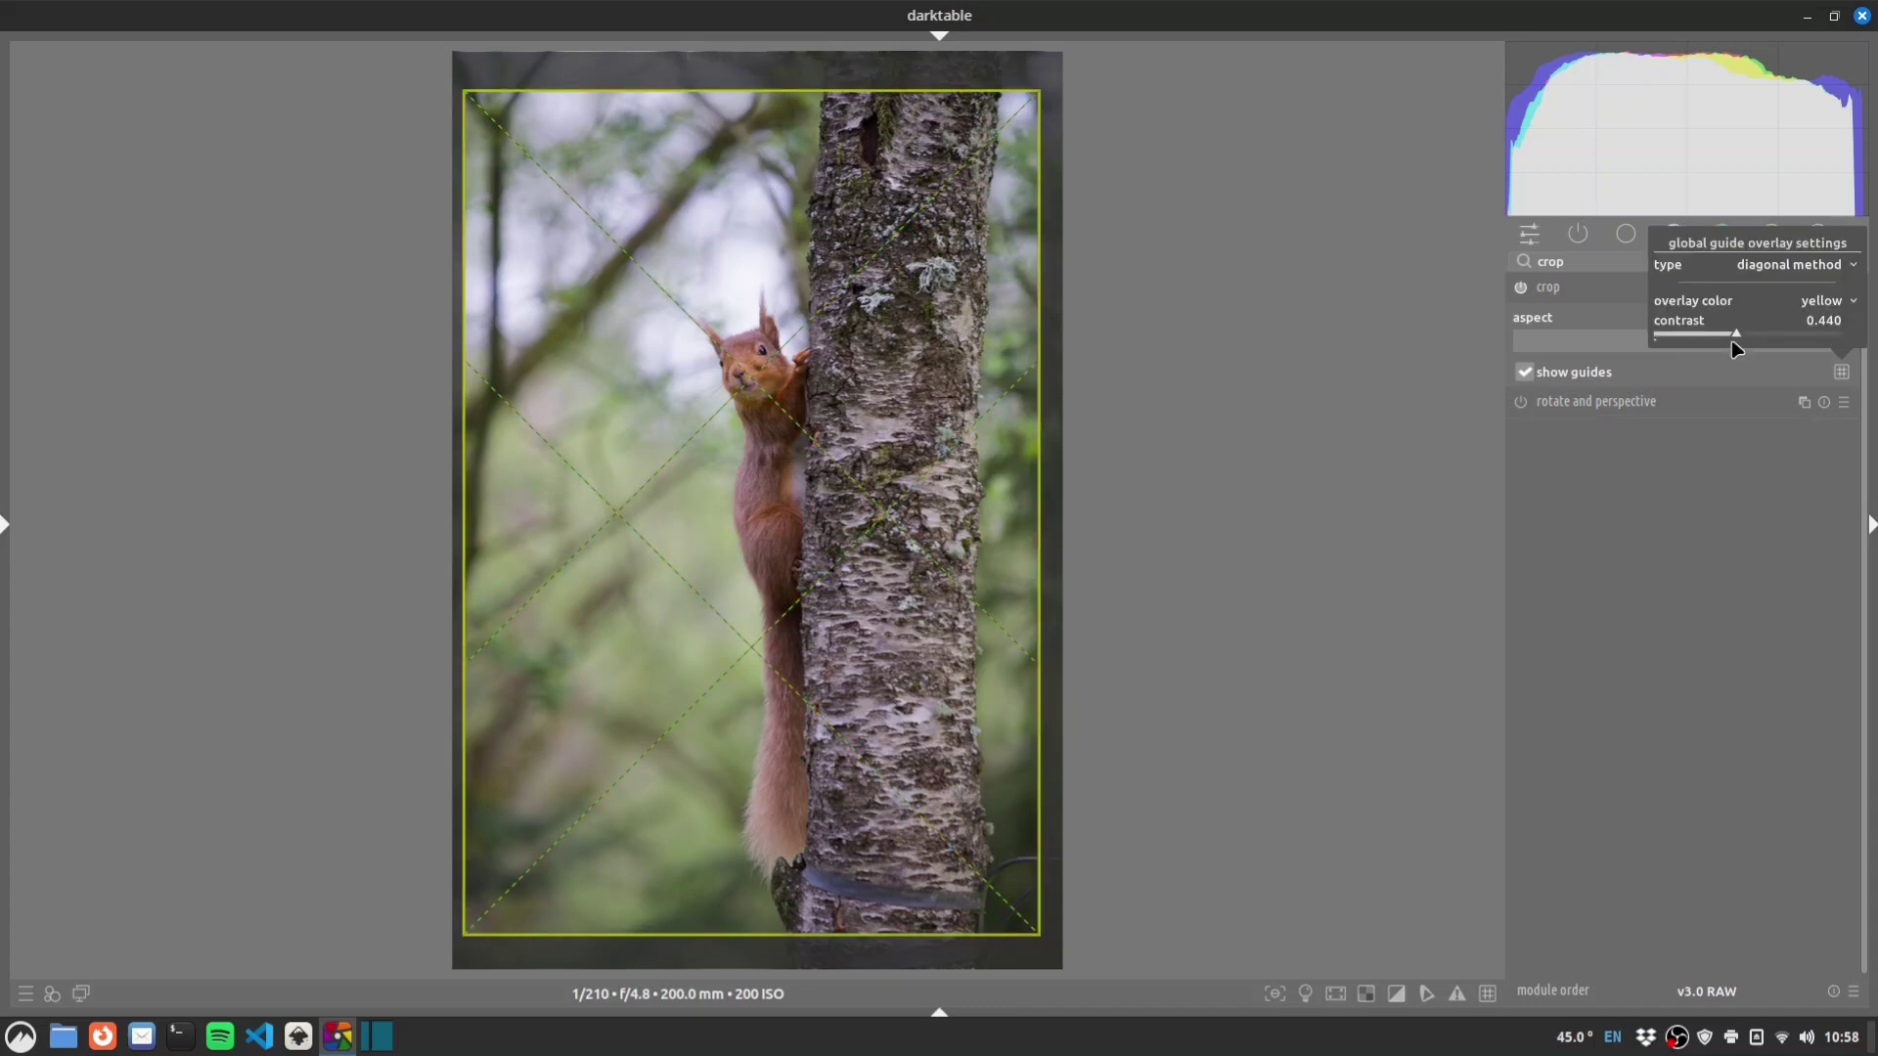
Adjust the contrast of the guide overlay, and collapse the crop module to apply the crop.
{"action": "left_click_drag", "start_coordinate": [1757, 333], "coordinate": [1748, 337]}
{"action": "left_click", "coordinate": [1691, 588]}
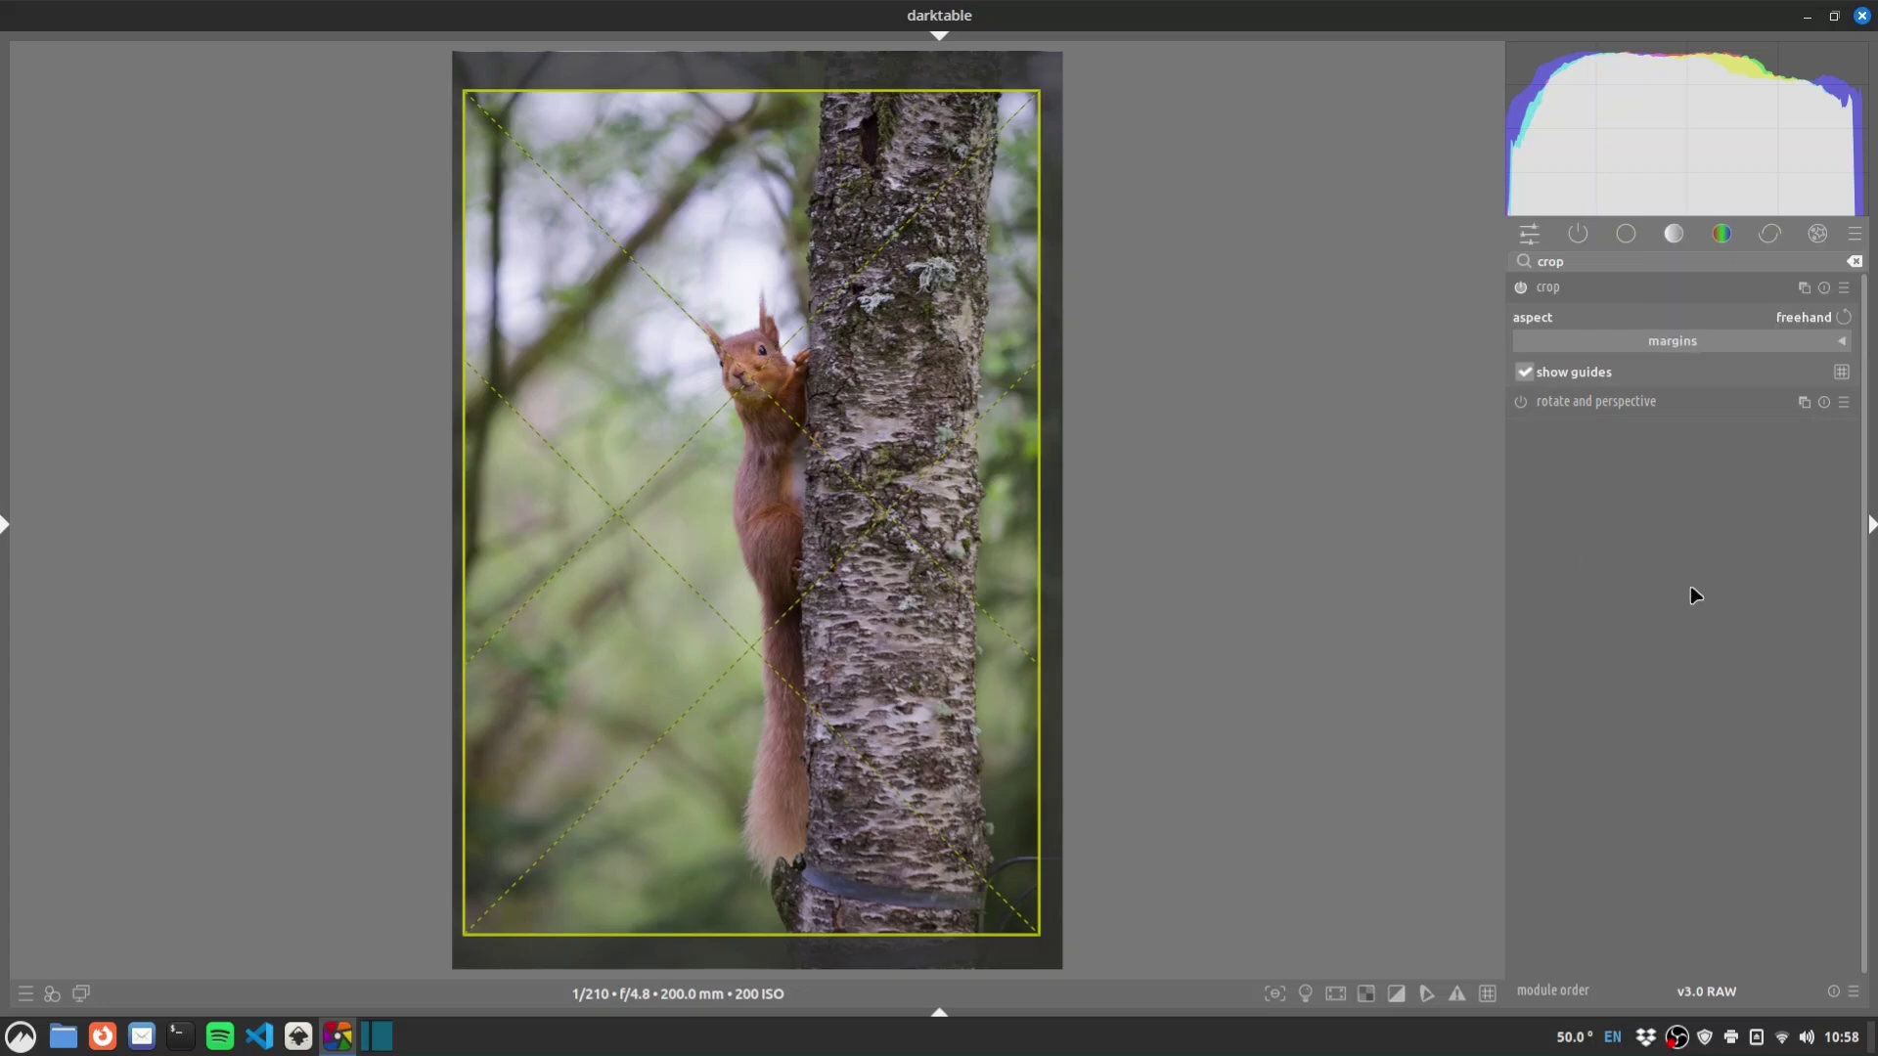
{"action": "left_click", "coordinate": [1687, 290]}
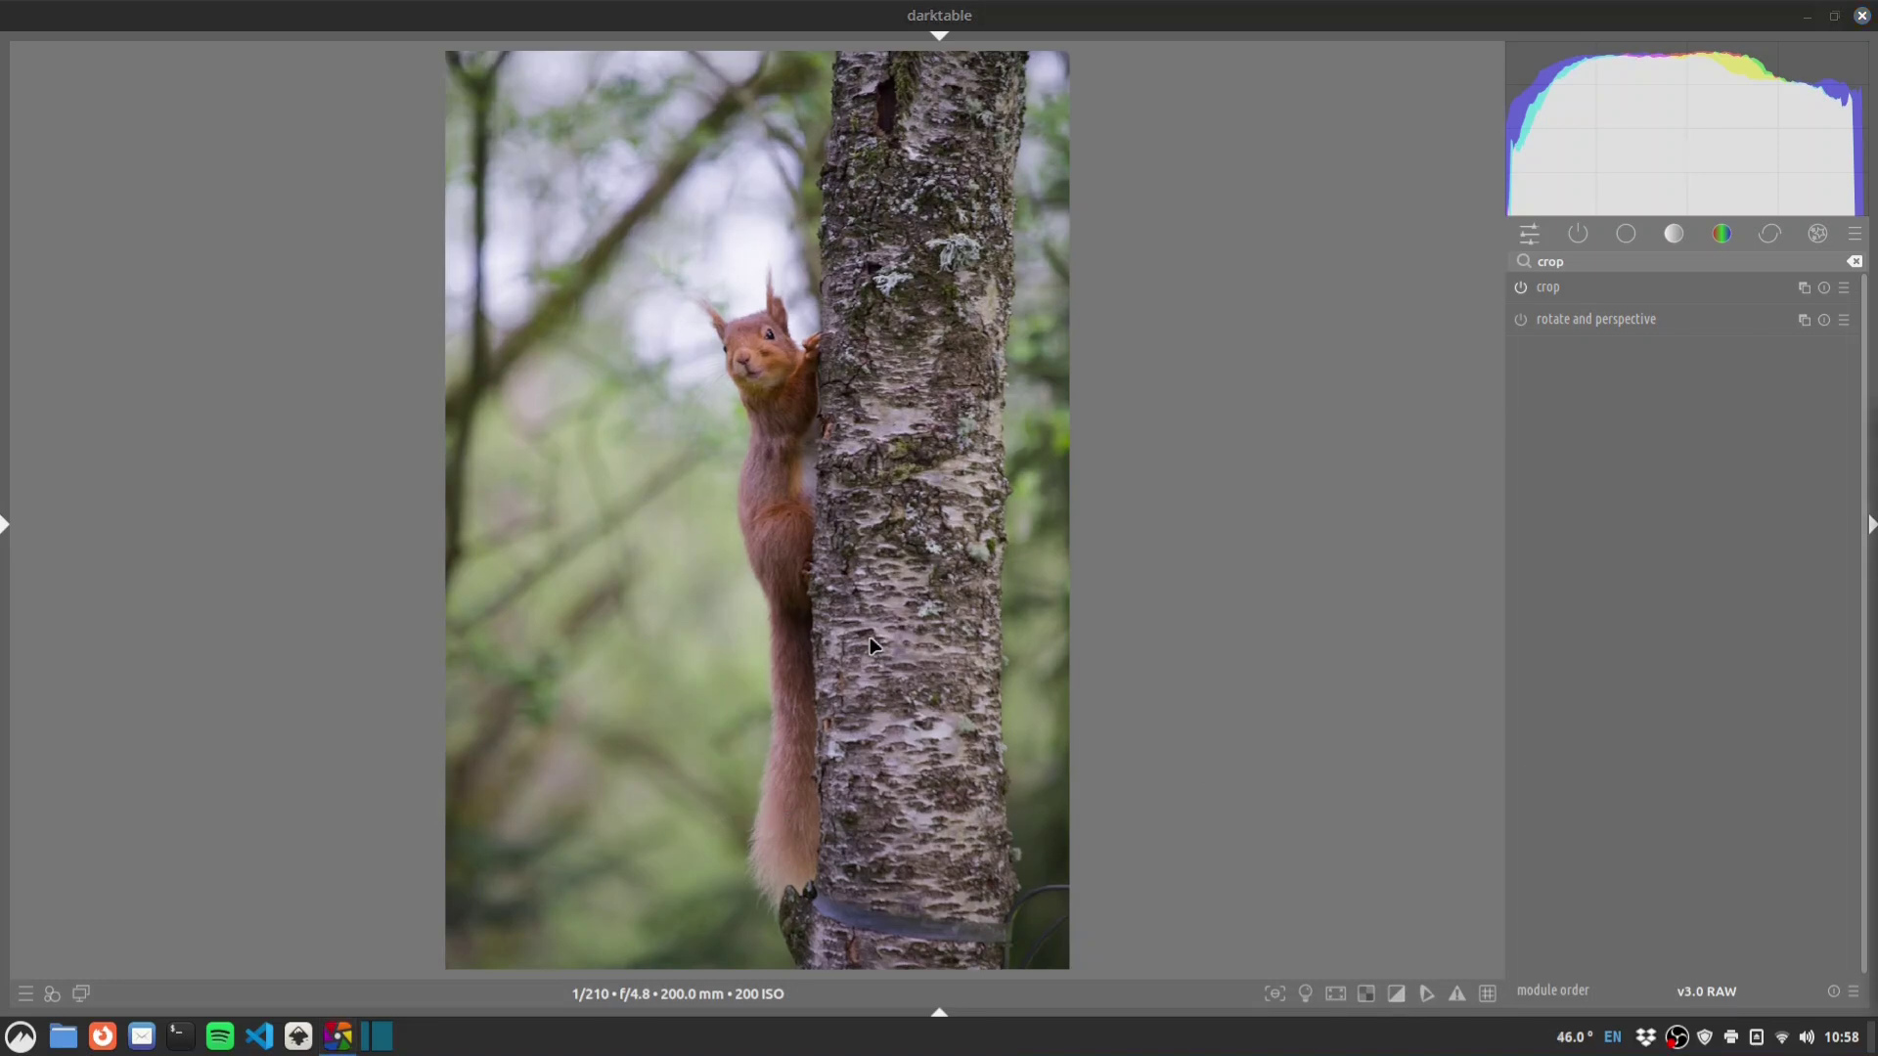
Find the contrast equalizer, apply one of its presets, and fine-tune the coarse end of its luma curve.
{"action": "left_click", "coordinate": [1628, 259]}
{"action": "type", "text": "contrast"}
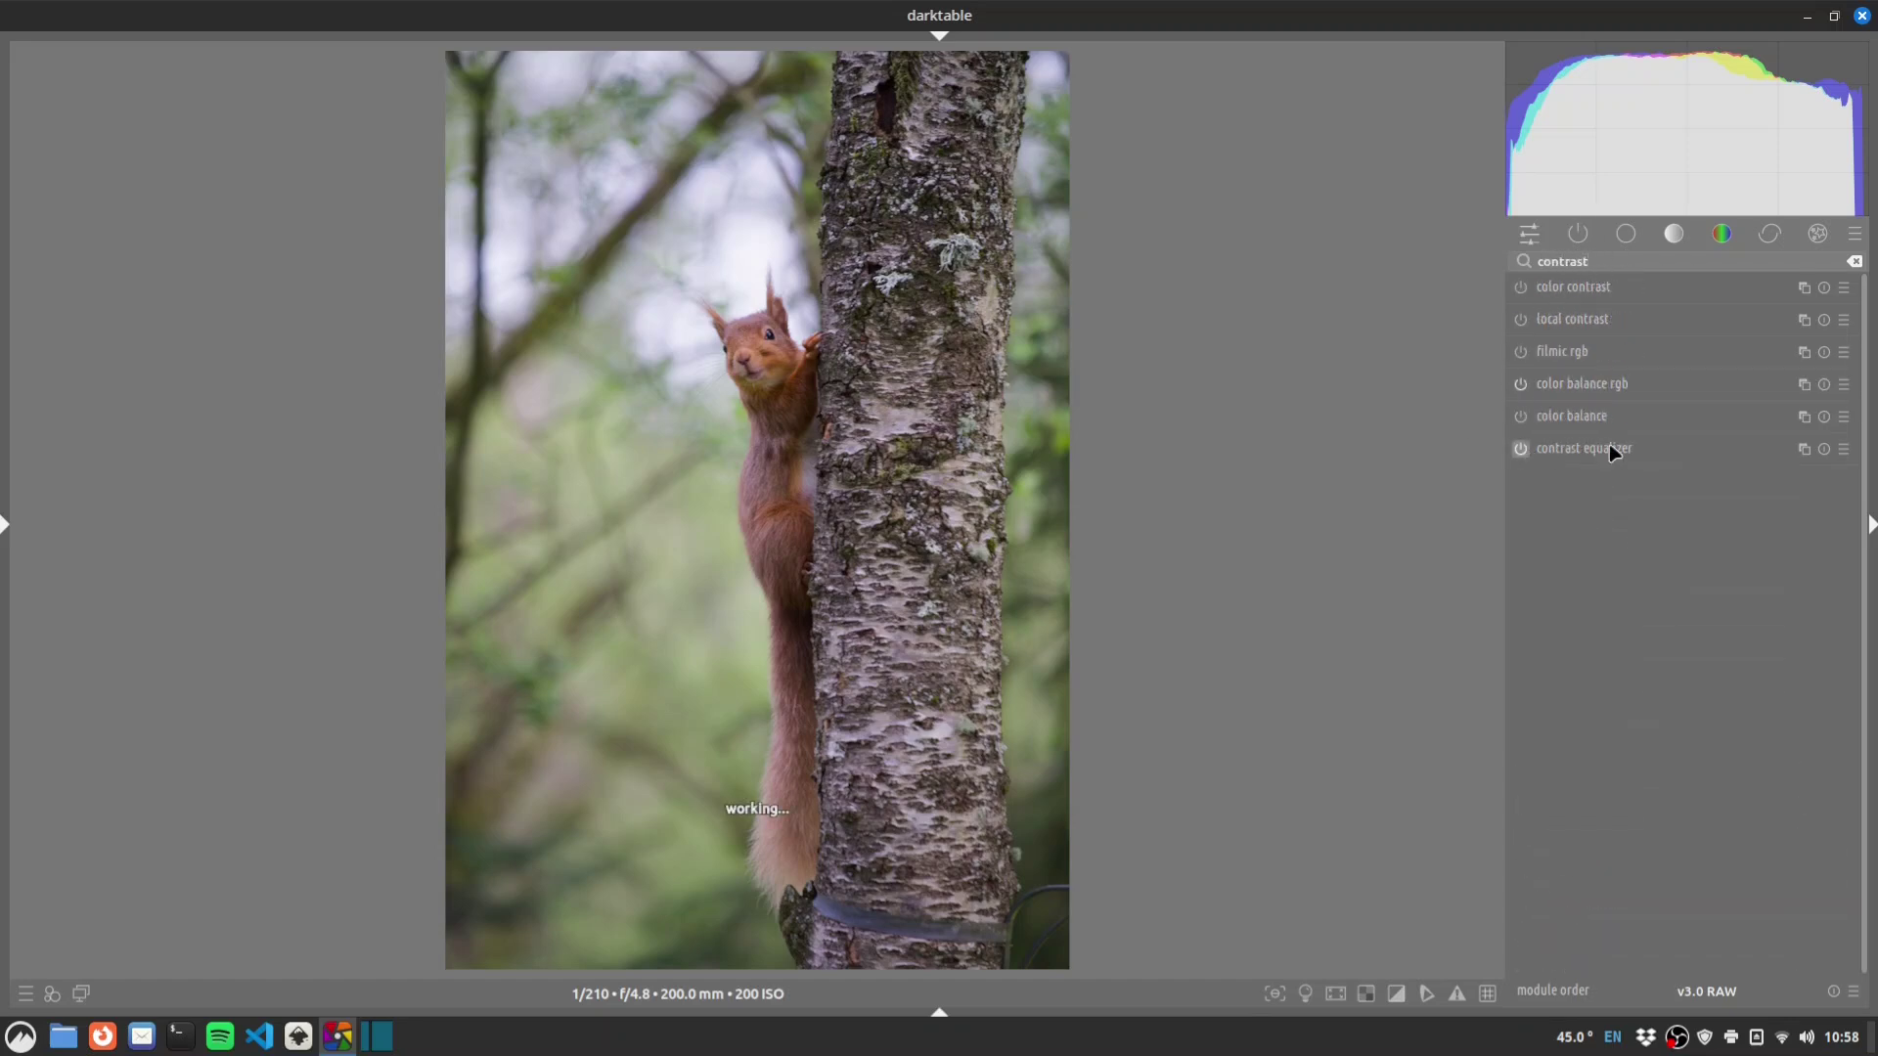
{"action": "right_click", "coordinate": [1652, 448]}
{"action": "left_click", "coordinate": [1491, 751]}
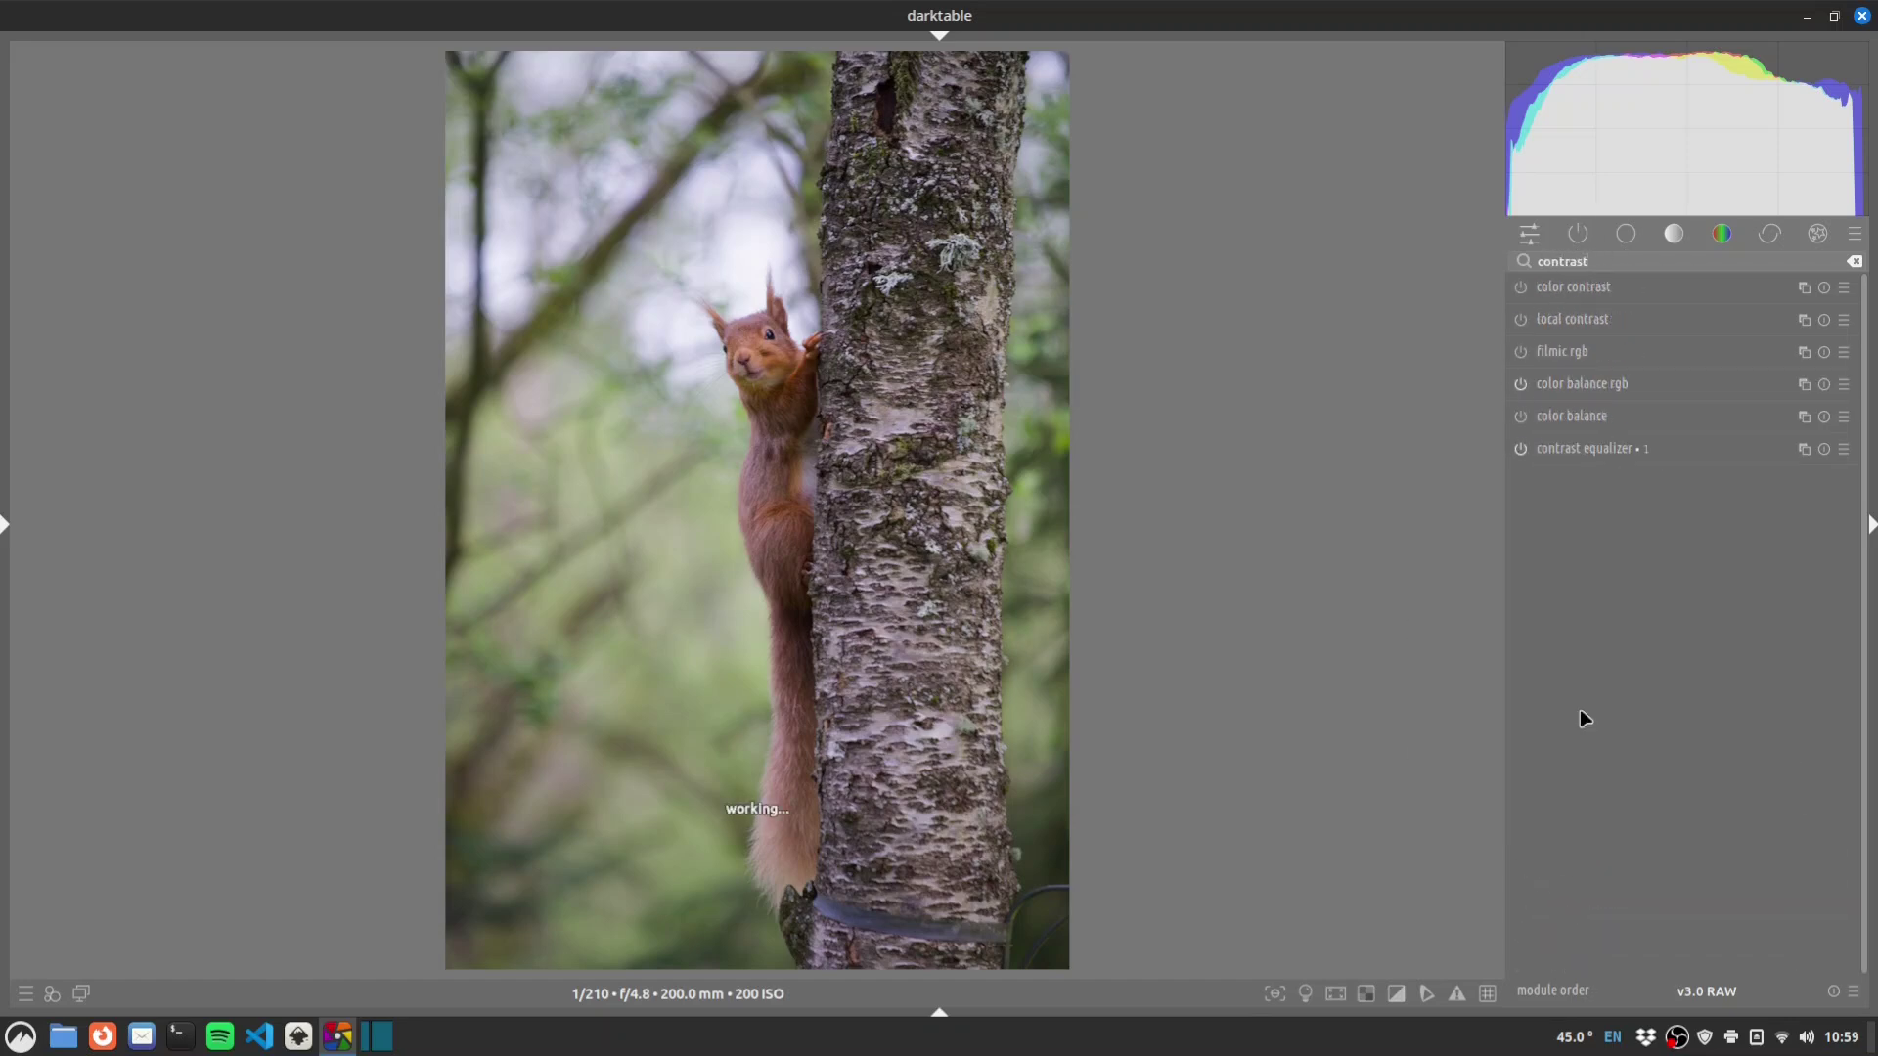
{"action": "left_click", "coordinate": [1628, 454]}
{"action": "left_click_drag", "start_coordinate": [1552, 589], "coordinate": [1547, 597]}
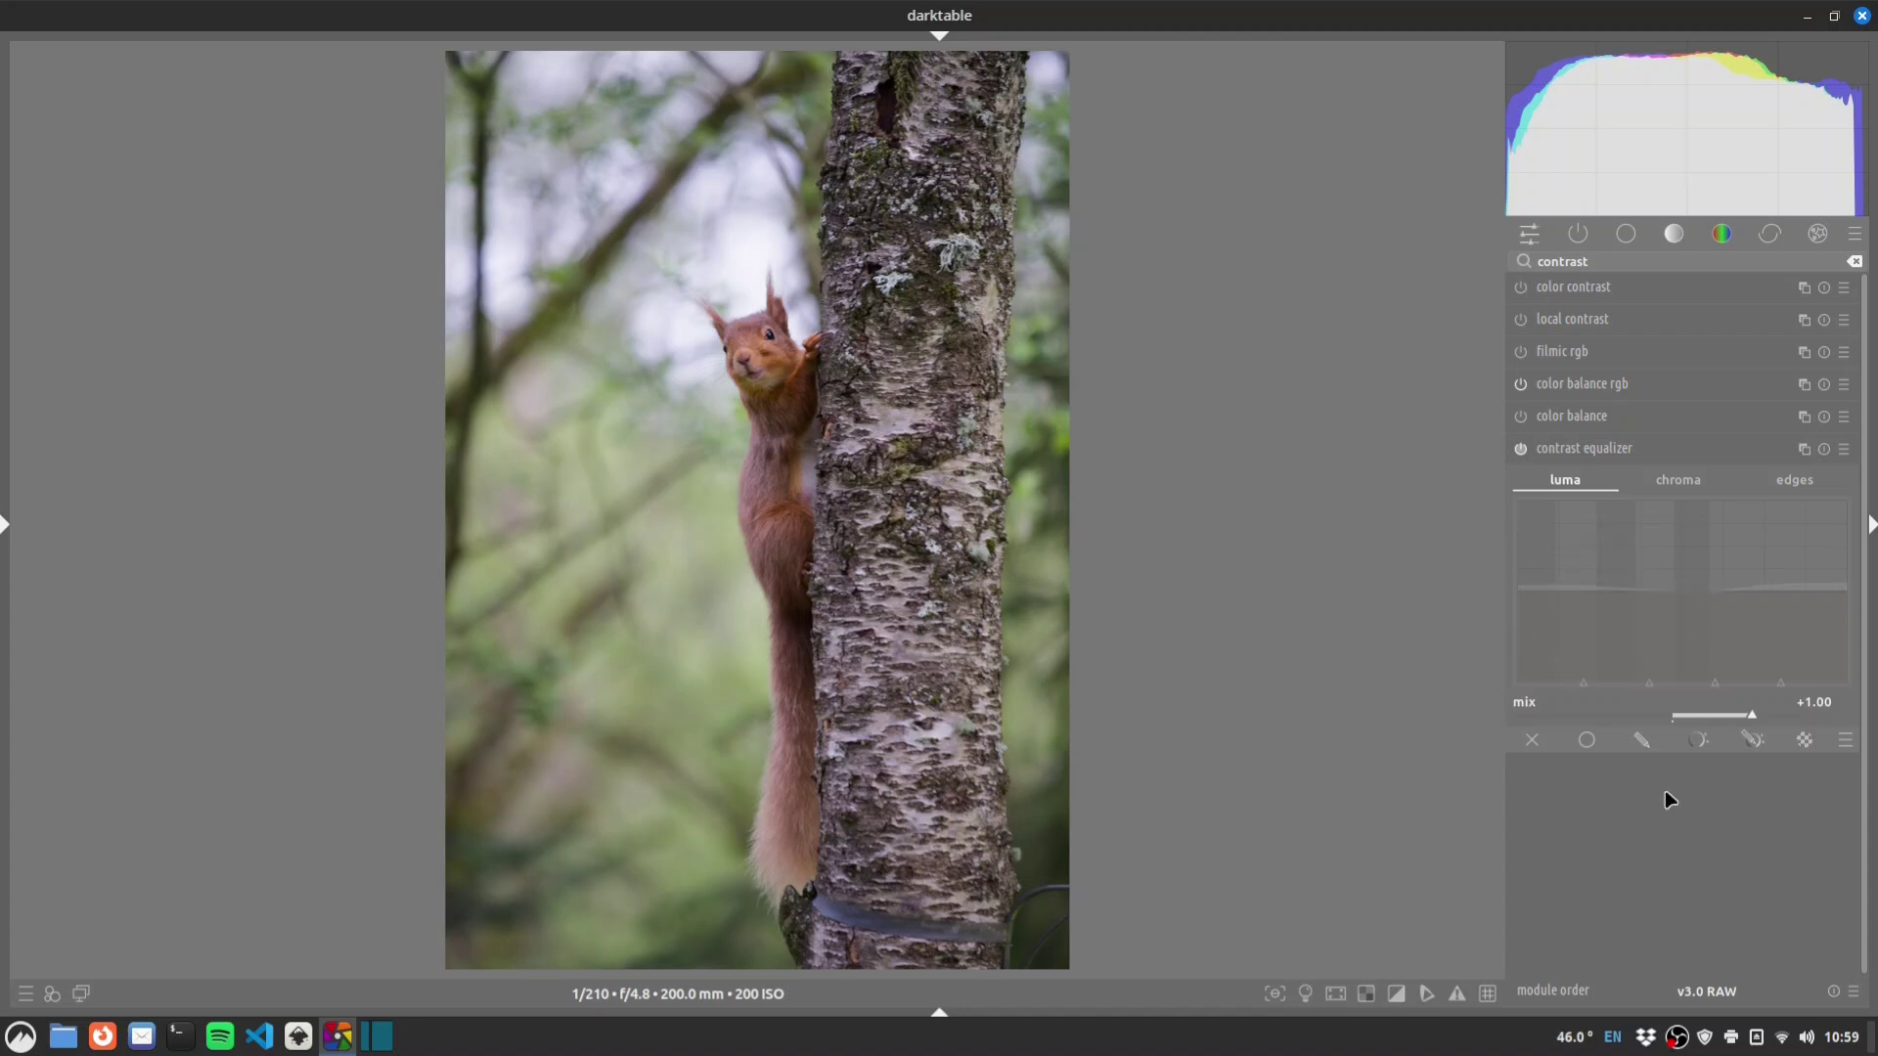
Enable a combined drawn and parametric mask on the contrast equalizer, and preview the L, a, b, C and h channel data.
{"action": "left_click", "coordinate": [1742, 740]}
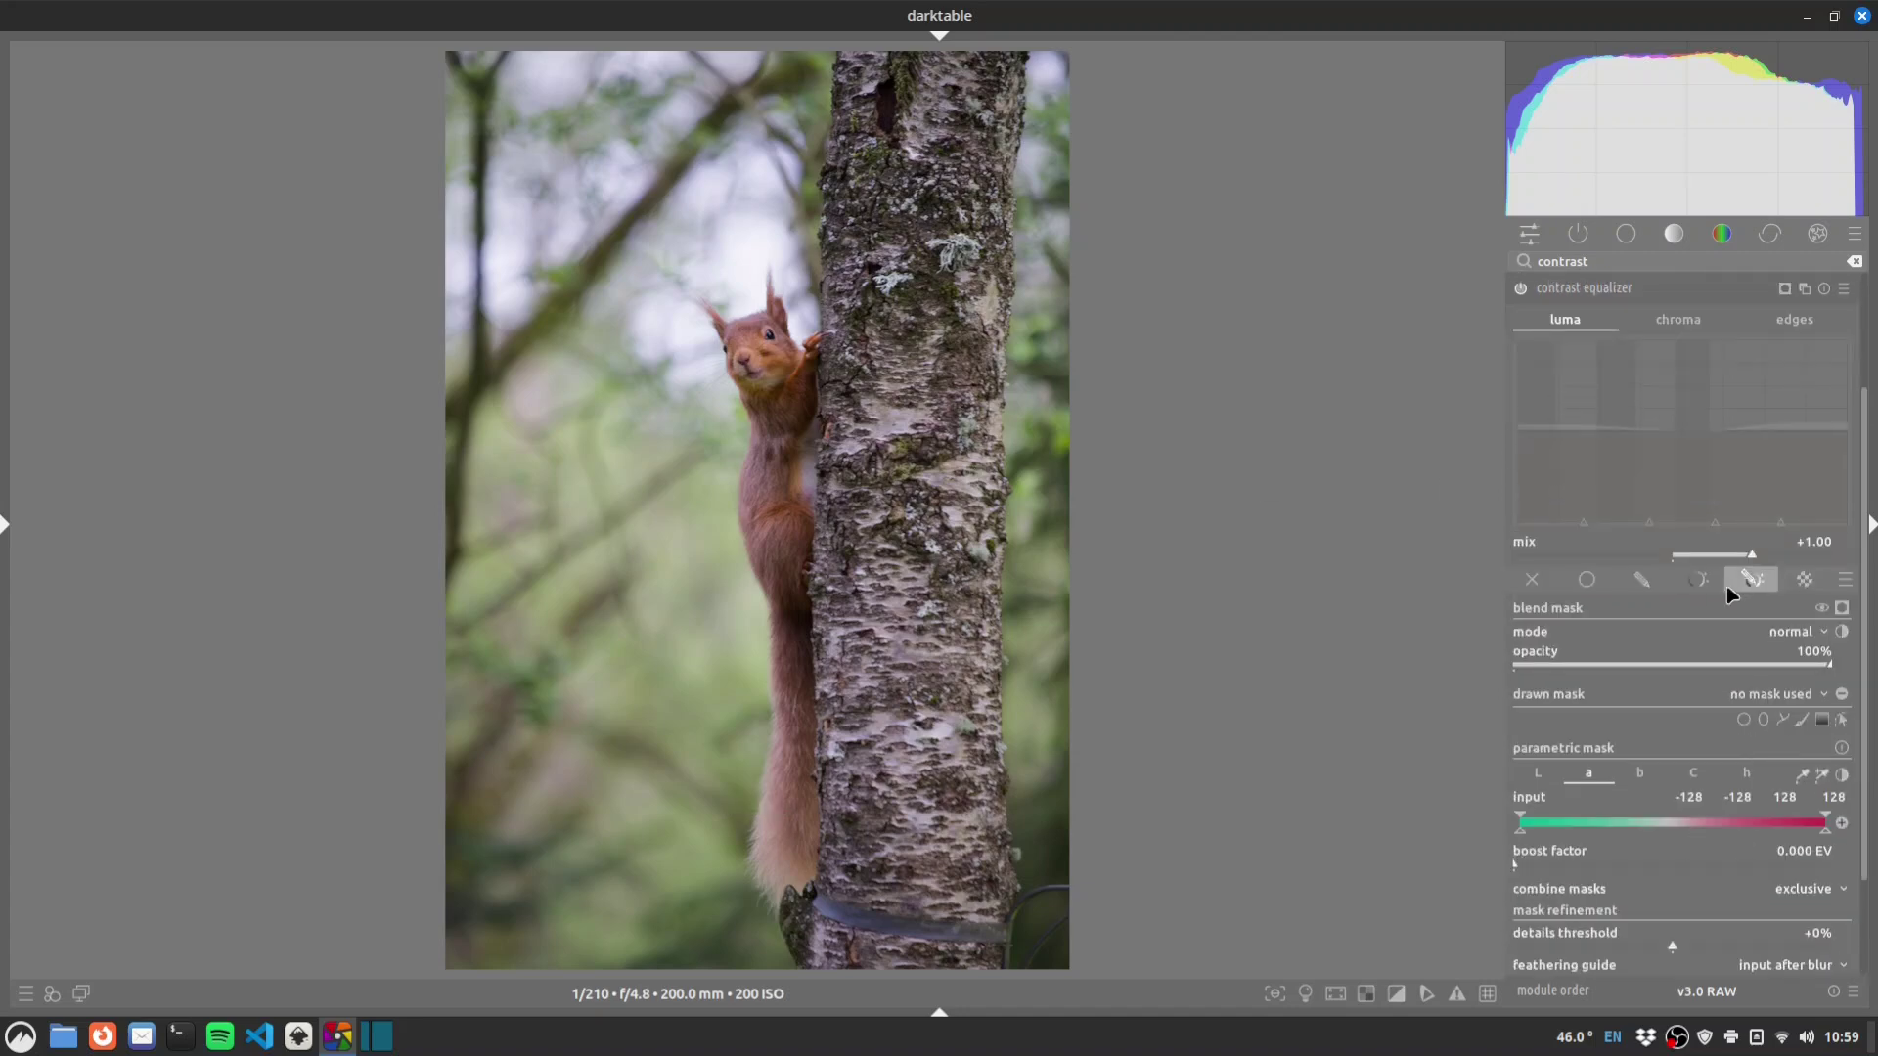
{"action": "left_click", "coordinate": [1547, 777]}
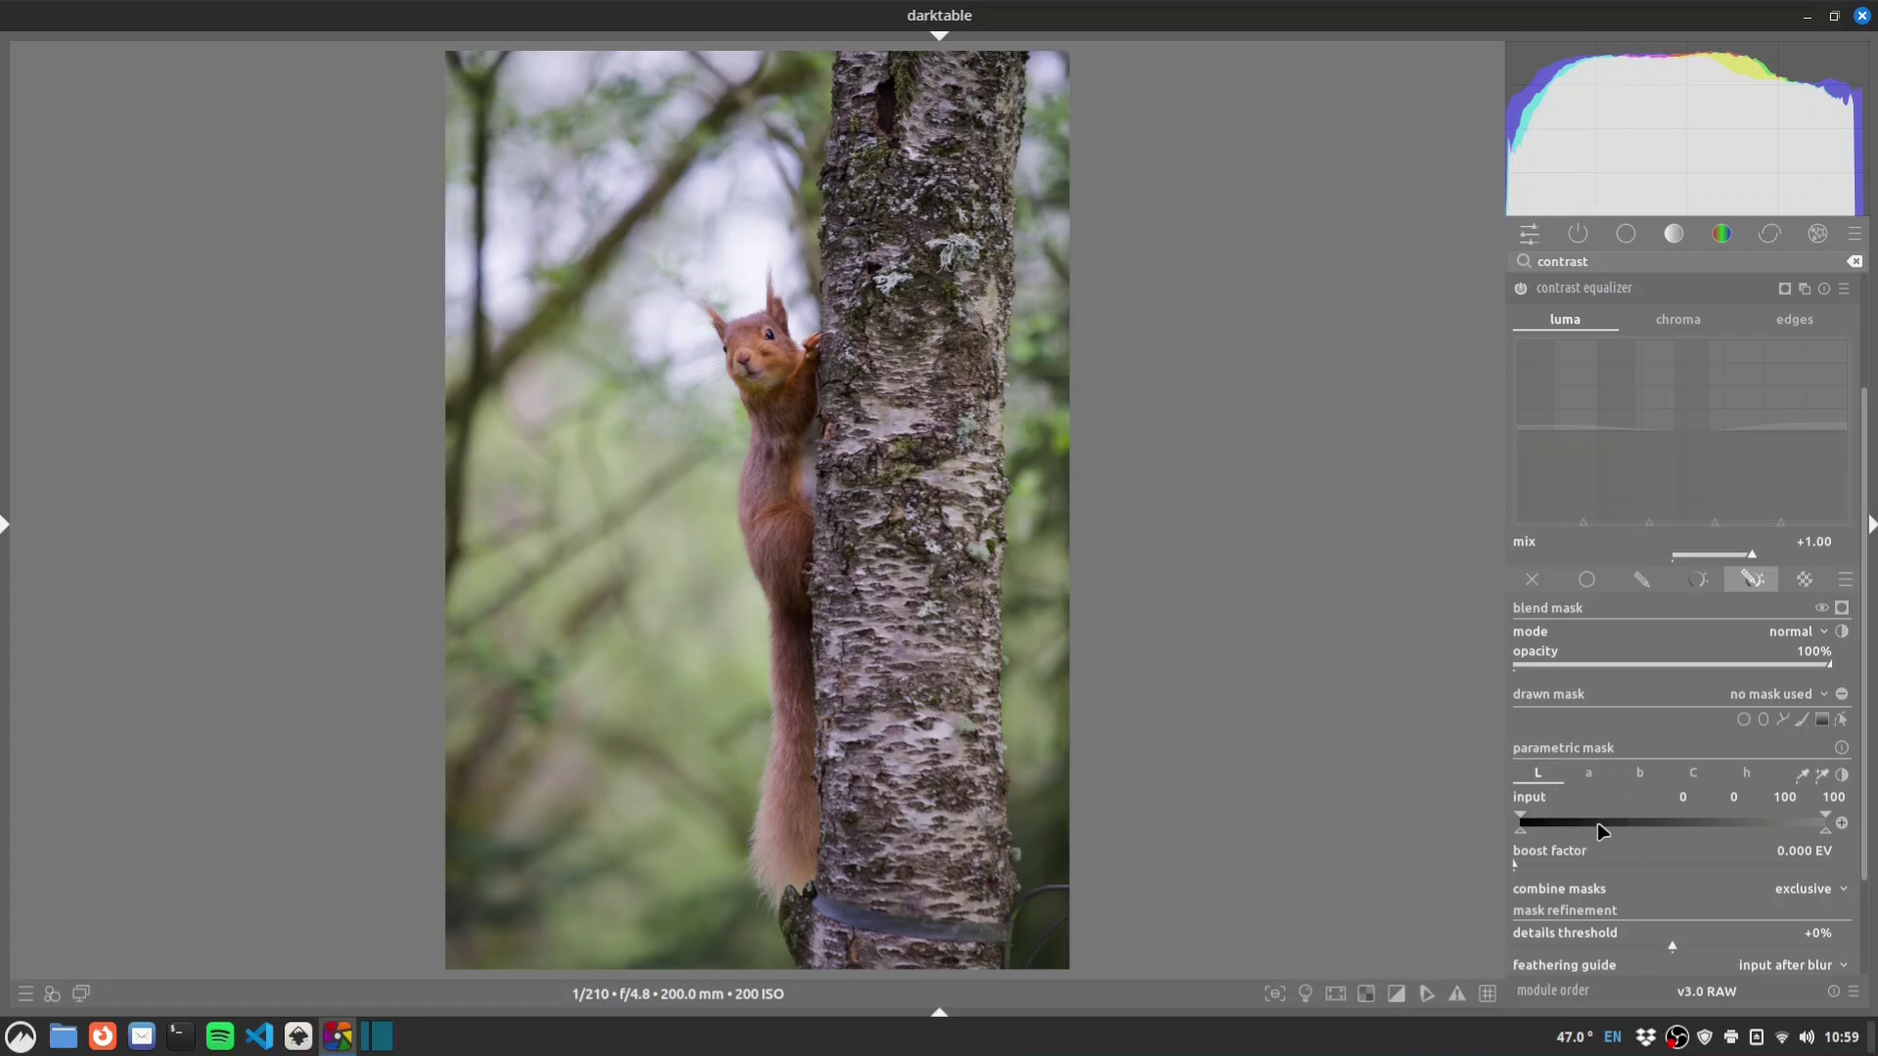
{"action": "mouse_move", "coordinate": [1641, 823]}
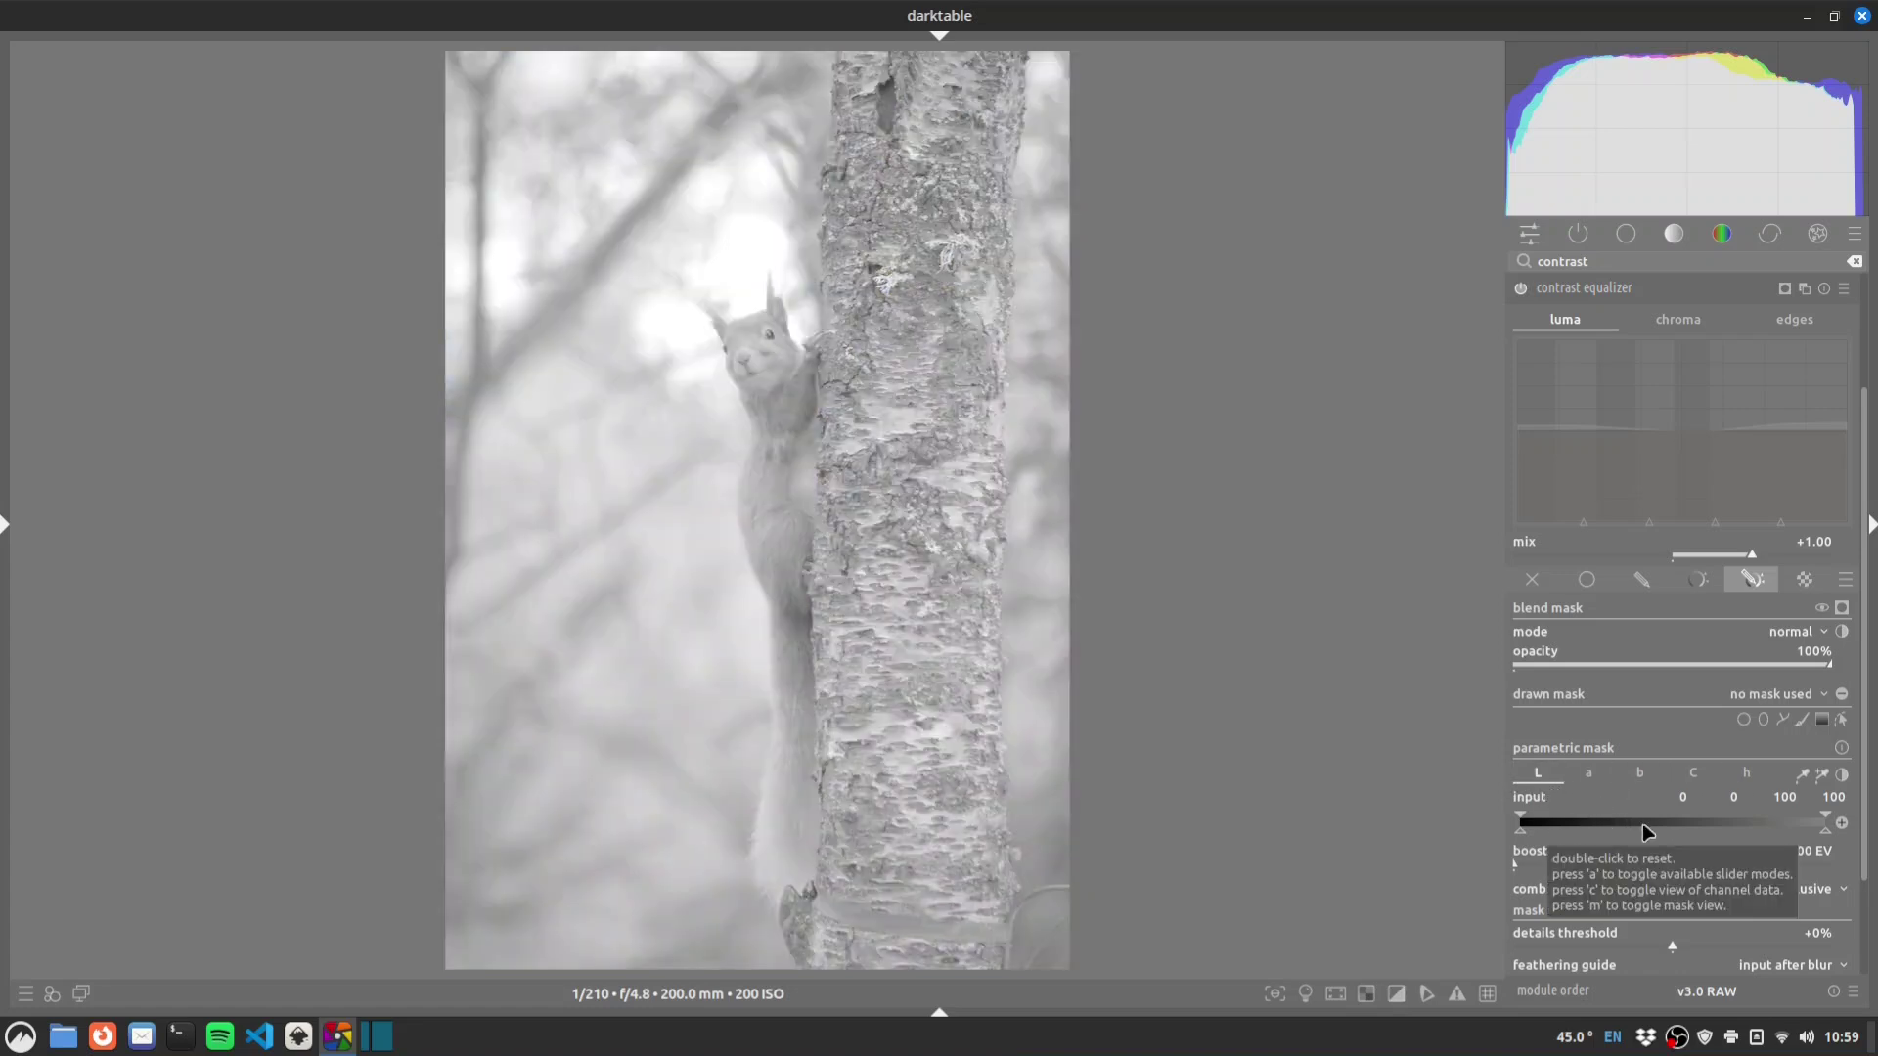
{"action": "left_click", "coordinate": [1588, 773]}
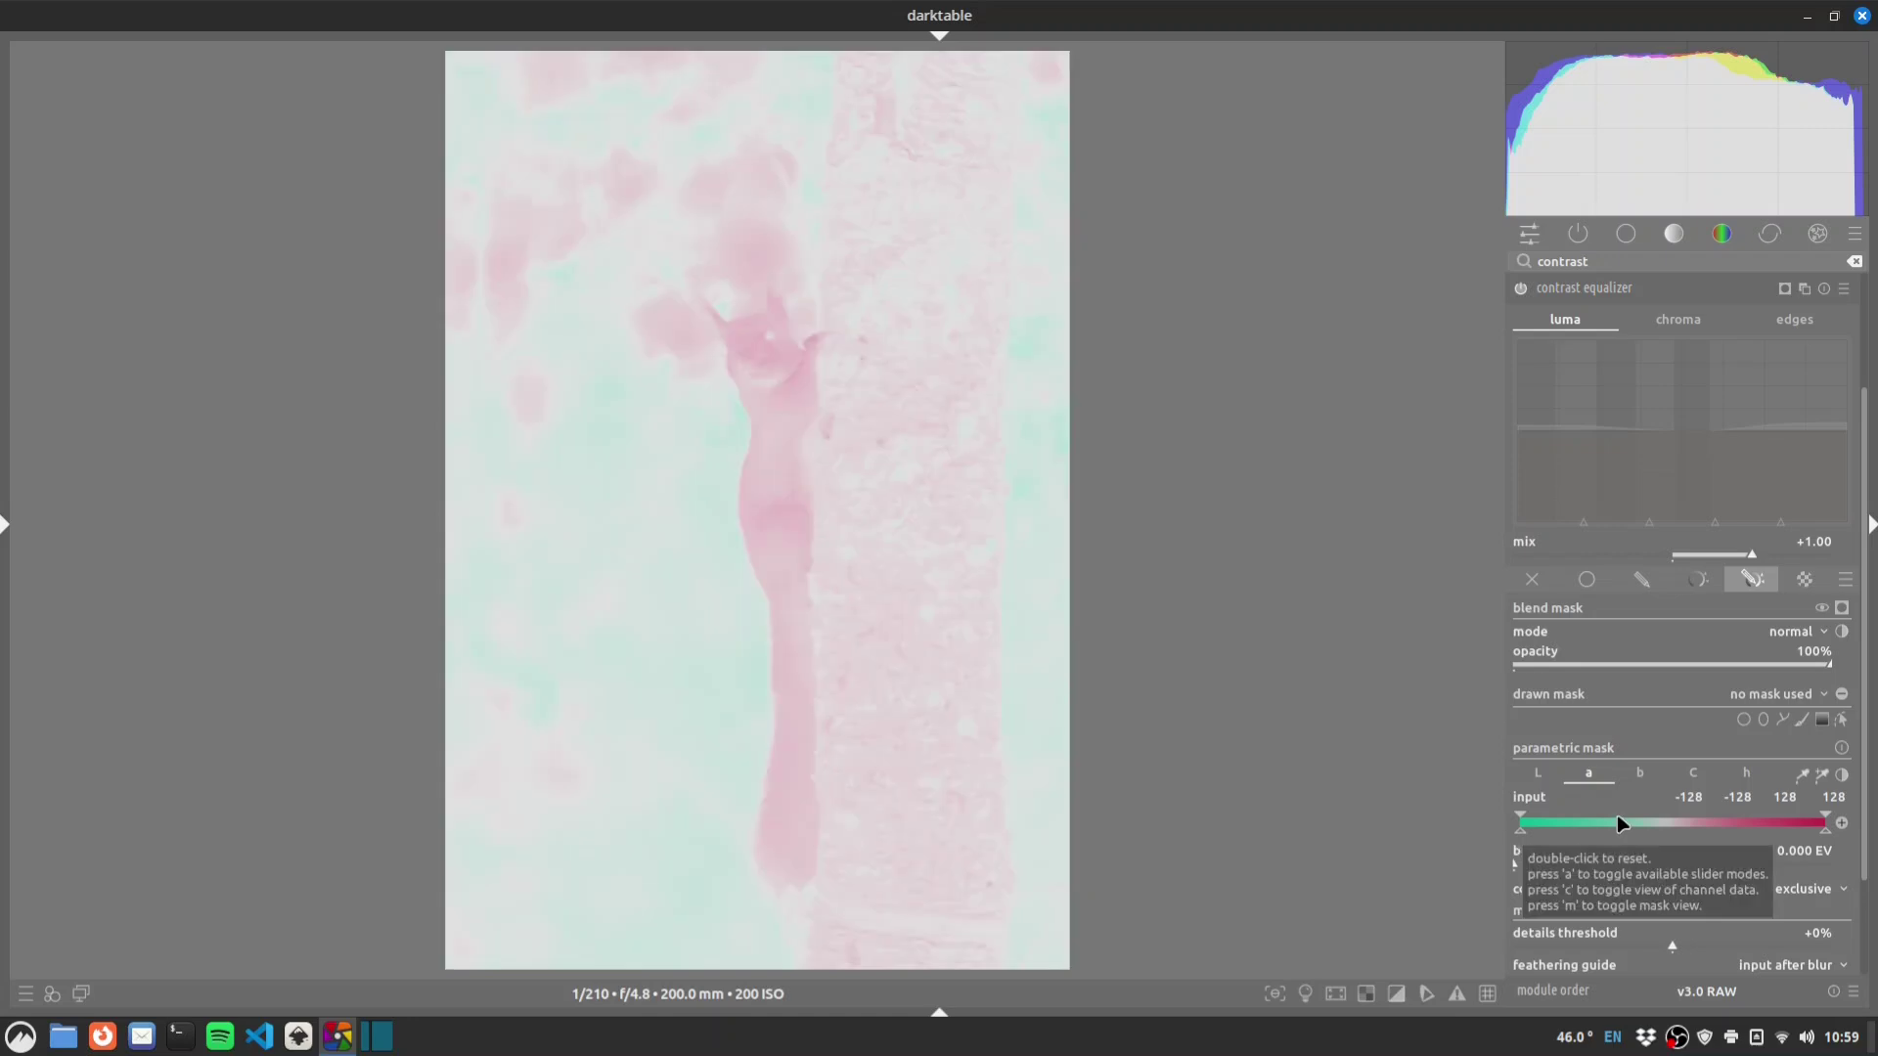
{"action": "left_click", "coordinate": [1636, 775]}
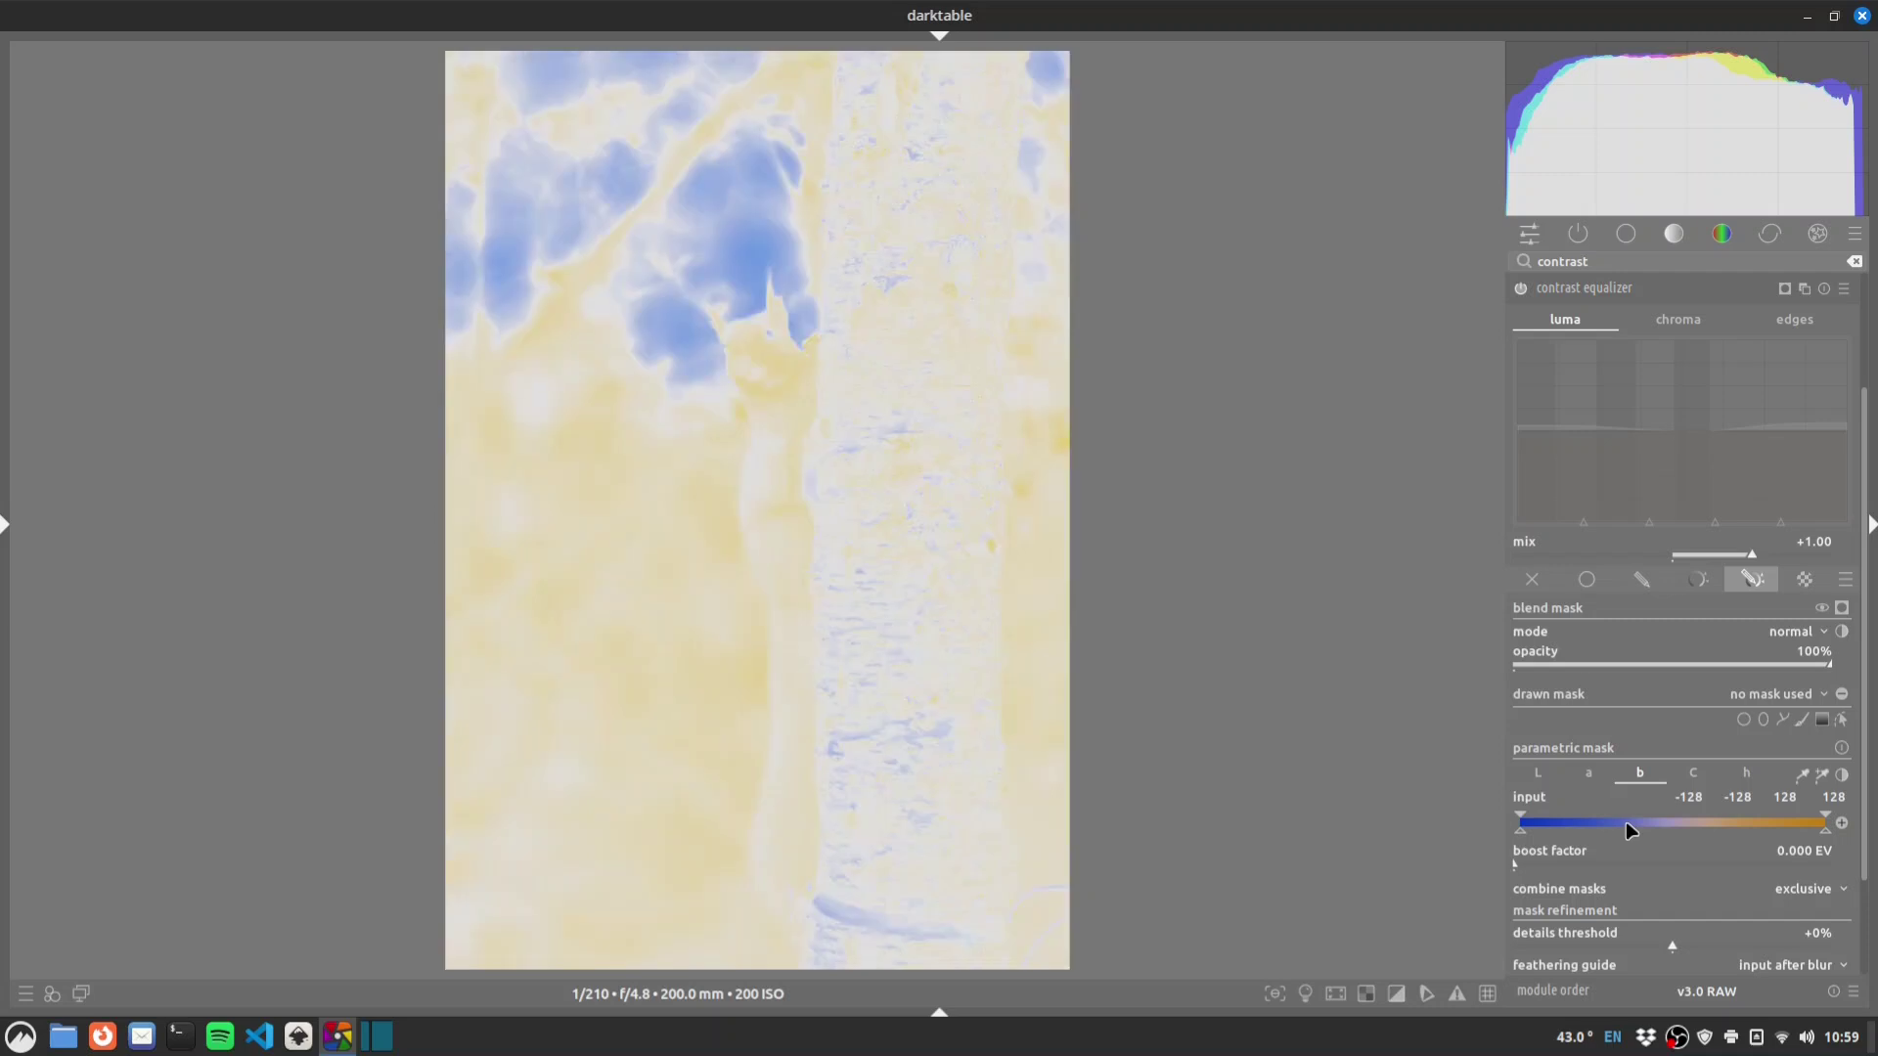
{"action": "left_click", "coordinate": [1690, 774]}
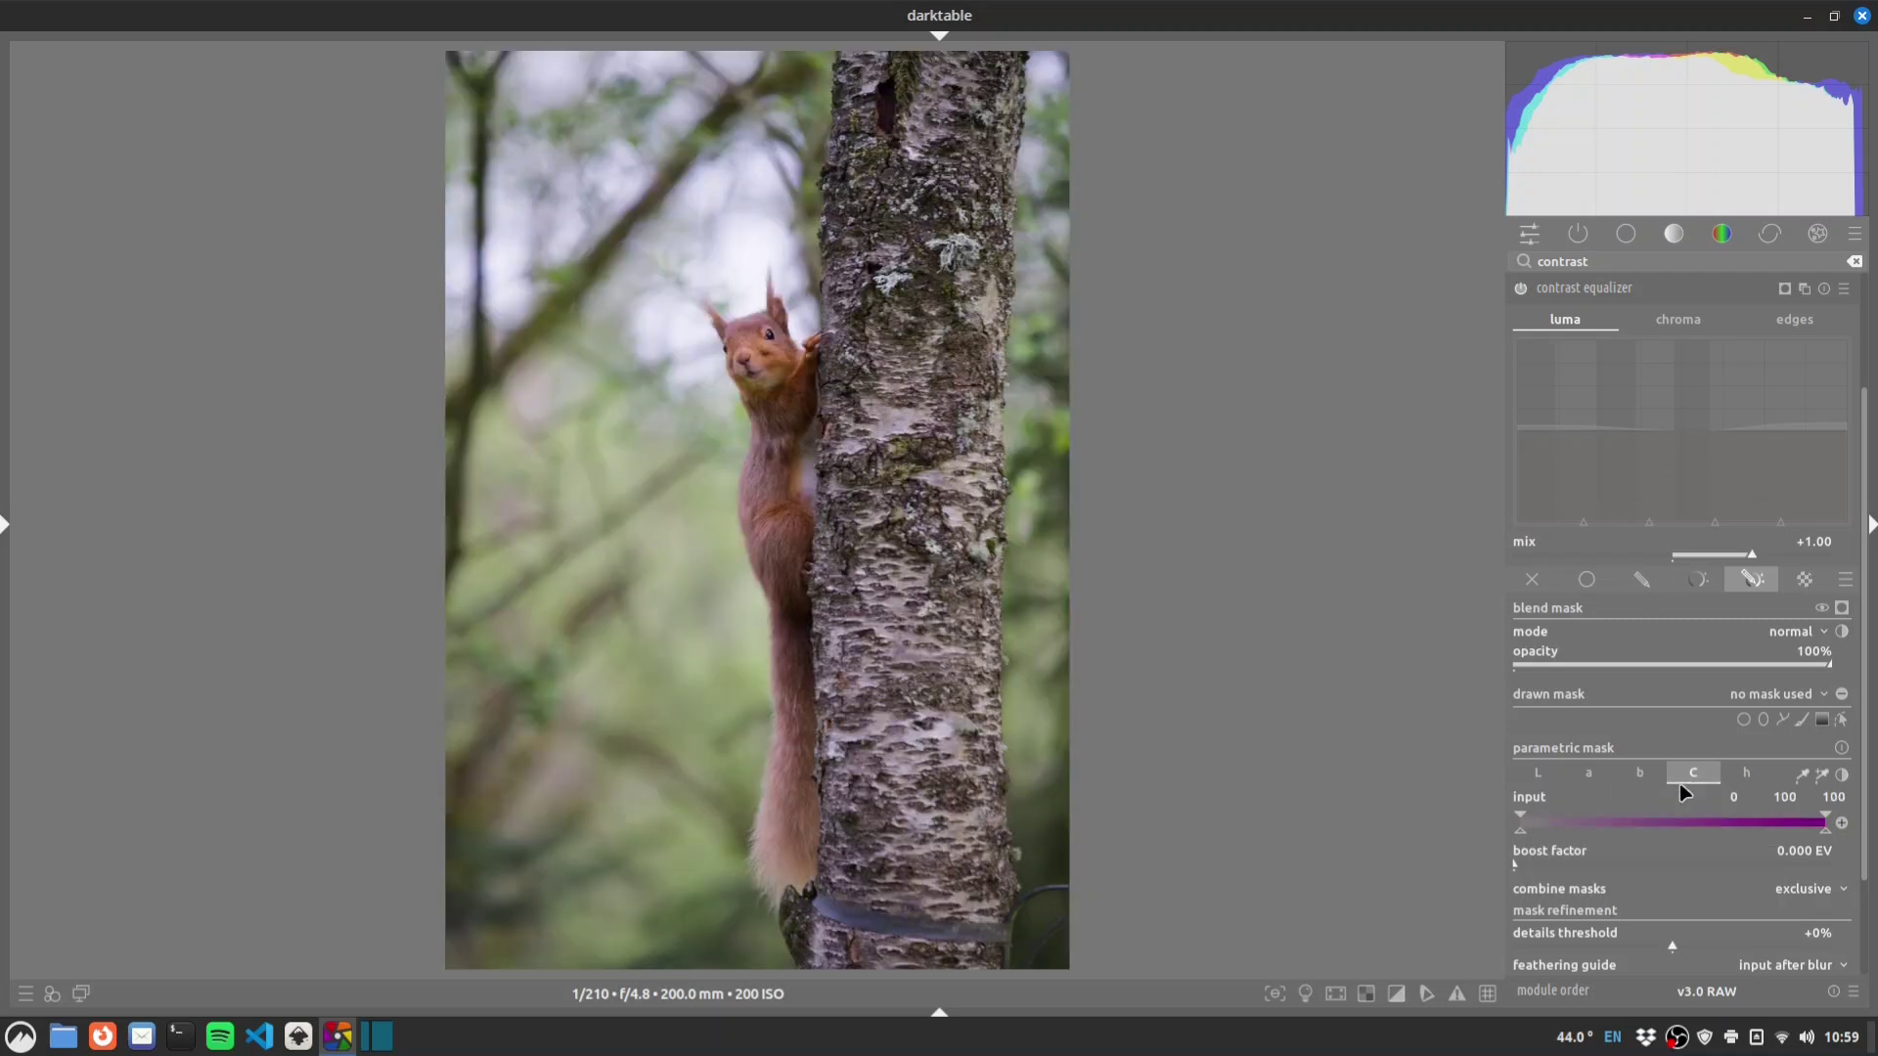
{"action": "mouse_move", "coordinate": [1655, 828]}
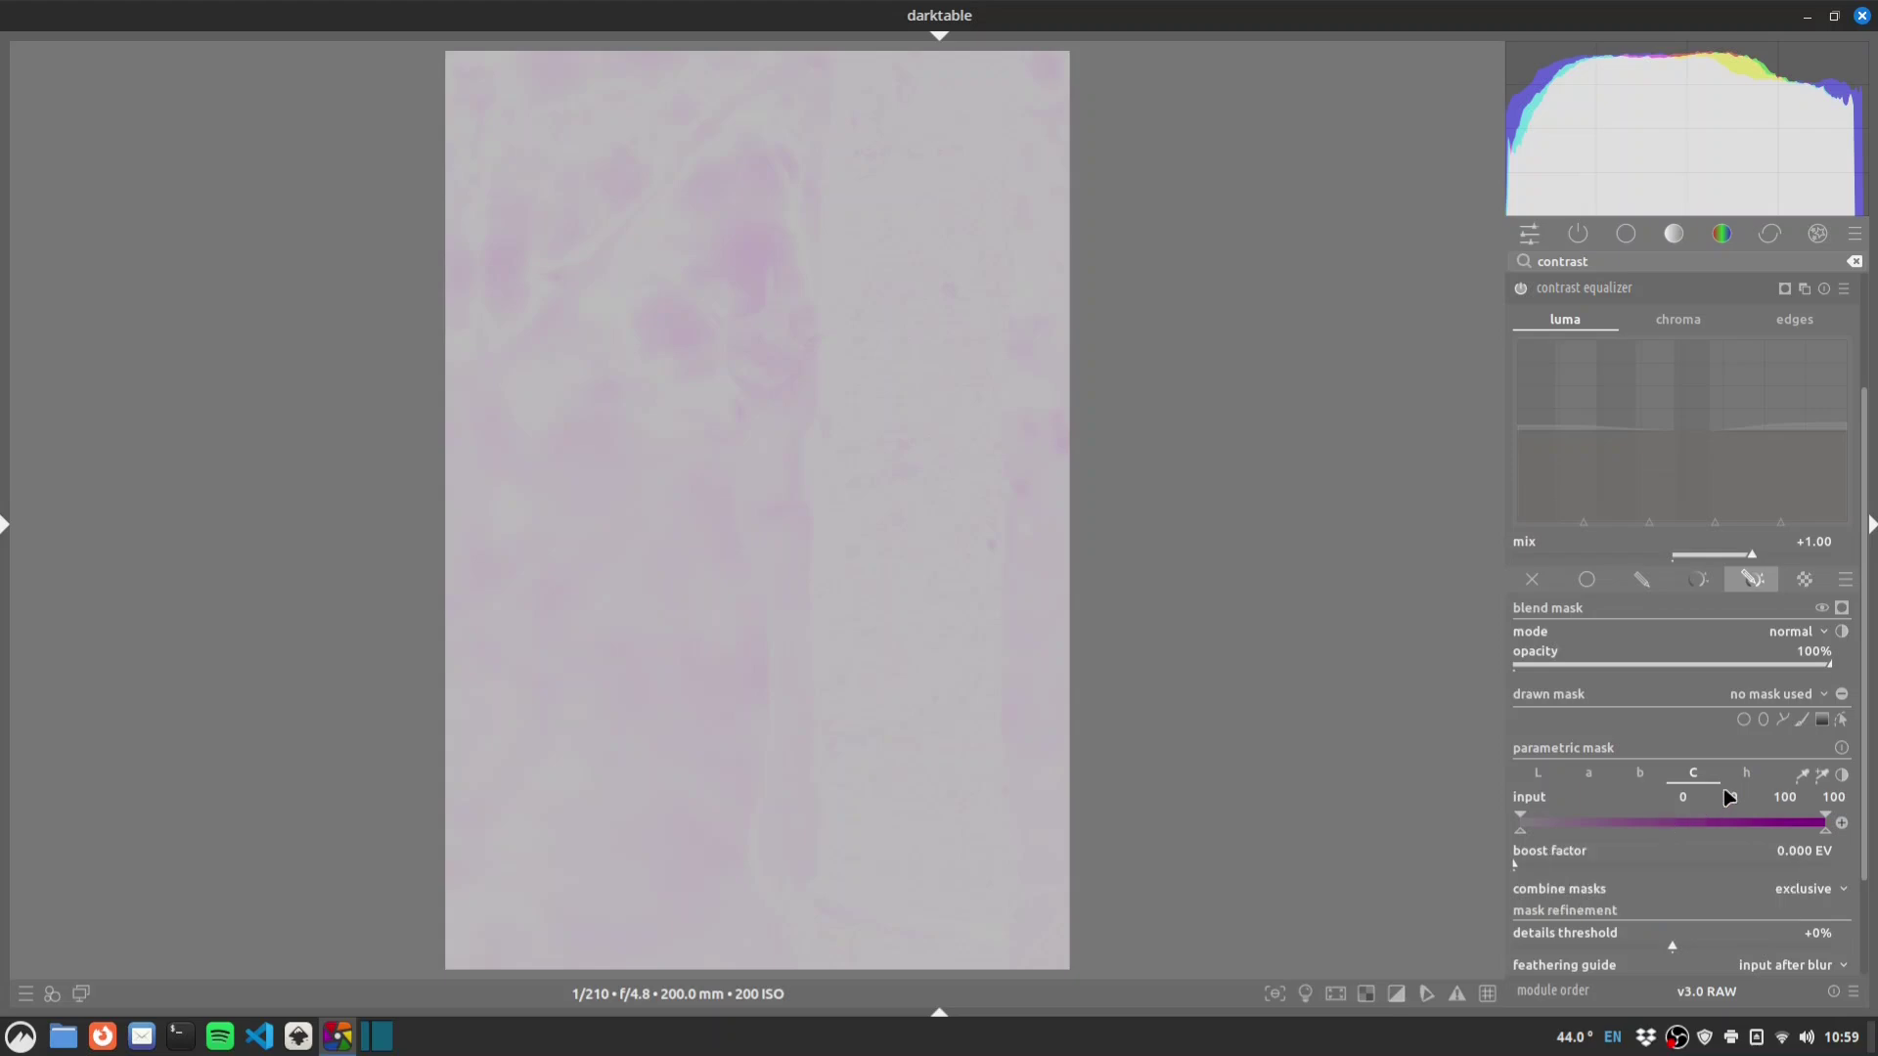
{"action": "left_click", "coordinate": [1745, 773]}
{"action": "mouse_move", "coordinate": [1635, 823]}
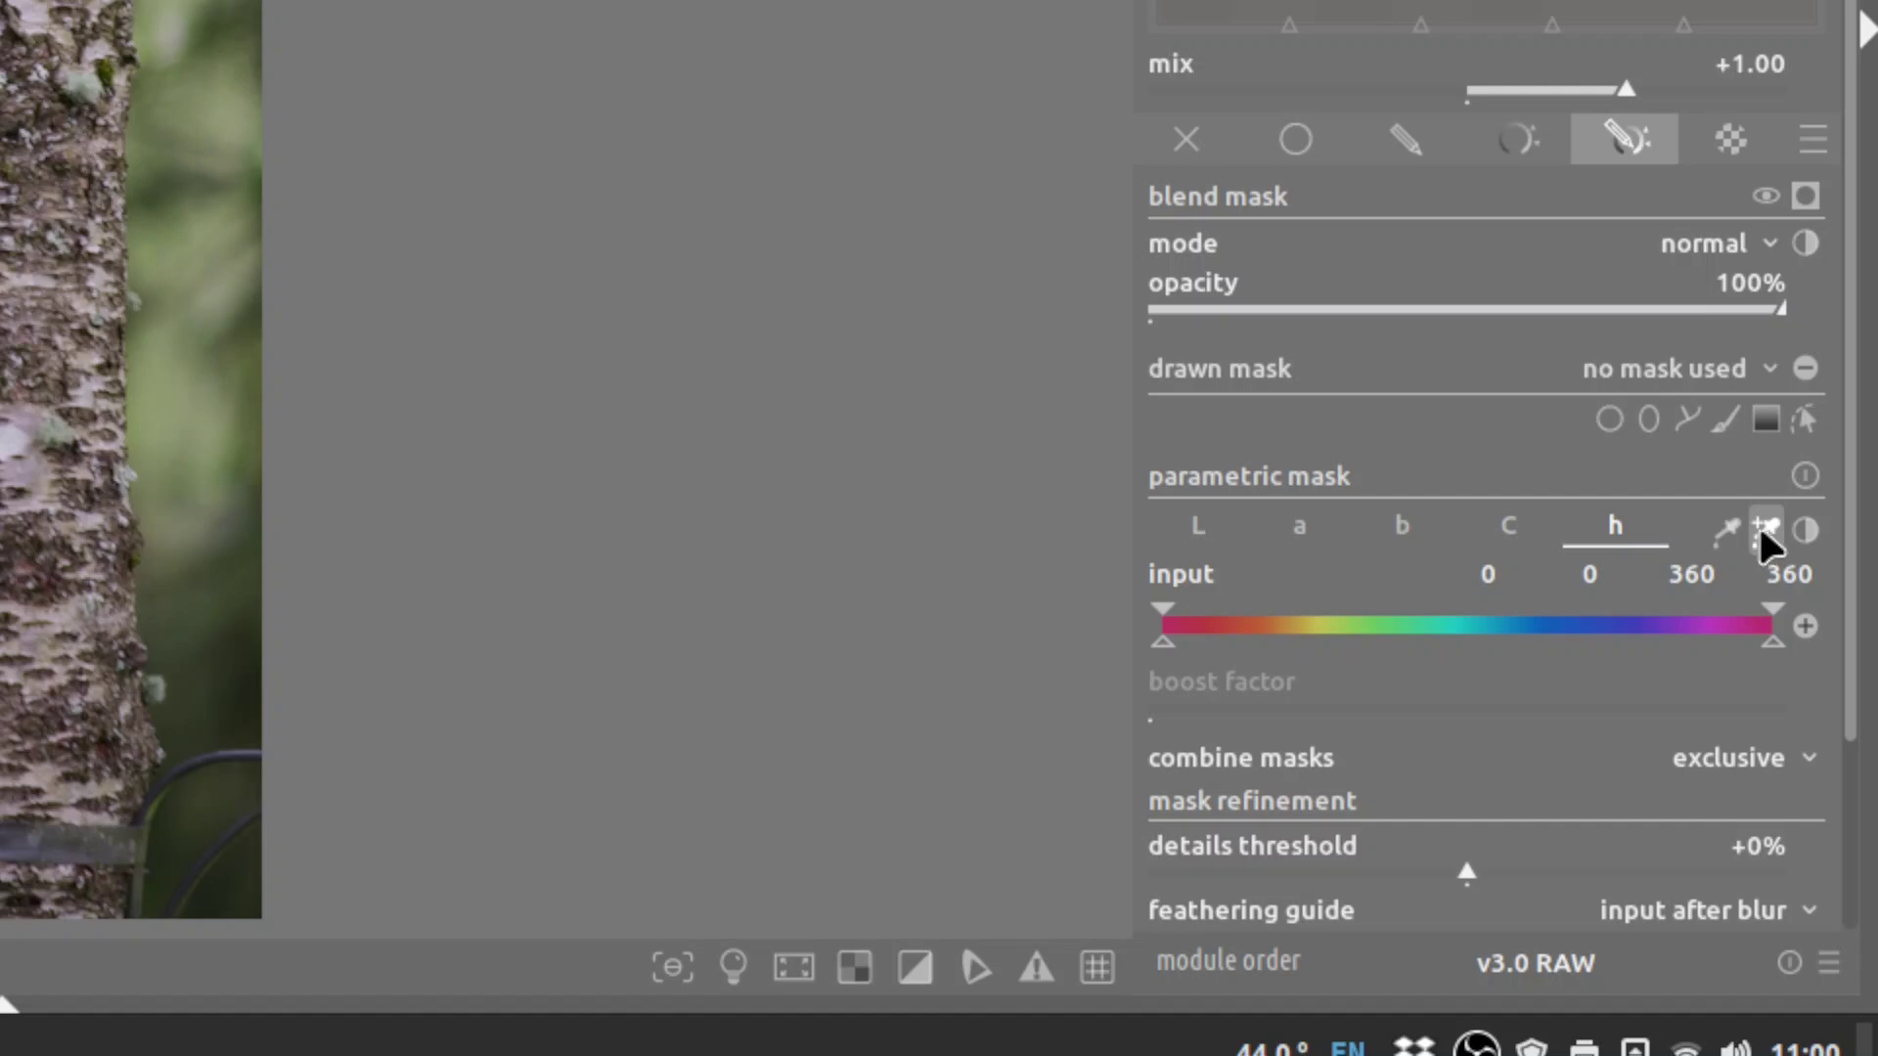
Set the parametric mask's hue range by sampling a rectangular area on the squirrel's body.
{"action": "left_click", "coordinate": [1759, 526]}
{"action": "key", "text": "shift+z"}
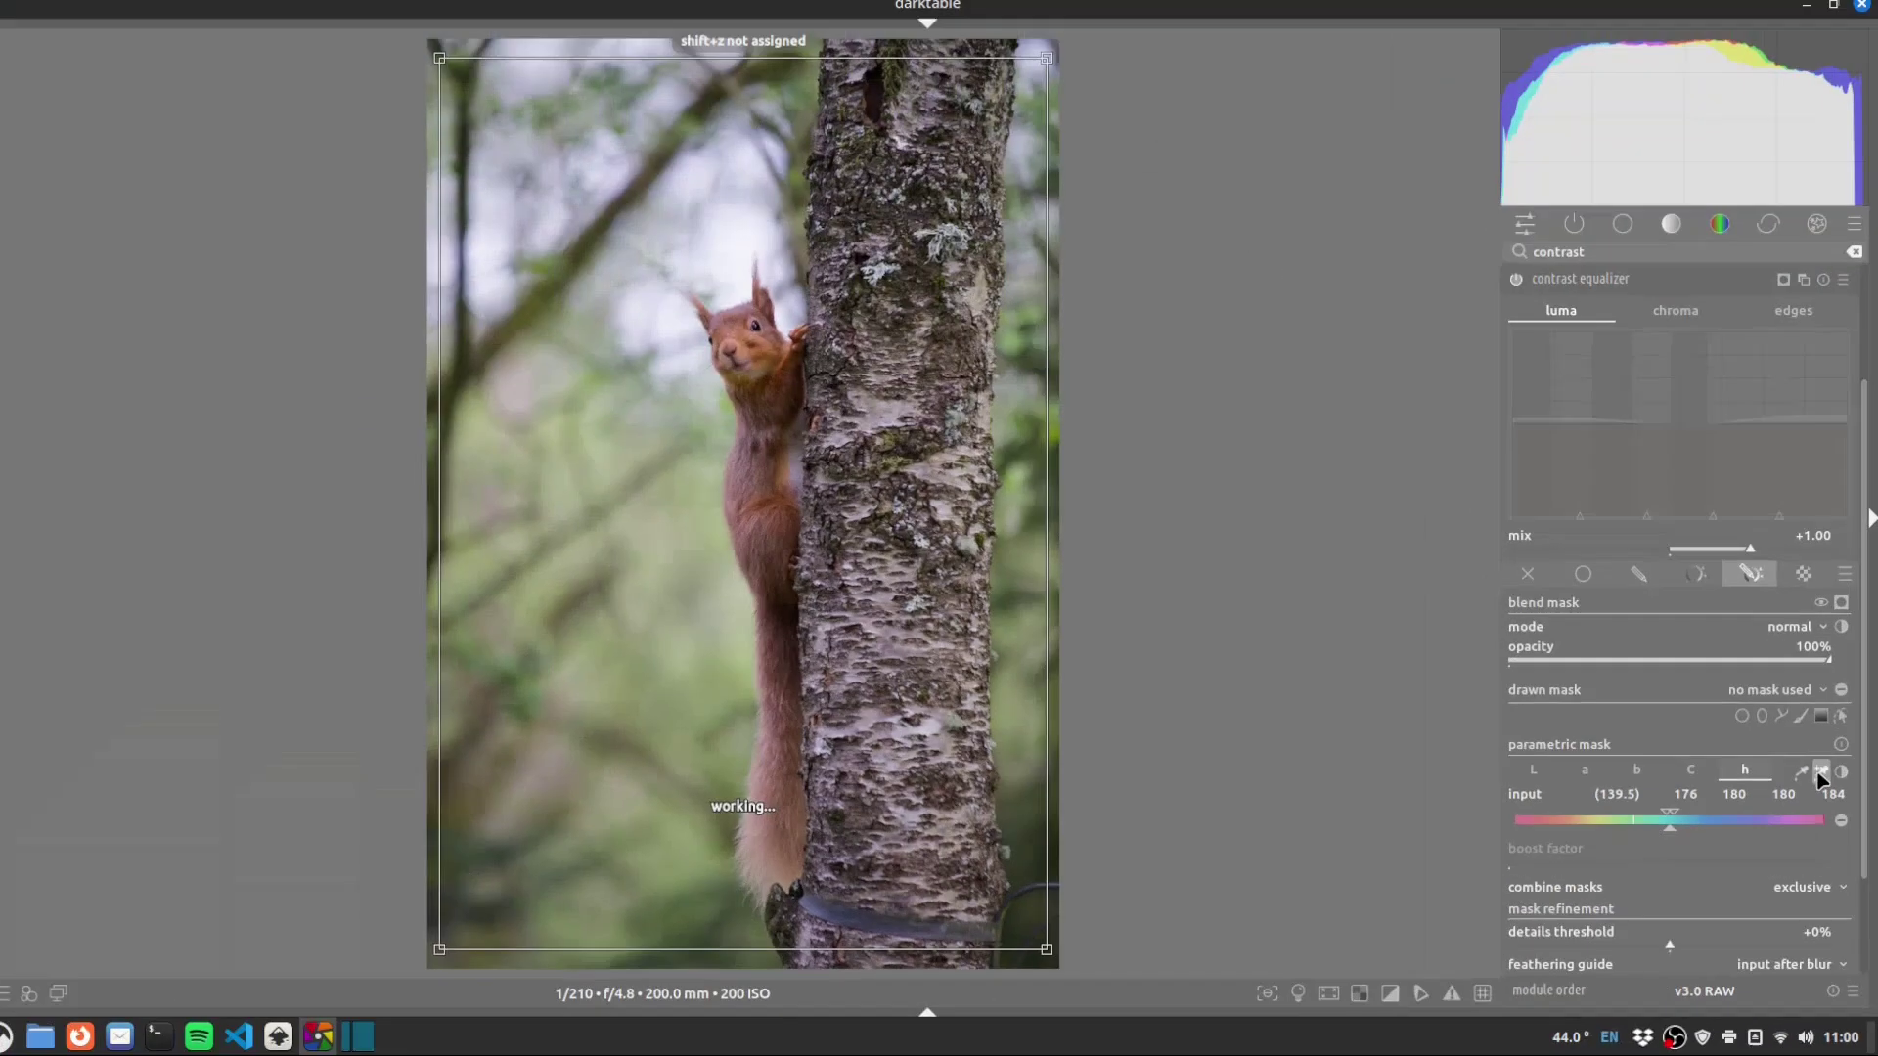
{"action": "left_click_drag", "start_coordinate": [755, 467], "coordinate": [790, 544]}
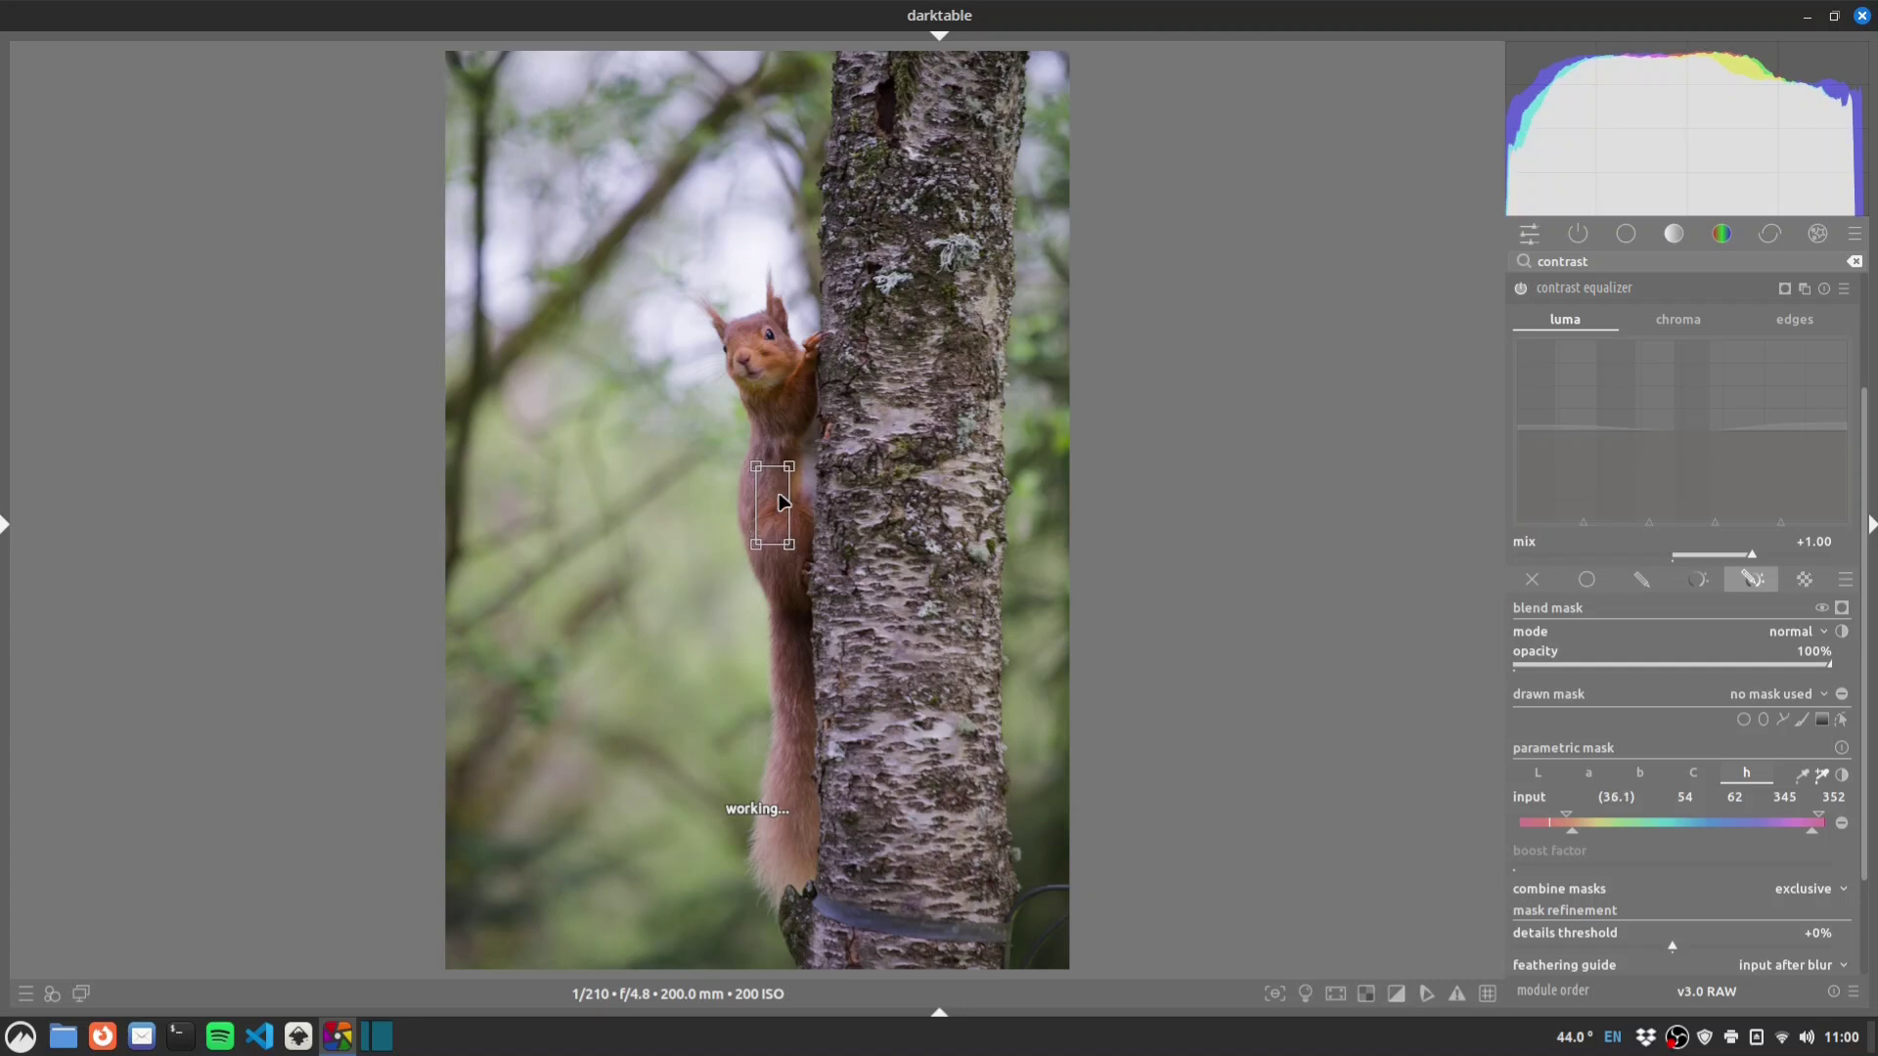
{"action": "left_click_drag", "start_coordinate": [755, 468], "coordinate": [753, 471]}
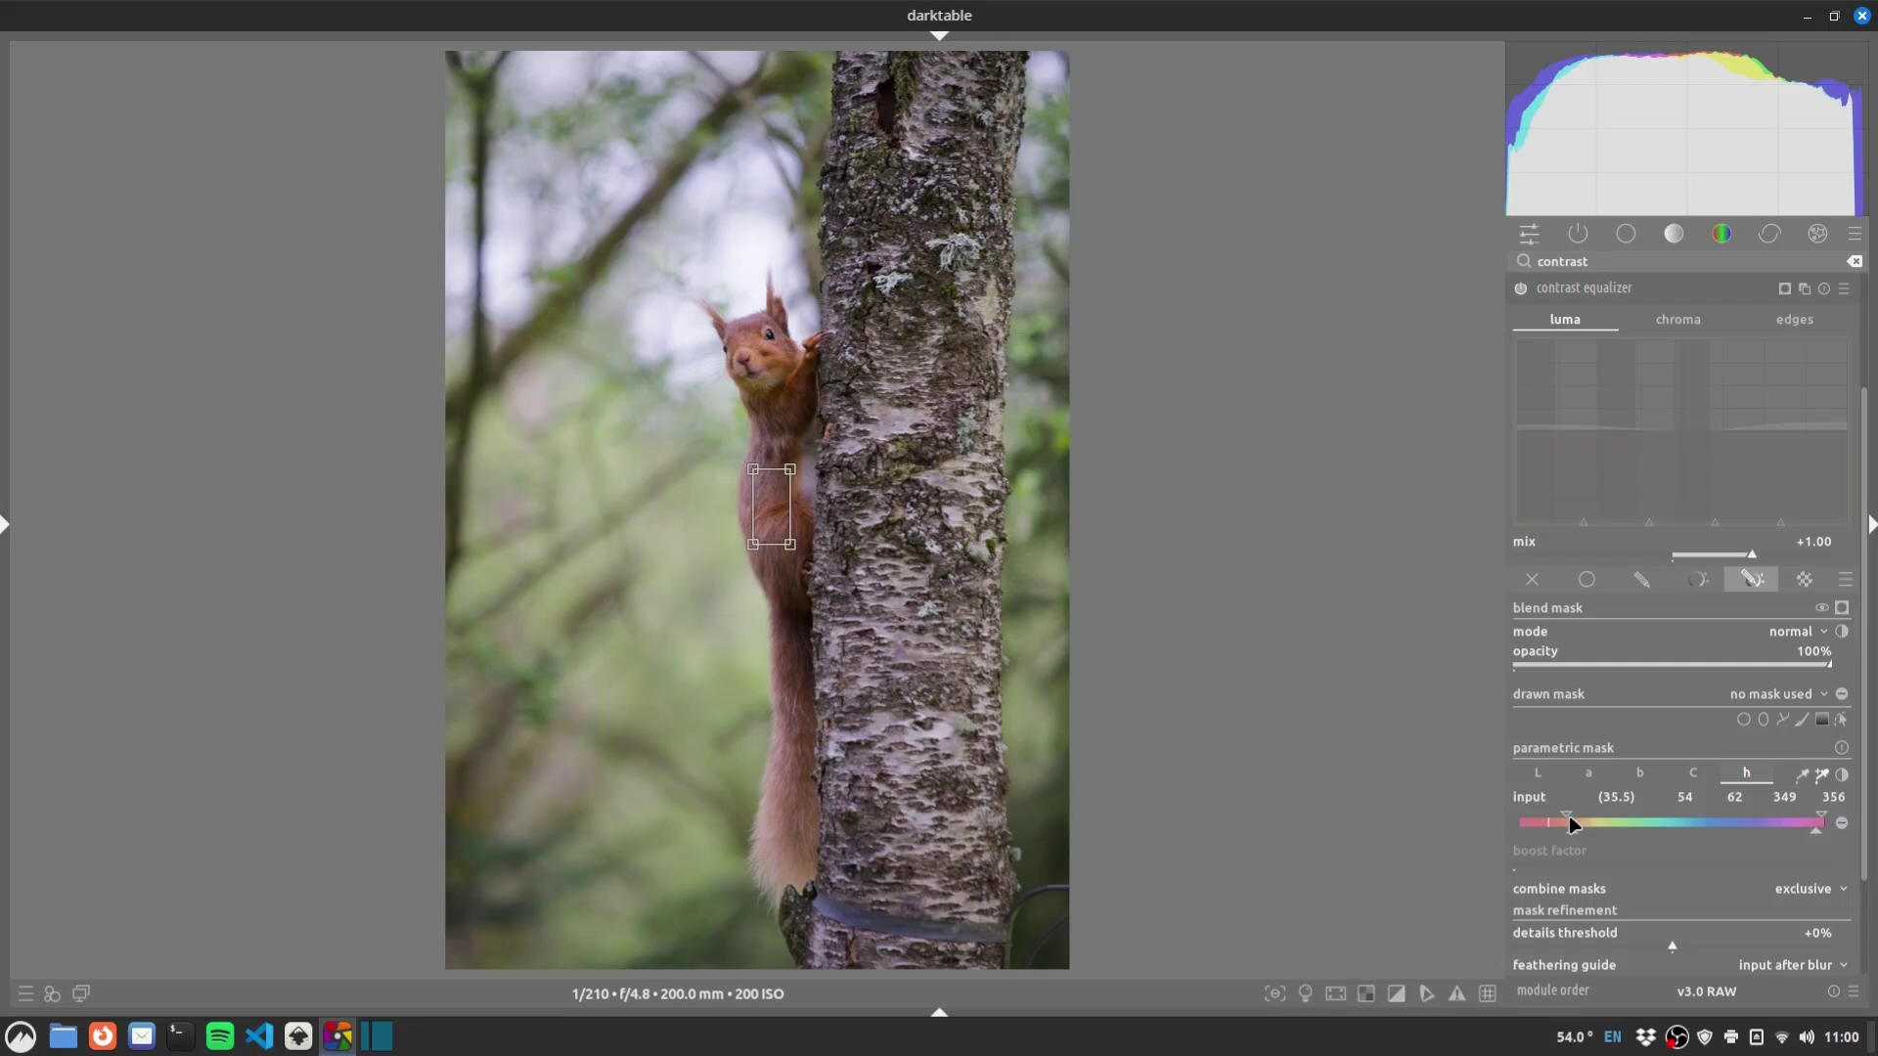
Display the mask overlay and extend the warm-side falloff of the hue range to 84.
{"action": "left_click", "coordinate": [1841, 608]}
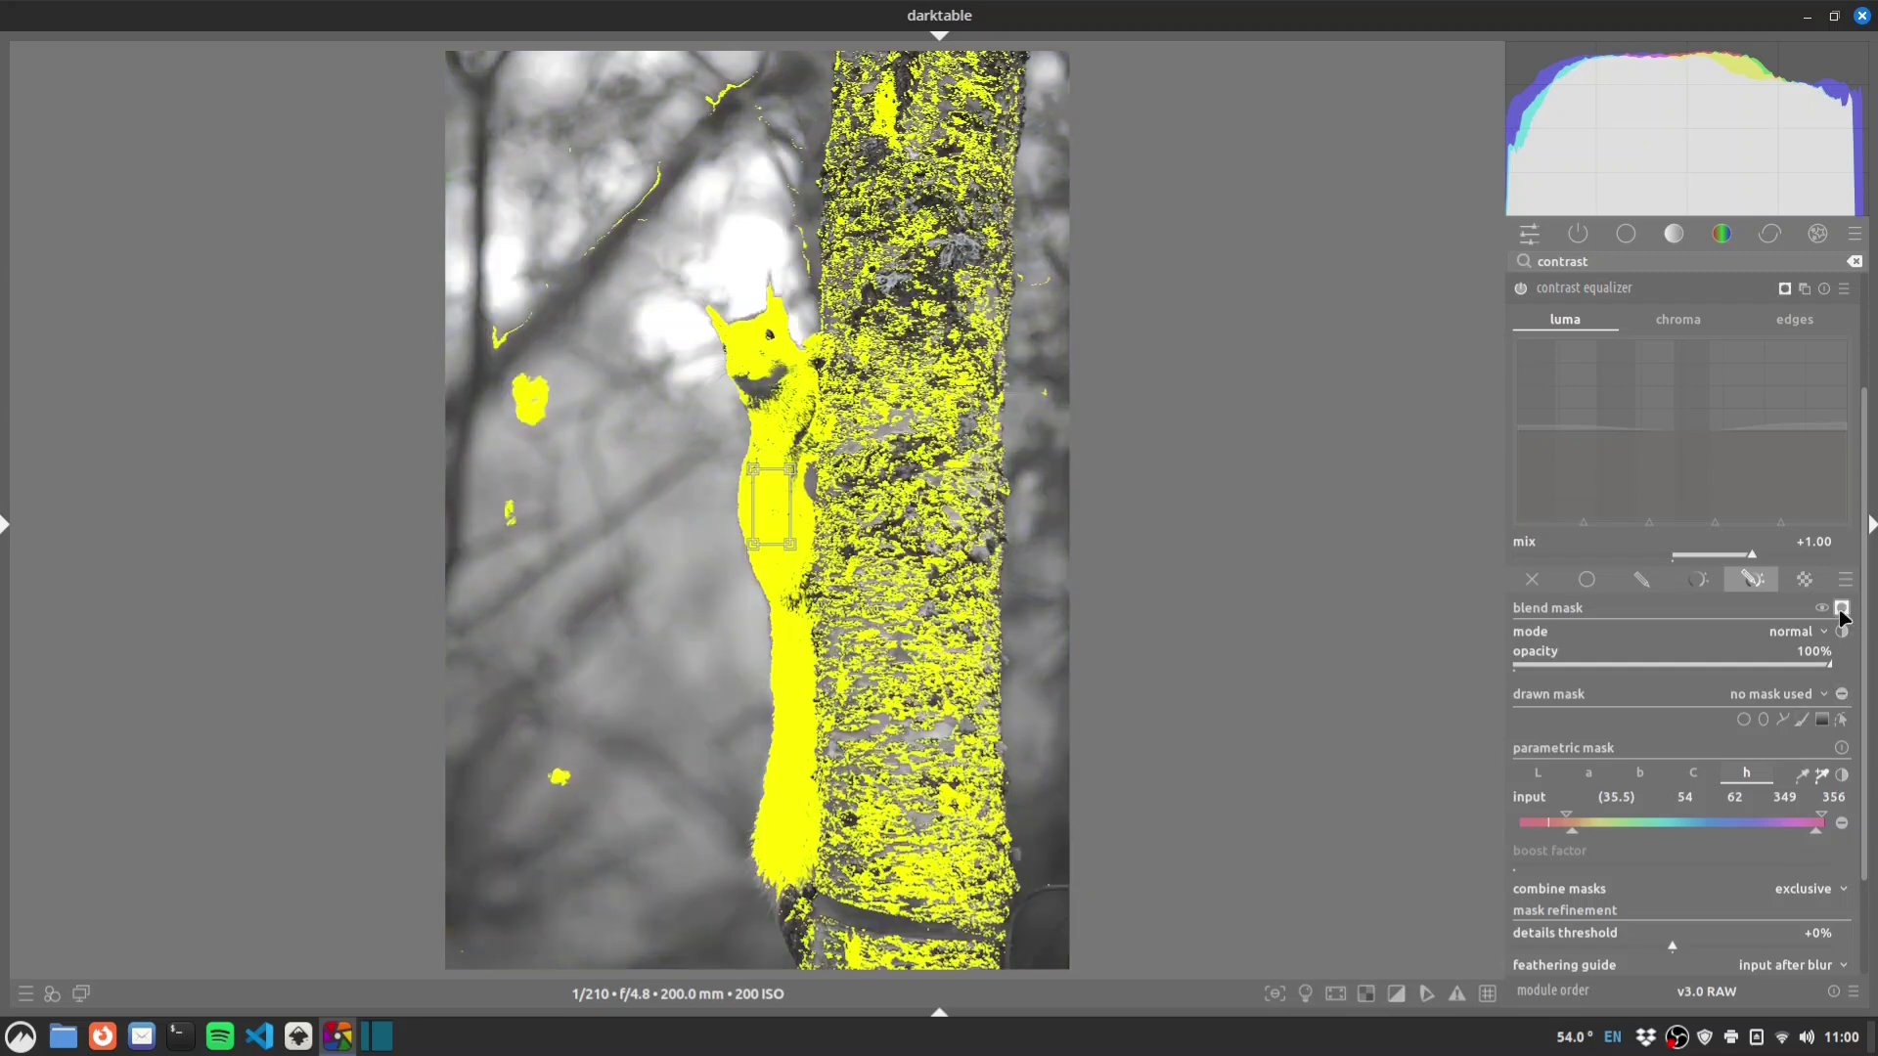
{"action": "left_click", "coordinate": [1870, 698]}
{"action": "left_click", "coordinate": [1871, 529]}
{"action": "left_click_drag", "start_coordinate": [1569, 831], "coordinate": [1579, 831]}
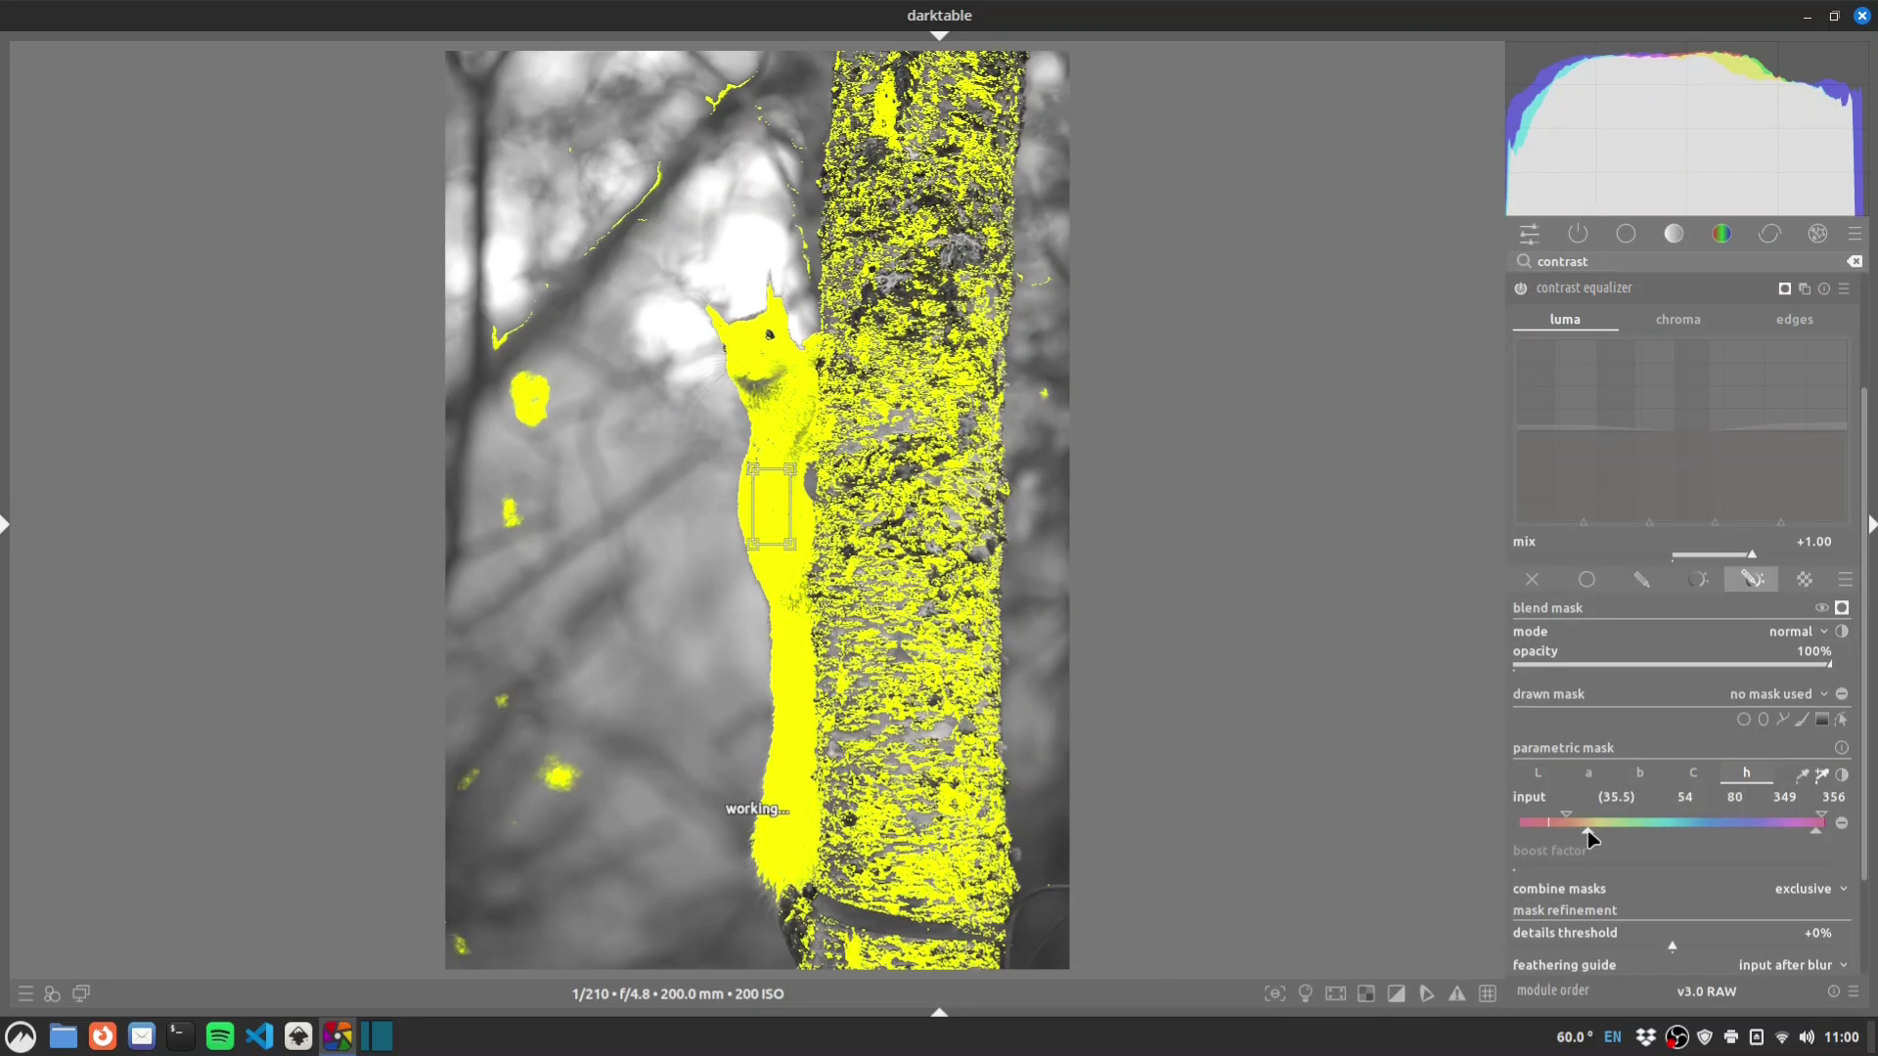
{"action": "left_click_drag", "start_coordinate": [1588, 831], "coordinate": [1593, 830]}
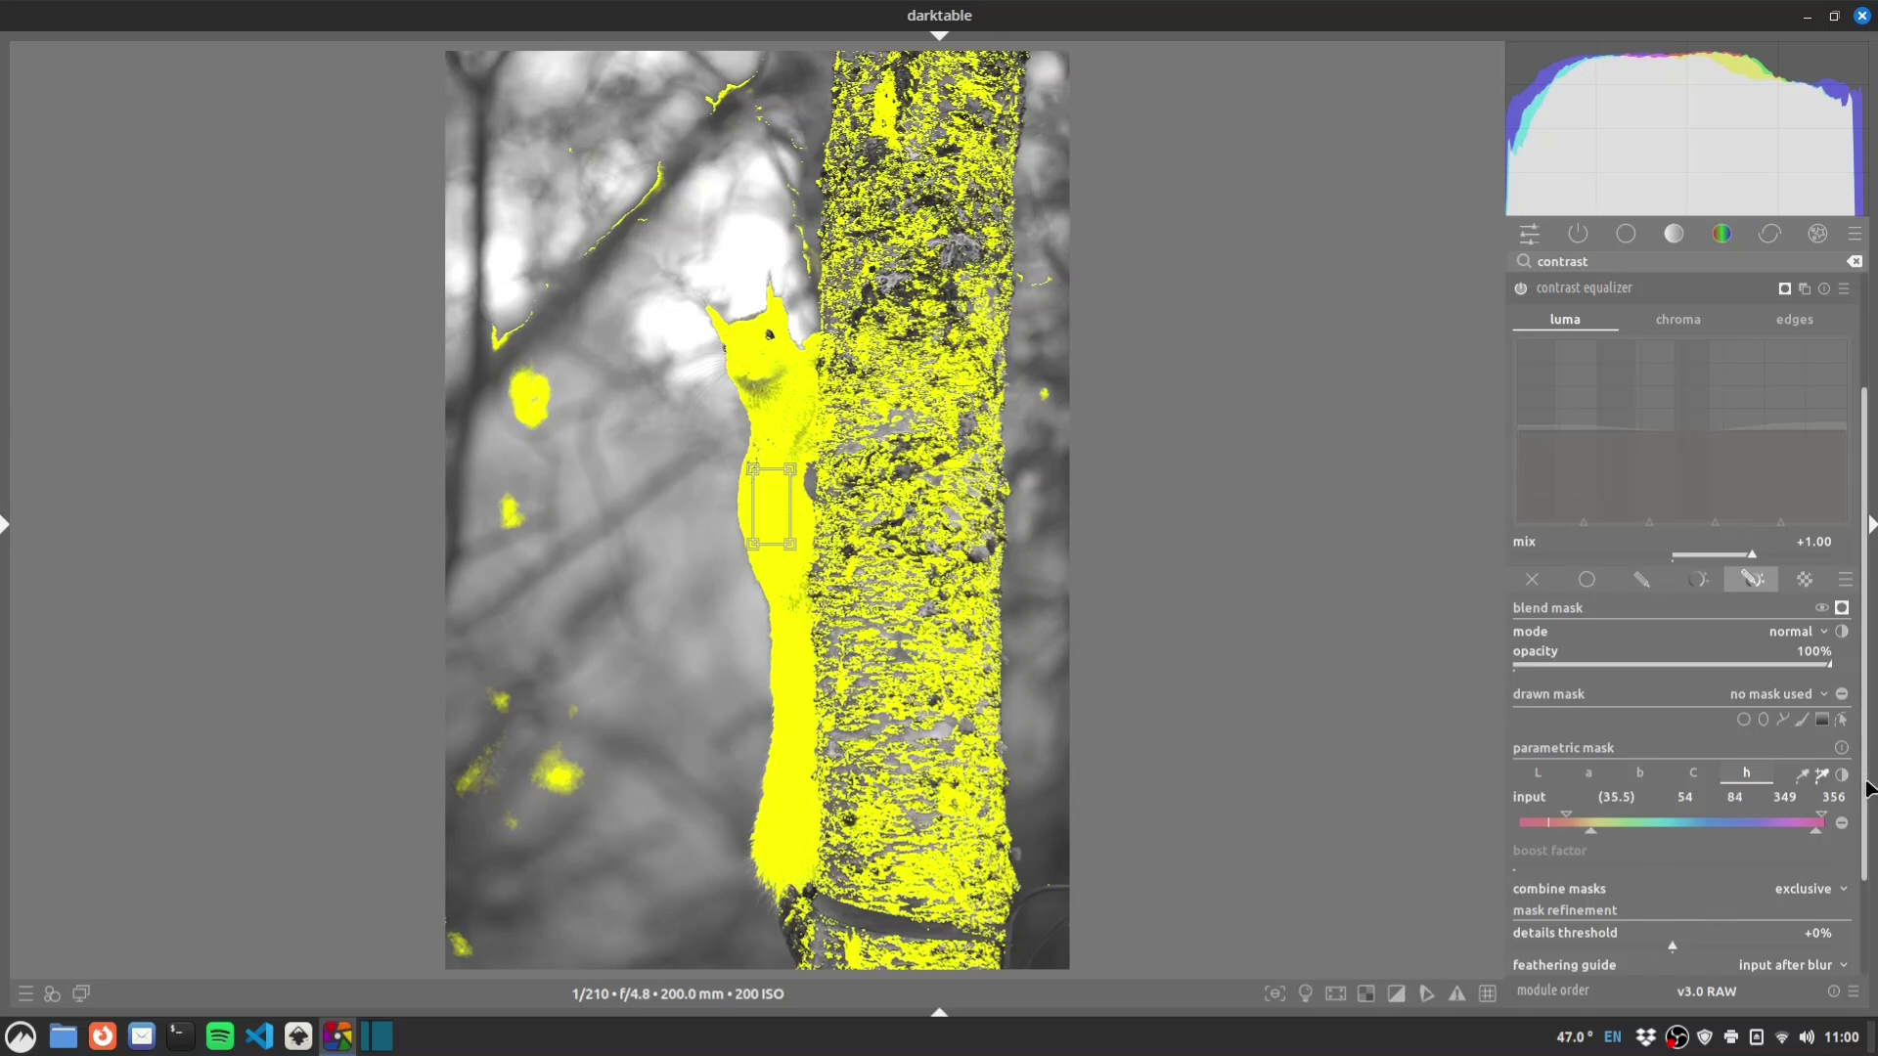
Set the mask's feathering radius to about 38.2 px.
{"action": "scroll", "coordinate": [1868, 787], "scroll_direction": "down", "scroll_amount": 2}
{"action": "left_click_drag", "start_coordinate": [1546, 882], "coordinate": [1563, 880]}
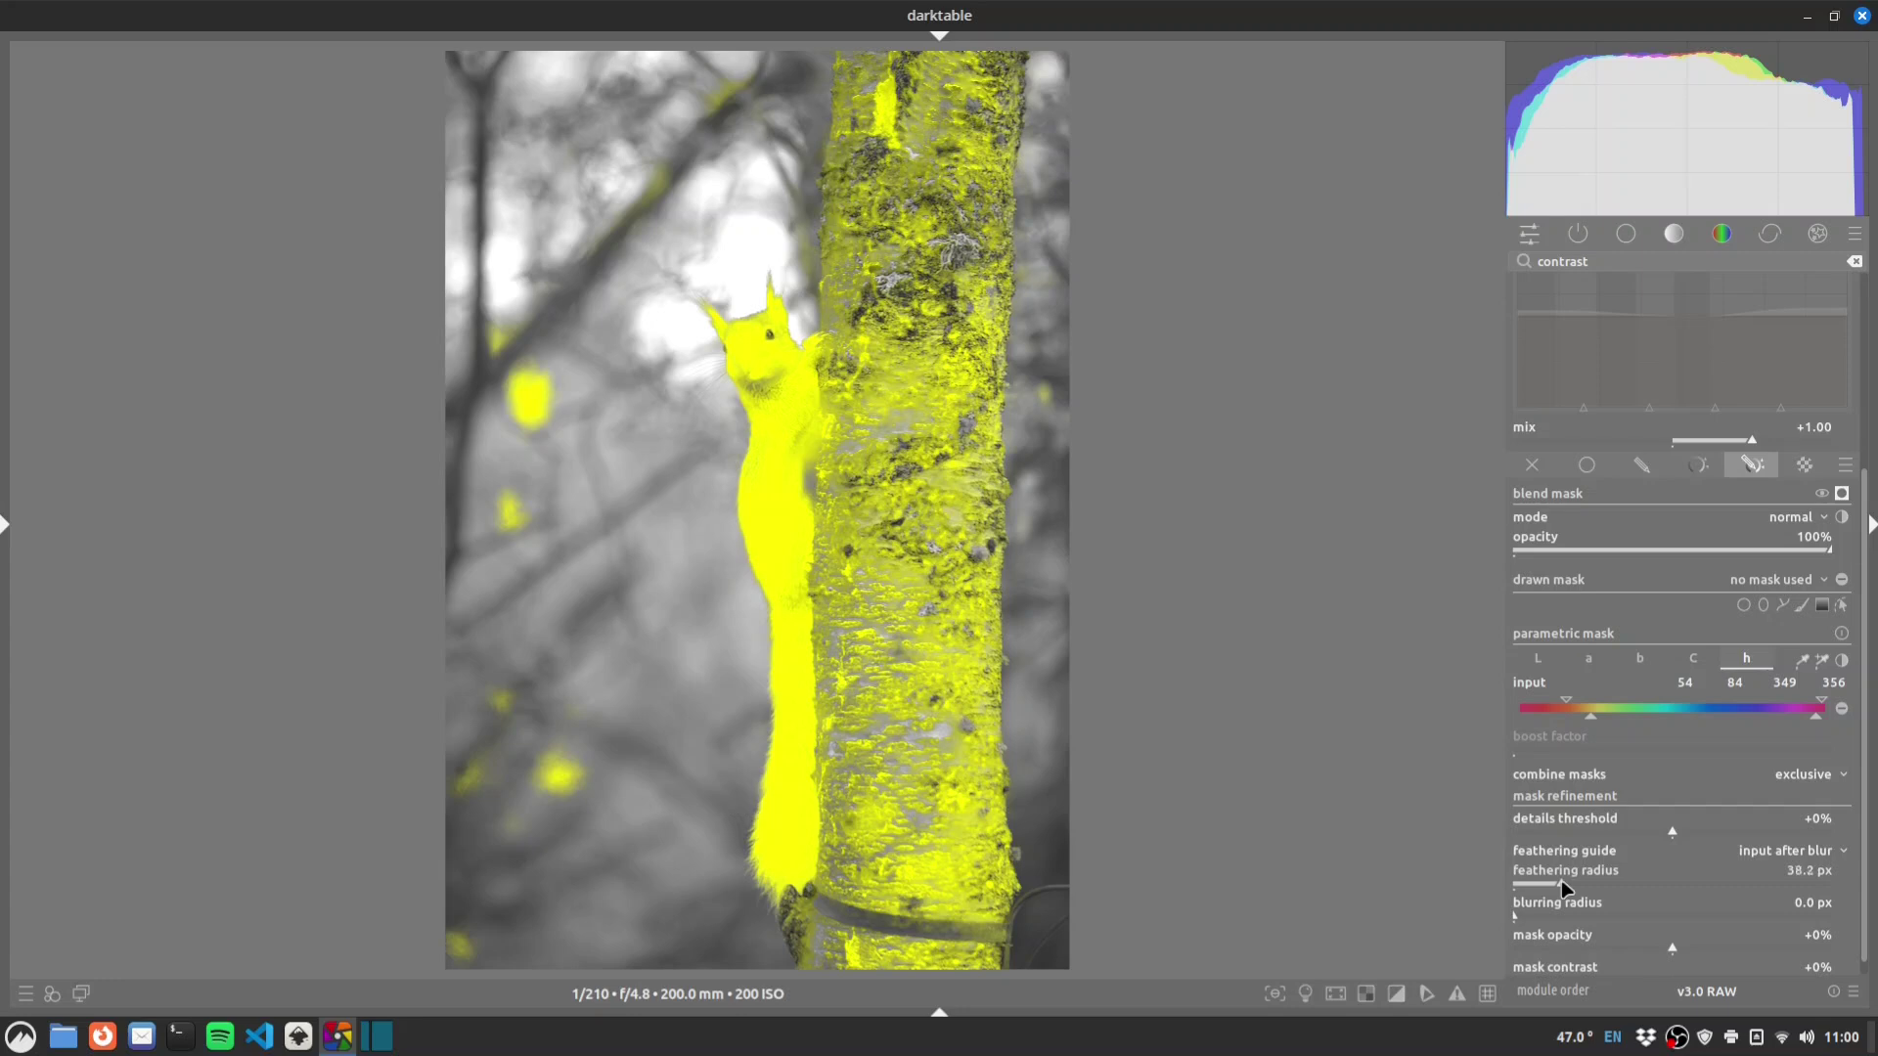
{"action": "left_click", "coordinate": [1562, 880]}
Add a gradient to the drawn mask, rotate it upright and bend it along the squirrel's side of the trunk to exclude the tree.
{"action": "left_click", "coordinate": [1820, 606]}
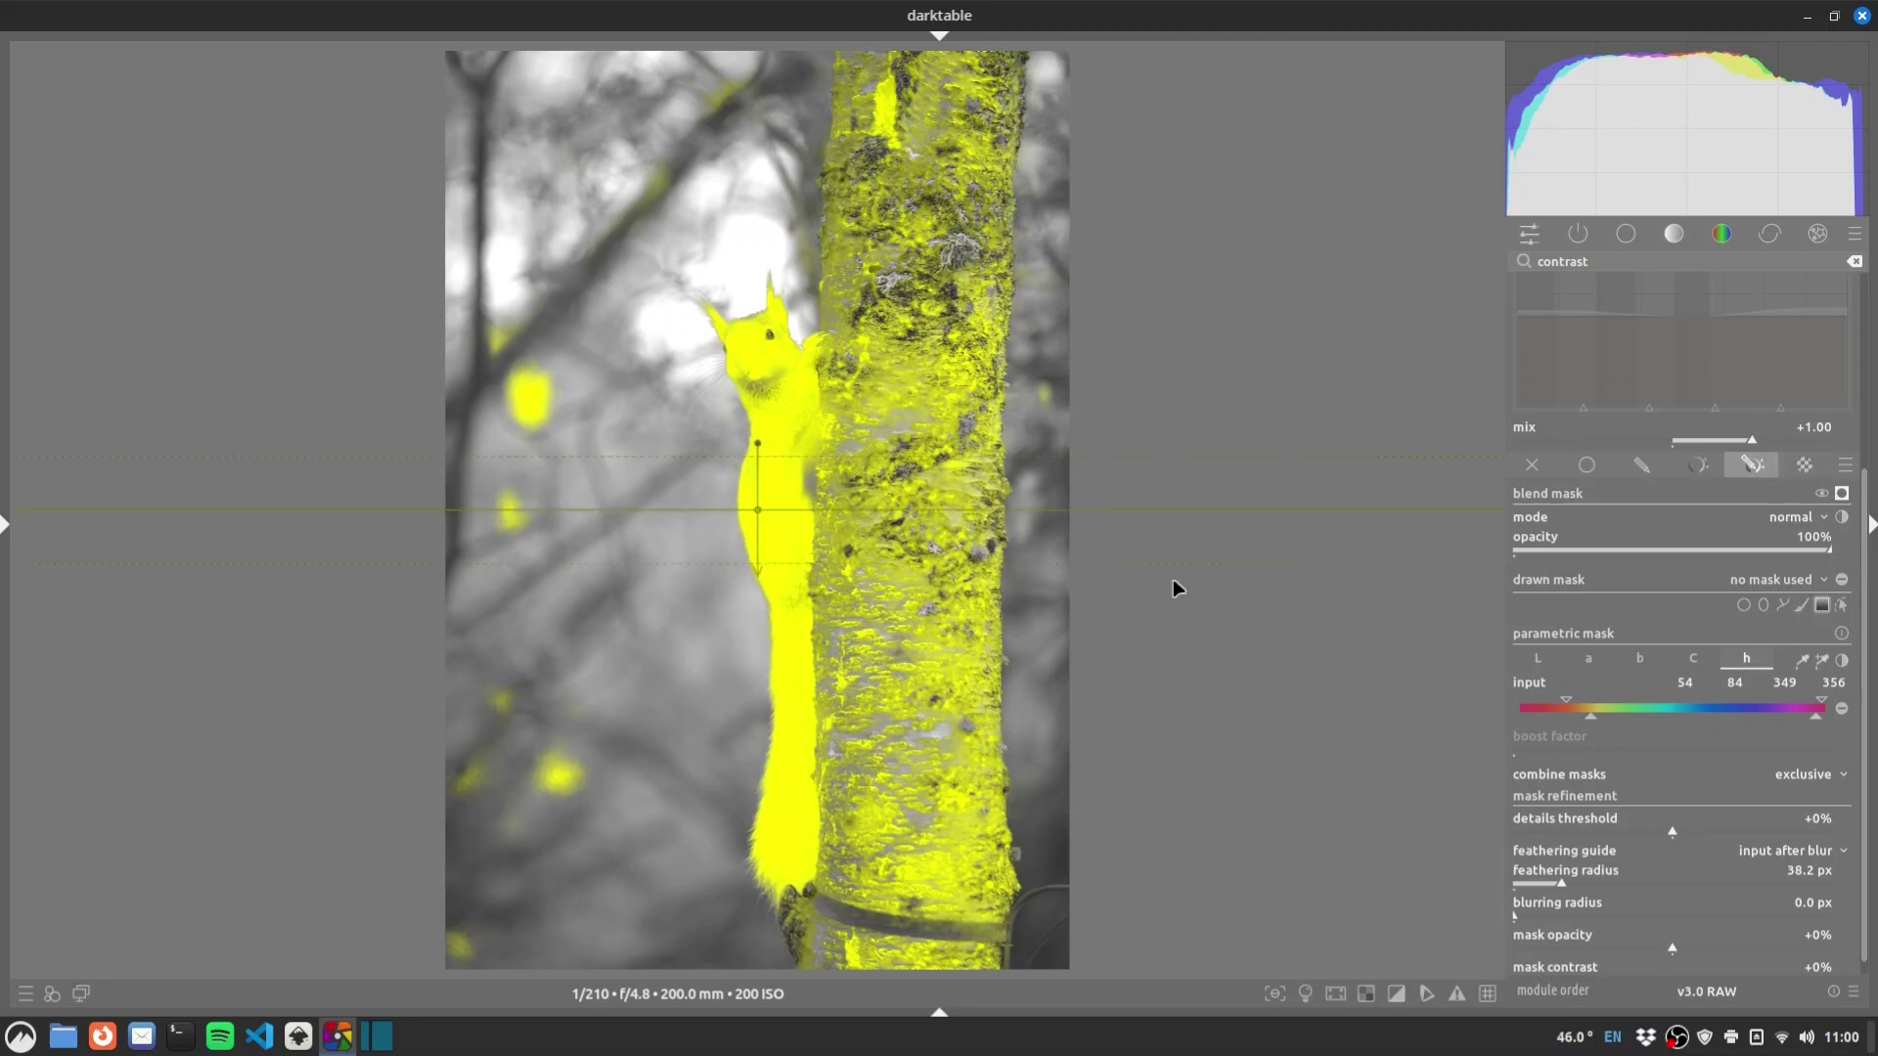
{"action": "left_click", "coordinate": [809, 506]}
{"action": "left_click_drag", "start_coordinate": [806, 448], "coordinate": [817, 507]}
{"action": "scroll", "coordinate": [817, 507], "scroll_direction": "down", "scroll_amount": 2}
{"action": "scroll", "coordinate": [817, 506], "scroll_direction": "down", "scroll_amount": 2}
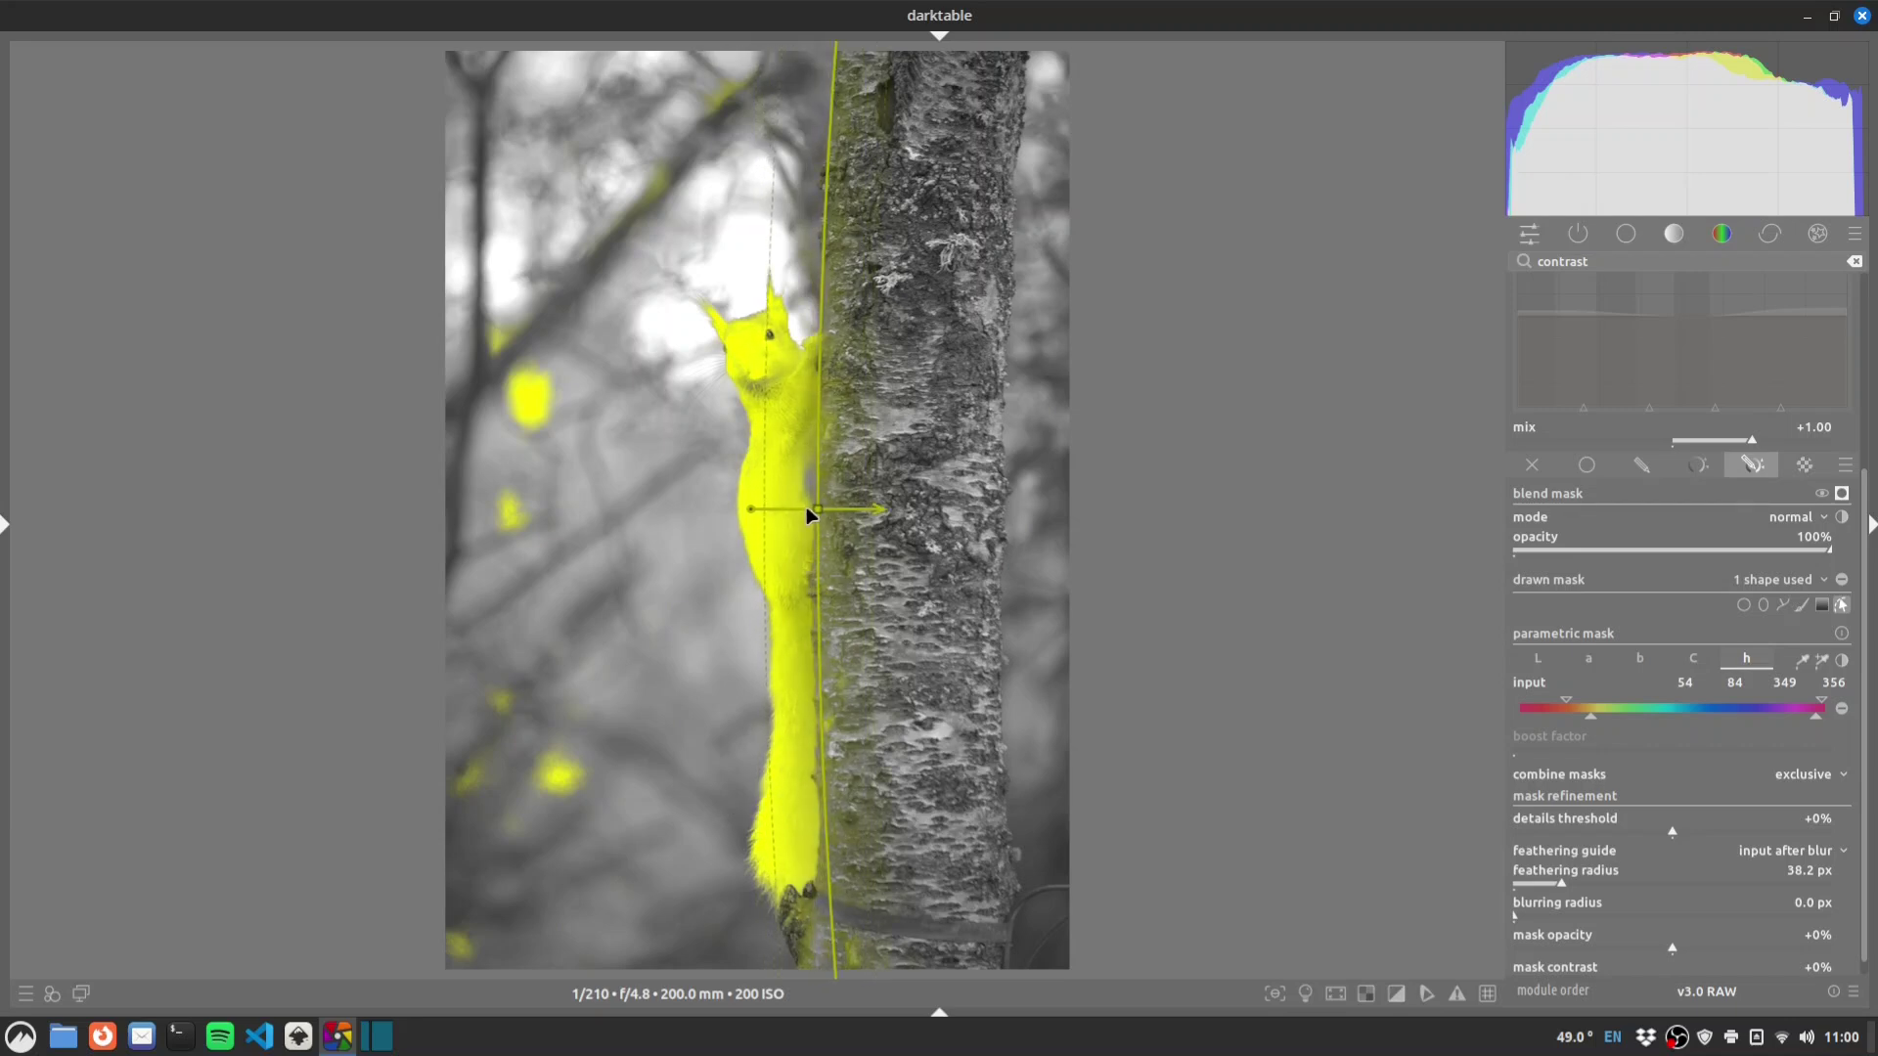
Fine-tune the gradient's position at the trunk edge, with a curvature of -5.50% and a compression of about 2.27%.
{"action": "left_click_drag", "start_coordinate": [807, 510], "coordinate": [813, 509]}
{"action": "scroll", "coordinate": [822, 507], "scroll_direction": "down", "scroll_amount": 1}
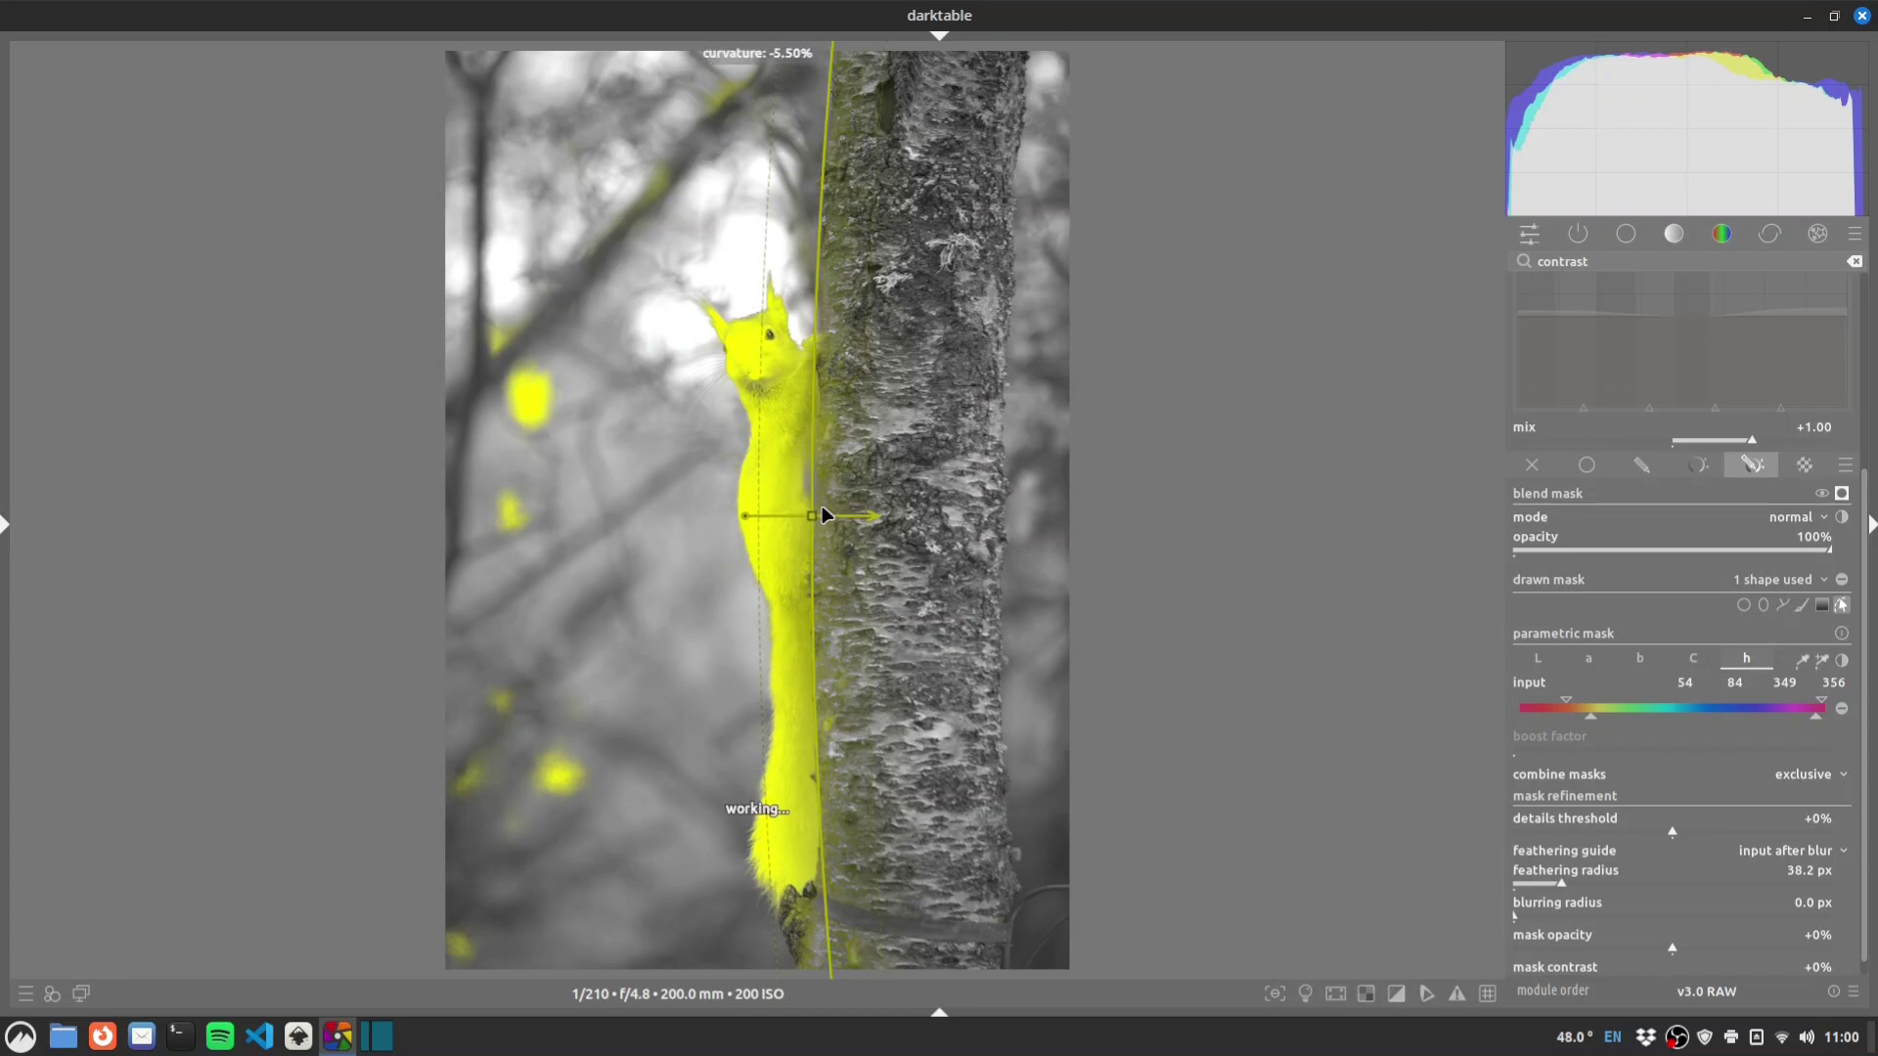
{"action": "scroll", "coordinate": [821, 507], "scroll_direction": "down", "scroll_amount": 2}
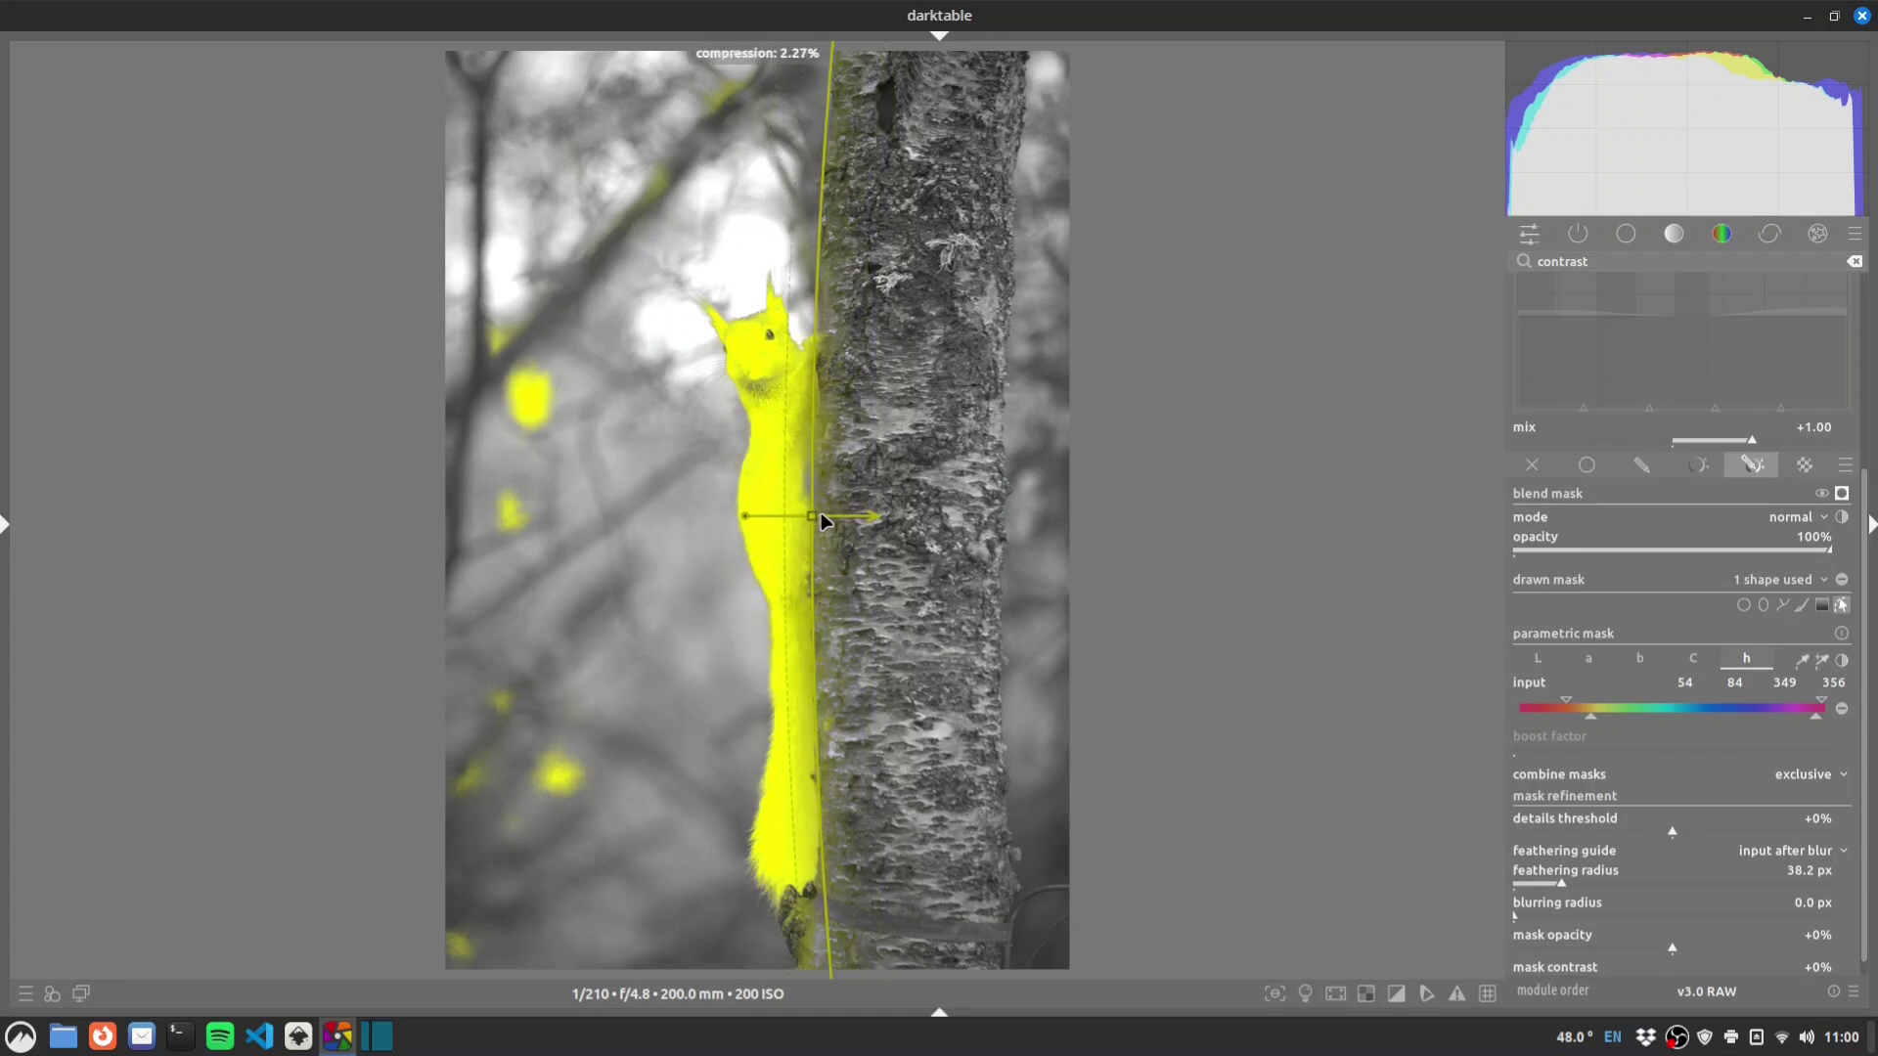
{"action": "scroll", "coordinate": [820, 513], "scroll_direction": "down", "scroll_amount": 2}
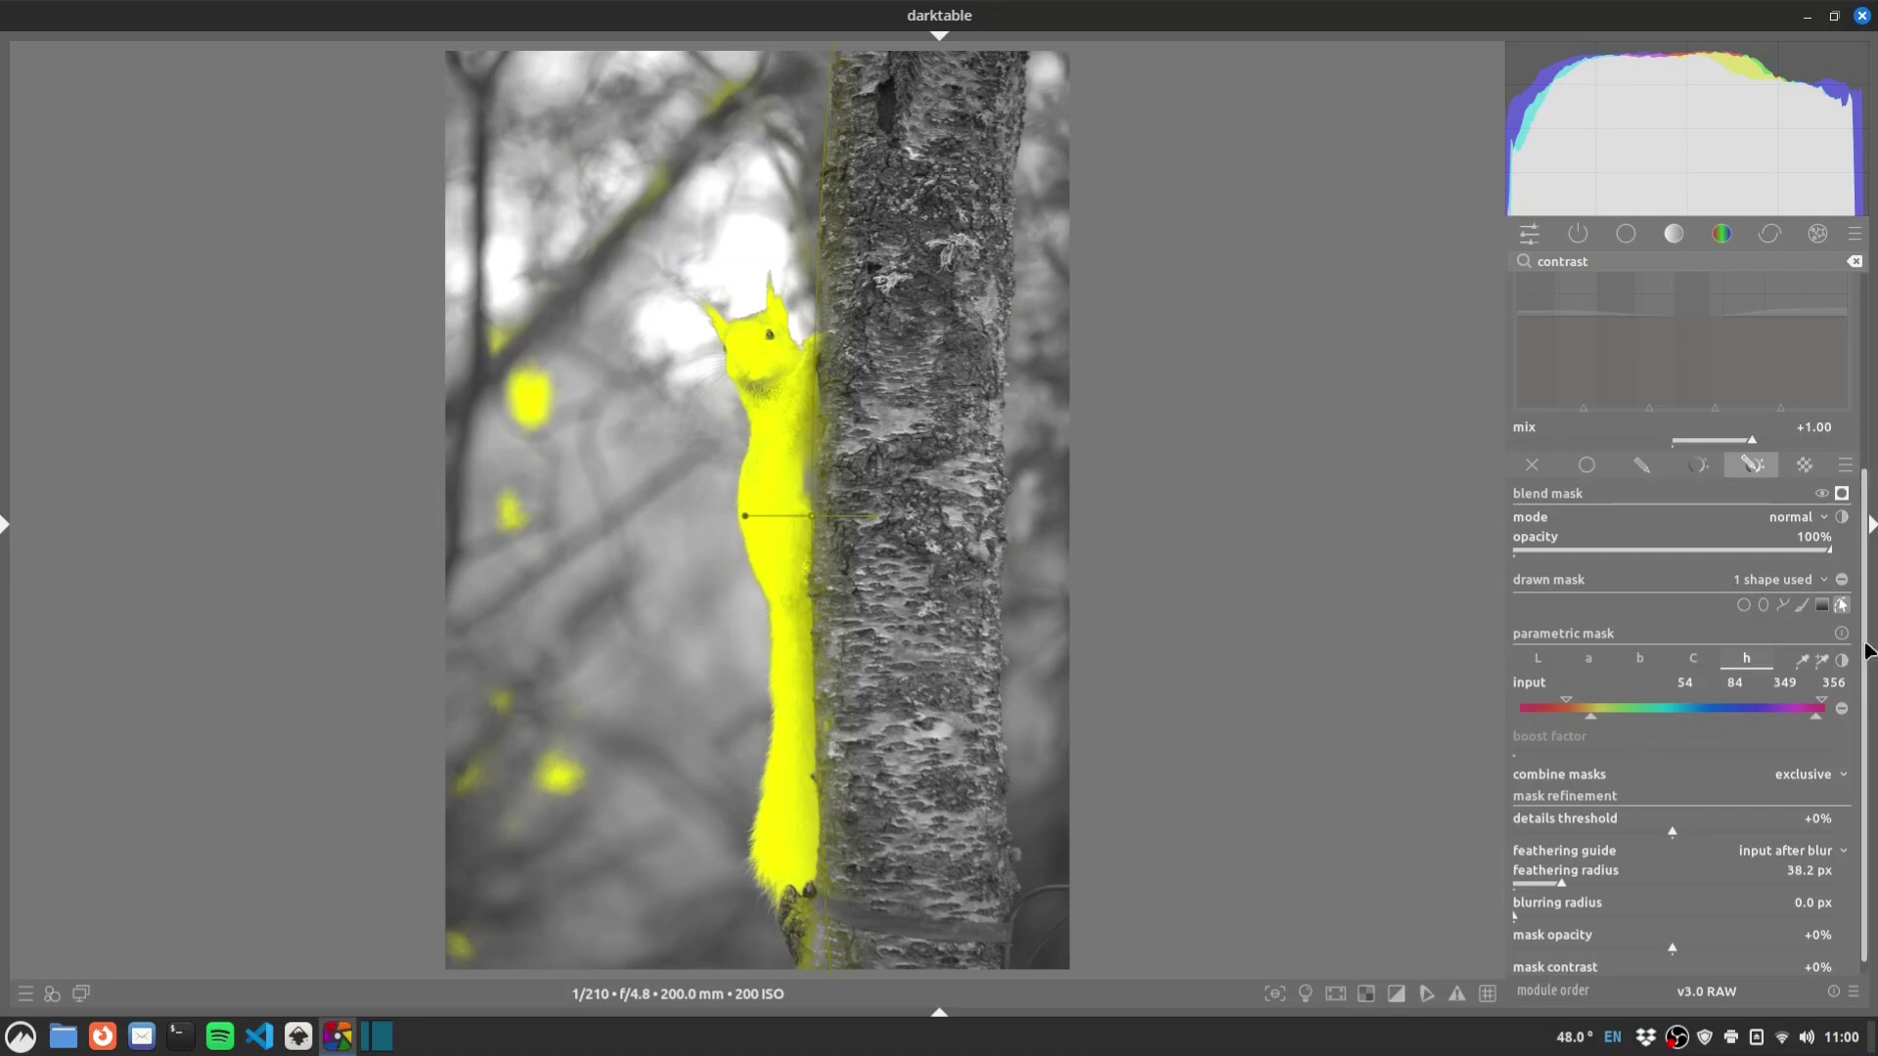
Hide the mask overlay and raise the fine-detail end of the contrast equalizer's luma curve slightly.
{"action": "scroll", "coordinate": [1868, 650], "scroll_direction": "up", "scroll_amount": 5}
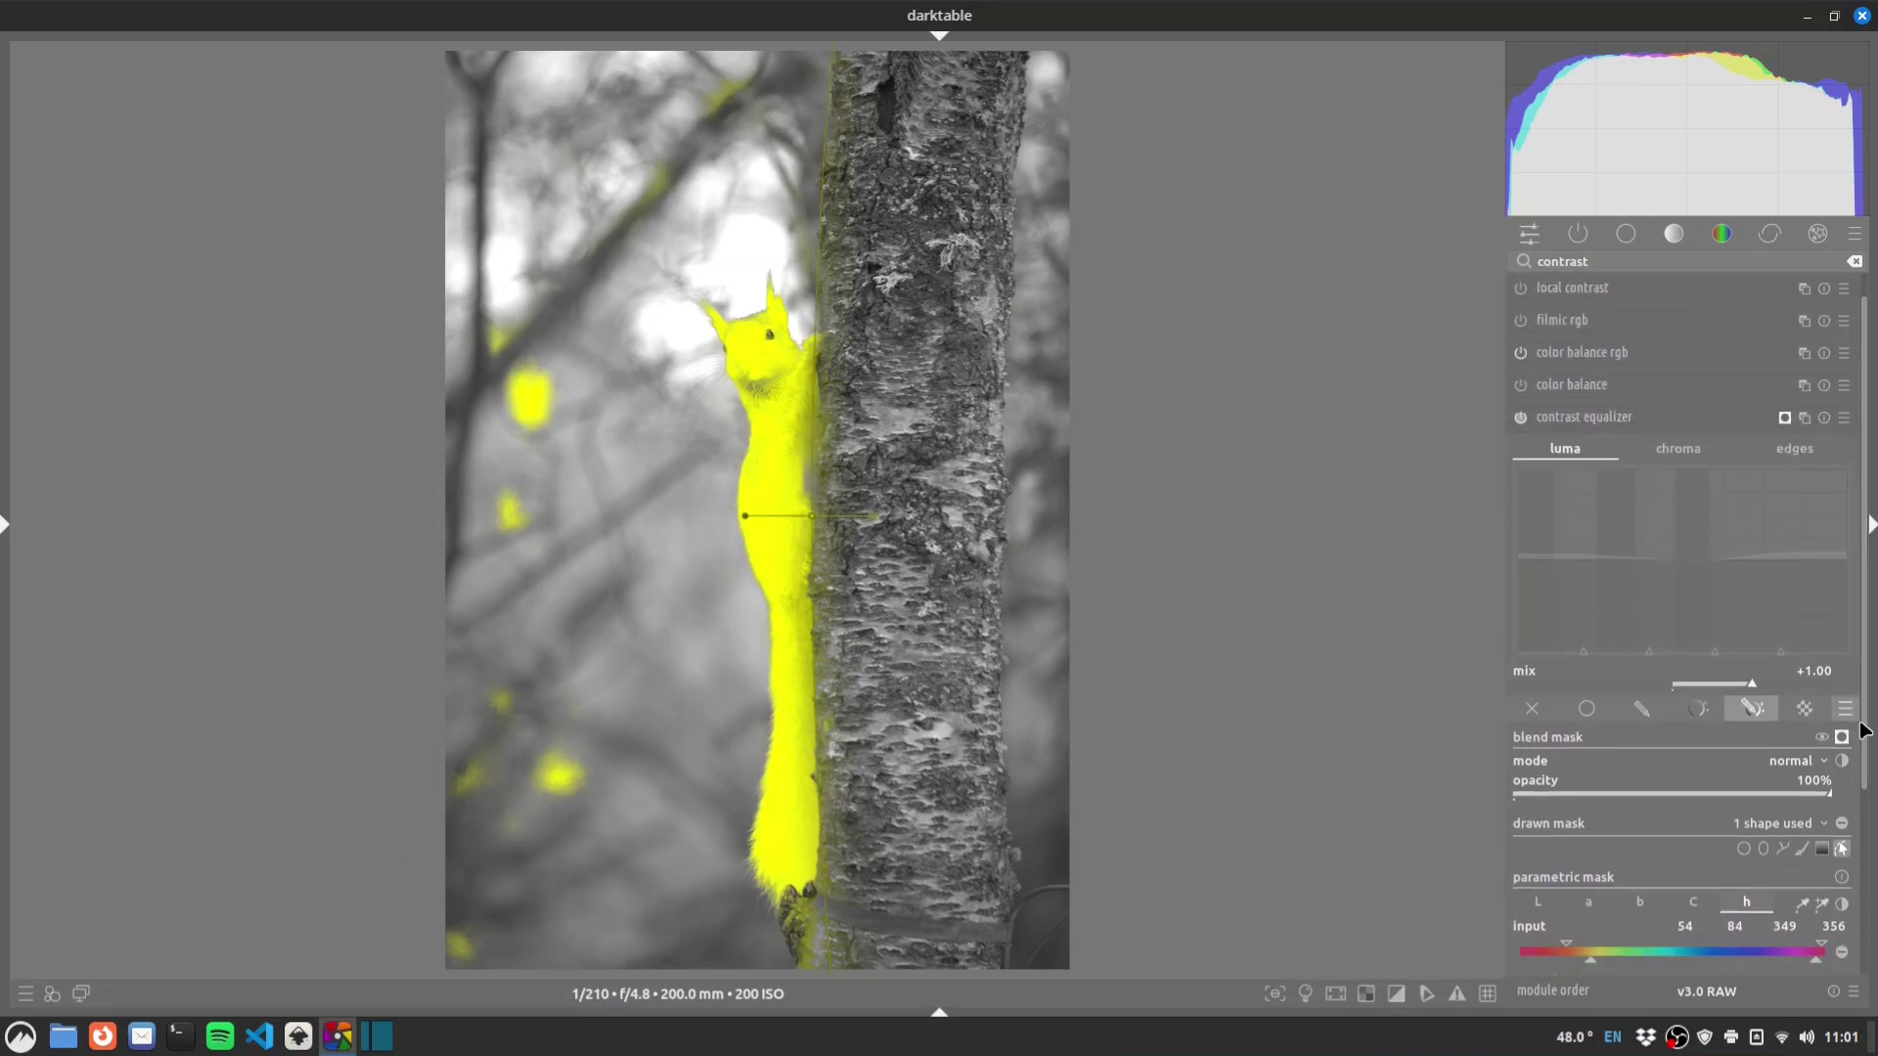
{"action": "left_click", "coordinate": [1842, 739]}
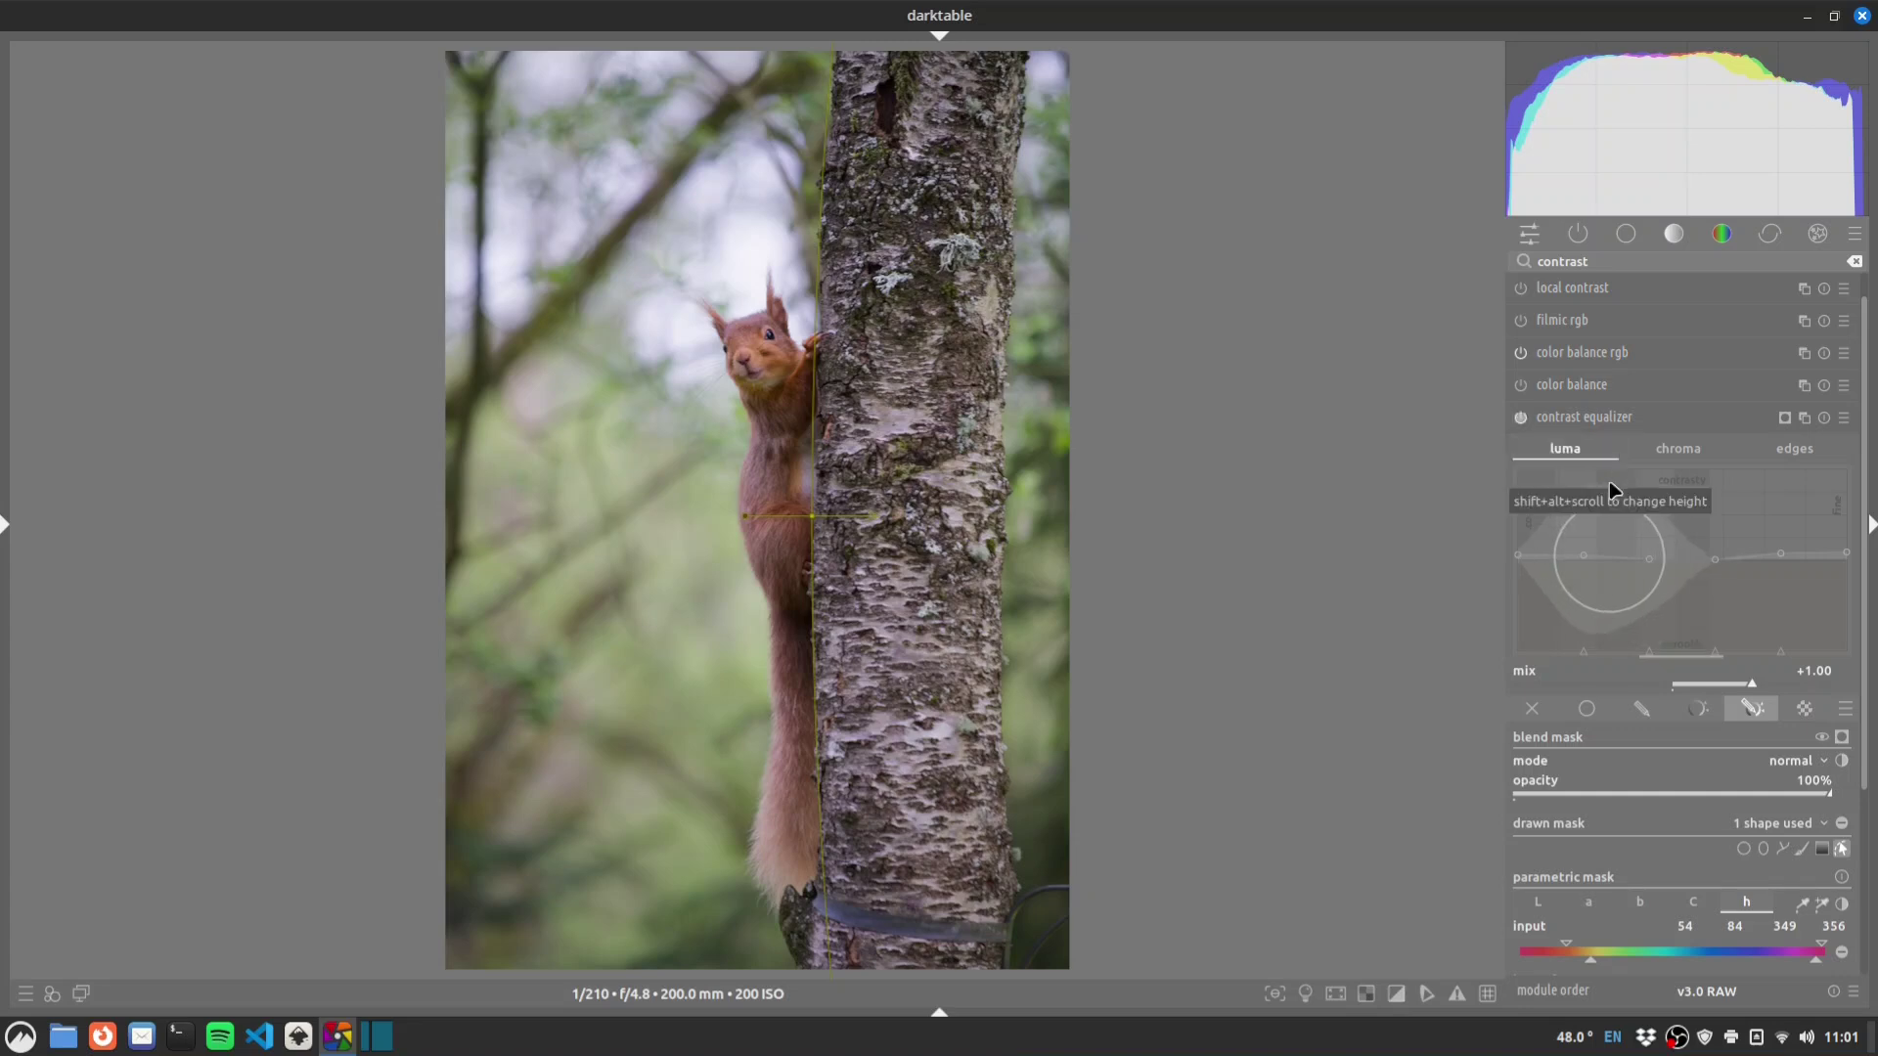
{"action": "left_click_drag", "start_coordinate": [1837, 539], "coordinate": [1820, 533]}
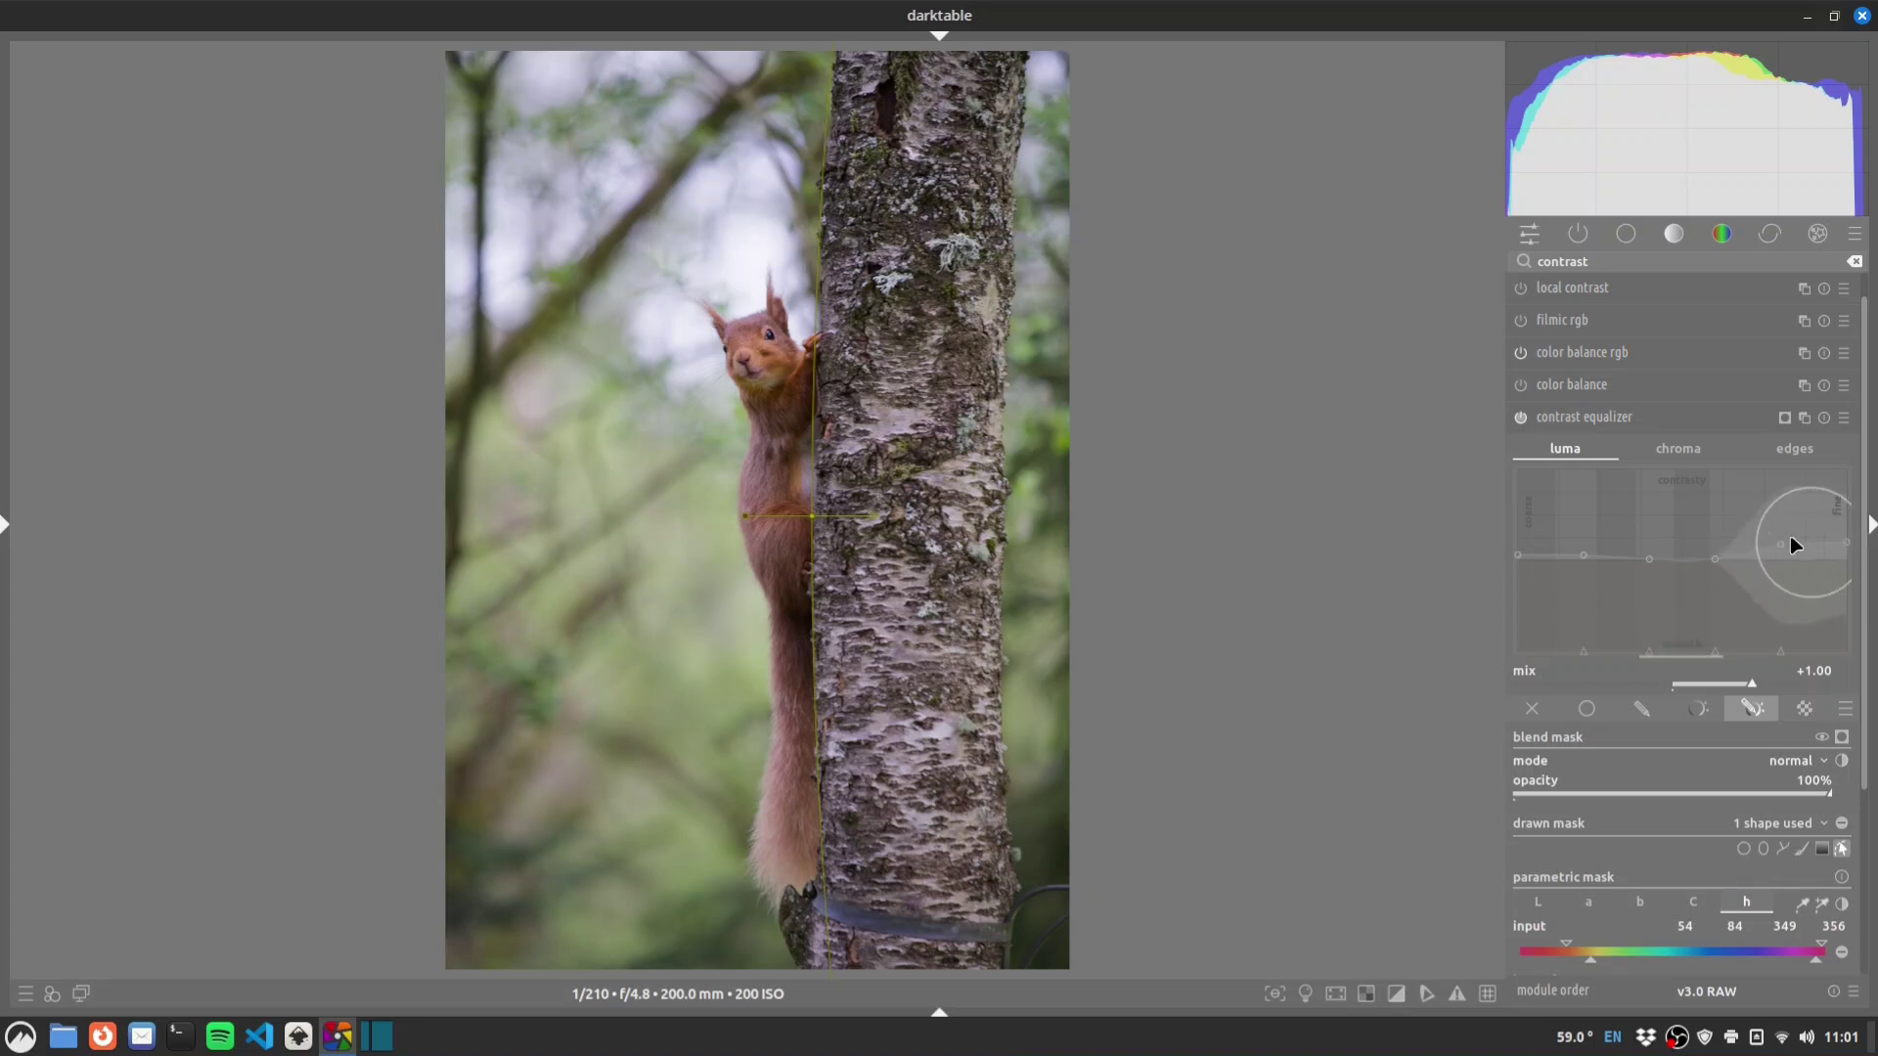
Rename the contrast equalizer instance as texture.
{"action": "left_click", "coordinate": [1681, 411], "text": "ctrl"}
{"action": "type", "text": "textu"}
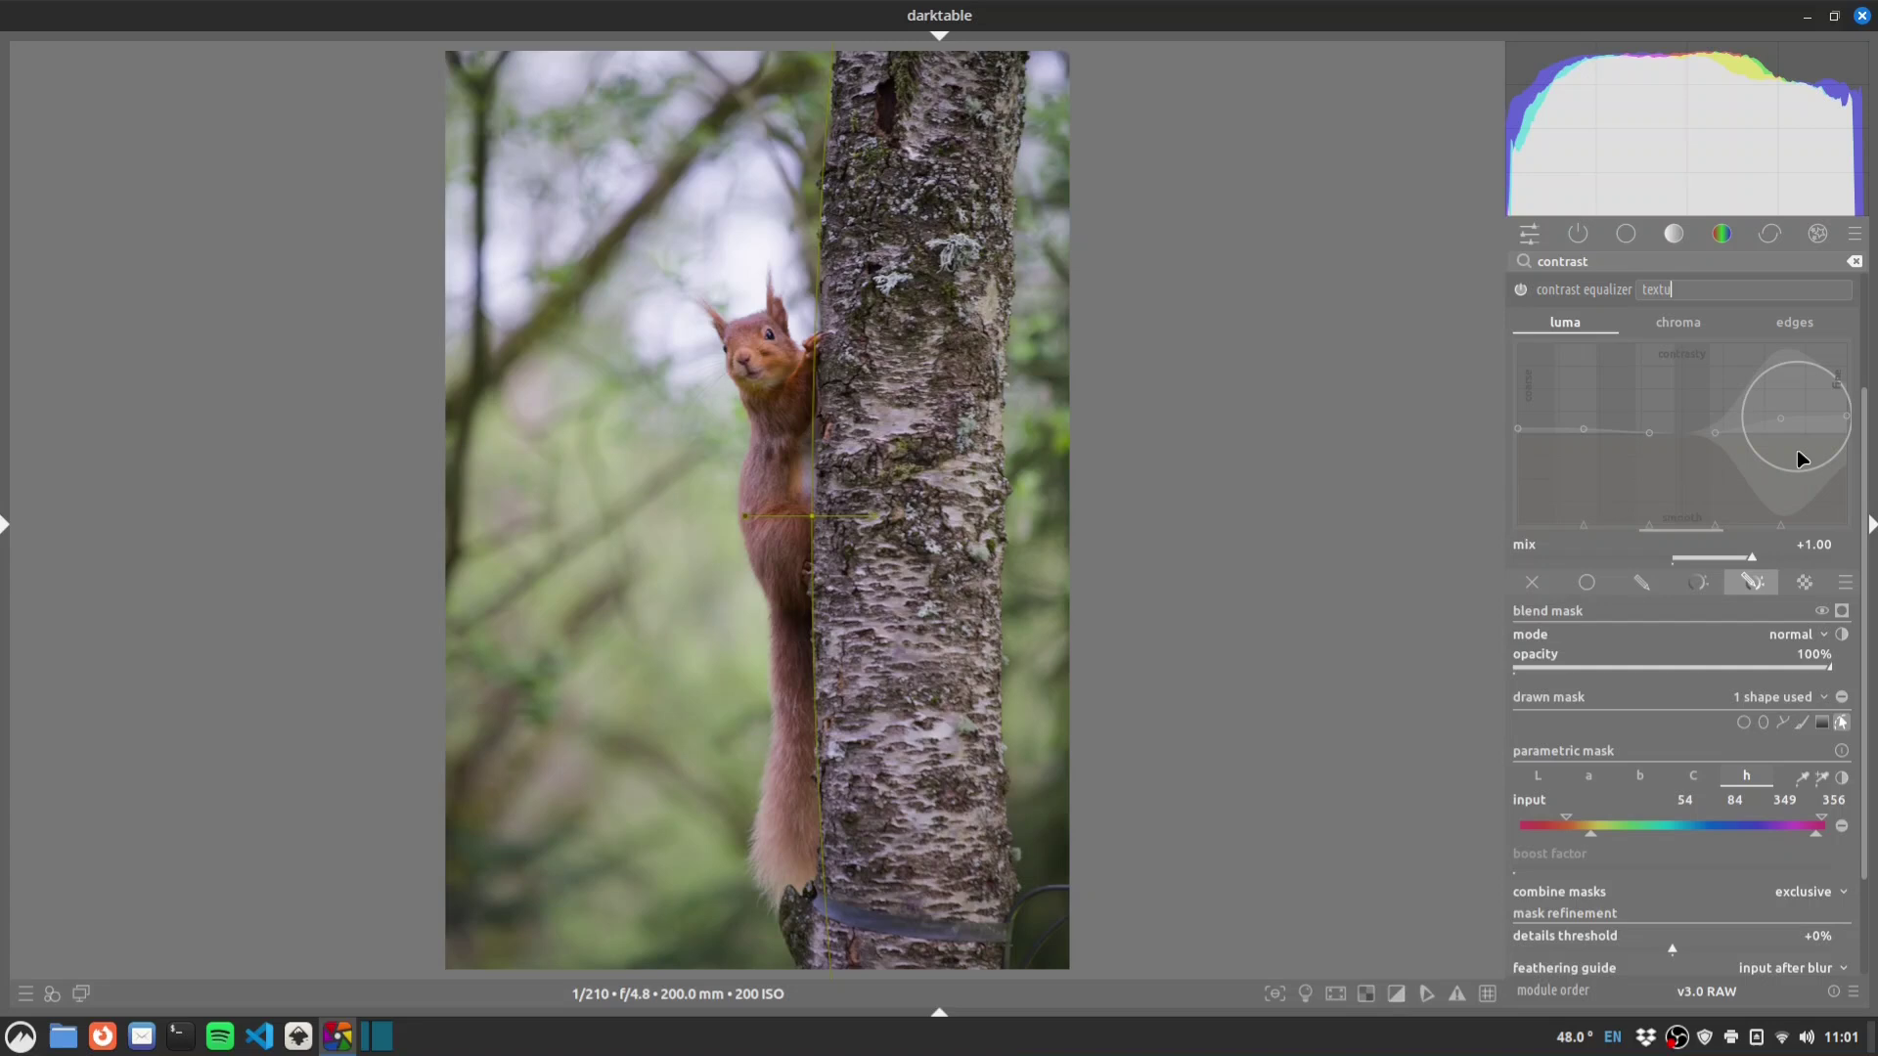
{"action": "type", "text": "re"}
{"action": "key", "text": "Return"}
Create a second contrast equalizer instance and apply the Clarity Boost preset to it.
{"action": "scroll", "coordinate": [1864, 416], "scroll_direction": "up", "scroll_amount": 1}
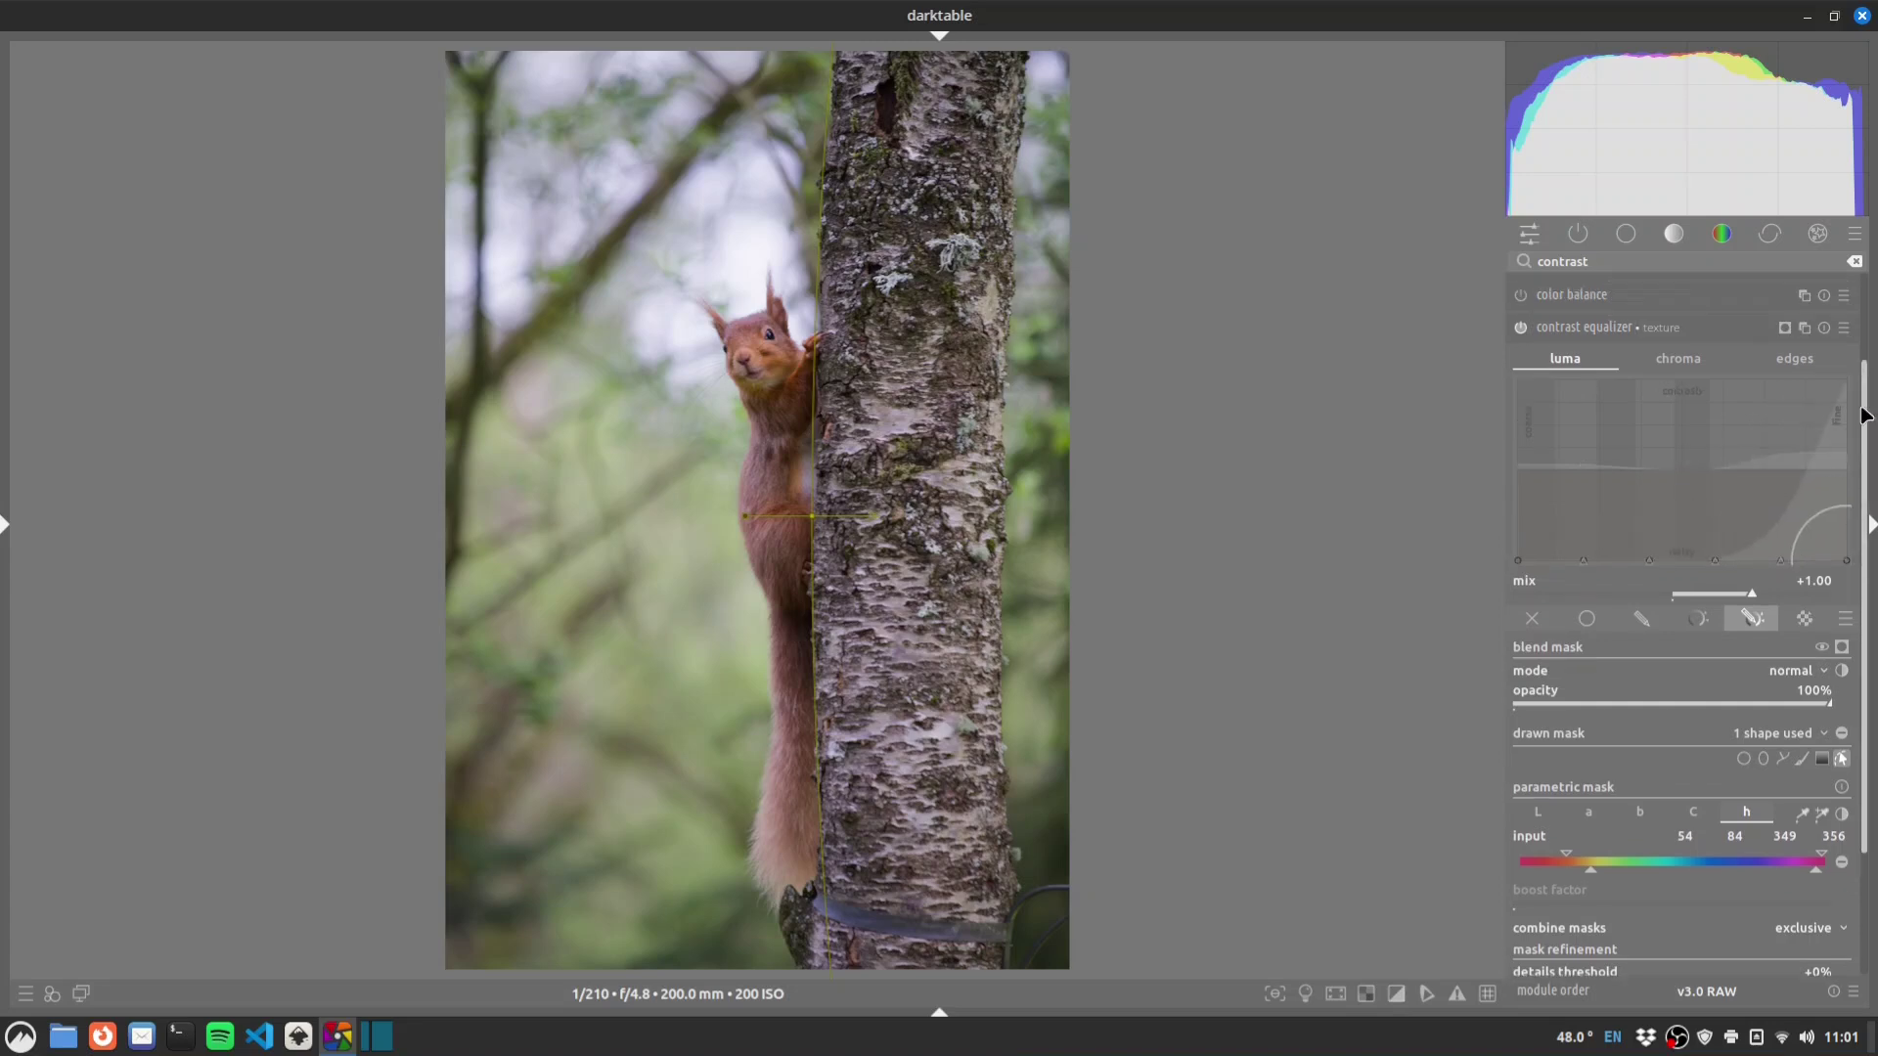
{"action": "scroll", "coordinate": [1864, 416], "scroll_direction": "up", "scroll_amount": 2}
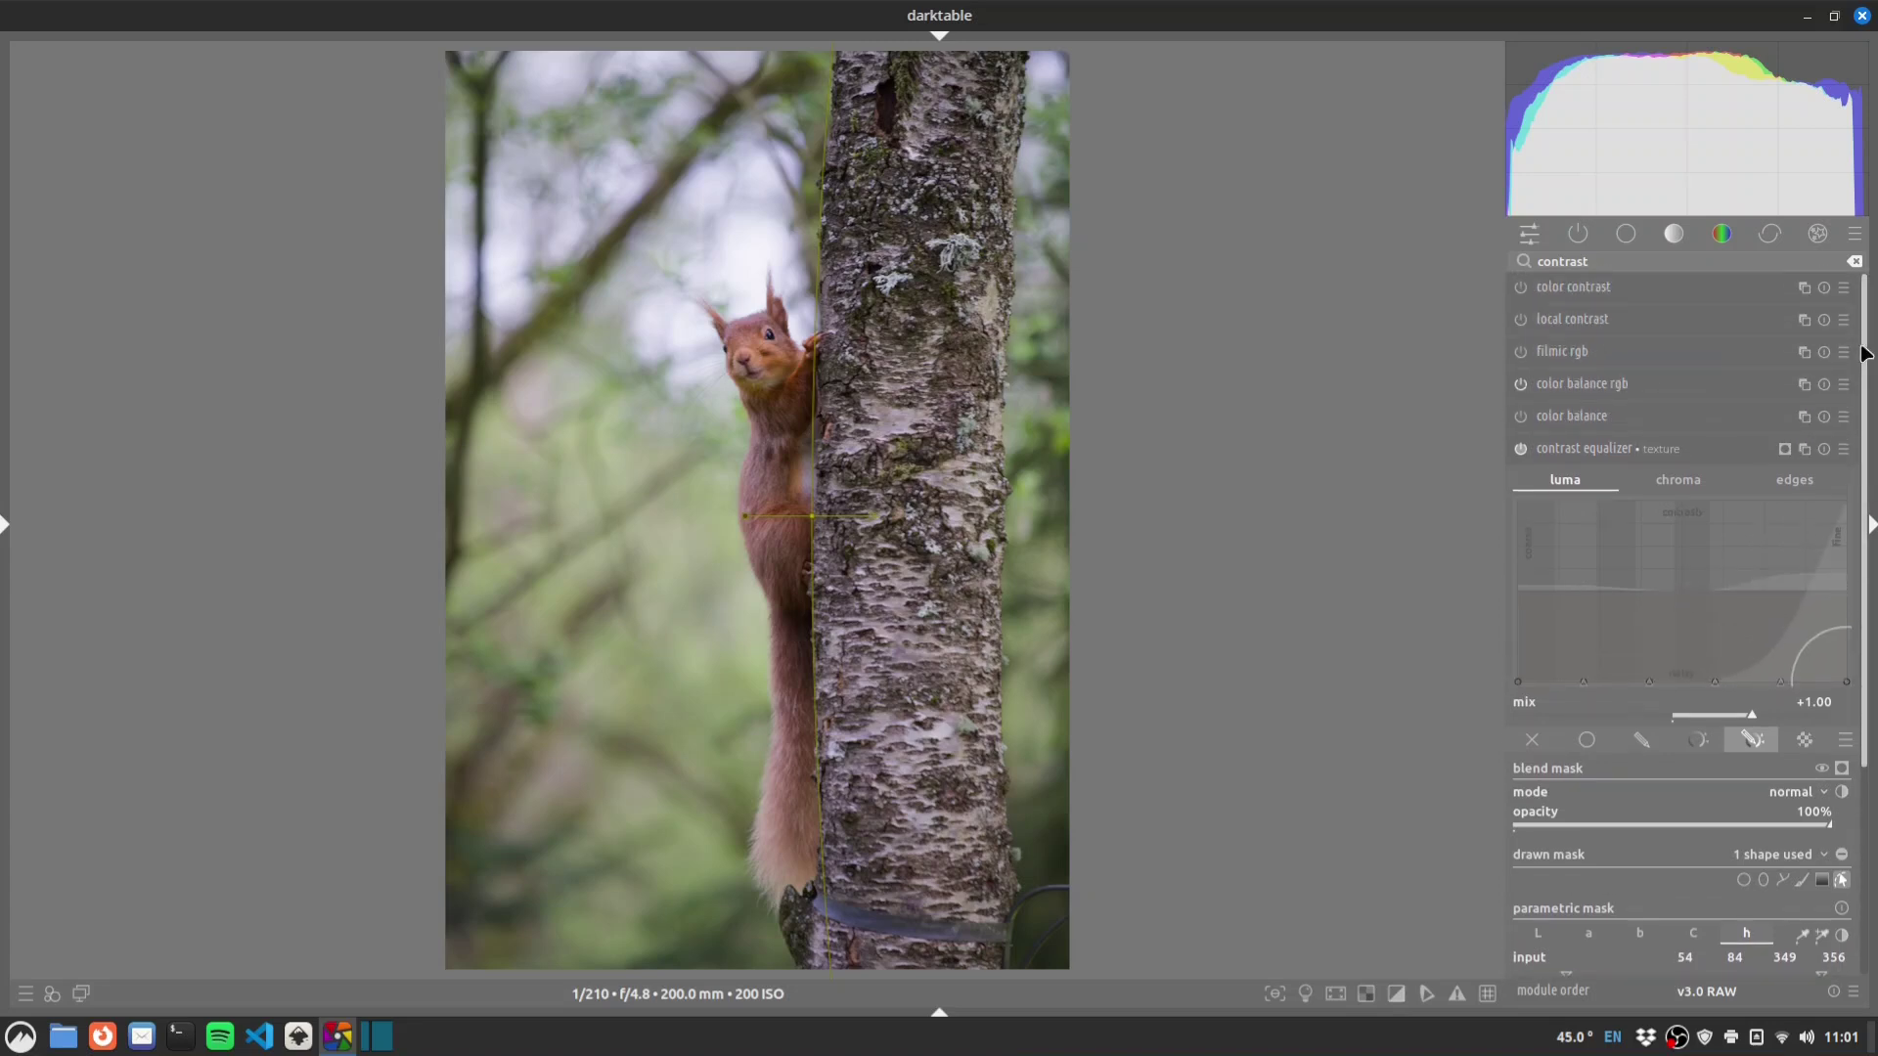
{"action": "left_click", "coordinate": [1780, 452]}
{"action": "right_click", "coordinate": [1667, 448]}
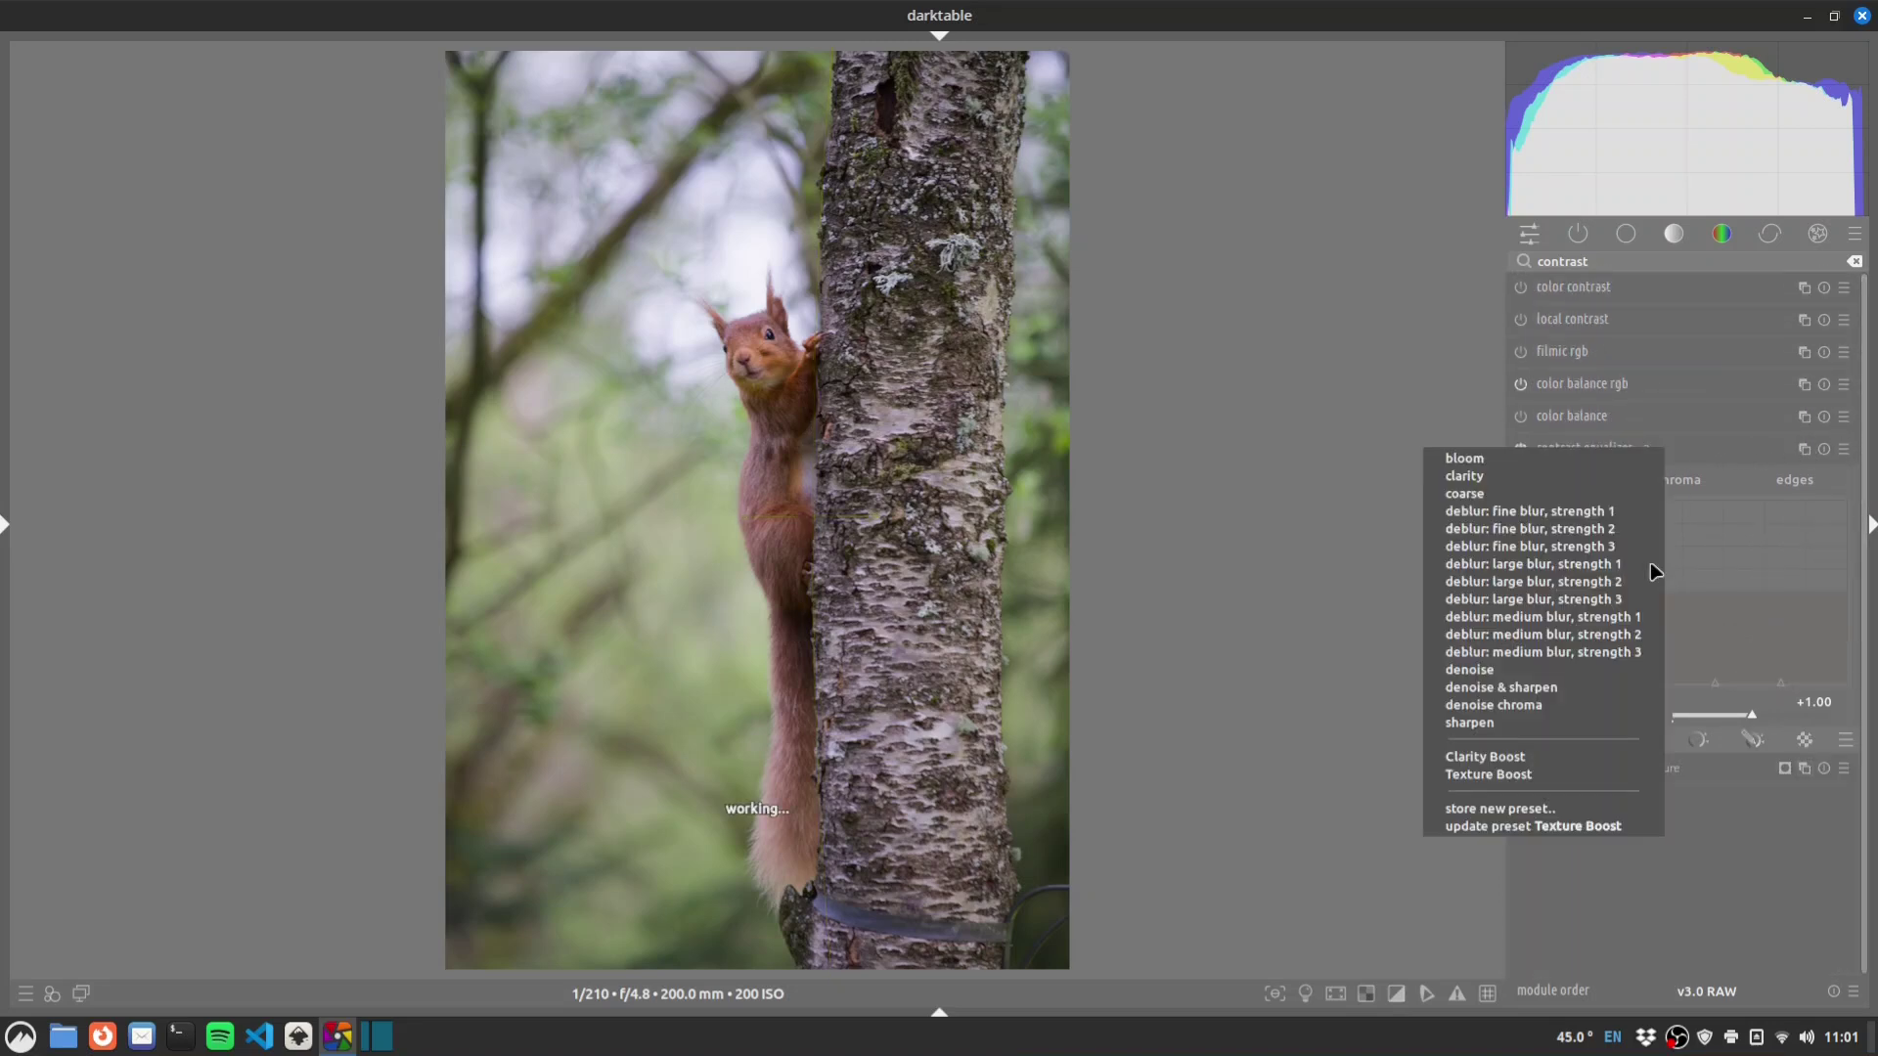
{"action": "left_click", "coordinate": [1600, 756]}
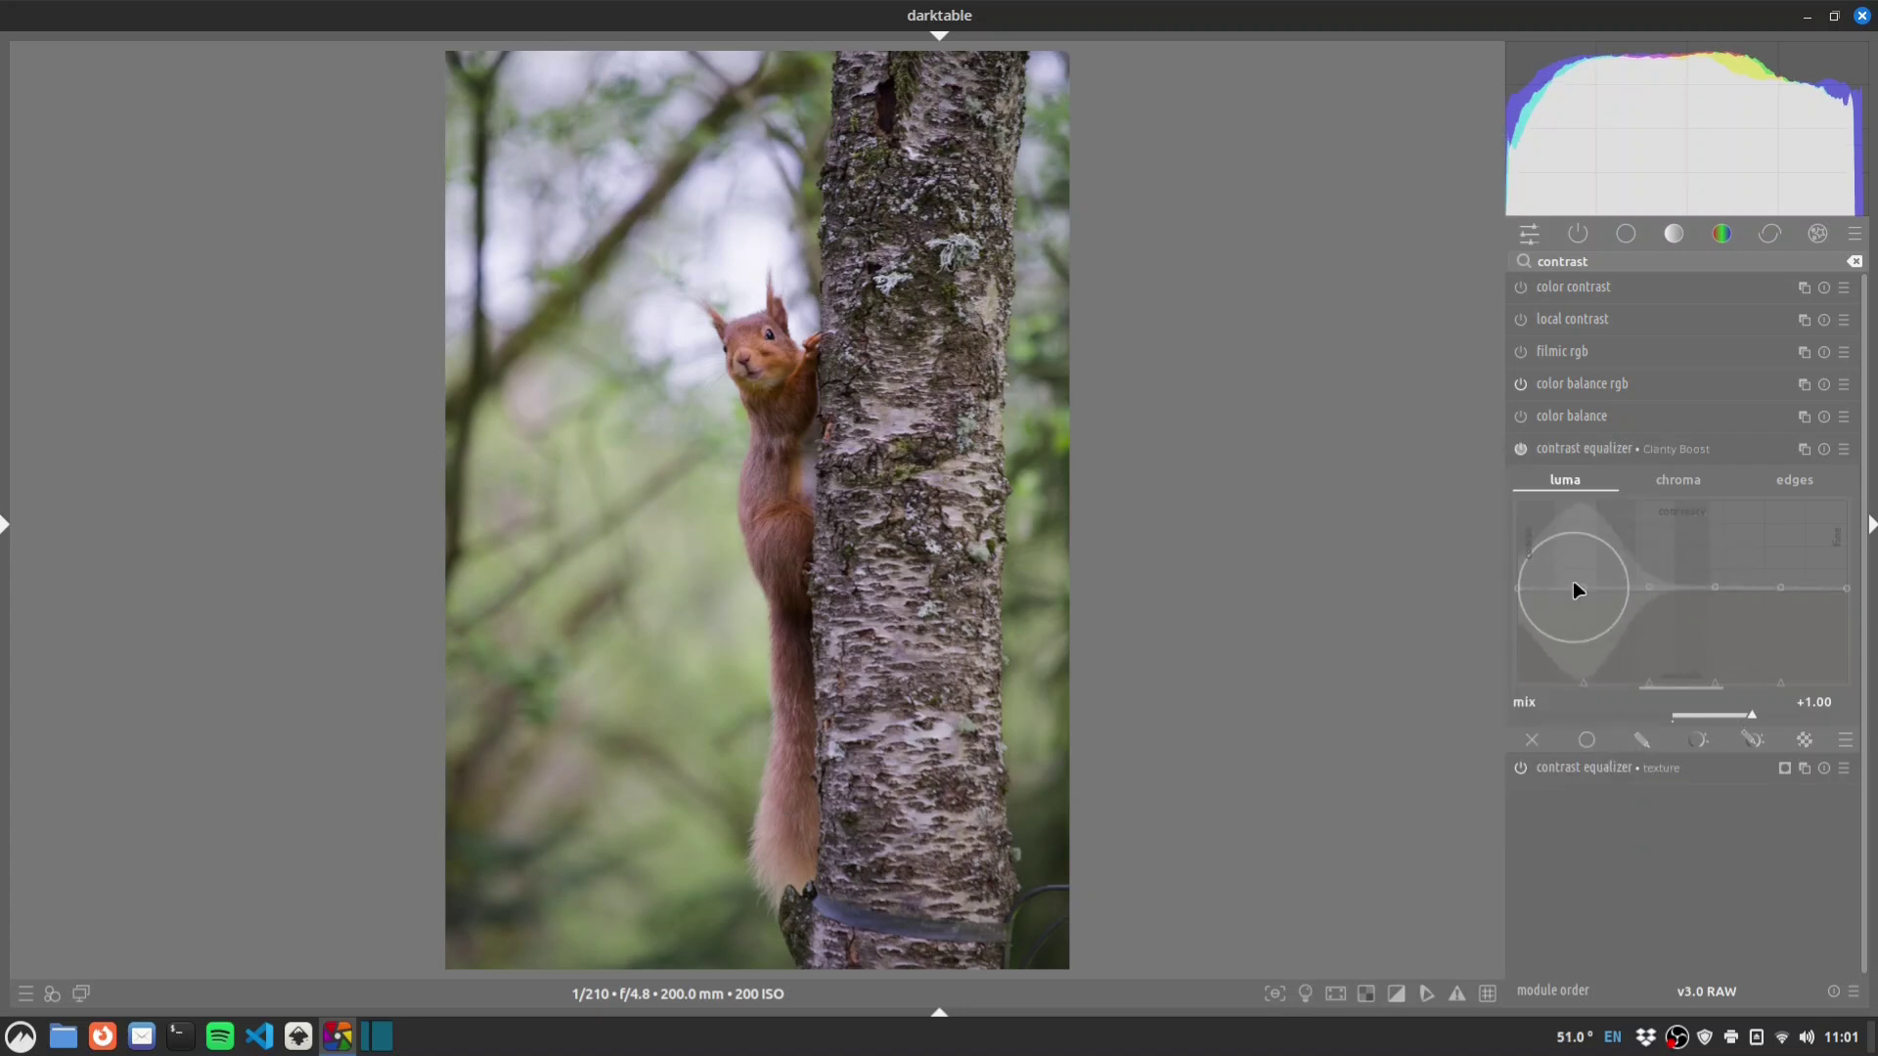
{"action": "left_click", "coordinate": [1523, 446]}
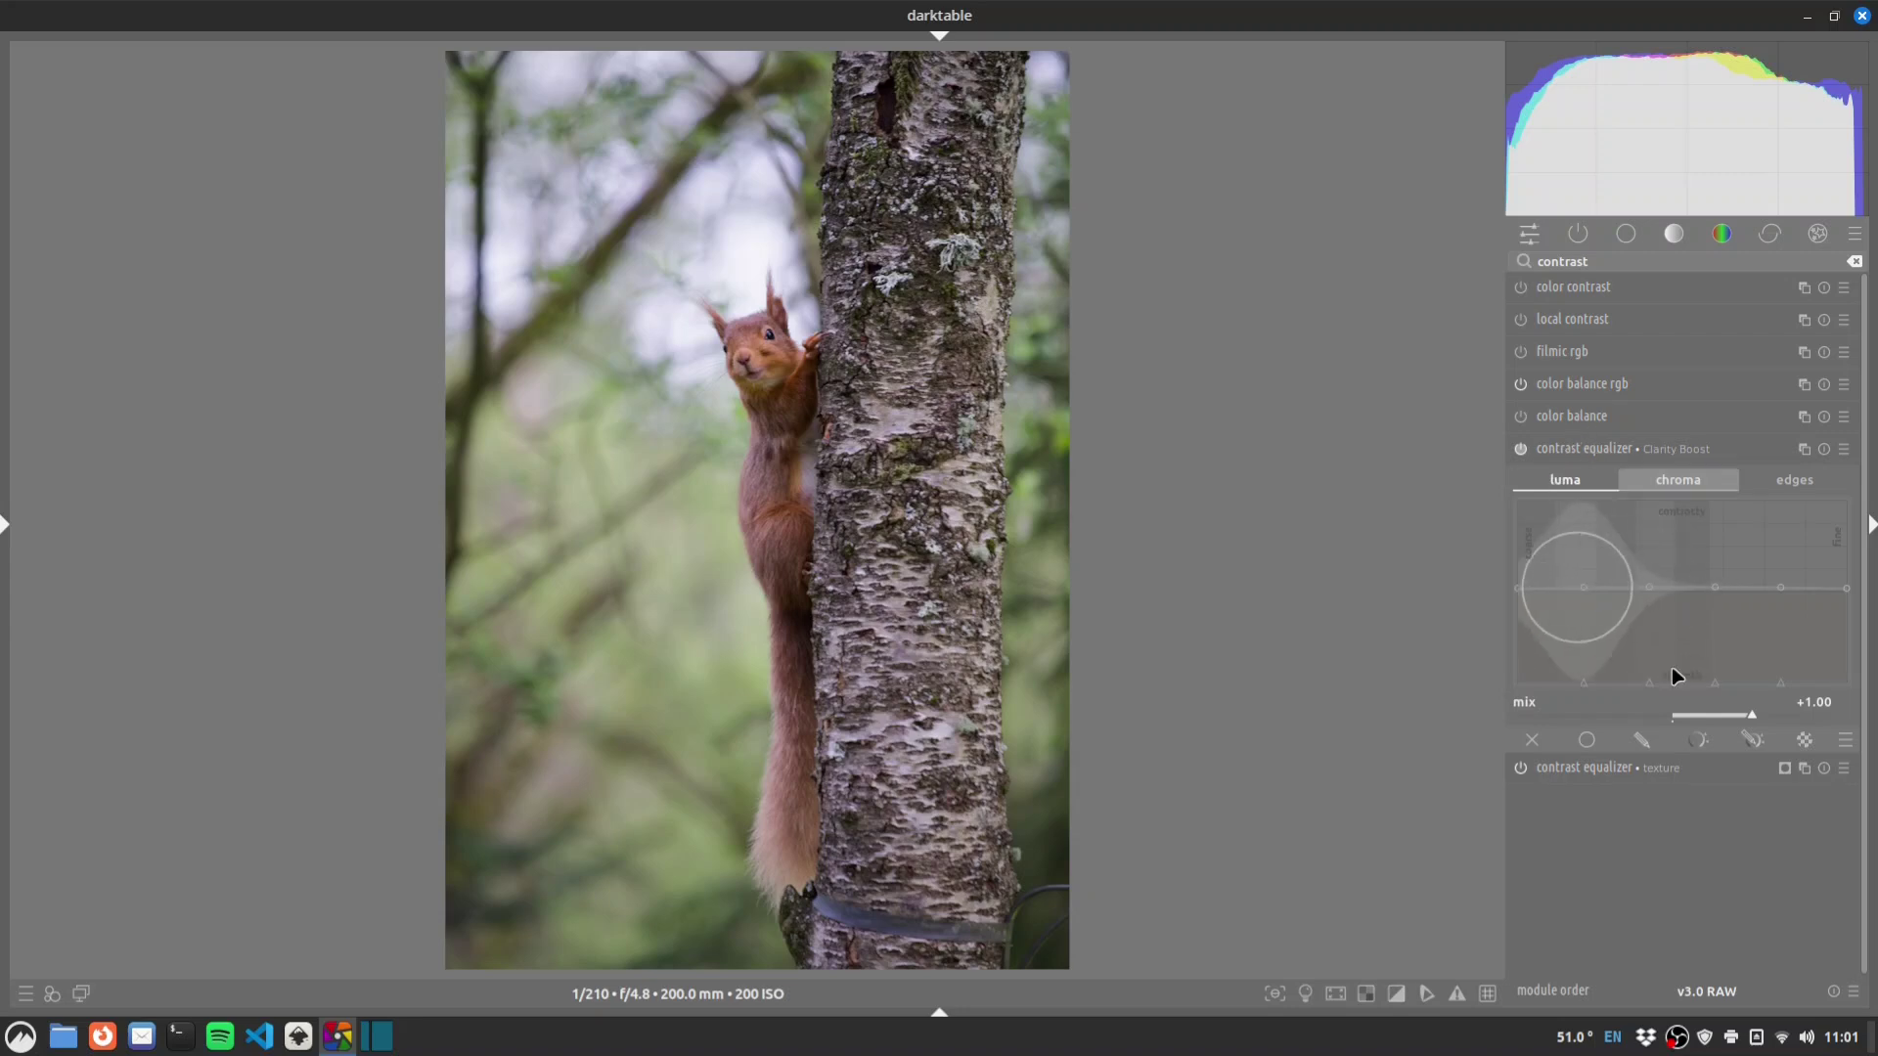
Give the second contrast equalizer a raster mask that reuses the mask from contrast equalizer • texture.
{"action": "left_click", "coordinate": [1810, 739]}
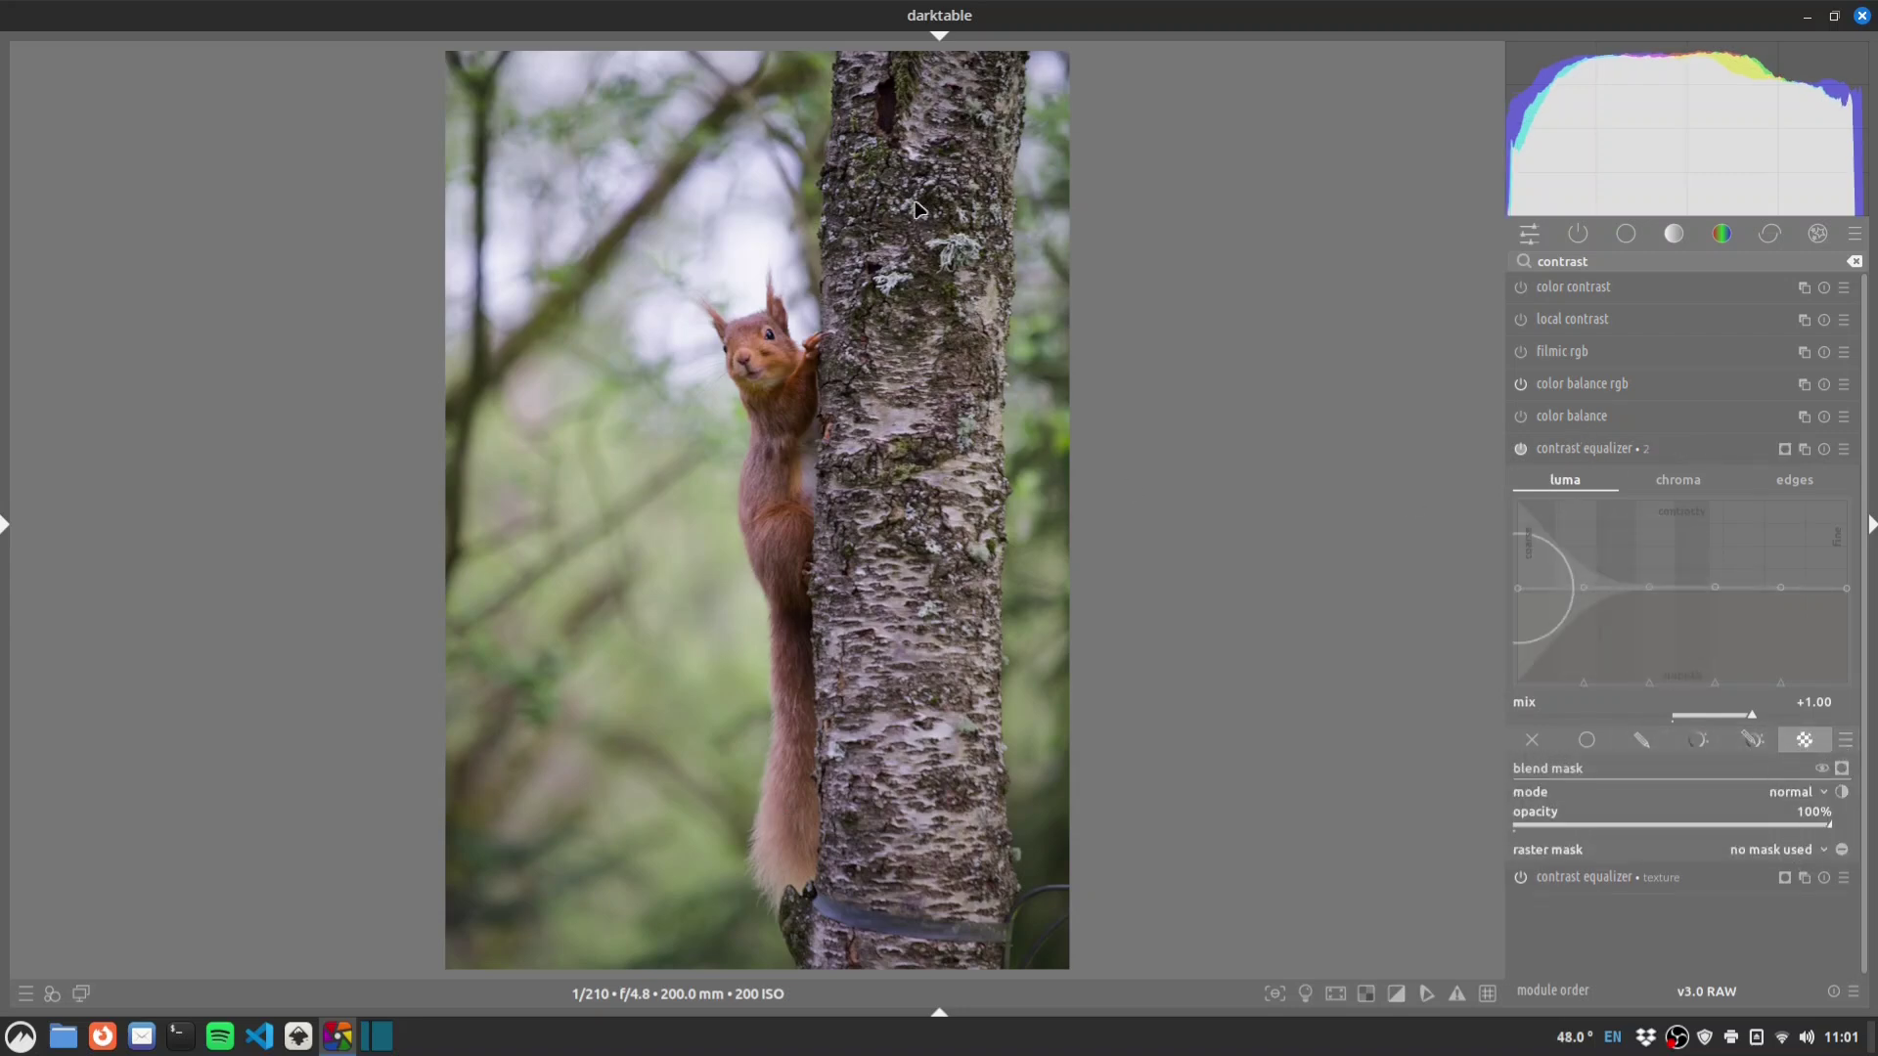
{"action": "left_click", "coordinate": [1773, 843]}
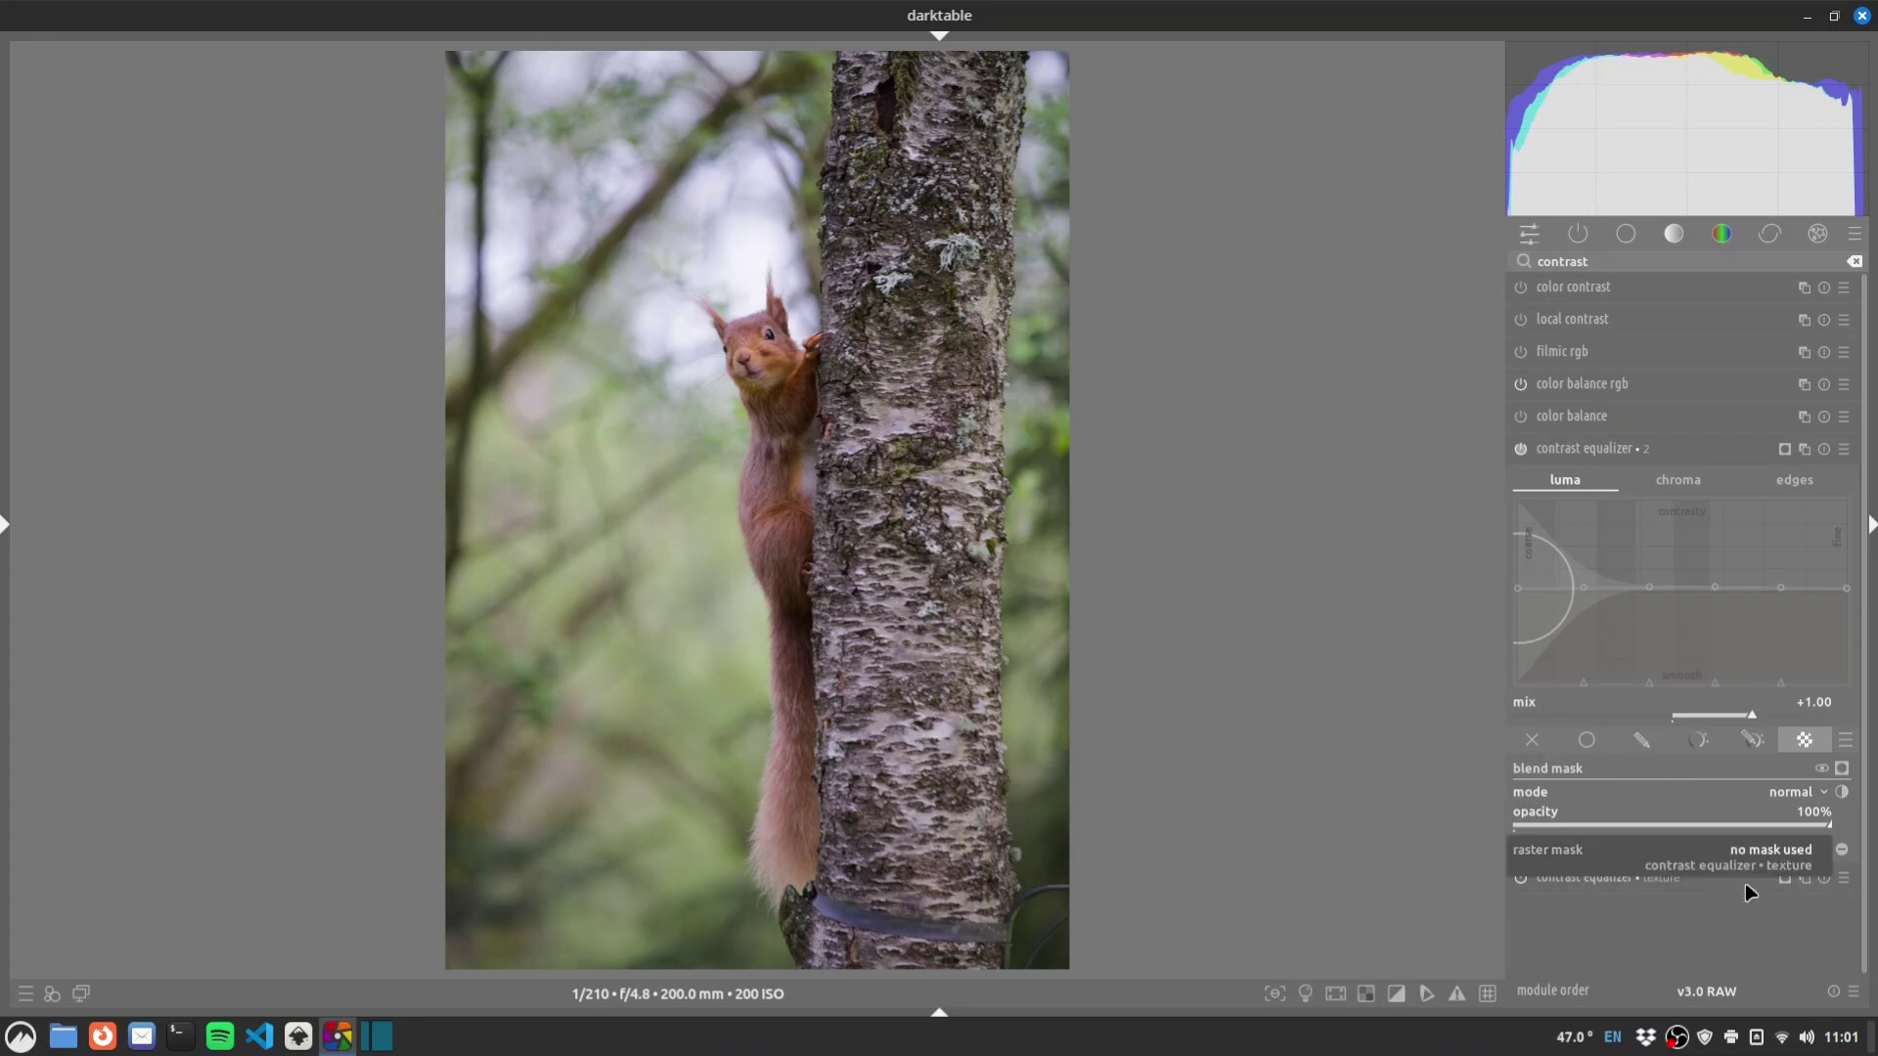
{"action": "left_click", "coordinate": [1745, 867]}
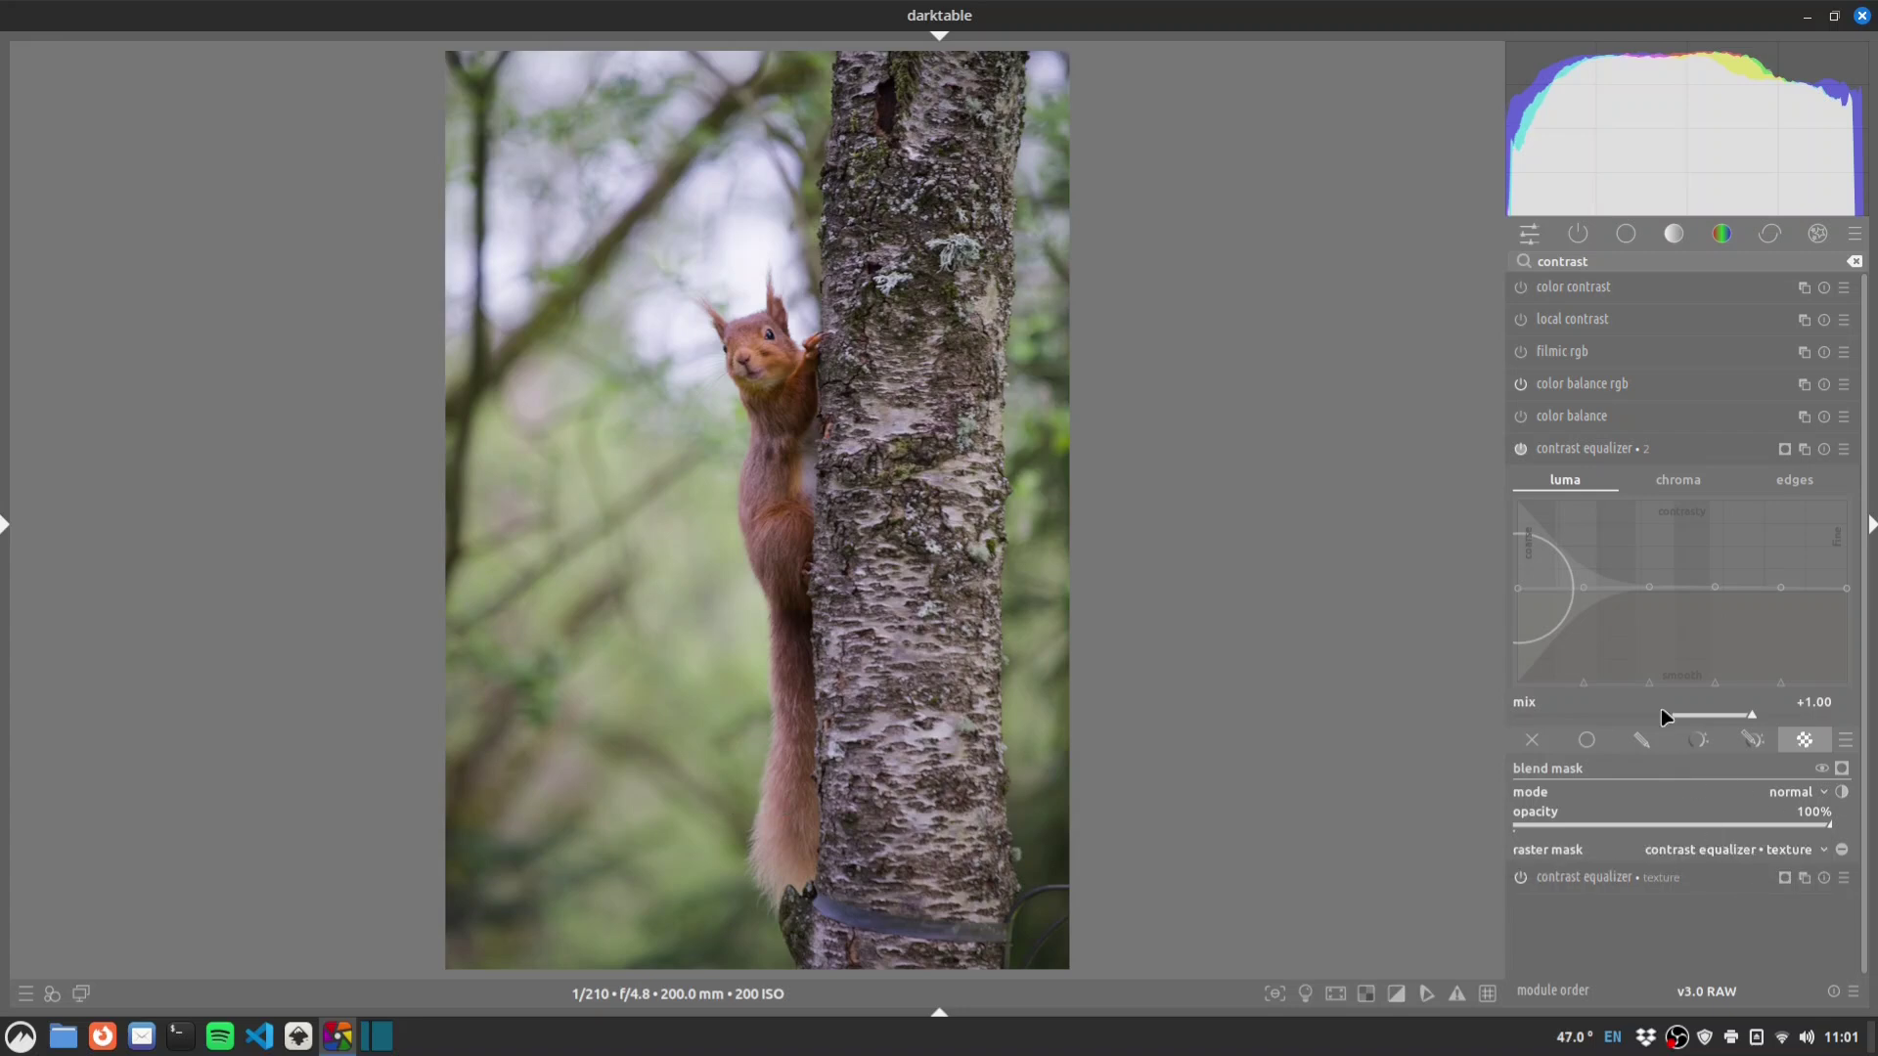
Check the reused mask's overlay, and compare the photo with the second contrast equalizer off and on.
{"action": "left_click", "coordinate": [1843, 771]}
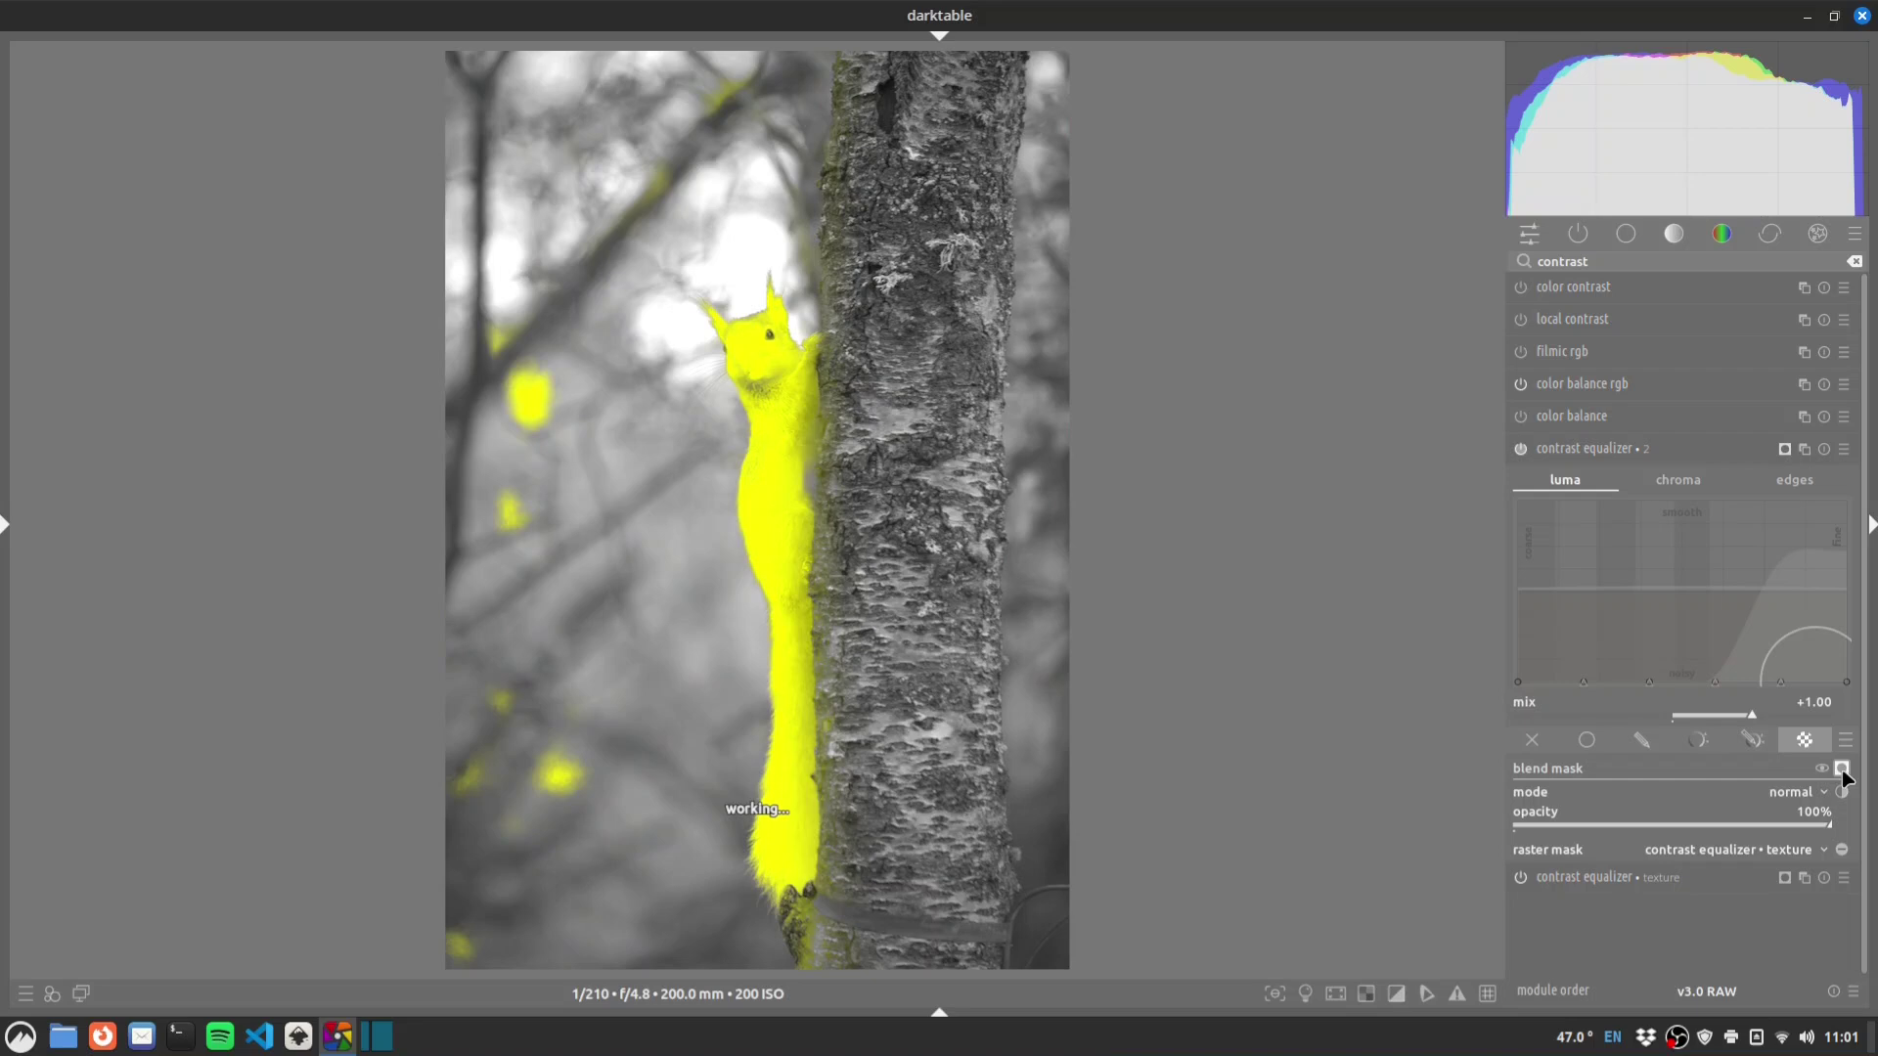
{"action": "left_click", "coordinate": [1843, 771]}
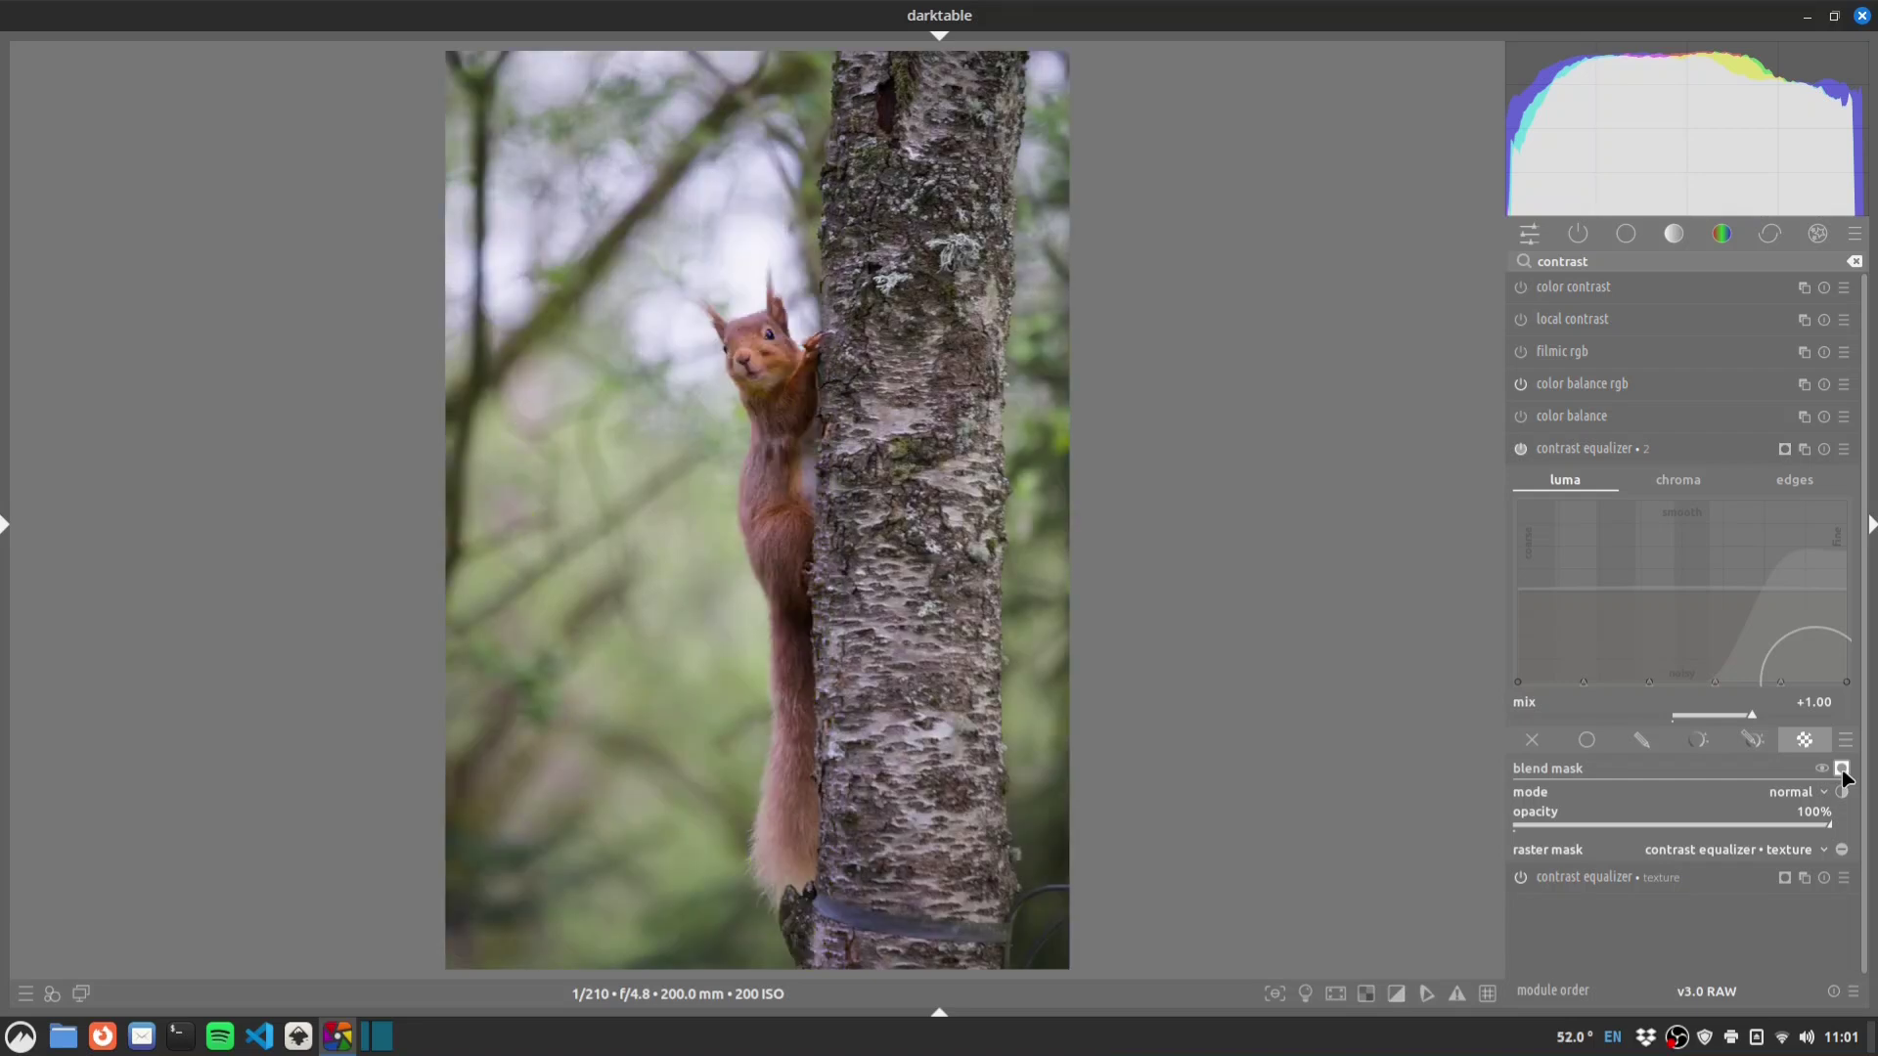
{"action": "left_click", "coordinate": [1520, 449]}
{"action": "left_click", "coordinate": [1521, 450]}
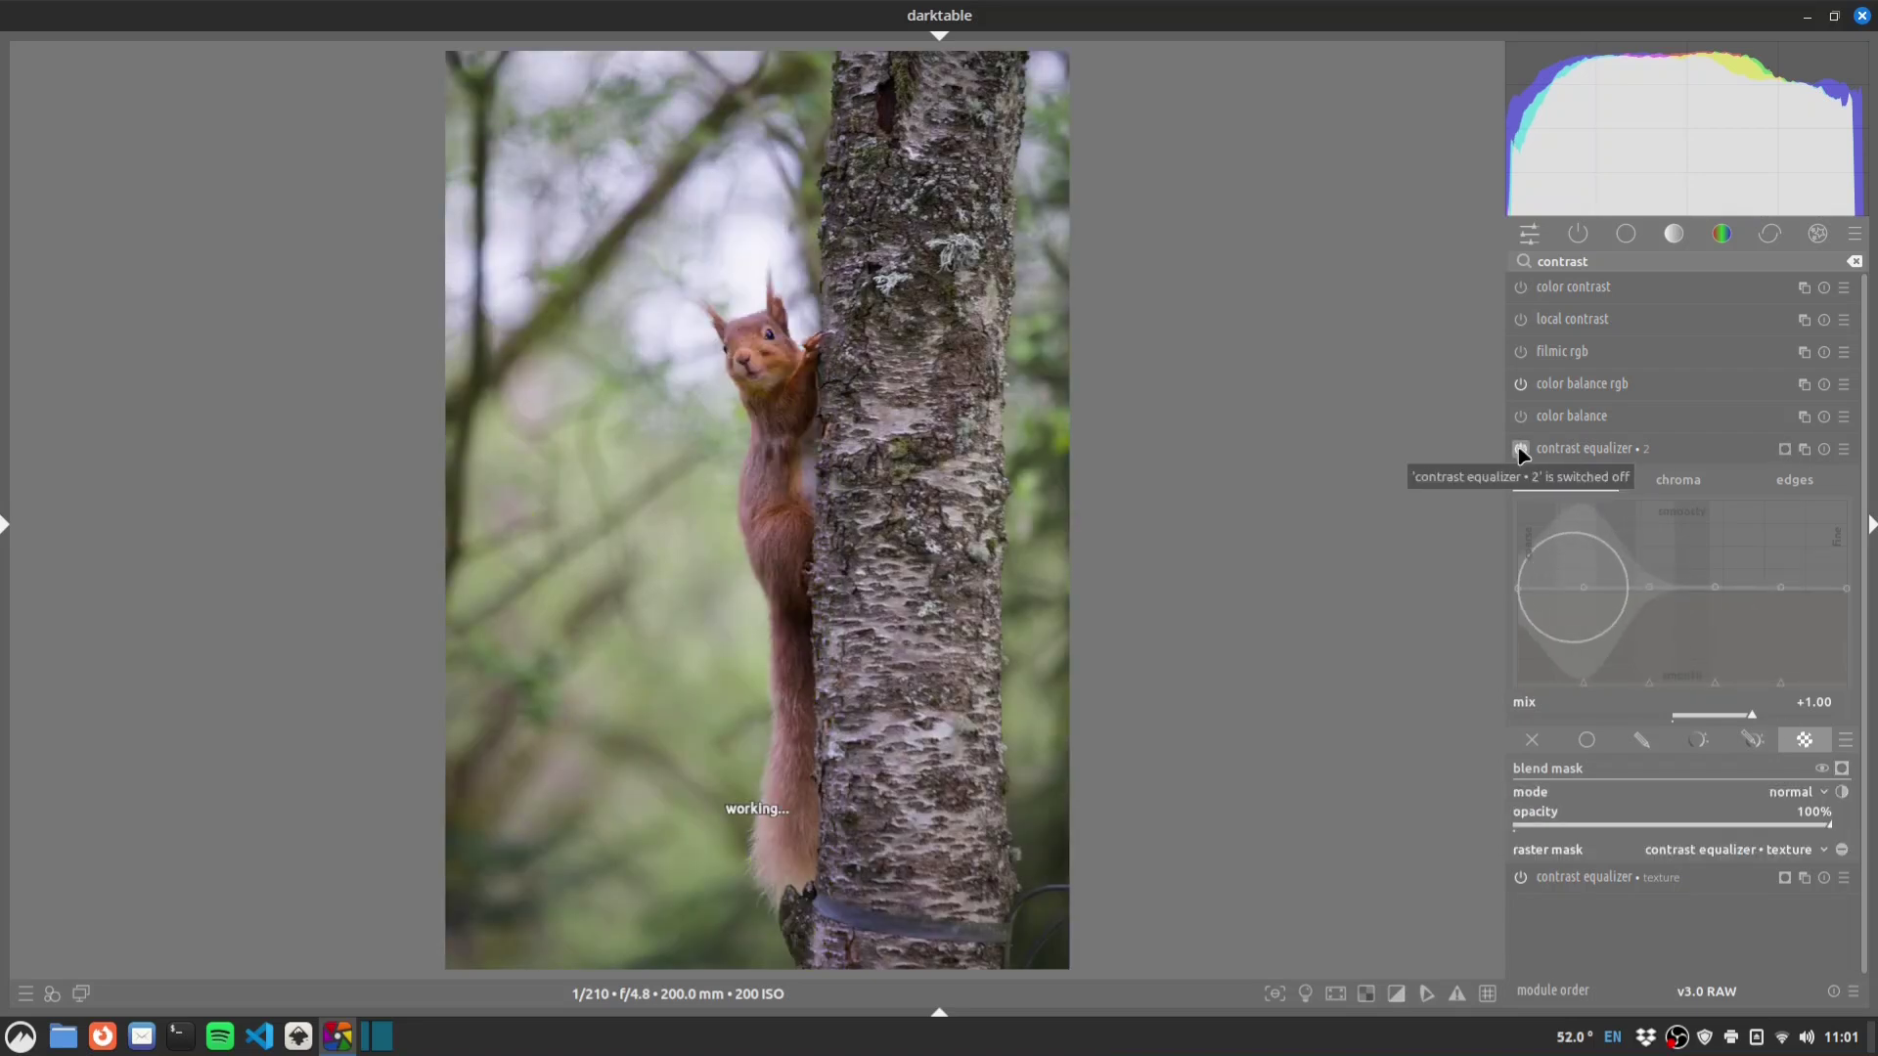
Switch the second contrast equalizer instance back on and rename it as clarity.
{"action": "left_click", "coordinate": [1521, 450]}
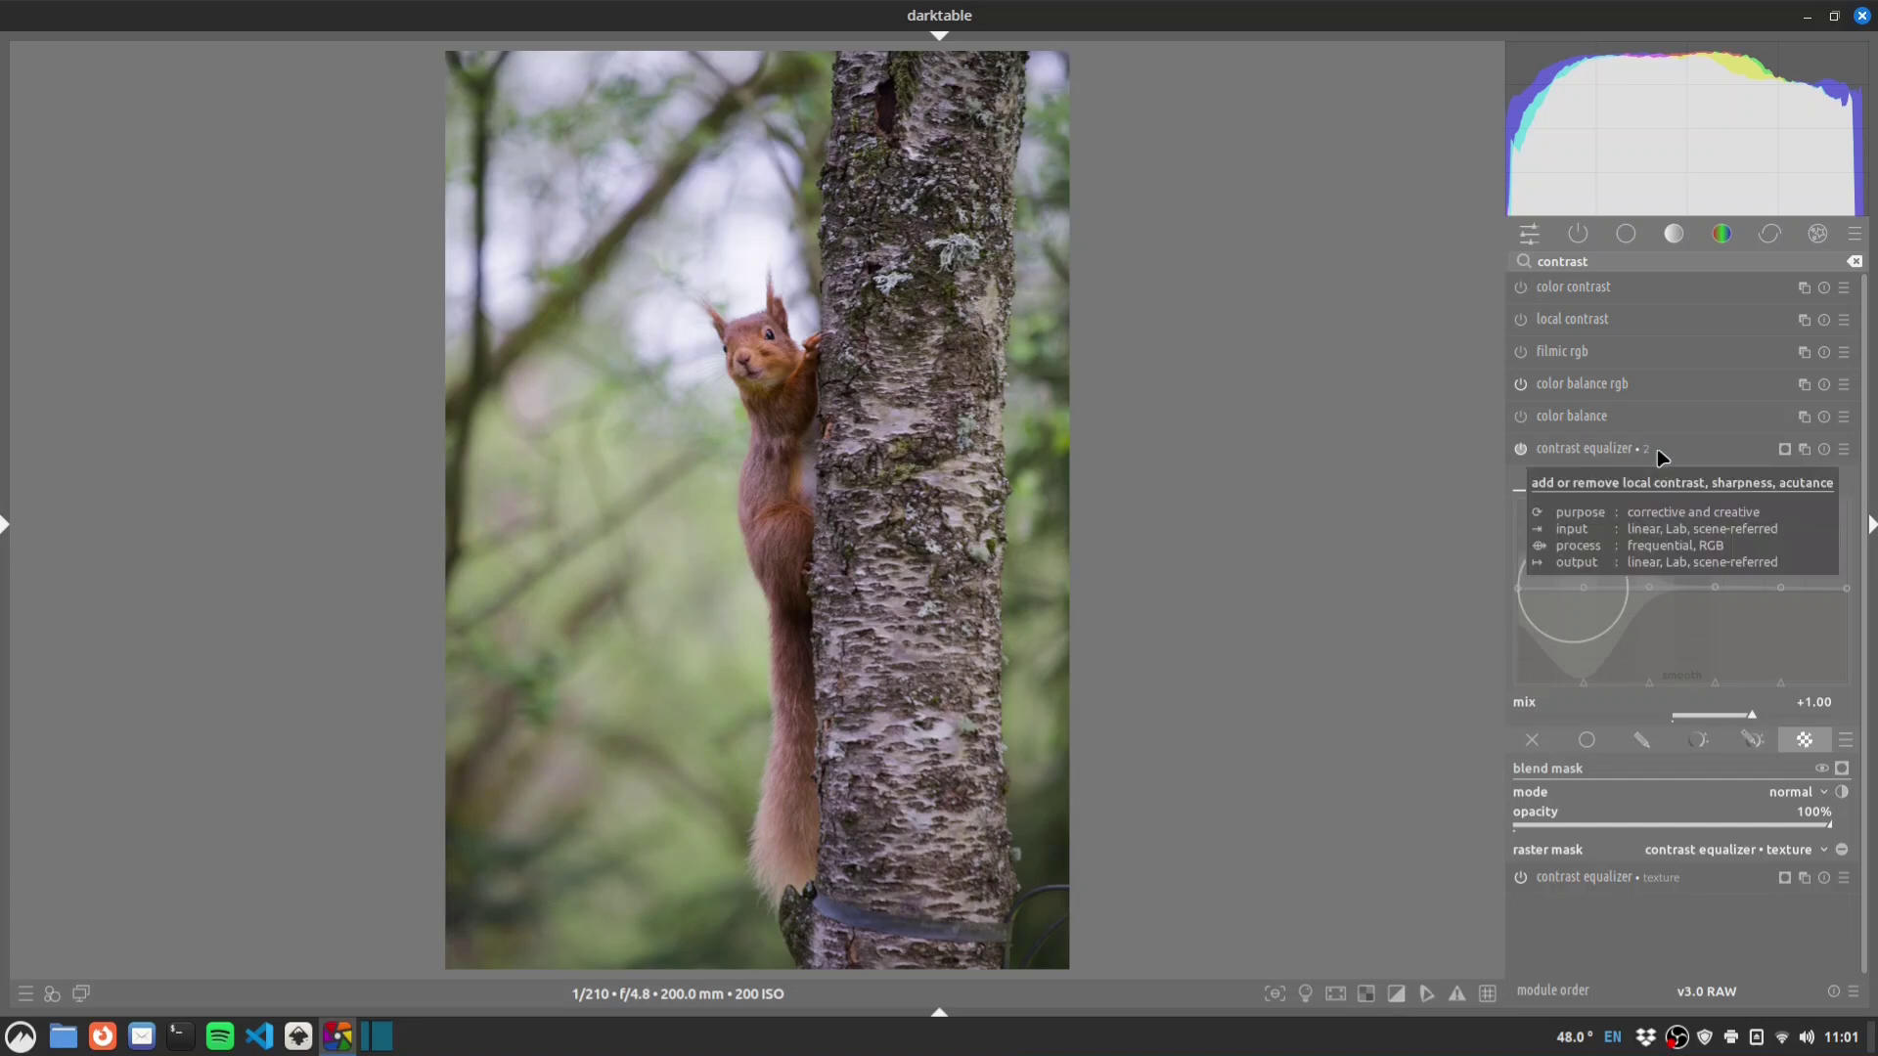
{"action": "left_click", "coordinate": [1621, 440], "text": "ctrl"}
{"action": "type", "text": "c"}
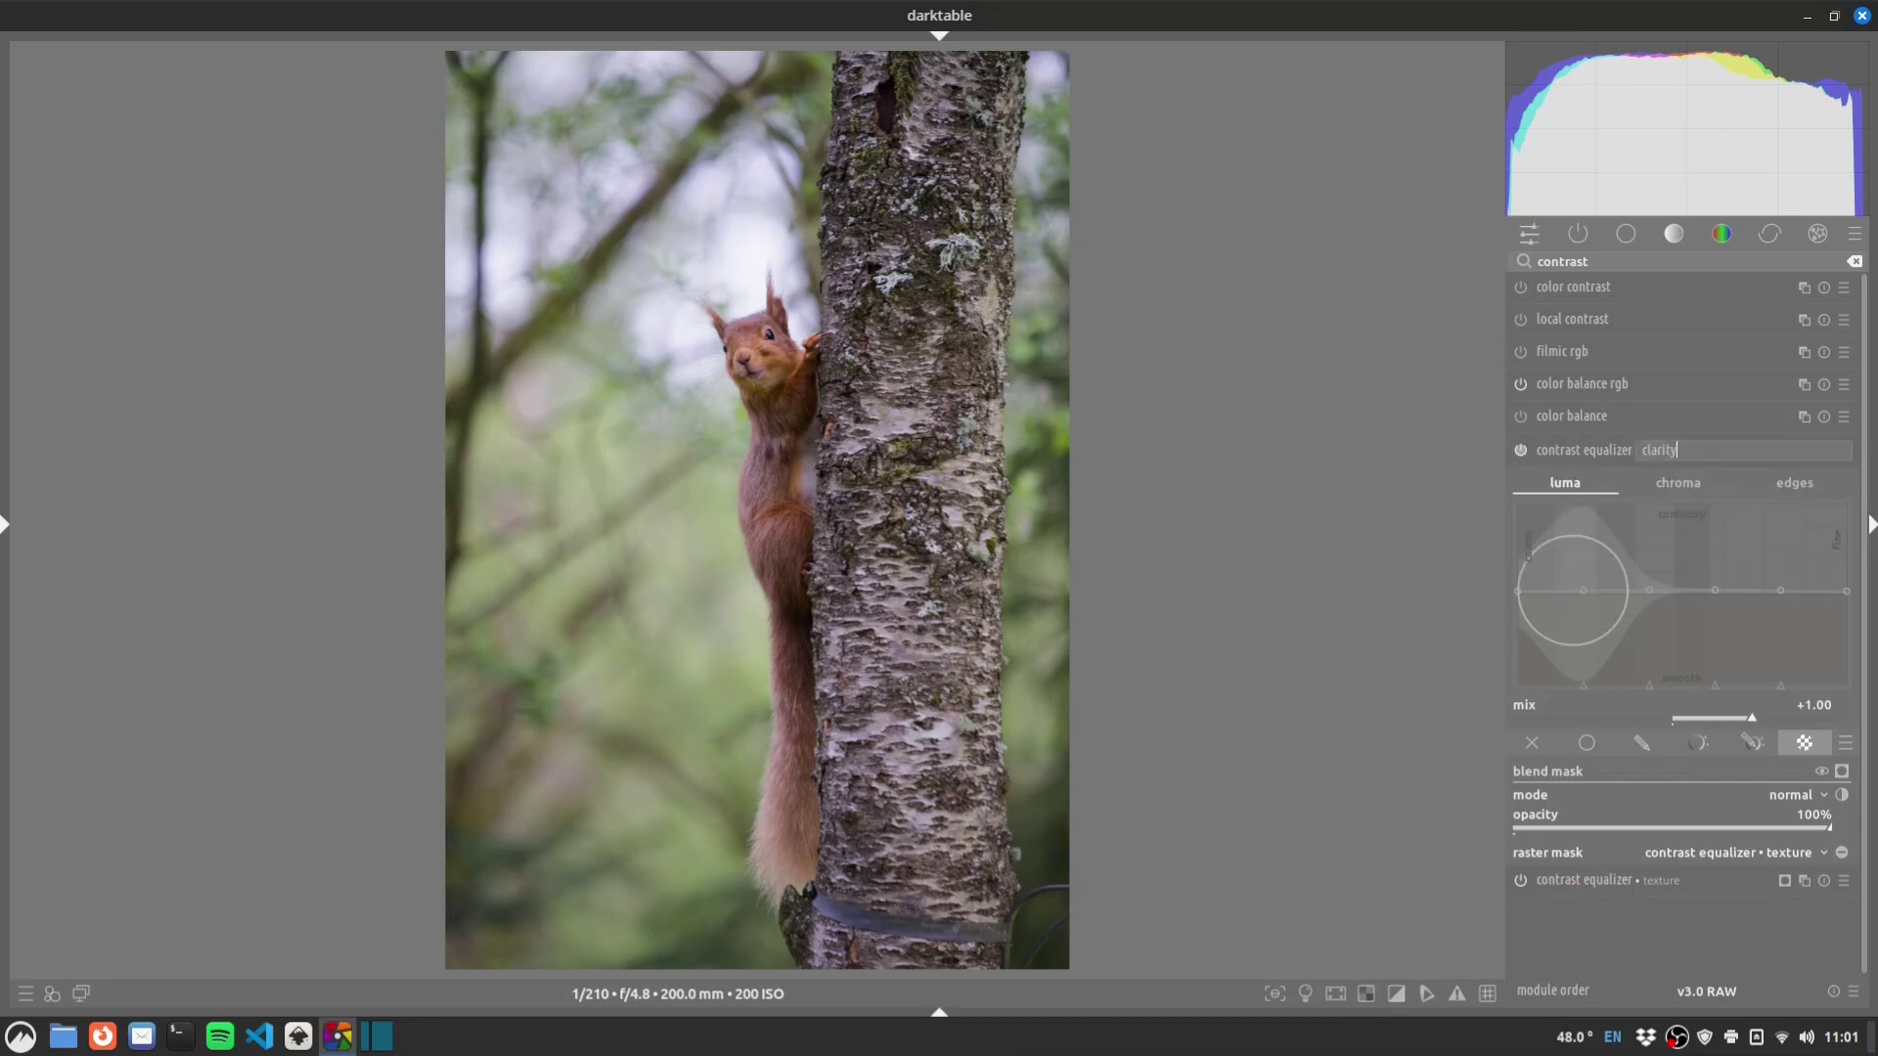
{"action": "type", "text": "larity"}
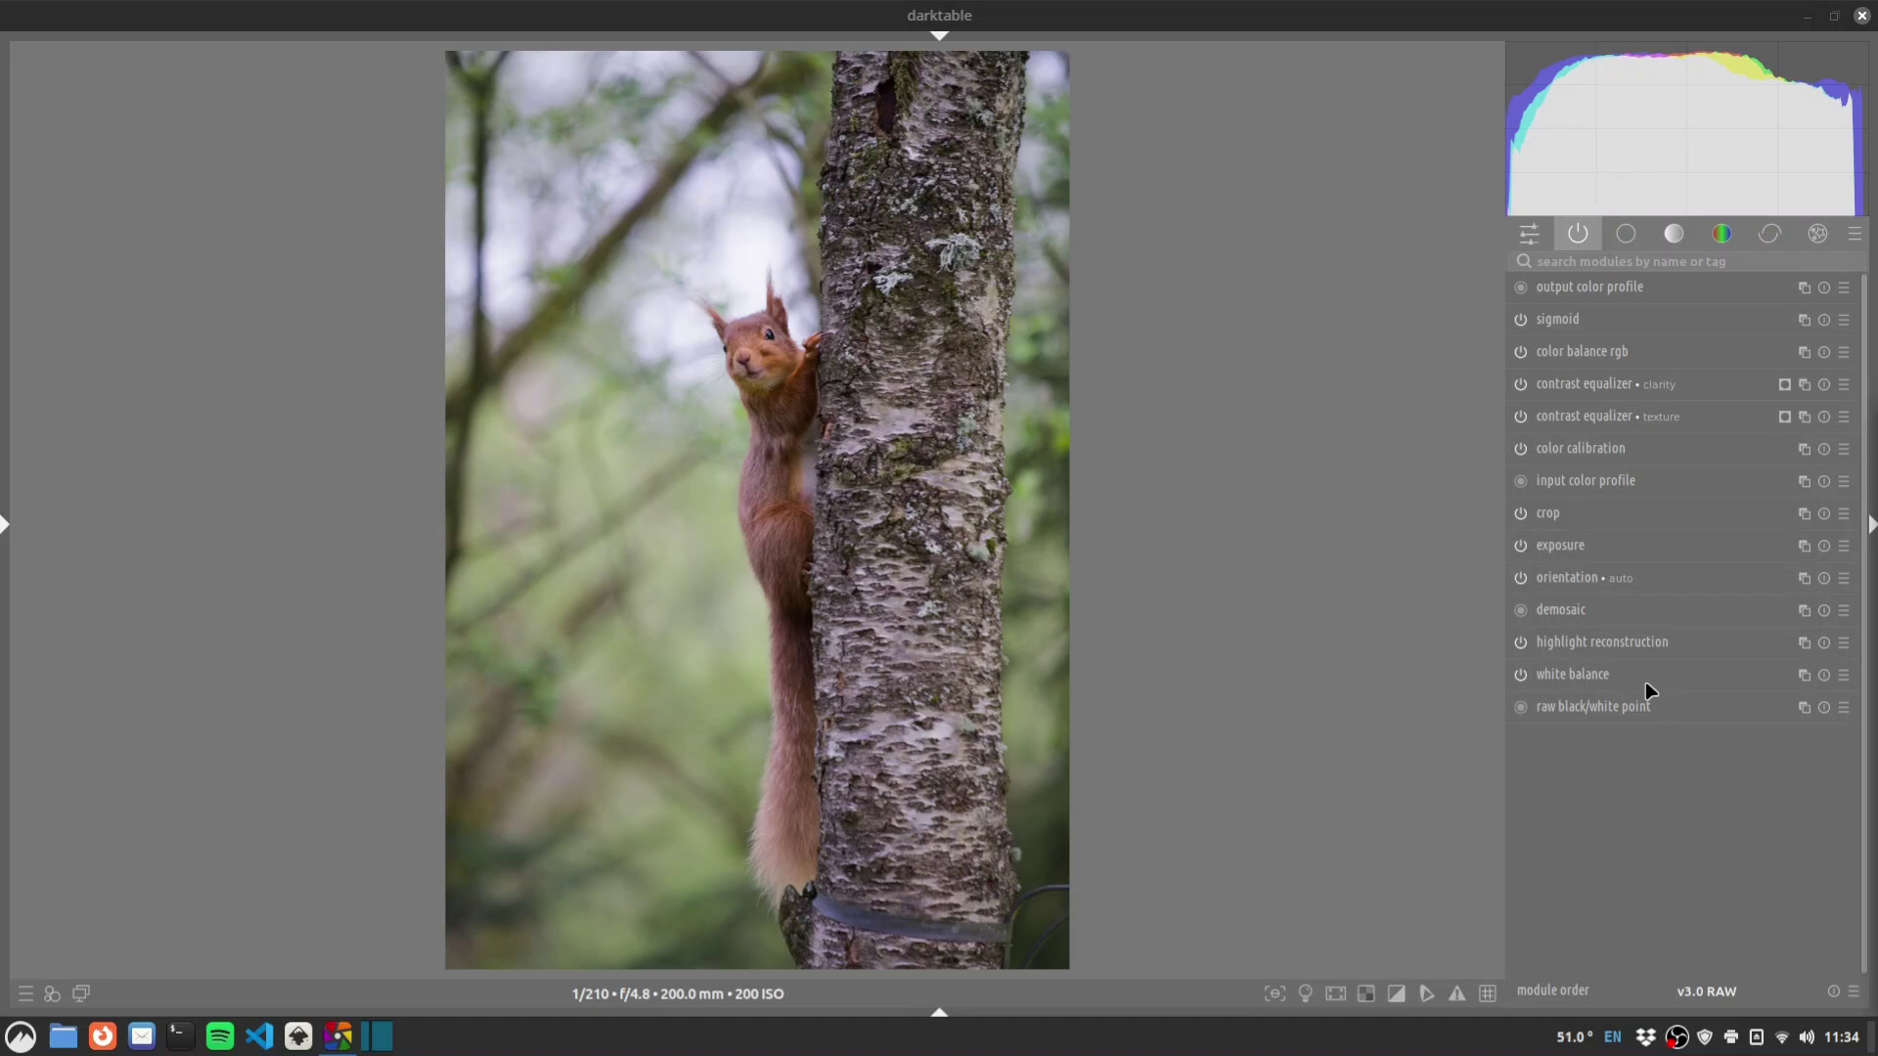
Open the color equalizer module and sample the hue of the squirrel's chest fur with its node placement picker.
{"action": "left_click", "coordinate": [1570, 258]}
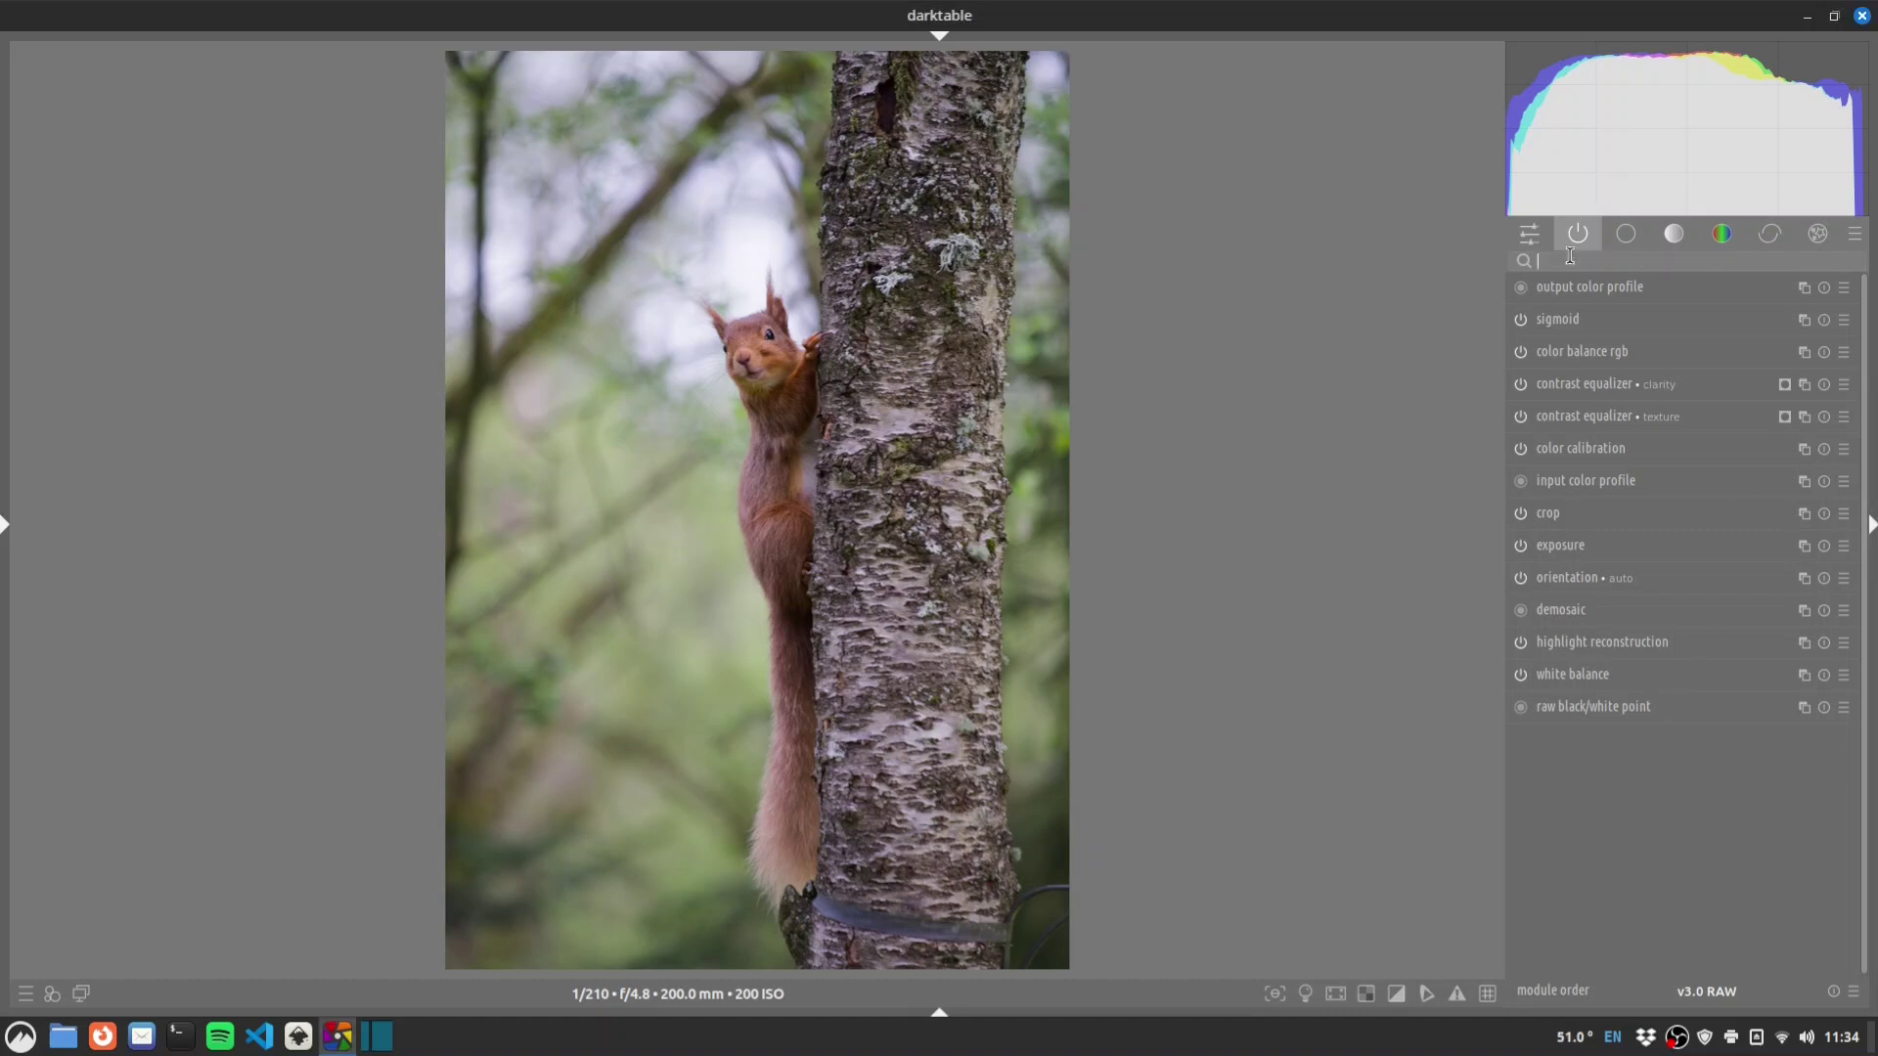
{"action": "type", "text": "color"}
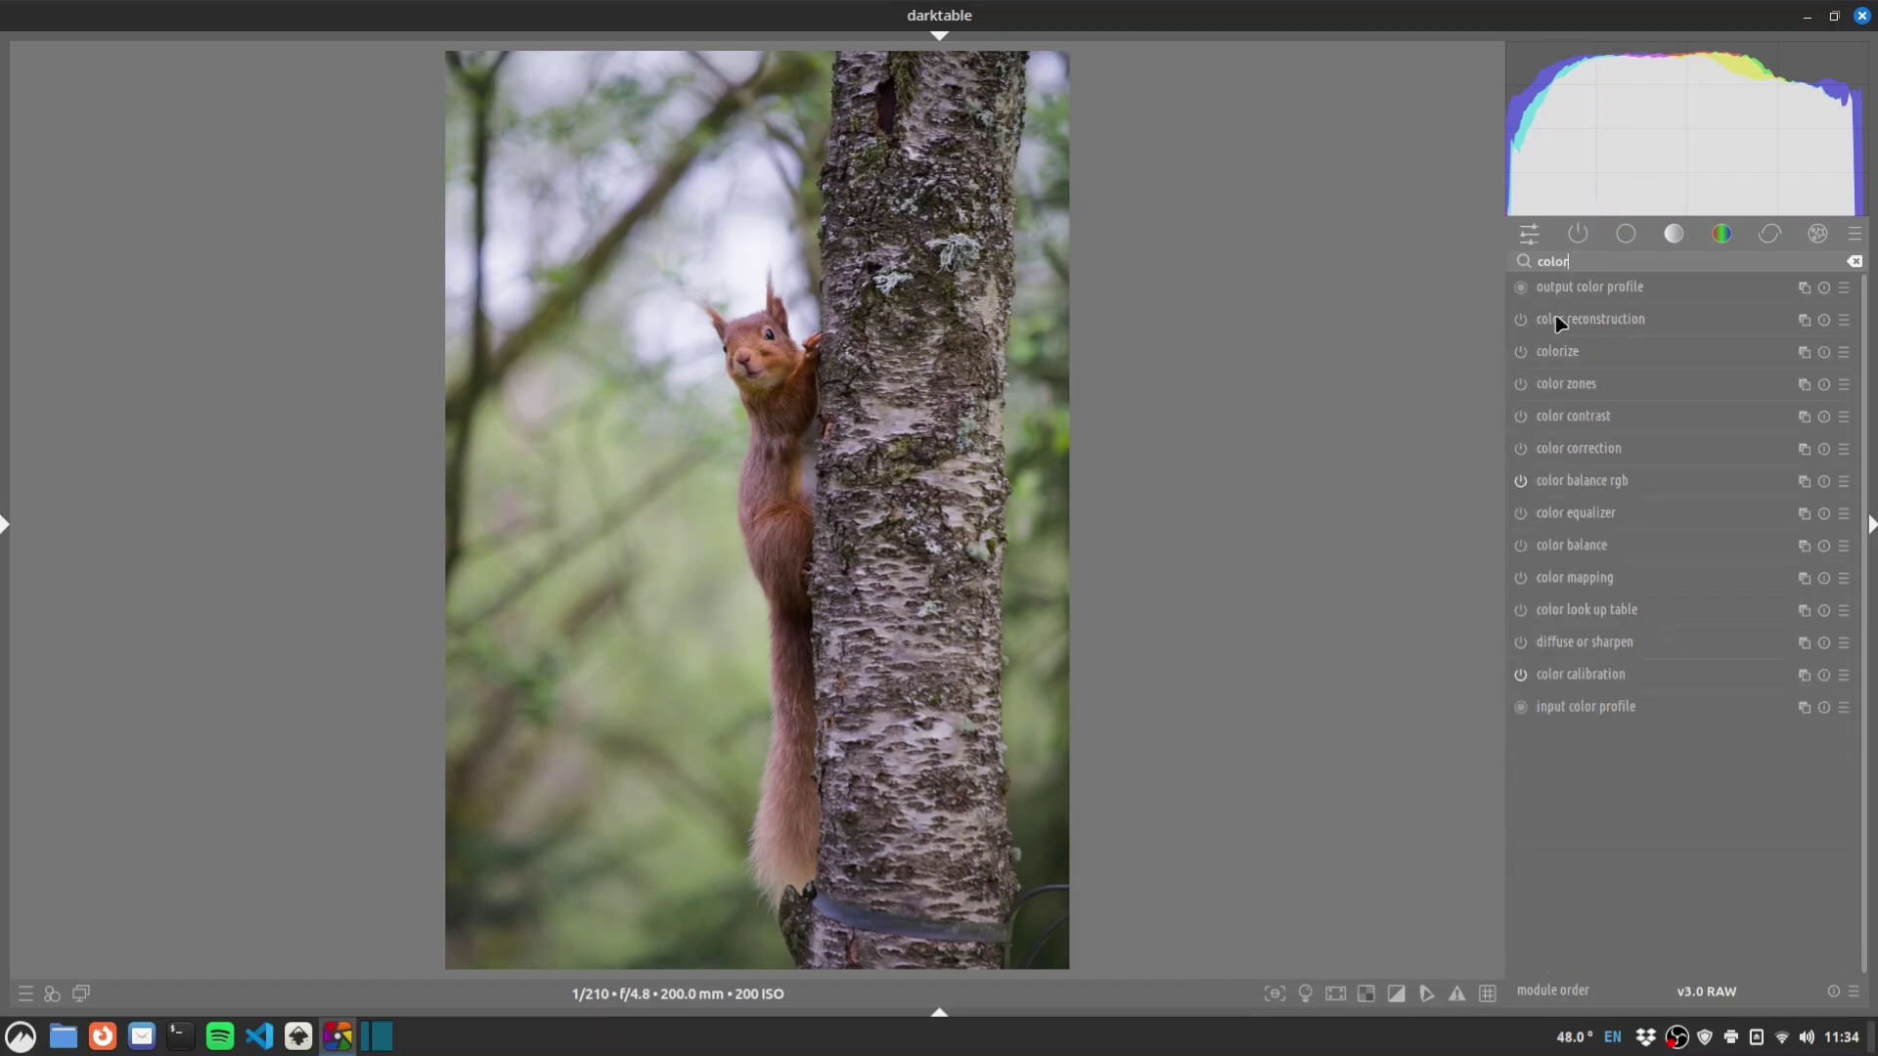
{"action": "left_click", "coordinate": [1579, 510]}
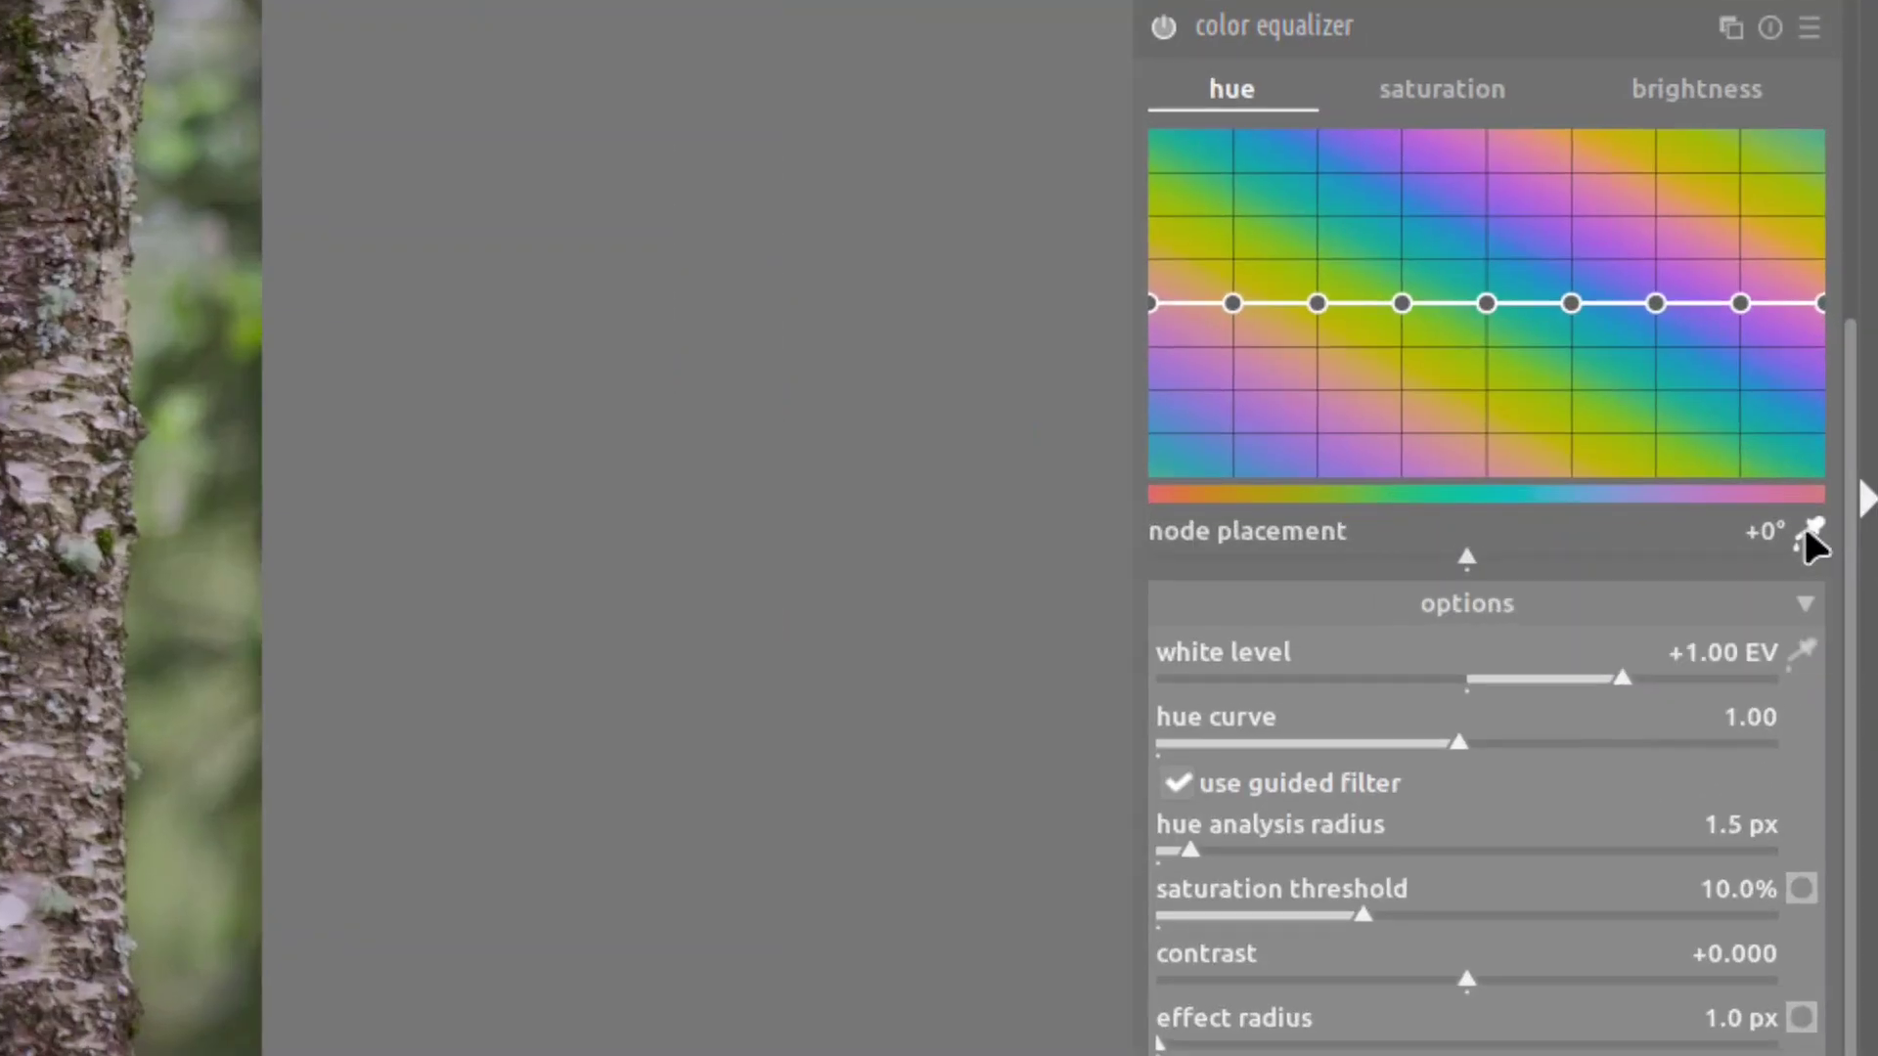
{"action": "left_click", "coordinate": [1806, 529]}
{"action": "key", "text": "shift+z"}
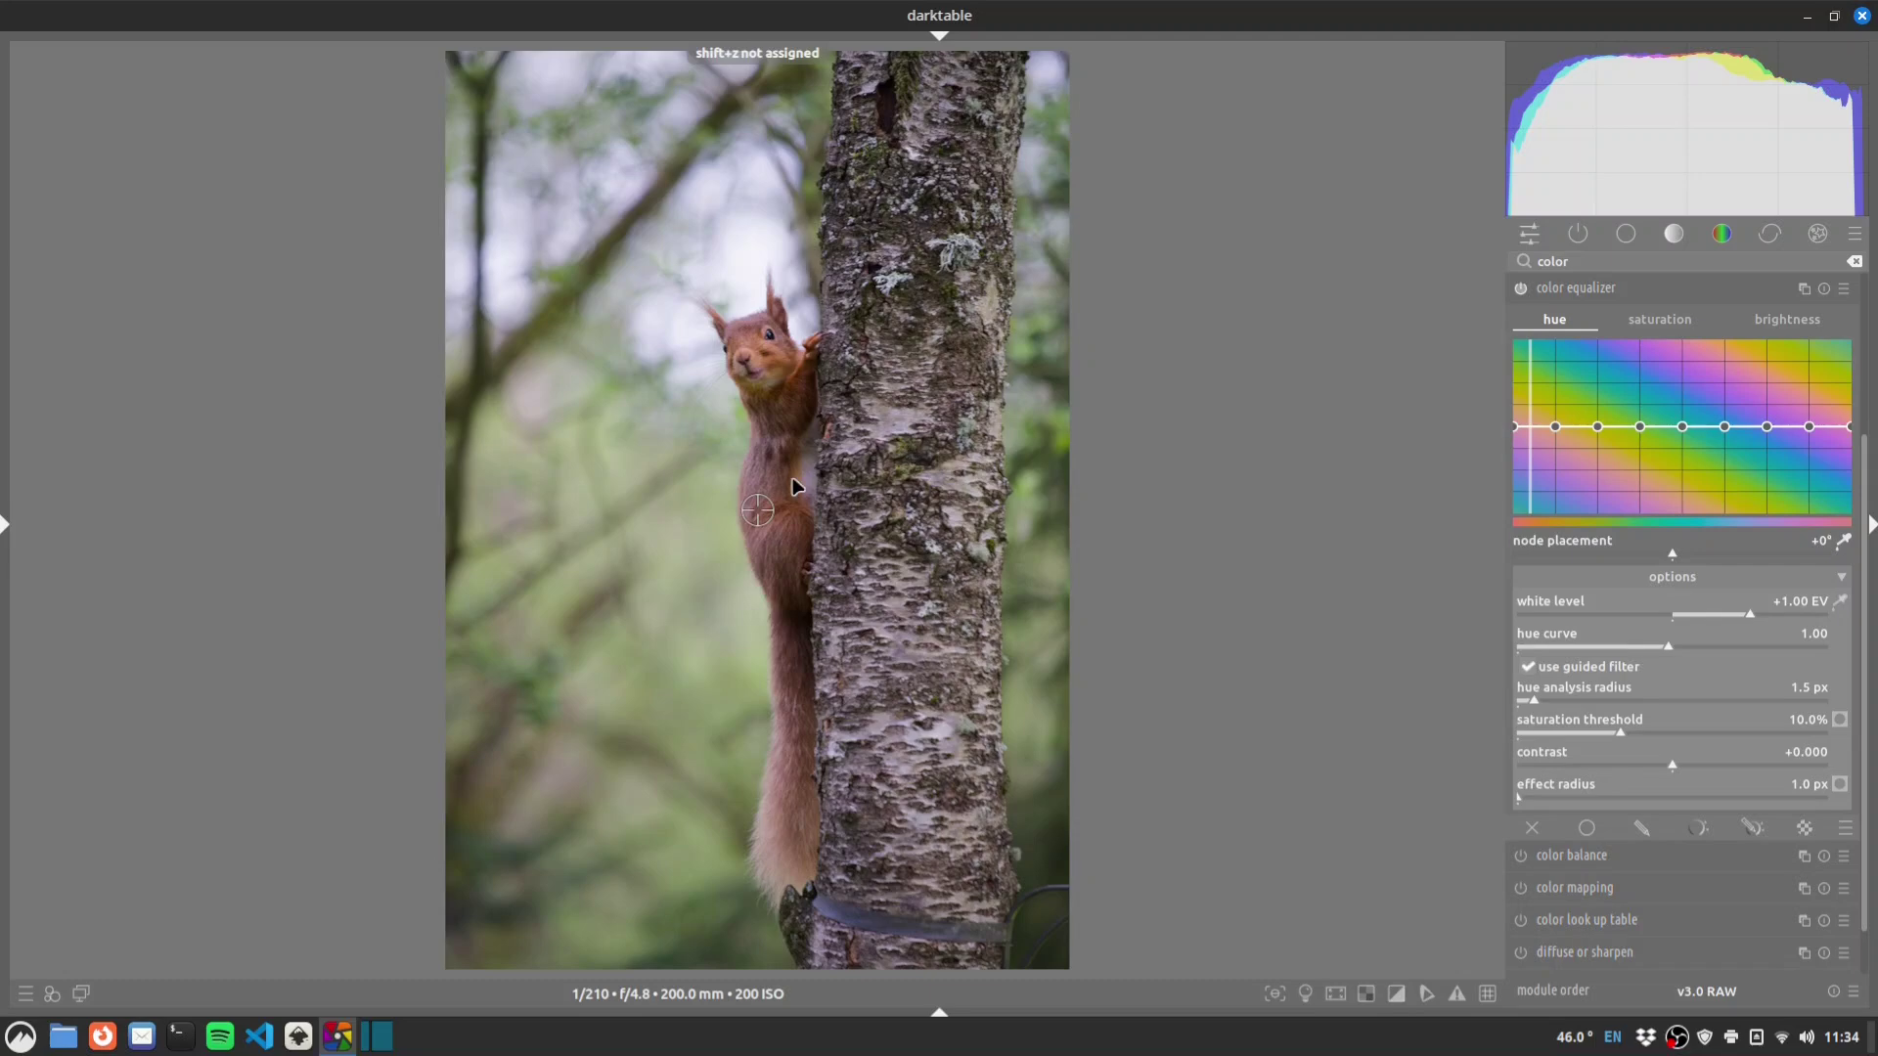
{"action": "left_click_drag", "start_coordinate": [793, 481], "coordinate": [764, 480]}
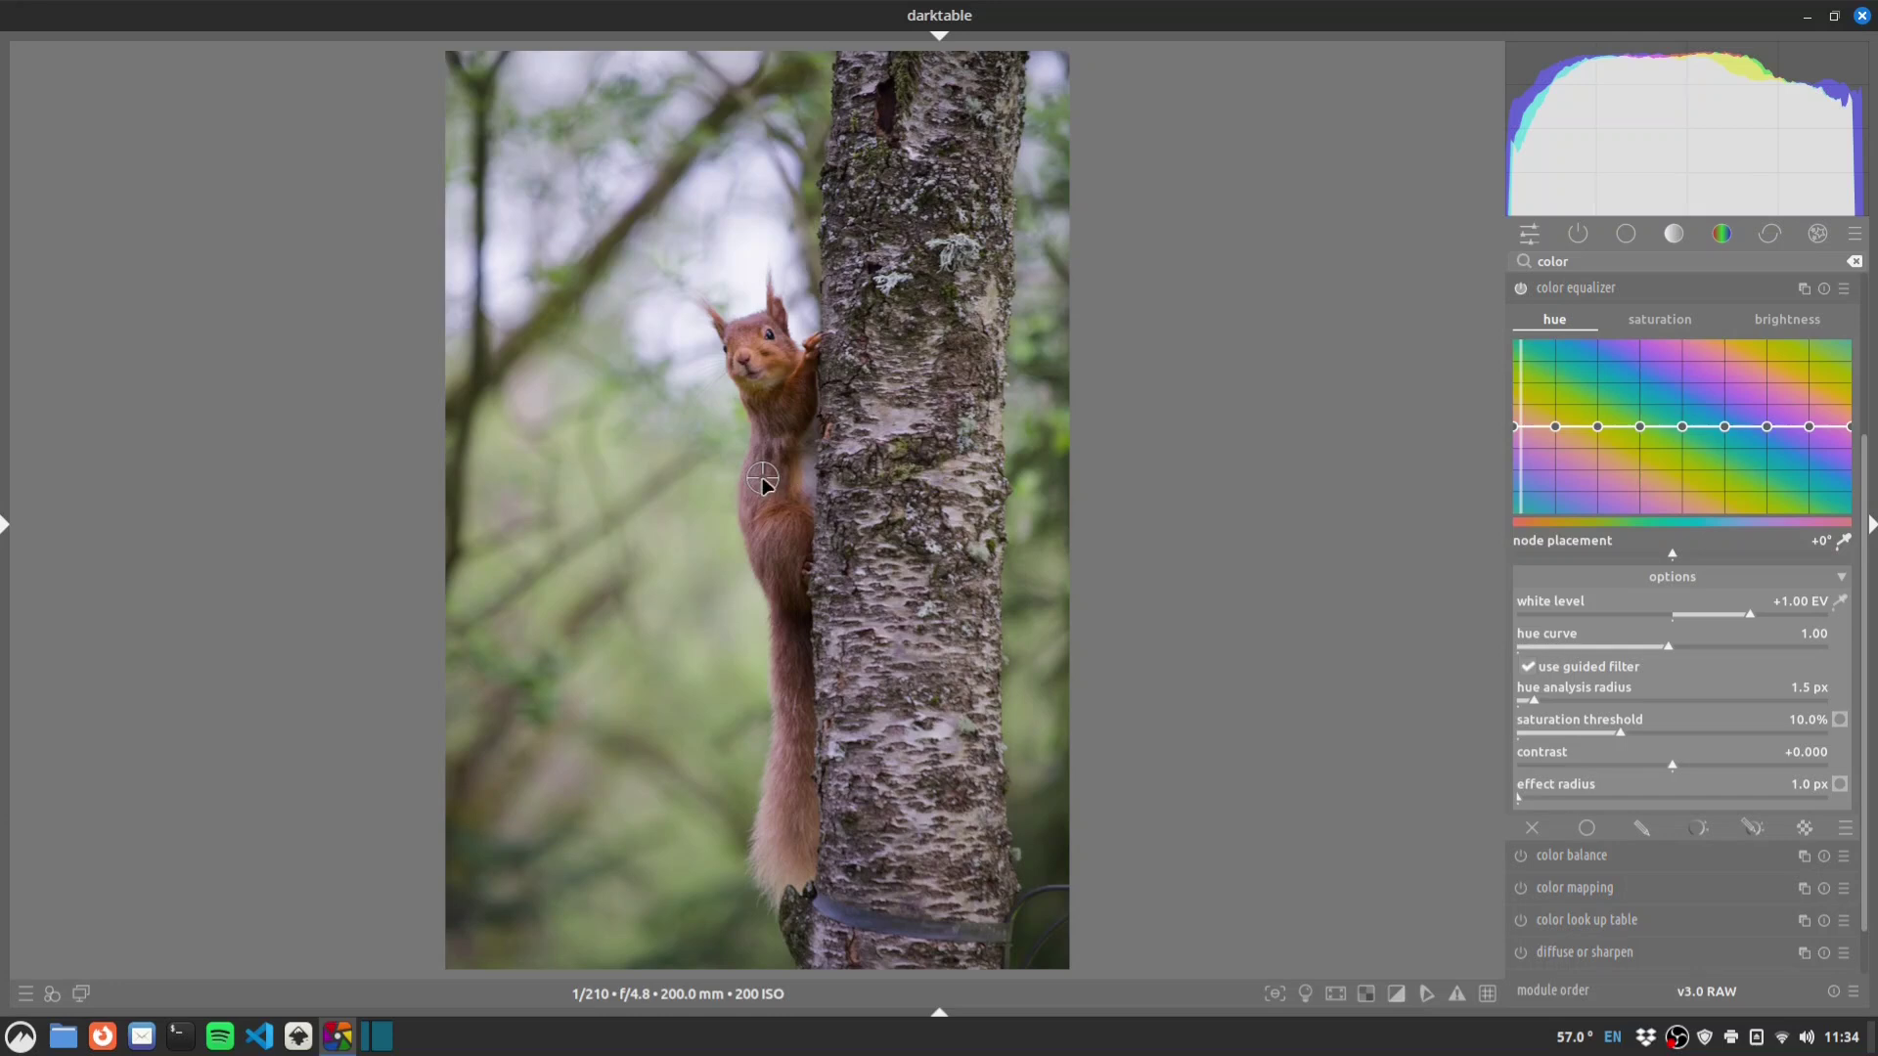
{"action": "mouse_move", "coordinate": [762, 478]}
{"action": "left_mouse_down"}
{"action": "mouse_move", "coordinate": [774, 509]}
{"action": "mouse_move", "coordinate": [780, 400]}
{"action": "mouse_move", "coordinate": [777, 423]}
{"action": "left_mouse_up"}
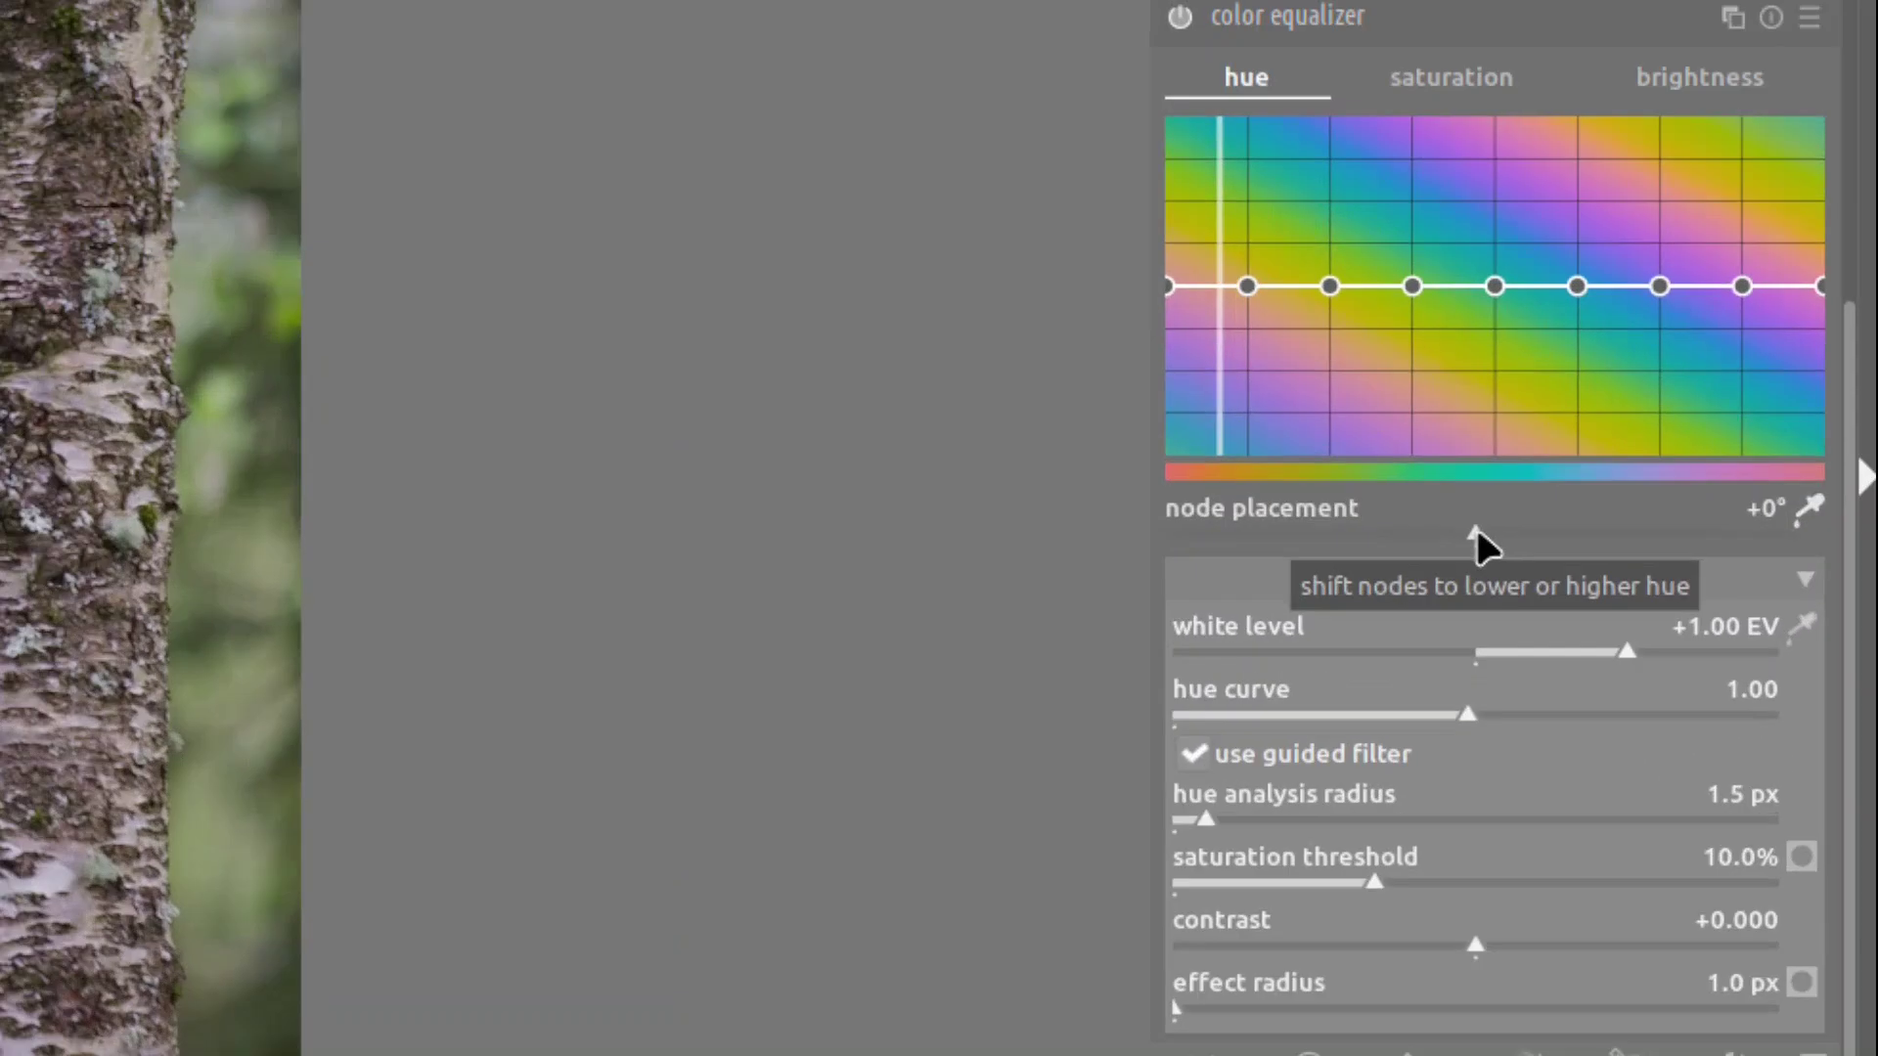
Set the color equalizer's node placement to -15° and slightly raise the saturation node at the squirrel's sampled hue.
{"action": "left_click_drag", "start_coordinate": [1457, 529], "coordinate": [1257, 520]}
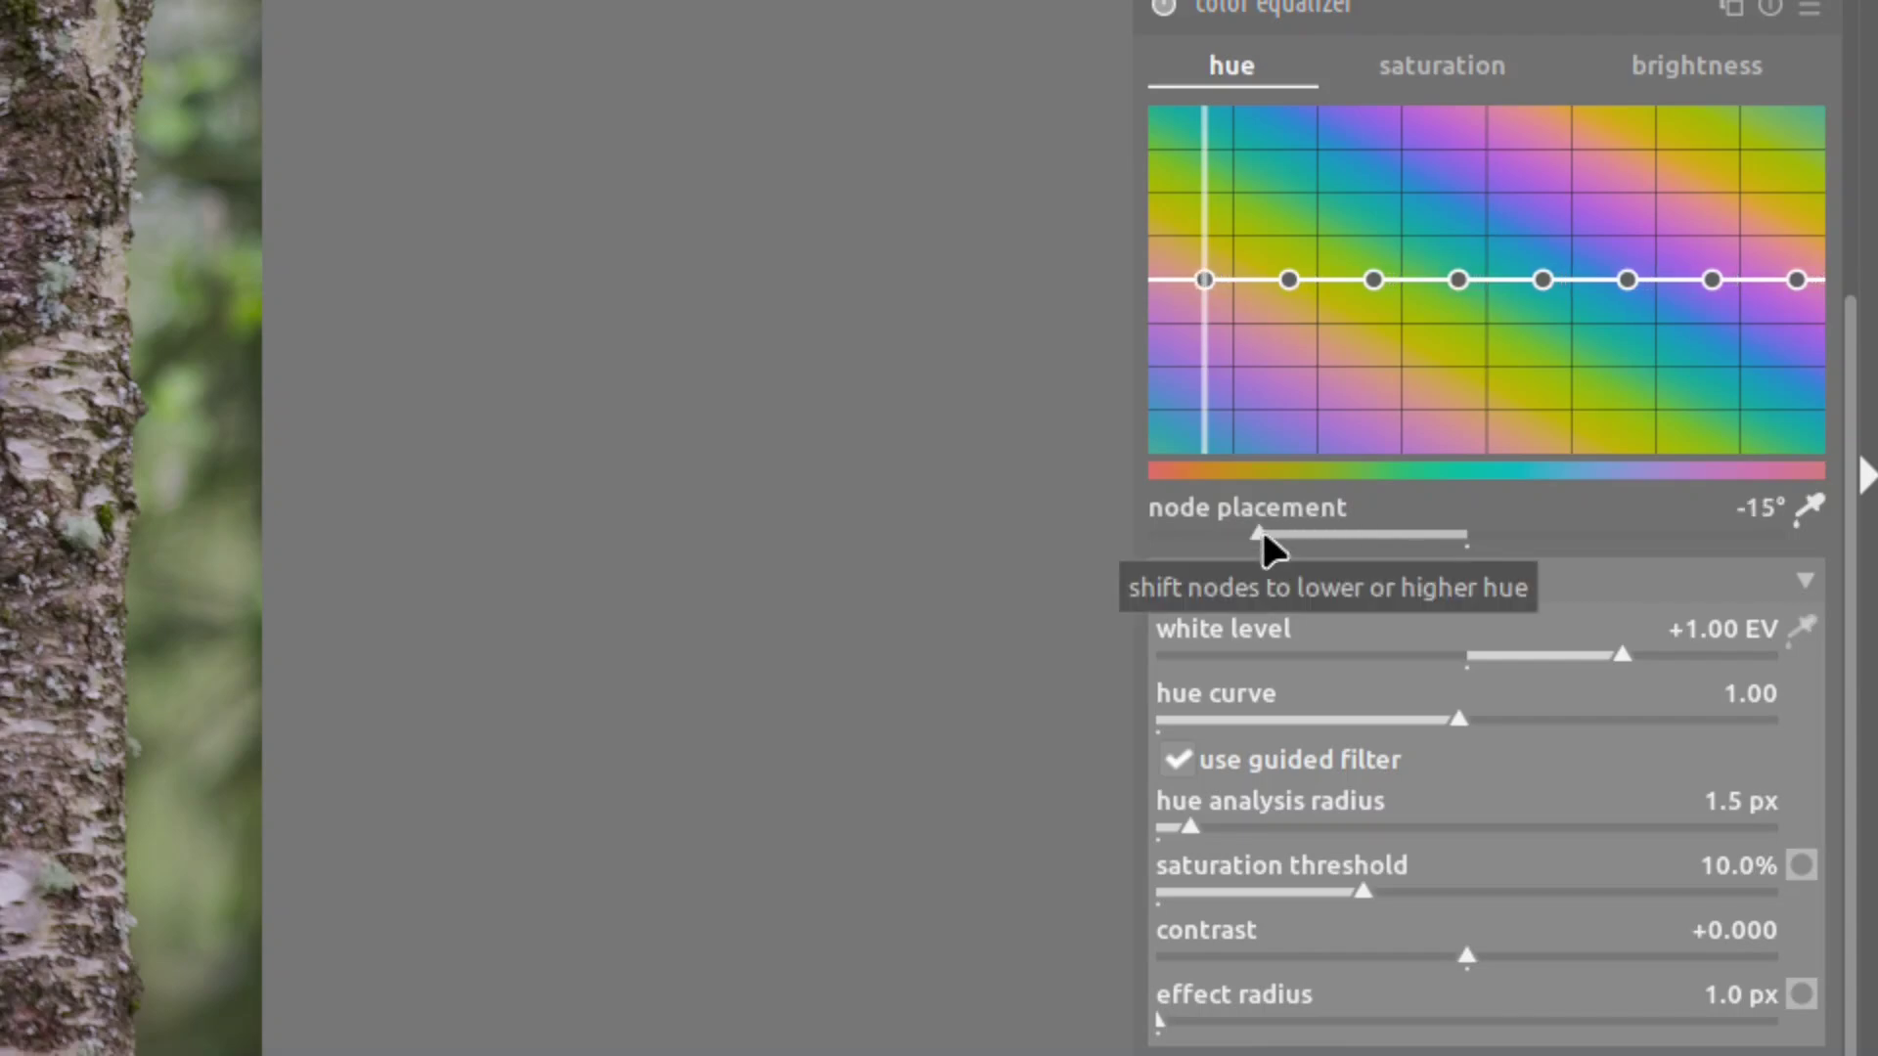
{"action": "key", "text": "shift+z"}
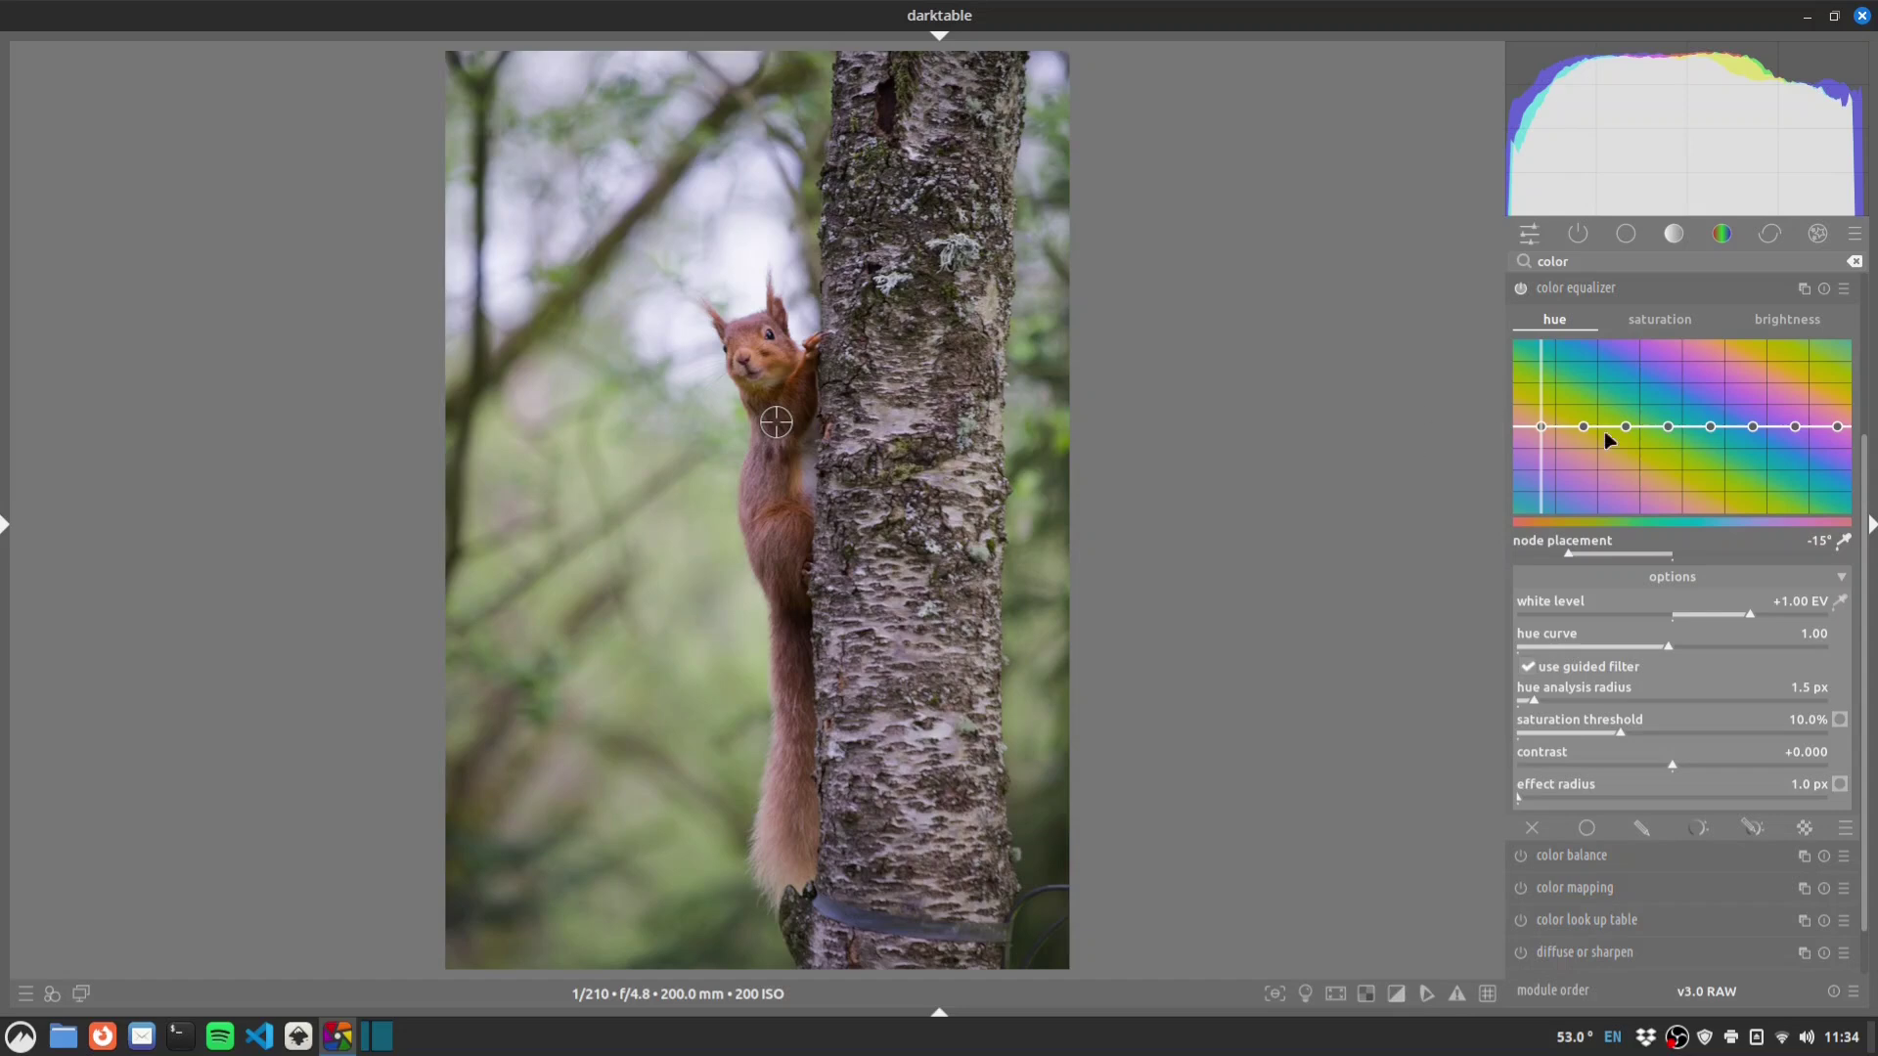
{"action": "left_click", "coordinate": [1652, 320]}
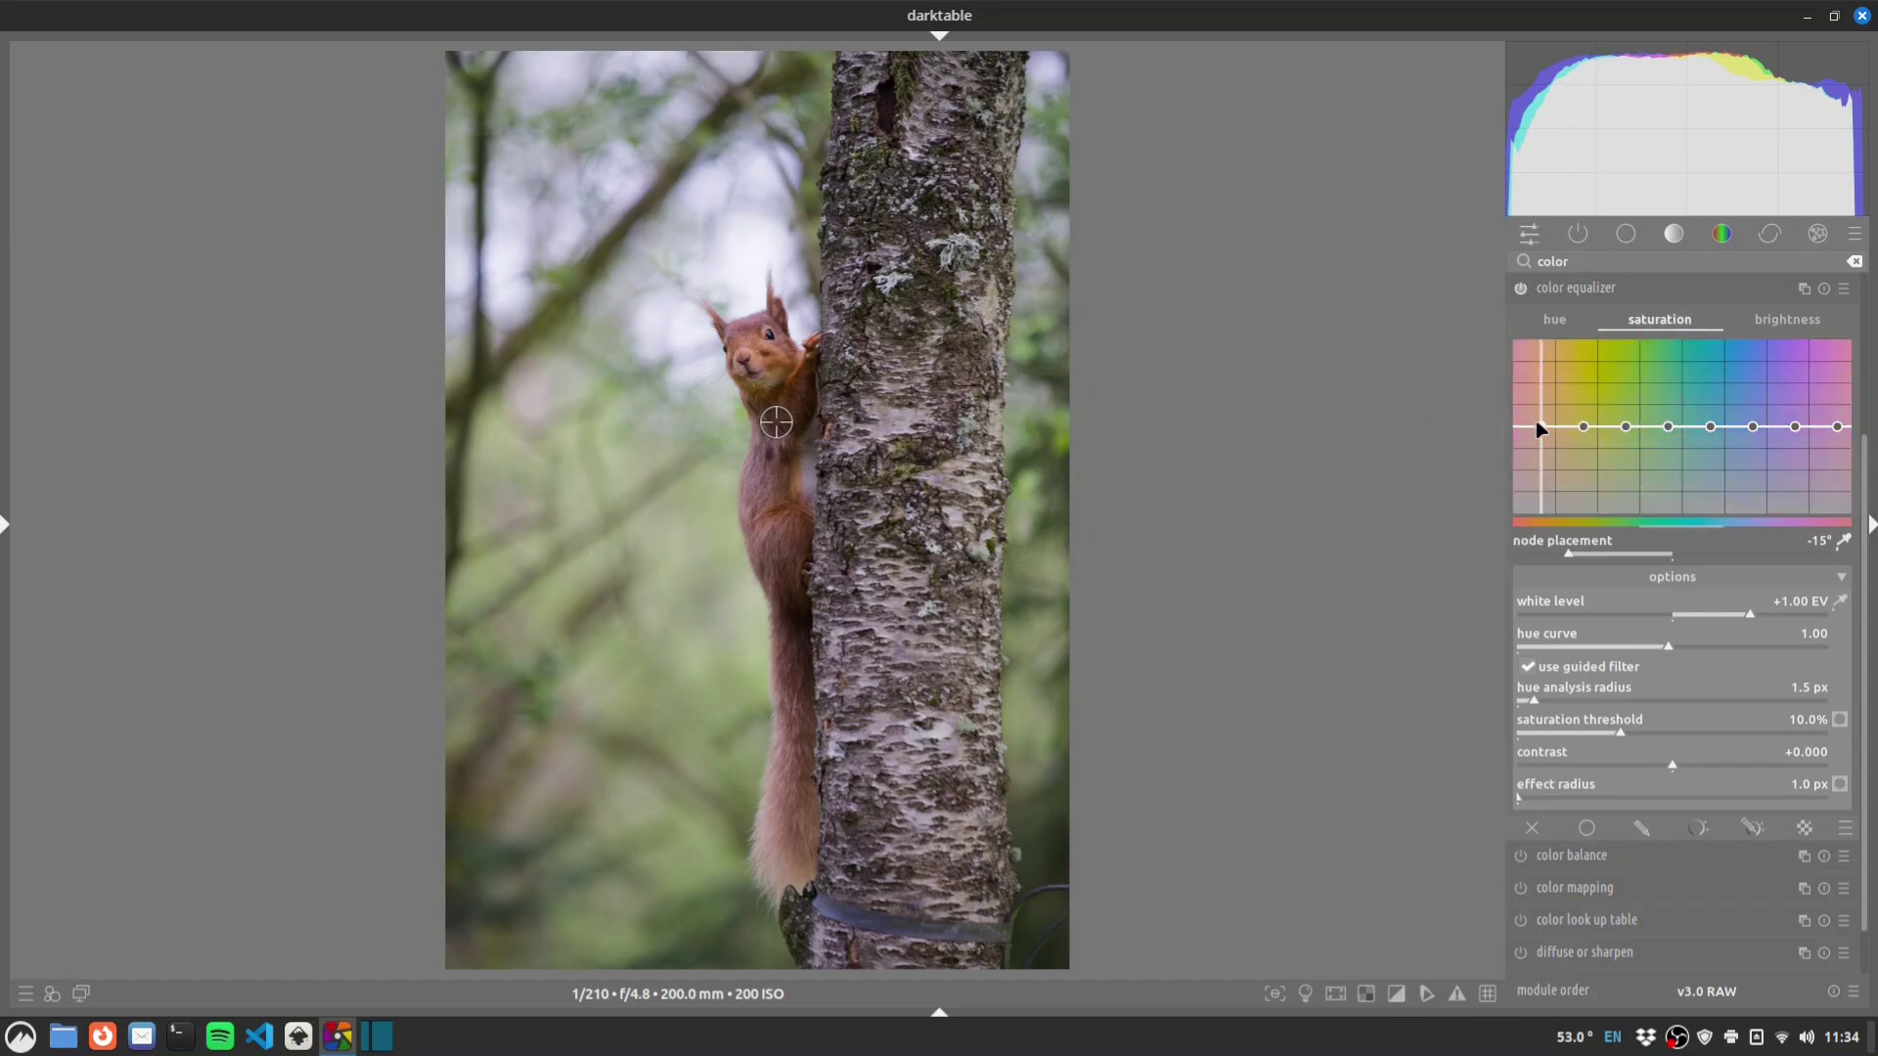
{"action": "left_click_drag", "start_coordinate": [1541, 430], "coordinate": [1543, 420]}
{"action": "left_click", "coordinate": [1586, 428]}
{"action": "scroll", "coordinate": [1839, 424], "scroll_direction": "up", "scroll_amount": 3}
Limit the color equalizer with a raster mask that reuses the mask from contrast equalizer • texture, and clear the module search.
{"action": "left_click", "coordinate": [1805, 828]}
{"action": "left_click", "coordinate": [1769, 938]}
{"action": "left_click", "coordinate": [1765, 951]}
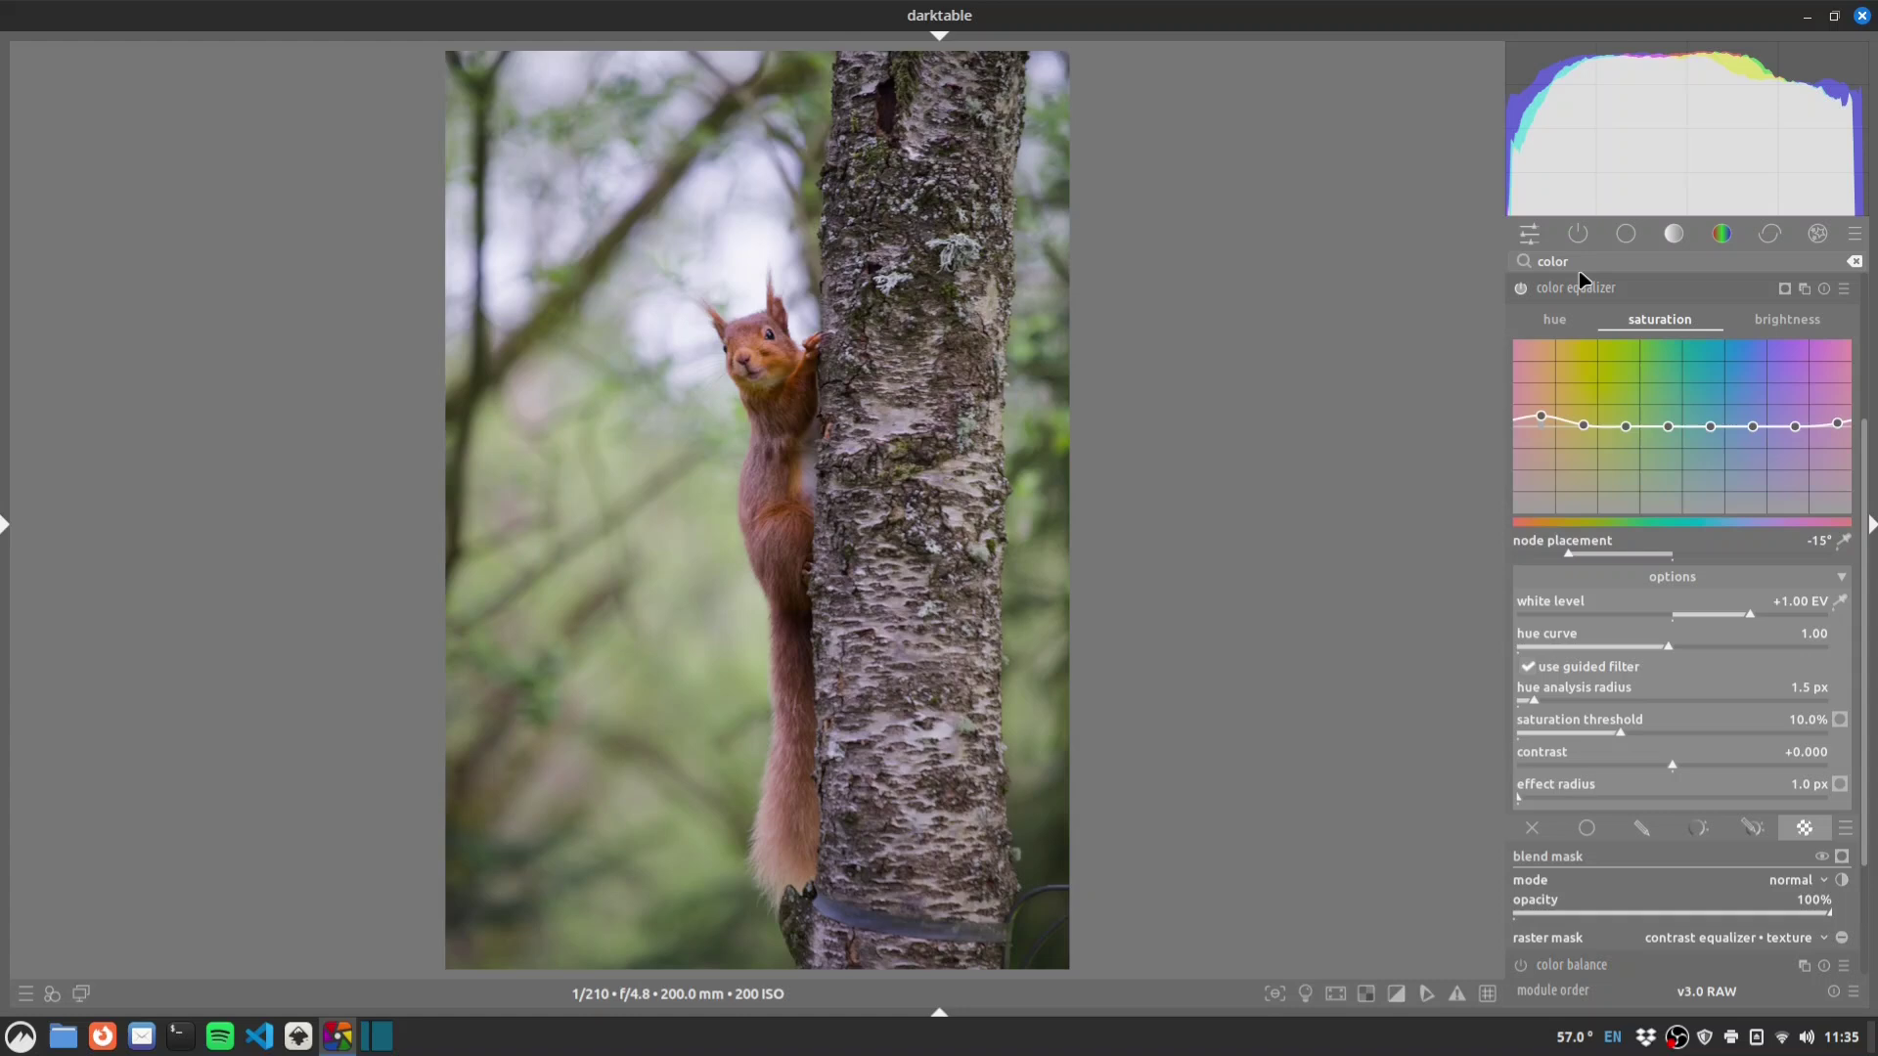
{"action": "left_click", "coordinate": [1854, 261]}
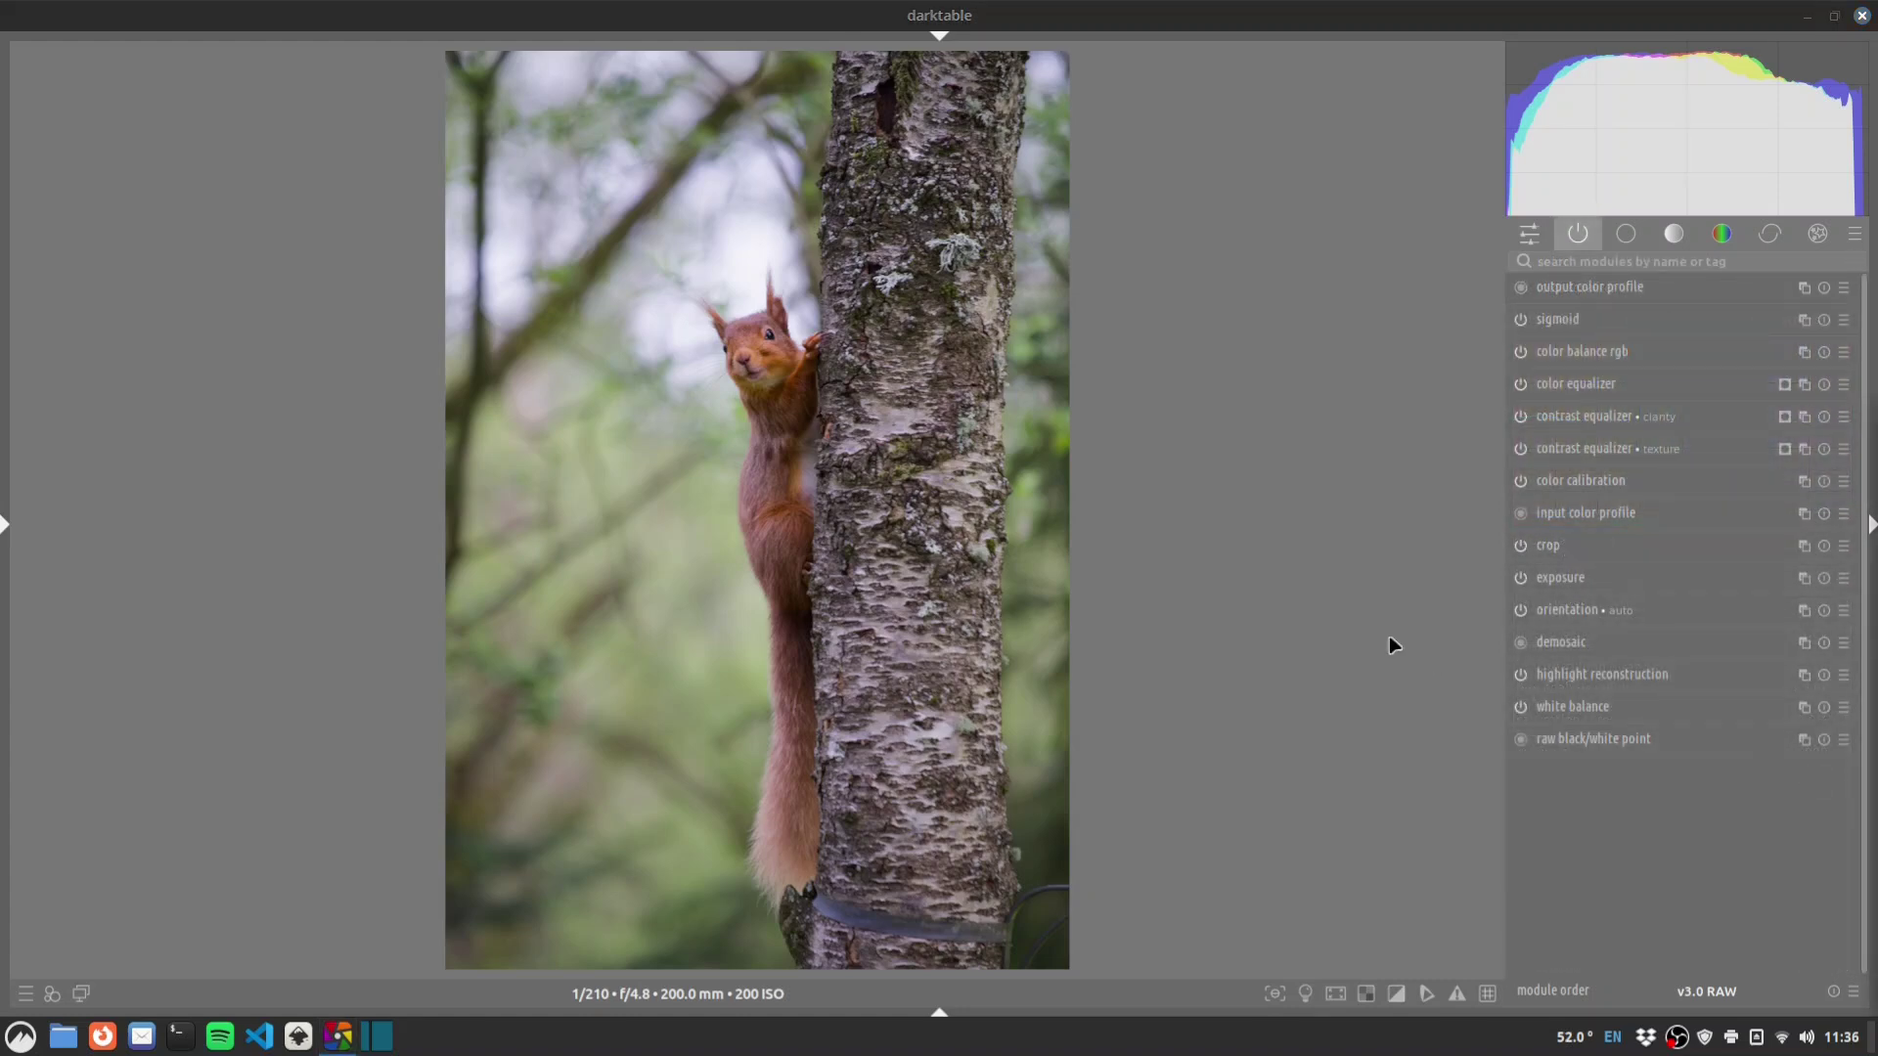
Create a new exposure instance and draw a tall, feathered ellipse mask around the squirrel.
{"action": "left_click", "coordinate": [1632, 259]}
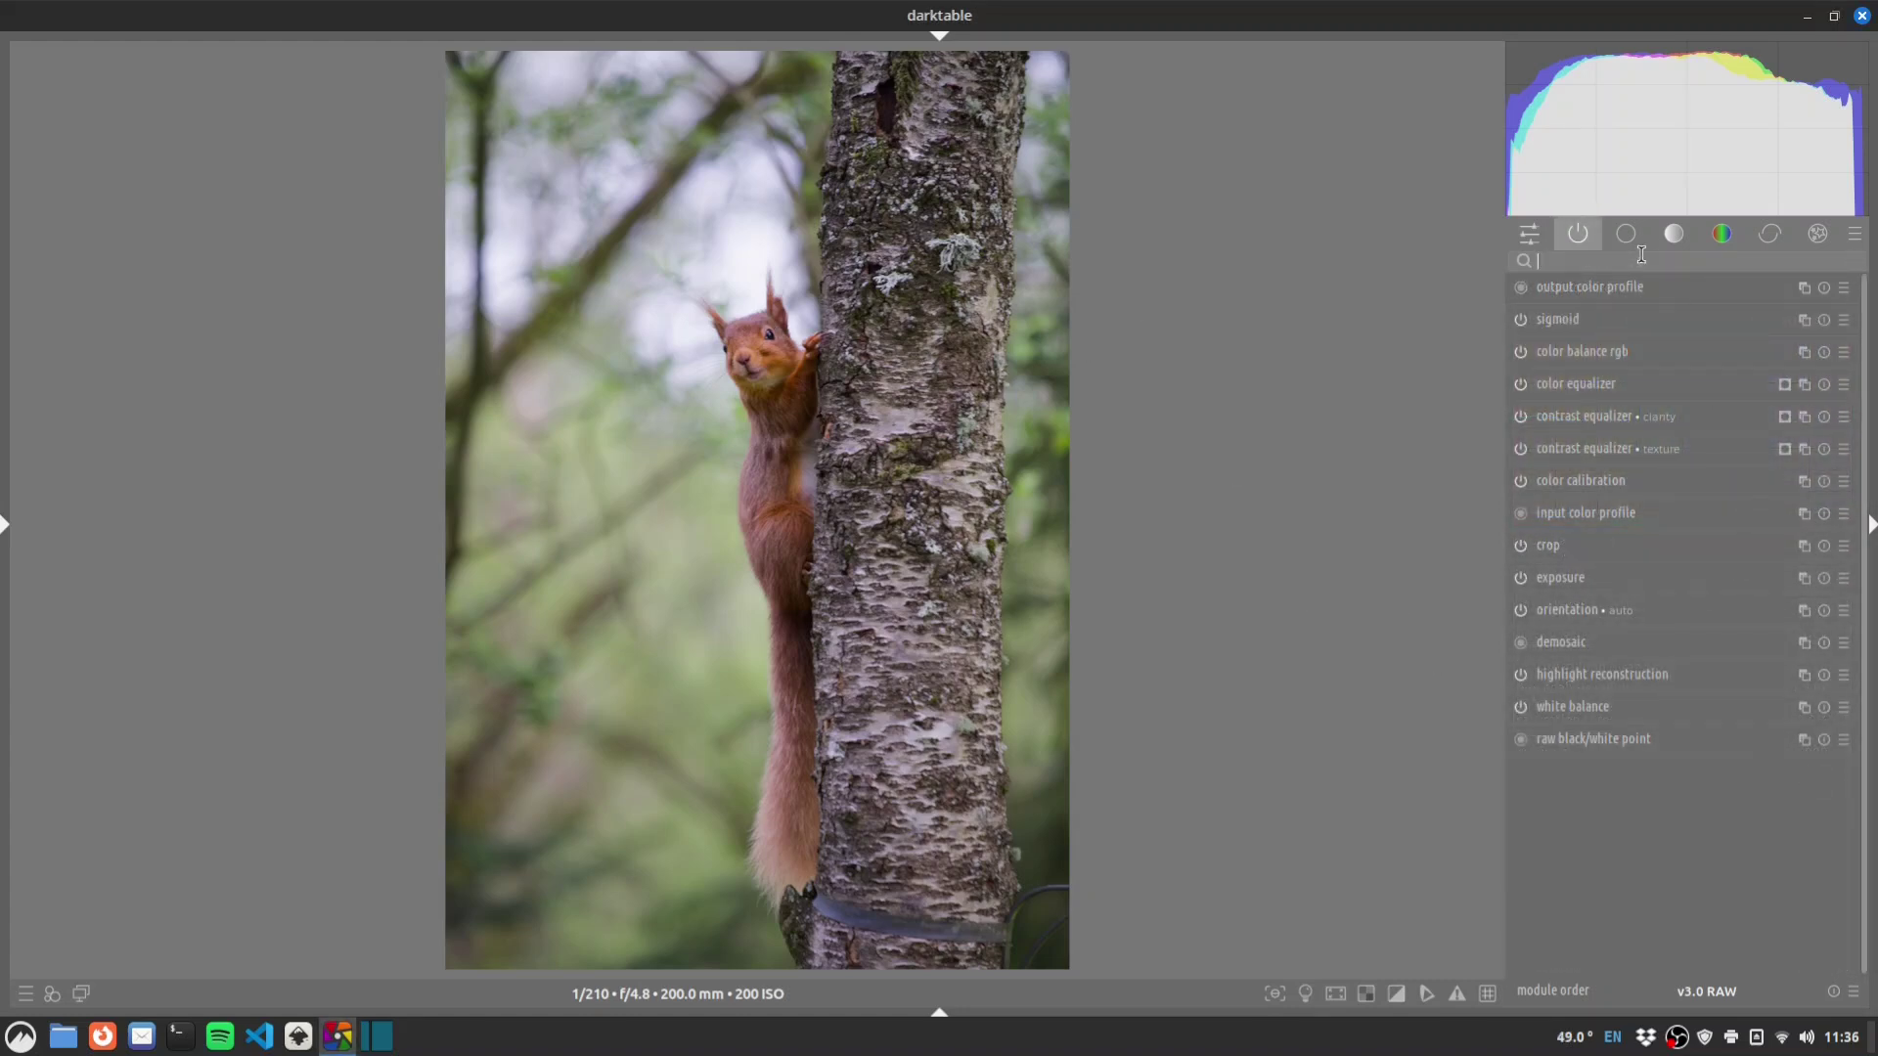
{"action": "left_click", "coordinate": [1807, 578]}
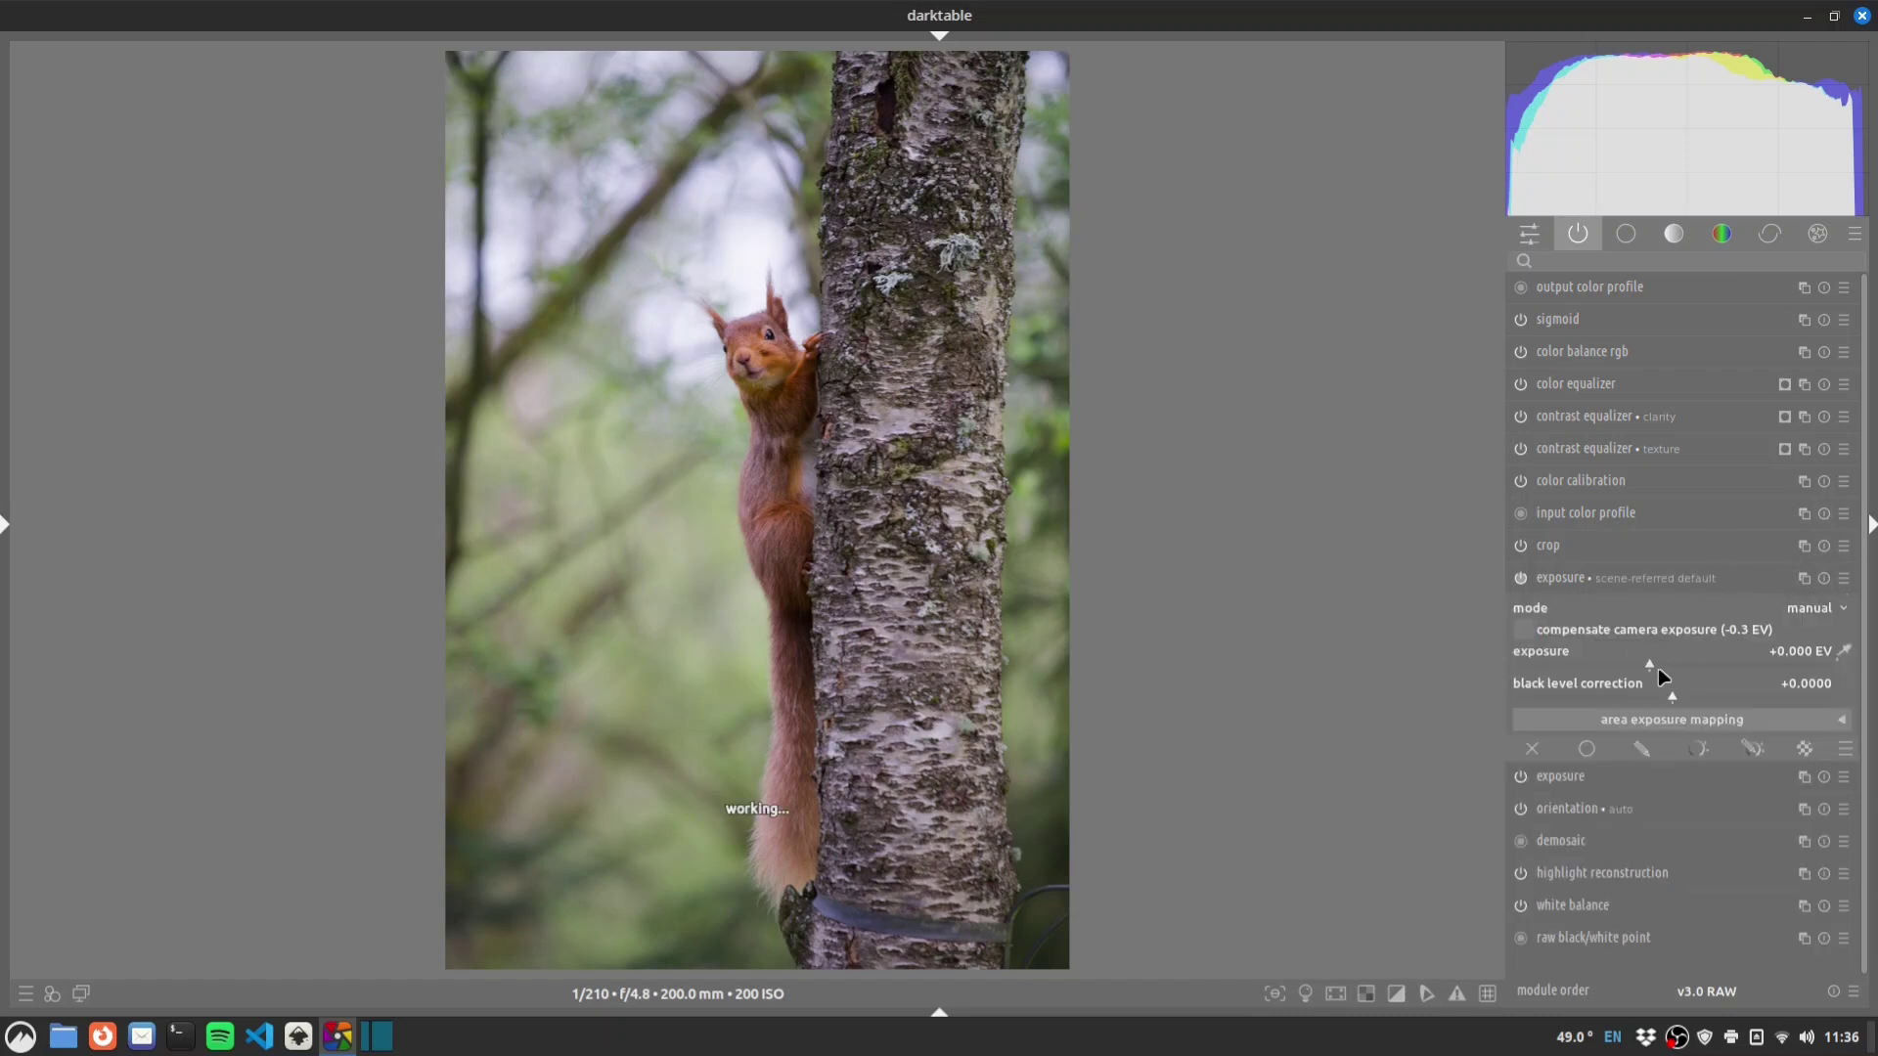
{"action": "left_click", "coordinate": [1642, 748]}
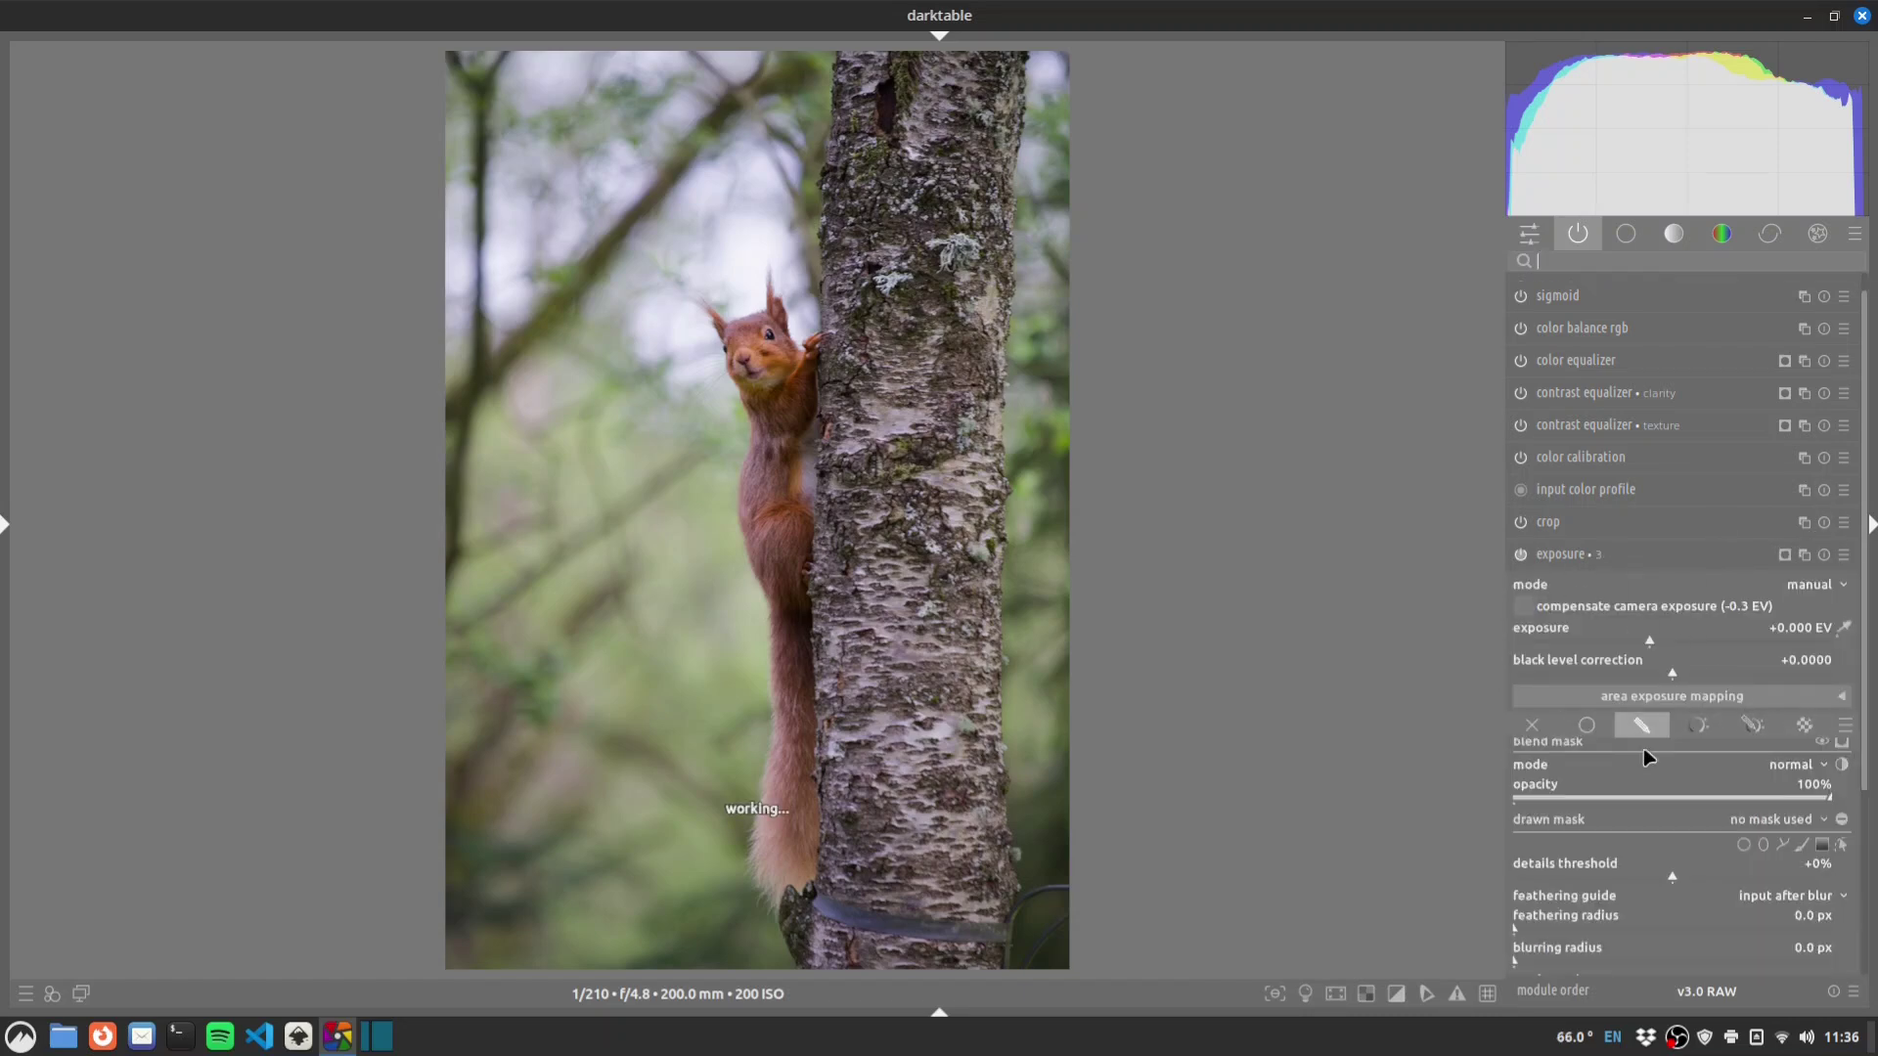
{"action": "left_click", "coordinate": [1762, 600]}
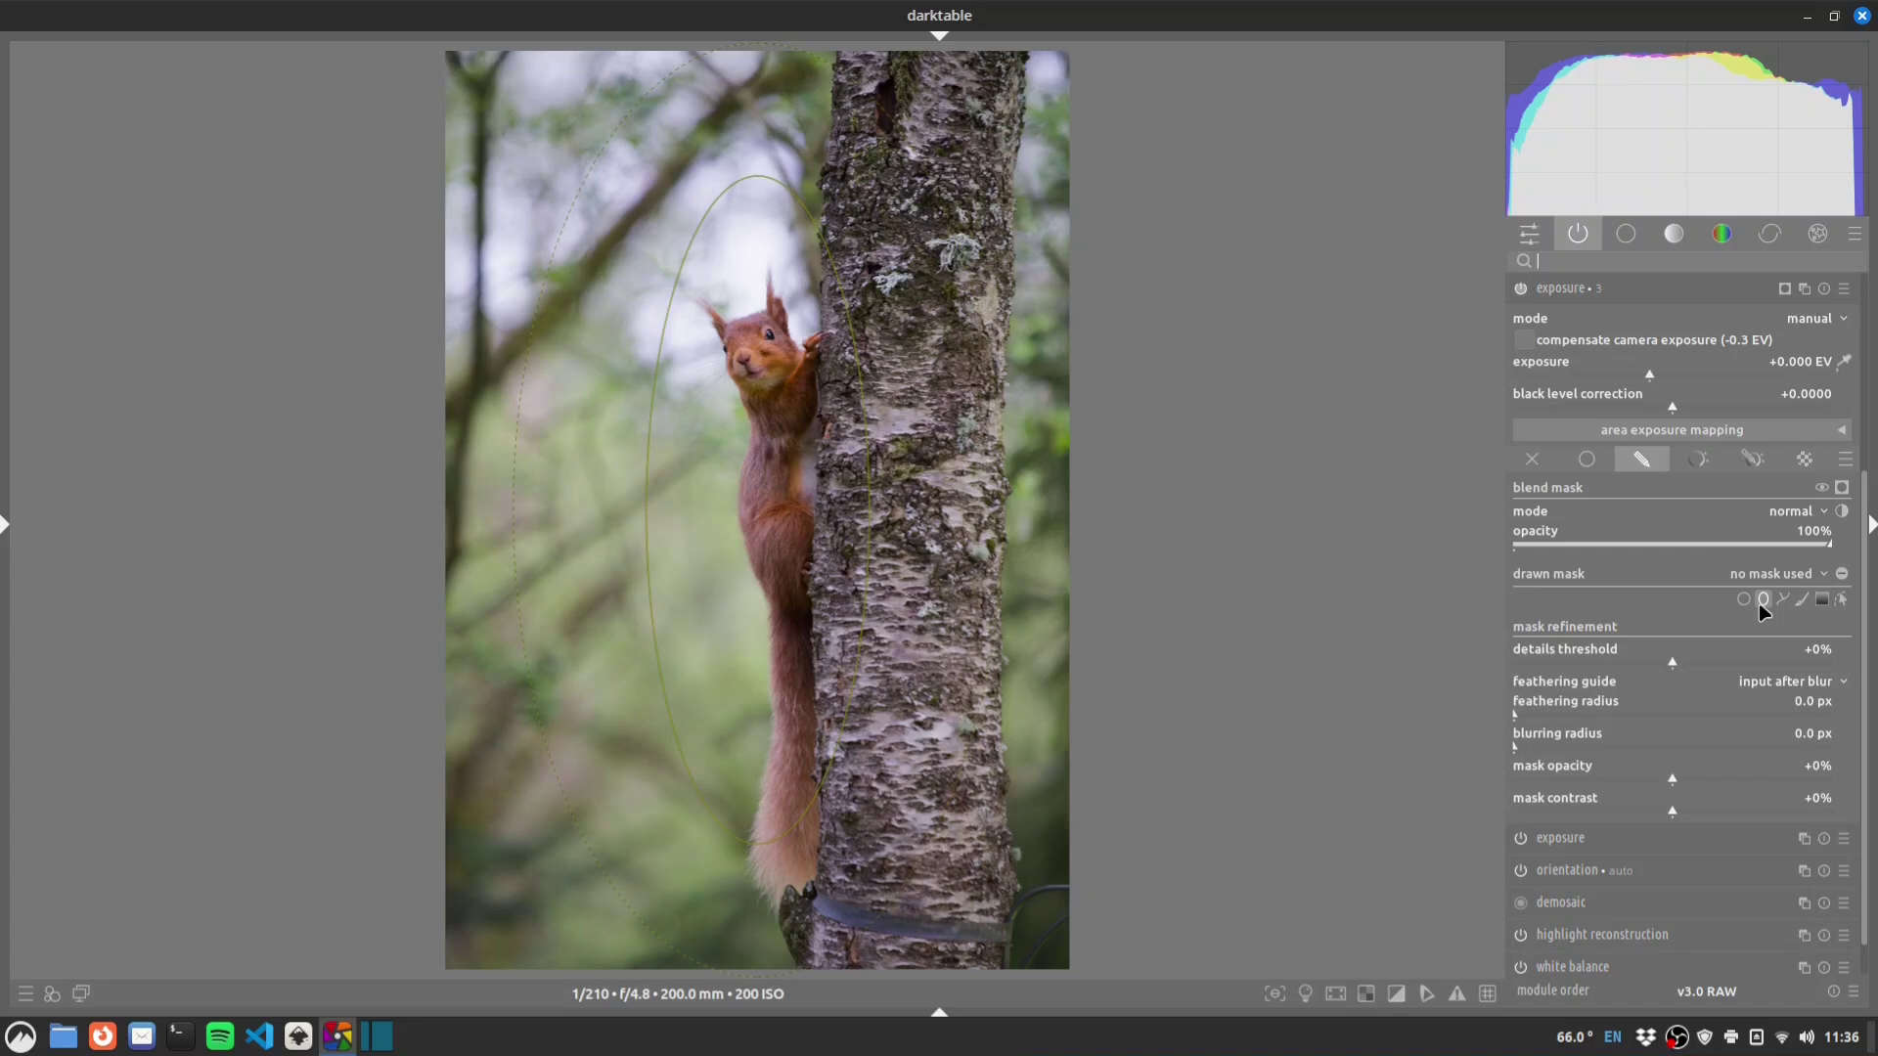
{"action": "left_click", "coordinate": [761, 510]}
{"action": "left_click_drag", "start_coordinate": [827, 529], "coordinate": [822, 544]}
{"action": "left_click_drag", "start_coordinate": [758, 194], "coordinate": [761, 228]}
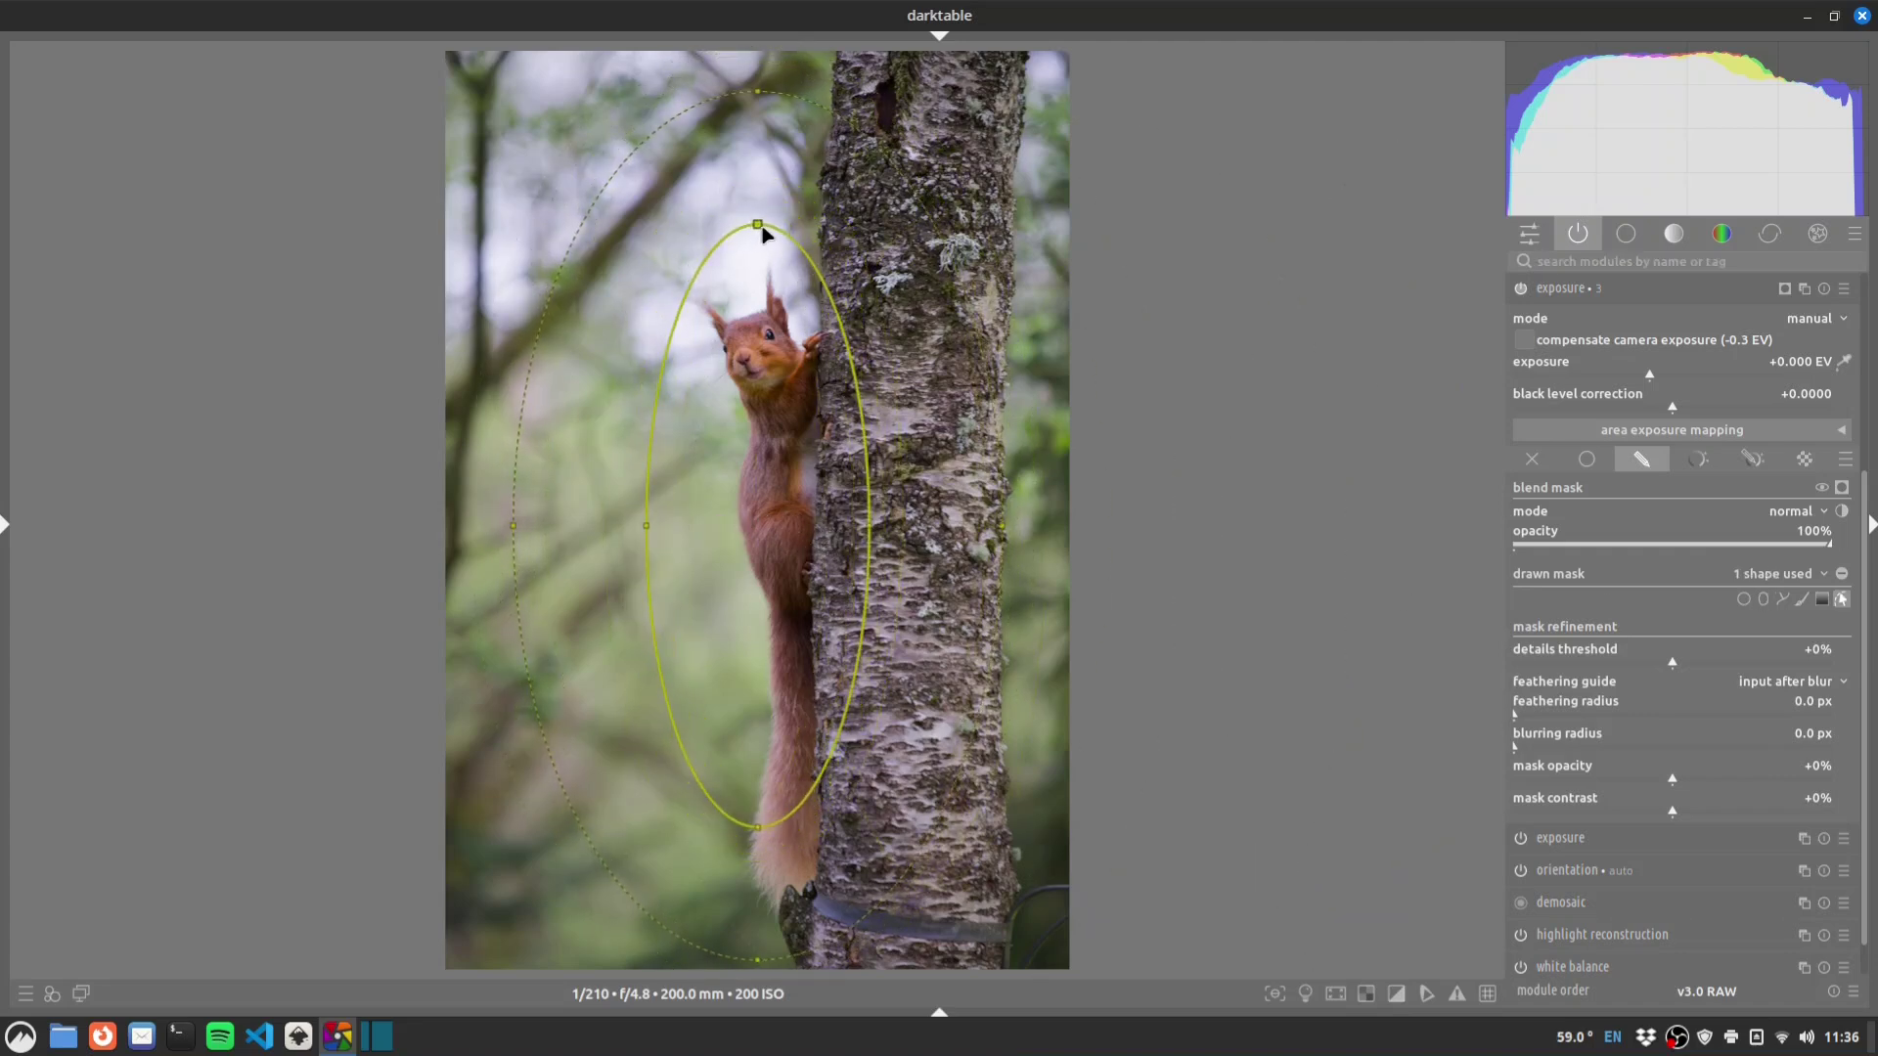
Invert the ellipse mask's polarity so the exposure instance affects only the squirrel's surroundings, checking it with the mask overlay.
{"action": "left_click", "coordinate": [1843, 487]}
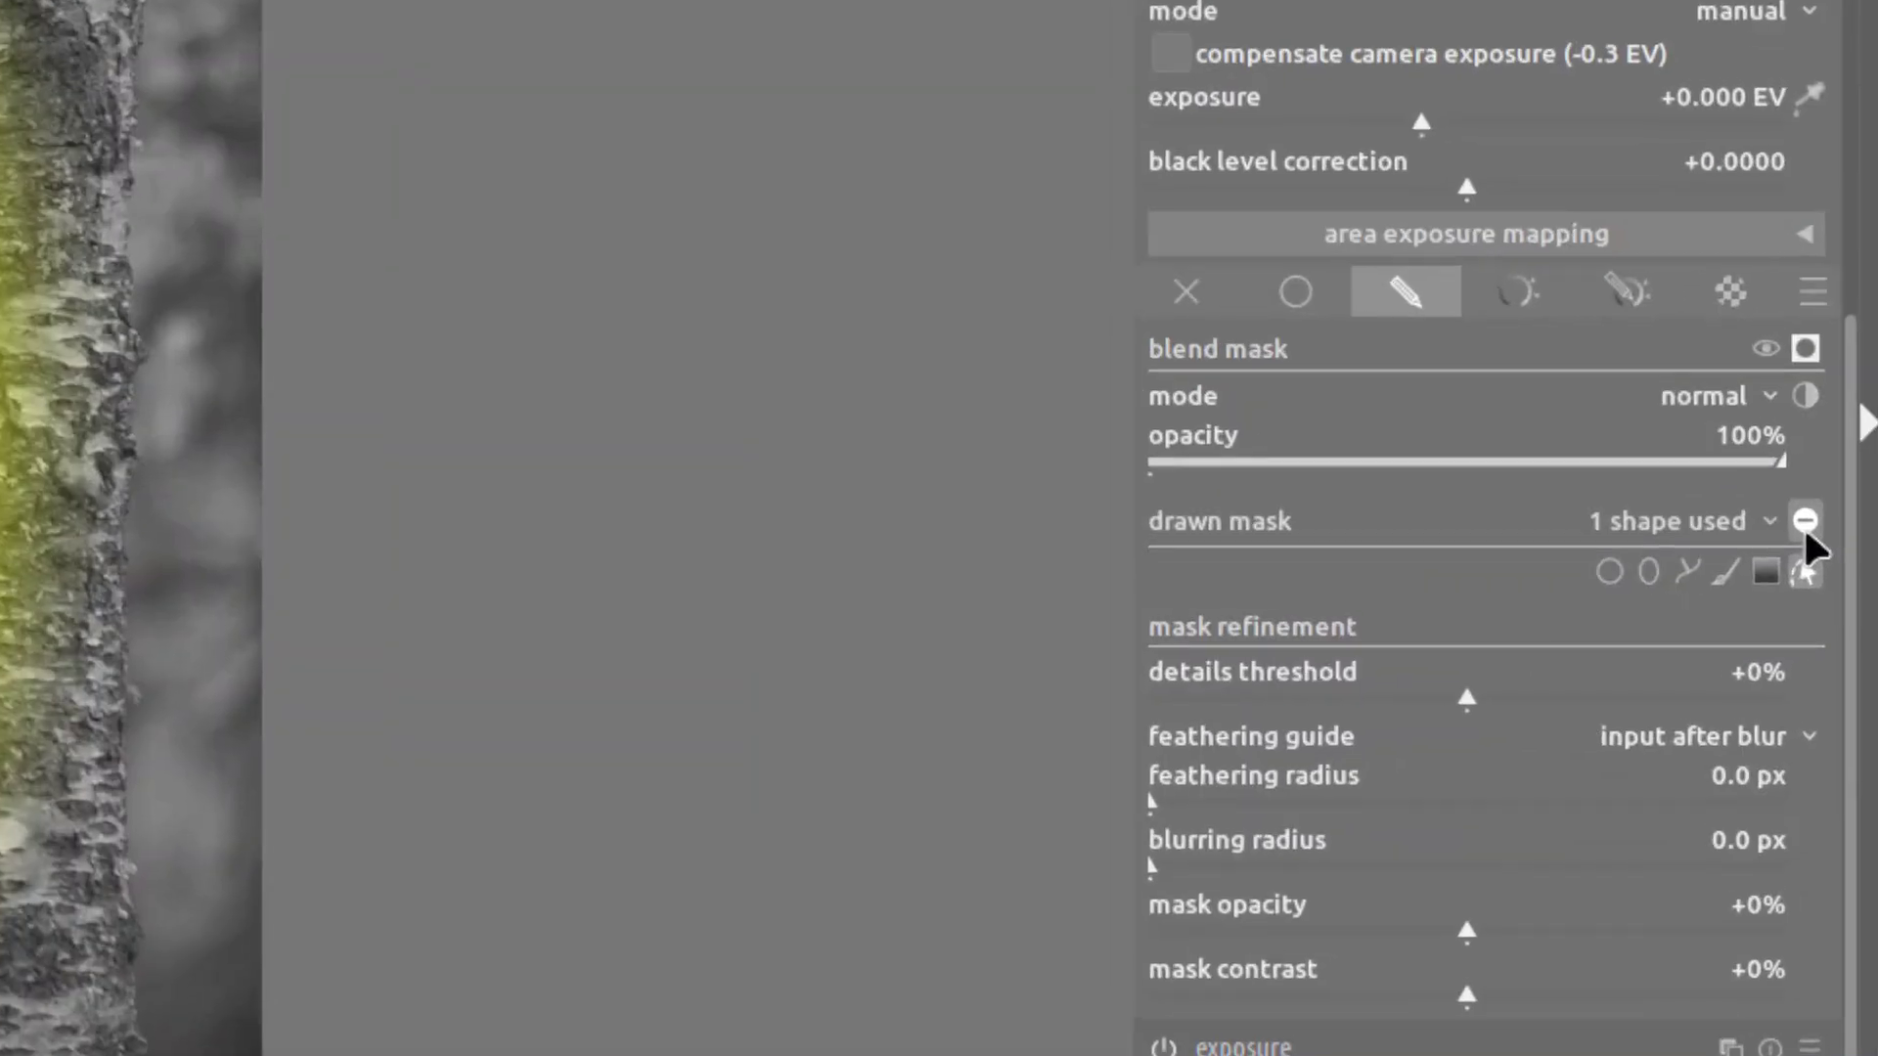
{"action": "left_click", "coordinate": [1829, 555]}
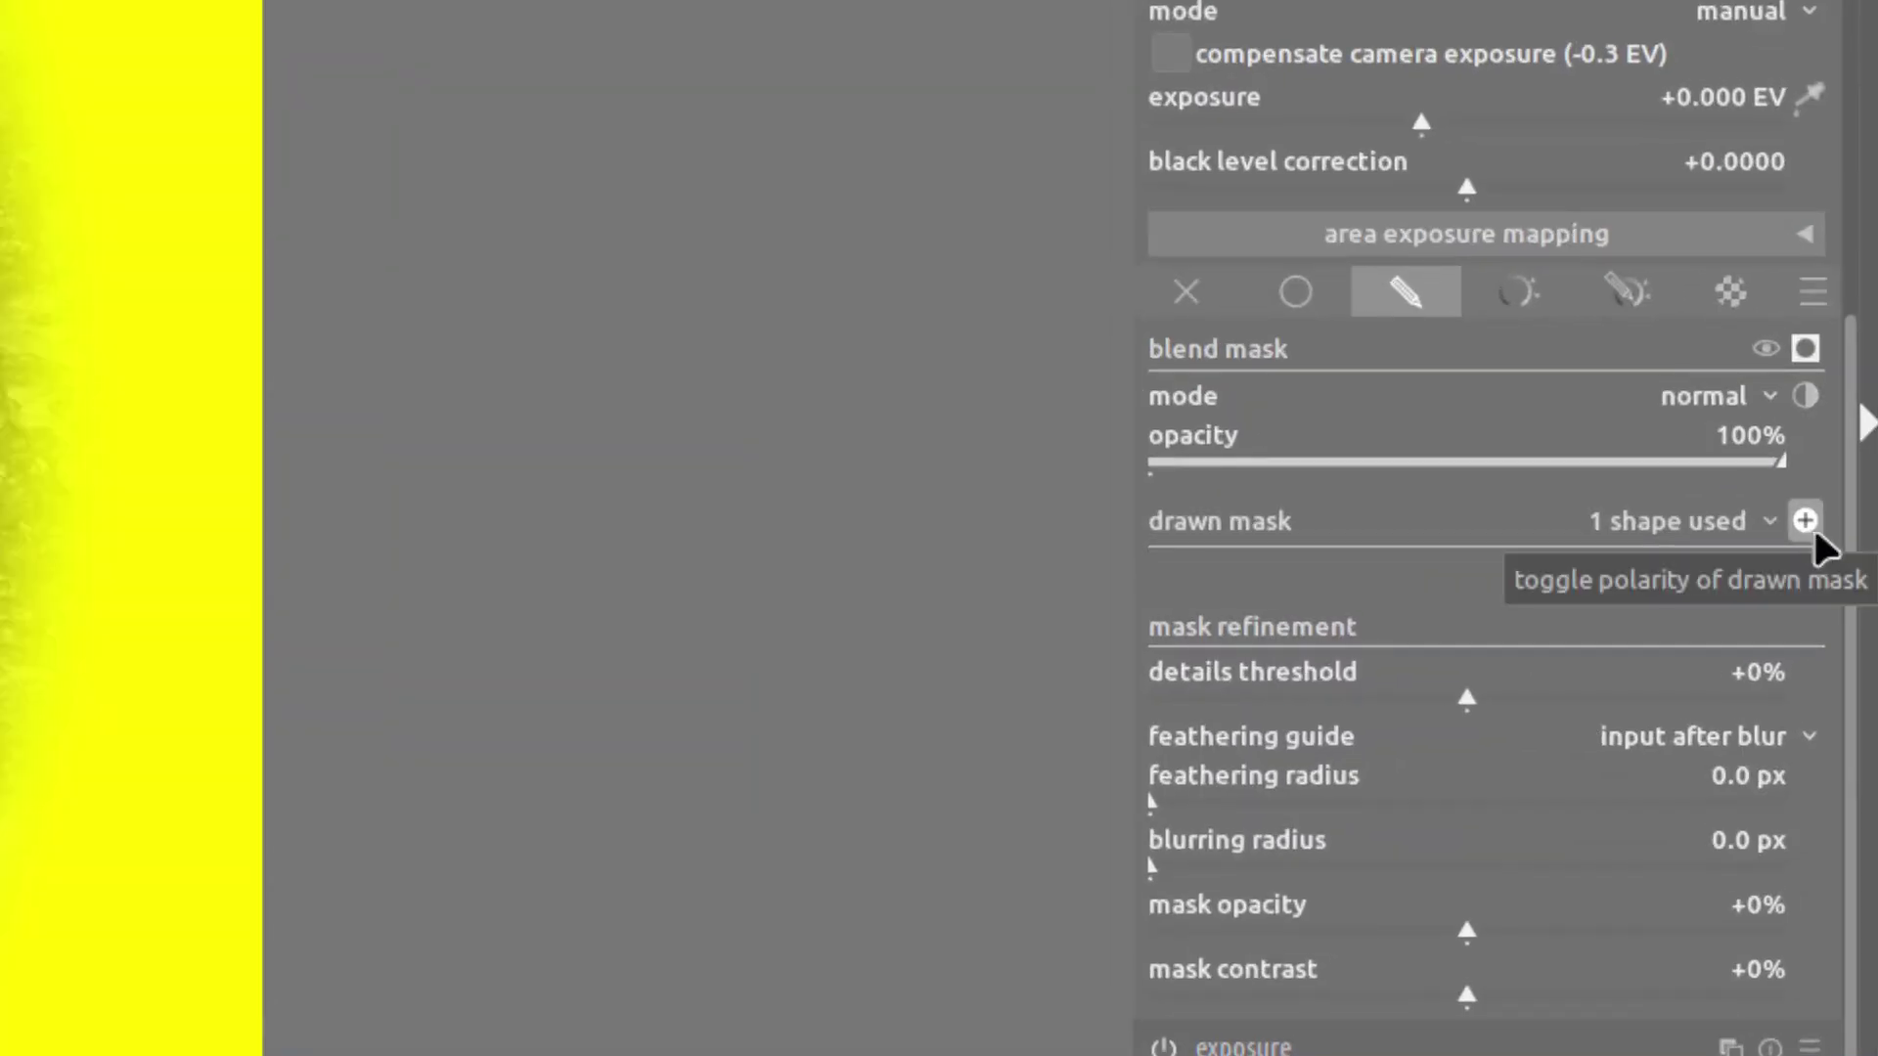
{"action": "key", "text": "shift+z"}
{"action": "left_click", "coordinate": [1806, 349]}
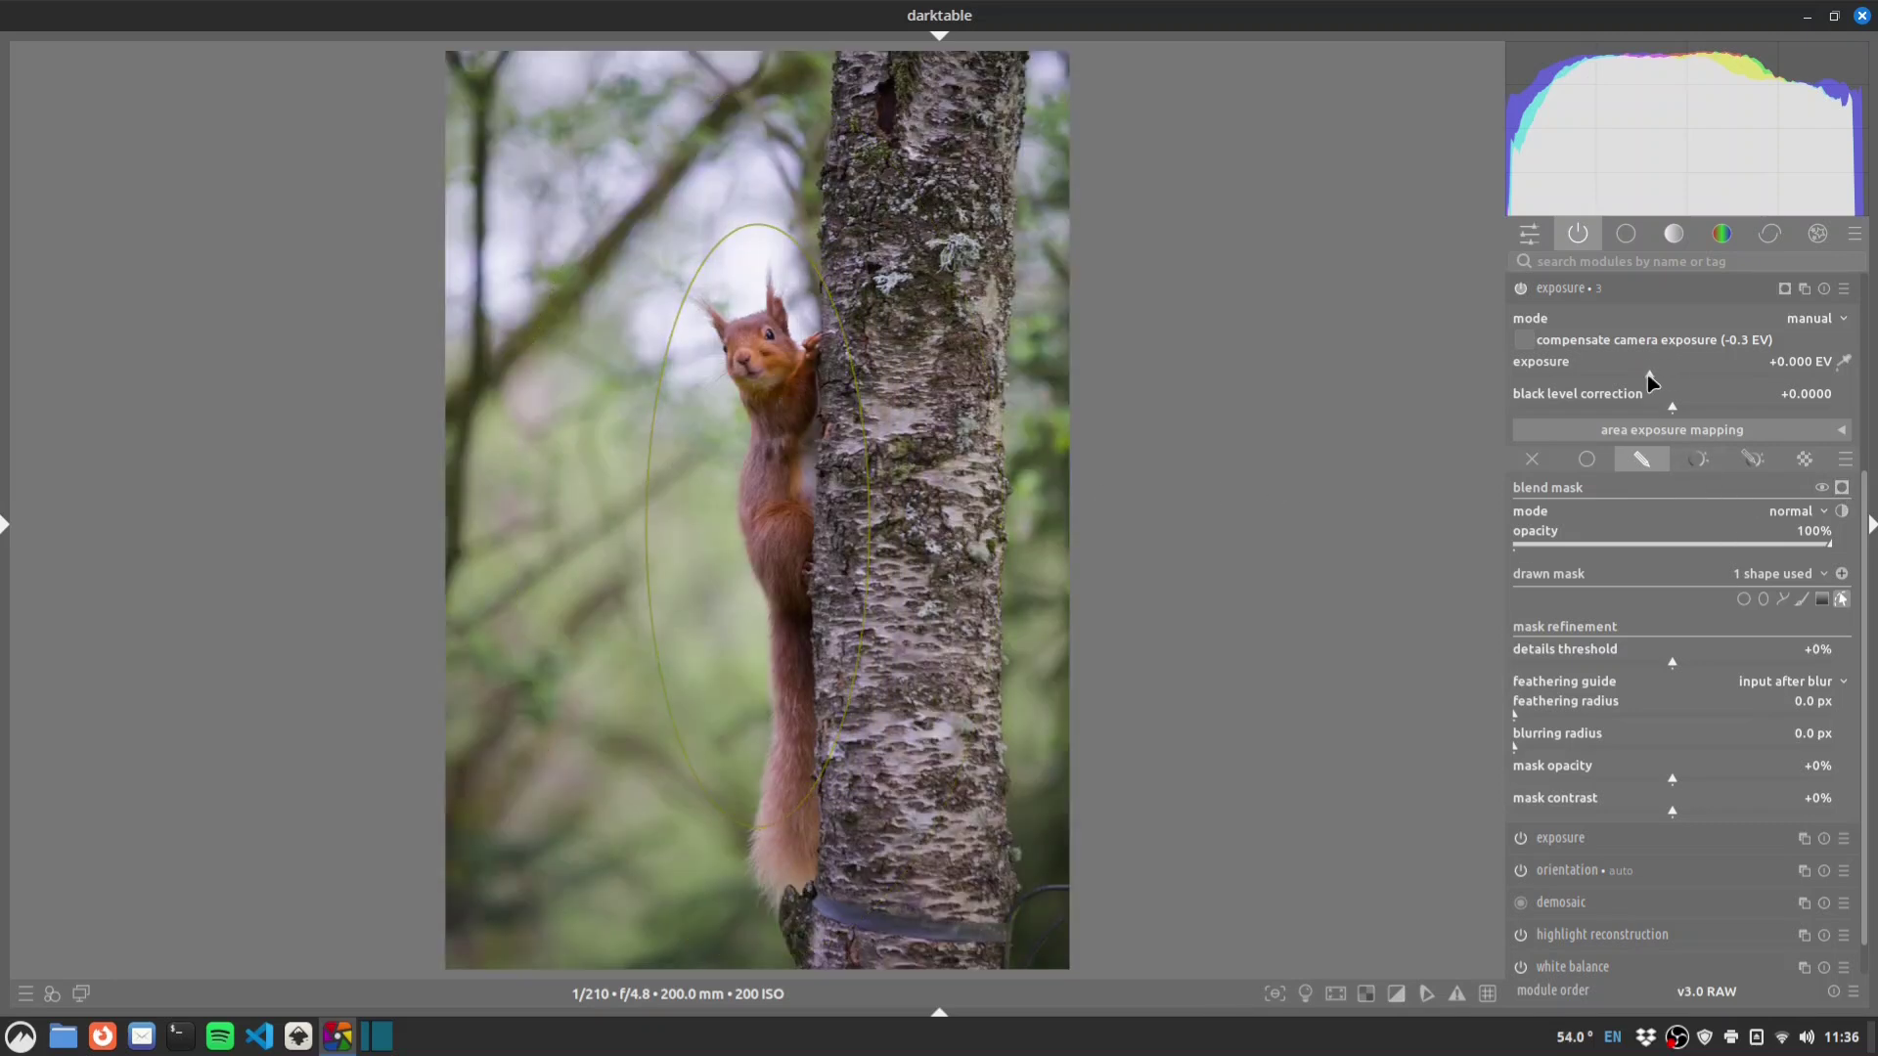
Darken the surroundings by setting exposure to -0.442 EV, and narrow the ellipse slightly around the squirrel.
{"action": "left_click_drag", "start_coordinate": [1651, 381], "coordinate": [1631, 381]}
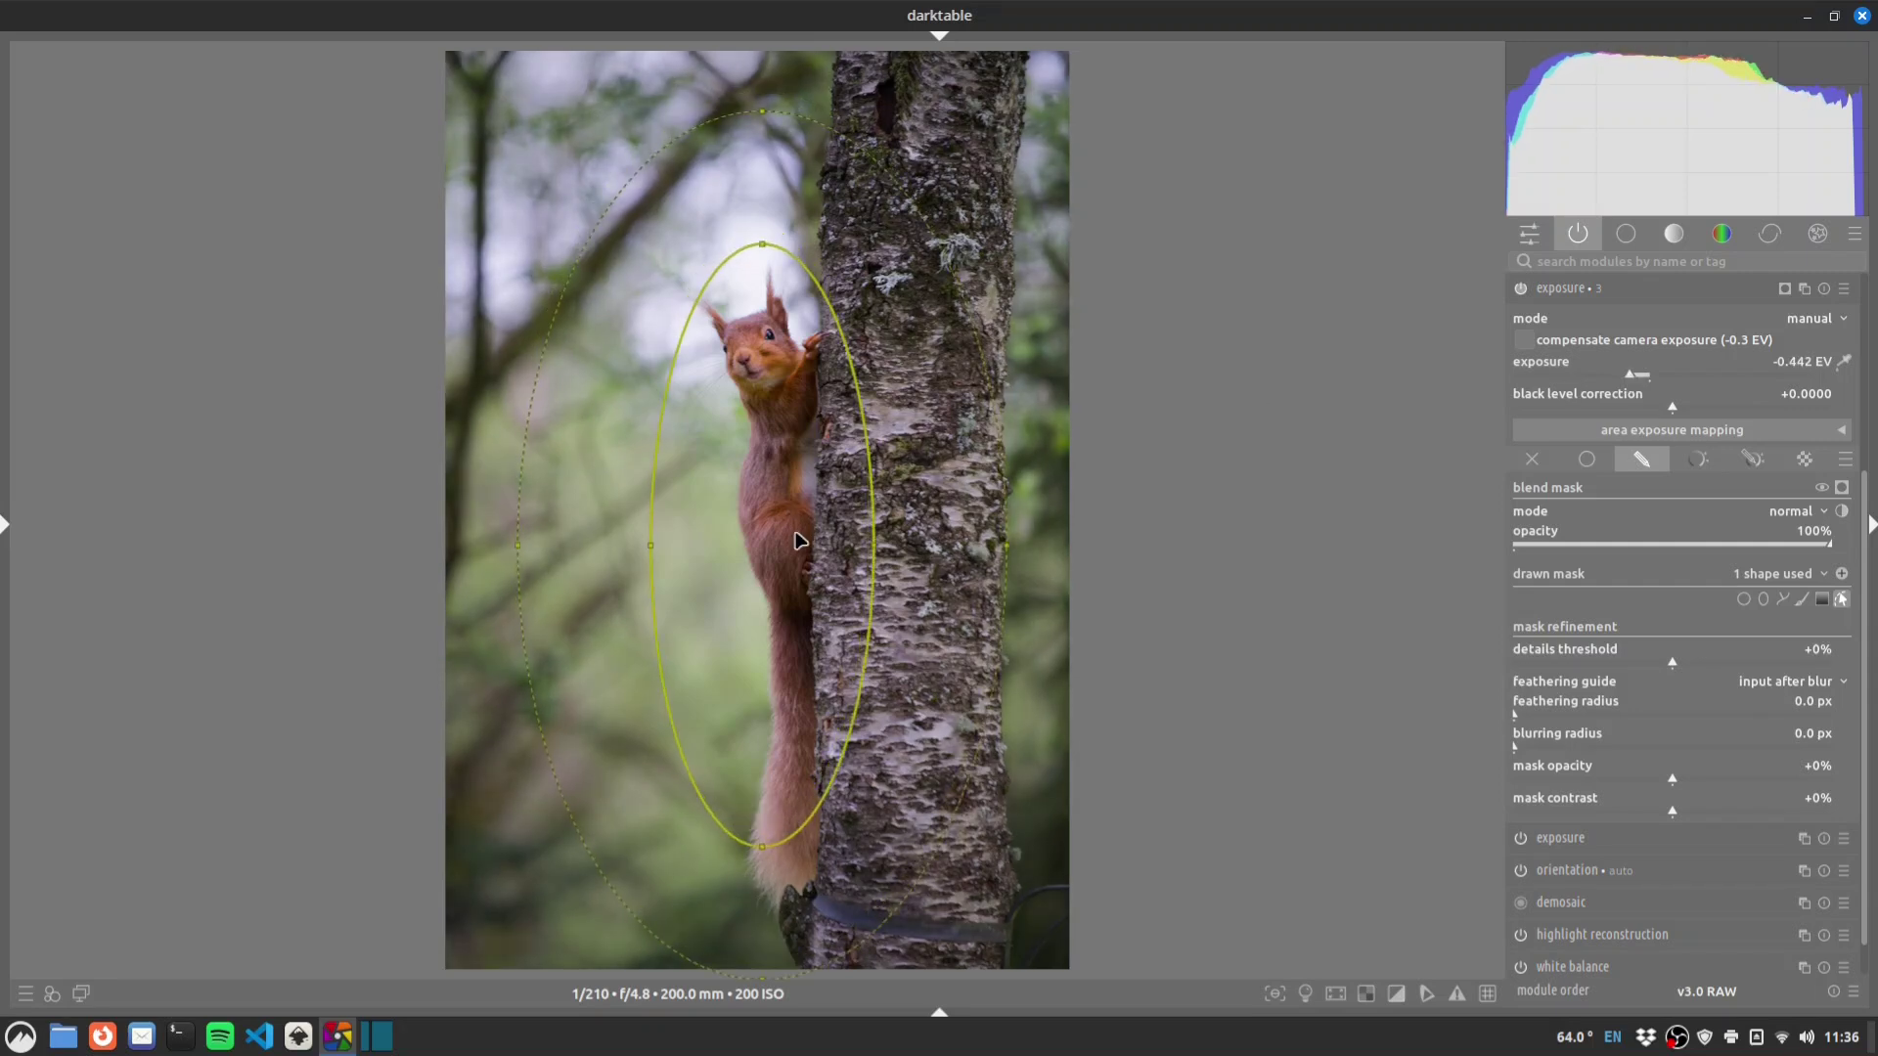
{"action": "left_click_drag", "start_coordinate": [874, 544], "coordinate": [866, 545]}
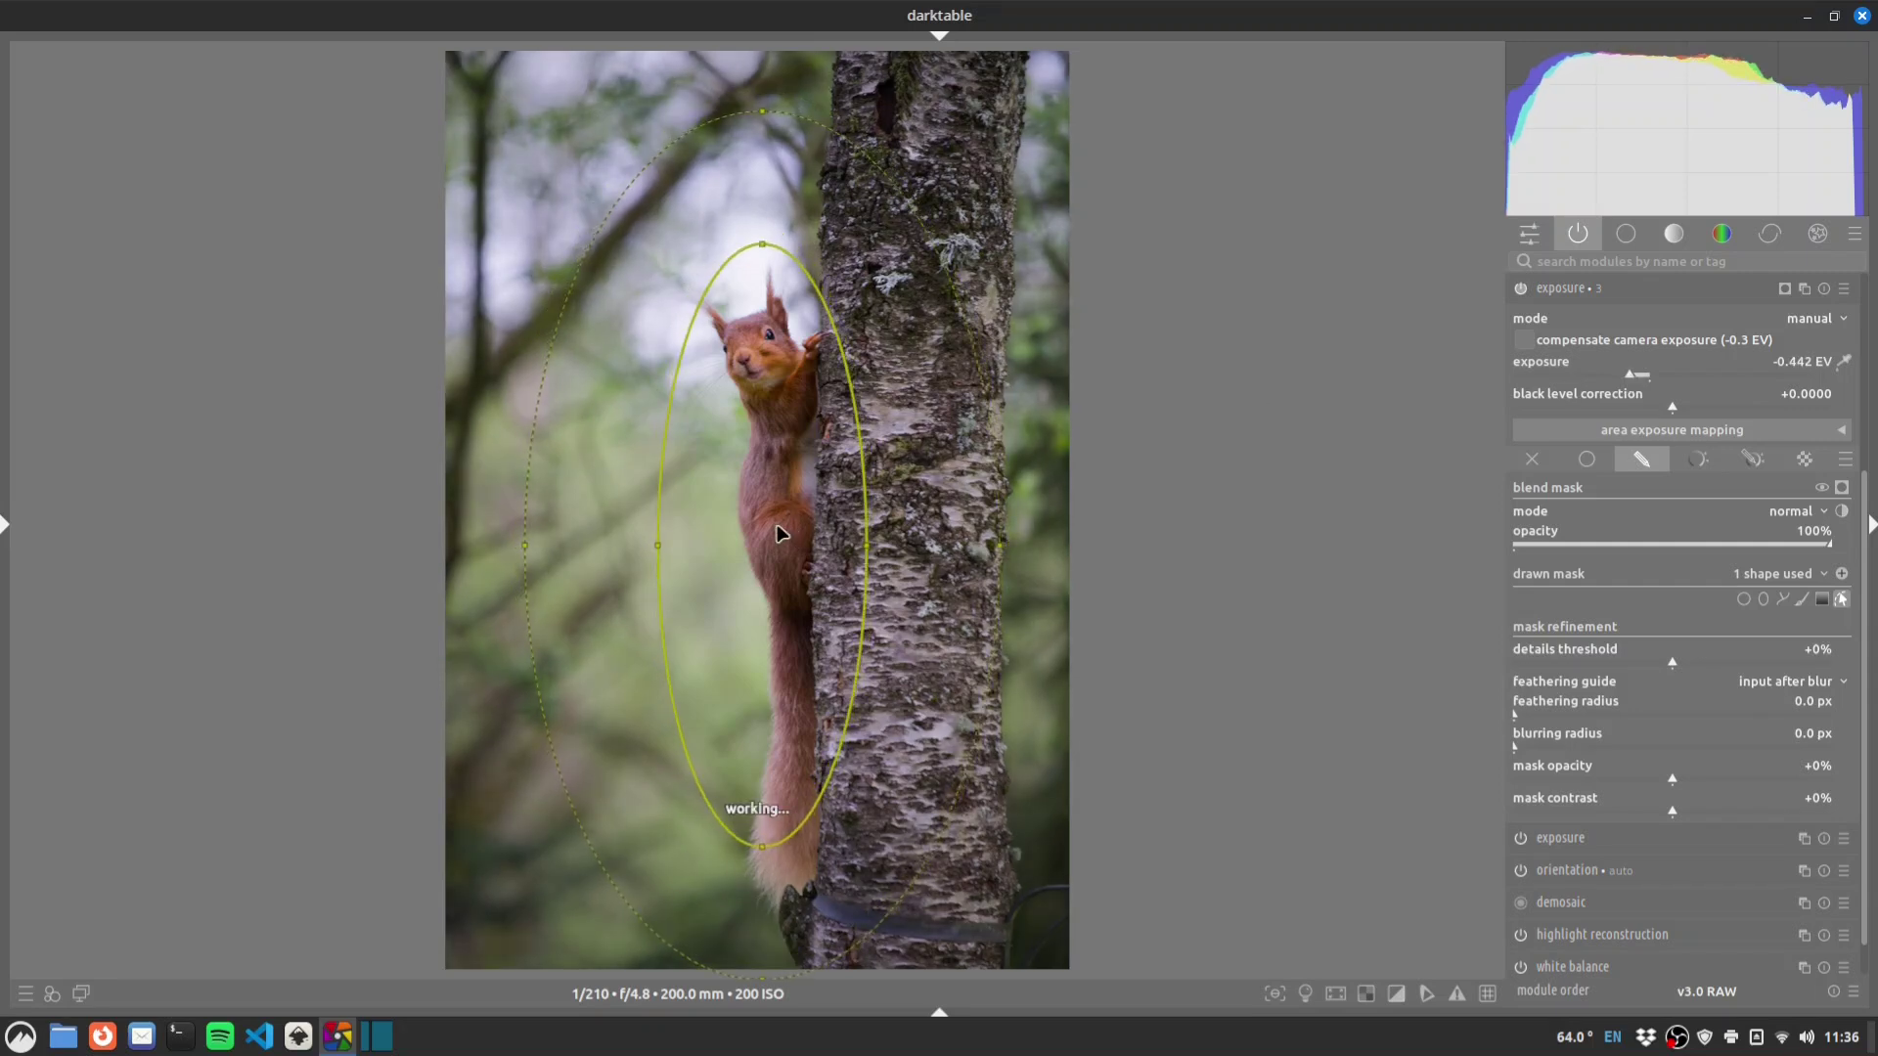
{"action": "left_click", "coordinate": [1522, 289]}
{"action": "left_click", "coordinate": [1521, 289]}
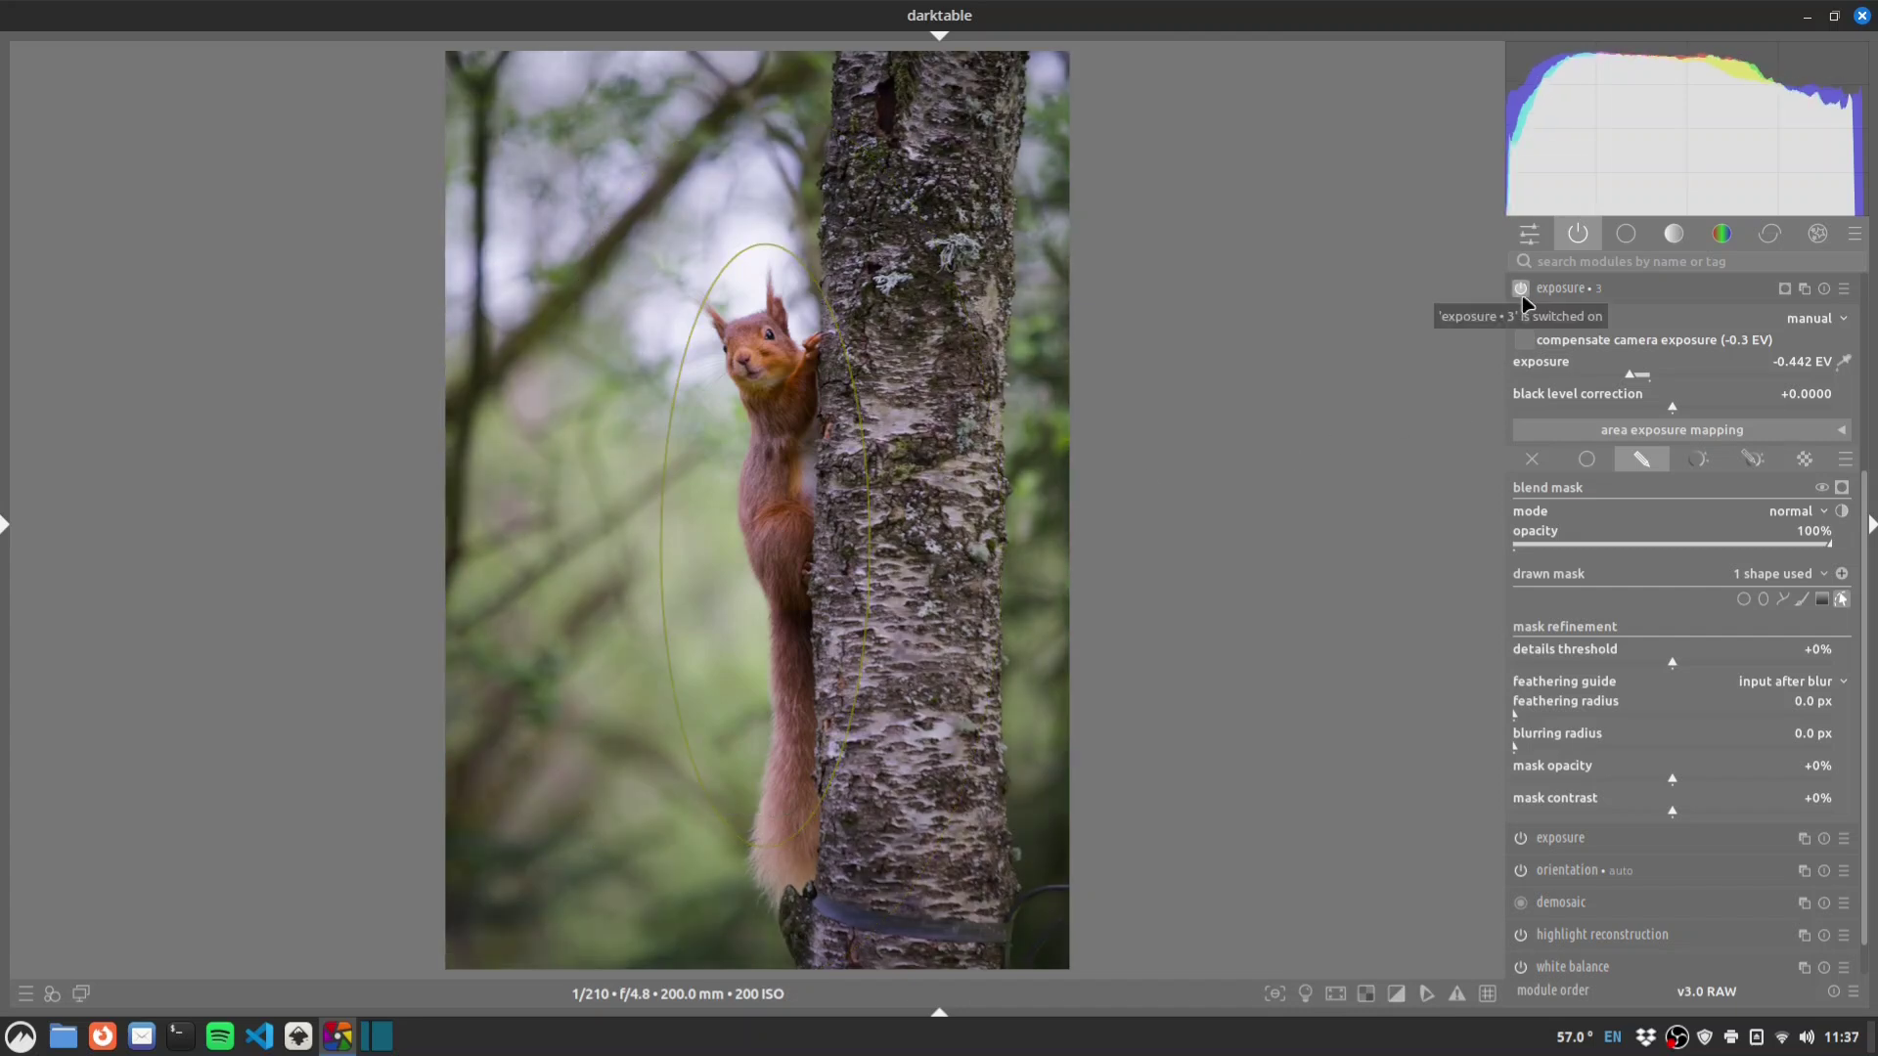
Create another exposure instance and reuse the existing ellipse shape as its drawn mask.
{"action": "right_click", "coordinate": [1805, 290]}
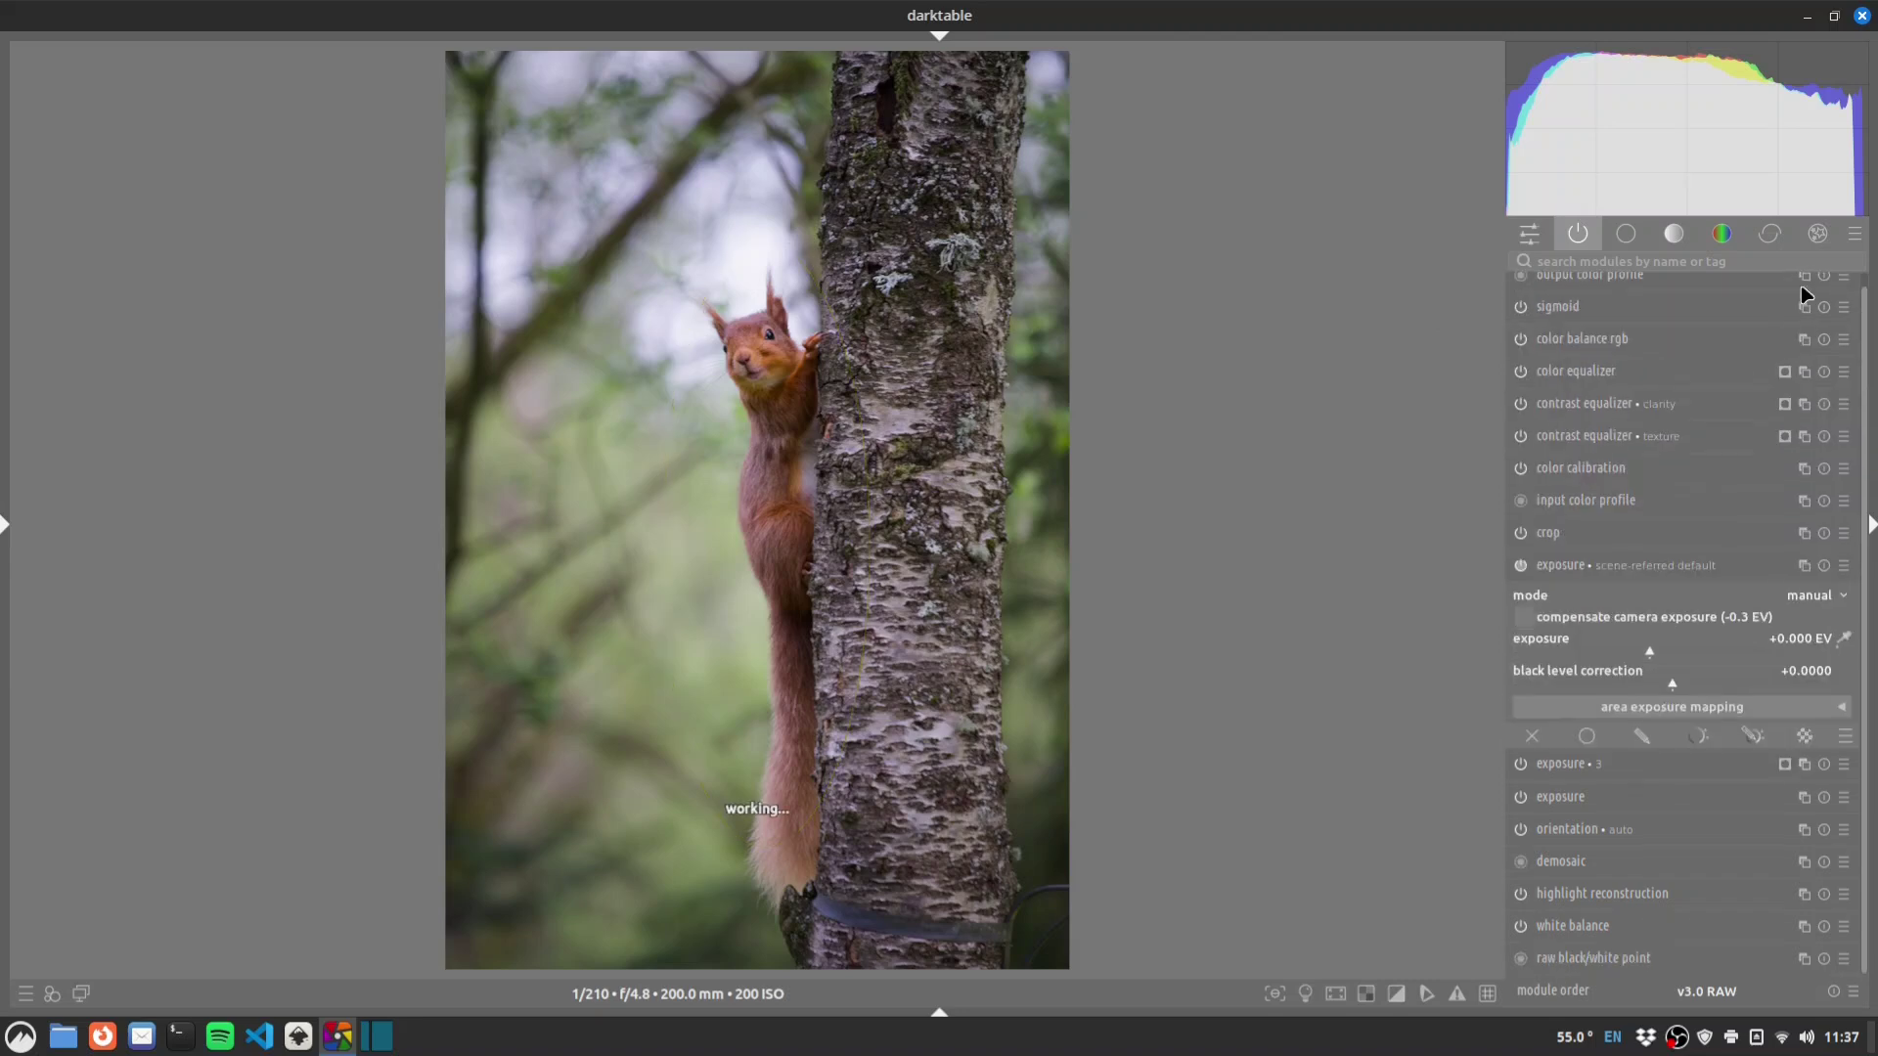
{"action": "left_click", "coordinate": [1658, 741]}
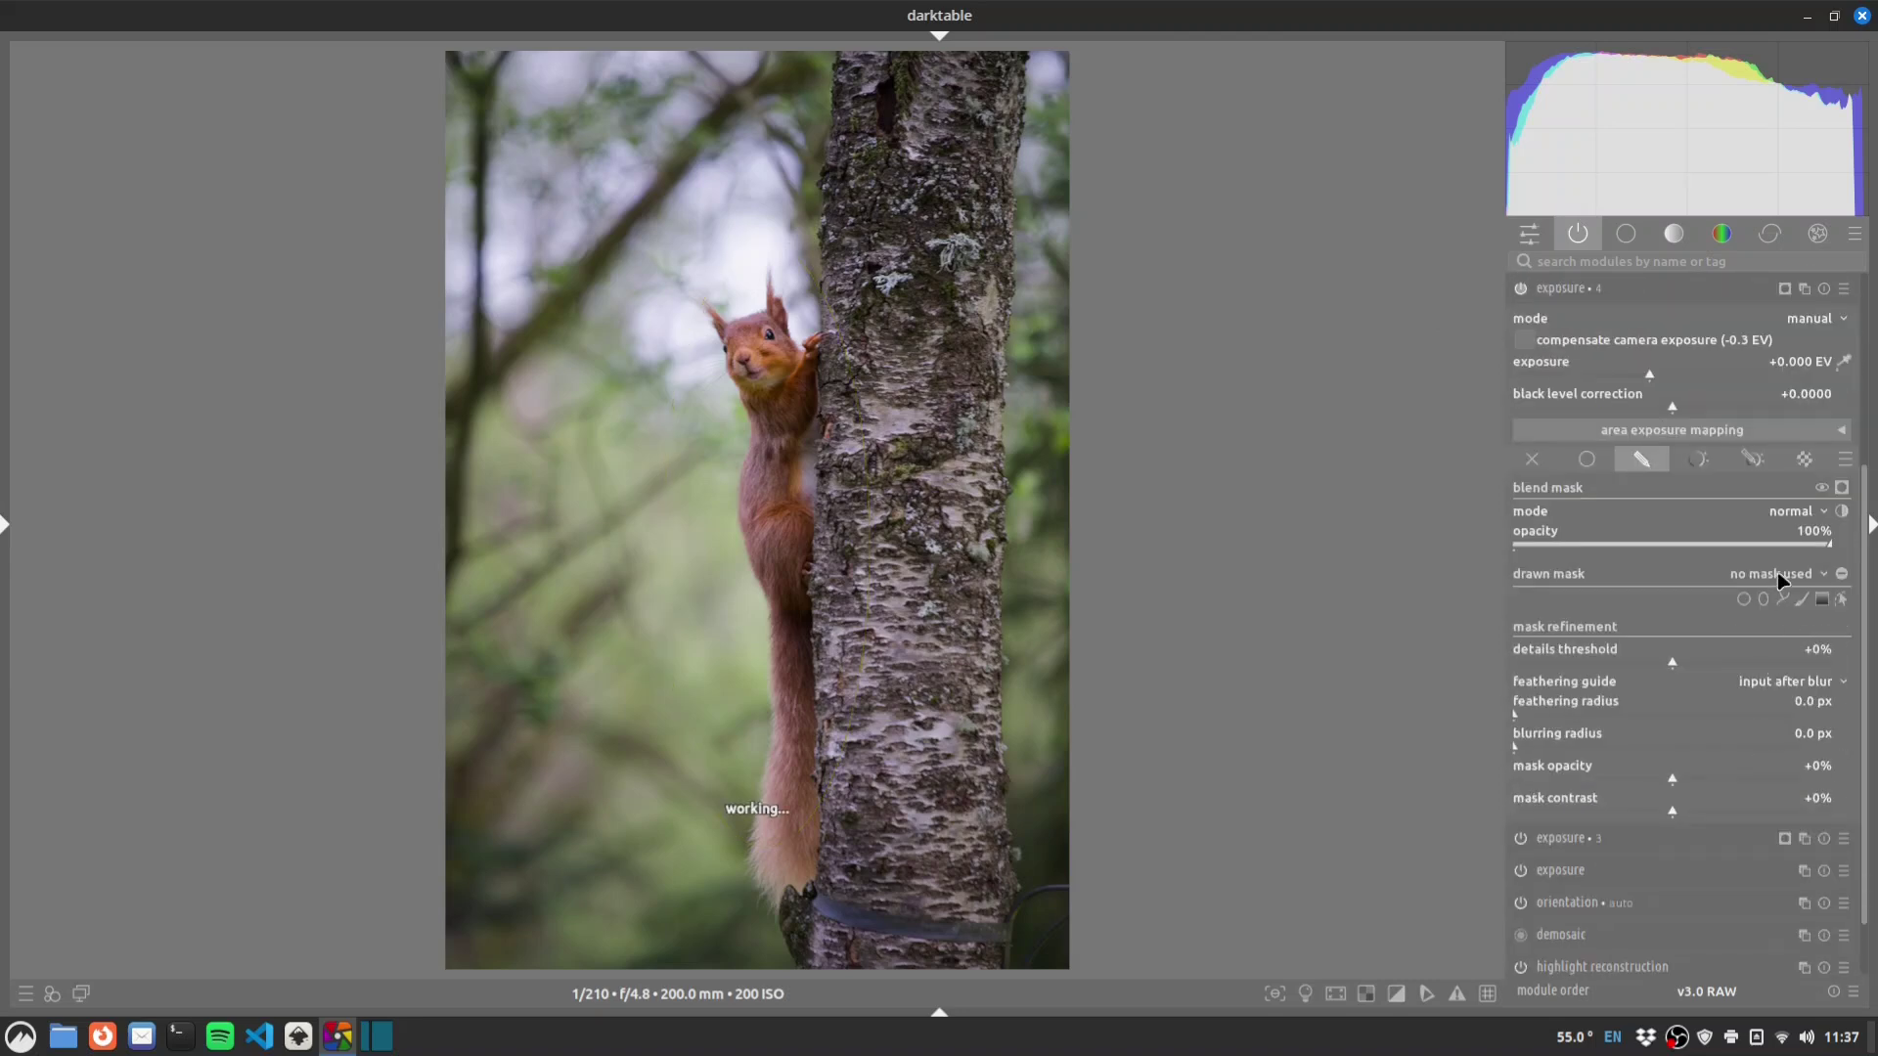
{"action": "left_click", "coordinate": [1777, 573]}
{"action": "left_click", "coordinate": [1771, 686]}
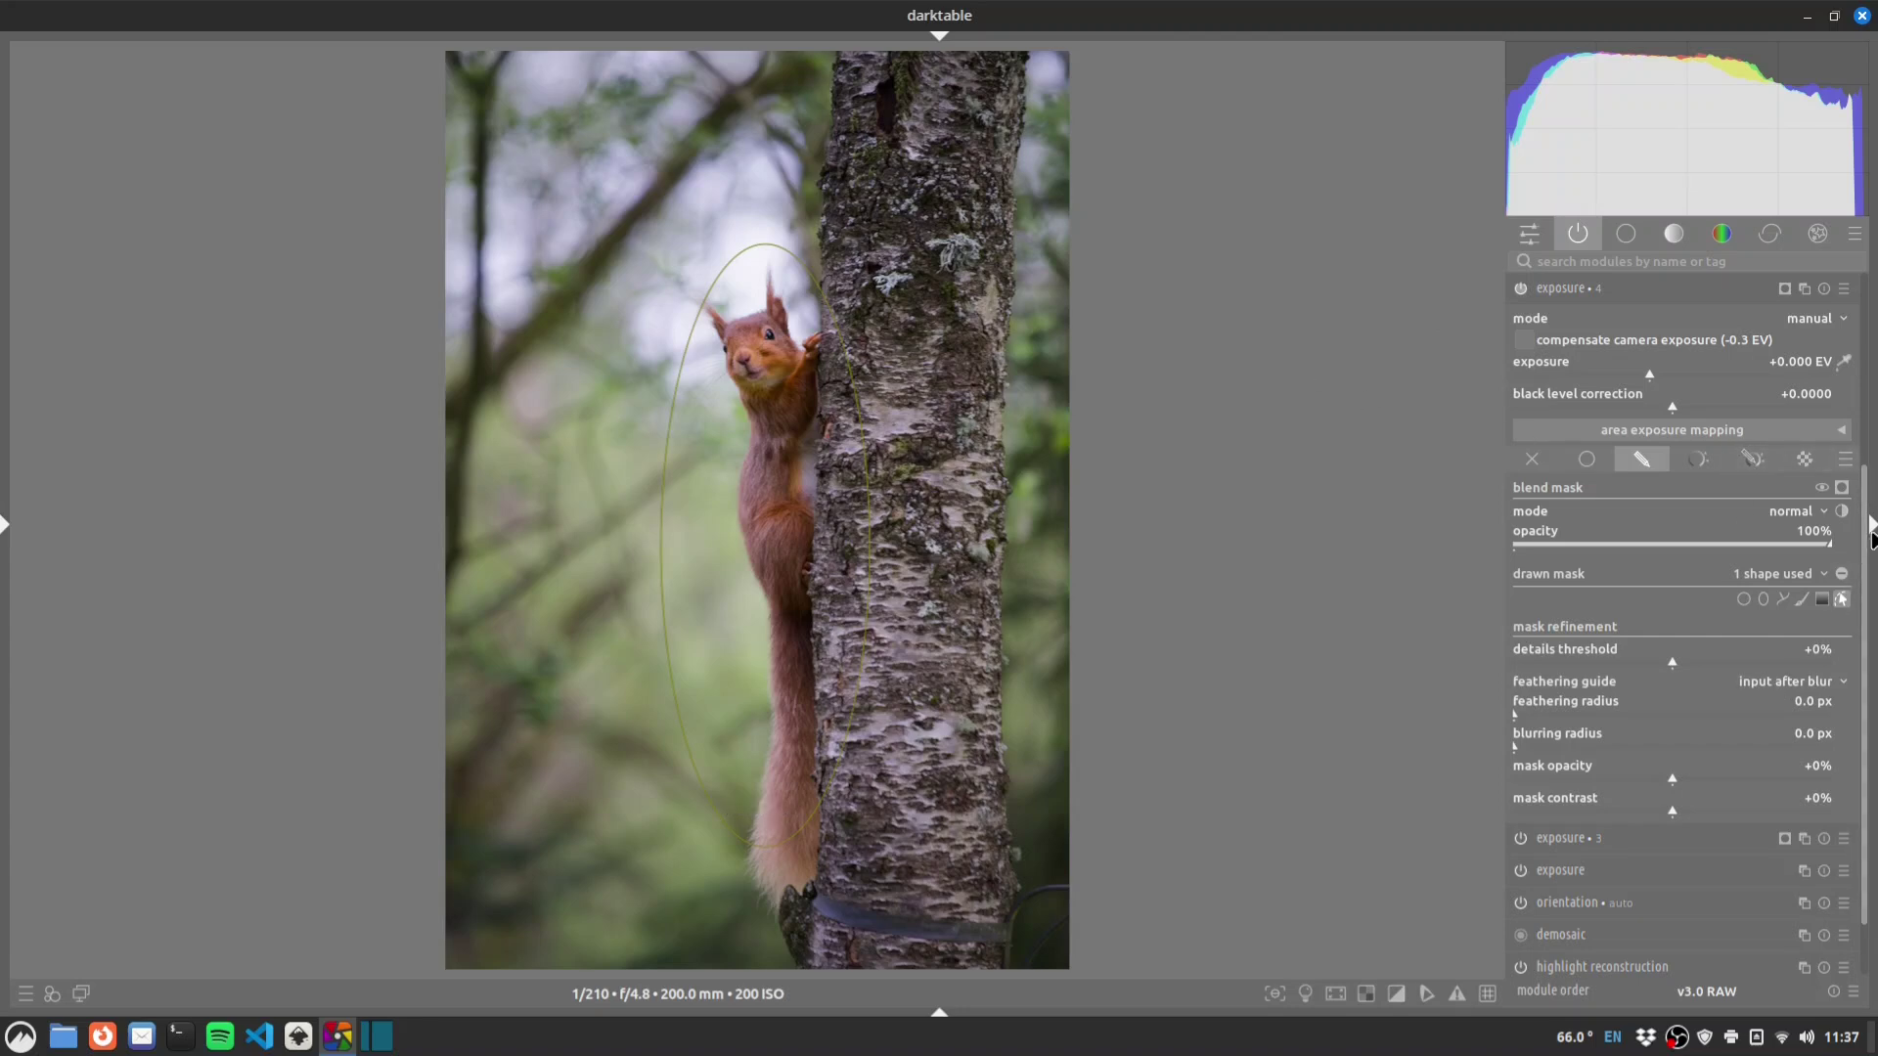
Brighten the squirrel by setting the newest exposure instance to +0.422 EV, checking its mask overlay along the way.
{"action": "scroll", "coordinate": [1616, 540], "scroll_direction": "up", "scroll_amount": 2}
{"action": "left_click", "coordinate": [1653, 478]}
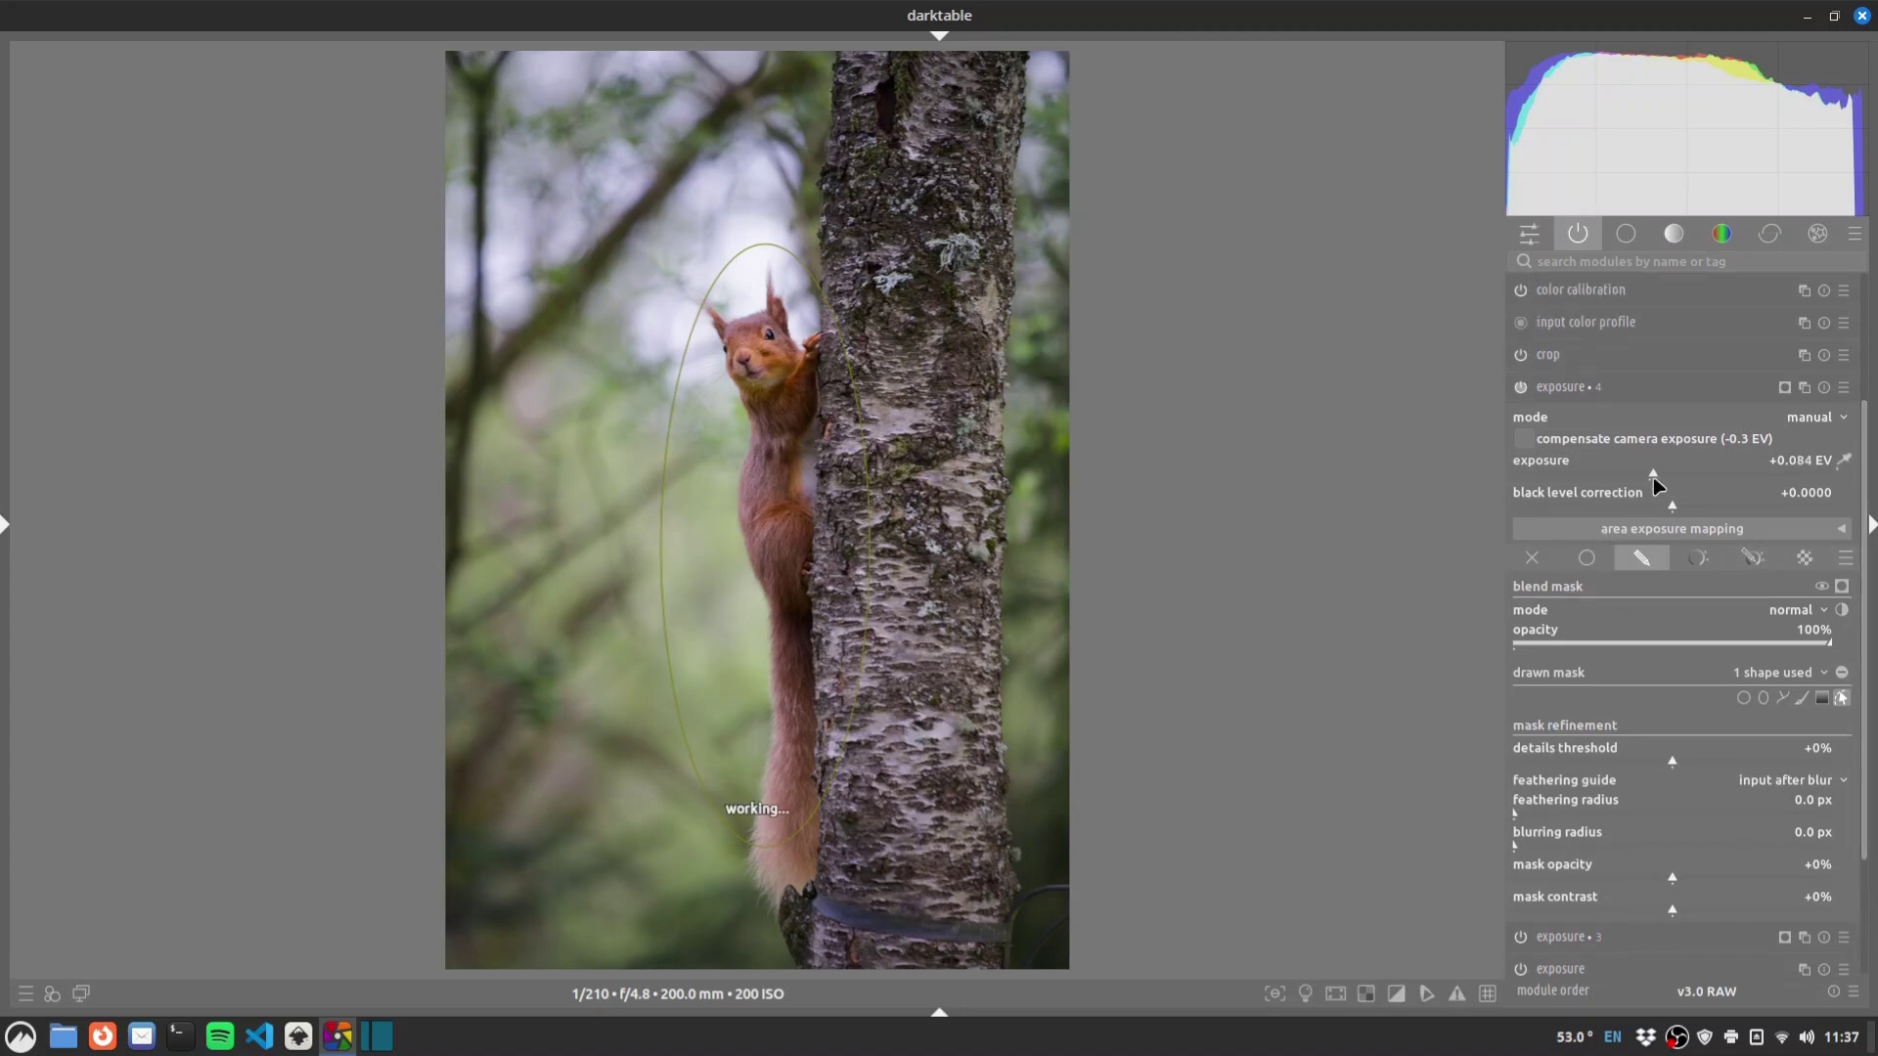
{"action": "left_click", "coordinate": [1657, 478]}
{"action": "left_click_drag", "start_coordinate": [1657, 478], "coordinate": [1658, 478]}
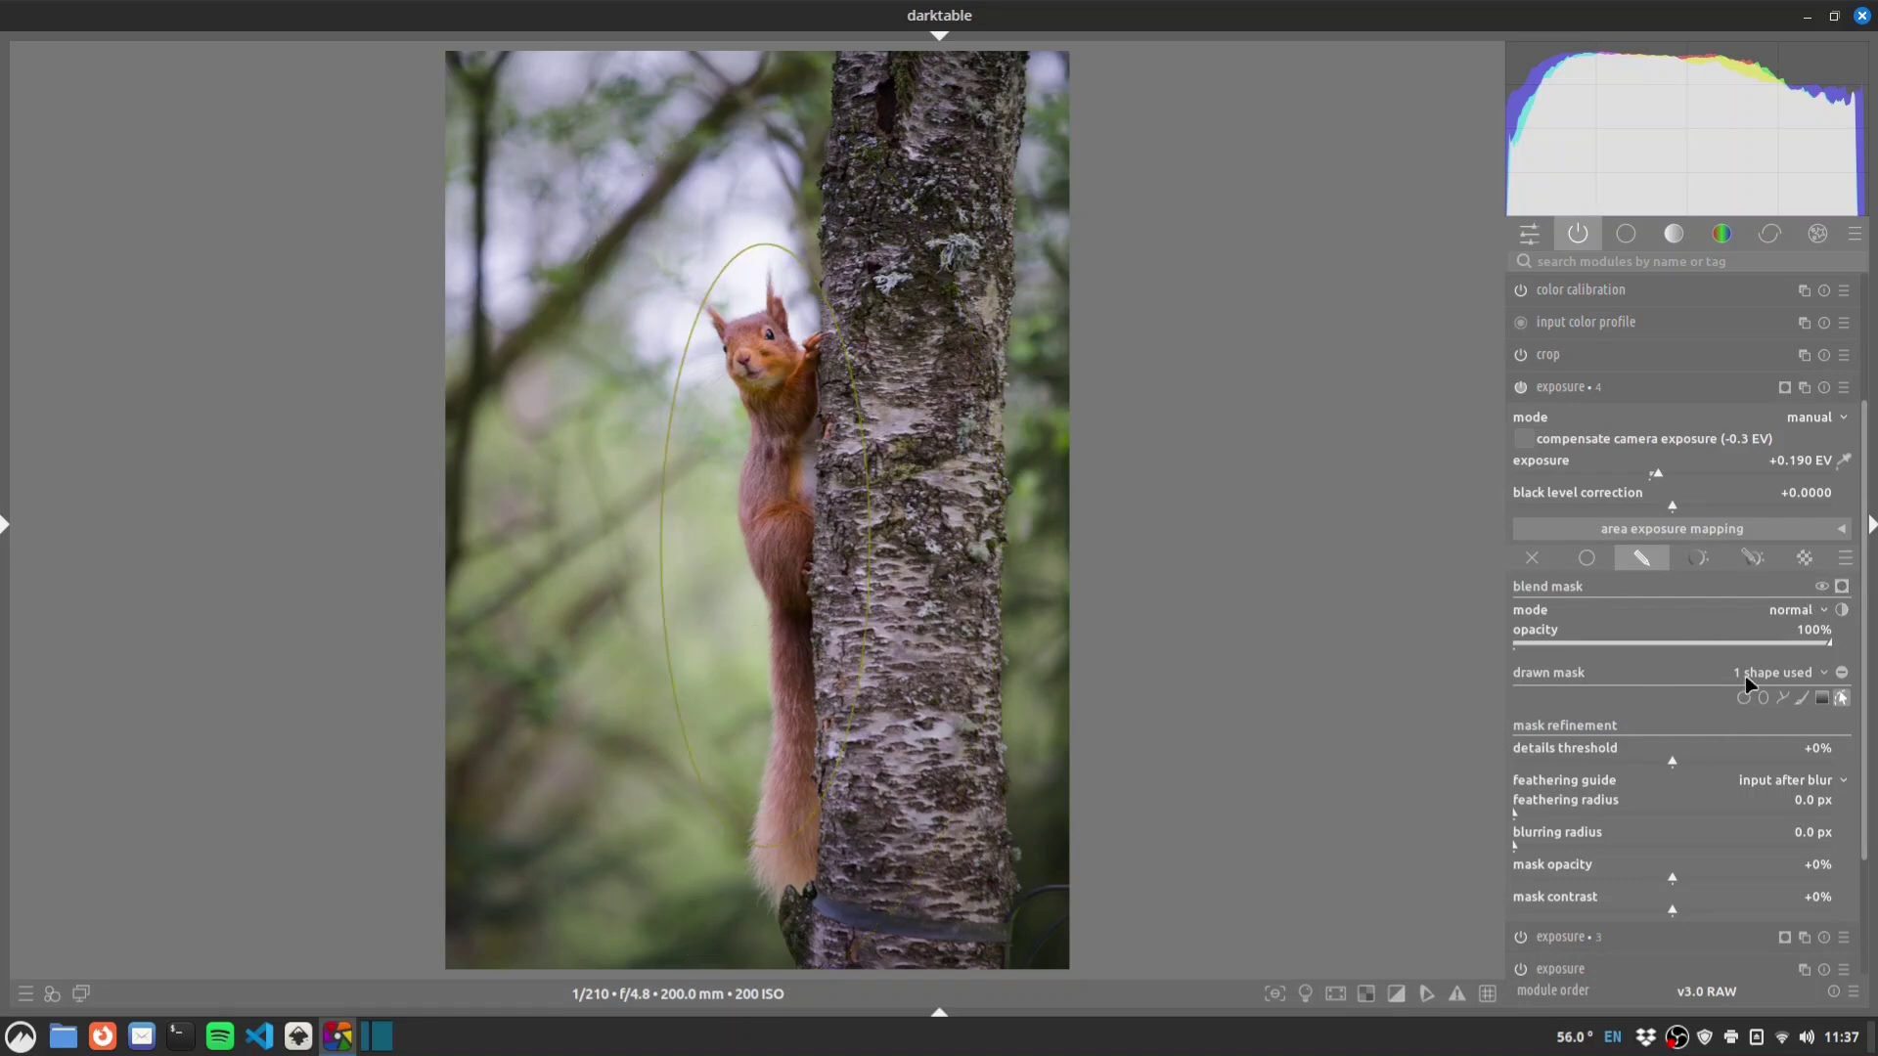
{"action": "left_click", "coordinate": [1843, 587]}
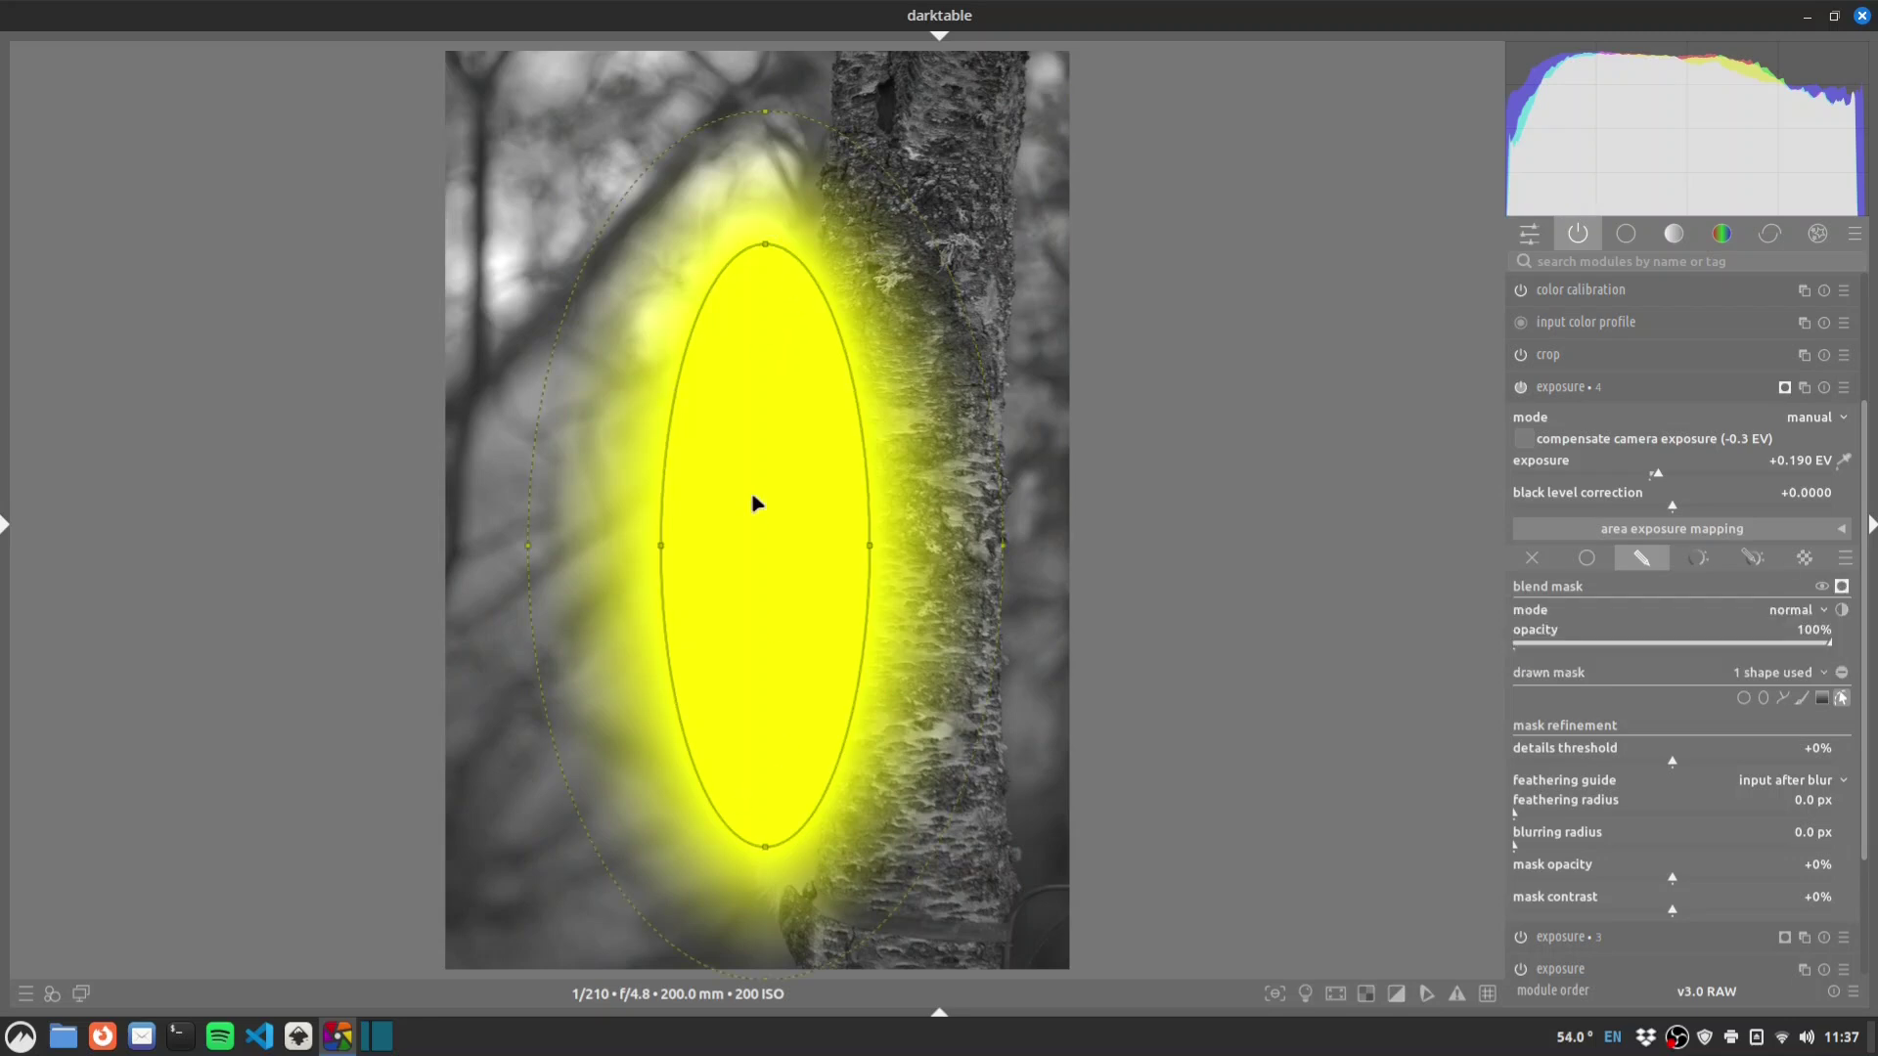
{"action": "left_click", "coordinate": [1842, 587]}
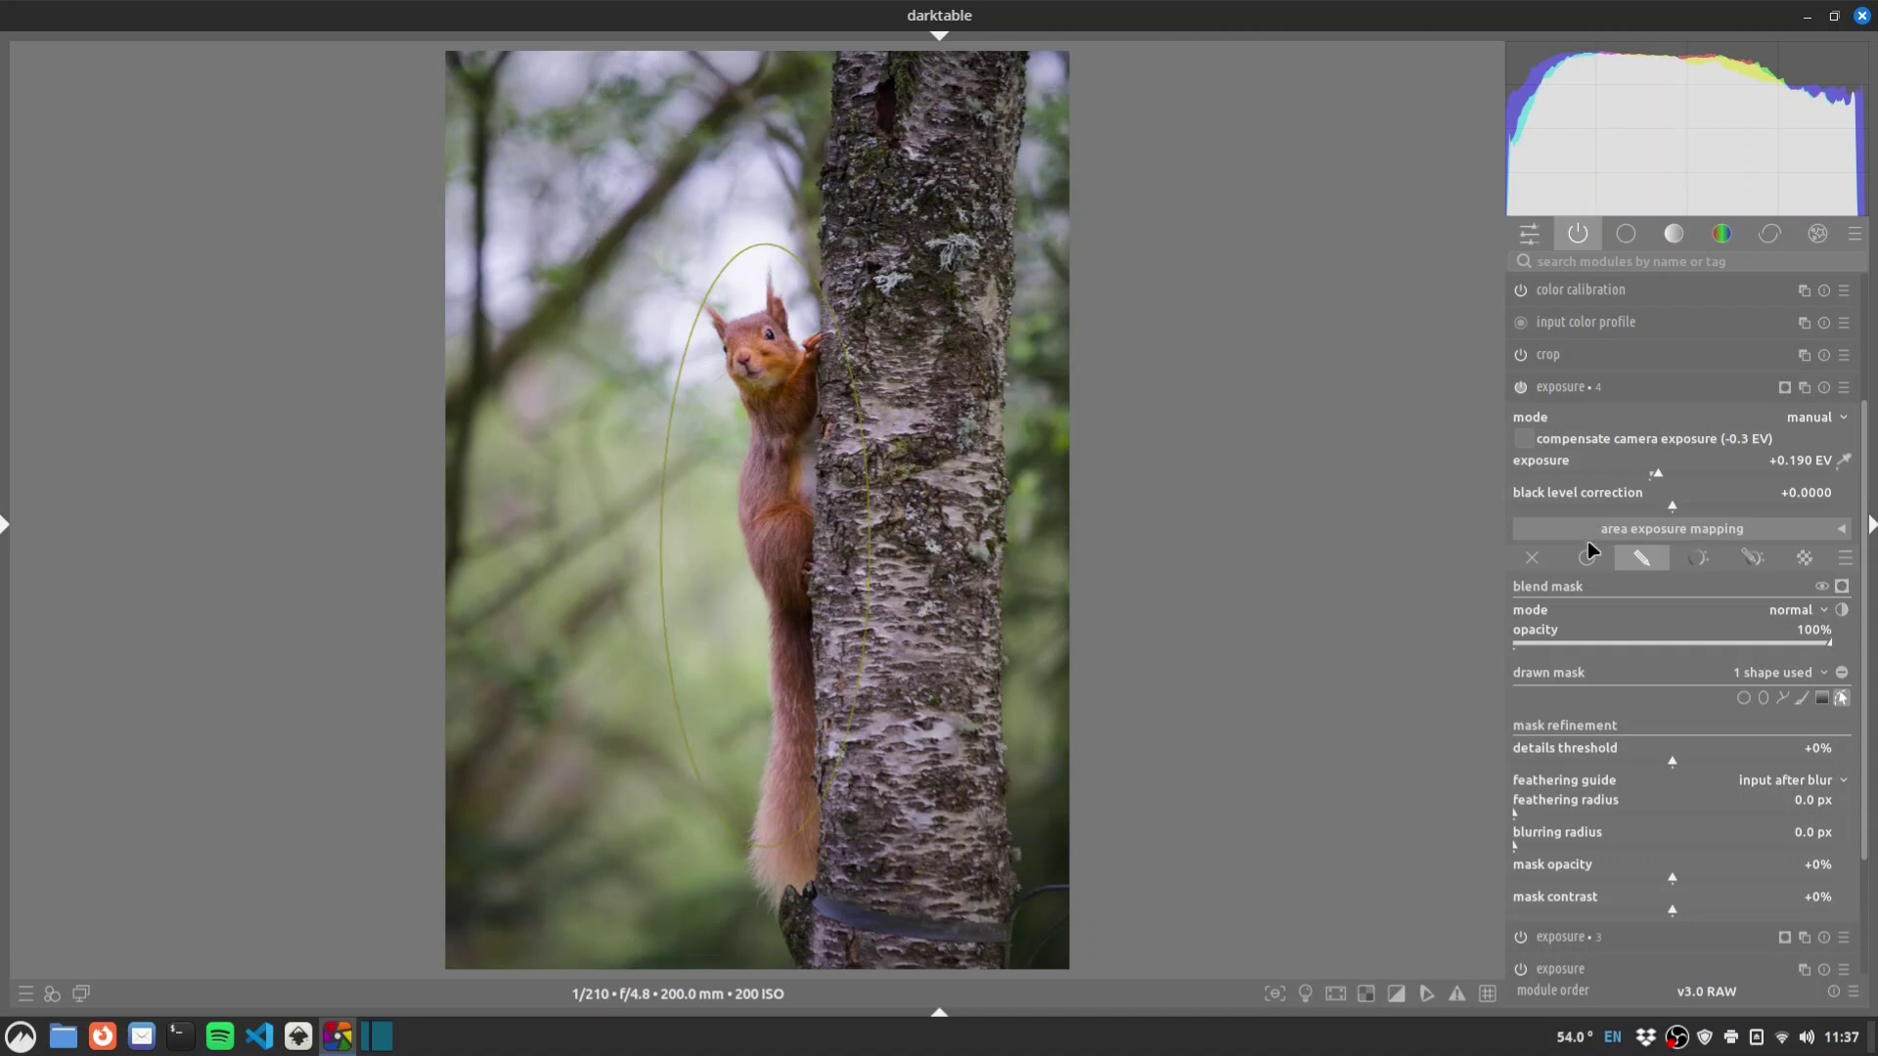
{"action": "left_click_drag", "start_coordinate": [1660, 473], "coordinate": [1669, 476]}
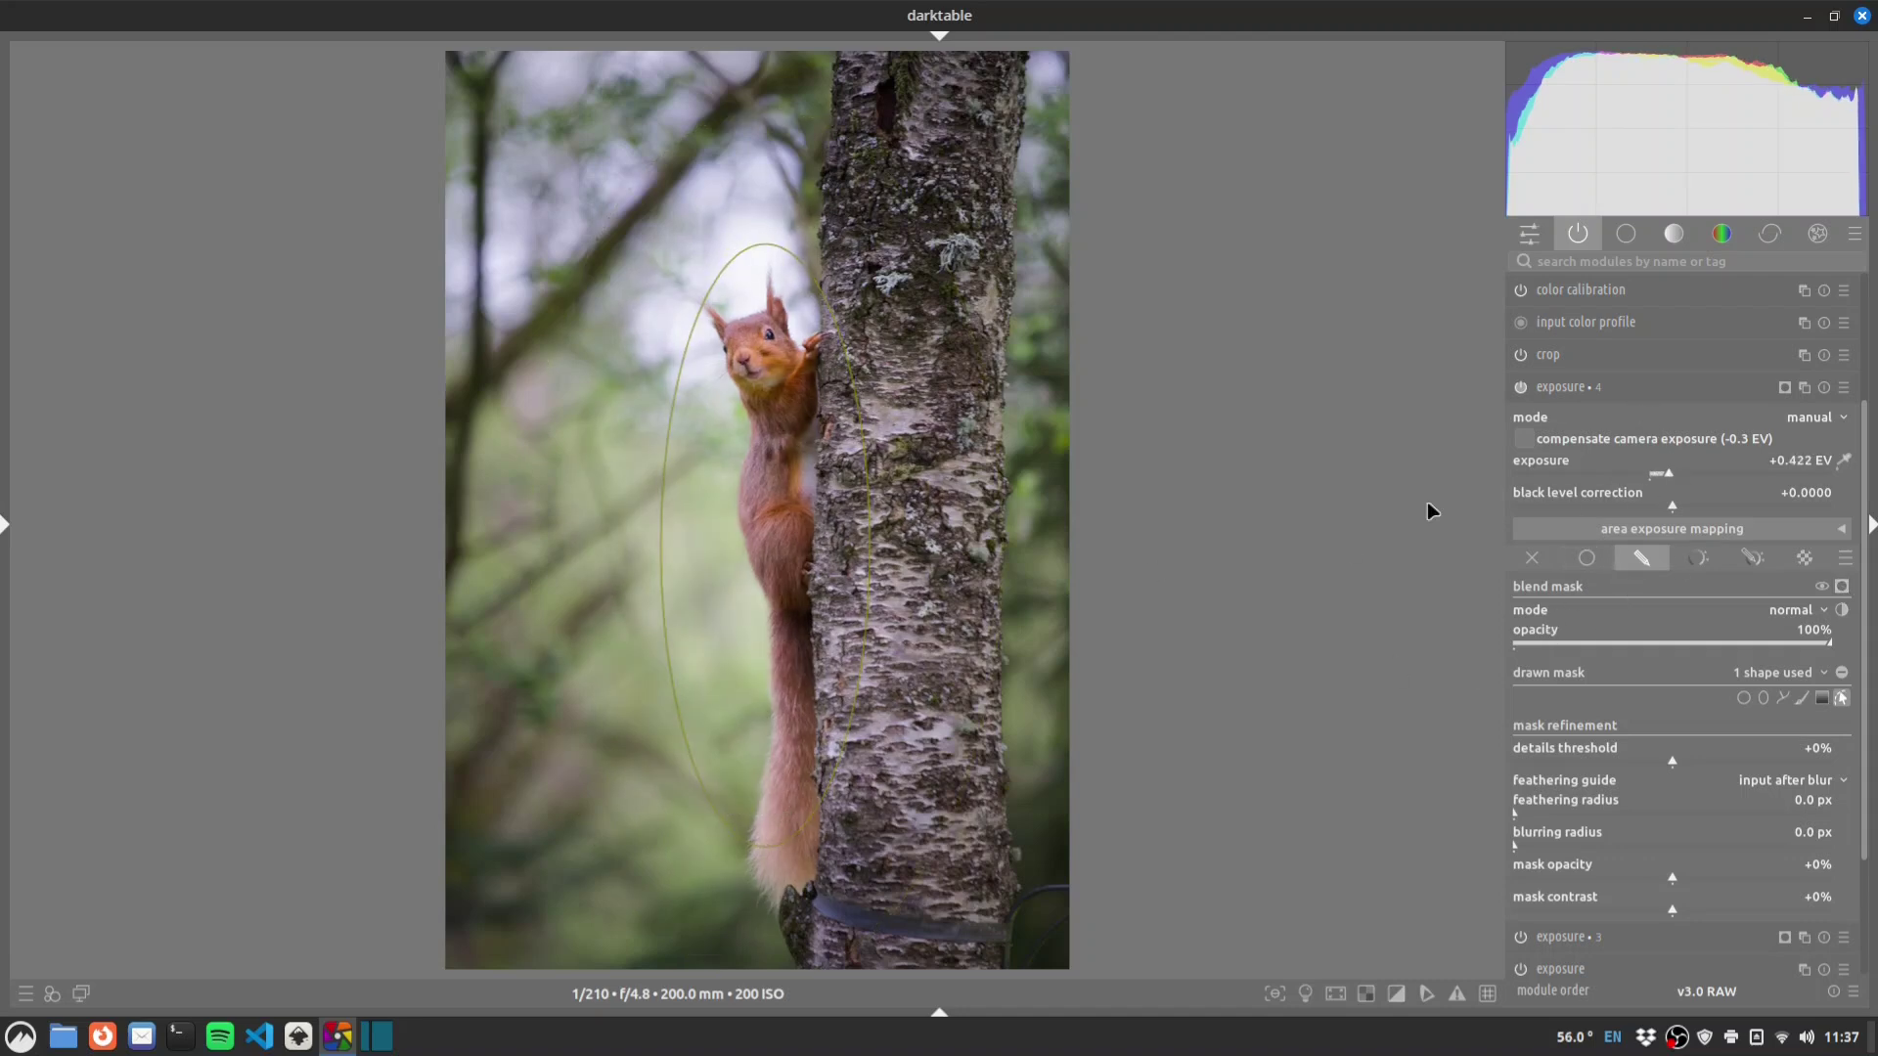
{"action": "left_click", "coordinate": [1579, 389]}
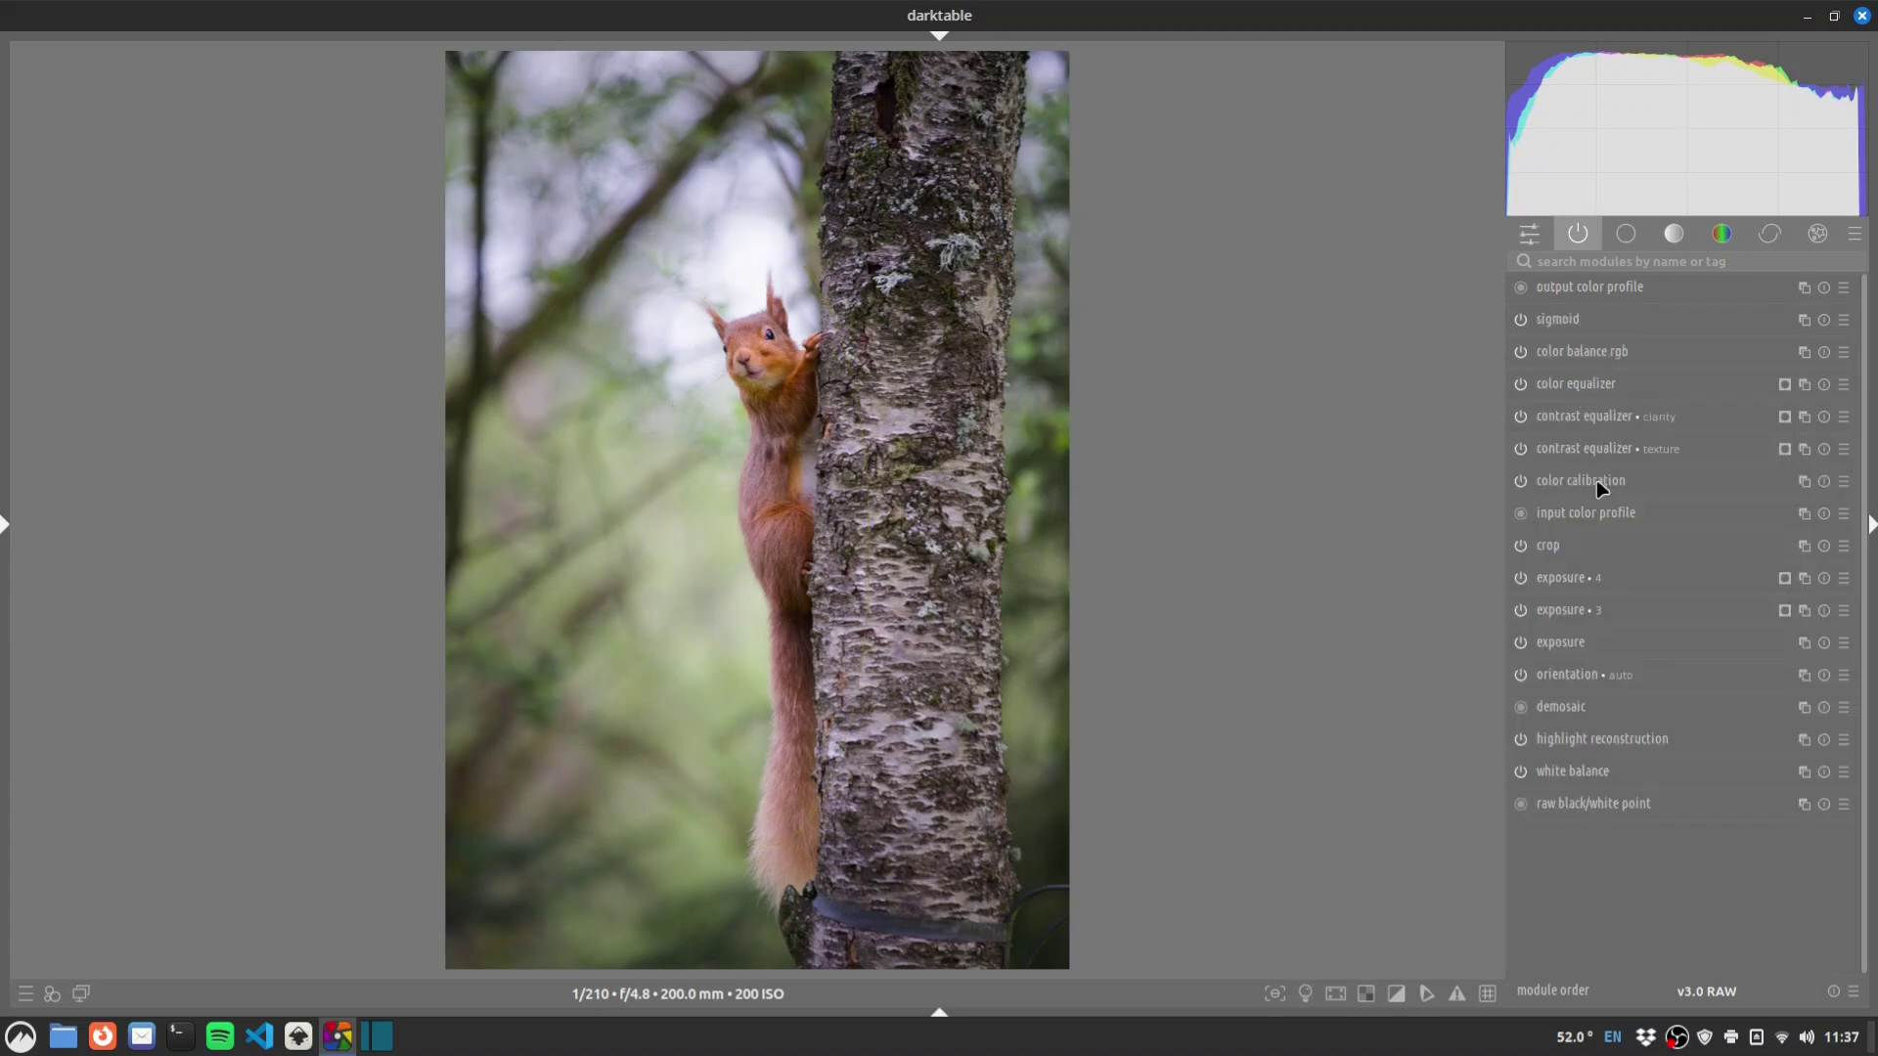
Compare the photo with the two masked exposure instances switched off and on.
{"action": "left_click", "coordinate": [1521, 610]}
{"action": "left_click", "coordinate": [1521, 578]}
{"action": "left_click", "coordinate": [1522, 581]}
{"action": "left_click", "coordinate": [1522, 579]}
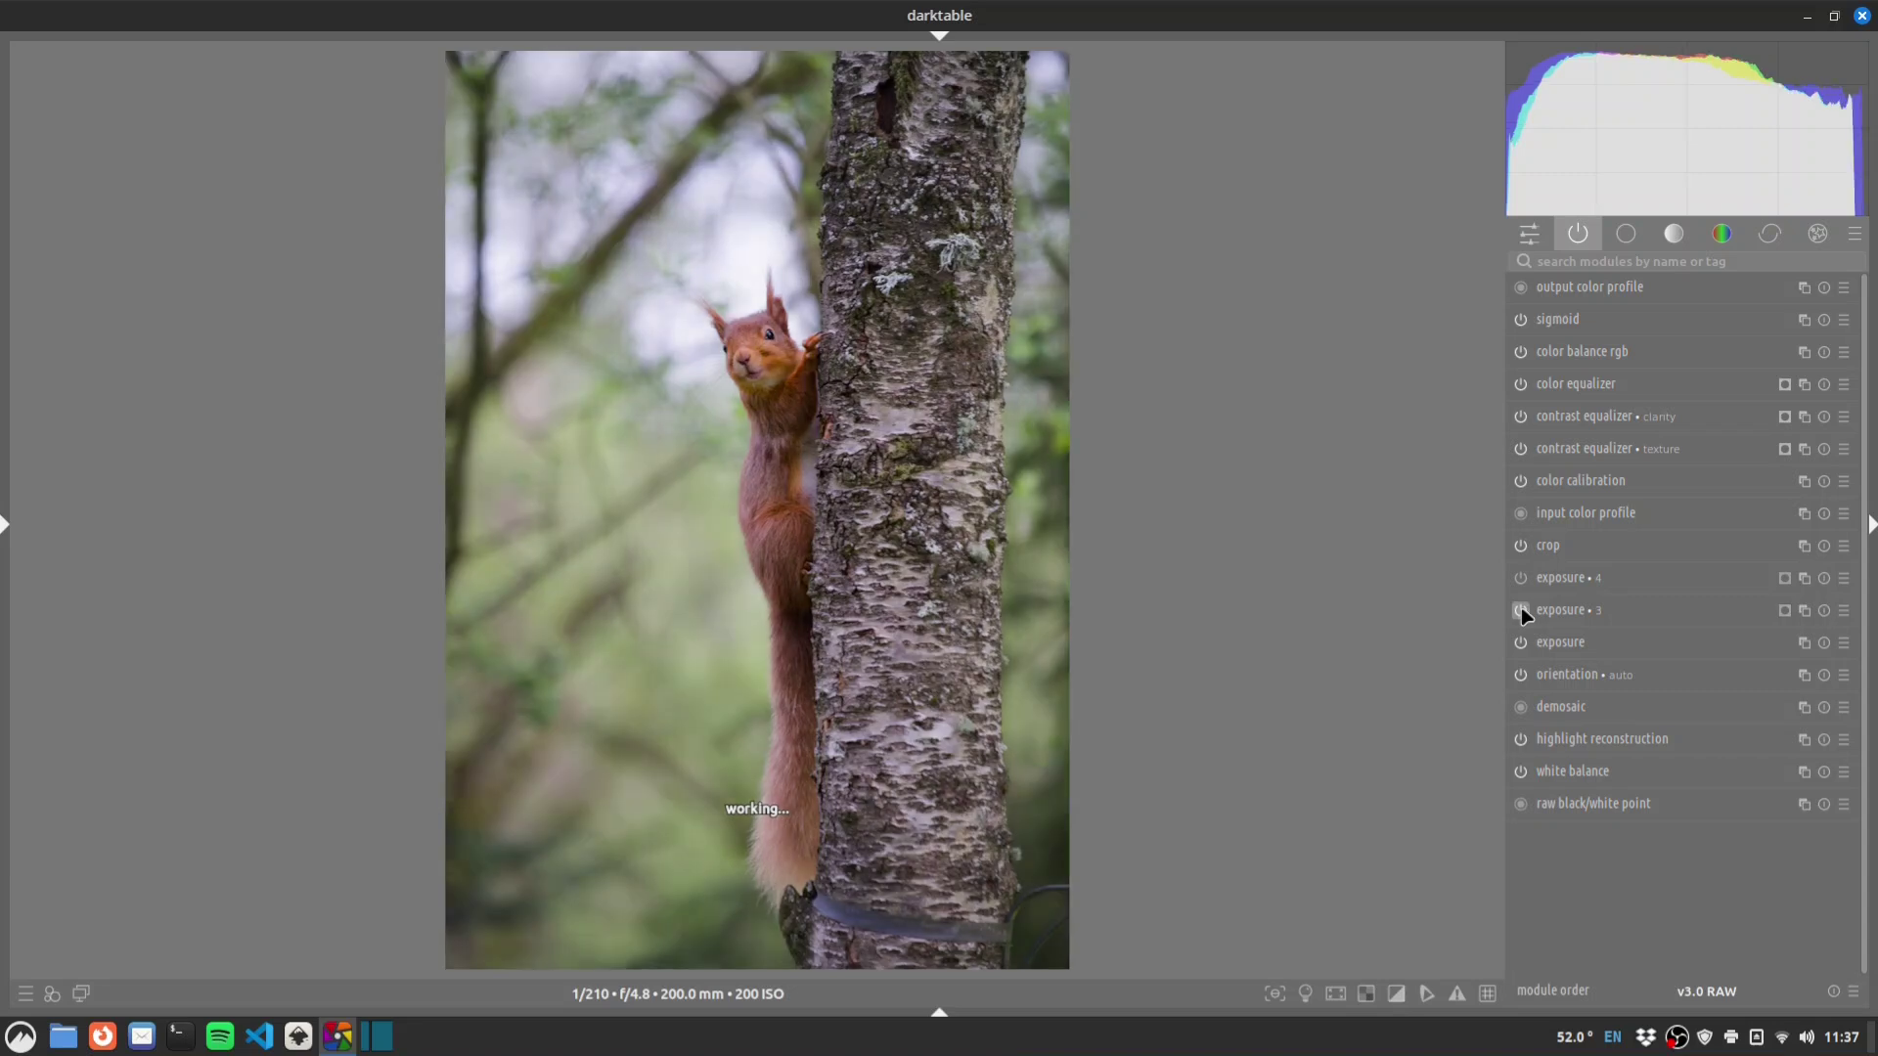
{"action": "left_click", "coordinate": [1522, 580]}
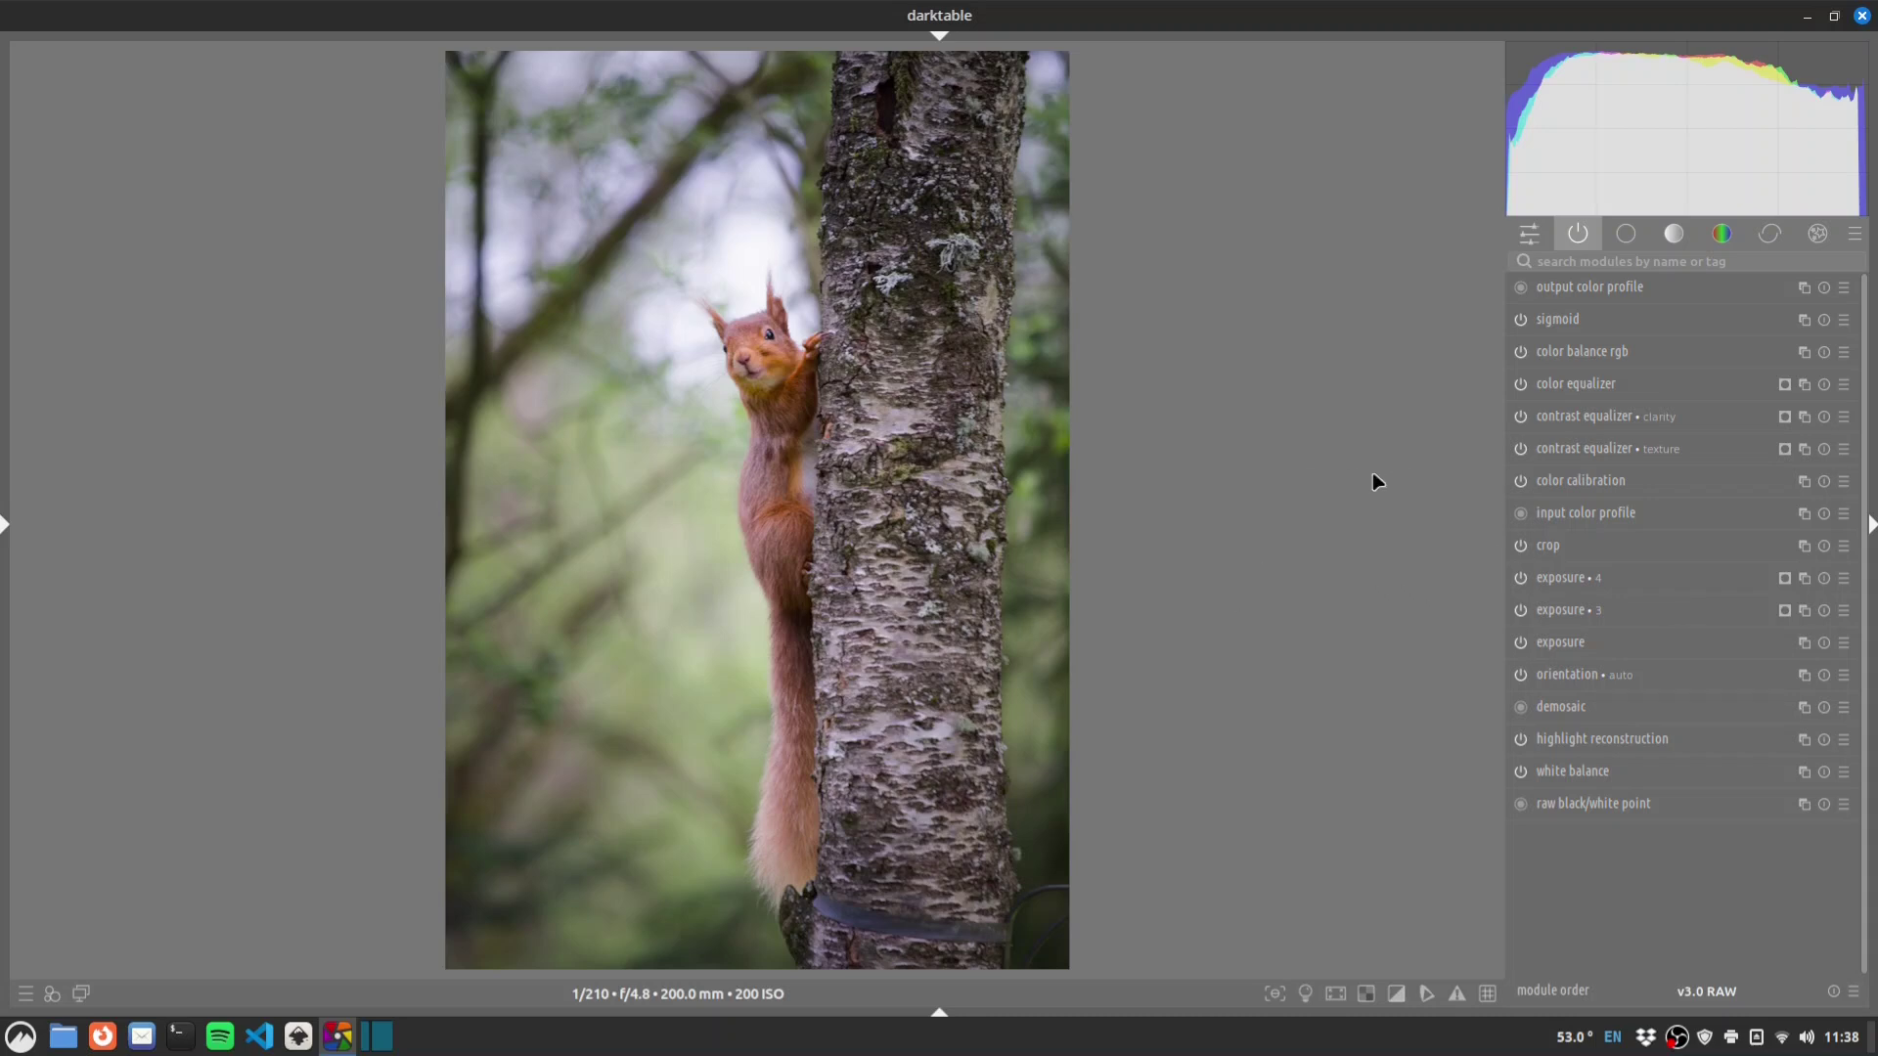
Find the framing module and apply its 5% white preset to the photo.
{"action": "left_click", "coordinate": [1641, 269]}
{"action": "type", "text": "fram"}
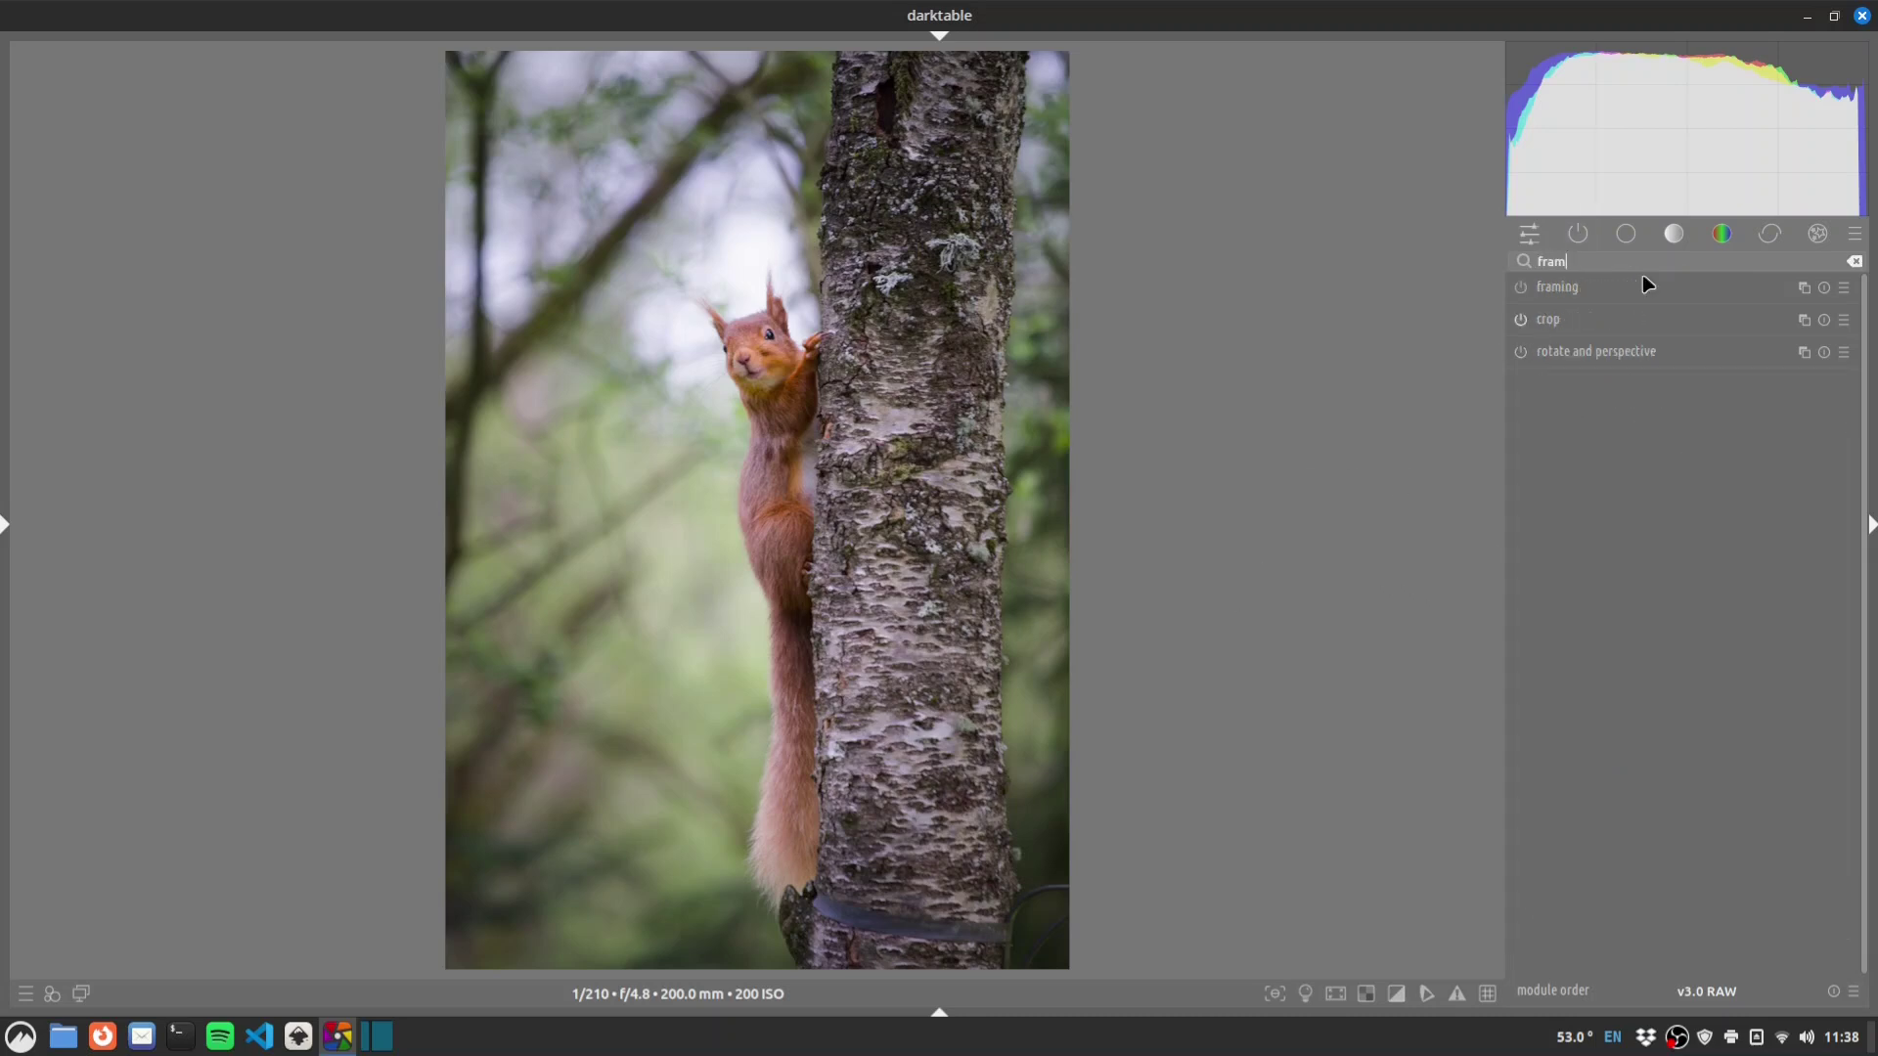
{"action": "right_click", "coordinate": [1627, 281]}
{"action": "left_click", "coordinate": [1669, 339]}
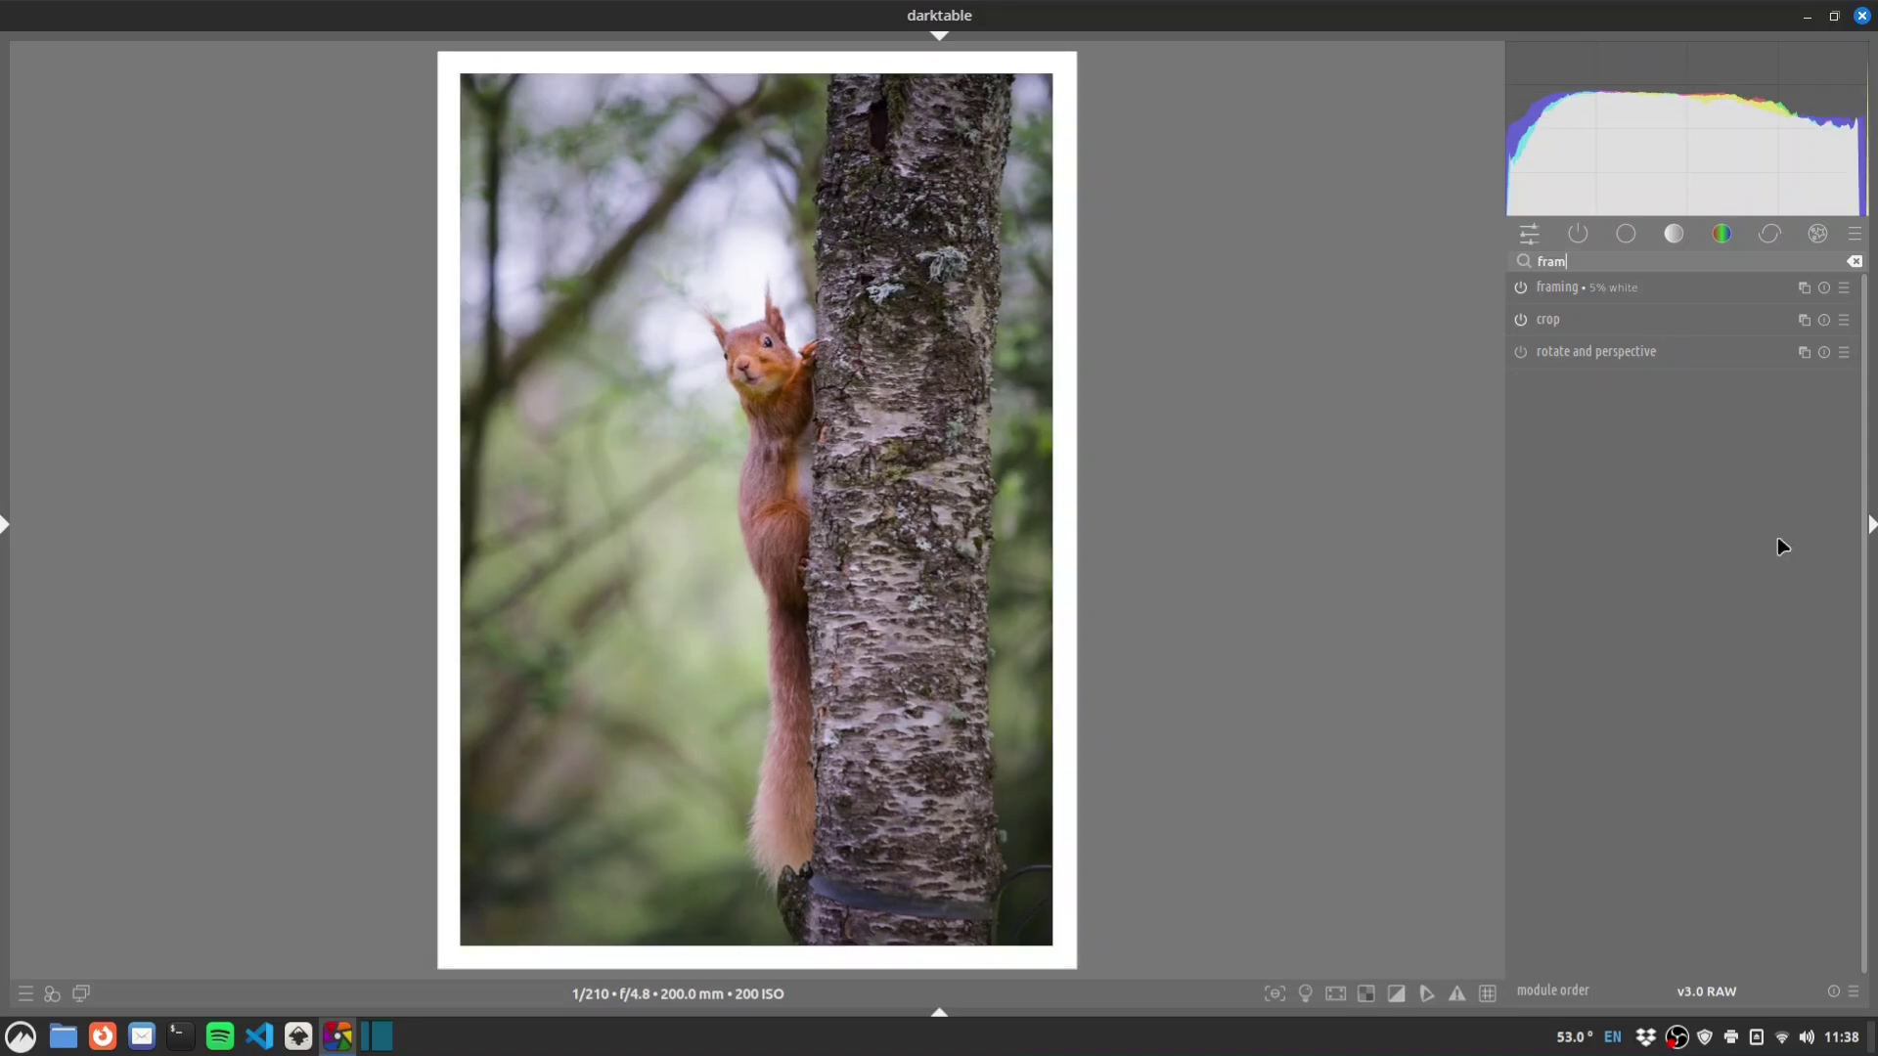
Hide the module panel and sweep the snapshot split line across the photo to compare the original with the edit.
{"action": "left_click", "coordinate": [1872, 506]}
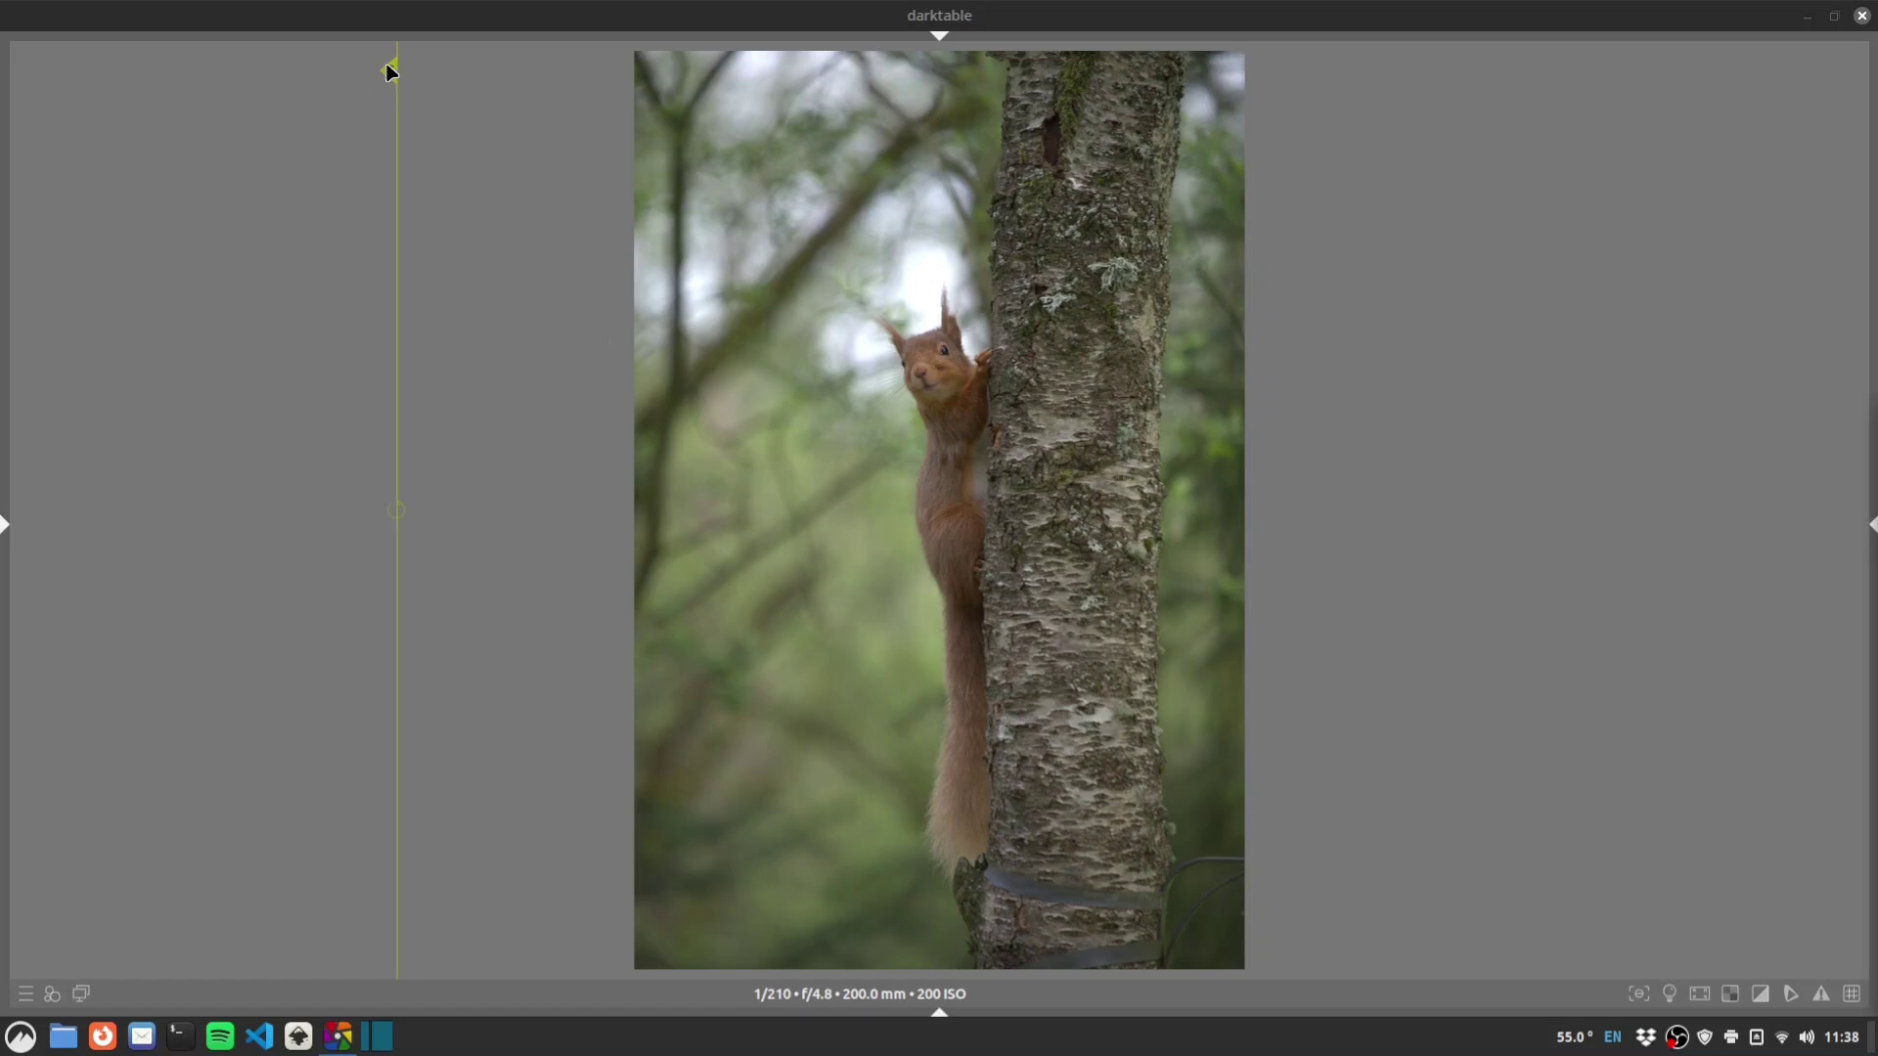
{"action": "left_click_drag", "start_coordinate": [391, 69], "coordinate": [1391, 101]}
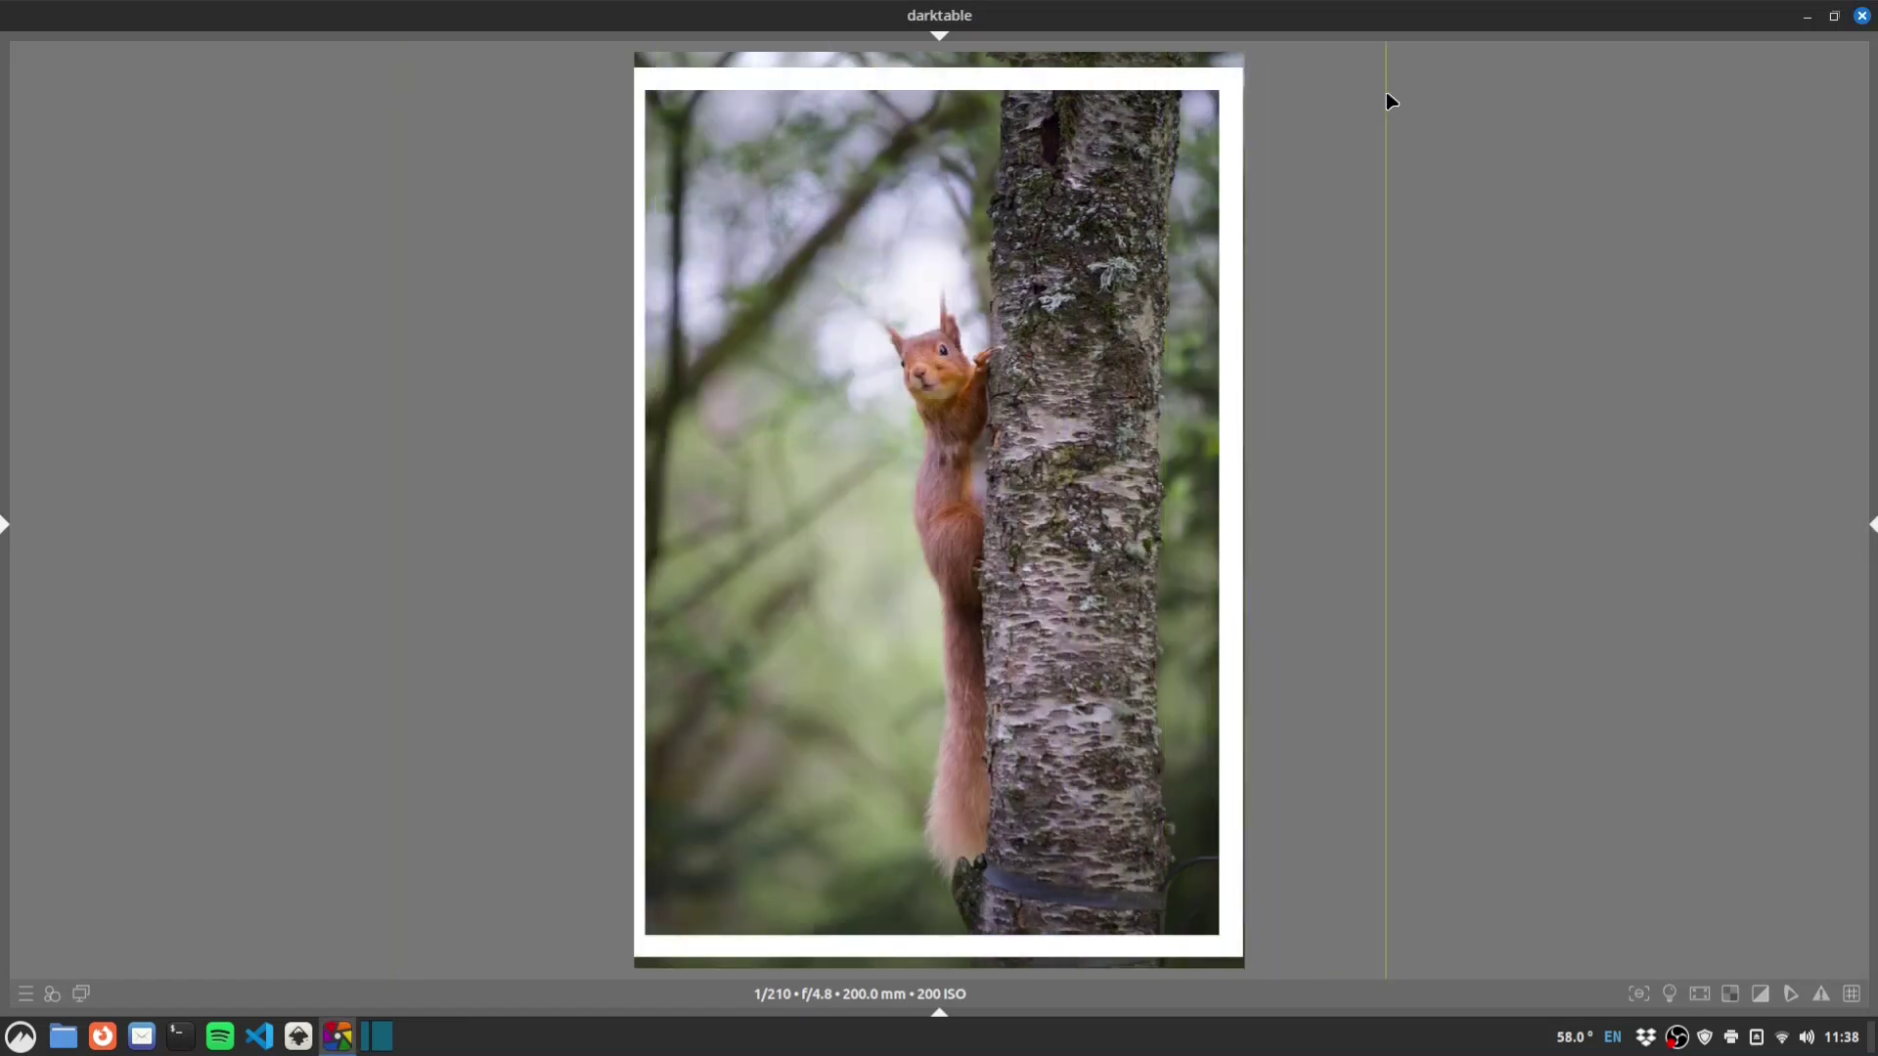